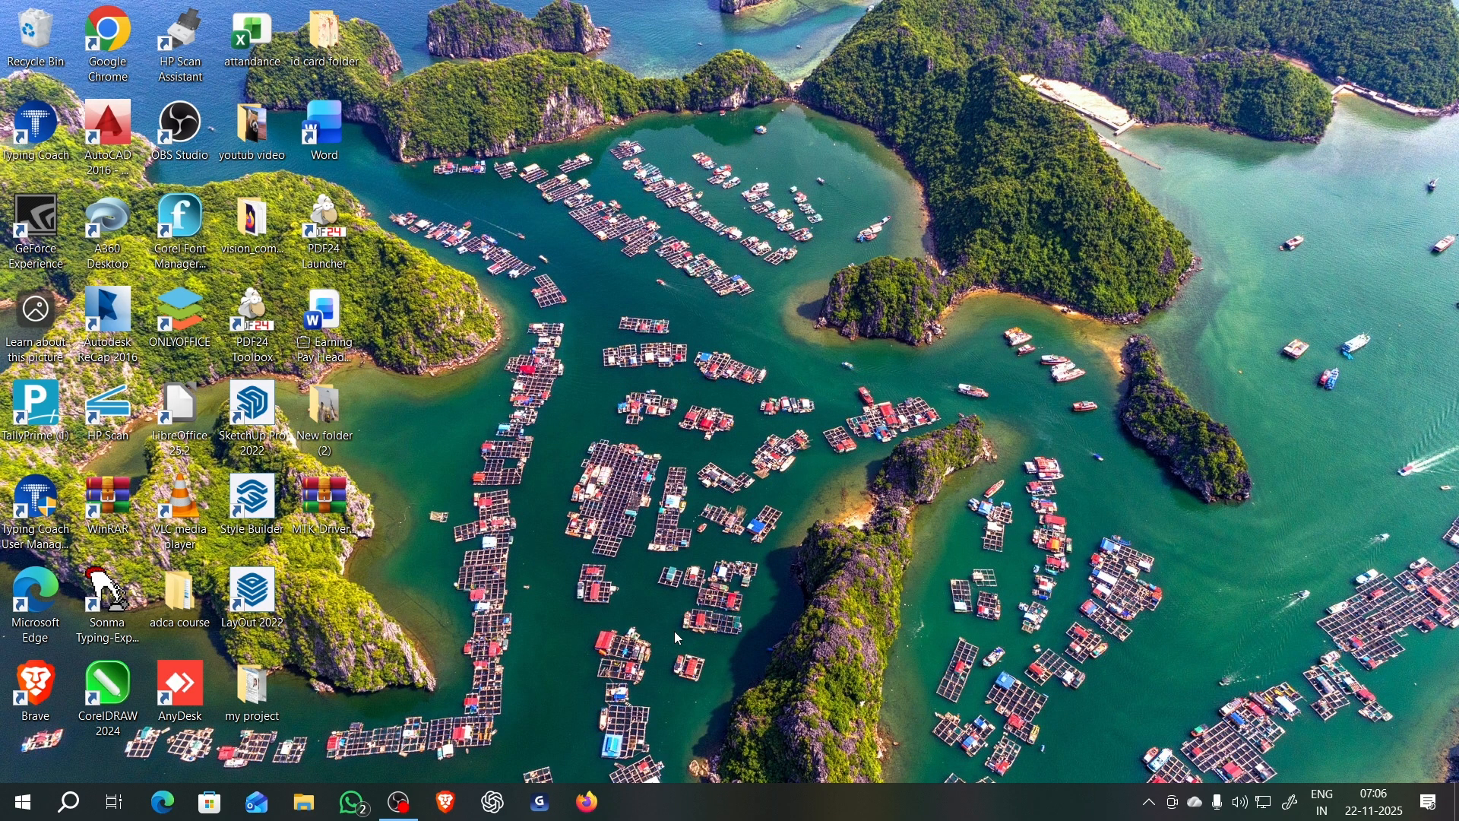
Step: Open the recent workbook "payroll in excel" in Excel and bring up its Employee_Master sheet
{"action": "key", "text": "super"}
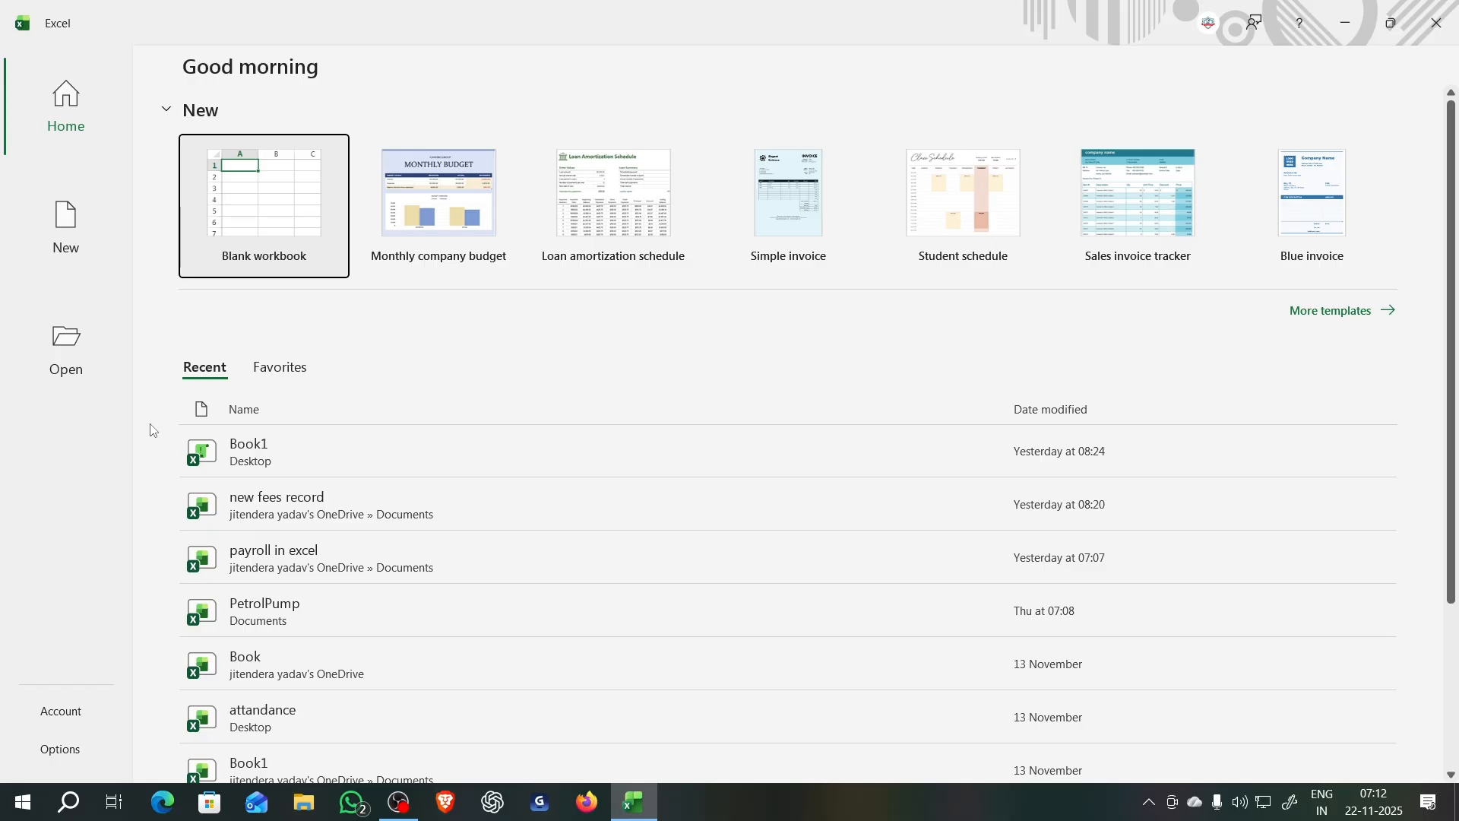
{"action": "left_click", "coordinate": [363, 567]}
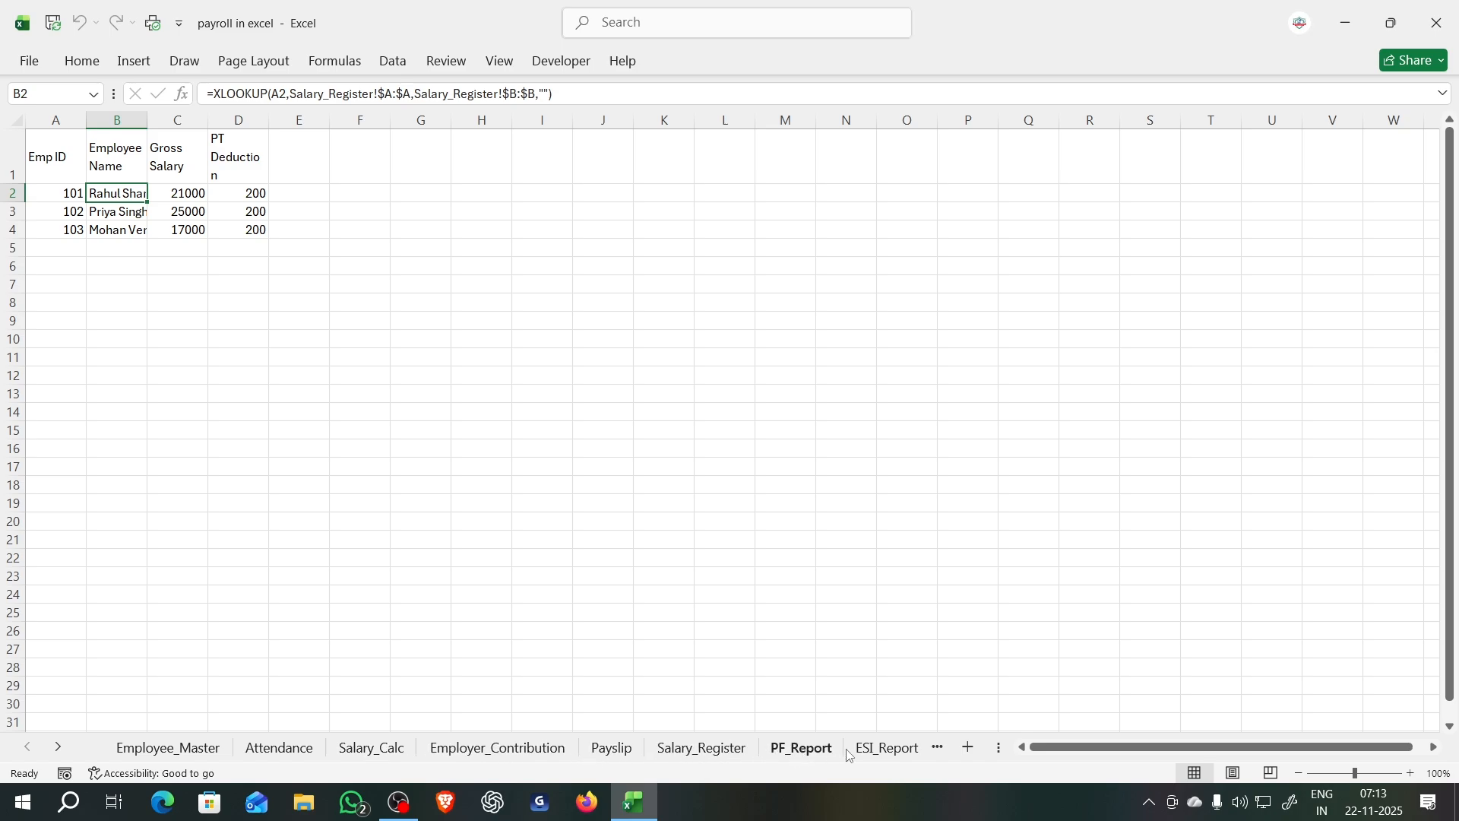
{"action": "left_click", "coordinate": [938, 748]}
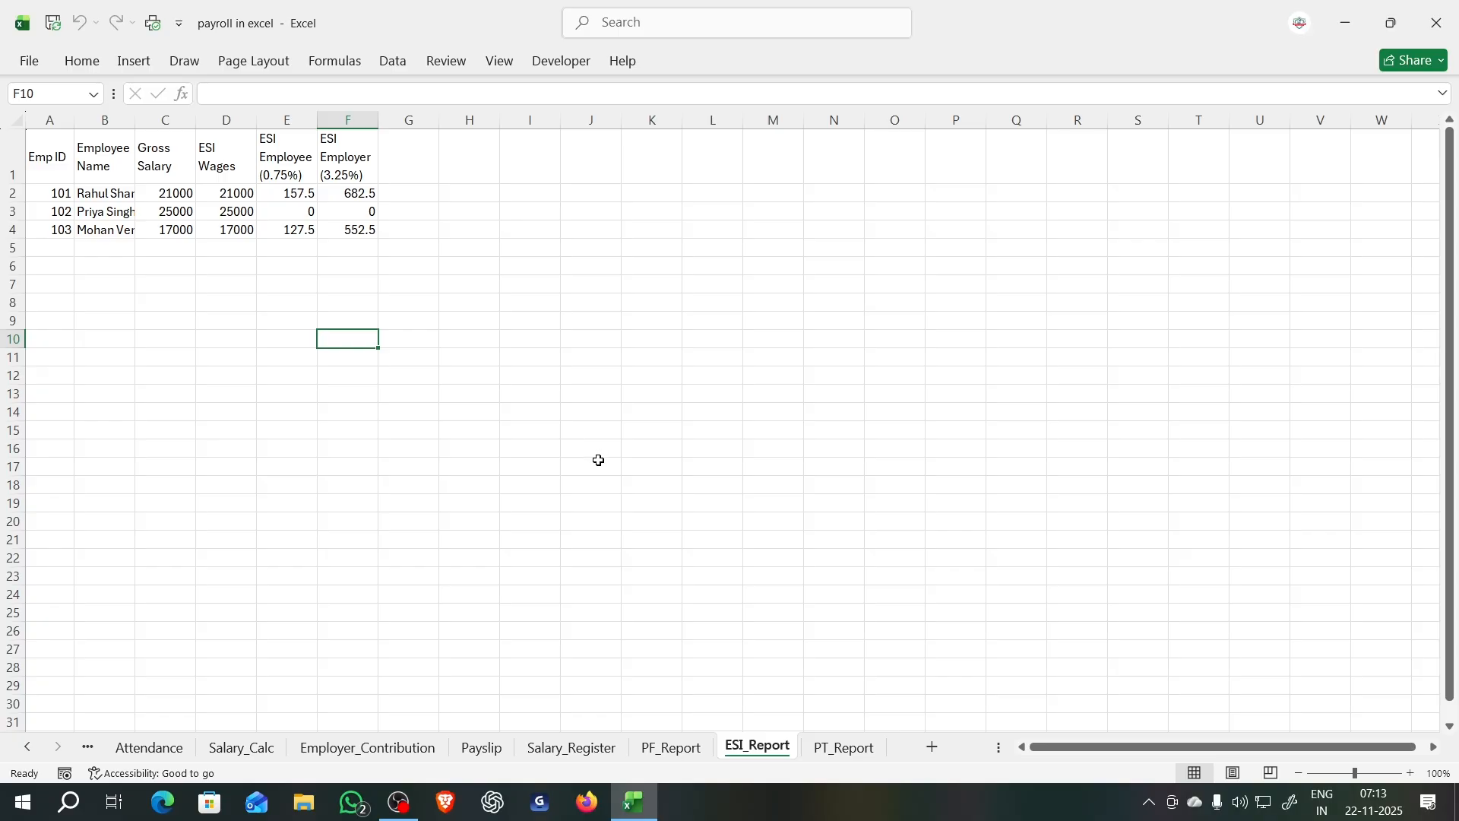
{"action": "left_click", "coordinate": [88, 751]}
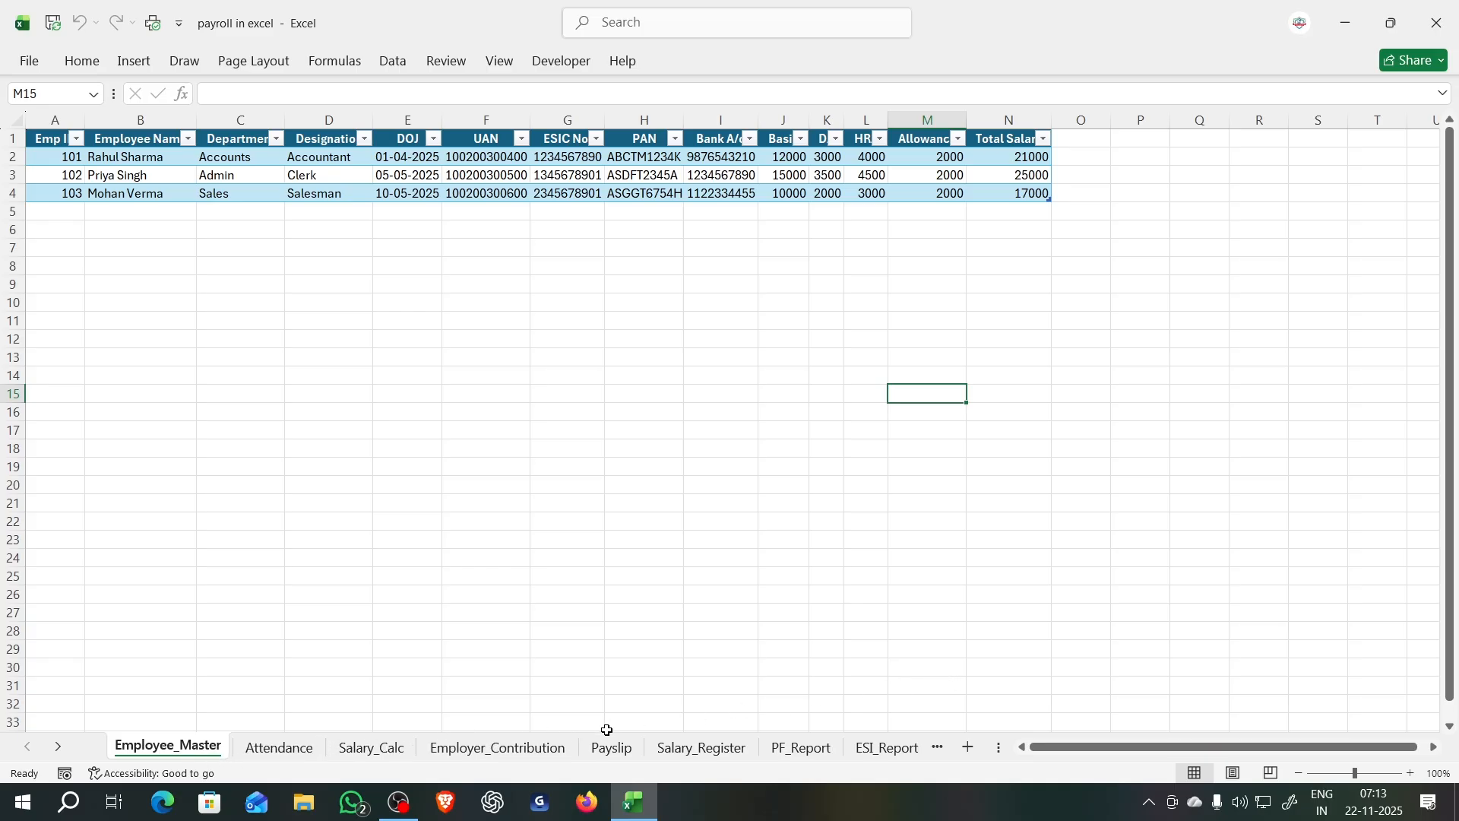
Step: Widen columns A through N of the Employee_Master sheet to one uniform width
{"action": "left_click_drag", "start_coordinate": [1077, 748], "coordinate": [1026, 750]}
{"action": "left_click_drag", "start_coordinate": [64, 157], "coordinate": [62, 193]}
{"action": "left_click", "coordinate": [53, 140]}
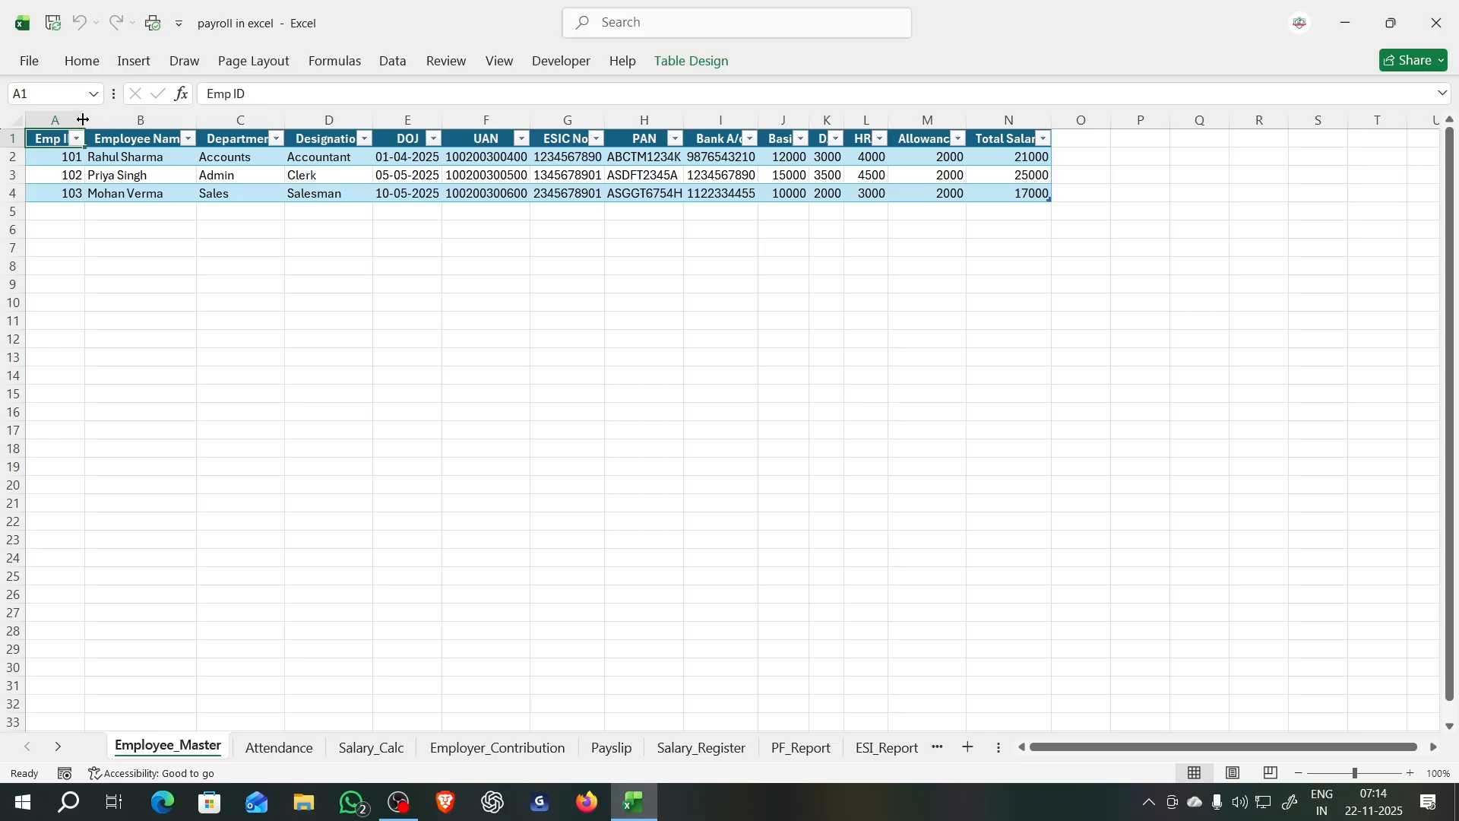
{"action": "left_click_drag", "start_coordinate": [59, 117], "coordinate": [1089, 119]}
{"action": "left_click", "coordinate": [302, 288]}
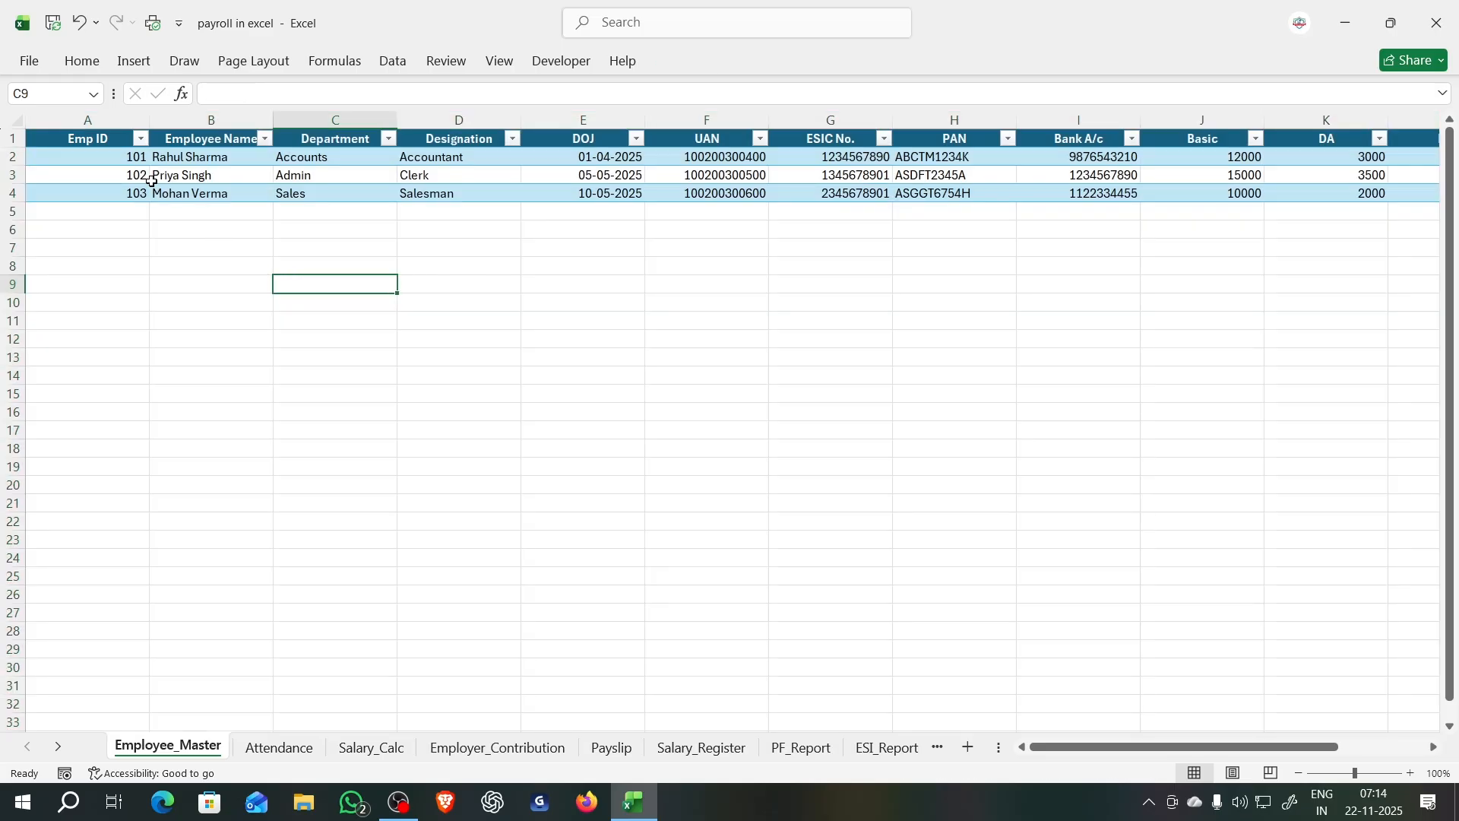
Step: Go through the employee table's header cells one by one, from Emp ID to Total Salary
{"action": "key", "text": "ctrl+Home"}
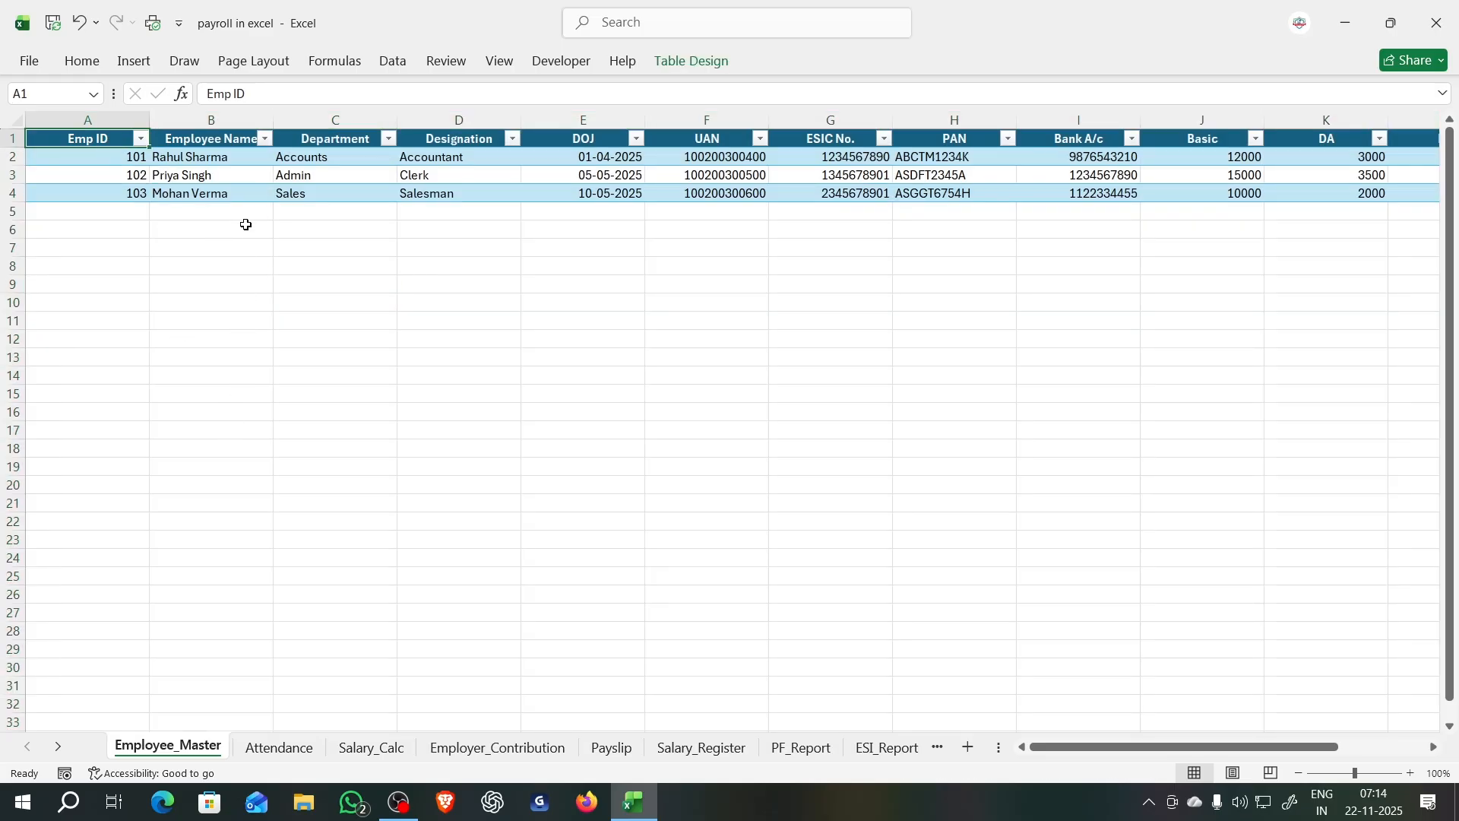
{"action": "left_click", "coordinate": [247, 140]}
{"action": "left_click", "coordinate": [312, 140]}
{"action": "left_click", "coordinate": [436, 140]}
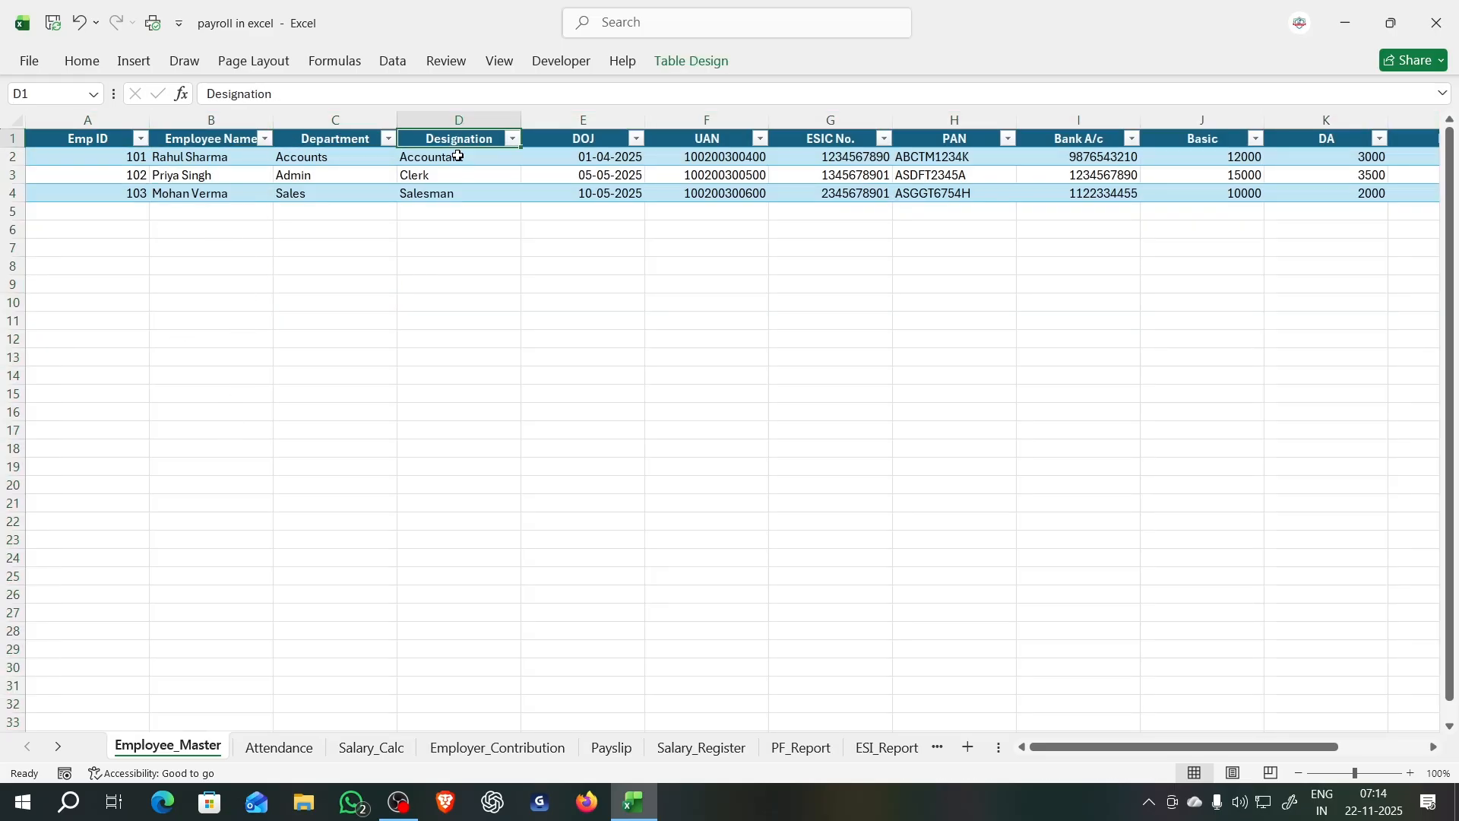
{"action": "left_click", "coordinate": [596, 138]}
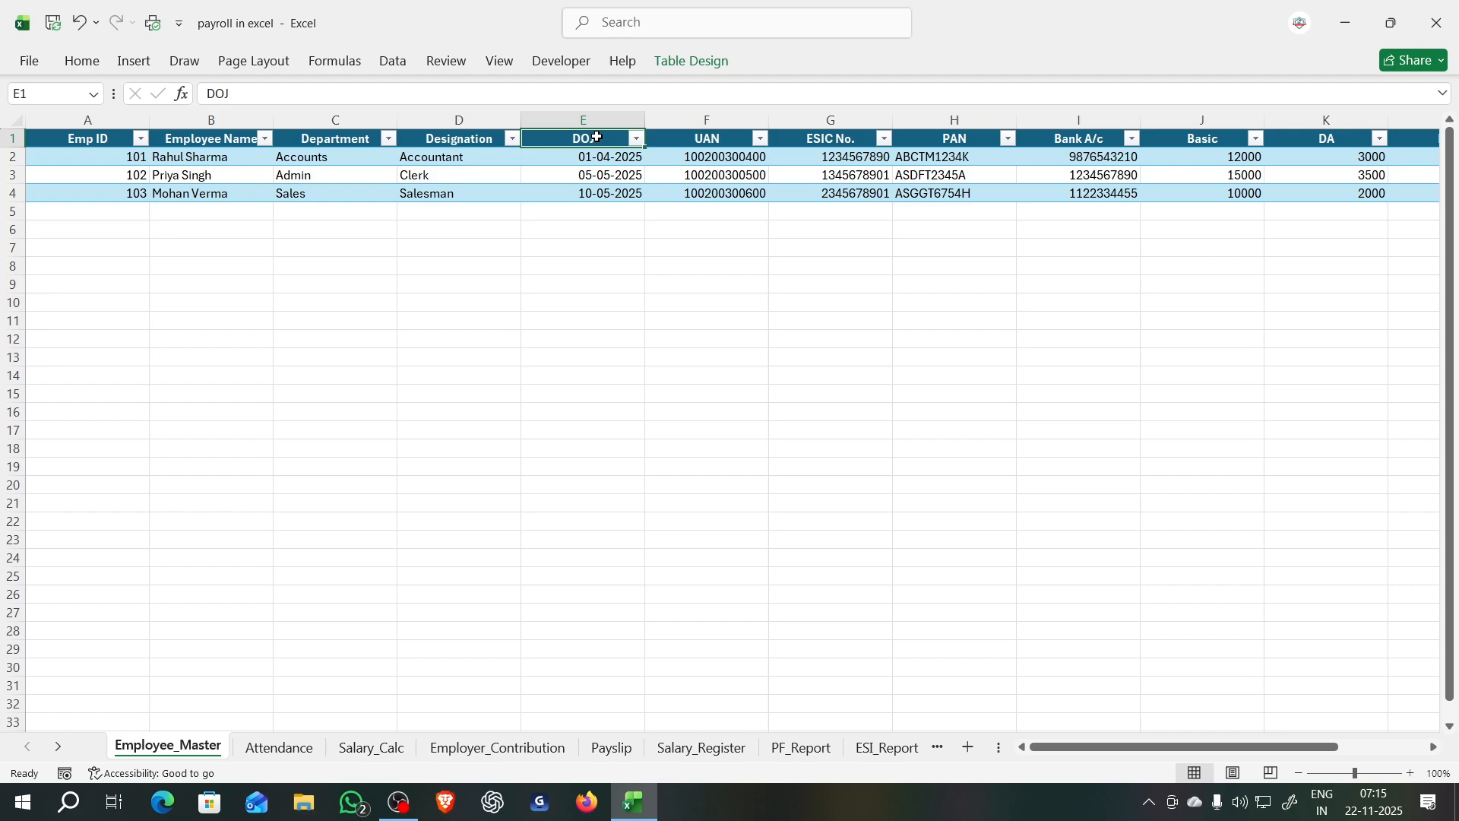
{"action": "left_click", "coordinate": [718, 138]}
{"action": "left_click", "coordinate": [844, 140]}
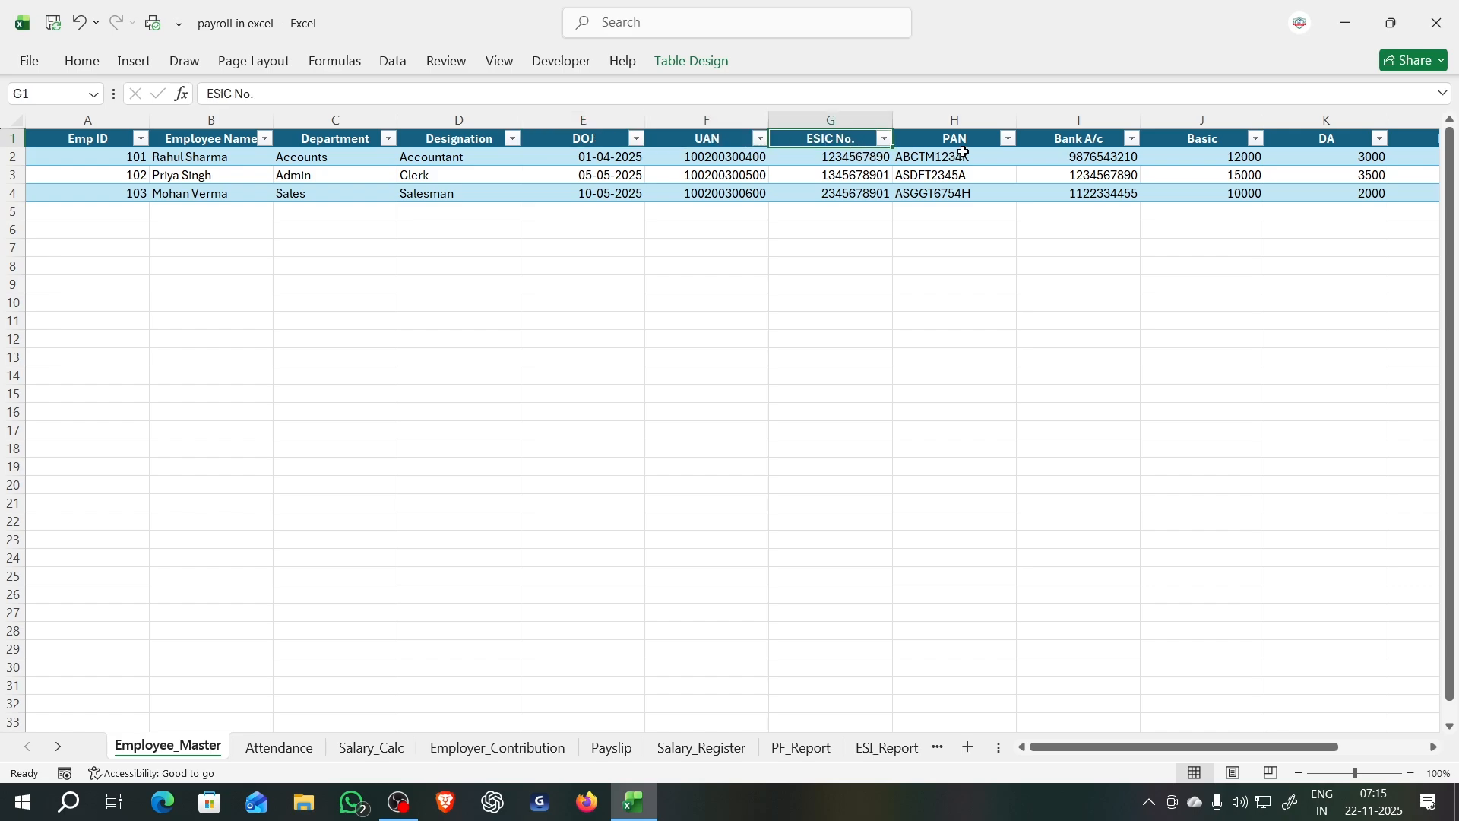
{"action": "left_click", "coordinate": [960, 144]}
{"action": "left_click", "coordinate": [1094, 142]}
{"action": "left_click", "coordinate": [1201, 140]}
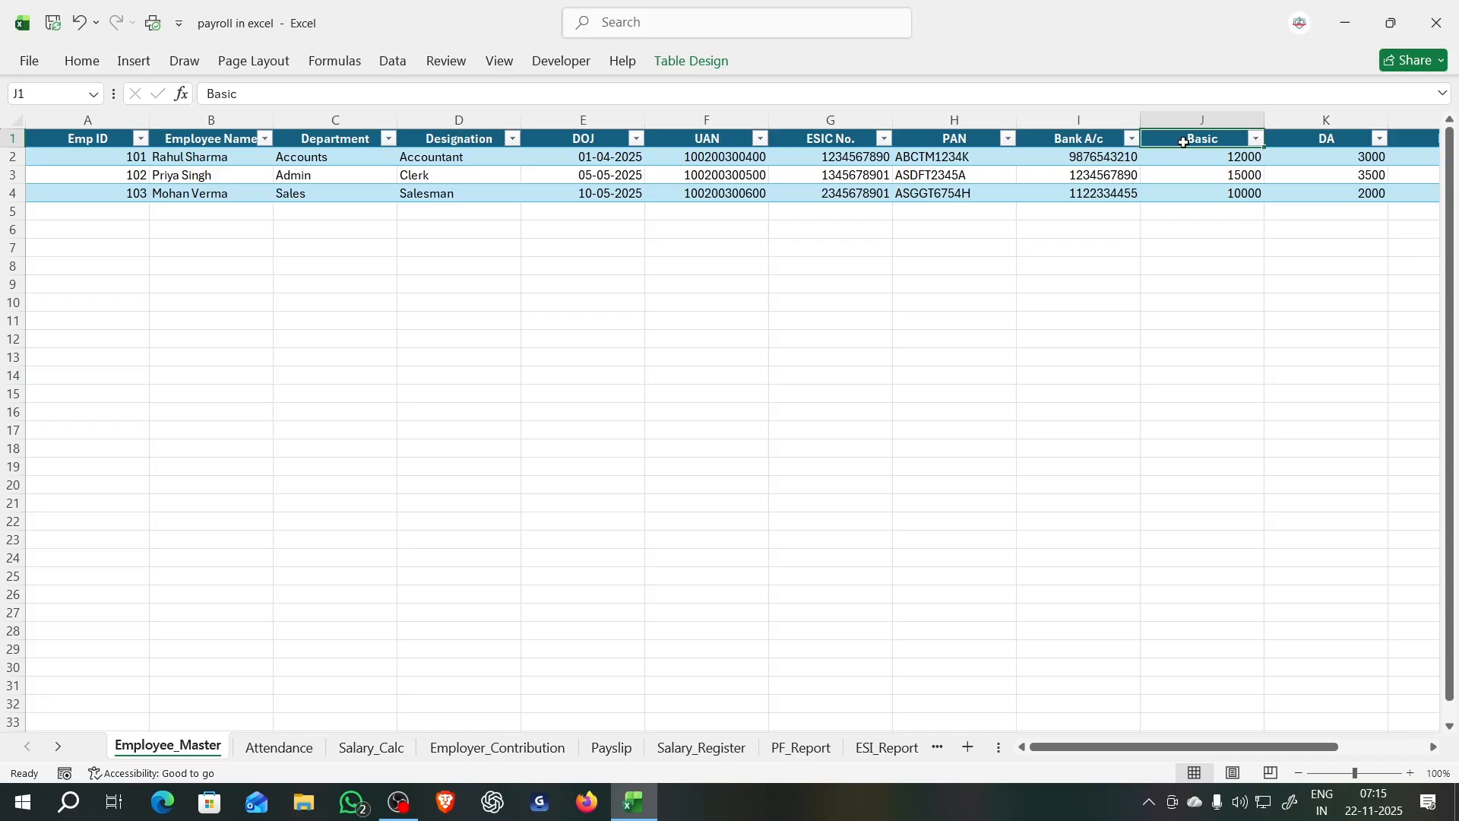
{"action": "left_click", "coordinate": [1334, 144]}
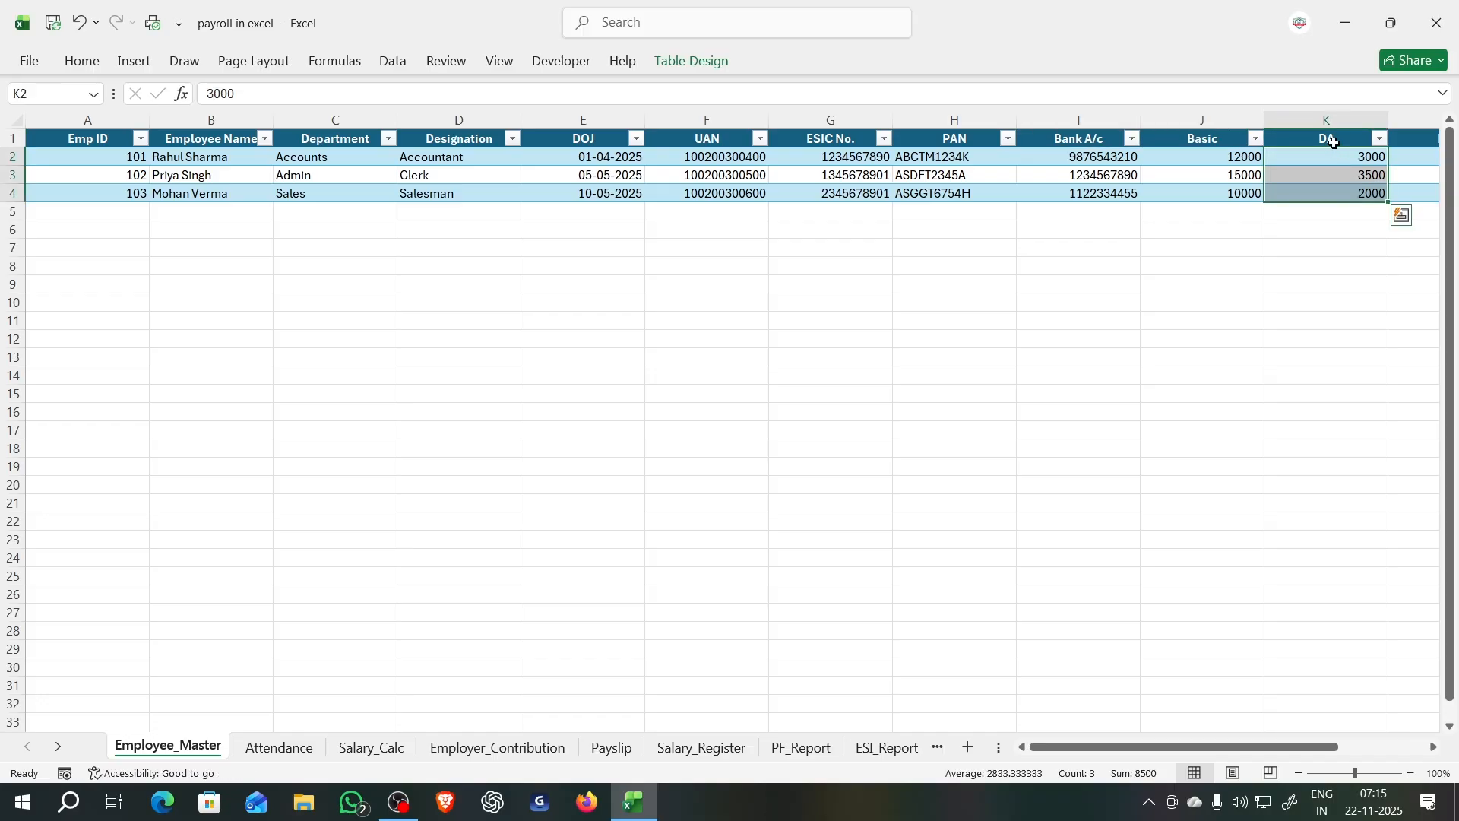
{"action": "key", "text": "Up"}
{"action": "key", "text": "Right"}
{"action": "left_click_drag", "start_coordinate": [1225, 746], "coordinate": [1359, 727]}
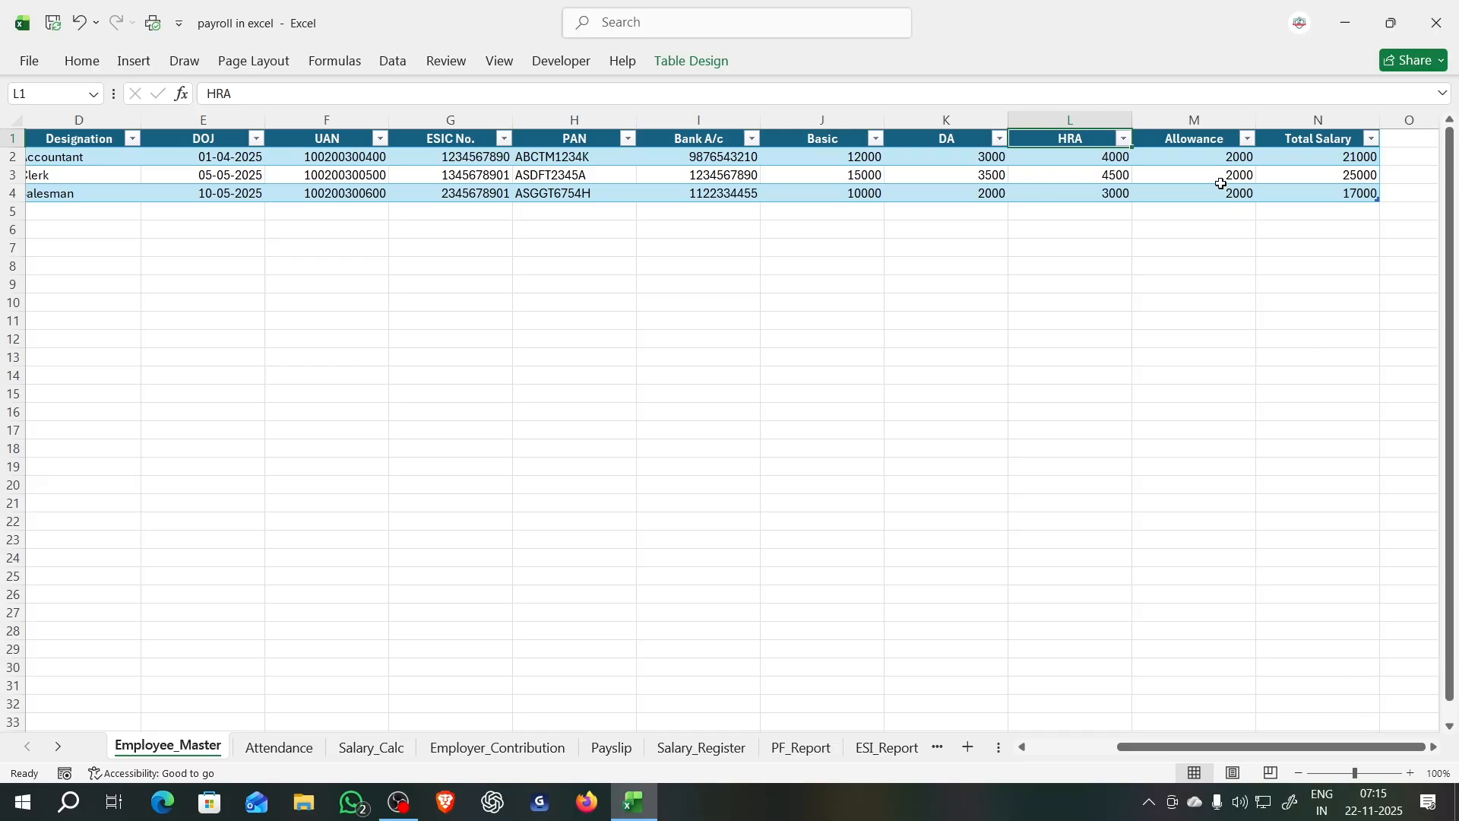
{"action": "left_click", "coordinate": [1201, 142]}
{"action": "left_click", "coordinate": [1301, 142]}
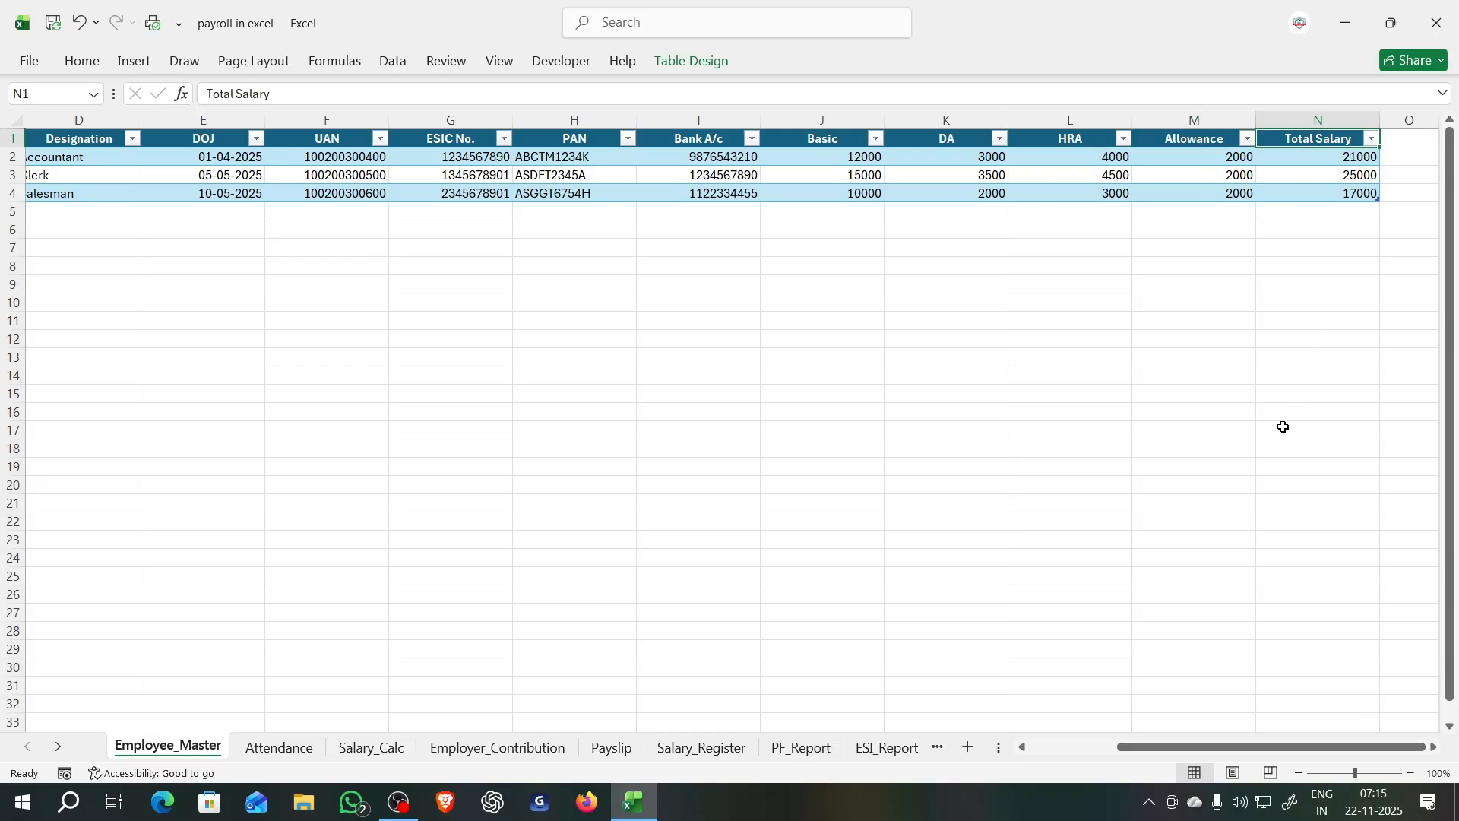
Step: AutoFit the widths of columns E through N (DOJ to Total Salary) and column A (Emp ID) to their contents
{"action": "left_click_drag", "start_coordinate": [1234, 748], "coordinate": [1144, 748]}
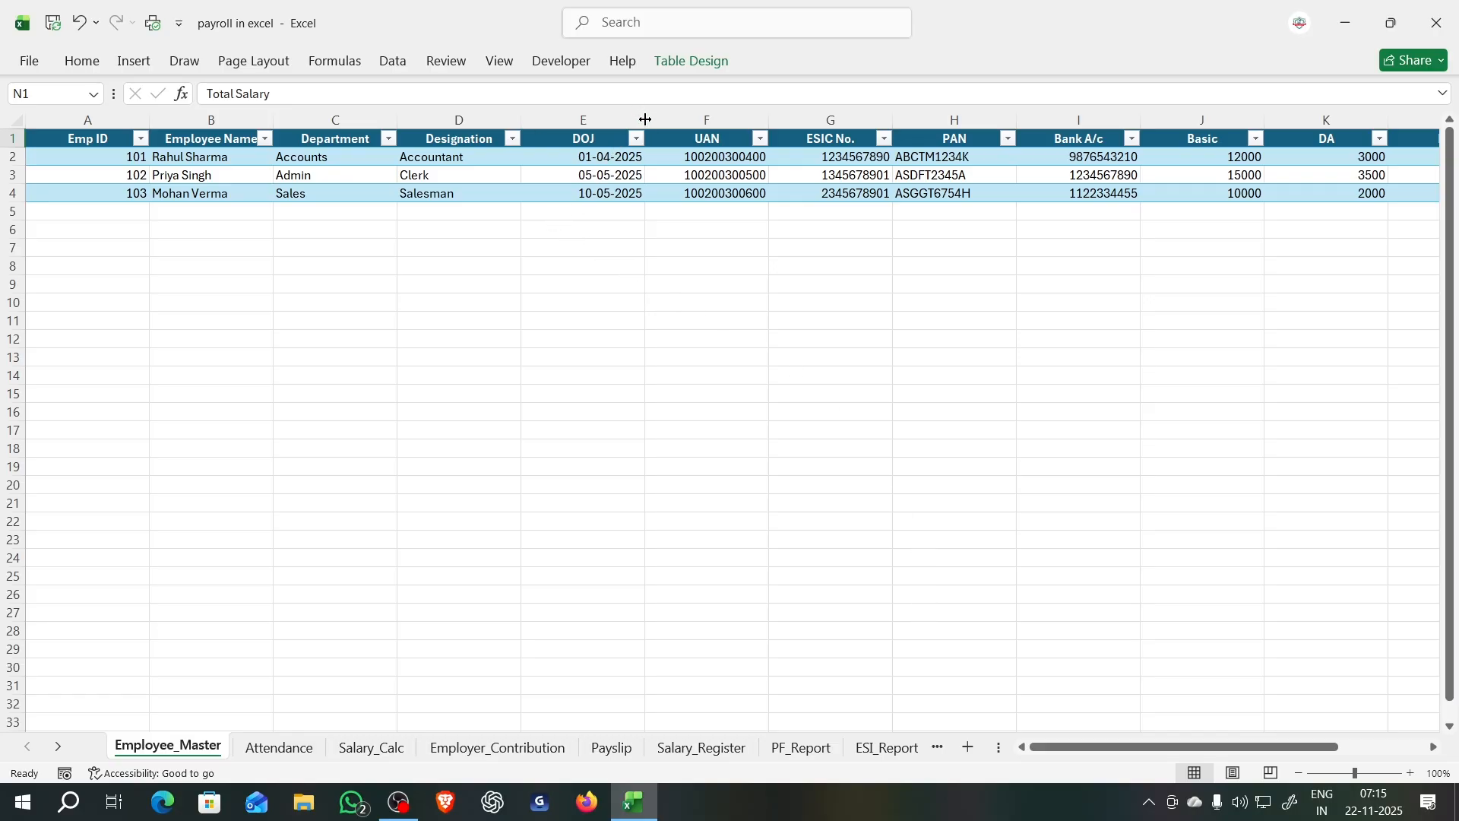
{"action": "double_click", "coordinate": [643, 116]}
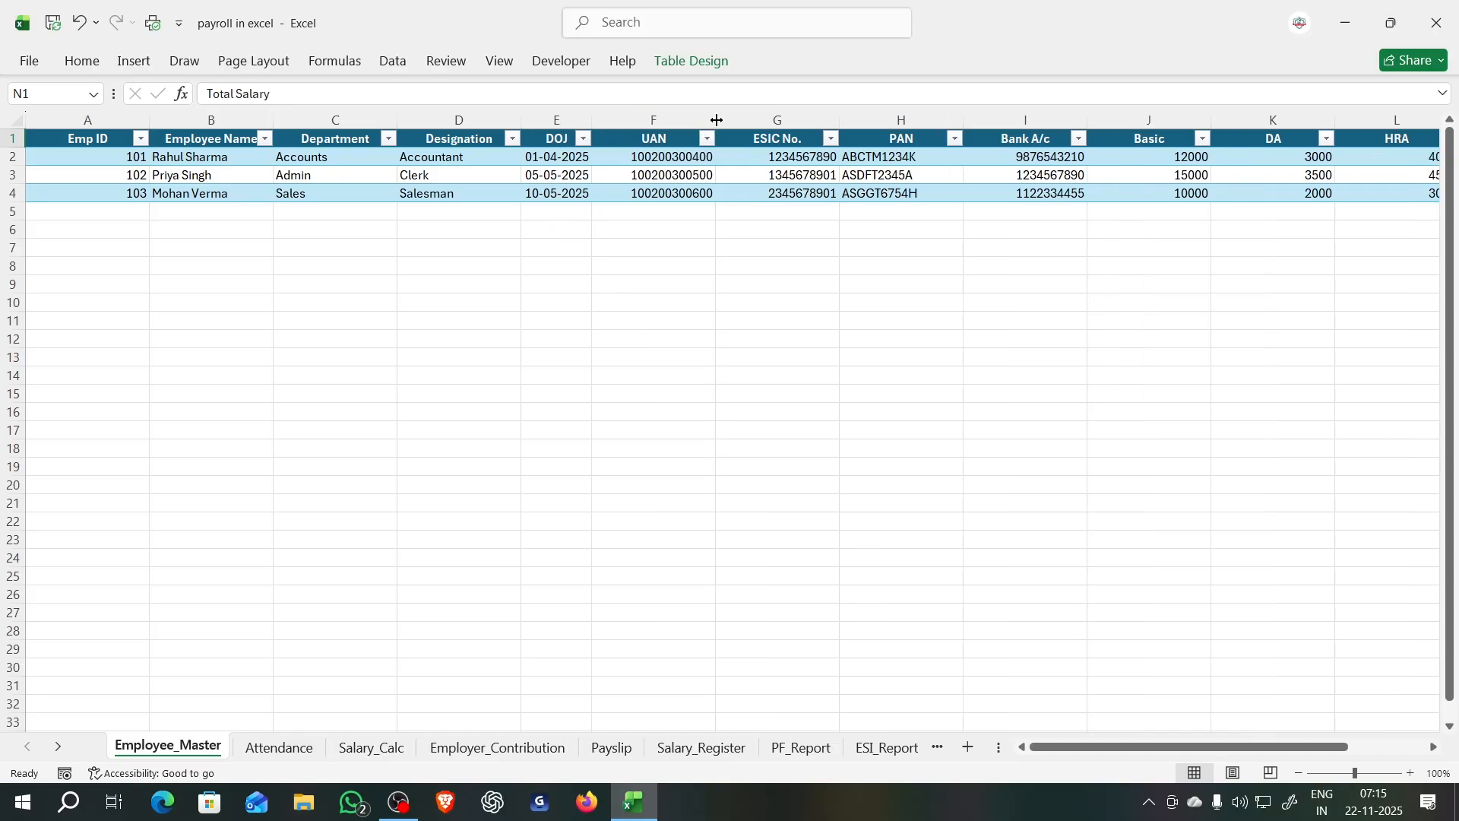
{"action": "double_click", "coordinate": [714, 120]}
{"action": "left_click_drag", "start_coordinate": [804, 121], "coordinate": [804, 122]}
{"action": "double_click", "coordinate": [804, 121]}
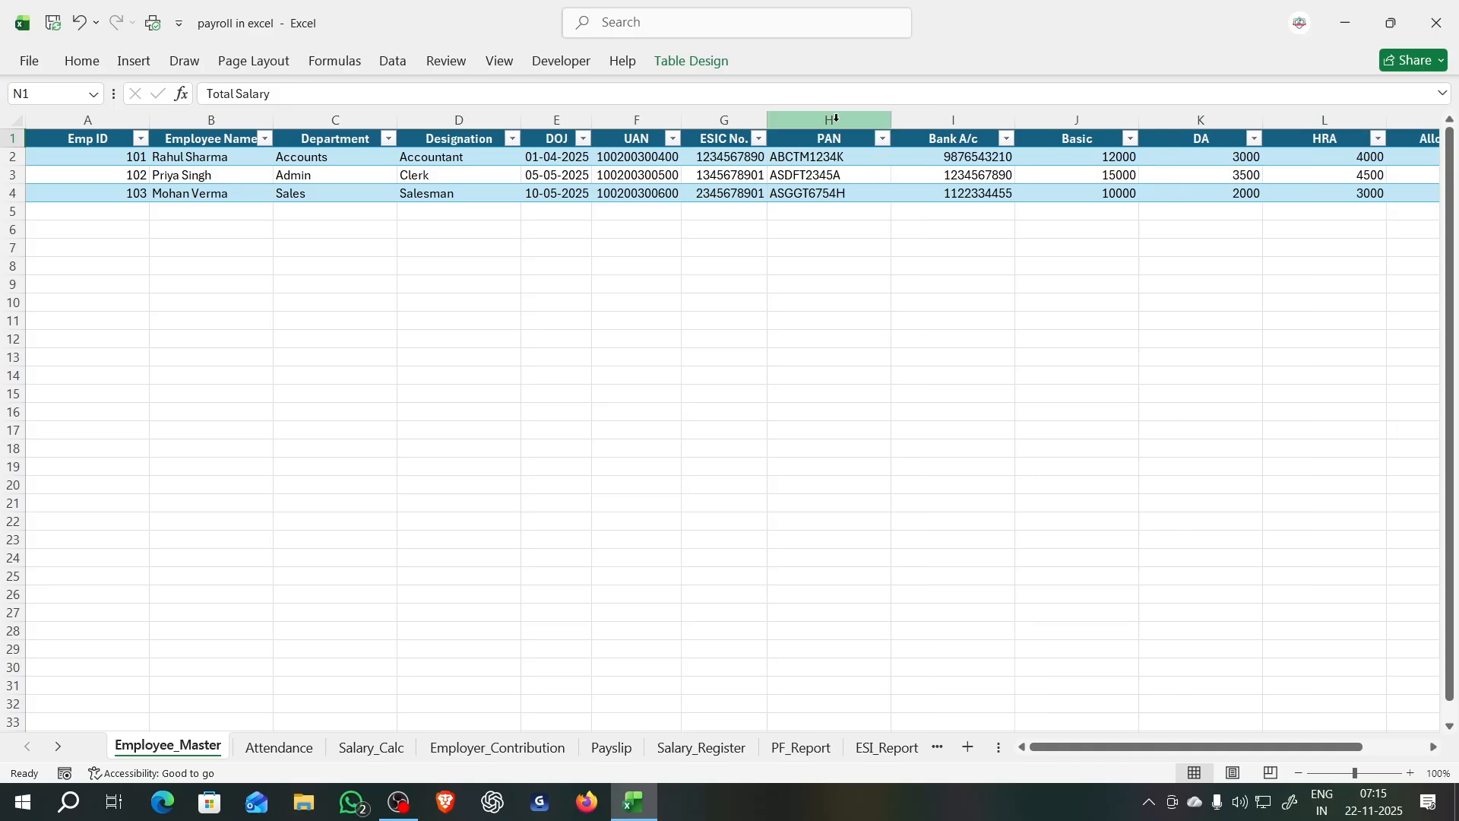
{"action": "double_click", "coordinate": [890, 120]}
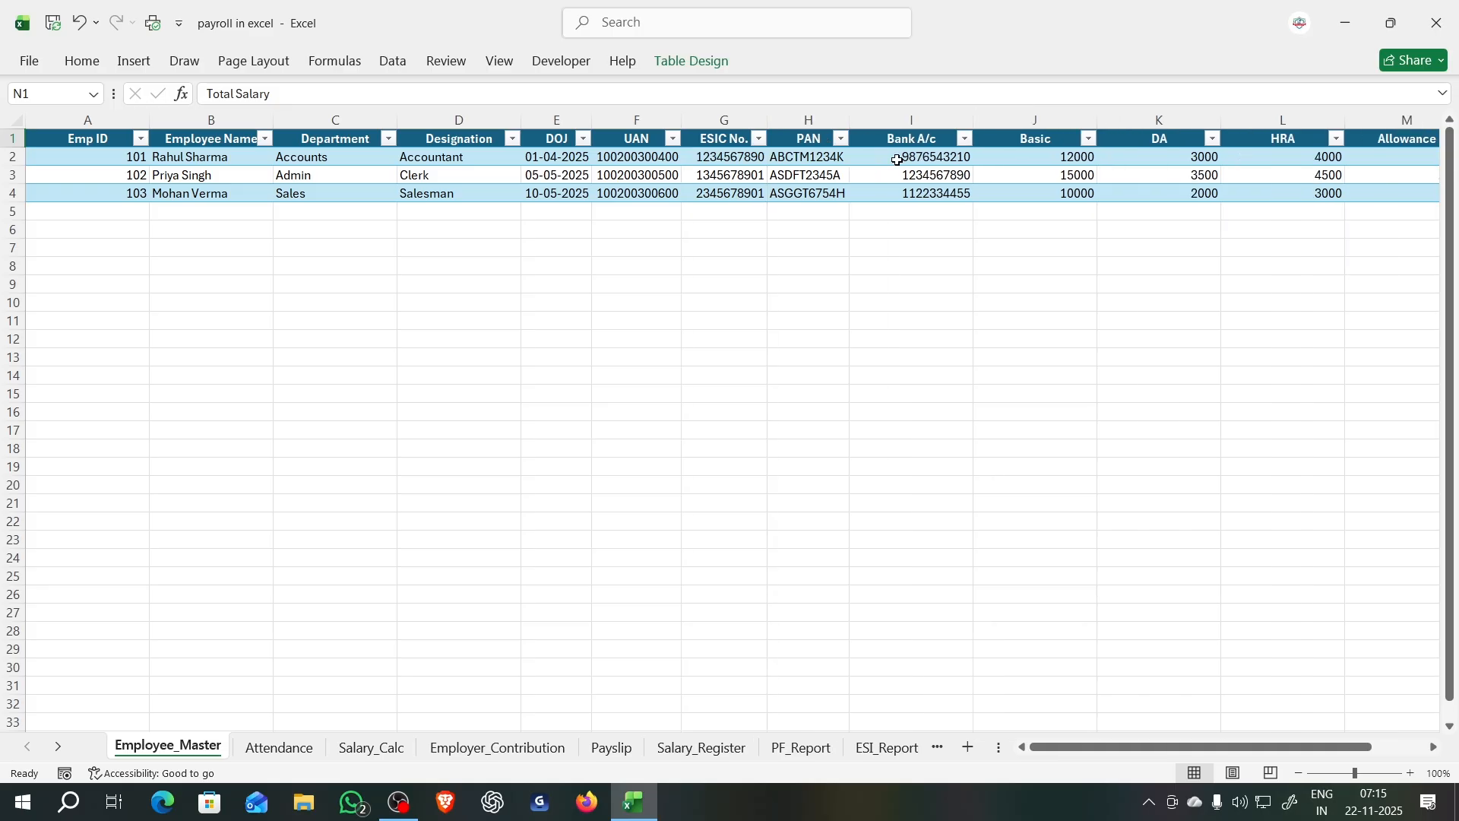
{"action": "double_click", "coordinate": [976, 119]}
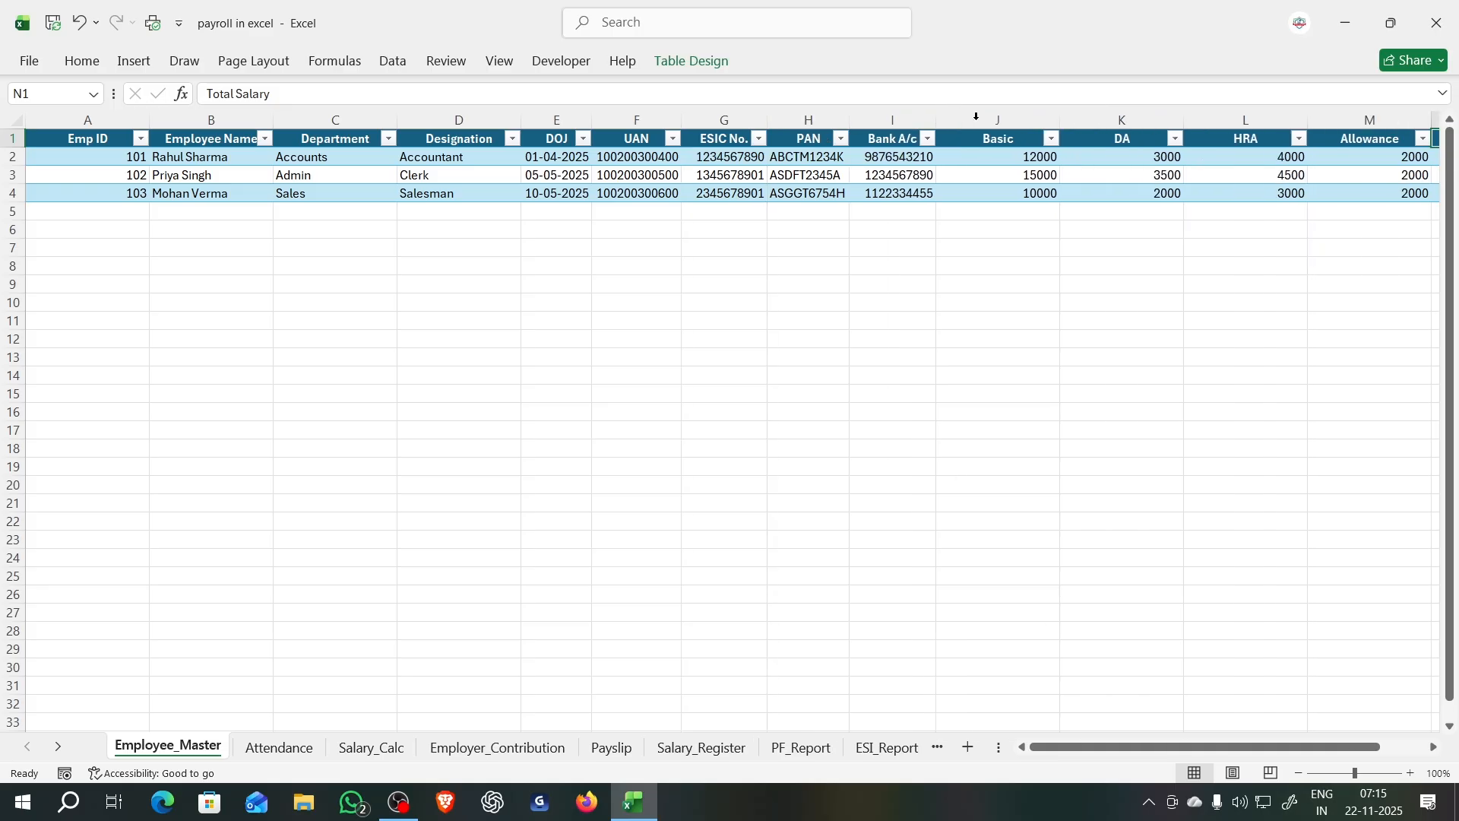
{"action": "double_click", "coordinate": [1062, 119]}
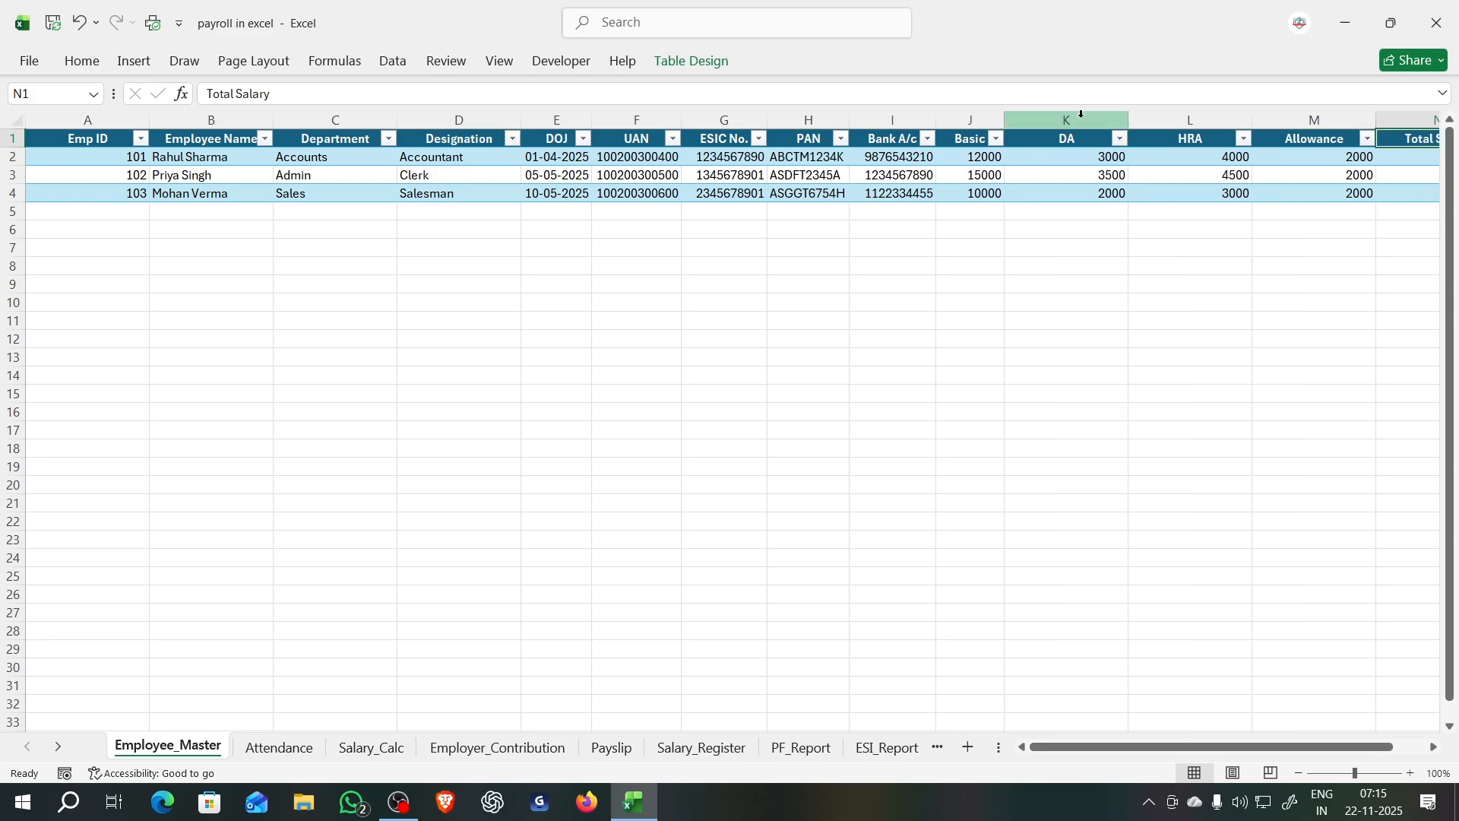
{"action": "double_click", "coordinate": [1130, 121]}
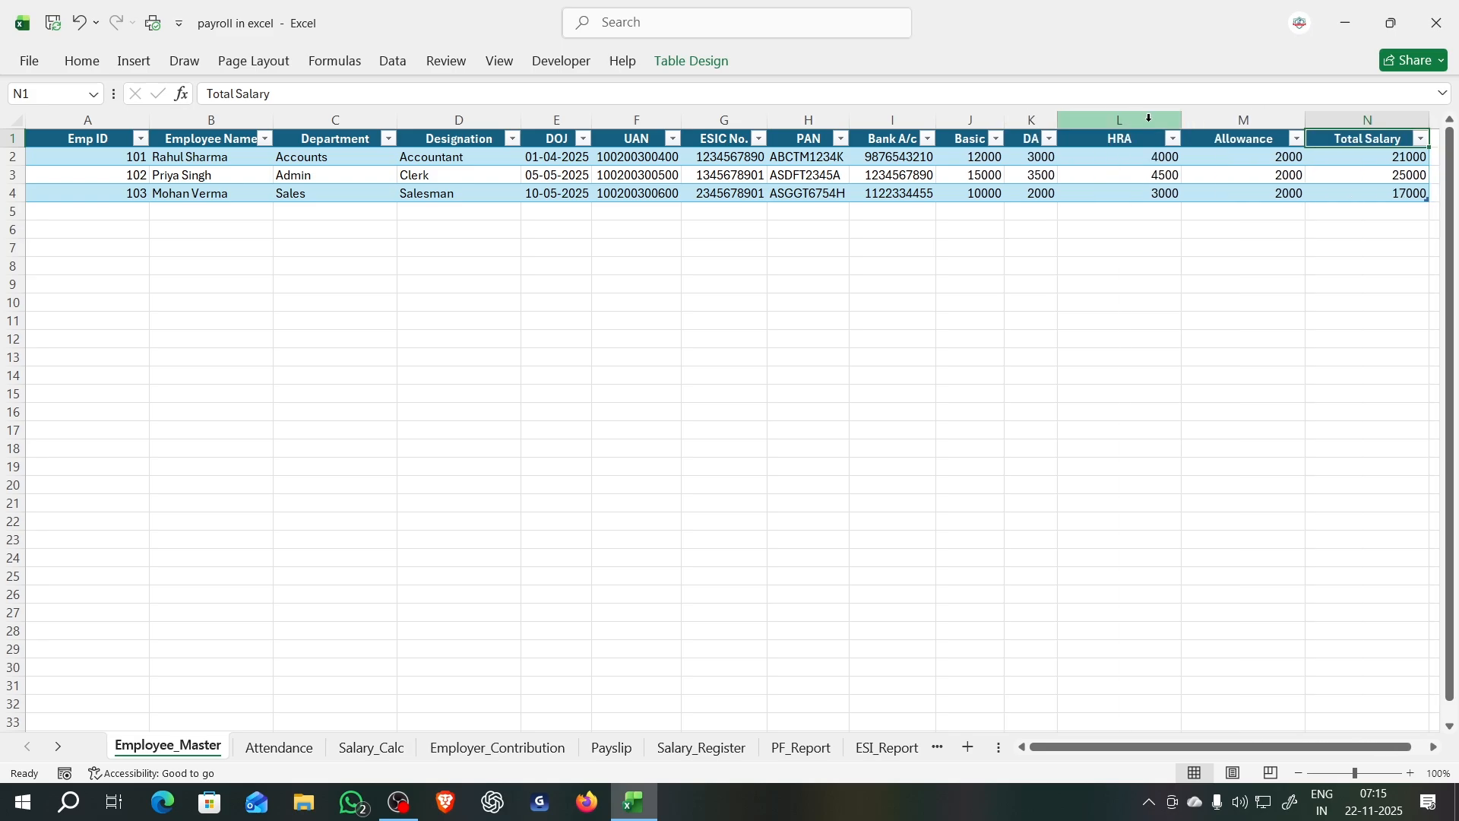
{"action": "double_click", "coordinate": [1183, 121]}
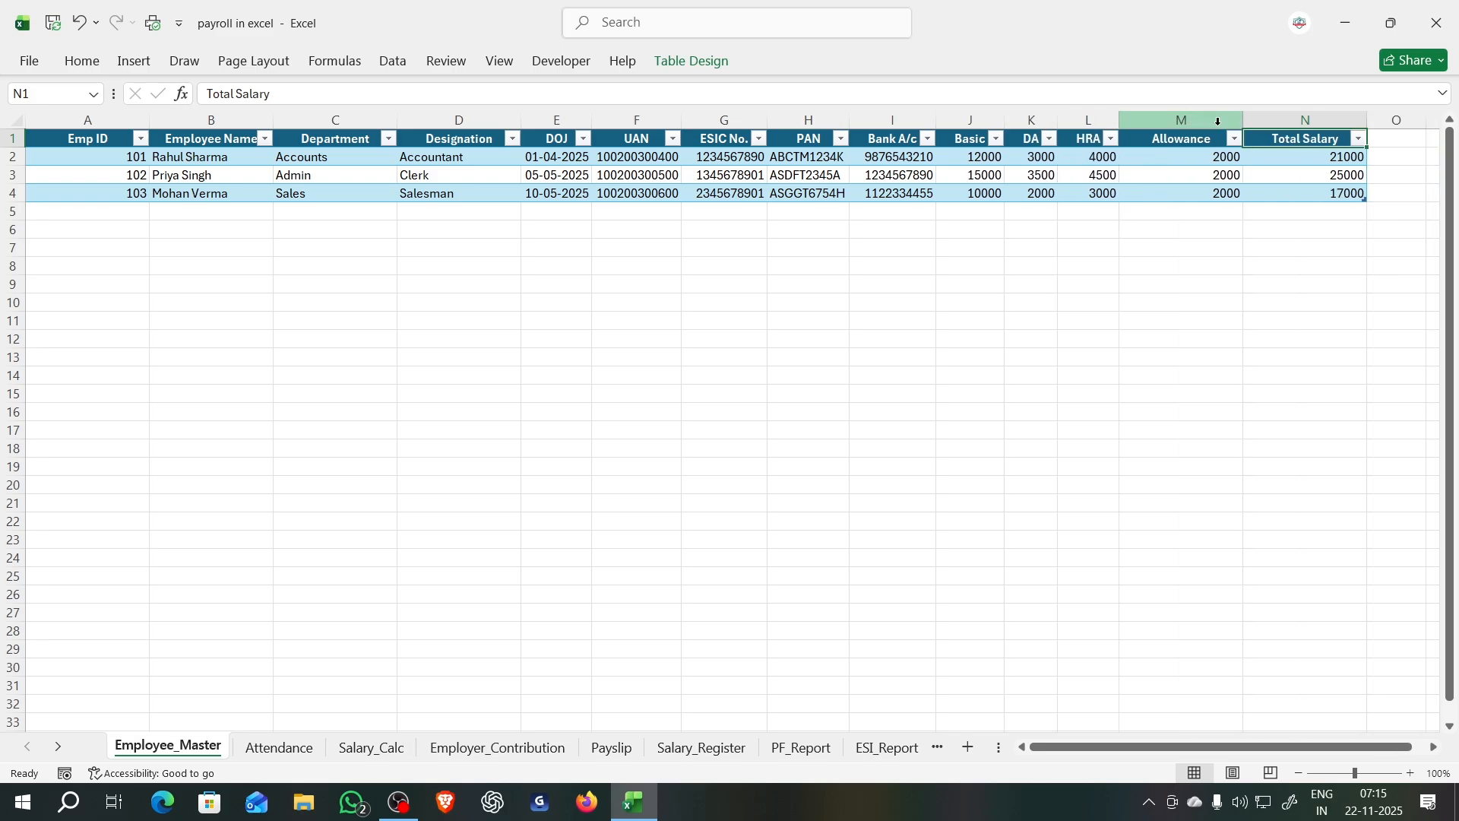
{"action": "double_click", "coordinate": [1243, 121]}
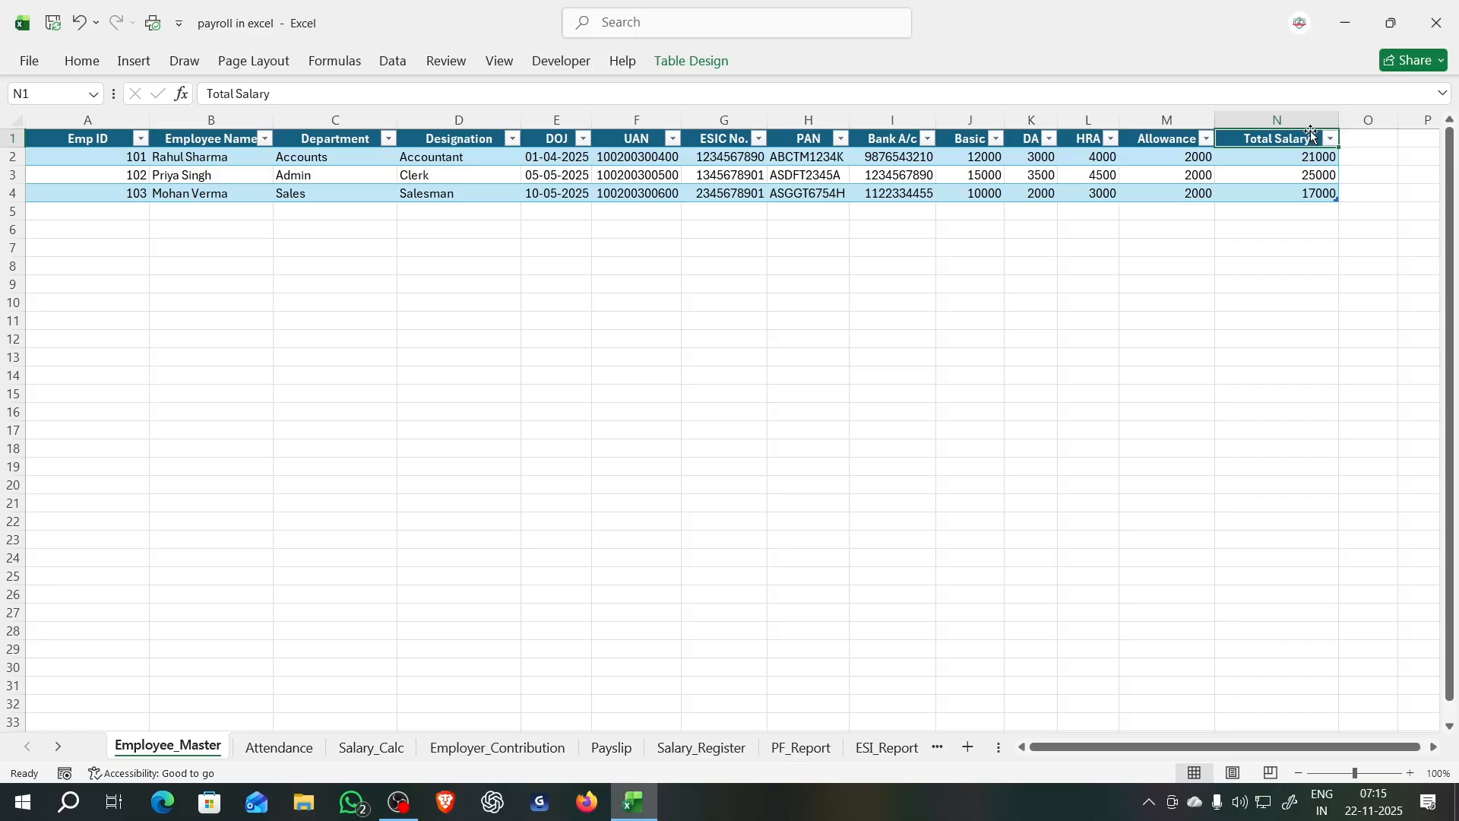
{"action": "double_click", "coordinate": [1343, 118]}
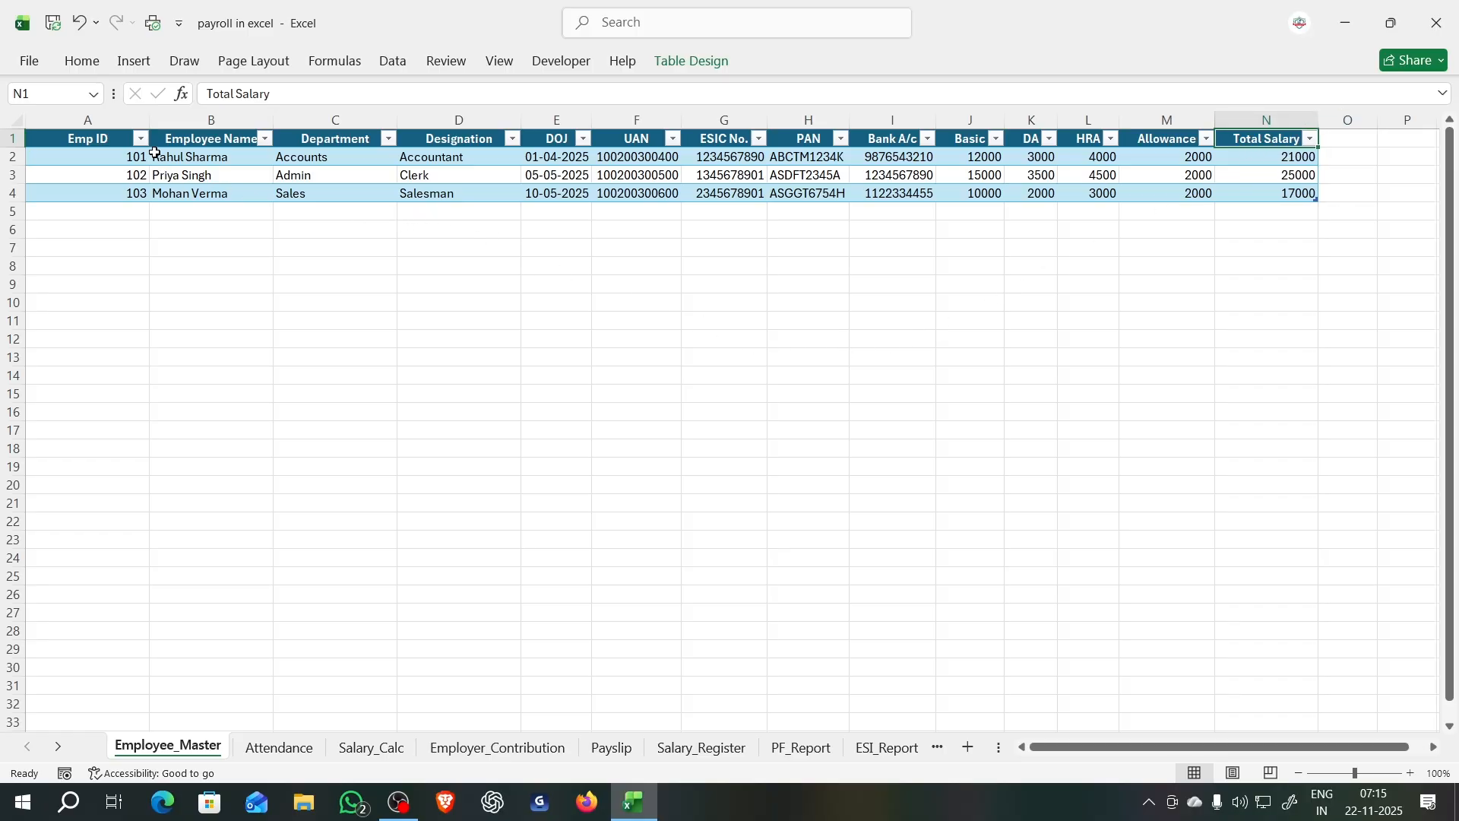
{"action": "double_click", "coordinate": [148, 120]}
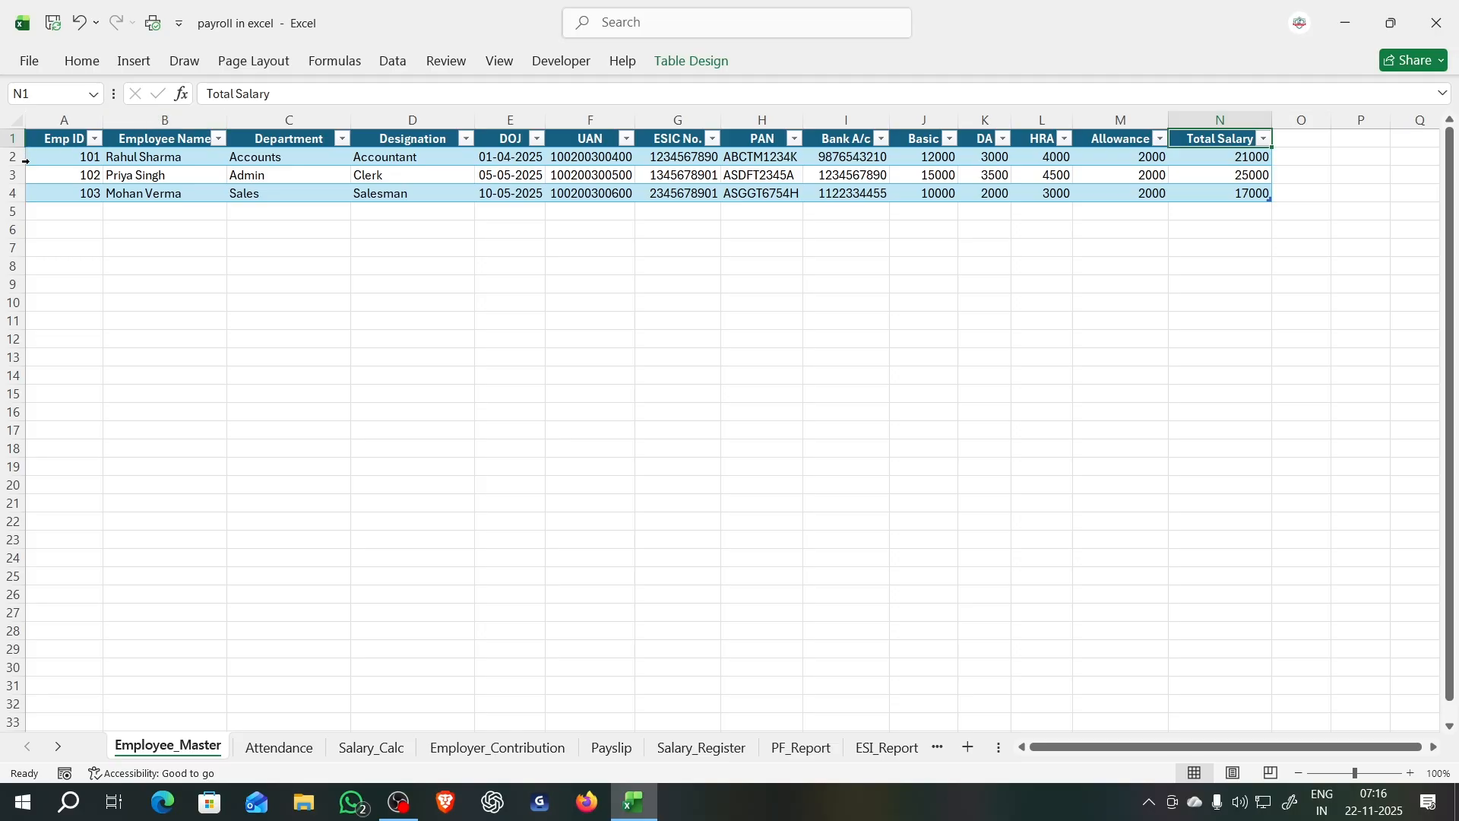
Step: Examine the empty row below the employee table and the extent of the table's data range
{"action": "left_click_drag", "start_coordinate": [57, 212], "coordinate": [1247, 213]}
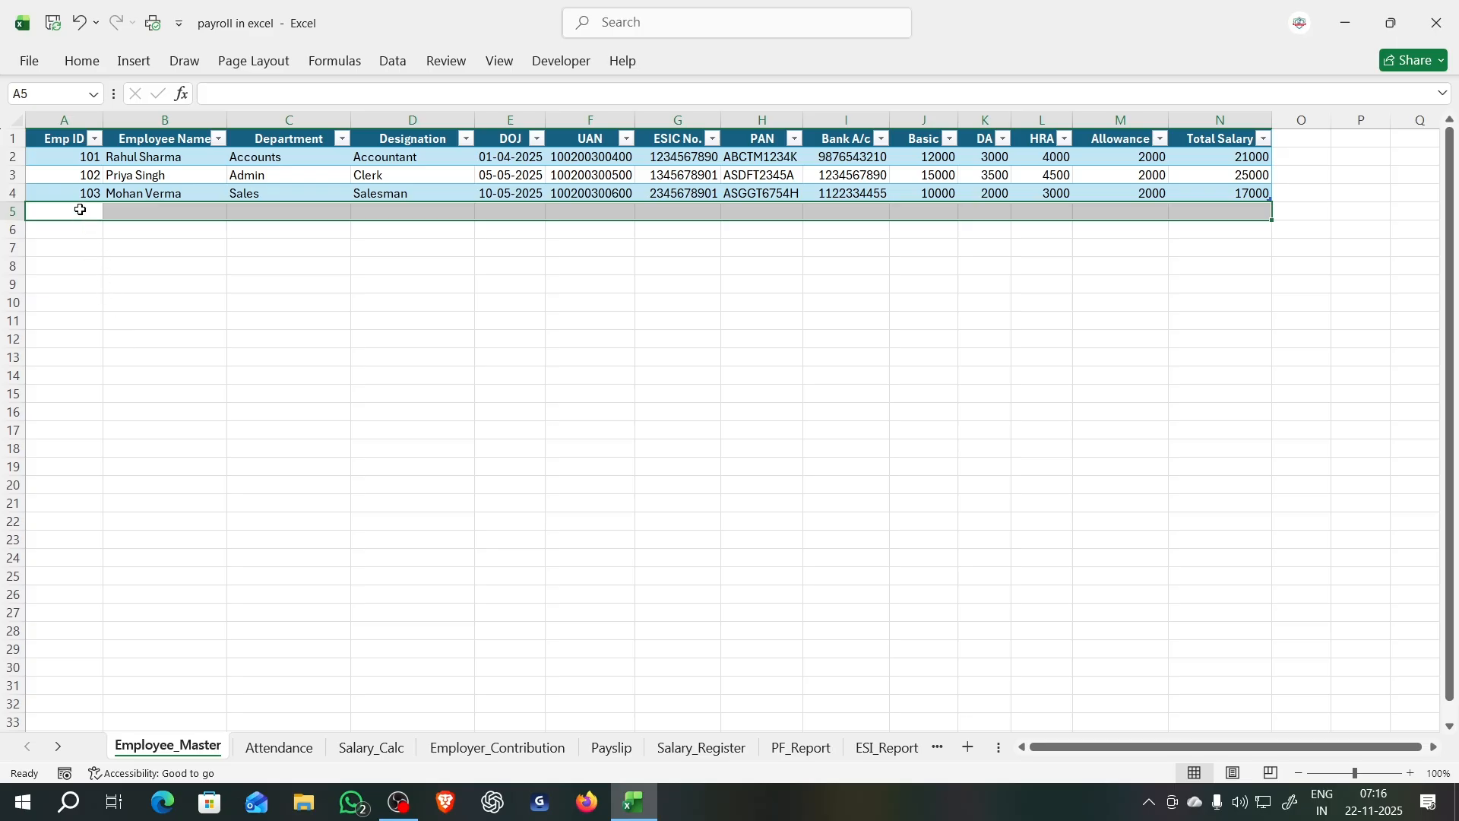
{"action": "left_click", "coordinate": [241, 196]}
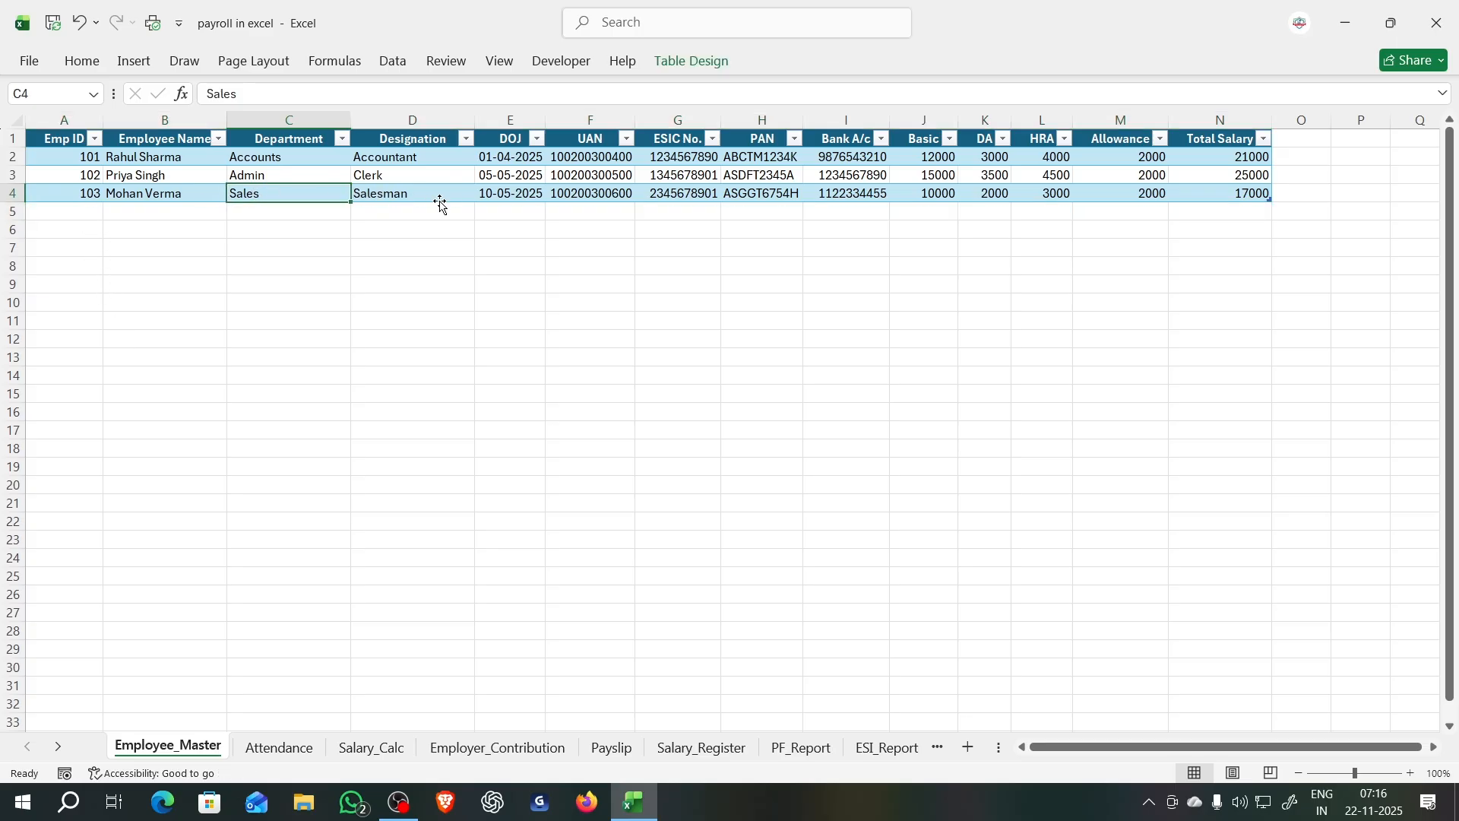
{"action": "left_click", "coordinate": [516, 184]}
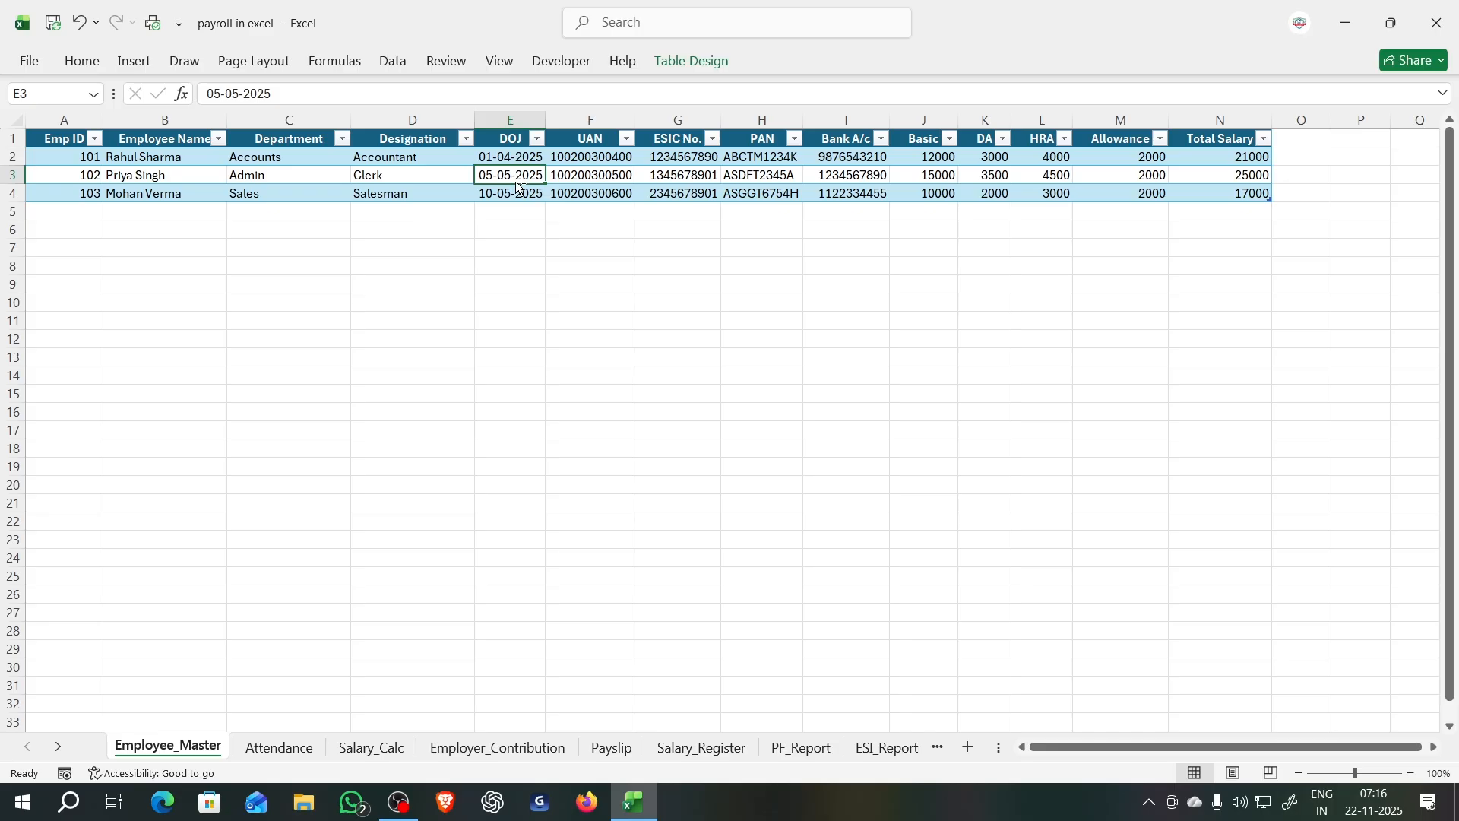
{"action": "key", "text": "ctrl+a"}
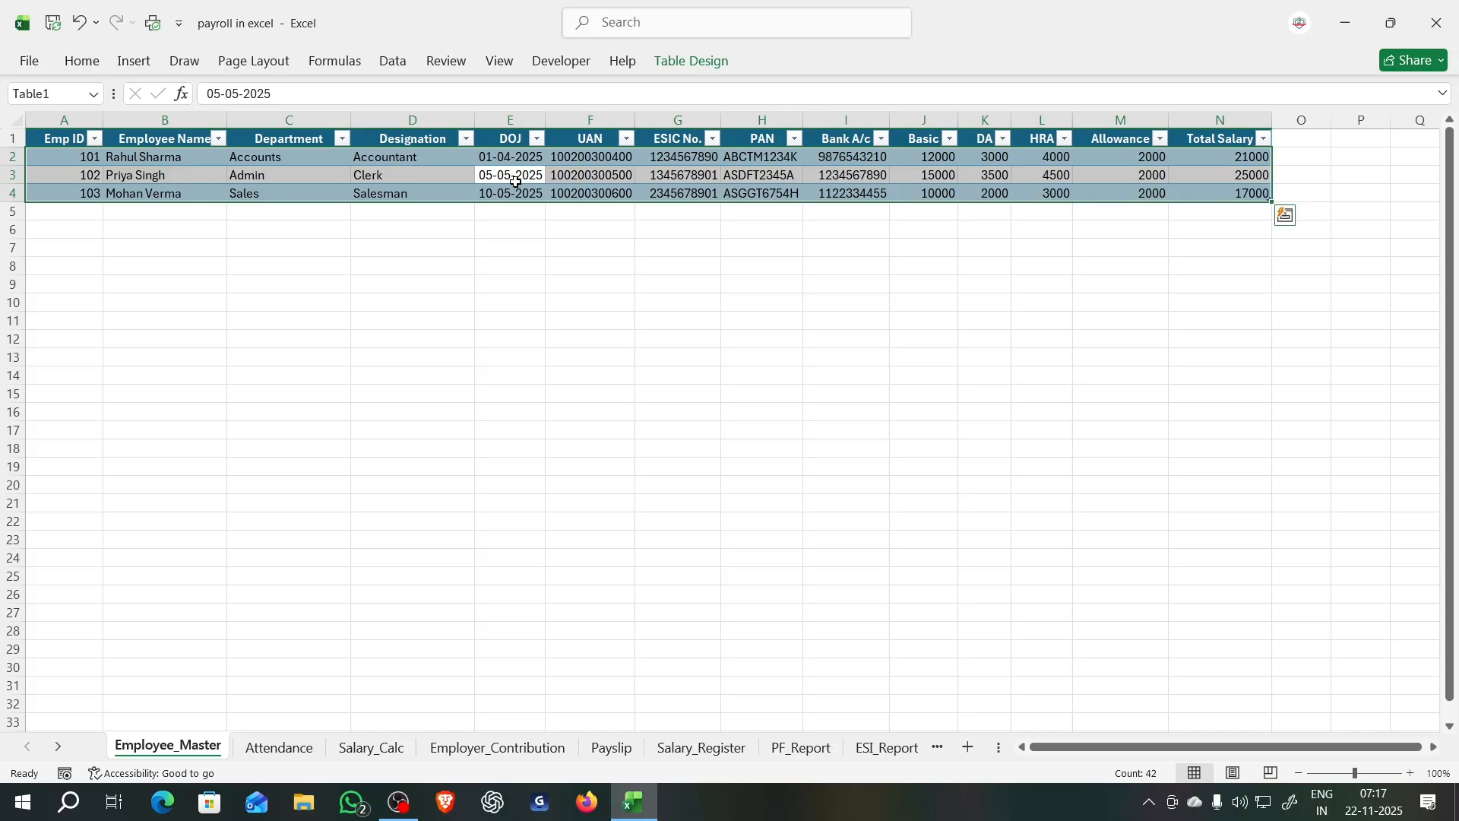
{"action": "left_click", "coordinate": [384, 280]}
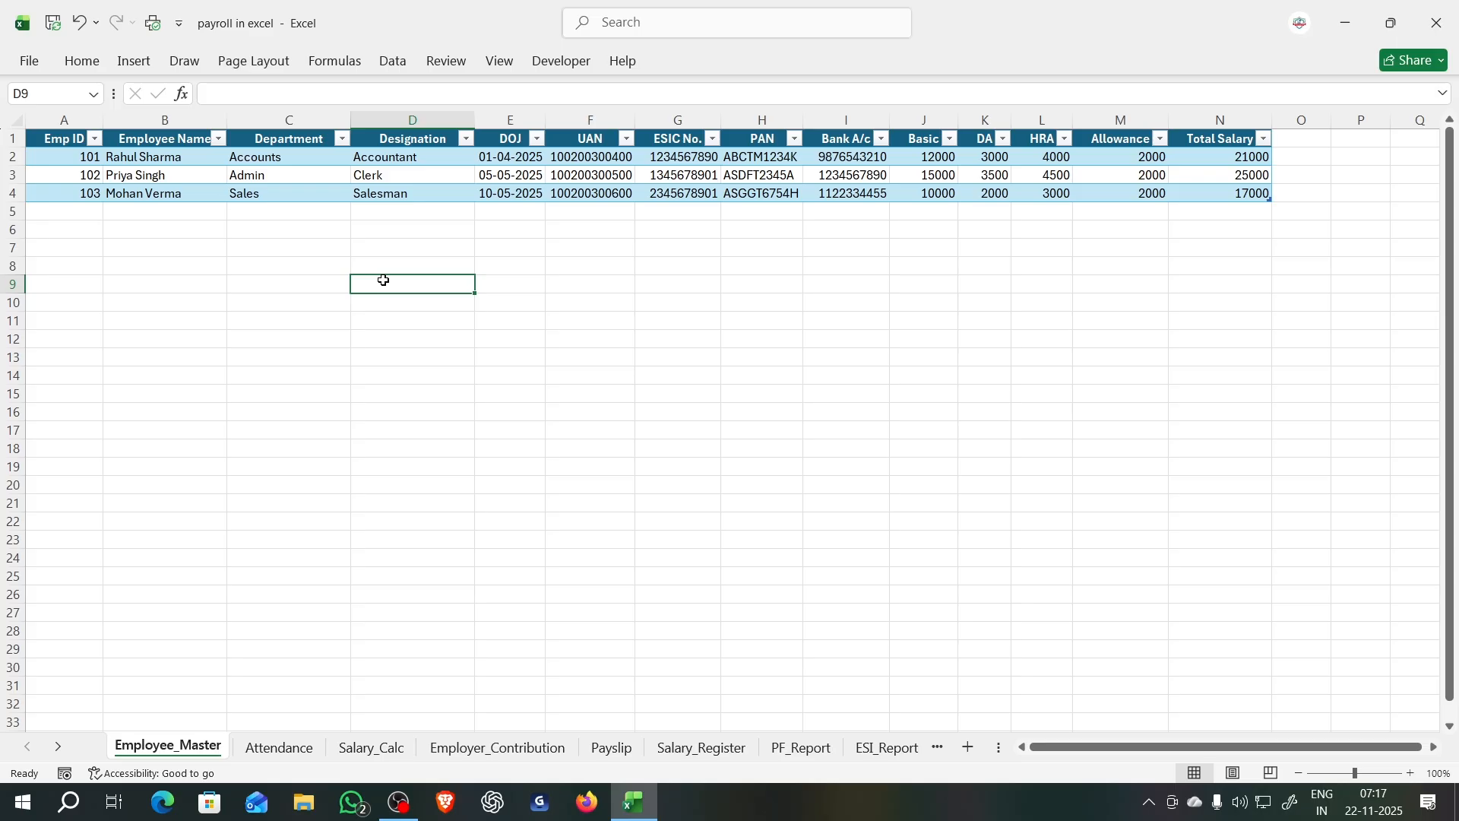
{"action": "key", "text": "ctrl+t"}
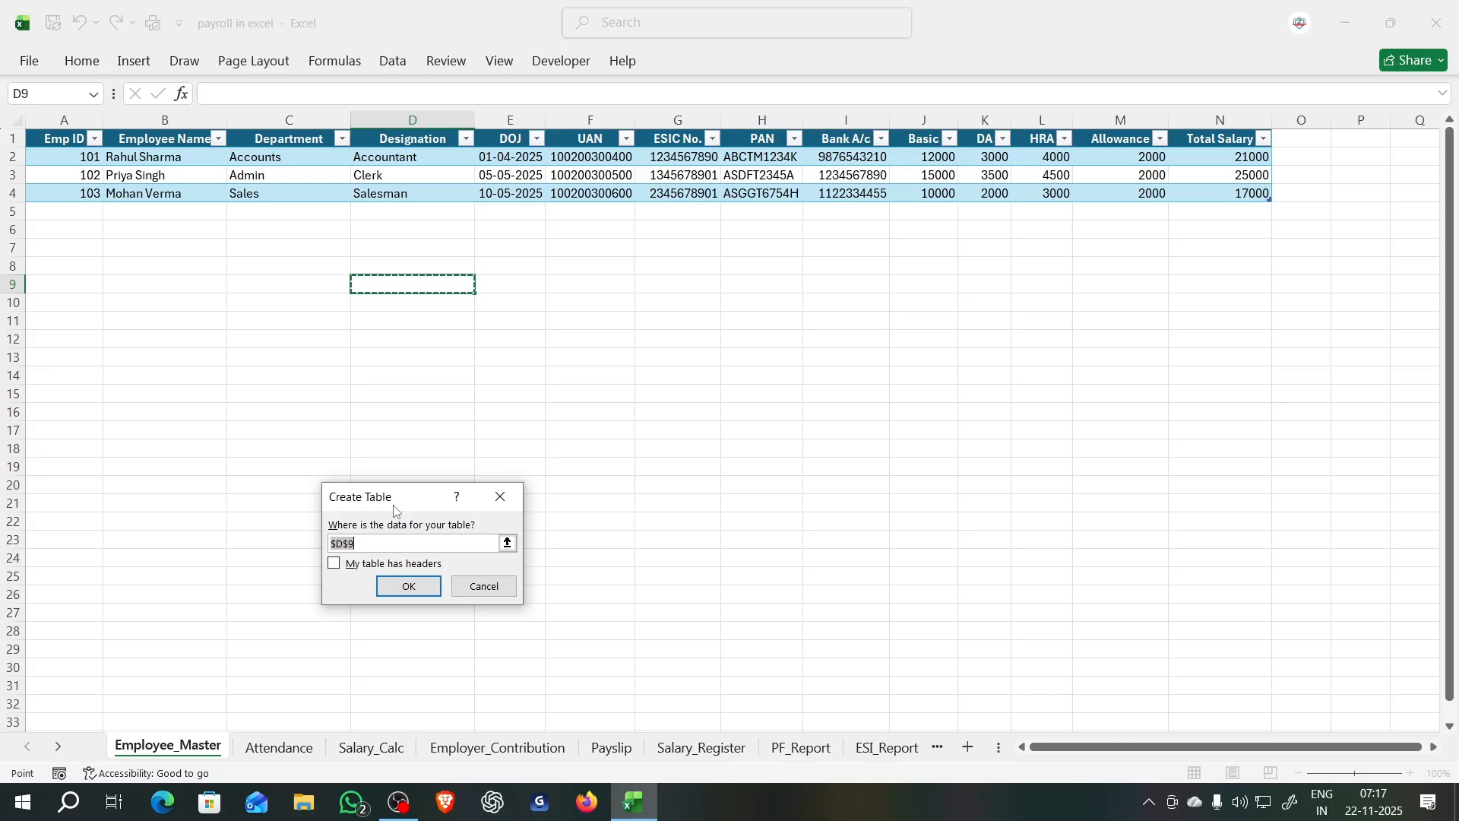
{"action": "left_click_drag", "start_coordinate": [396, 509], "coordinate": [481, 416]}
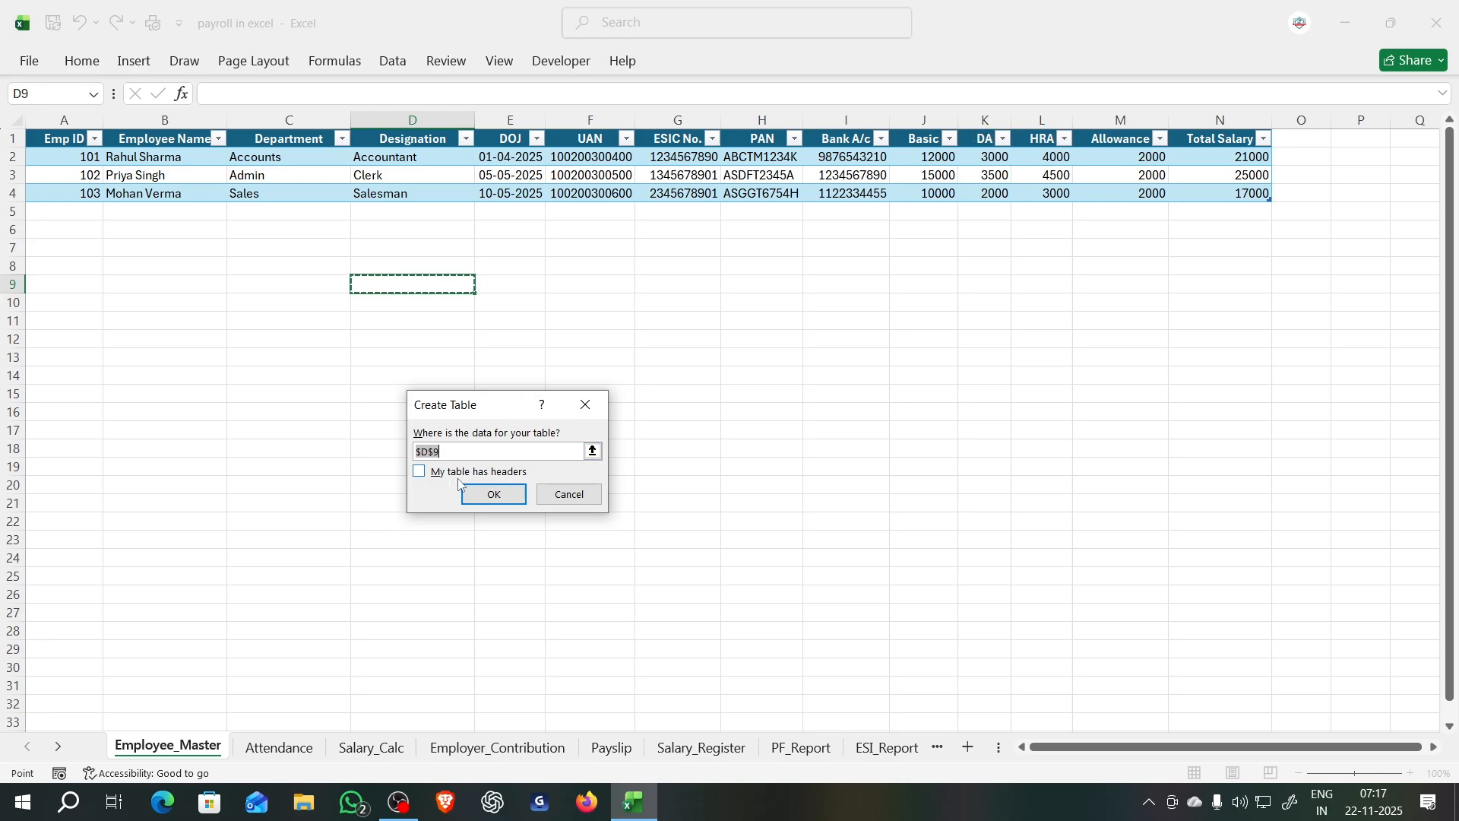
{"action": "left_click", "coordinate": [424, 473]}
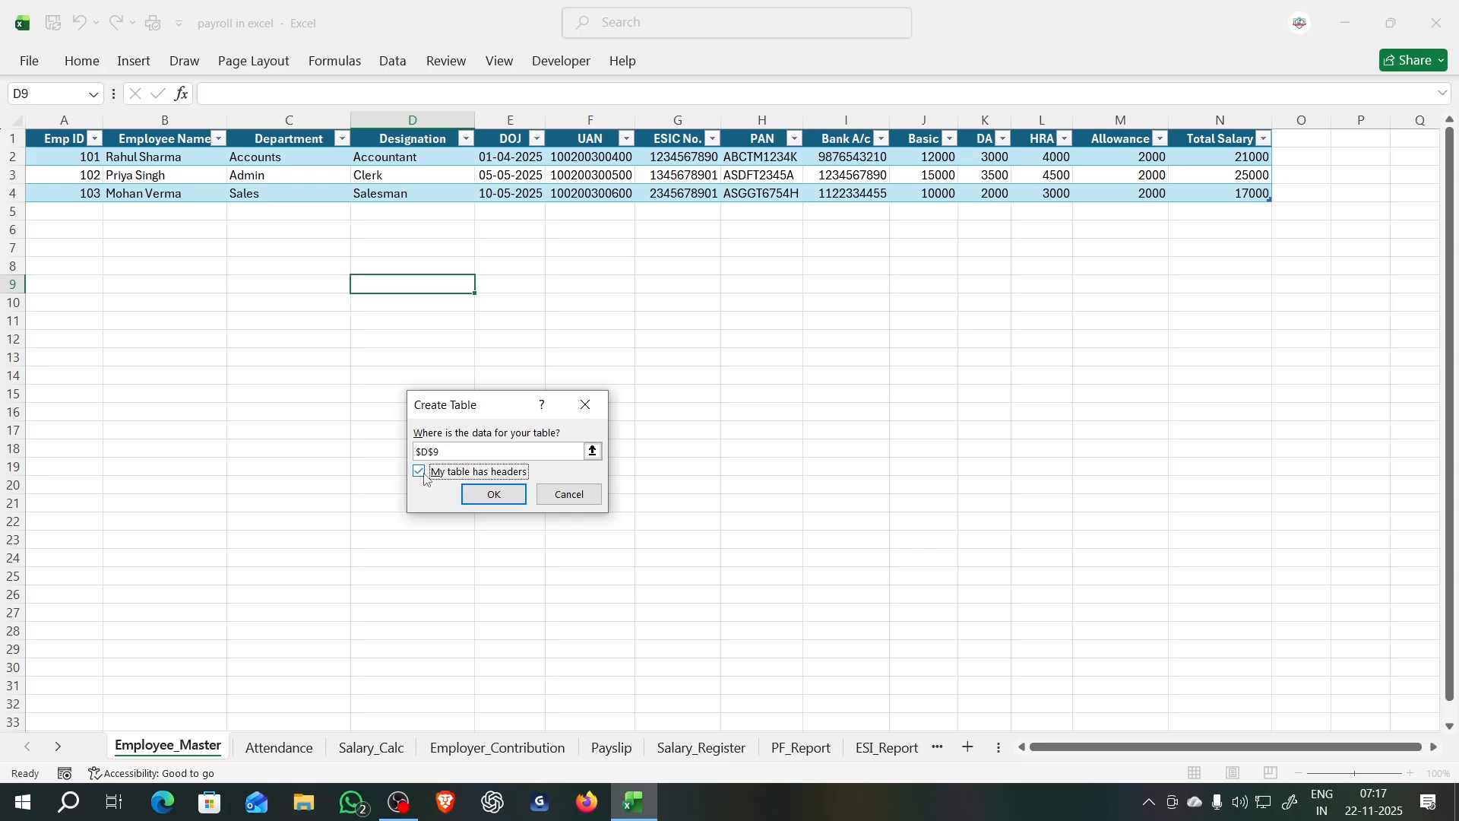
{"action": "left_click", "coordinate": [419, 472]}
{"action": "left_click", "coordinate": [592, 411]}
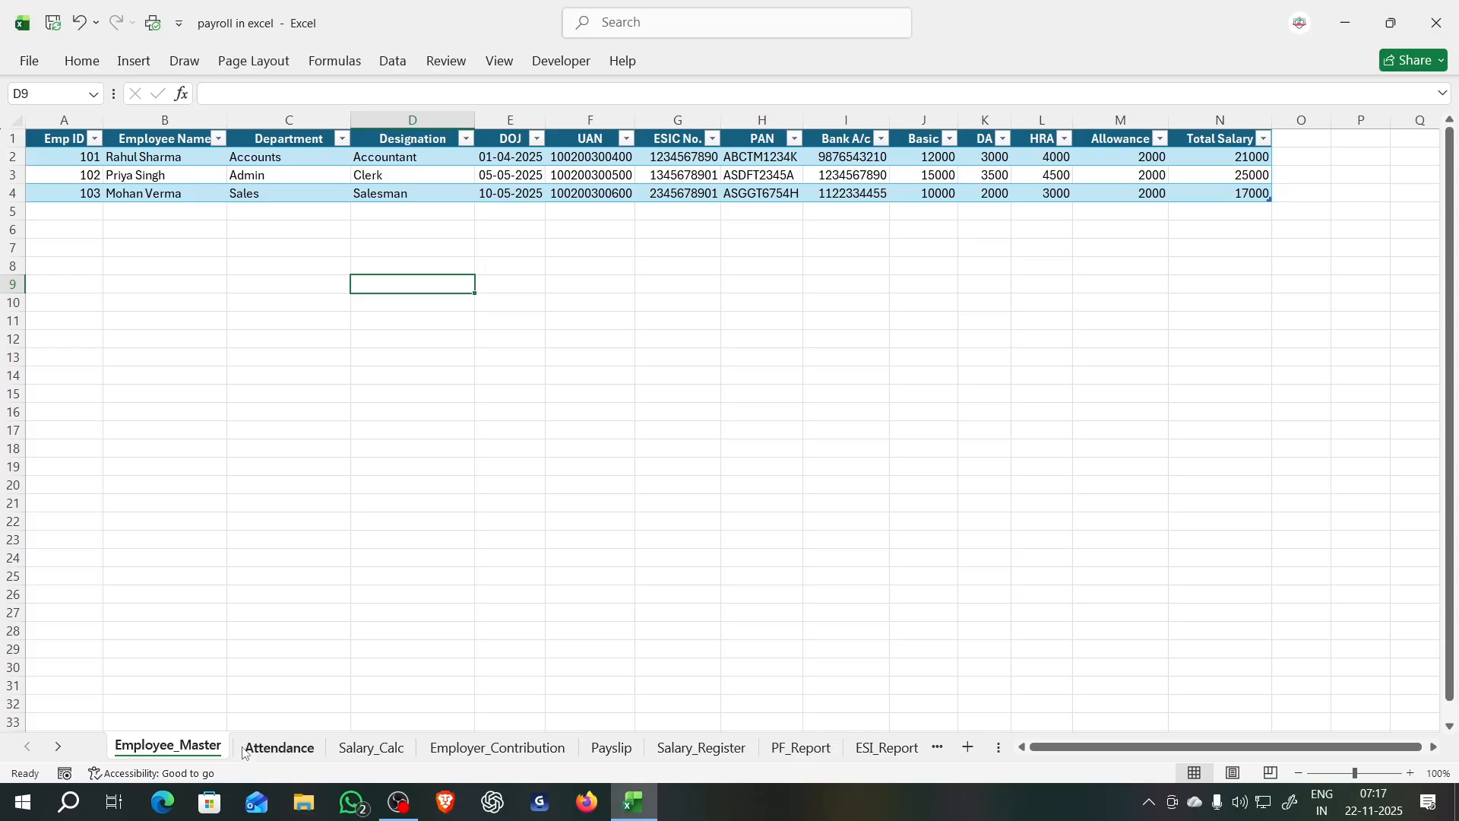
Step: Keep the ribbon permanently expanded above the Employee_Master sheet, showing the Insert commands
{"action": "left_click_drag", "start_coordinate": [58, 138], "coordinate": [1254, 196]}
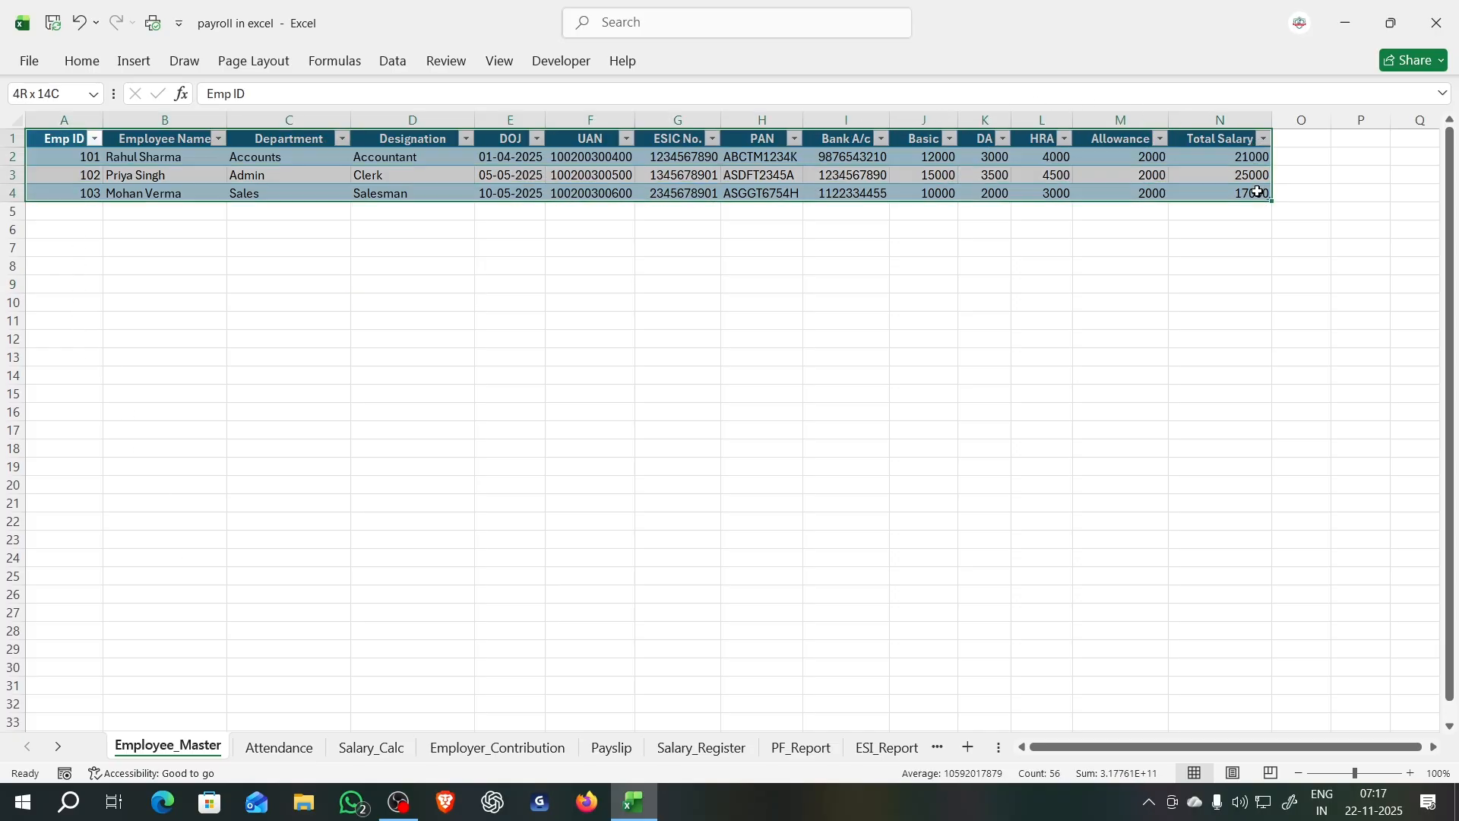
{"action": "left_click", "coordinate": [133, 61]}
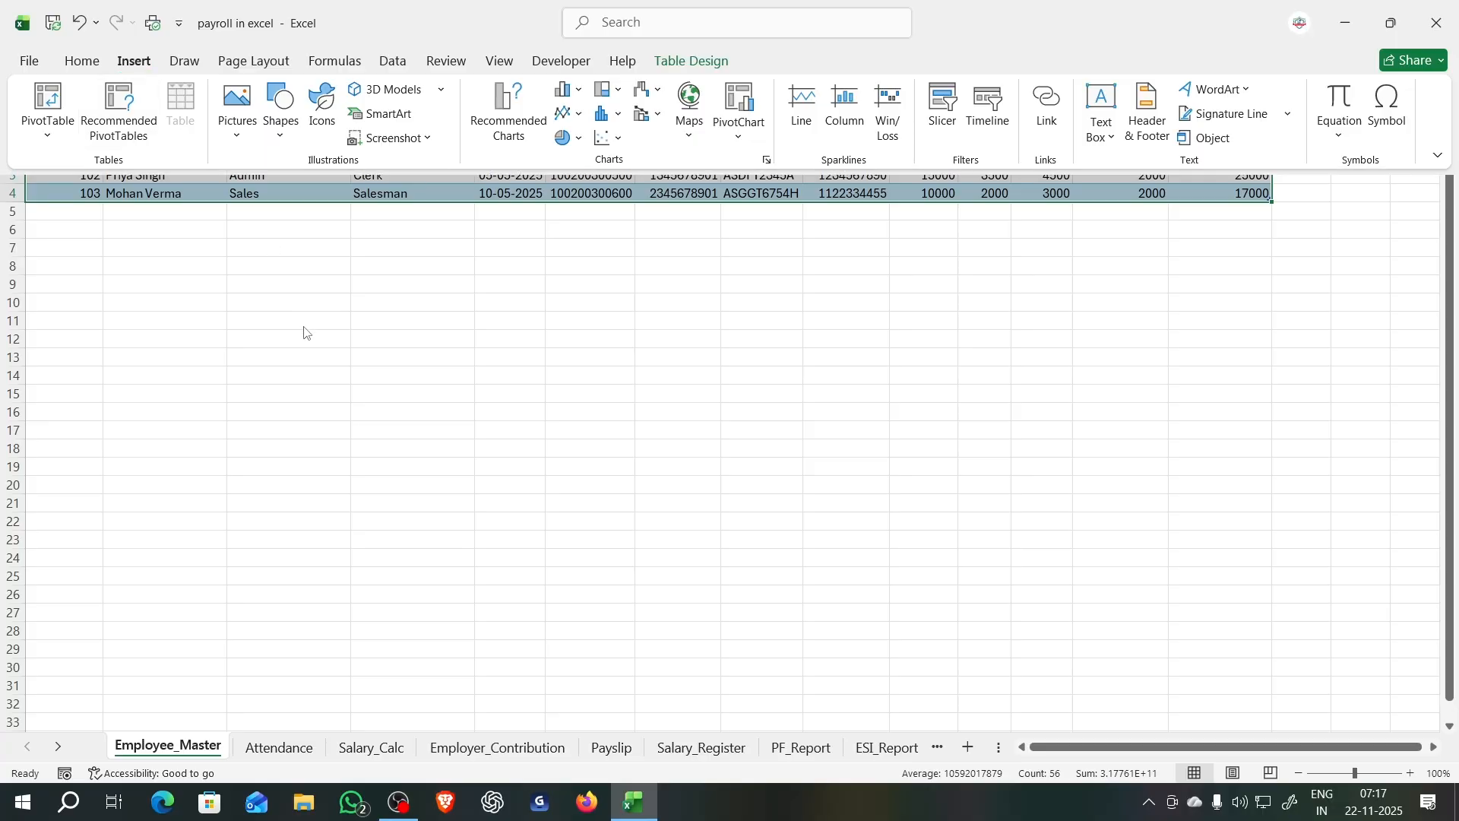
{"action": "left_click", "coordinate": [273, 284]}
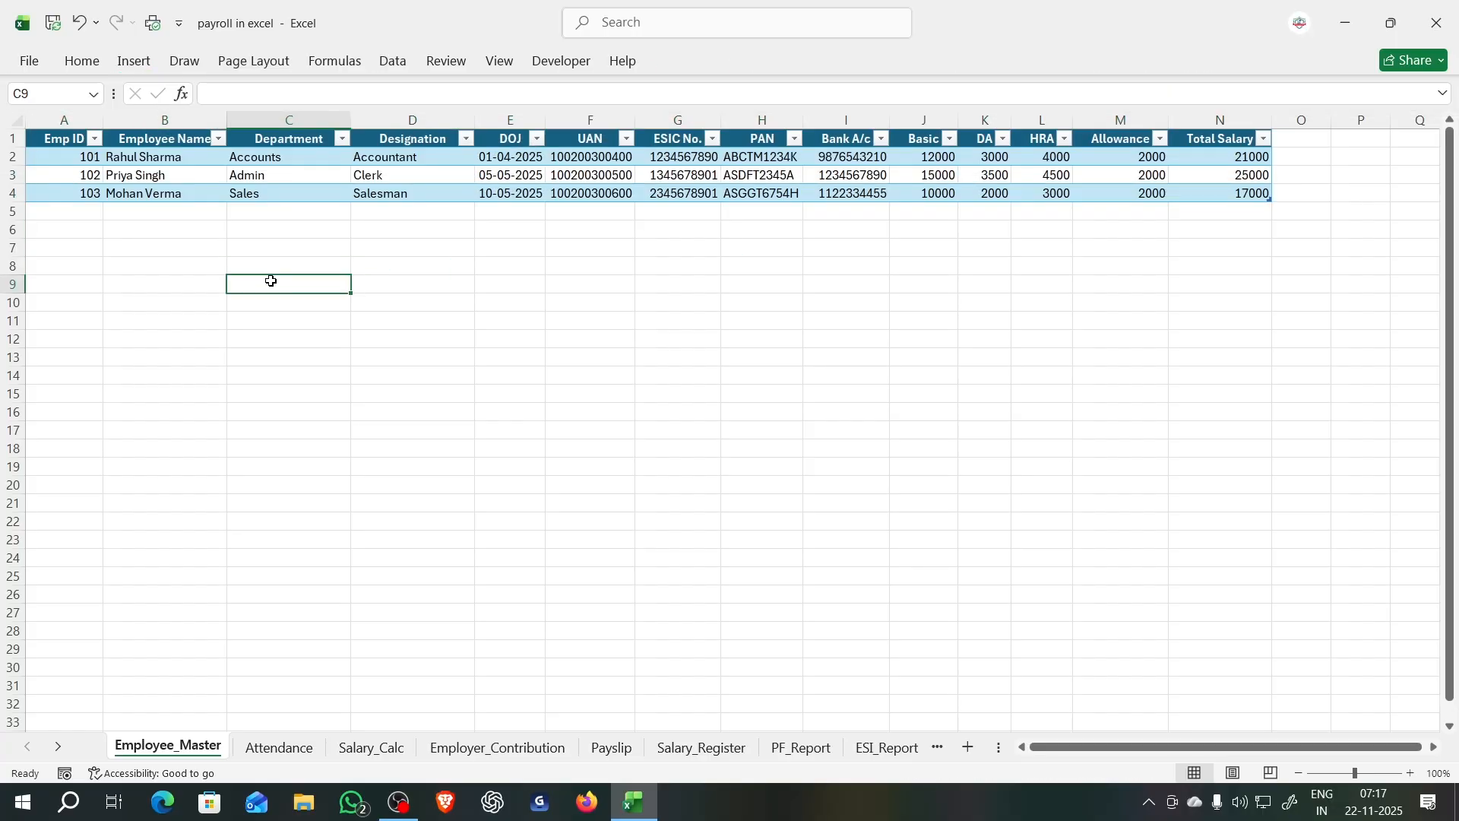
{"action": "double_click", "coordinate": [98, 66]}
{"action": "left_click", "coordinate": [135, 62]}
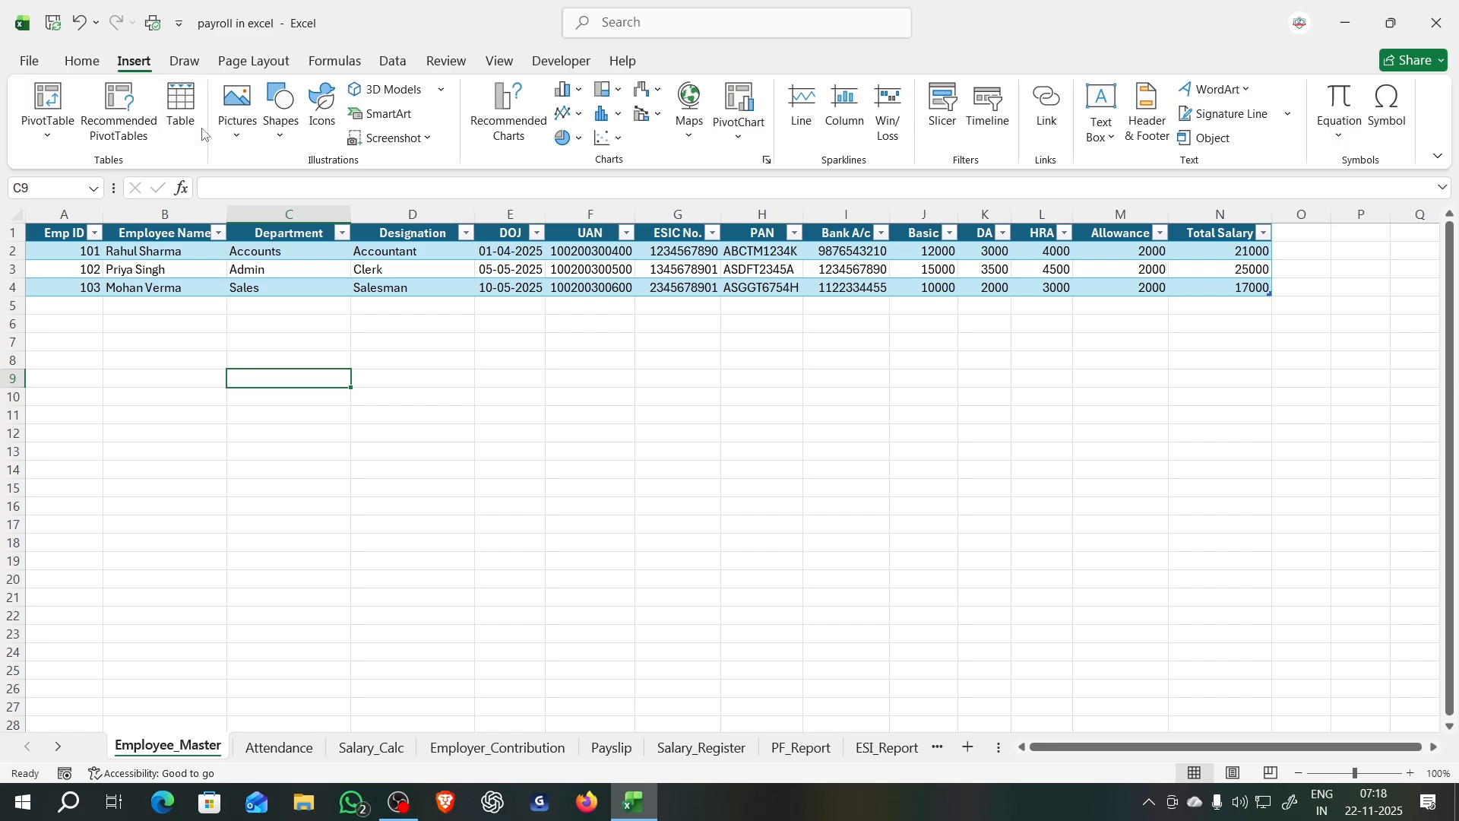
{"action": "left_click", "coordinate": [182, 114]}
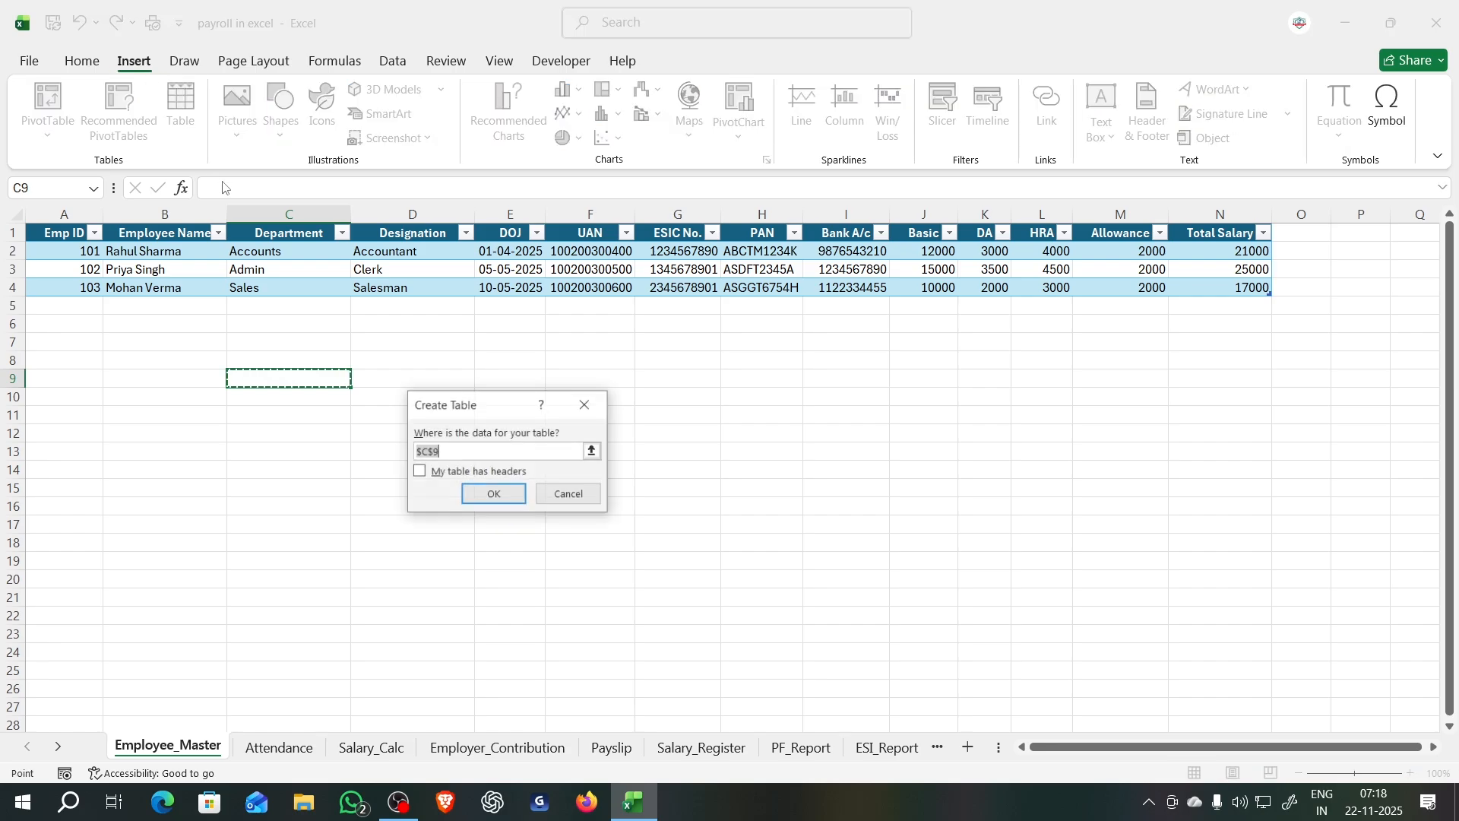
{"action": "left_click", "coordinate": [585, 404]}
{"action": "left_click", "coordinate": [82, 61]}
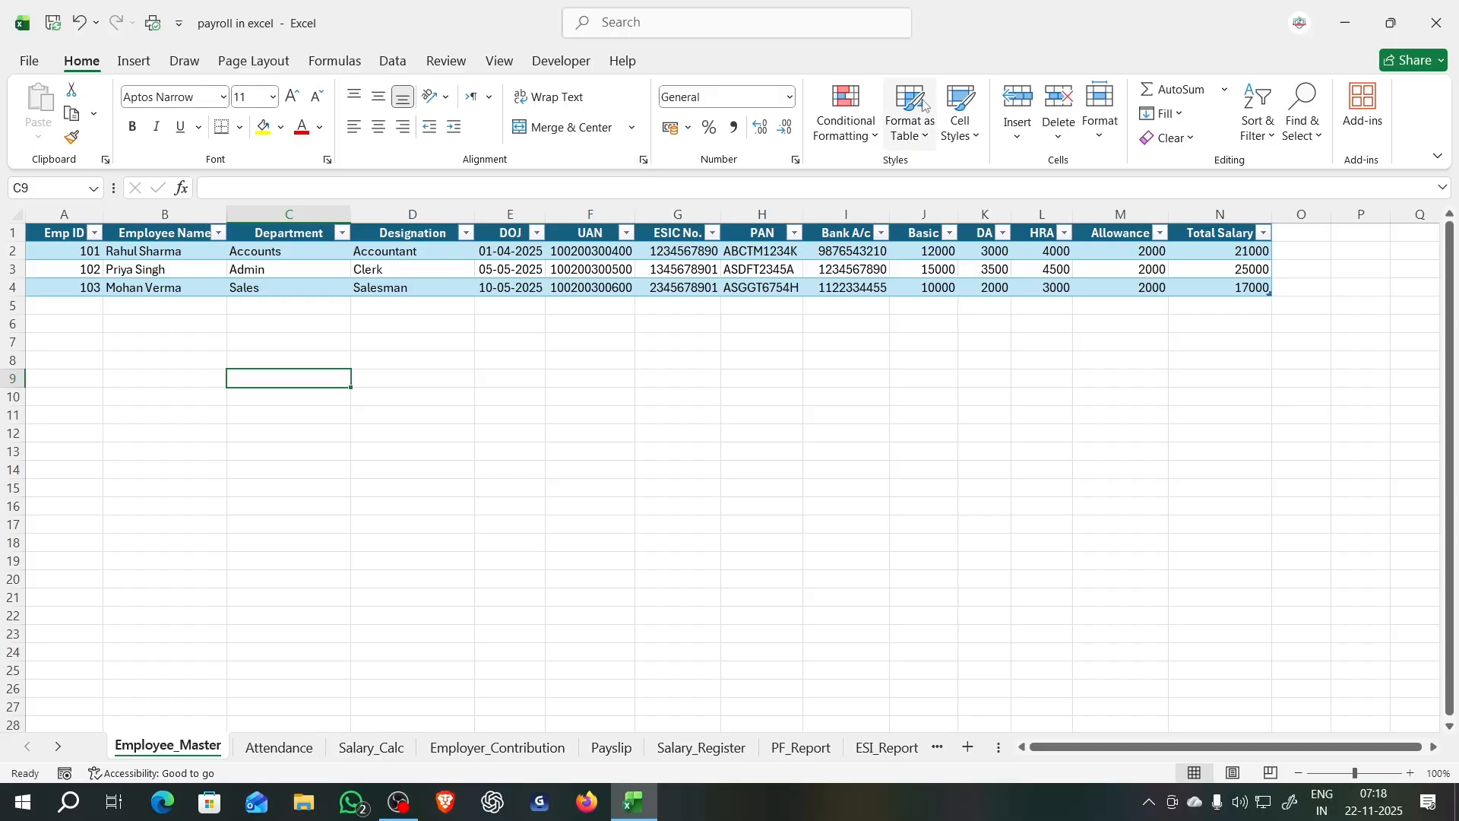
{"action": "left_click", "coordinate": [957, 140]}
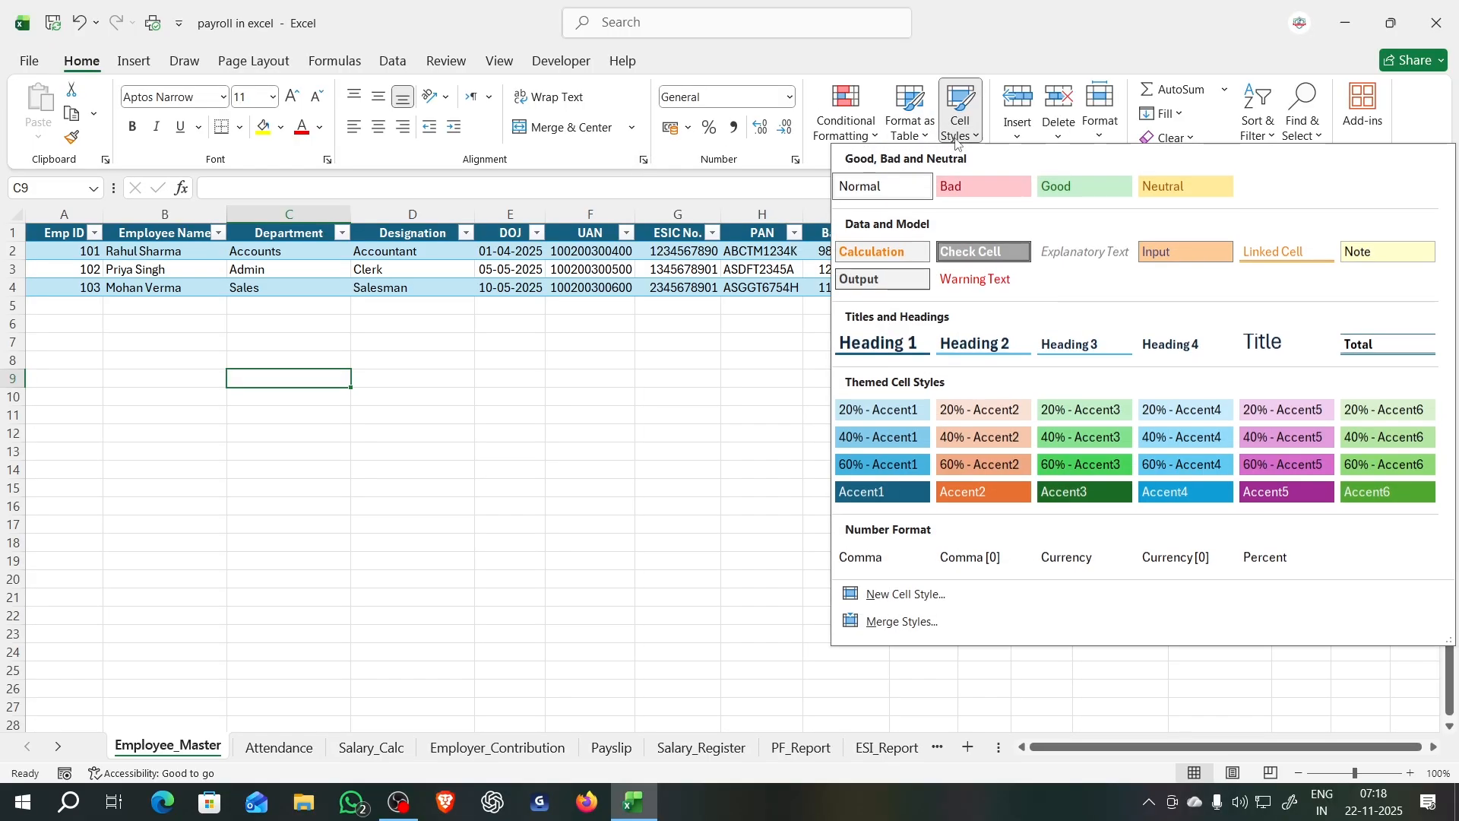
{"action": "left_click", "coordinate": [929, 134]}
{"action": "left_click", "coordinate": [1012, 409]}
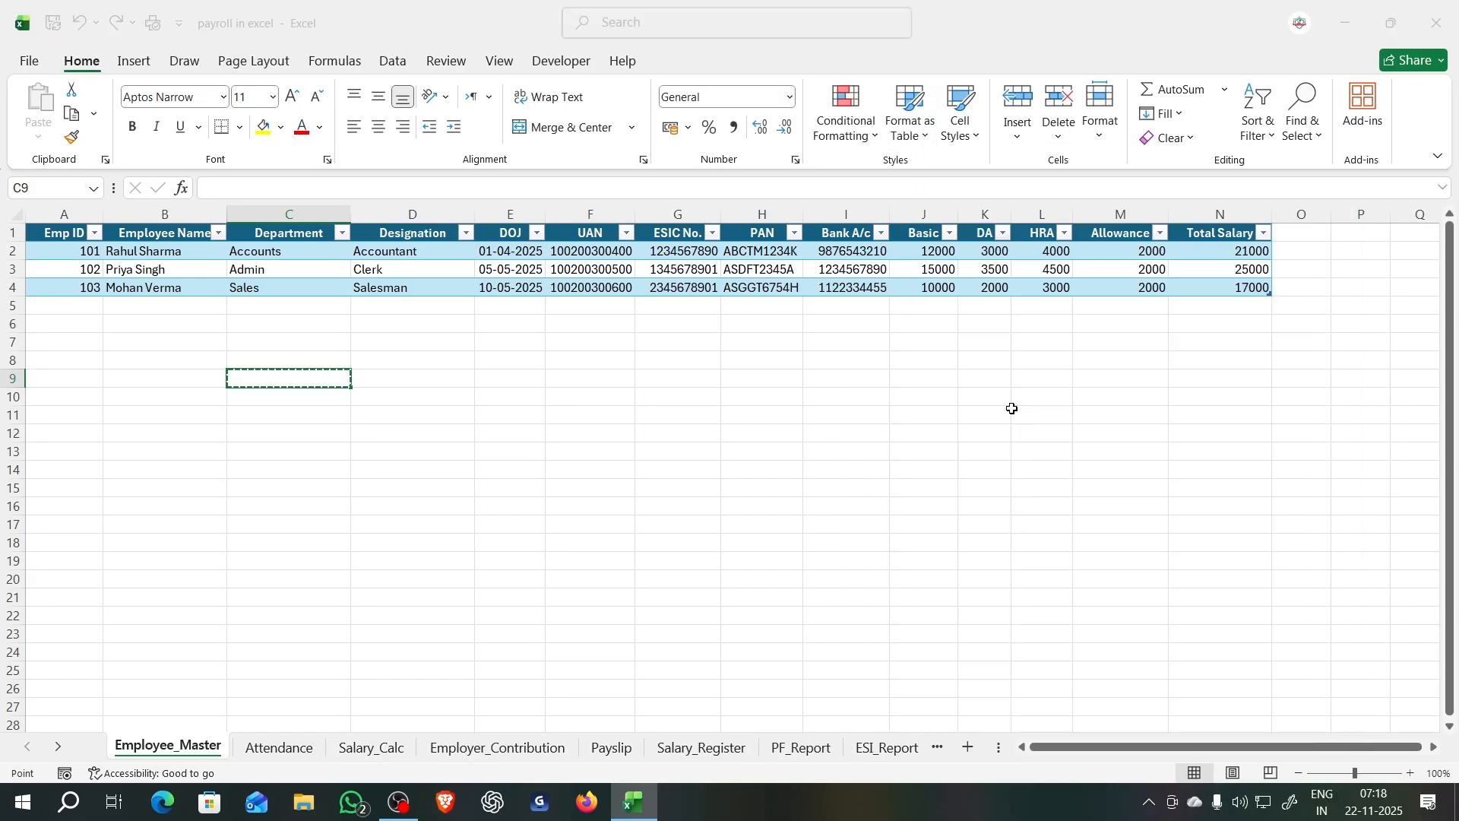
{"action": "left_click", "coordinate": [586, 402]}
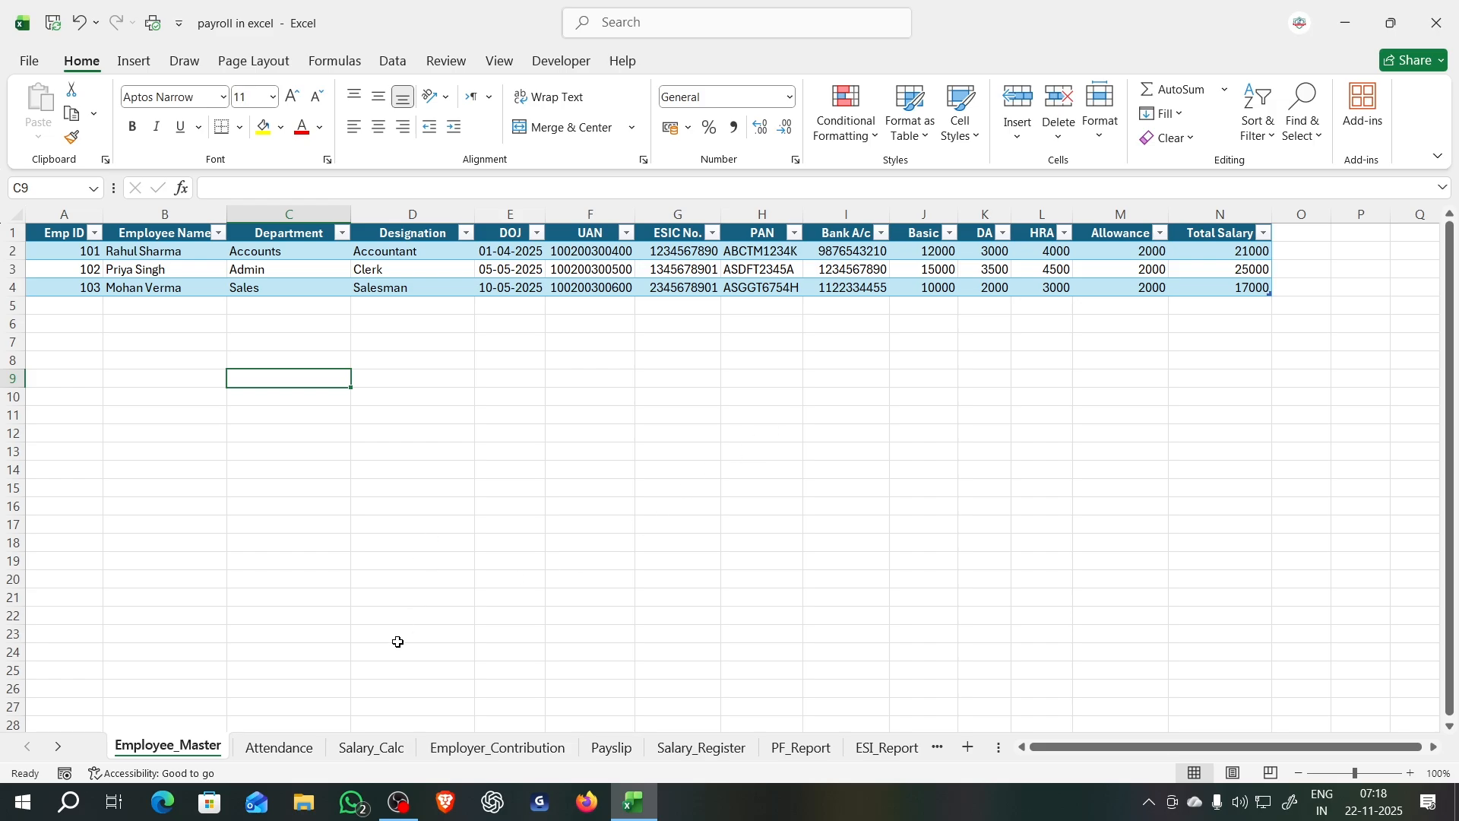
Step: Convert the Attendance sheet's data in A1:G4 into a table with headers and AutoFit its Emp ID column
{"action": "left_click", "coordinate": [302, 755]}
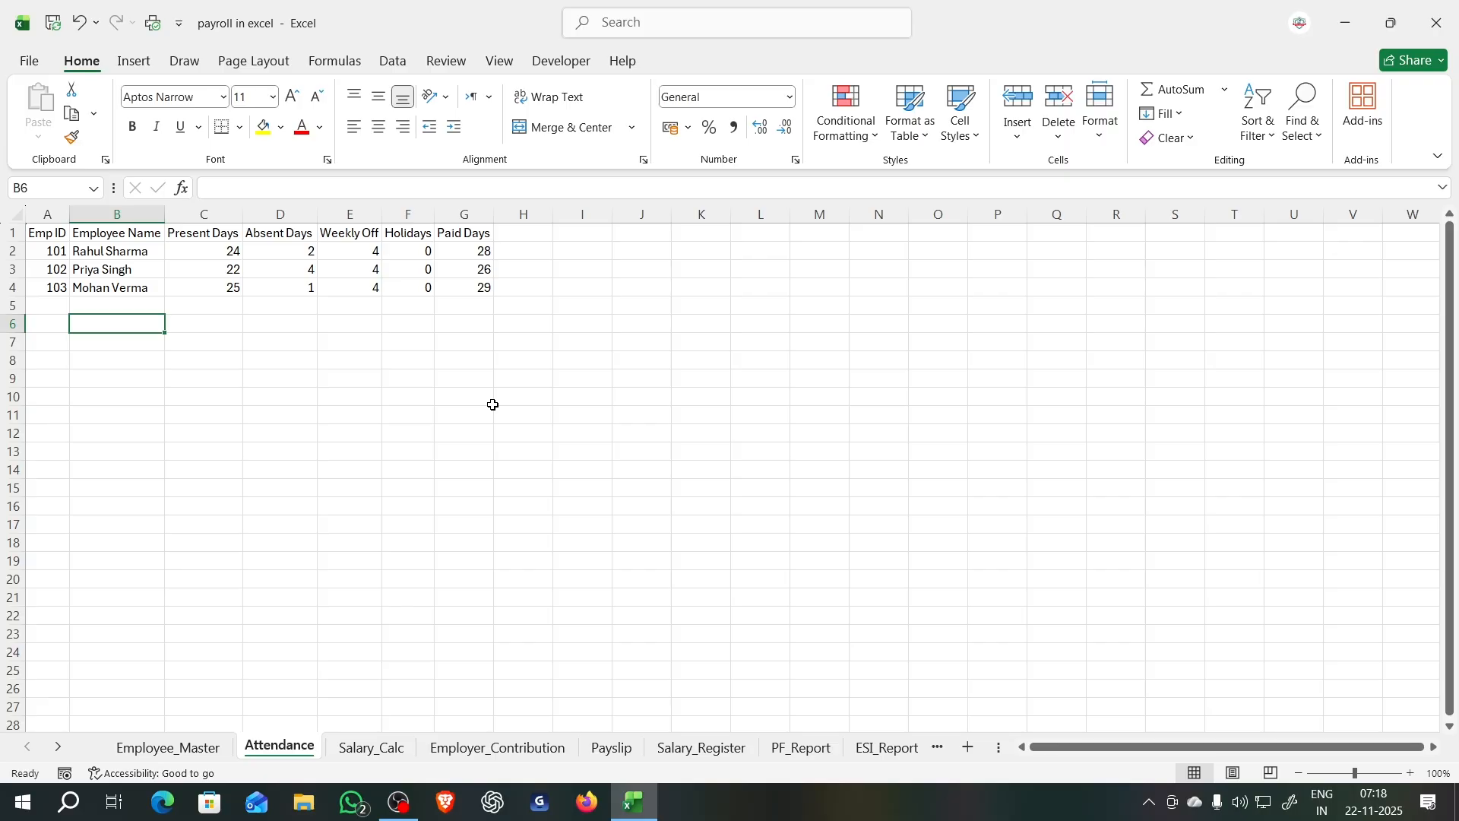
{"action": "left_click", "coordinate": [443, 289]}
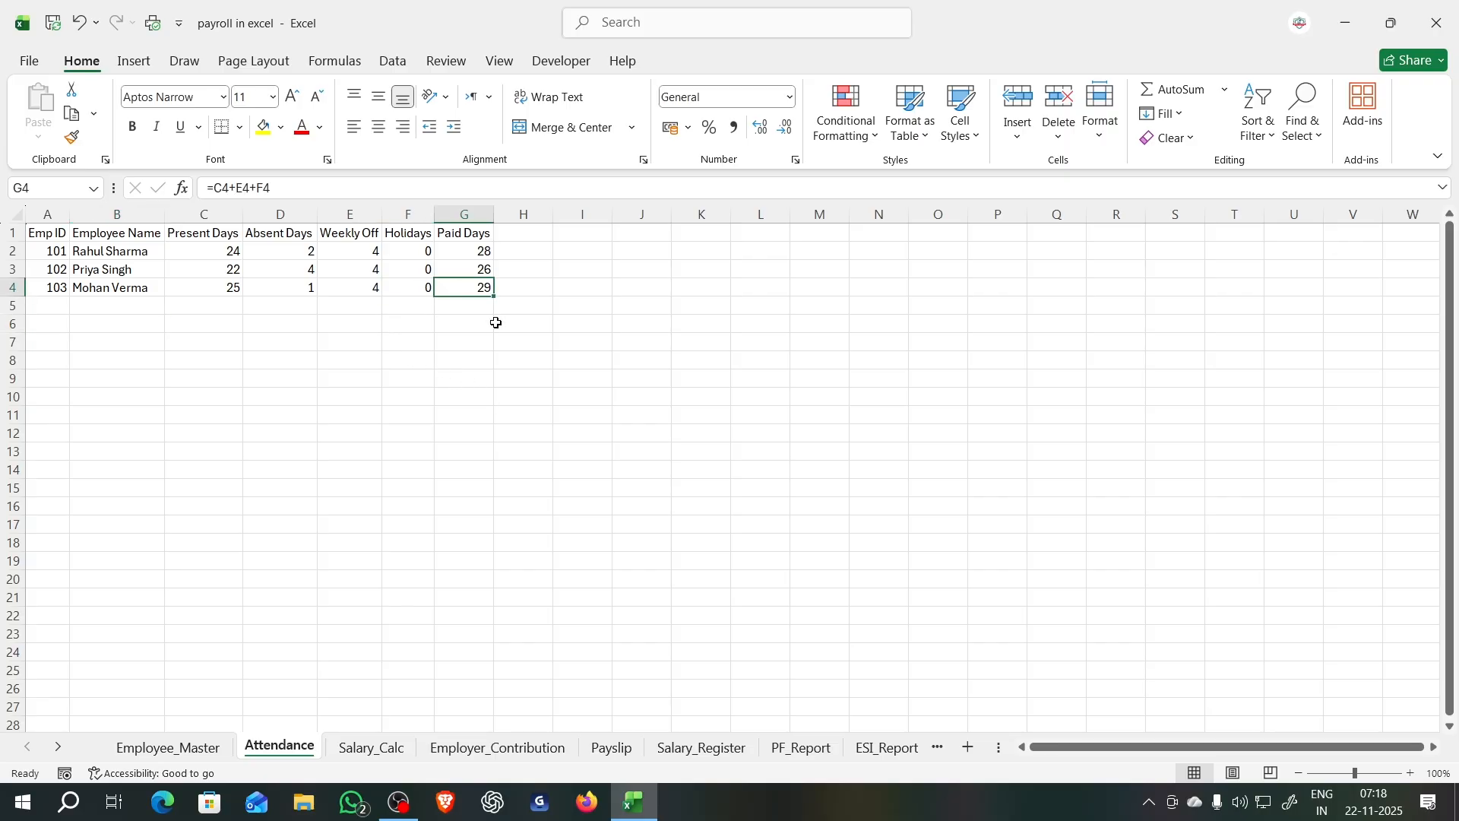
{"action": "key", "text": "ctrl+a"}
{"action": "key", "text": "ctrl+t"}
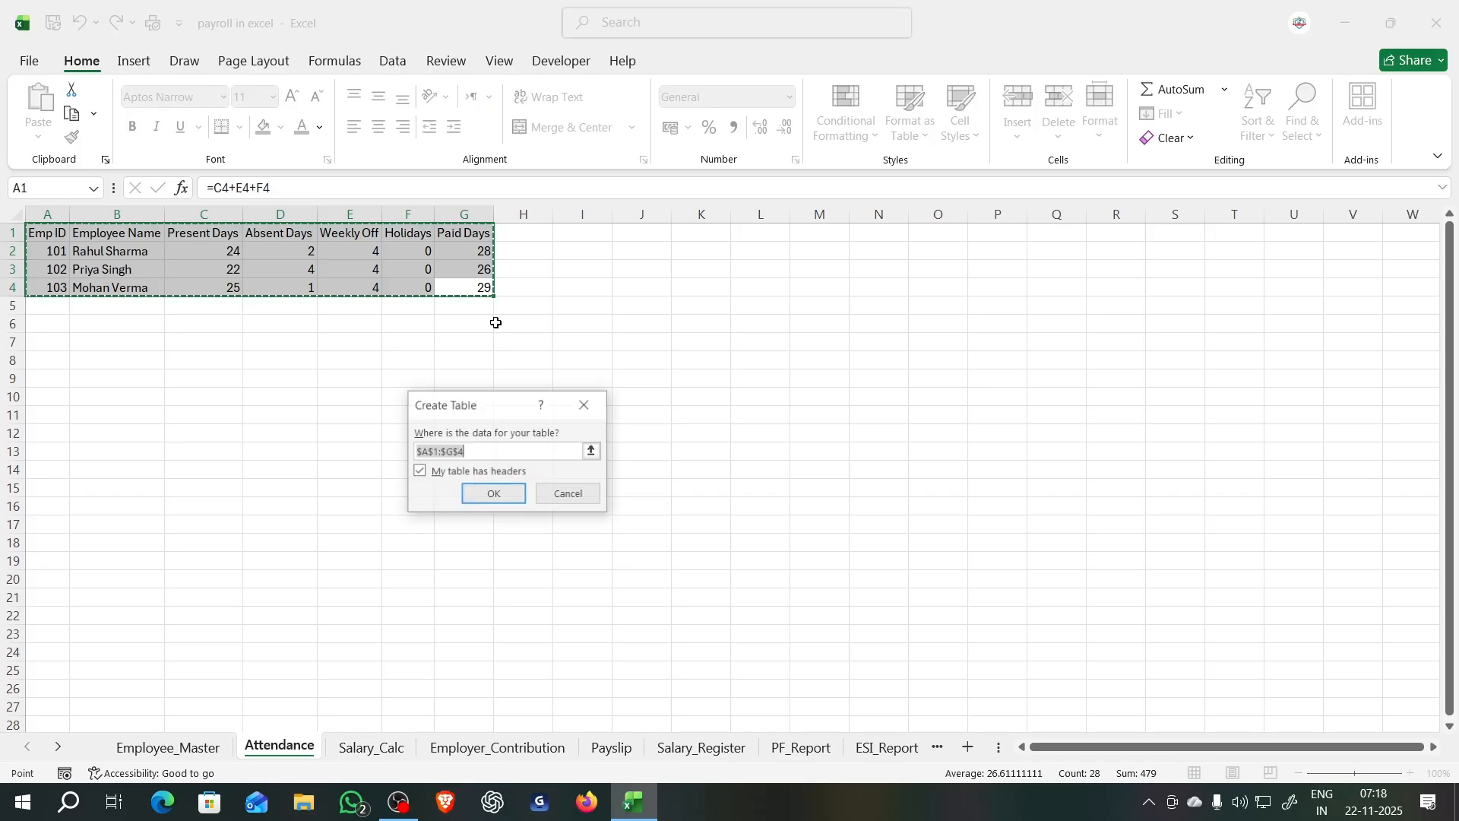
{"action": "key", "text": "Return"}
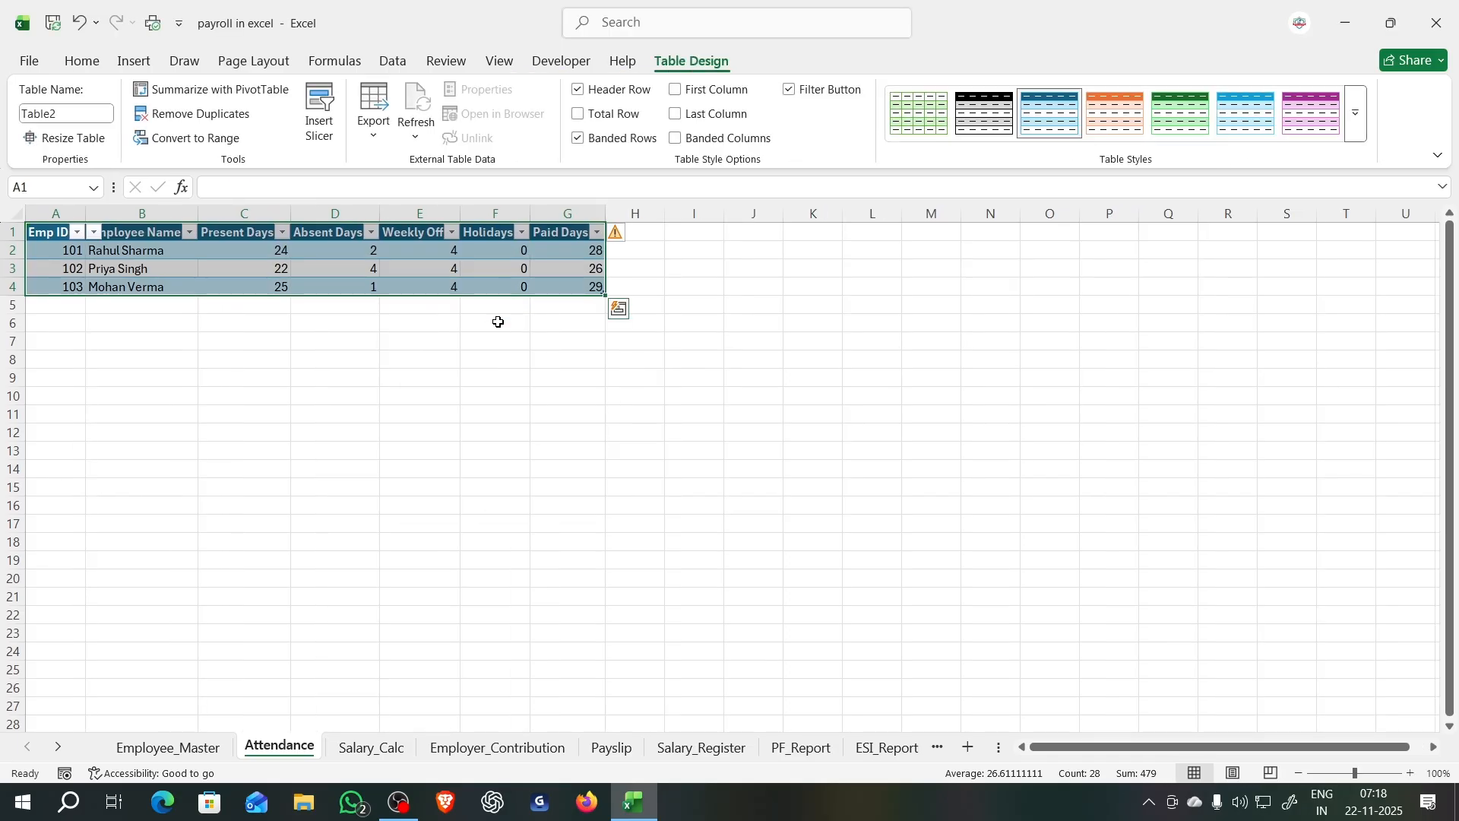
{"action": "left_click", "coordinate": [519, 376]}
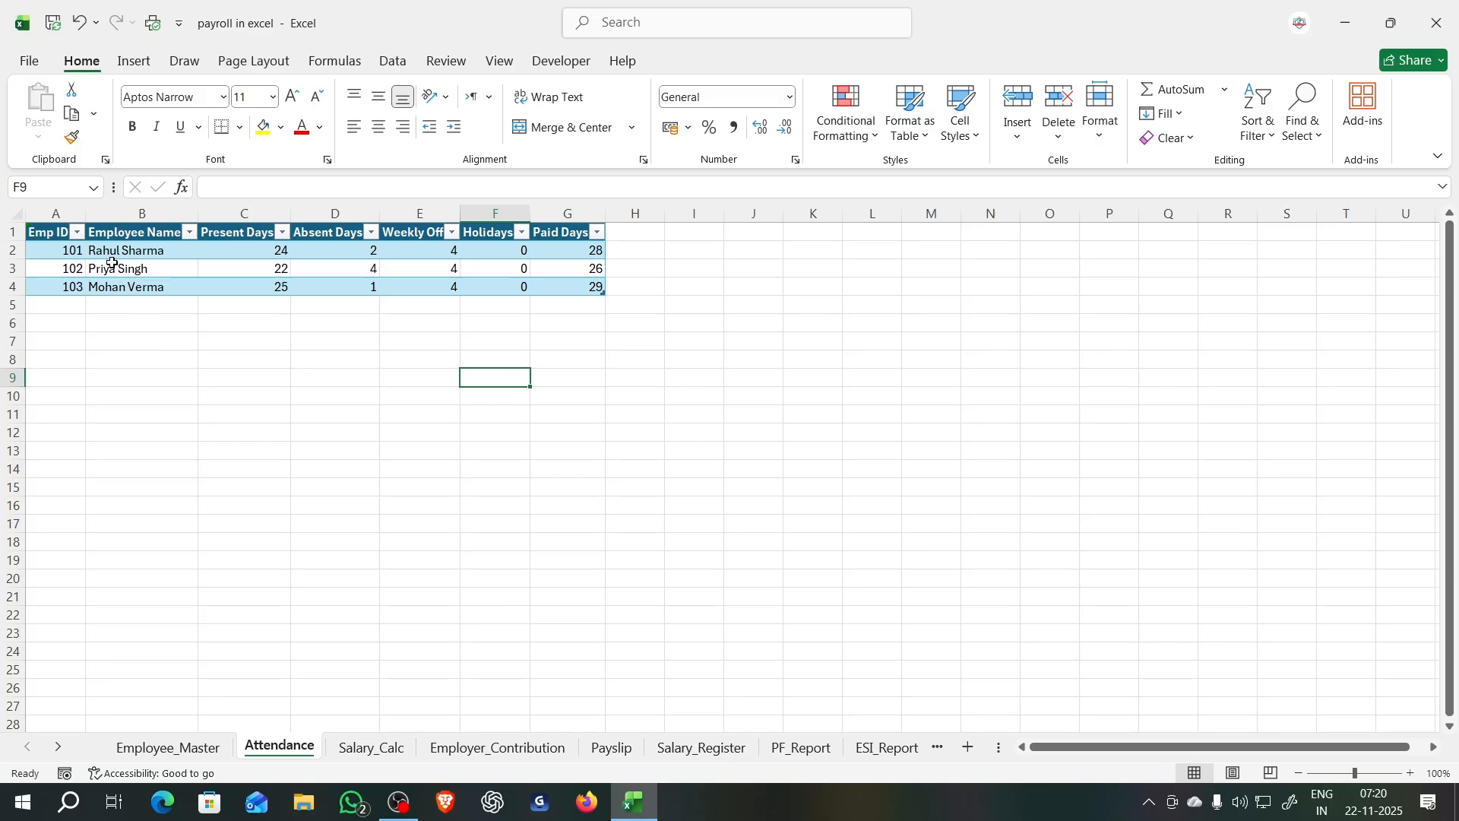
{"action": "double_click", "coordinate": [85, 211]}
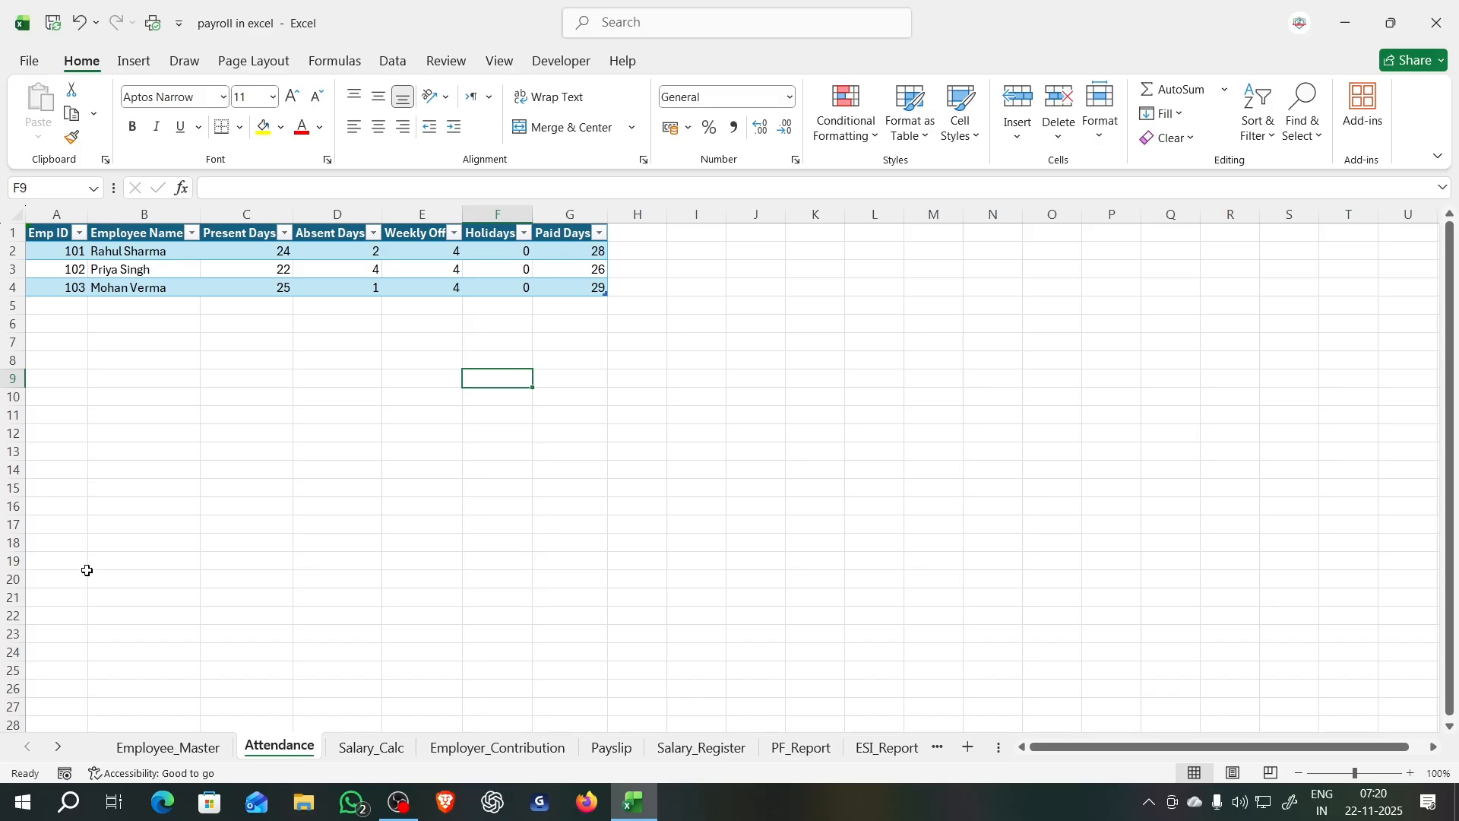
Step: Compare the Emp ID entries of the Attendance table with those on the Employee_Master sheet
{"action": "left_click", "coordinate": [167, 747]}
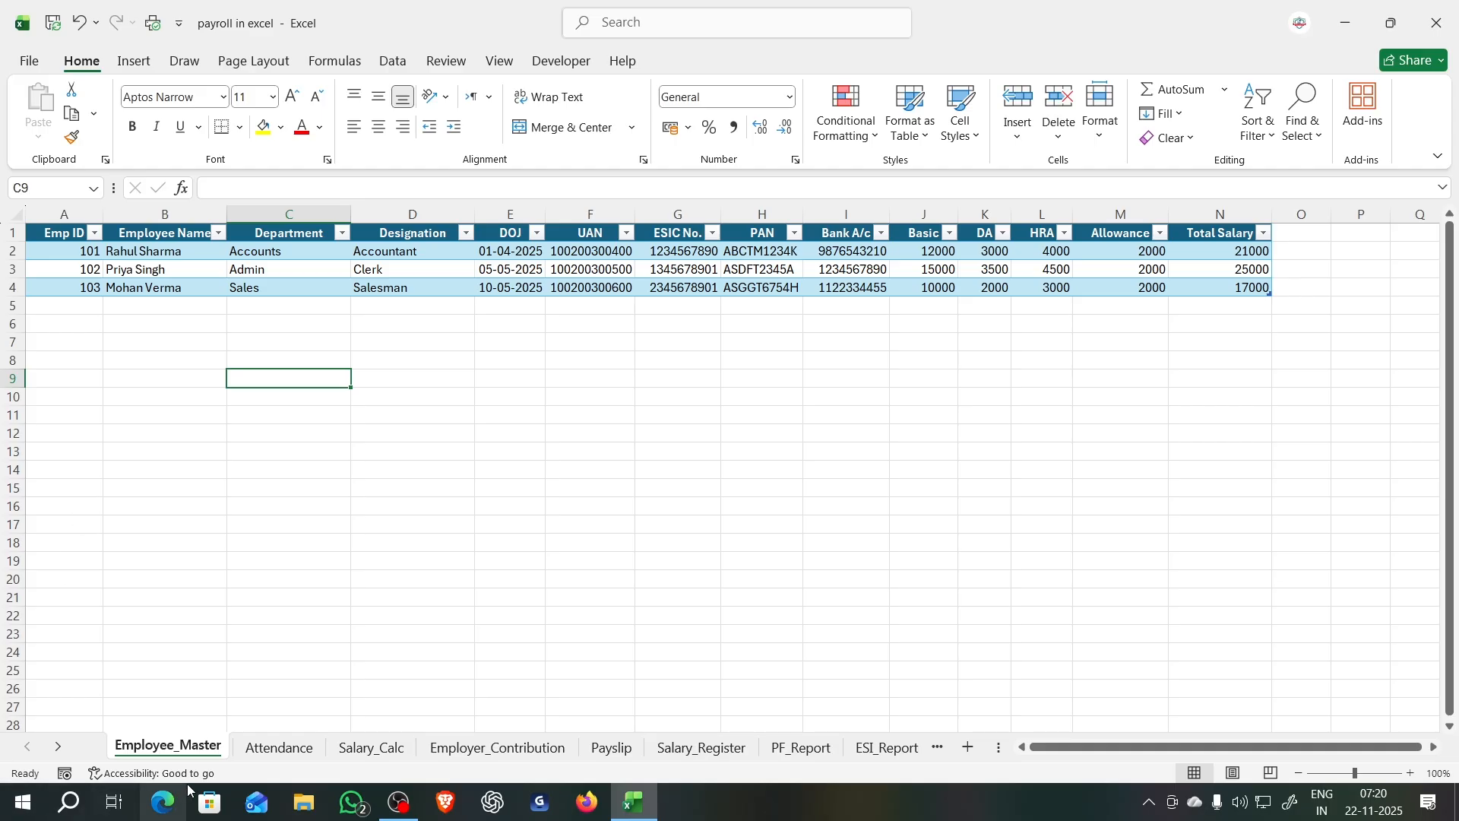
{"action": "left_click", "coordinate": [266, 749]}
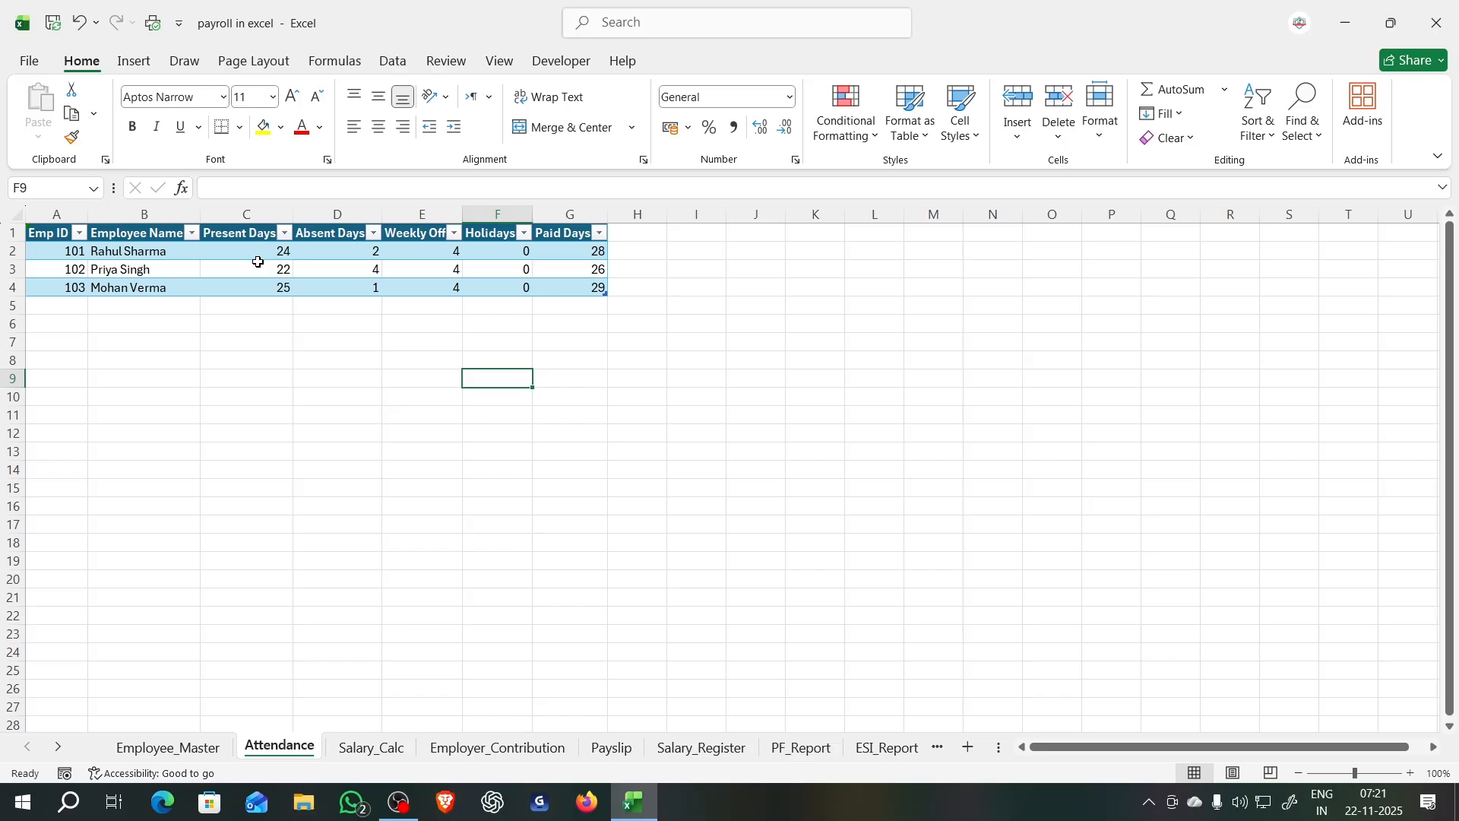
{"action": "left_click_drag", "start_coordinate": [71, 253], "coordinate": [71, 287]}
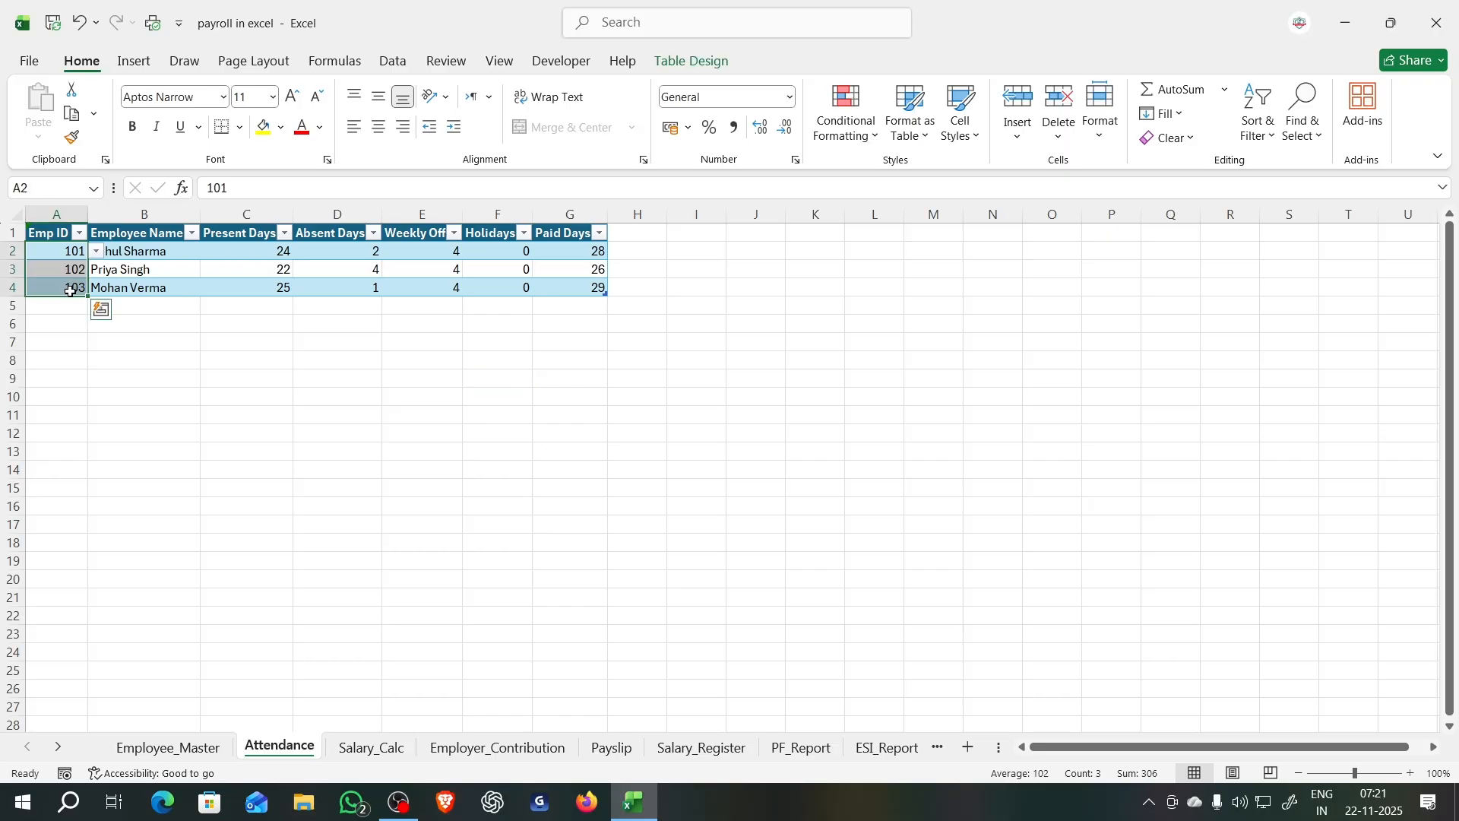
{"action": "left_click", "coordinate": [251, 384]}
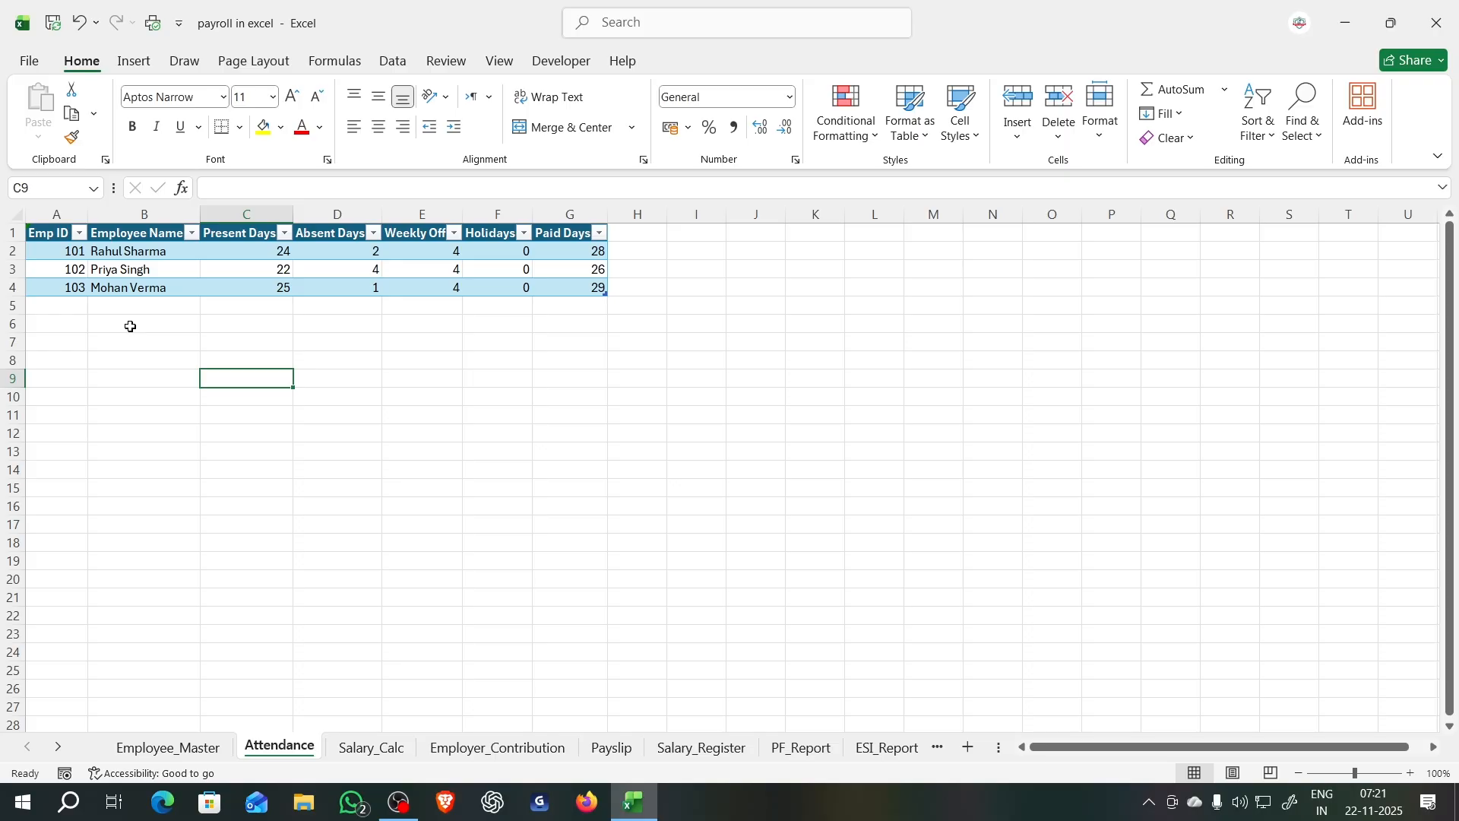
{"action": "left_click", "coordinate": [75, 252]}
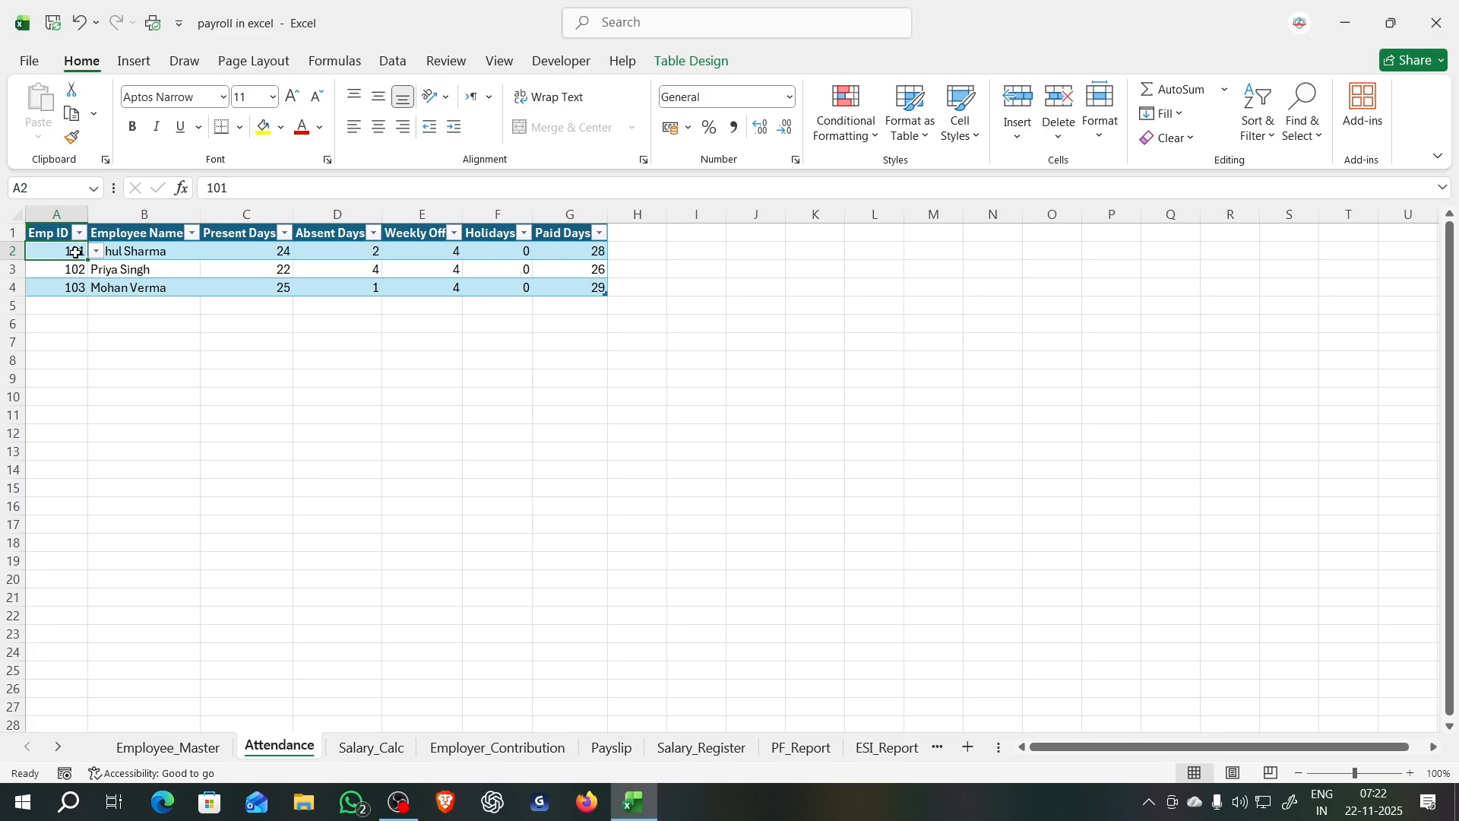
{"action": "left_click", "coordinate": [174, 746]}
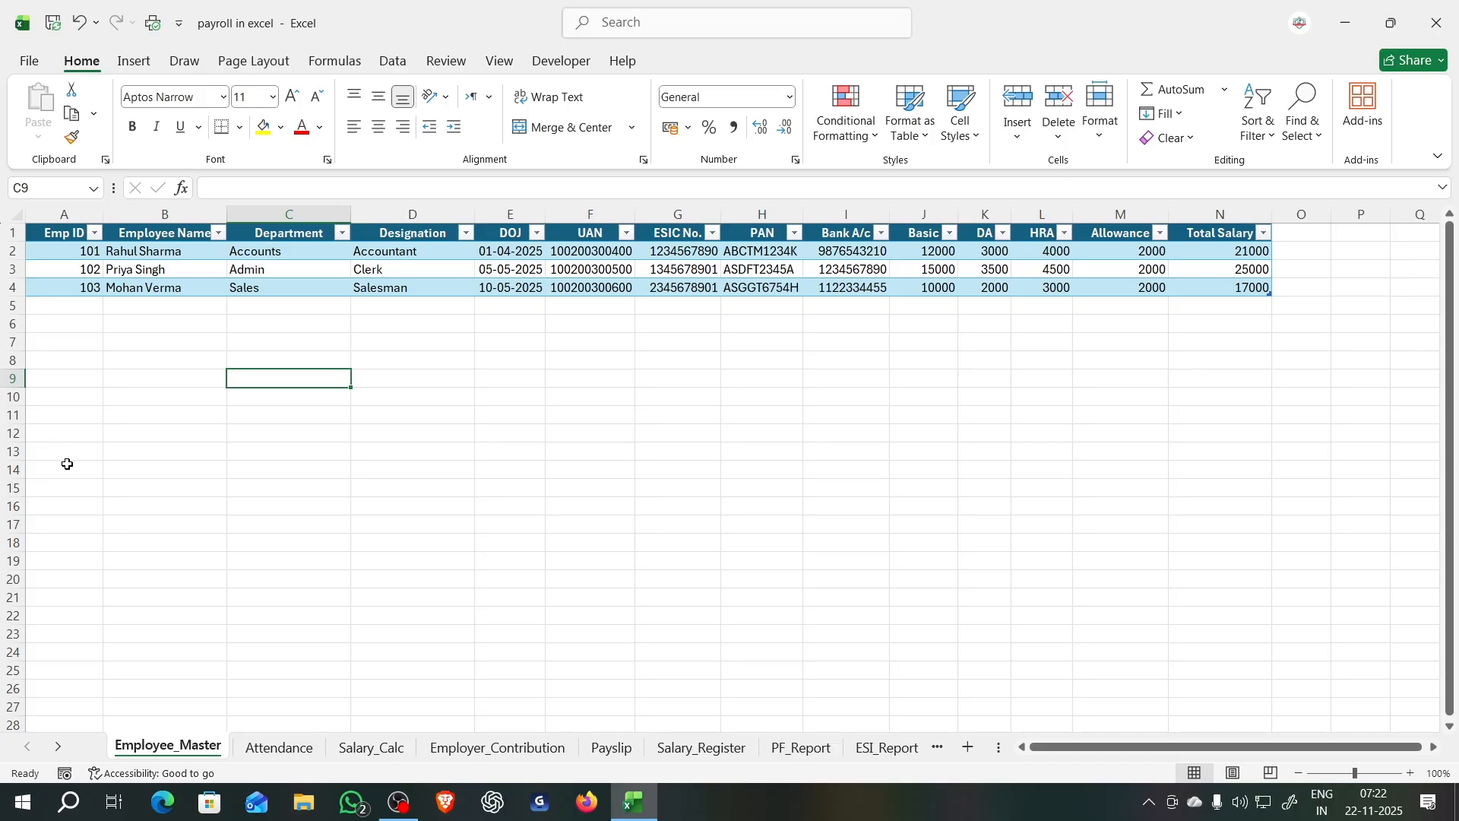
{"action": "left_click", "coordinate": [266, 753]}
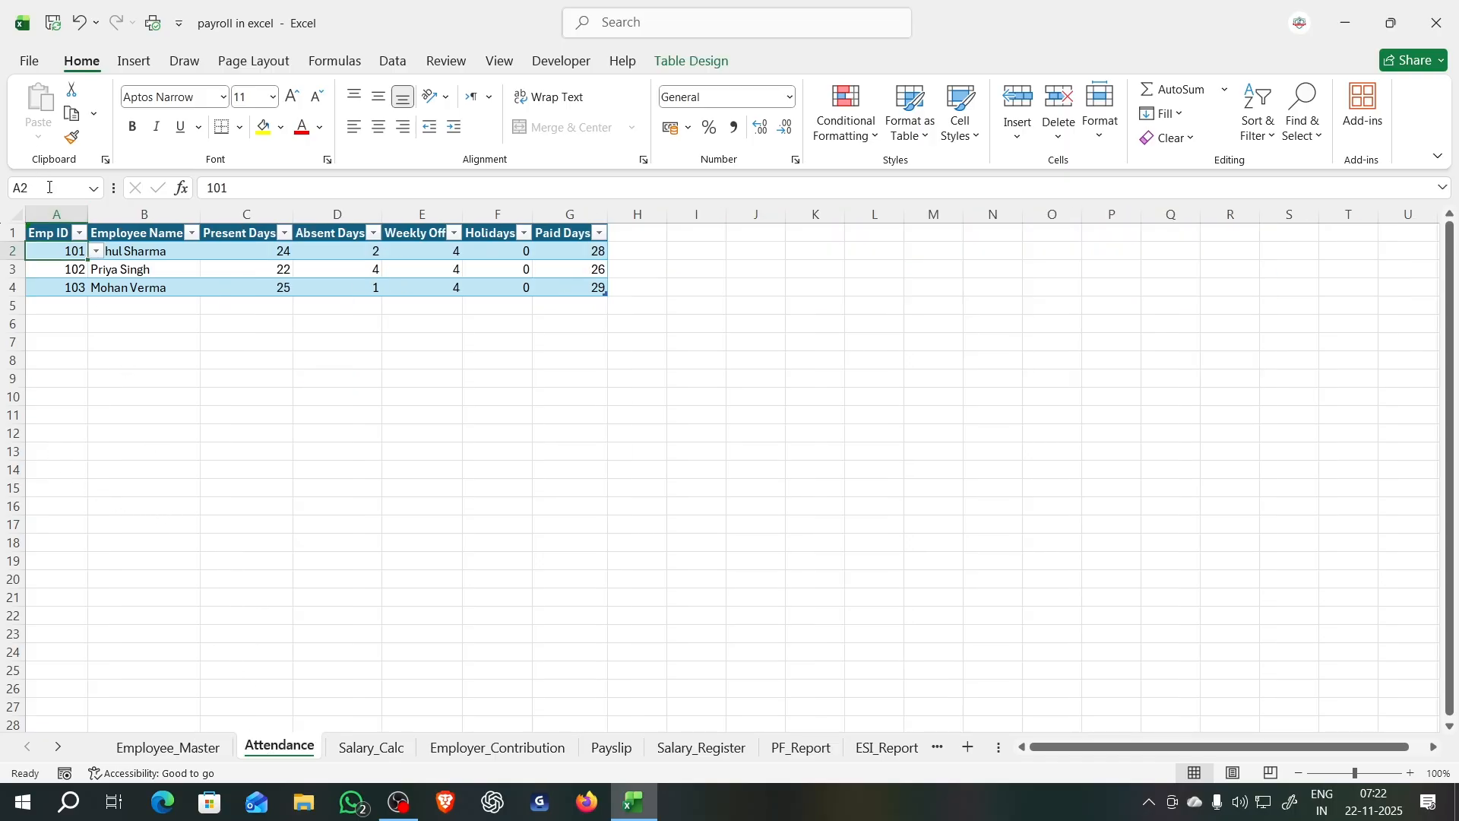
Step: Open the data validation settings for the Attendance sheet's Emp ID column, from A2 down to the last row
{"action": "left_click", "coordinate": [56, 213]}
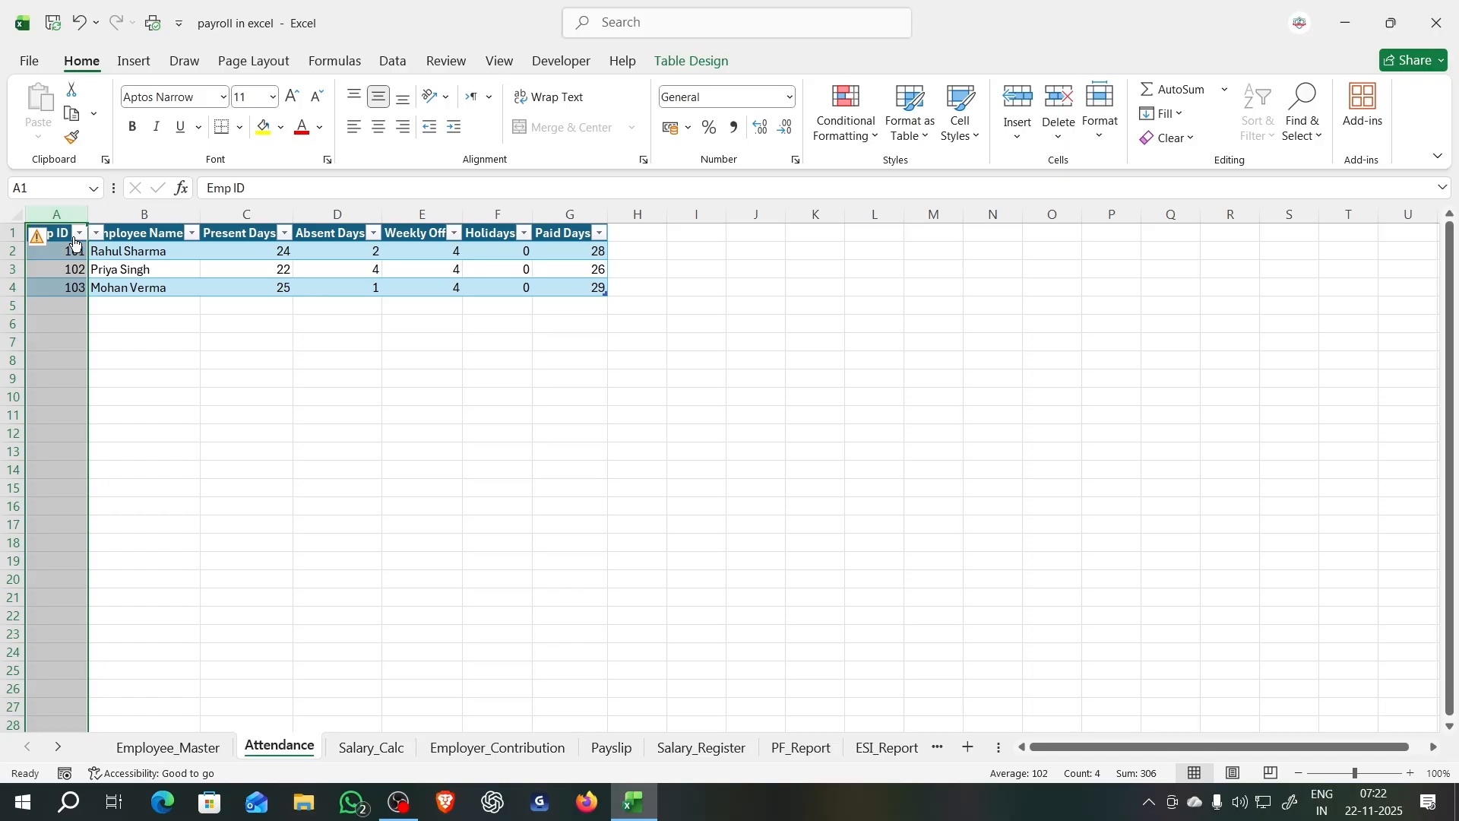
{"action": "left_click", "coordinate": [62, 252]}
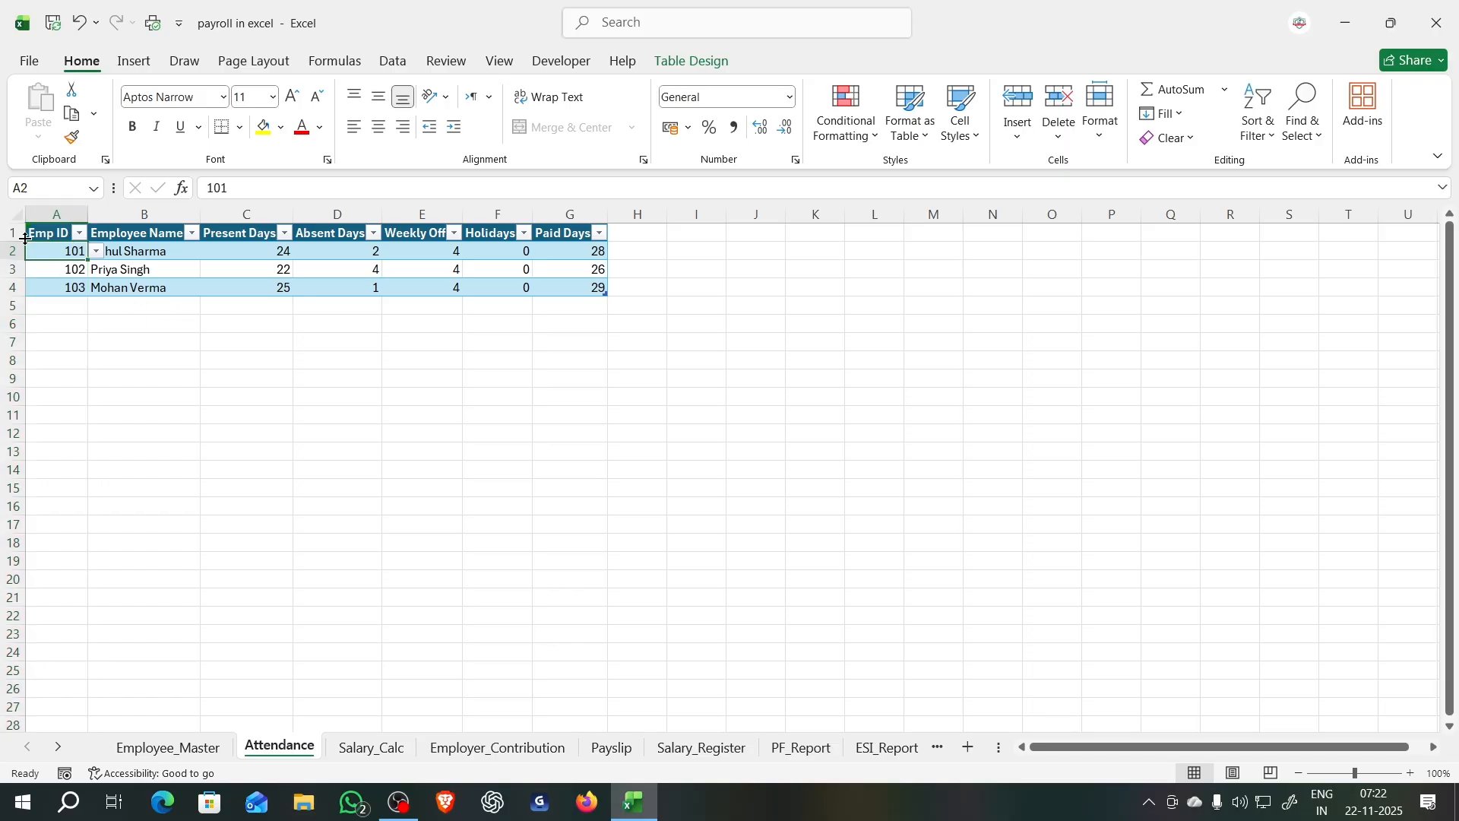
{"action": "left_click", "coordinate": [73, 252]}
{"action": "key", "text": "ctrl+shift+Down"}
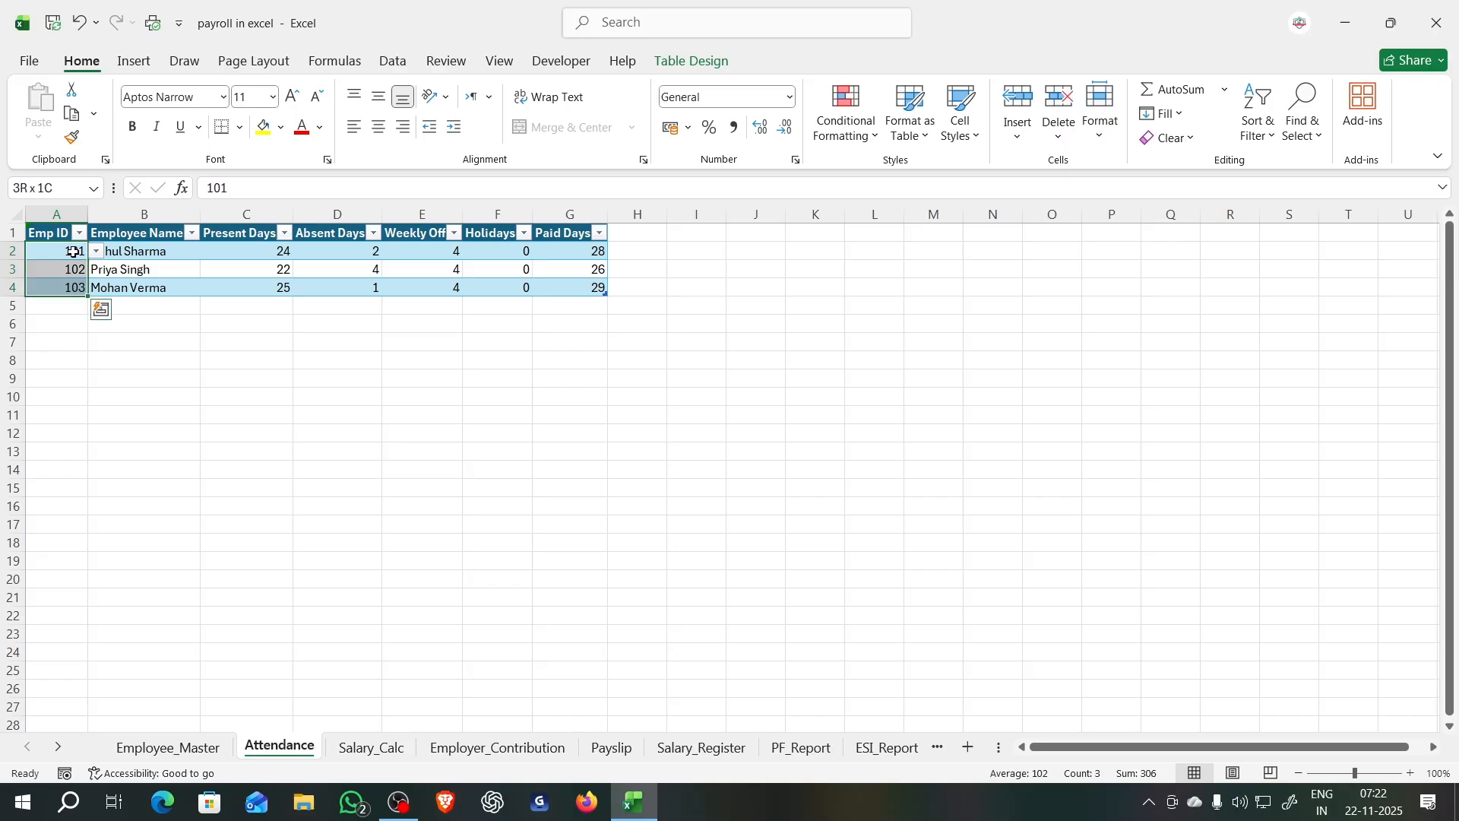
{"action": "key", "text": "ctrl+shift+Down"}
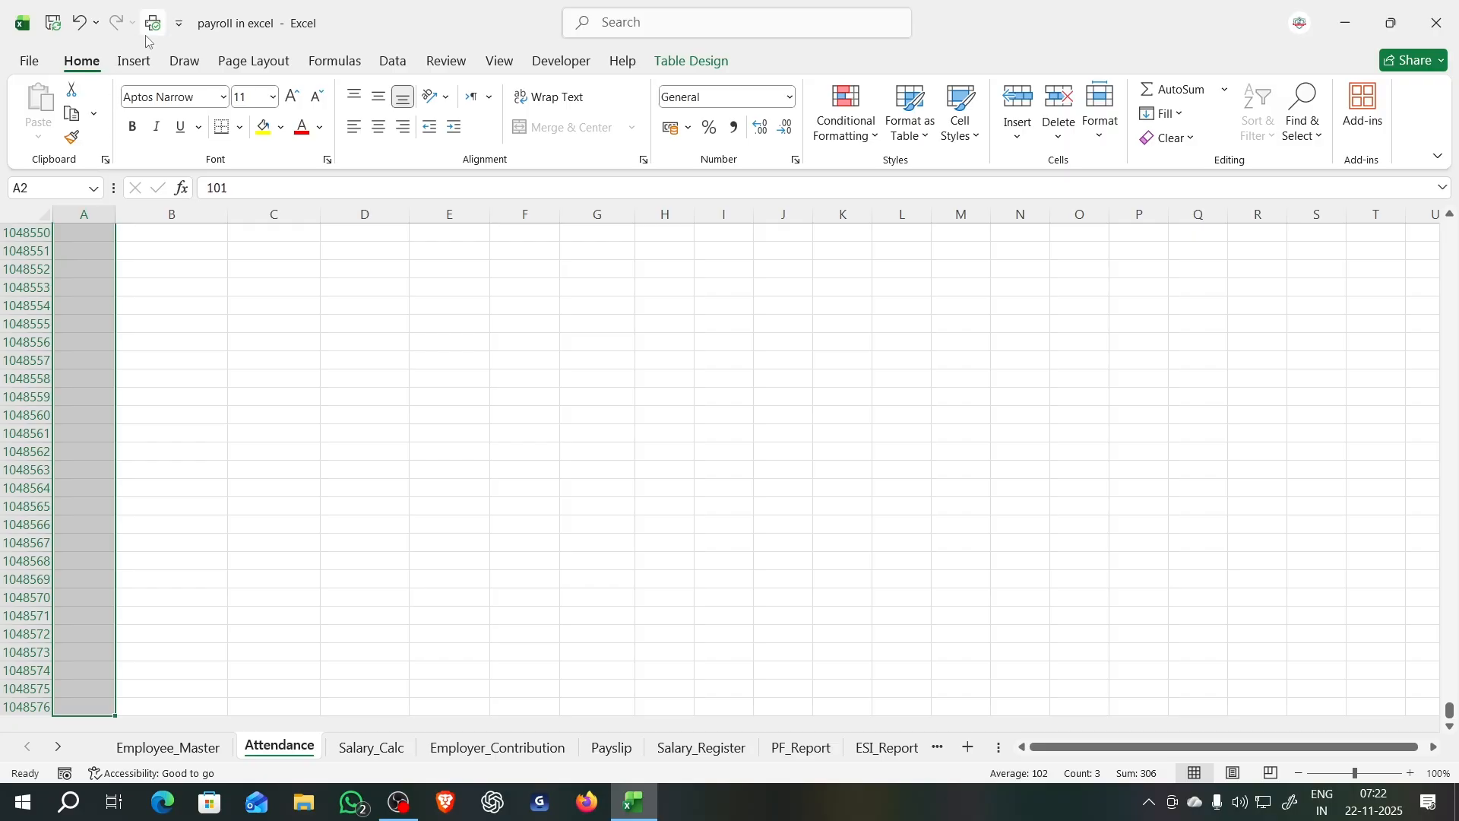
{"action": "left_click", "coordinate": [393, 62]}
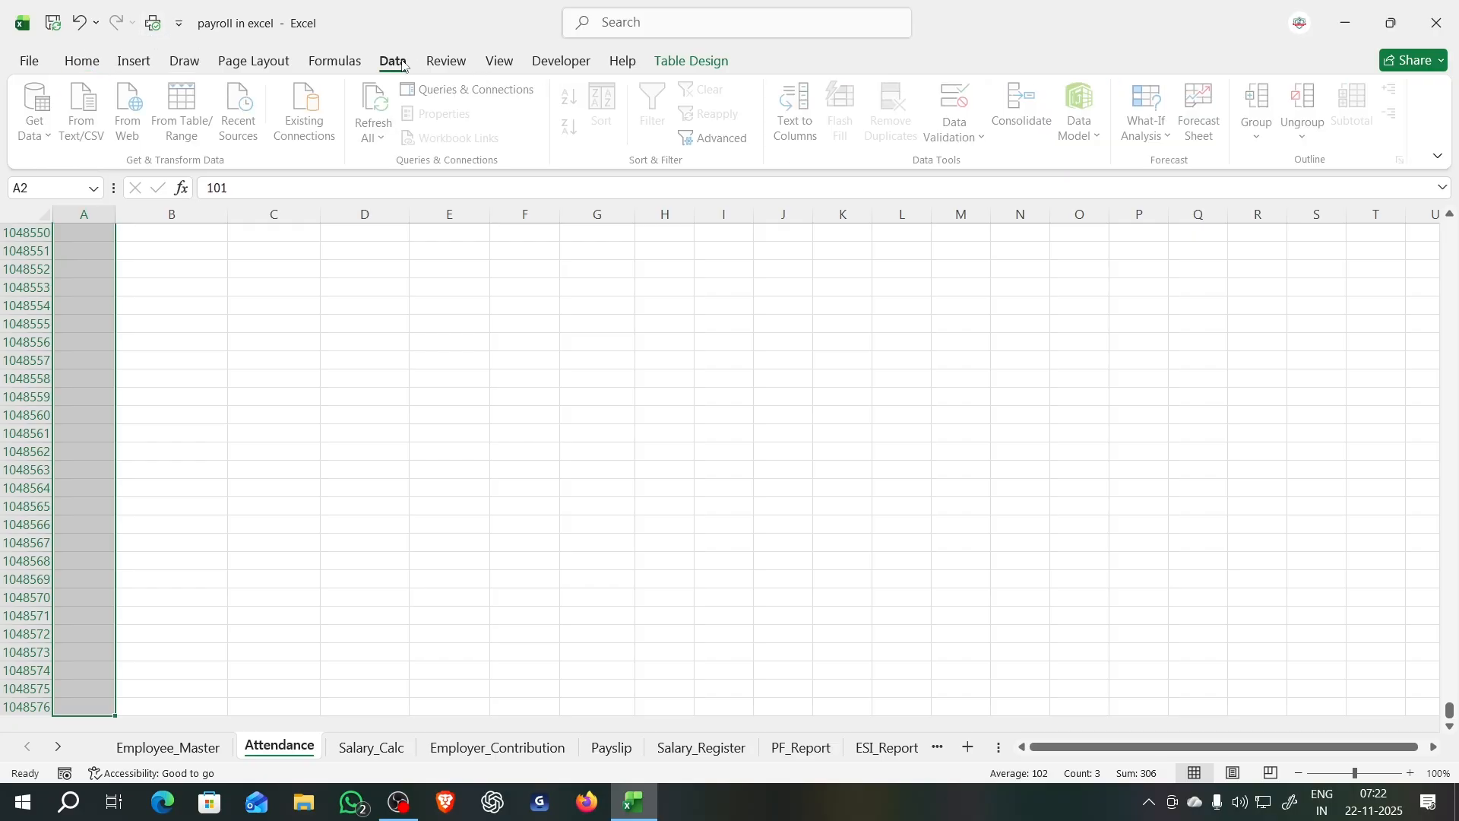
{"action": "left_click", "coordinate": [973, 137]}
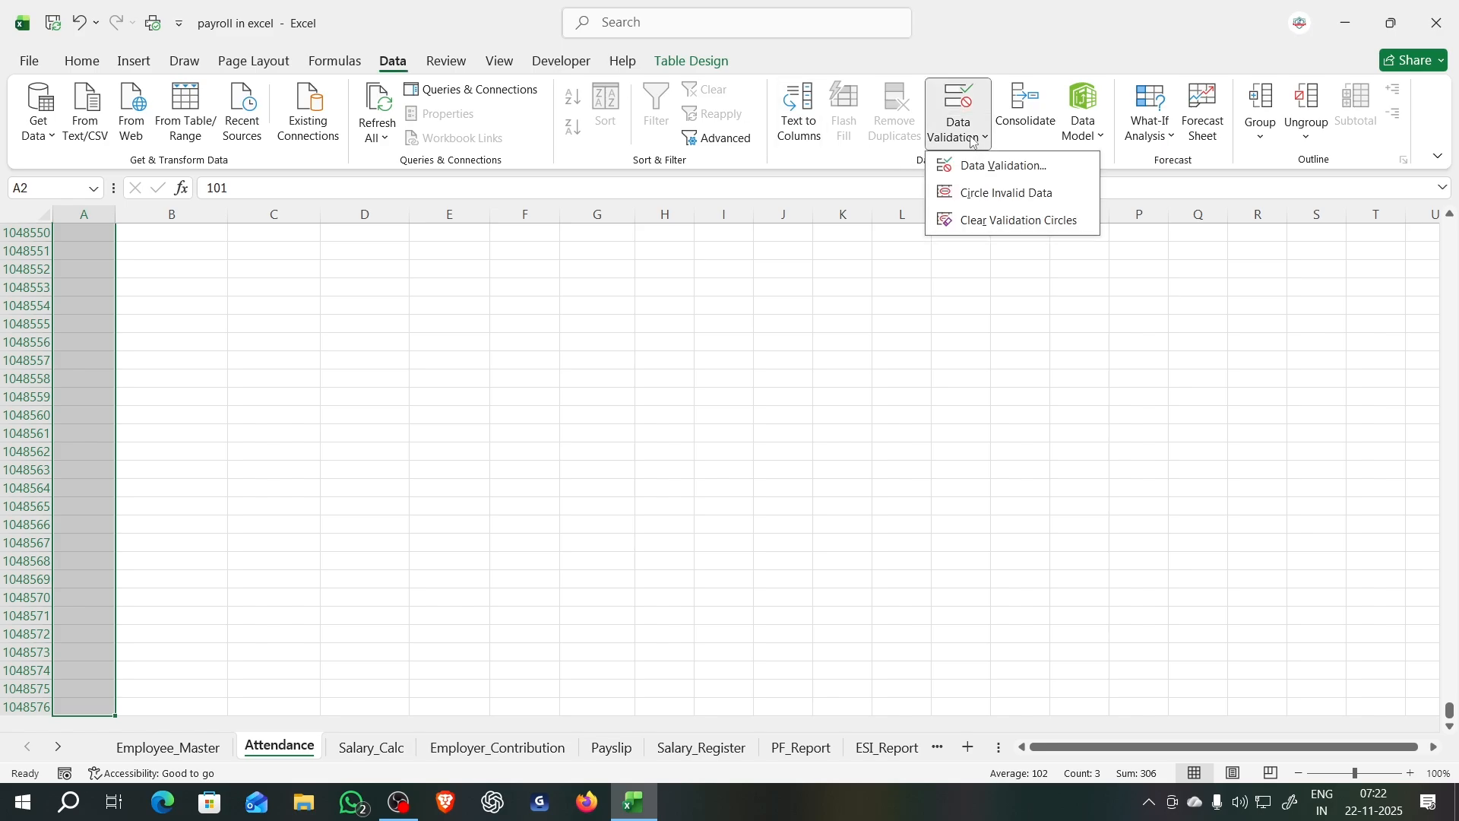
{"action": "left_click", "coordinate": [996, 166]}
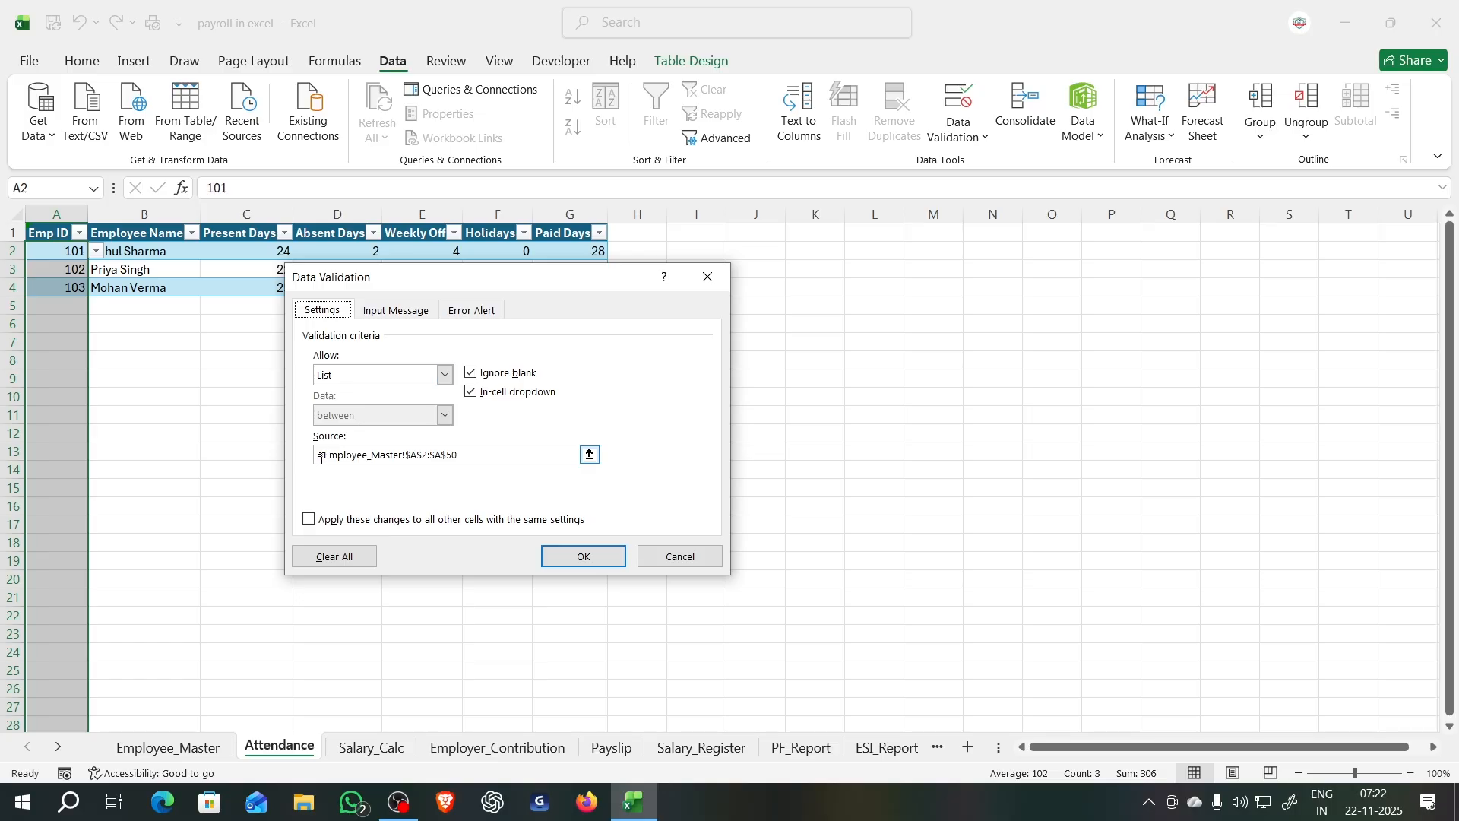
Step: Replace the Emp ID validation list's source with =Employee_Master!$A$2:$A$1048576 and apply it
{"action": "left_click_drag", "start_coordinate": [461, 455], "coordinate": [293, 447]}
{"action": "key", "text": "BackSpace"}
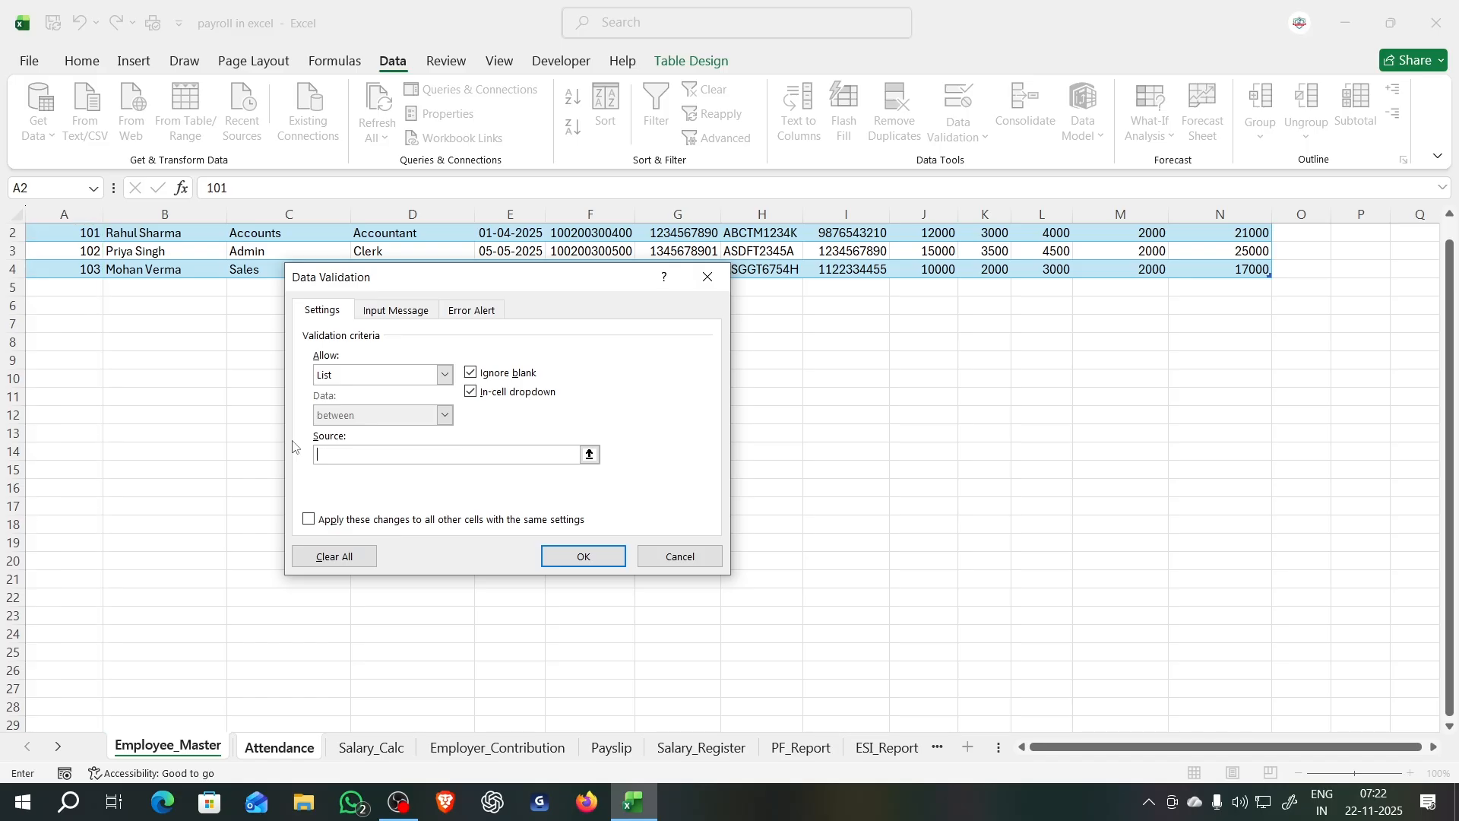
{"action": "type", "text": "="}
{"action": "left_click", "coordinate": [204, 747]}
{"action": "left_click", "coordinate": [71, 210]}
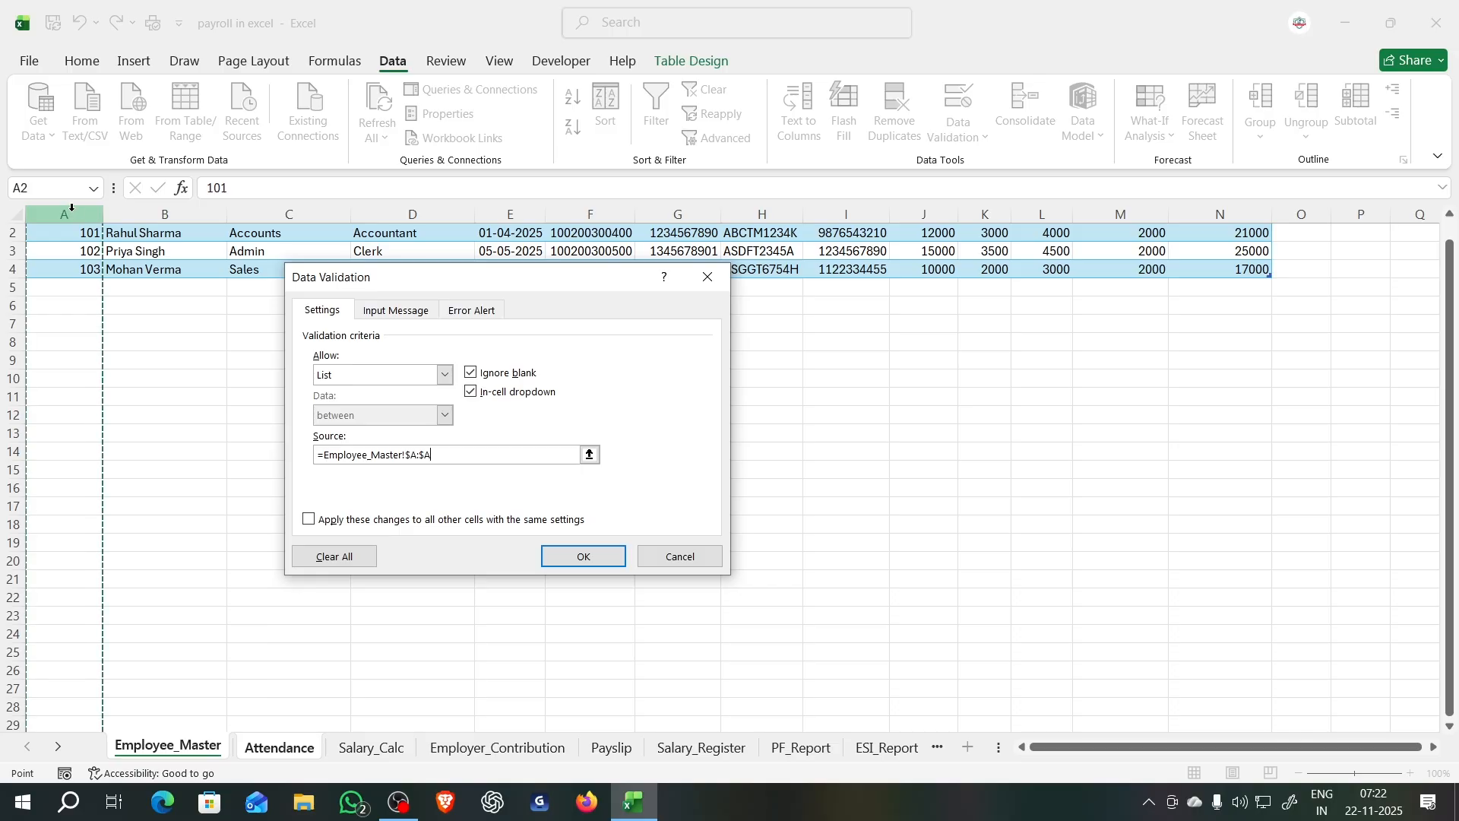
{"action": "scroll", "coordinate": [62, 280], "scroll_direction": "up", "scroll_amount": 1}
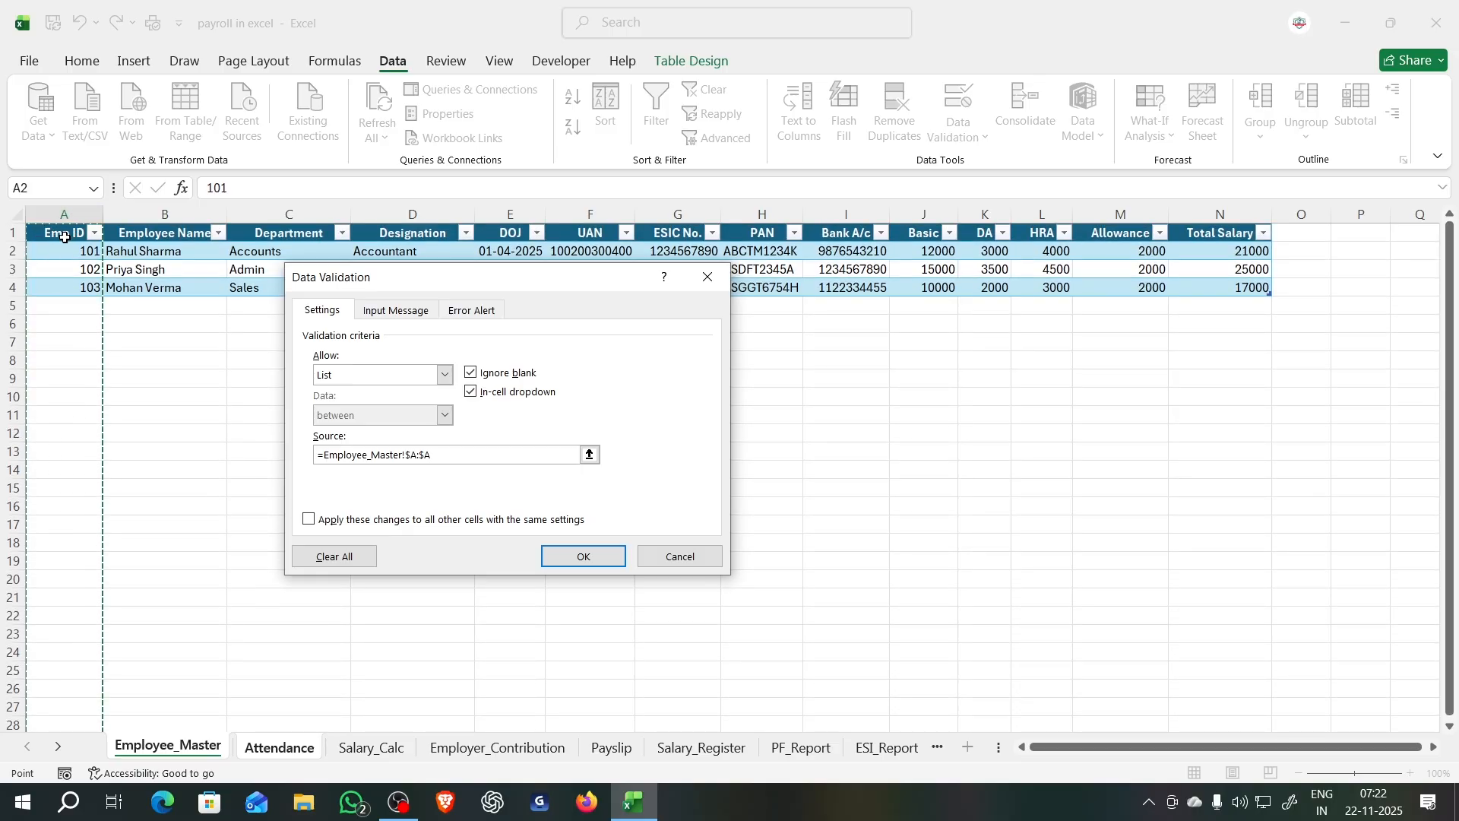
{"action": "left_click", "coordinate": [79, 256]}
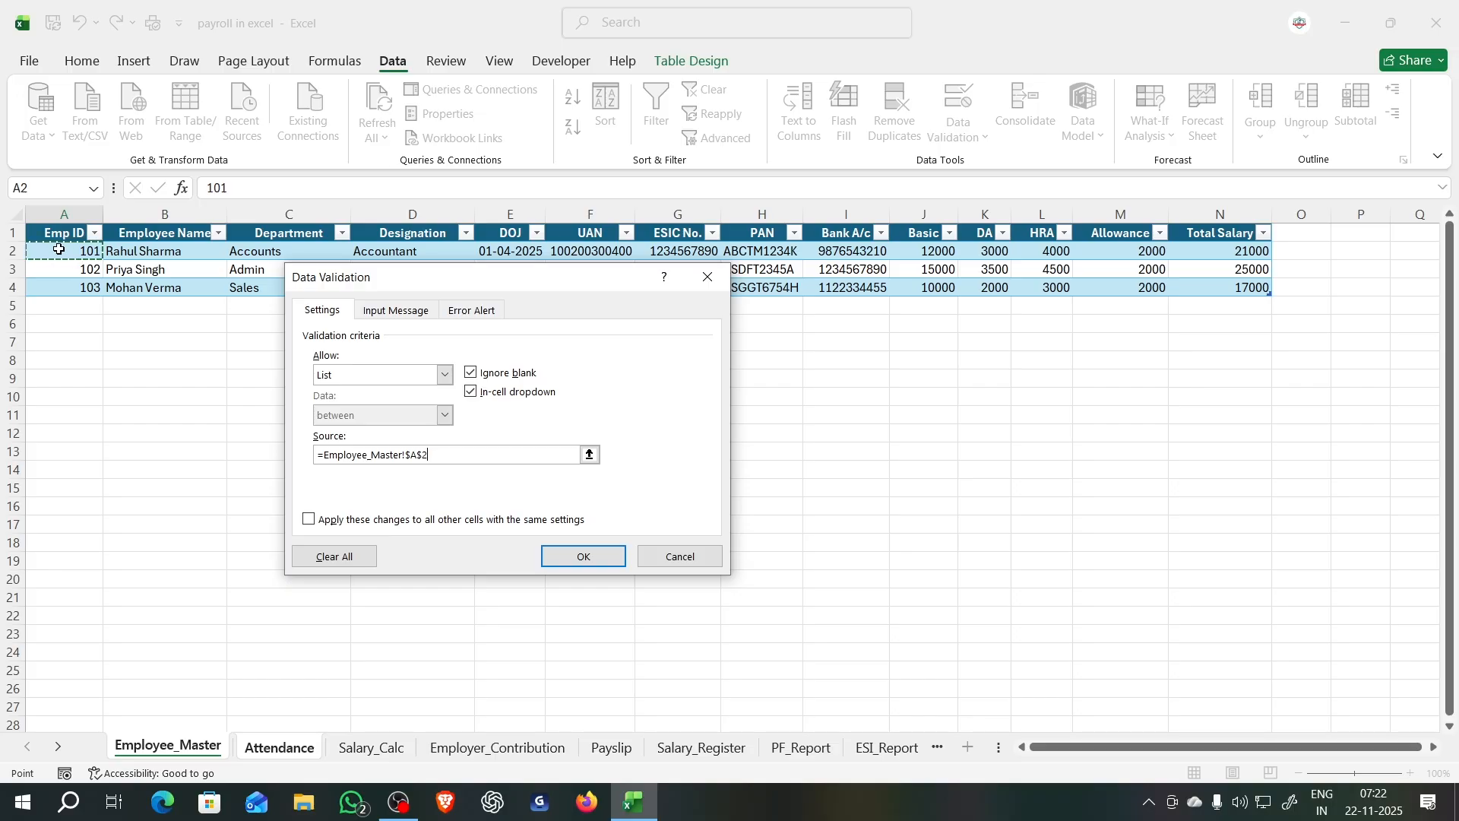
{"action": "key", "text": "shift+Down"}
{"action": "key", "text": "shift+Down"}
{"action": "key", "text": "ctrl+shift+Down"}
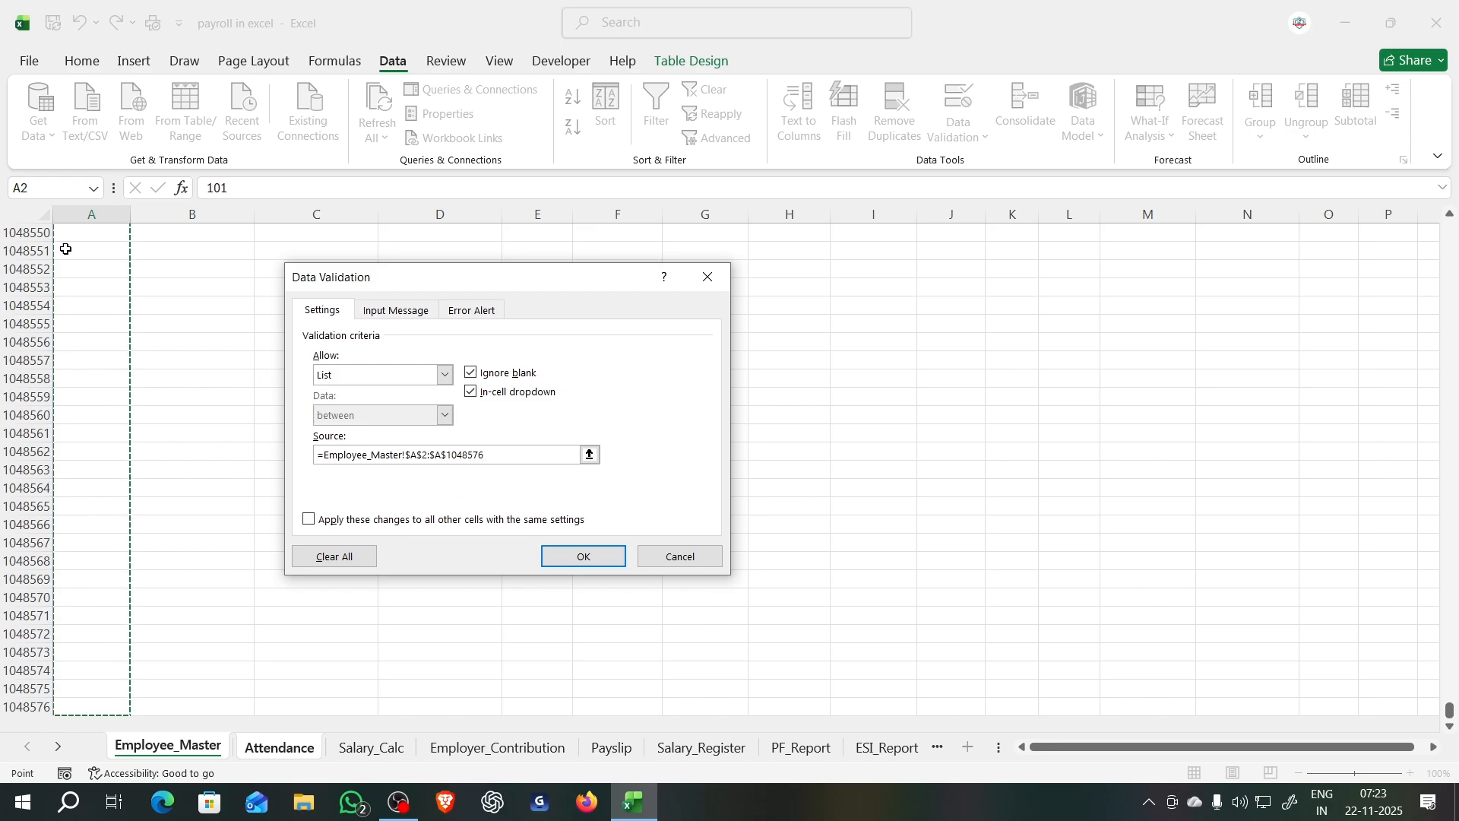
{"action": "left_click", "coordinate": [580, 555]}
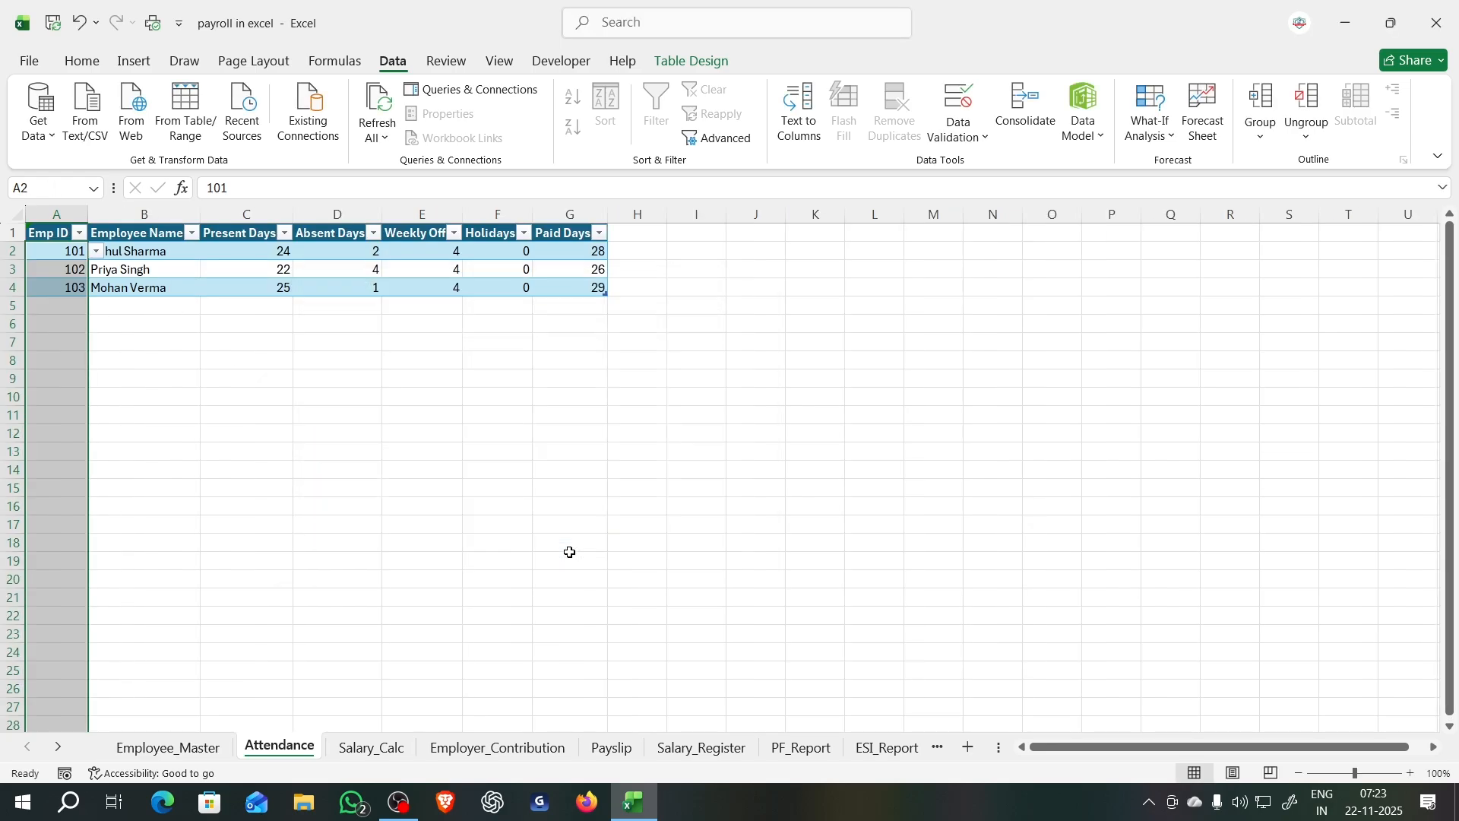
Step: Compare the Emp IDs listed in the Employee_Master table with the dropdown choices of cell A4 on the Attendance sheet
{"action": "left_click", "coordinate": [57, 285]}
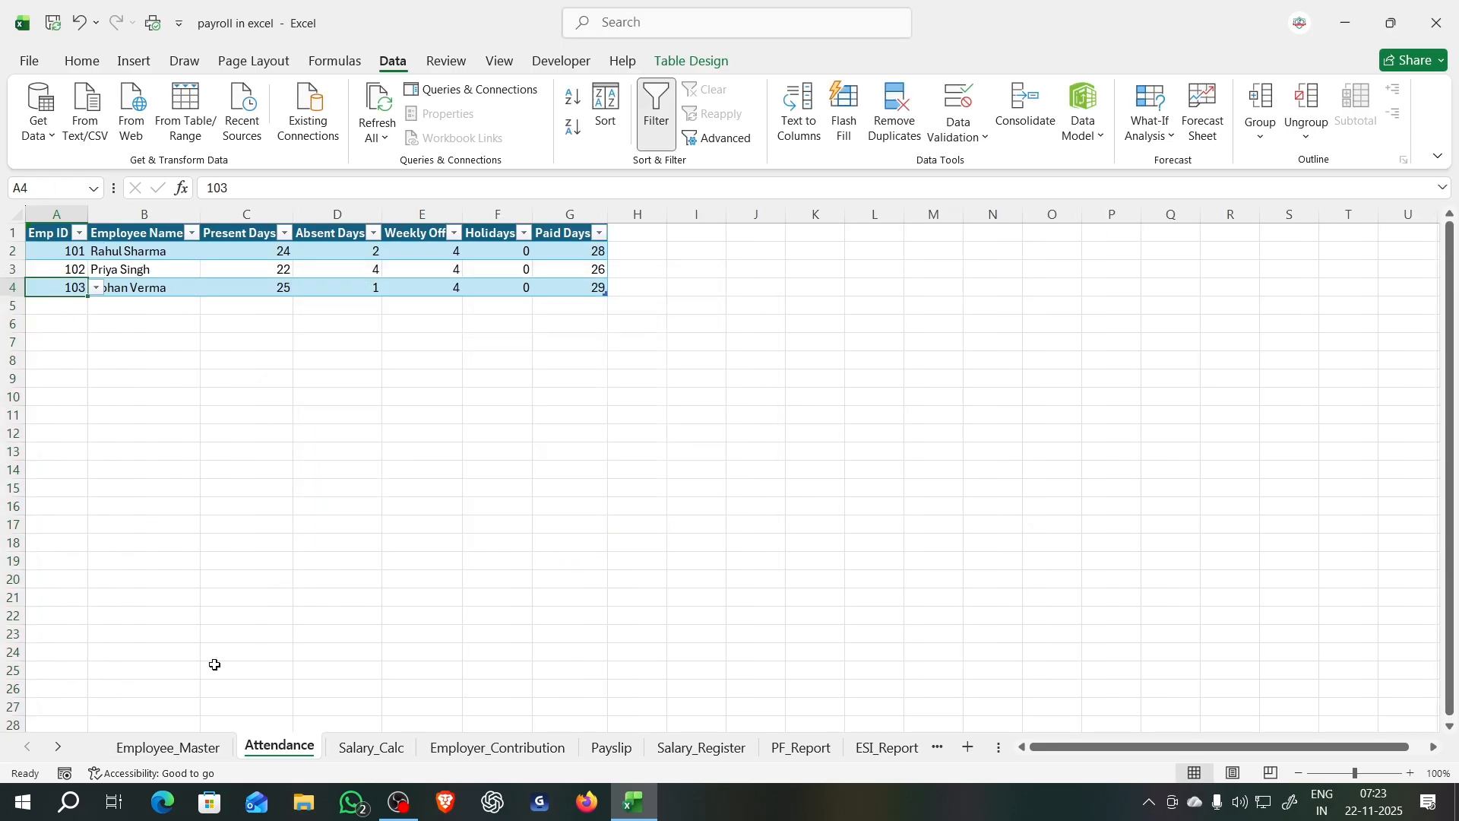
{"action": "left_click", "coordinate": [167, 748]}
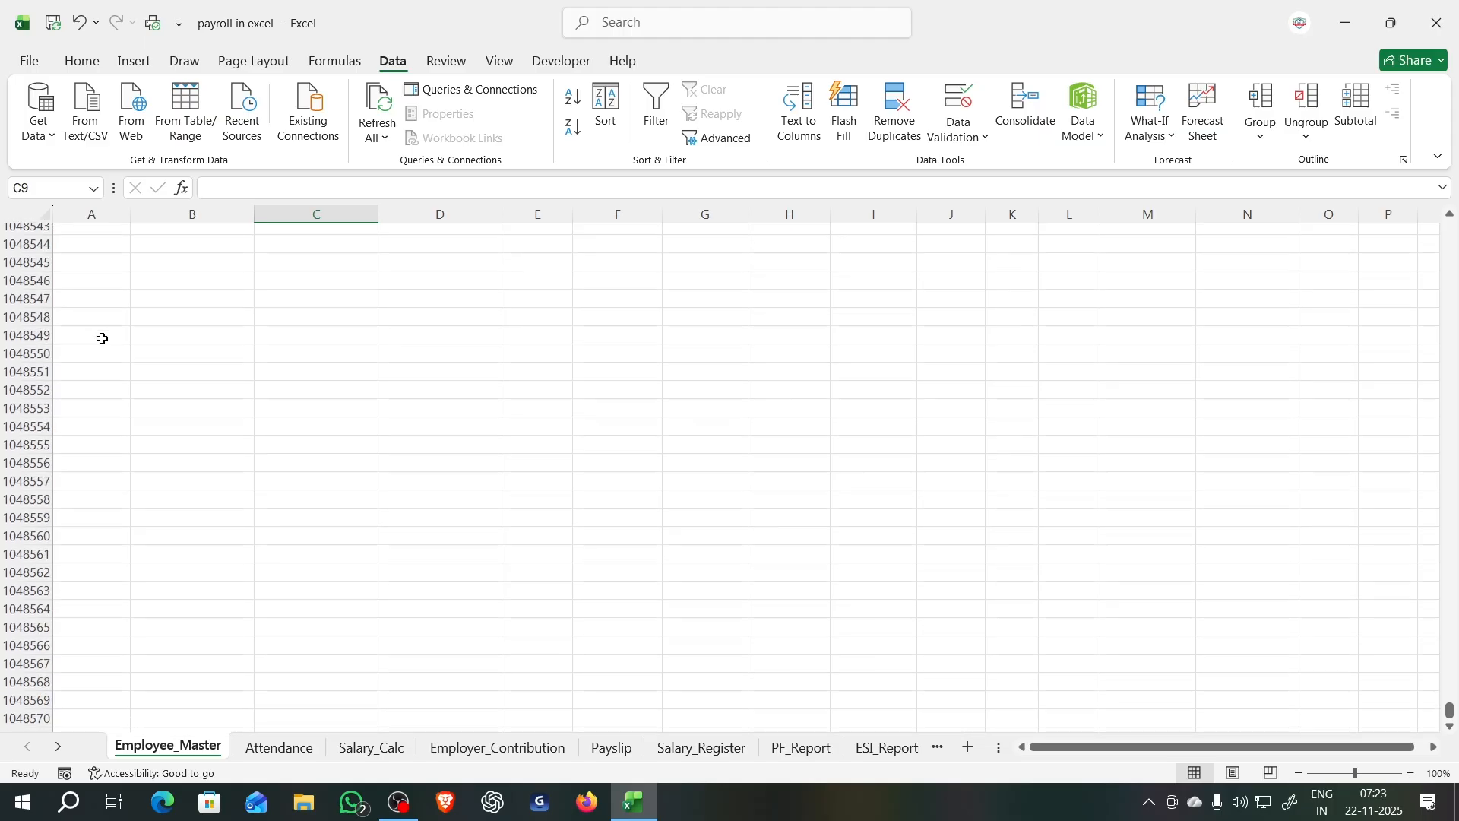
{"action": "left_click", "coordinate": [103, 338]}
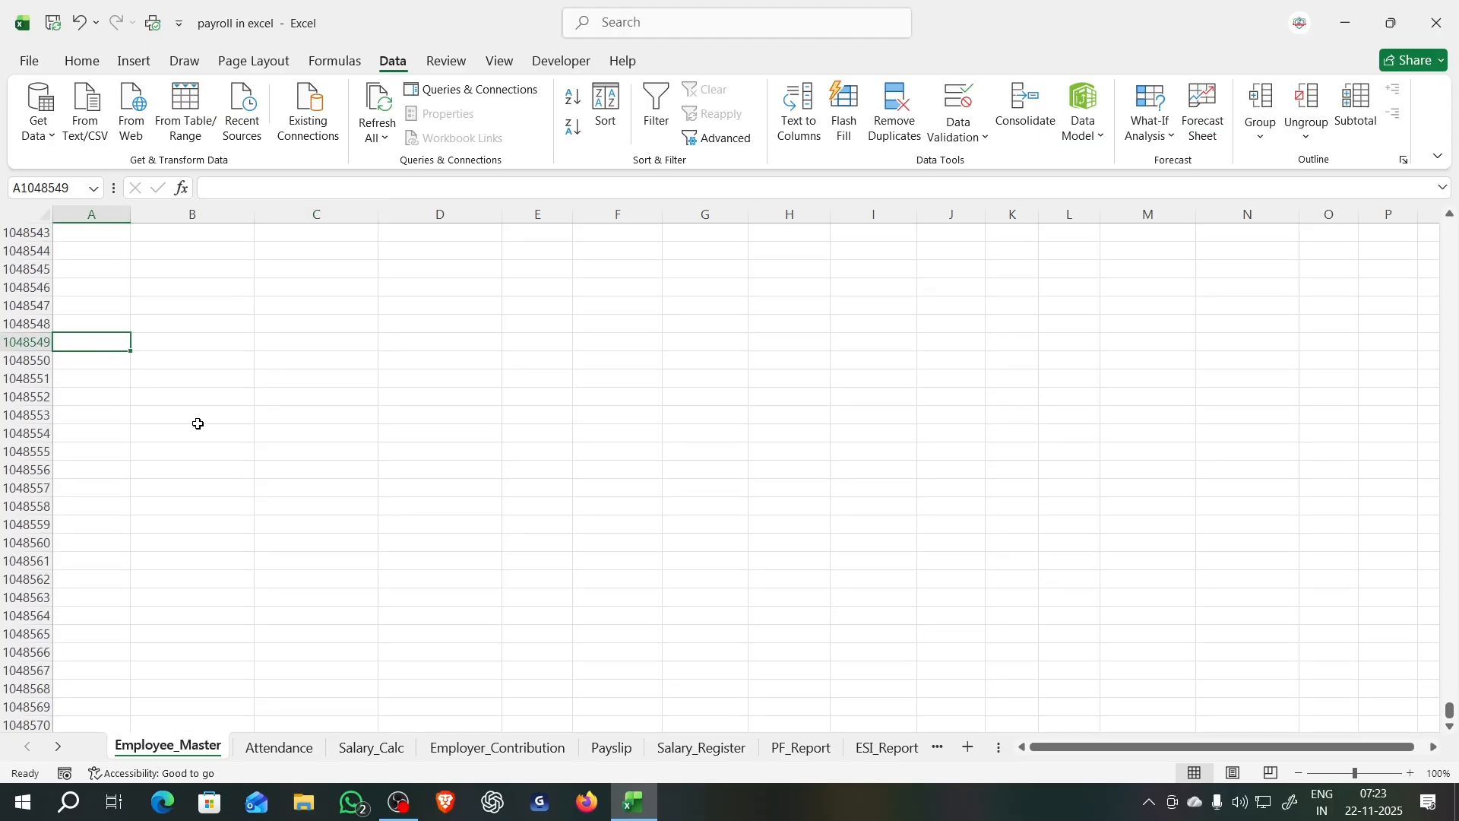
{"action": "key", "text": "ctrl+shift+Up"}
{"action": "key", "text": "Up"}
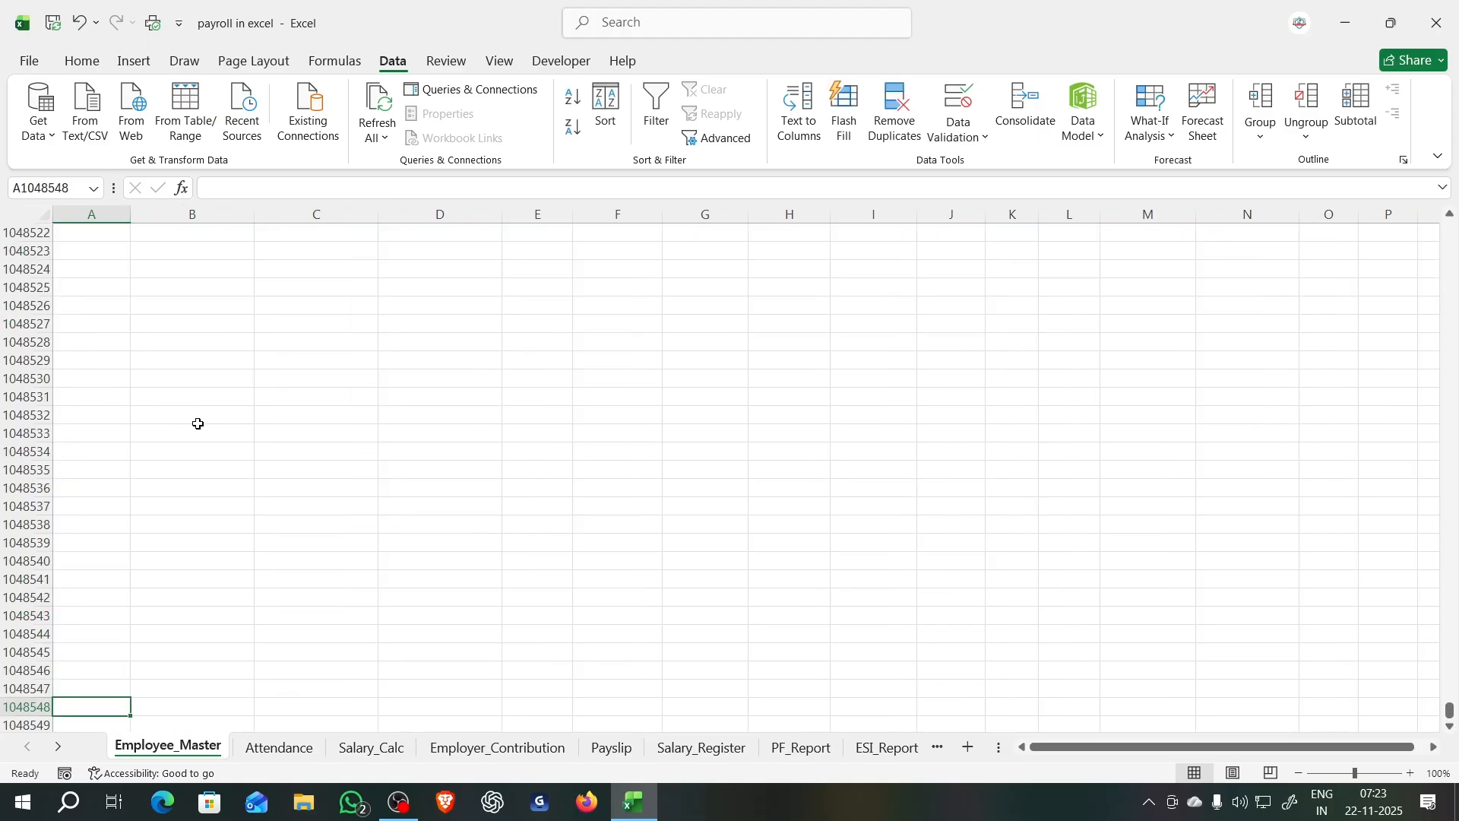
{"action": "key", "text": "ctrl+Up"}
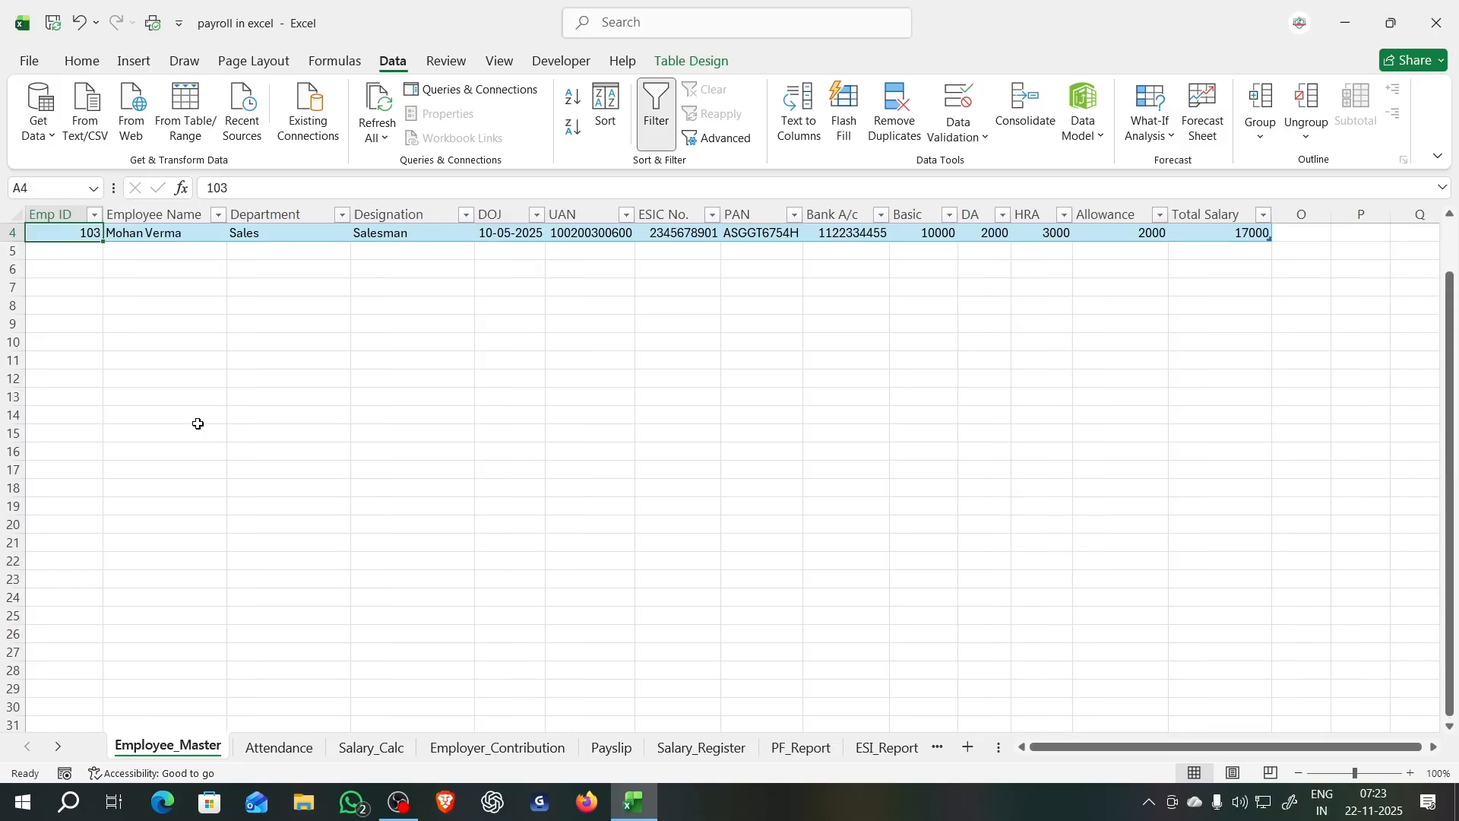
{"action": "key", "text": "Down"}
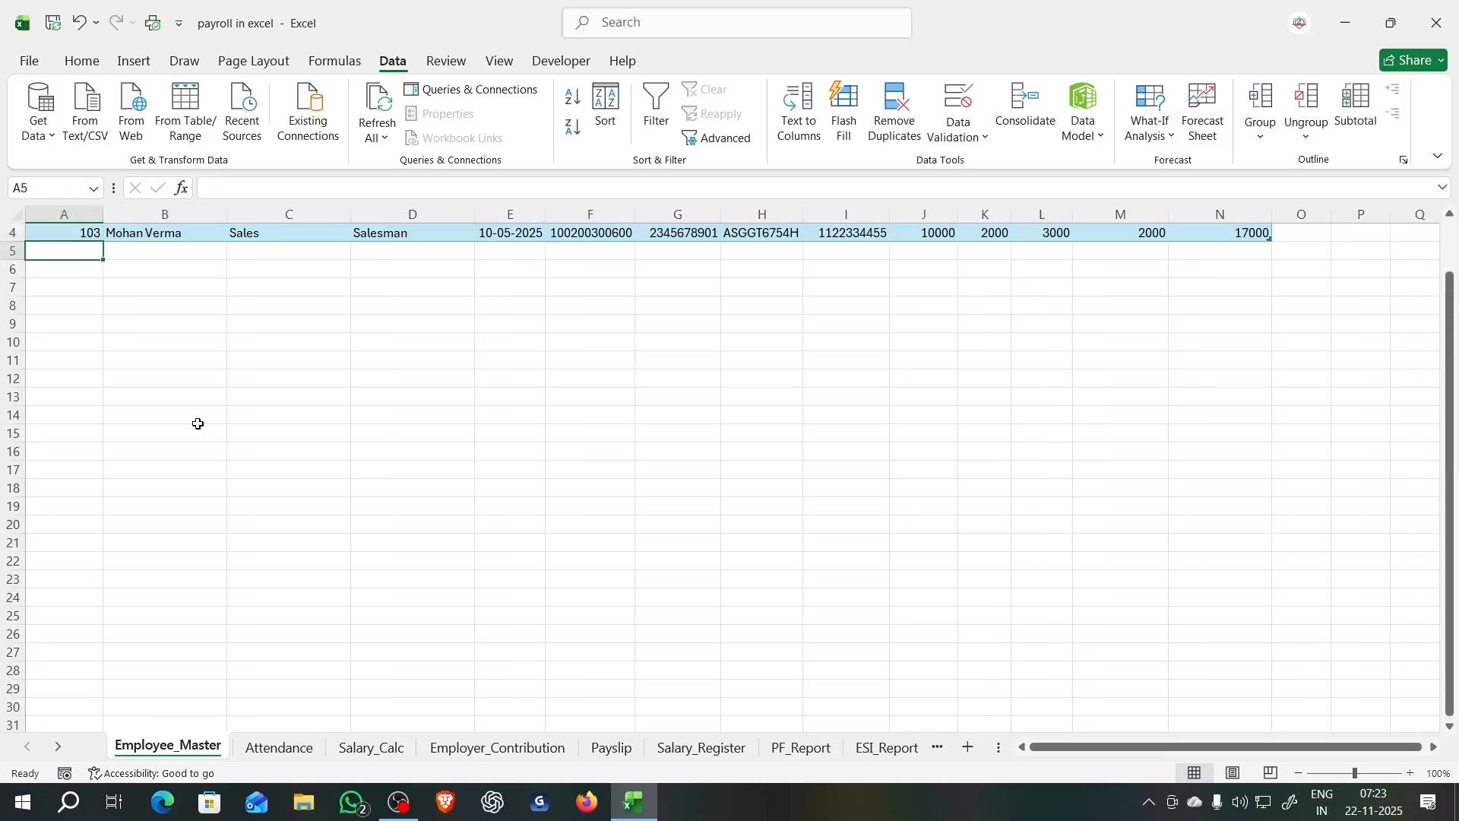
{"action": "scroll", "coordinate": [121, 460], "scroll_direction": "up", "scroll_amount": 1}
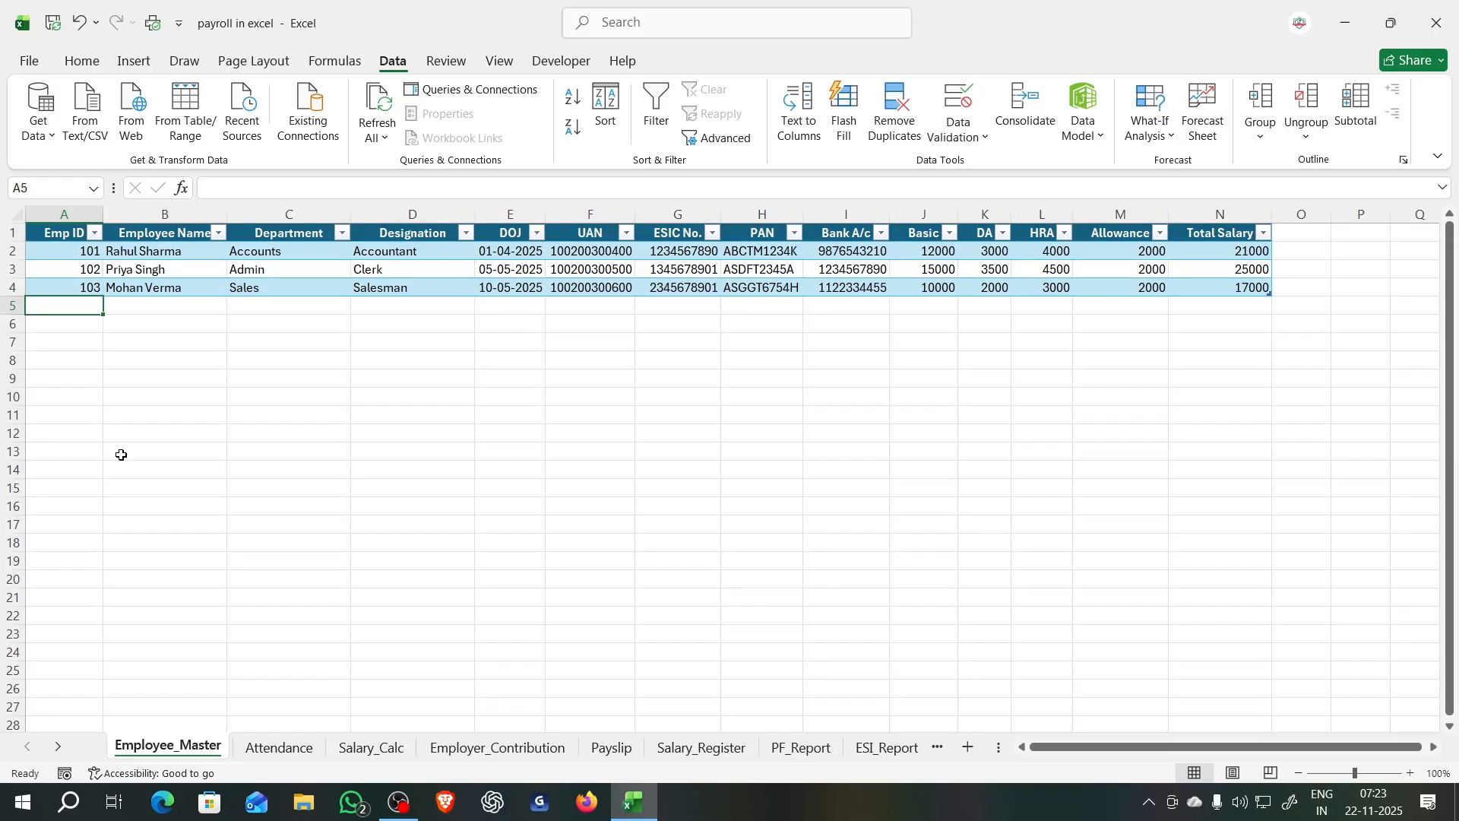
{"action": "left_click", "coordinate": [279, 749]}
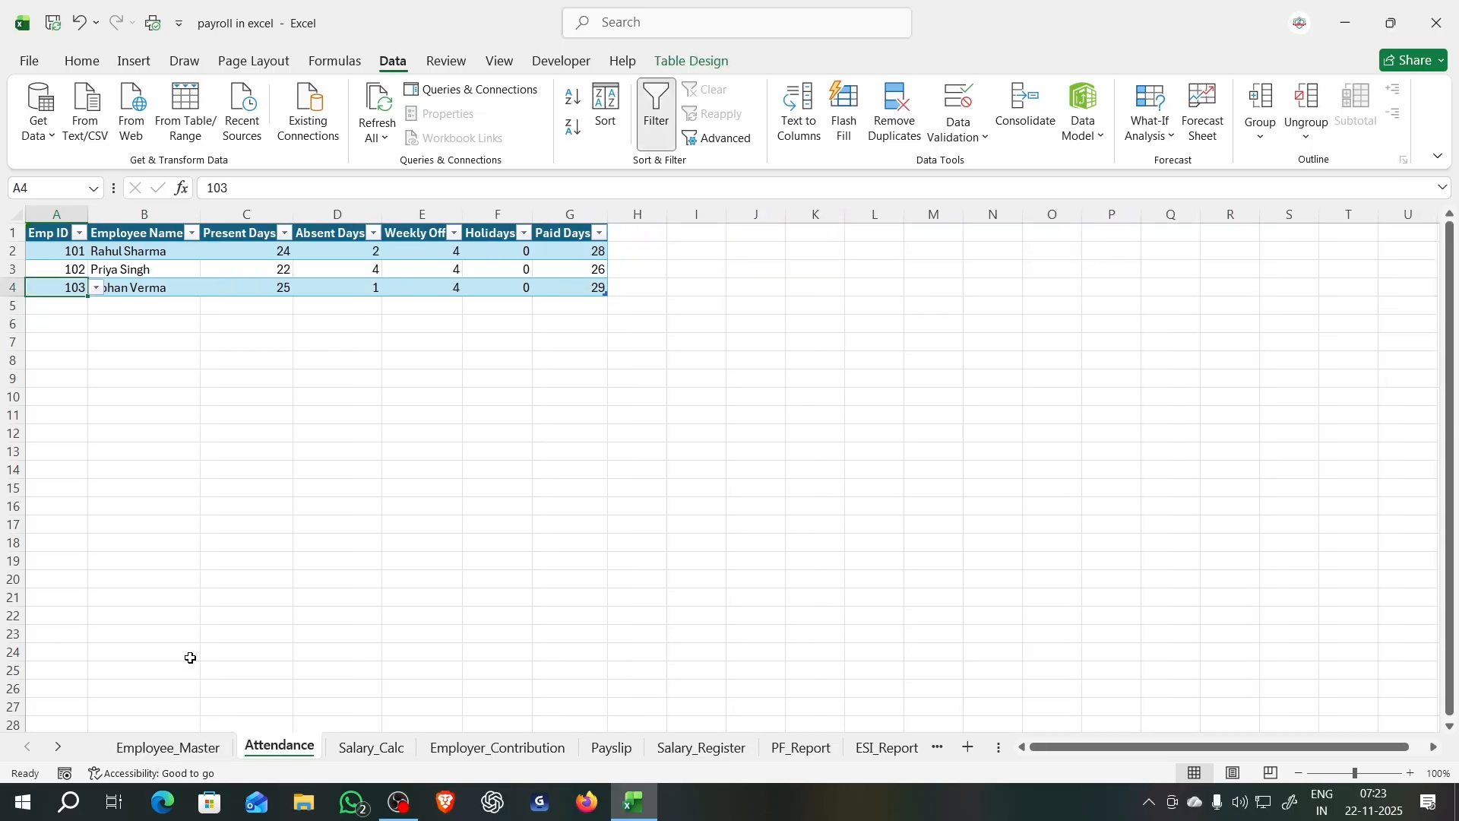
{"action": "left_click", "coordinate": [97, 288]}
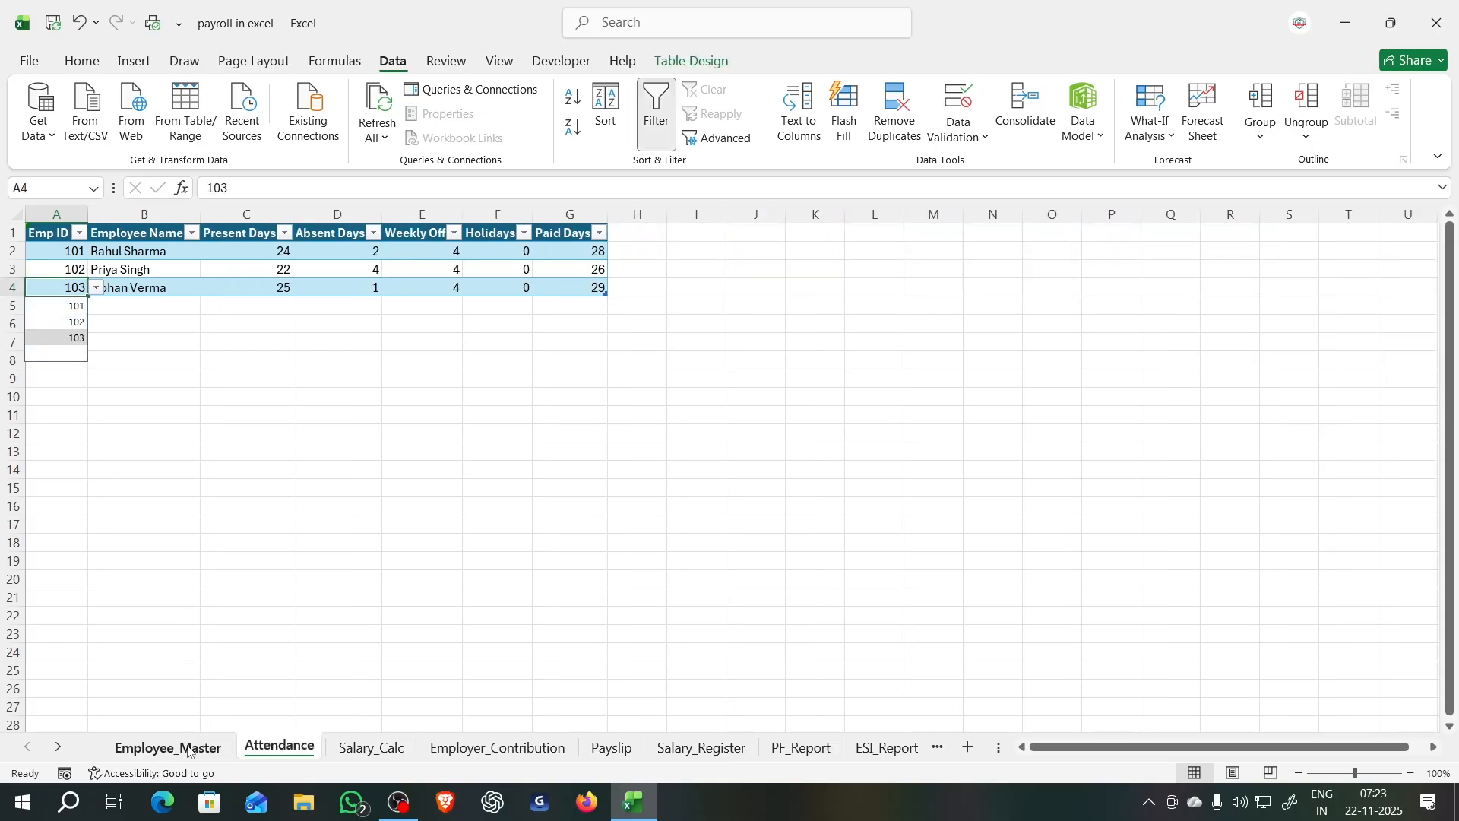
Step: Add Emp ID 104 in cell A5 of the Employee_Master sheet, directly below the last employee
{"action": "left_click", "coordinate": [159, 747]}
{"action": "type", "text": "104"}
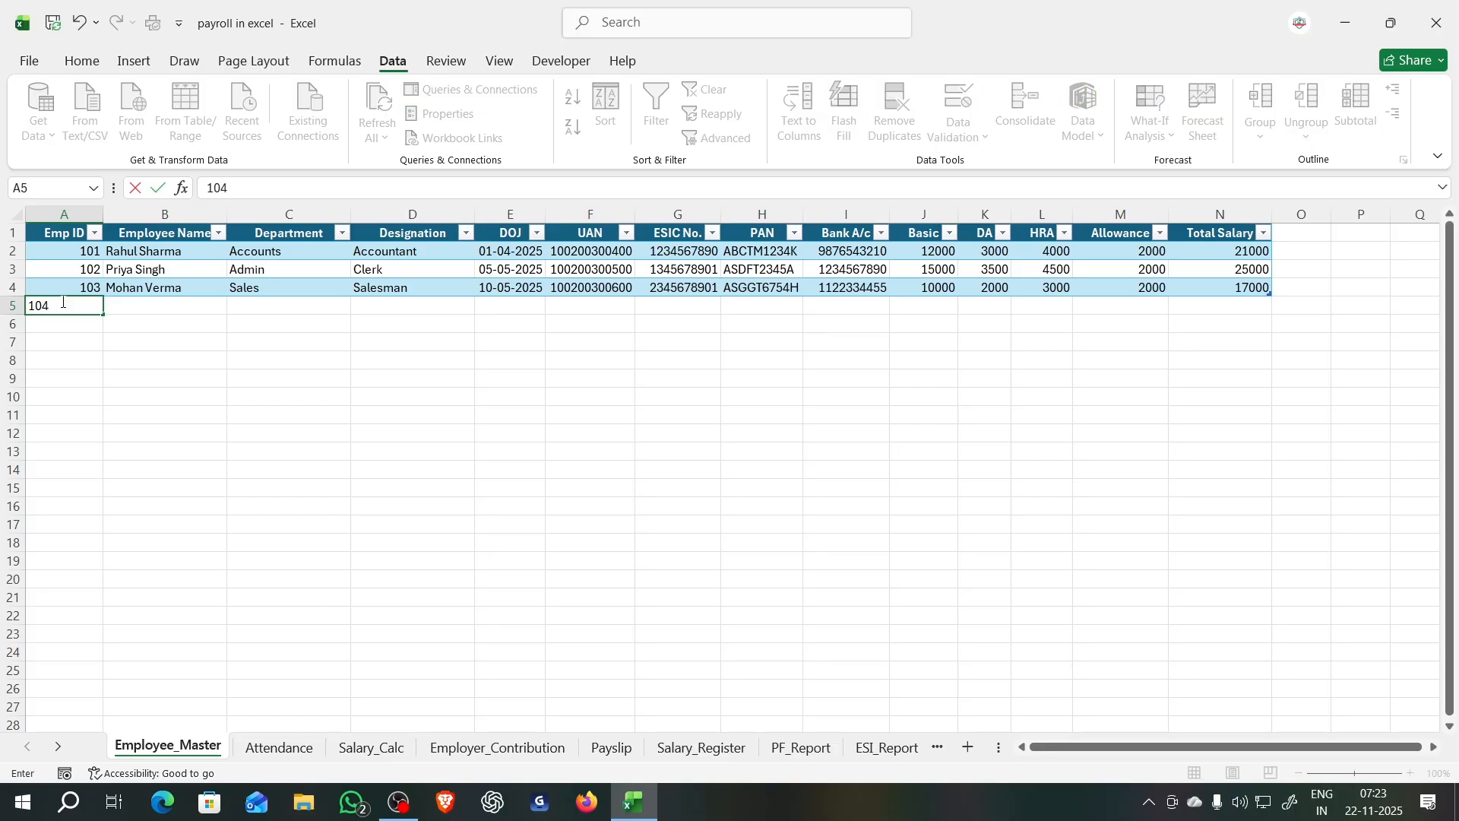
{"action": "key", "text": "Return"}
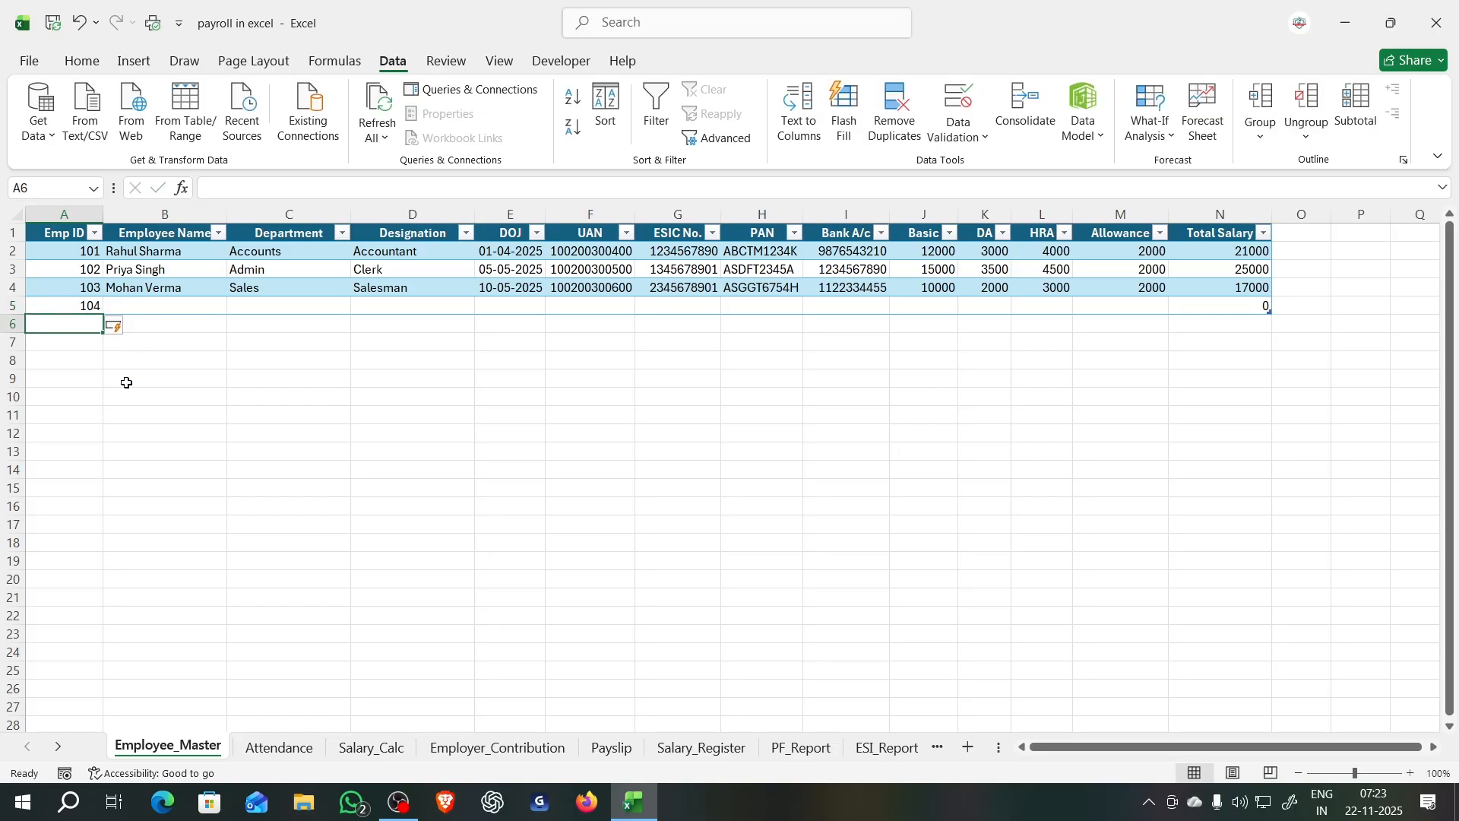
Step: Check the Emp ID dropdown choices in cells A5, A4 and A2 of the Attendance sheet
{"action": "left_click", "coordinate": [281, 747]}
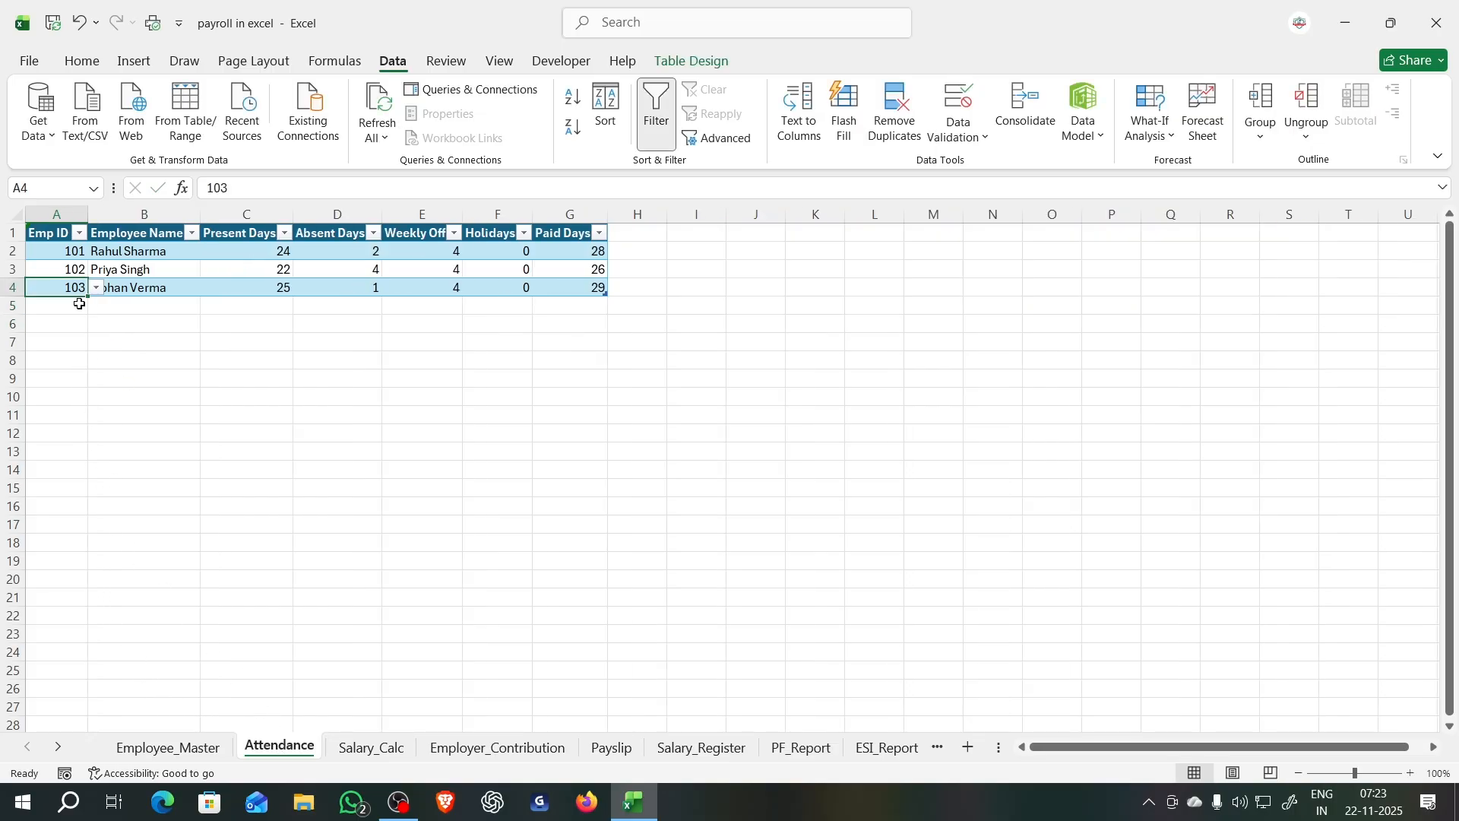
{"action": "left_click", "coordinate": [74, 305]}
{"action": "left_click", "coordinate": [97, 305]}
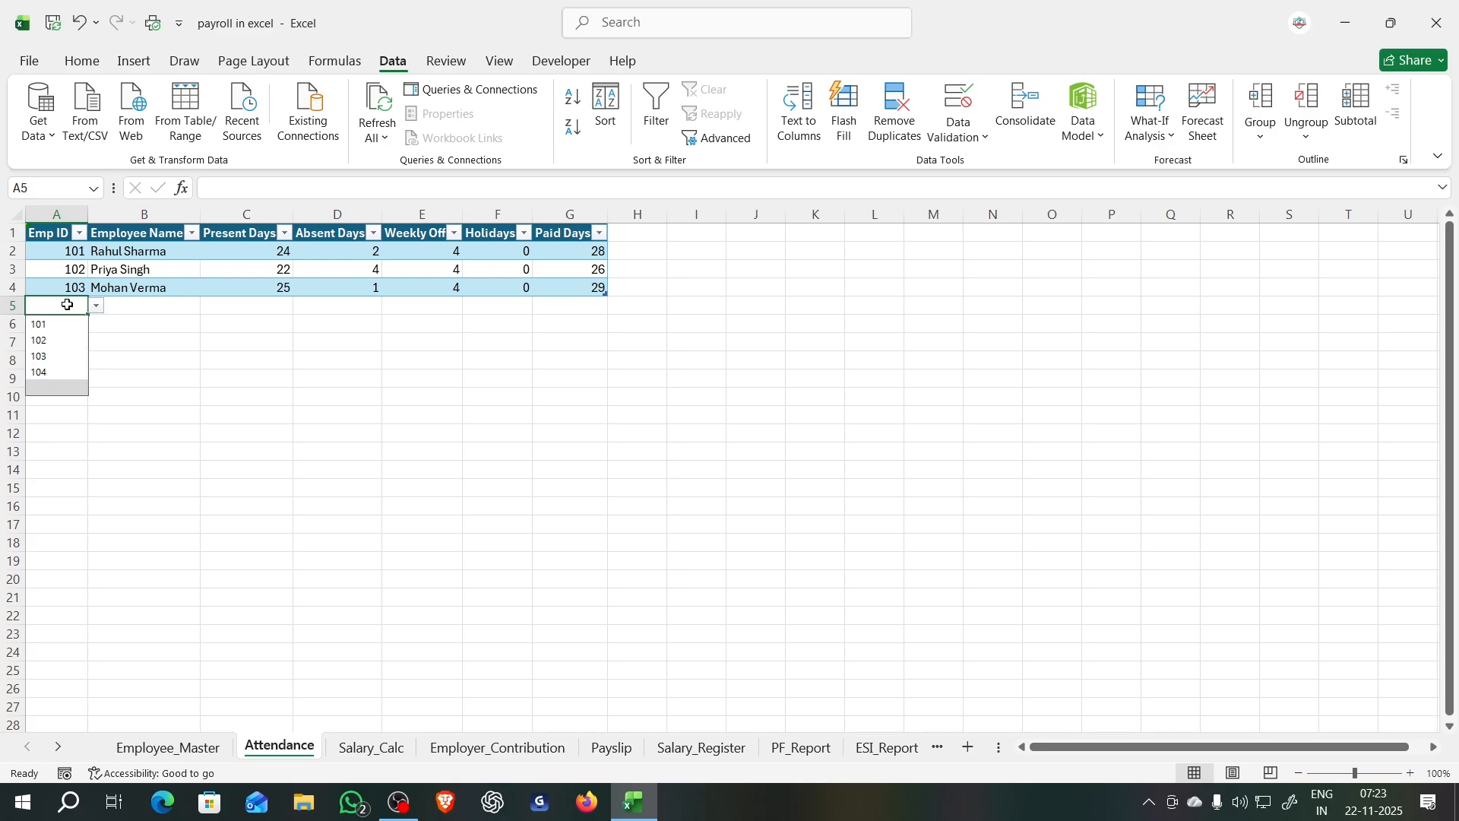
{"action": "left_click", "coordinate": [71, 287]}
{"action": "left_click", "coordinate": [92, 290]}
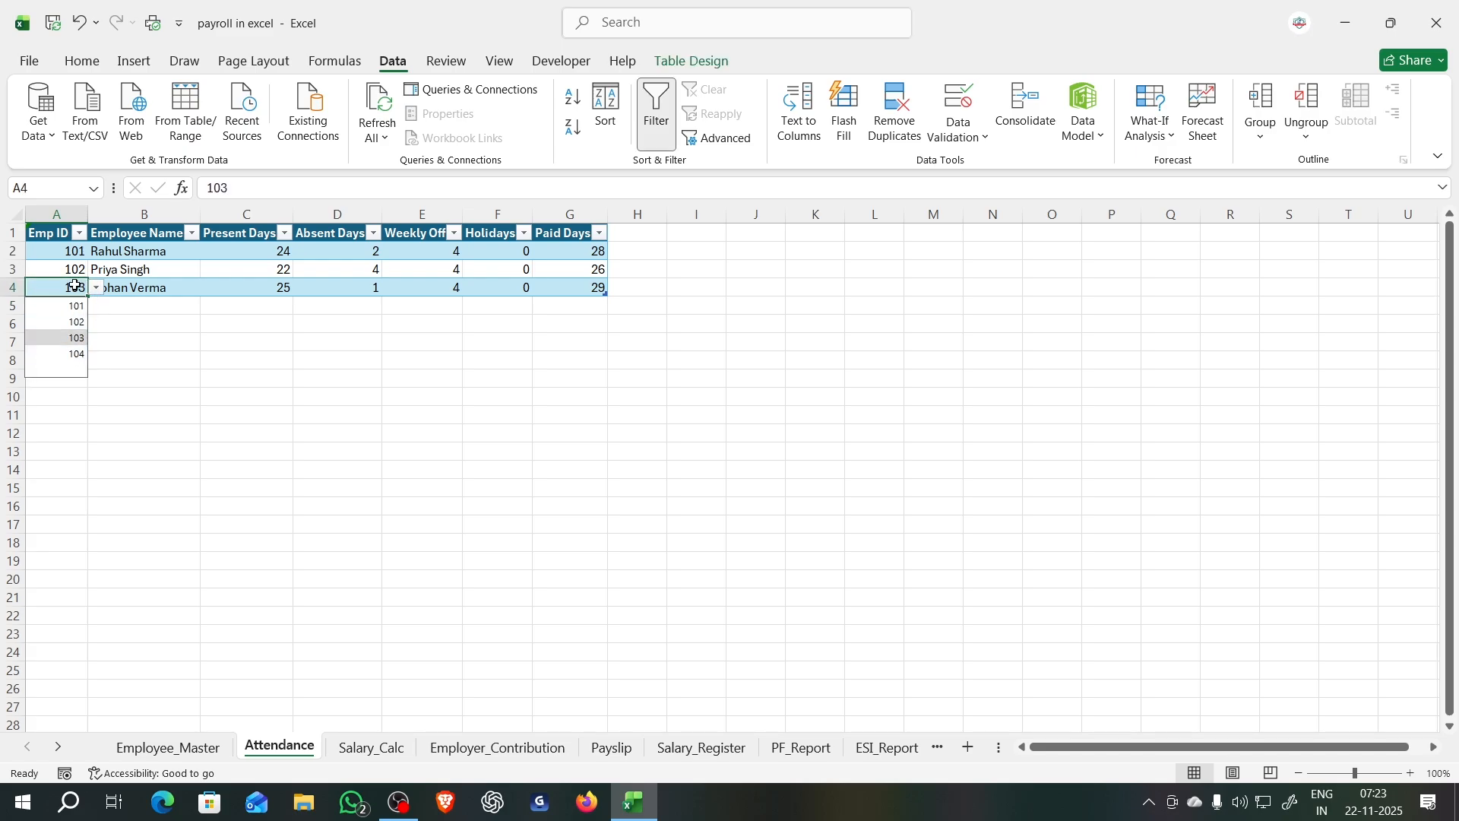
{"action": "left_click", "coordinate": [71, 251]}
{"action": "left_click", "coordinate": [96, 251]}
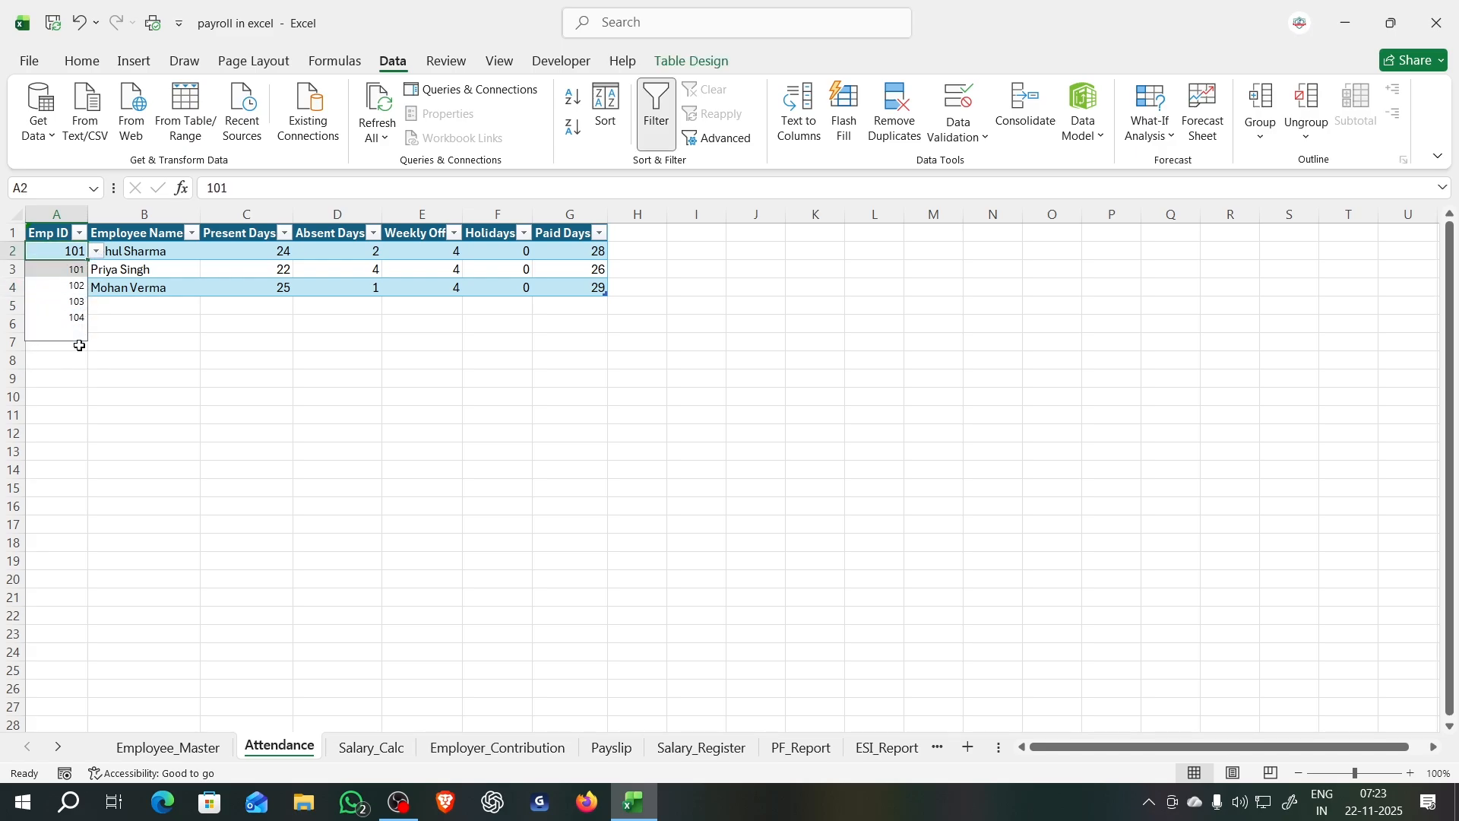
{"action": "left_click", "coordinate": [240, 457]}
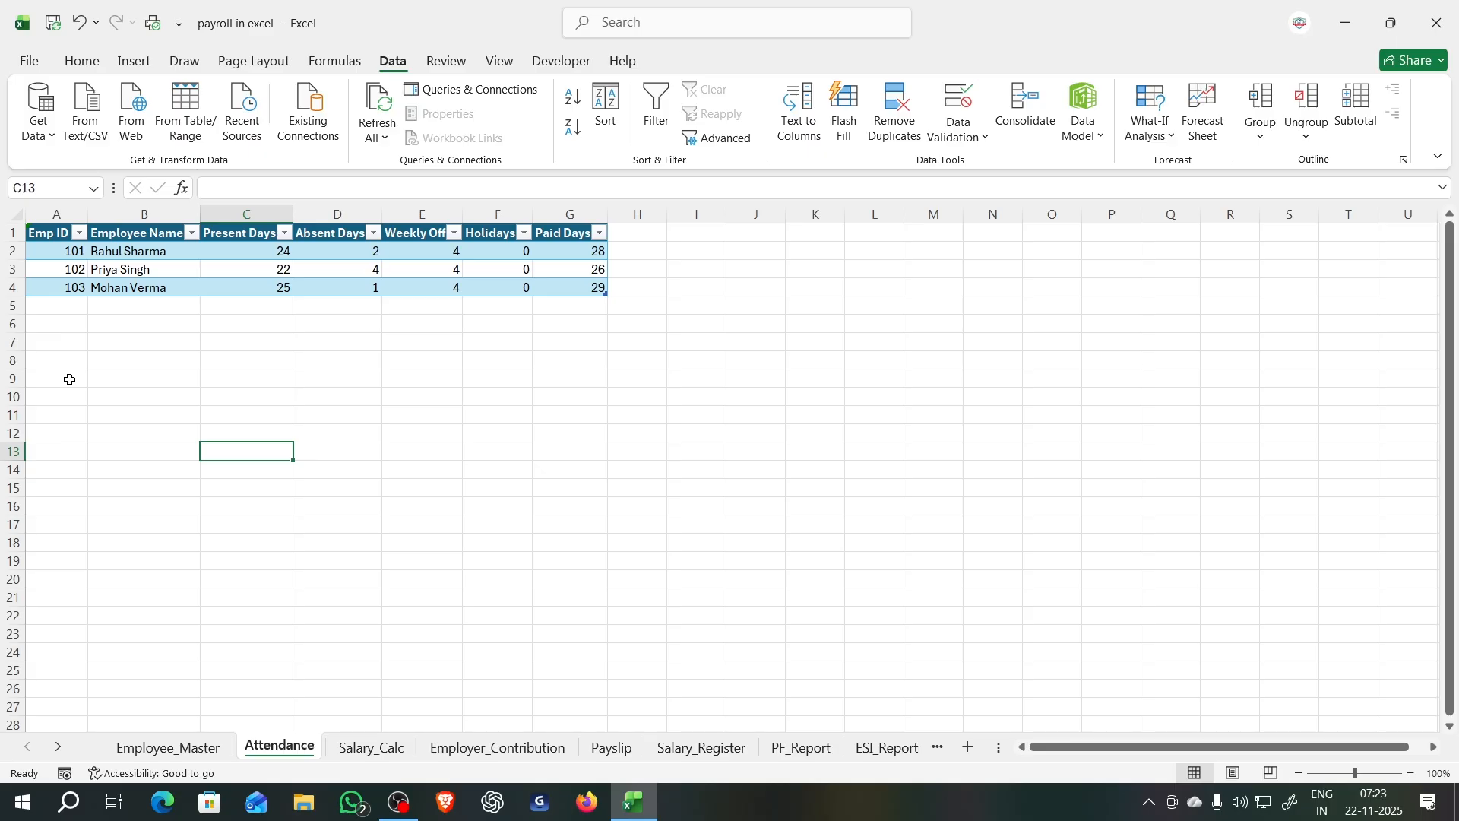
Step: Enter Emp ID 104 in cell A5 of the Attendance sheet and inspect the Employee Name formulas in B5 and B2
{"action": "left_click", "coordinate": [76, 308]}
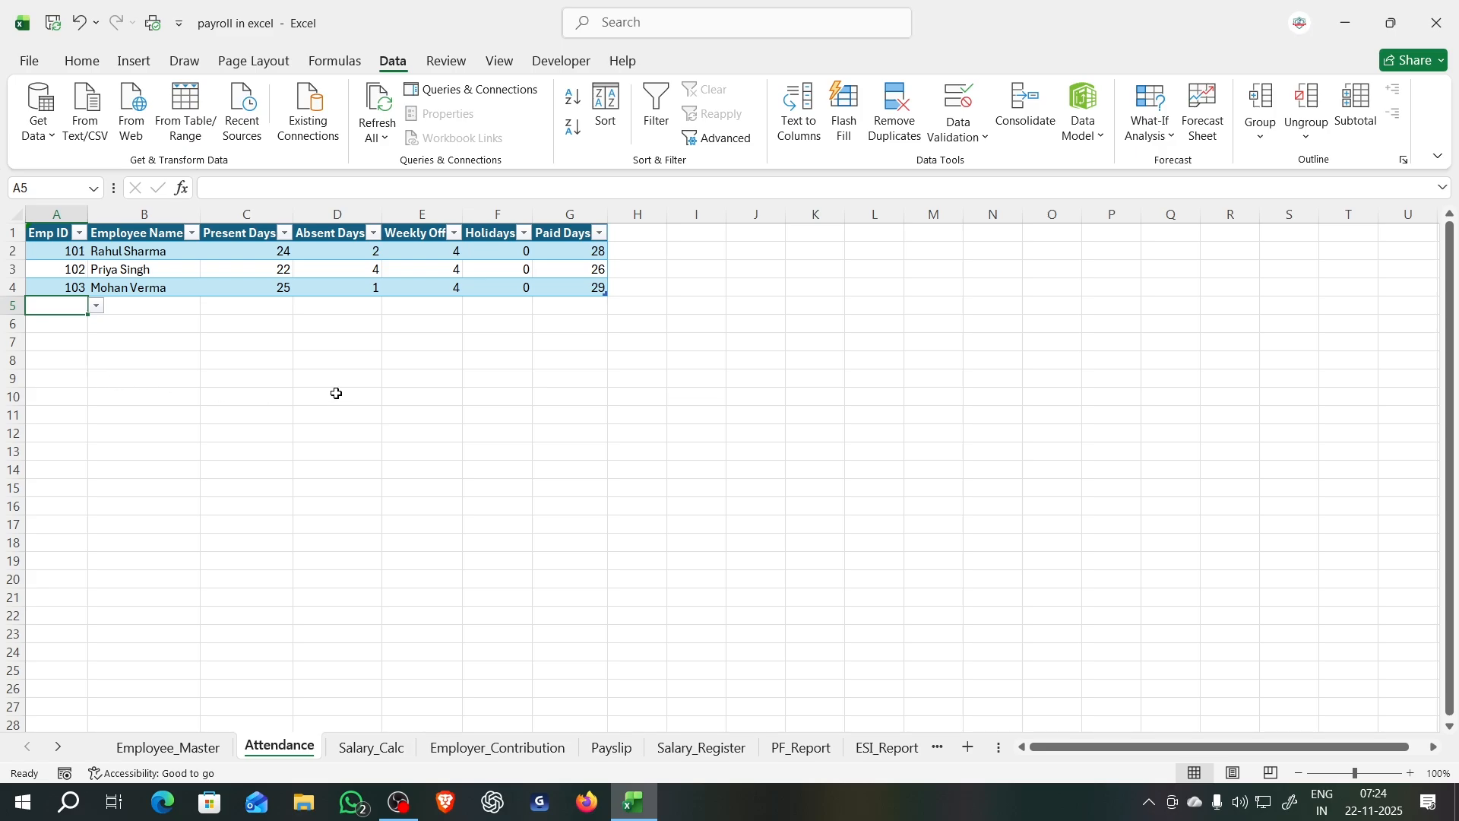
{"action": "type", "text": "104"}
{"action": "key", "text": "Return"}
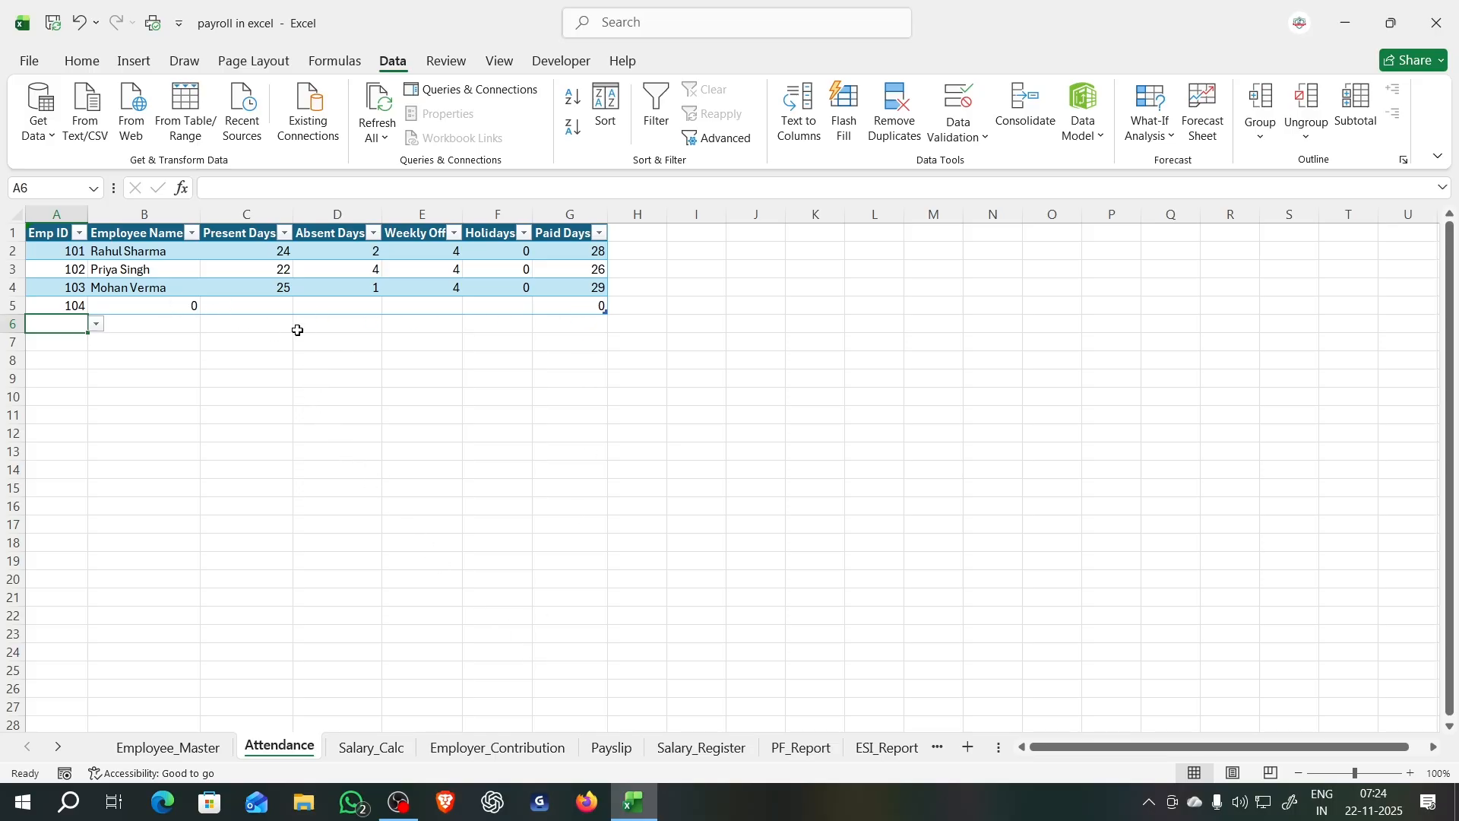
{"action": "left_click", "coordinate": [186, 303]}
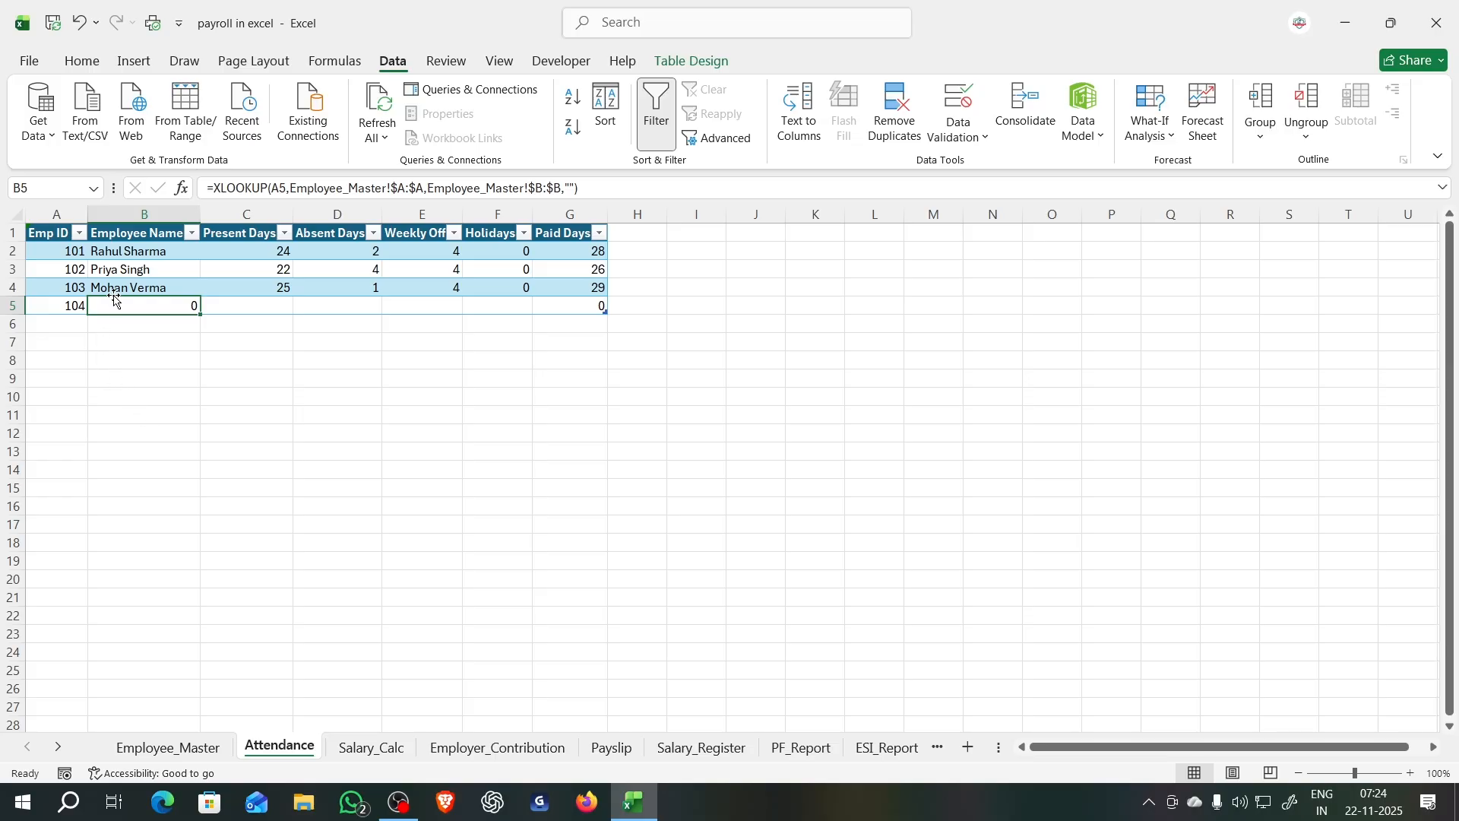
{"action": "left_click", "coordinate": [177, 252]}
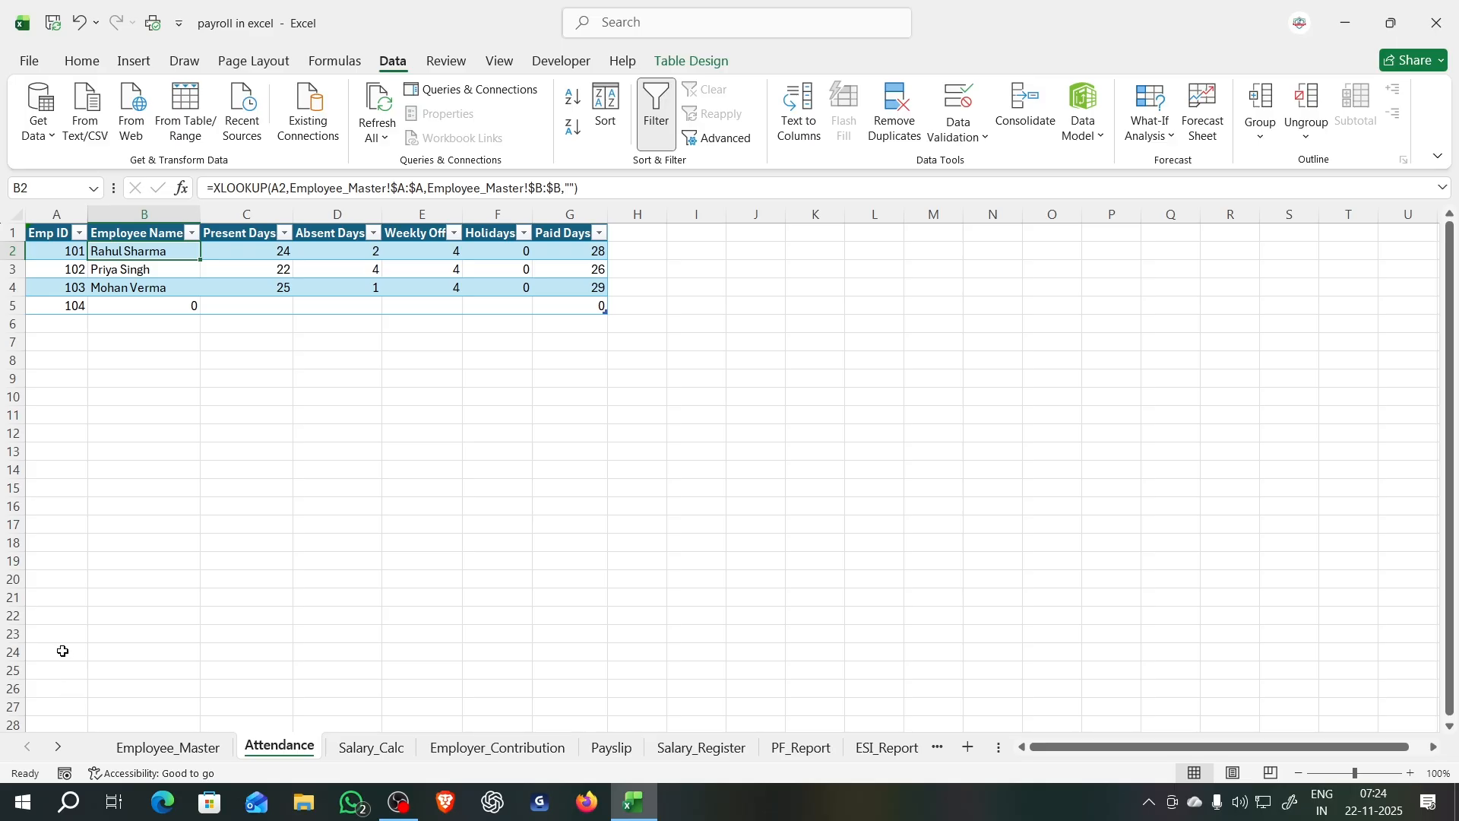
Step: Enter the employee's full name for Emp ID 104 in cell B5 of the Employee_Master sheet
{"action": "left_click", "coordinate": [159, 743]}
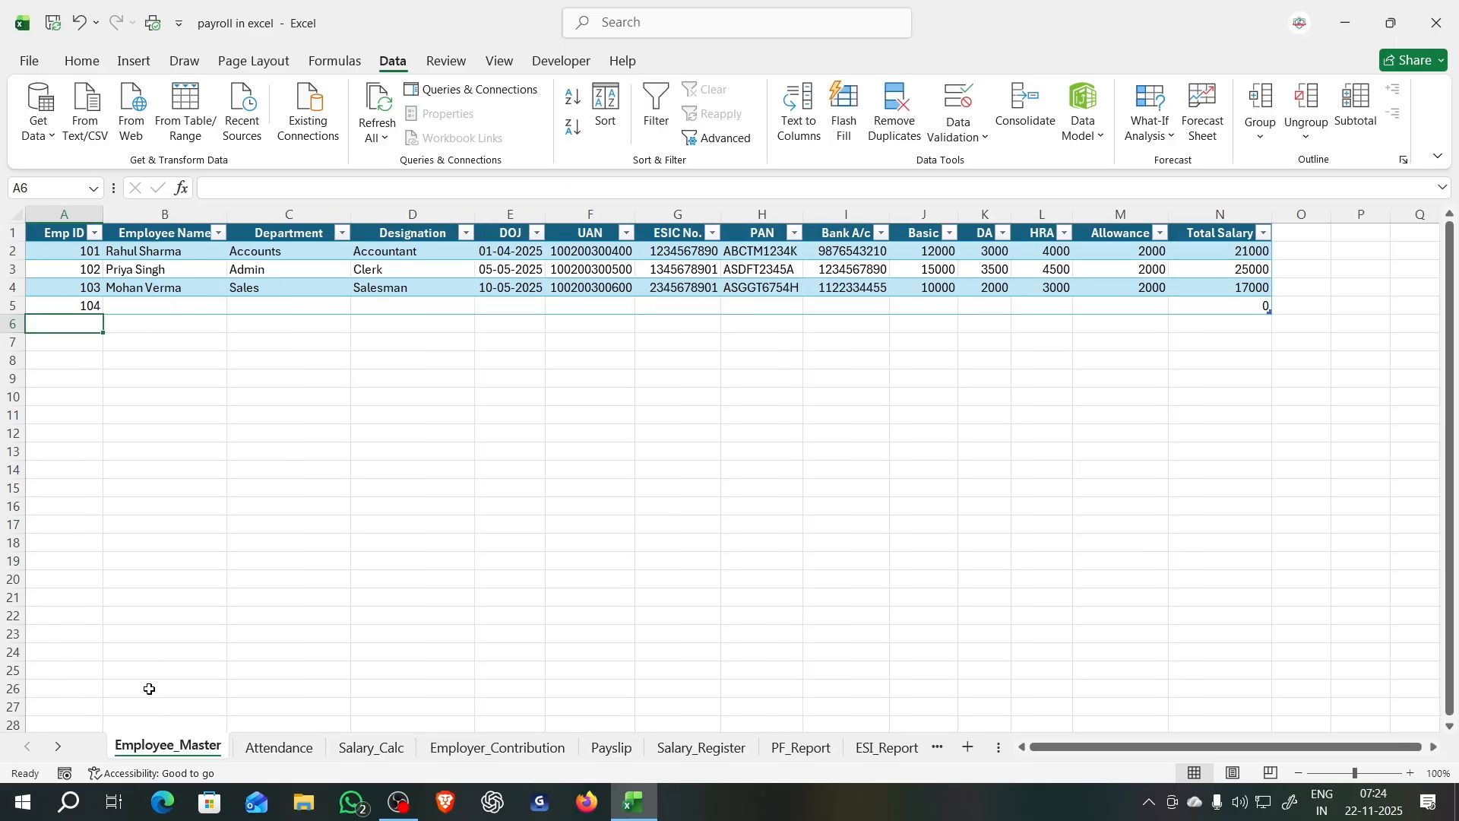
{"action": "left_click", "coordinate": [136, 305]}
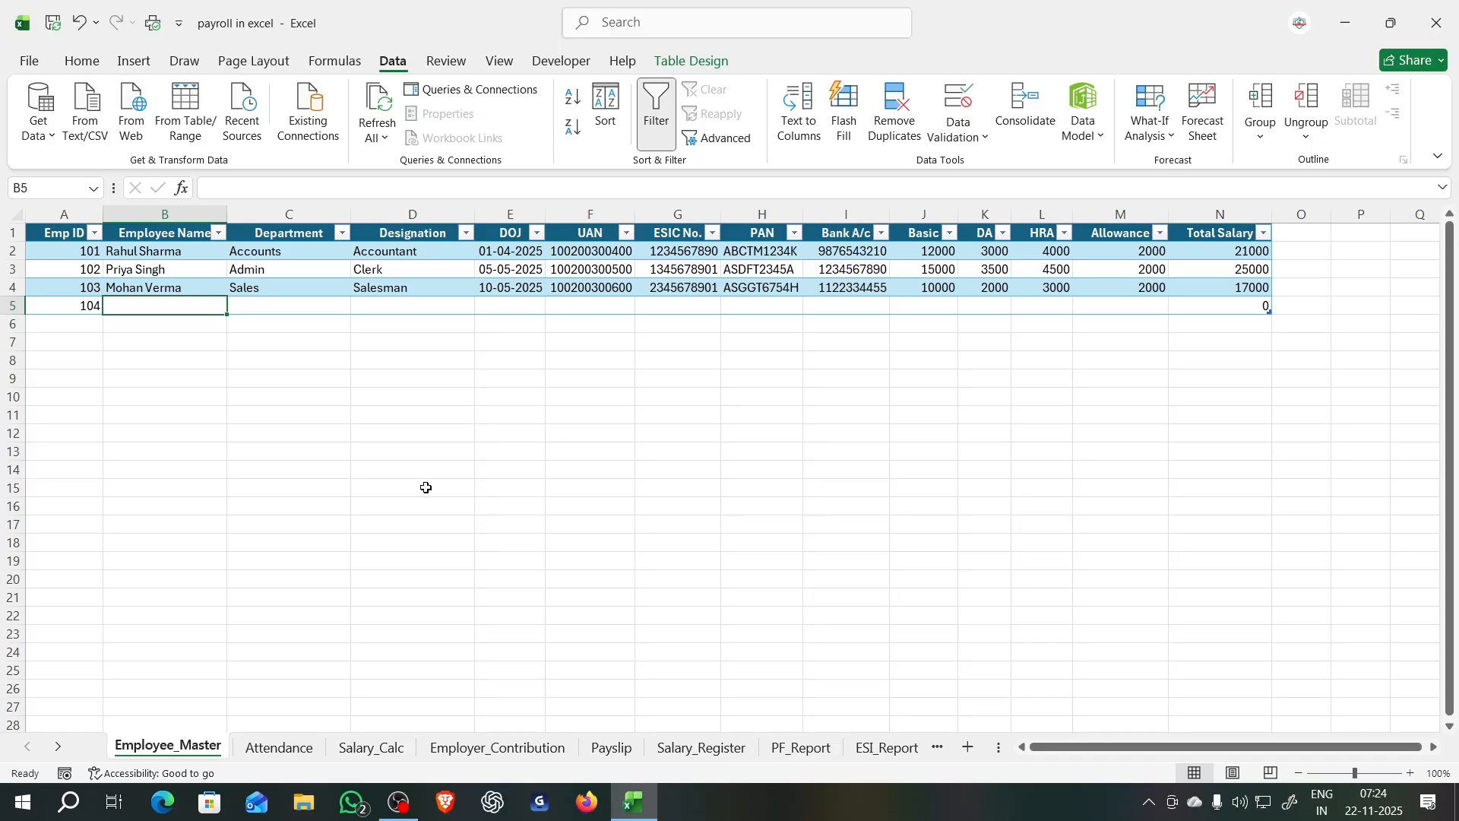
{"action": "type", "text": "smi"}
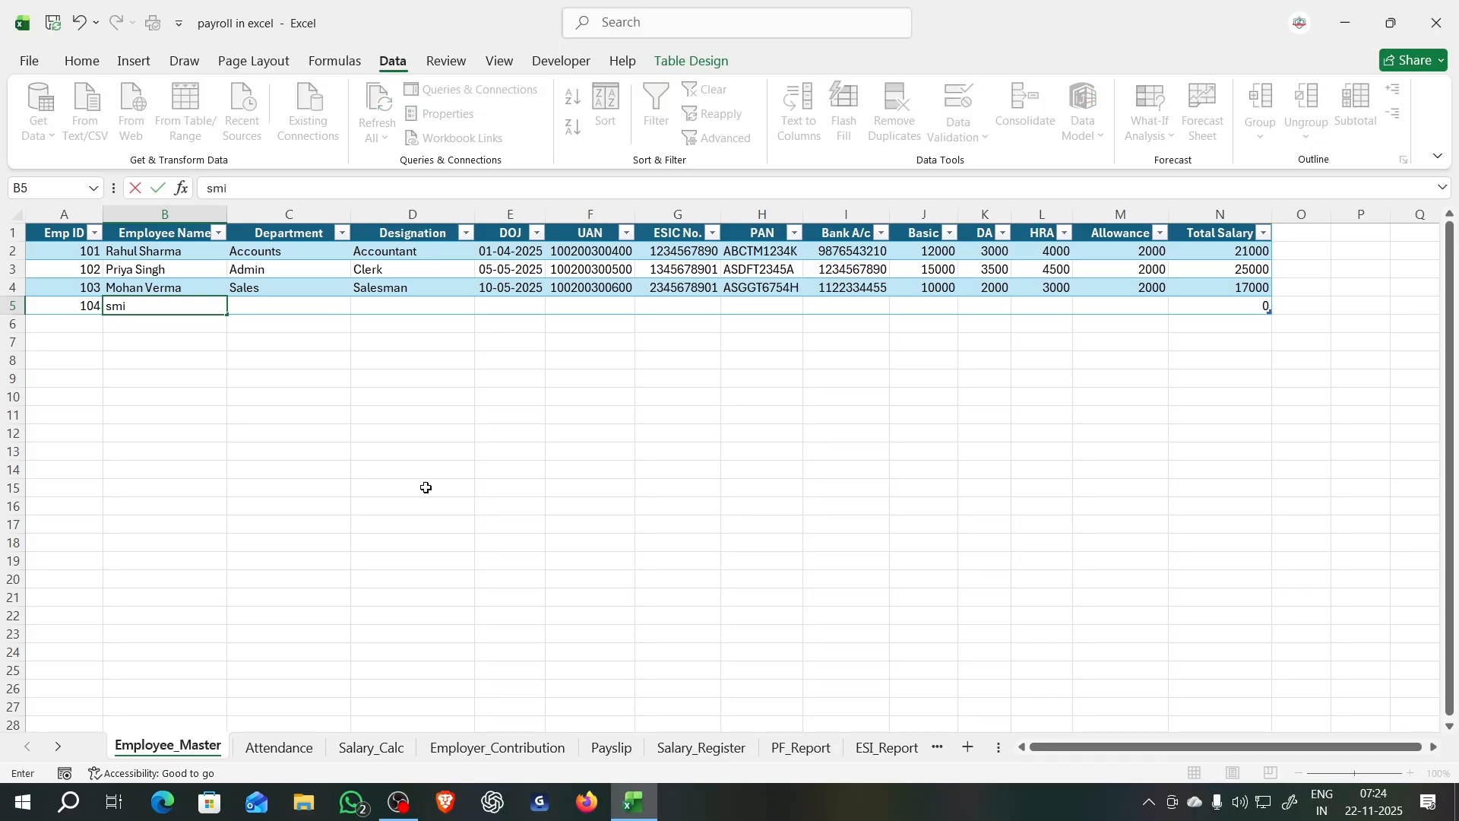
{"action": "type", "text": "ta rai"}
{"action": "key", "text": "Return"}
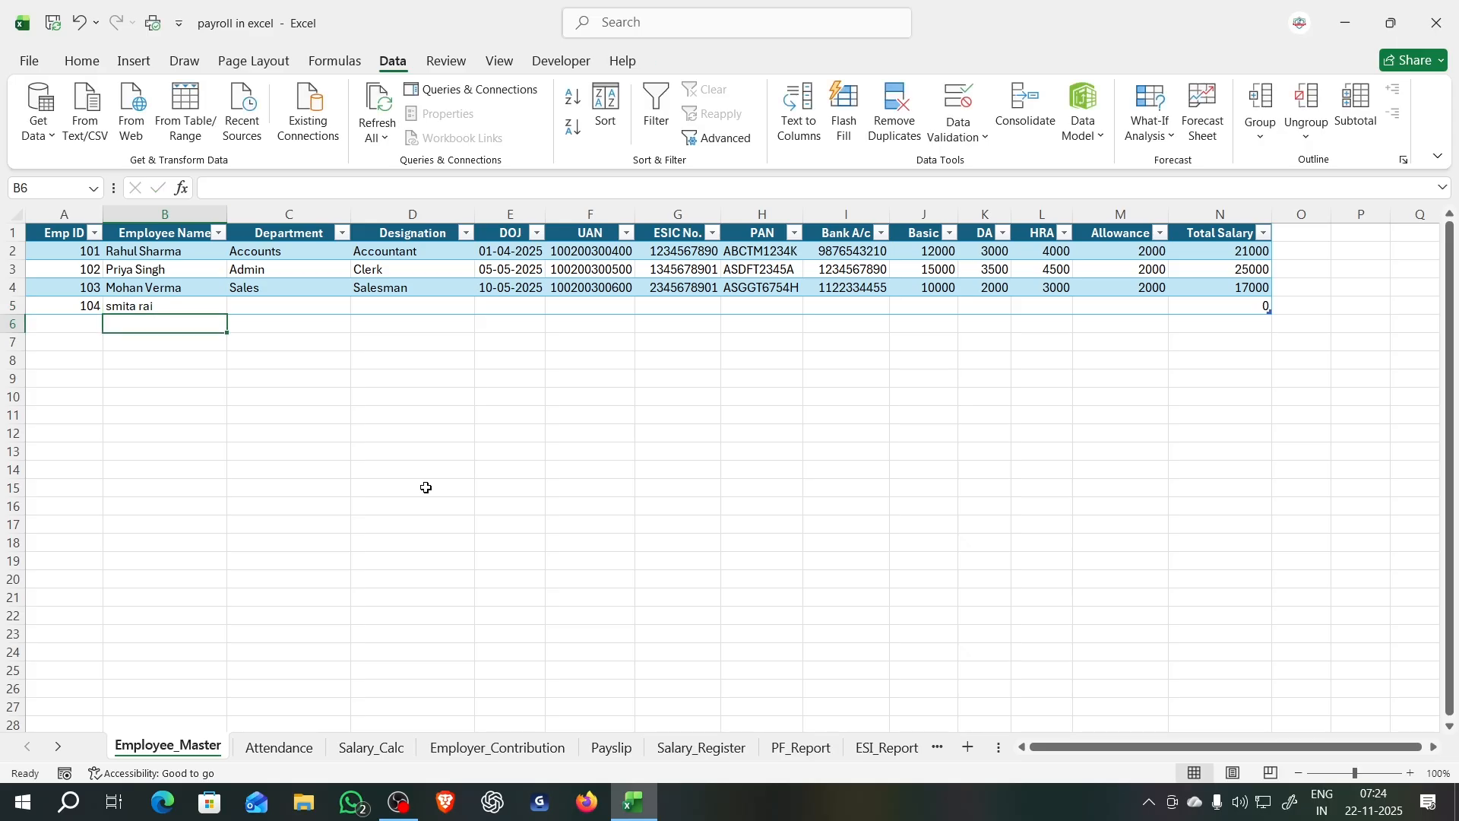
Step: Test the Attendance sheet's name lookup by entering Emp ID 104 in cell A2, and undo that entry
{"action": "left_click", "coordinate": [279, 747]}
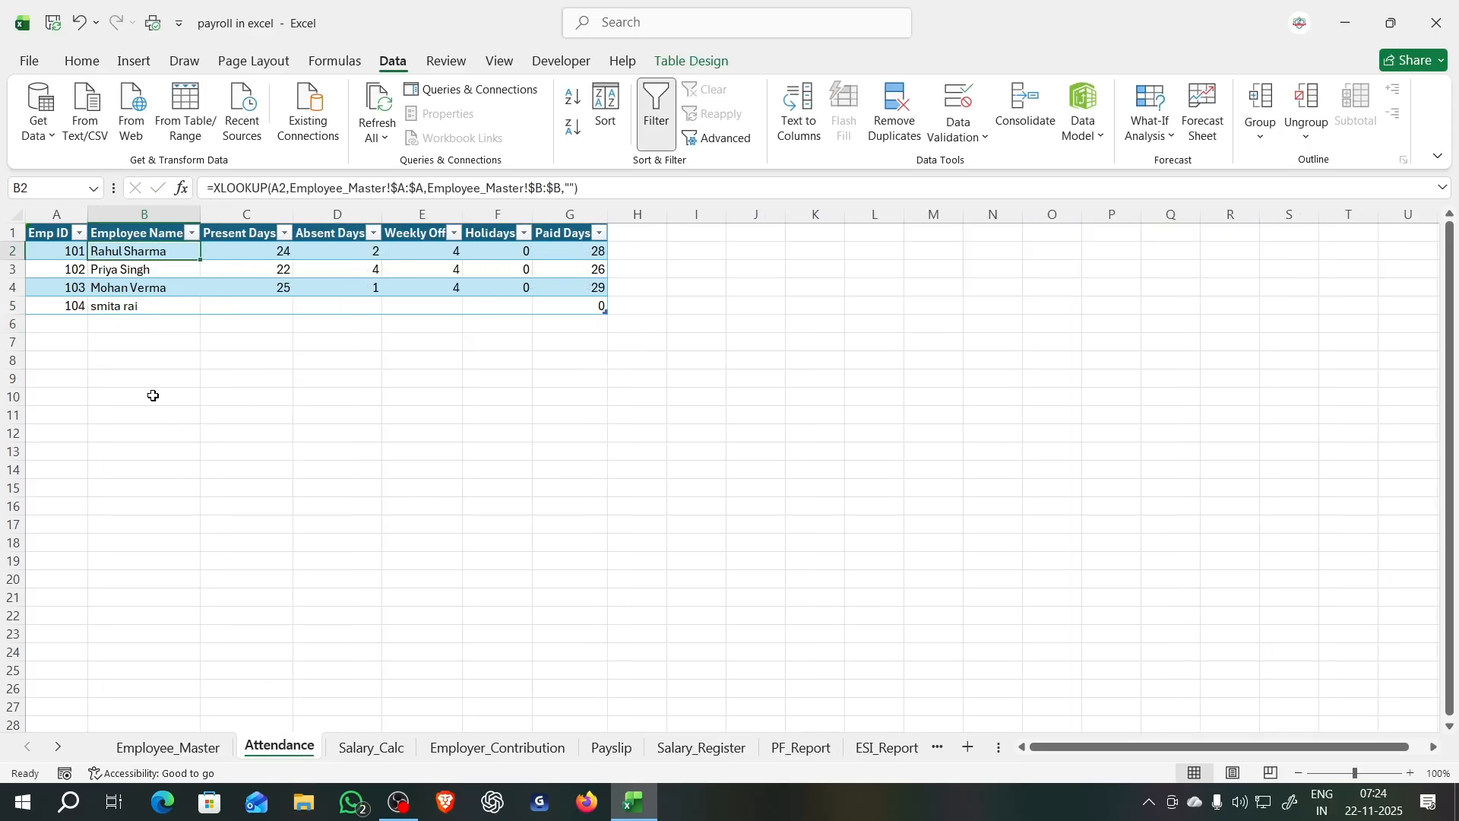
{"action": "left_click", "coordinate": [69, 247]}
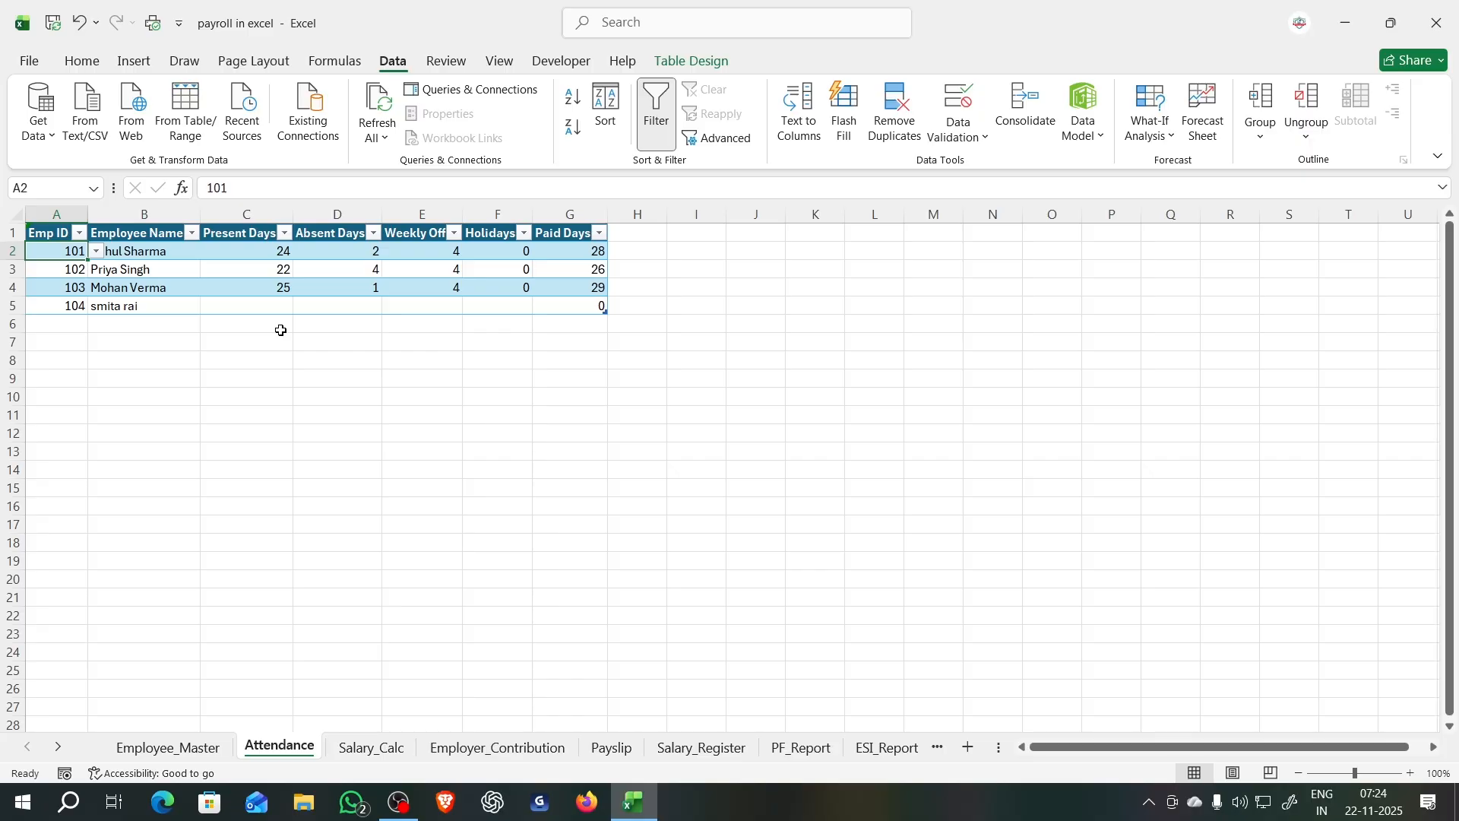
{"action": "type", "text": "104"}
{"action": "key", "text": "Return"}
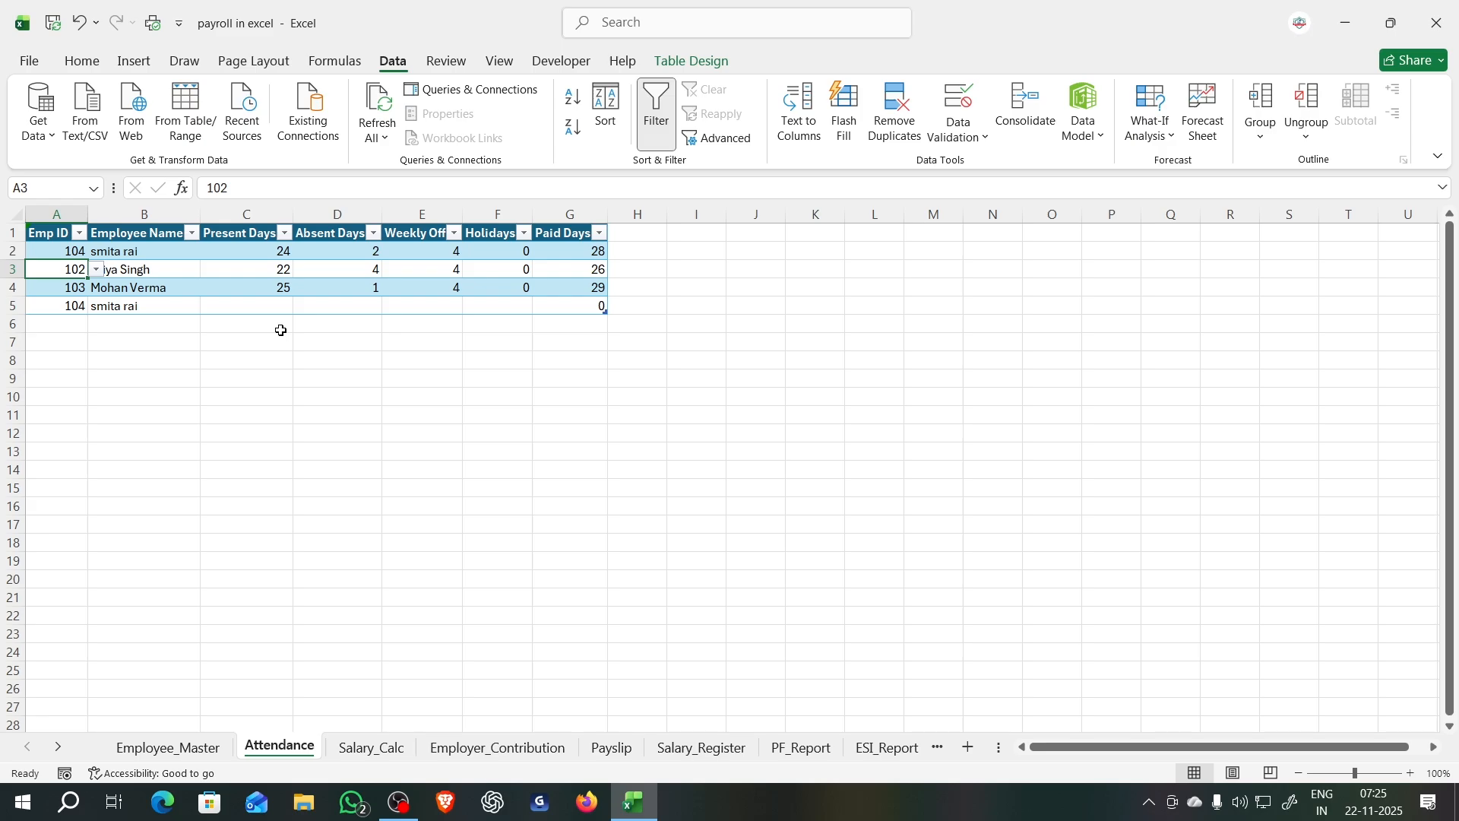
{"action": "key", "text": "ctrl+z"}
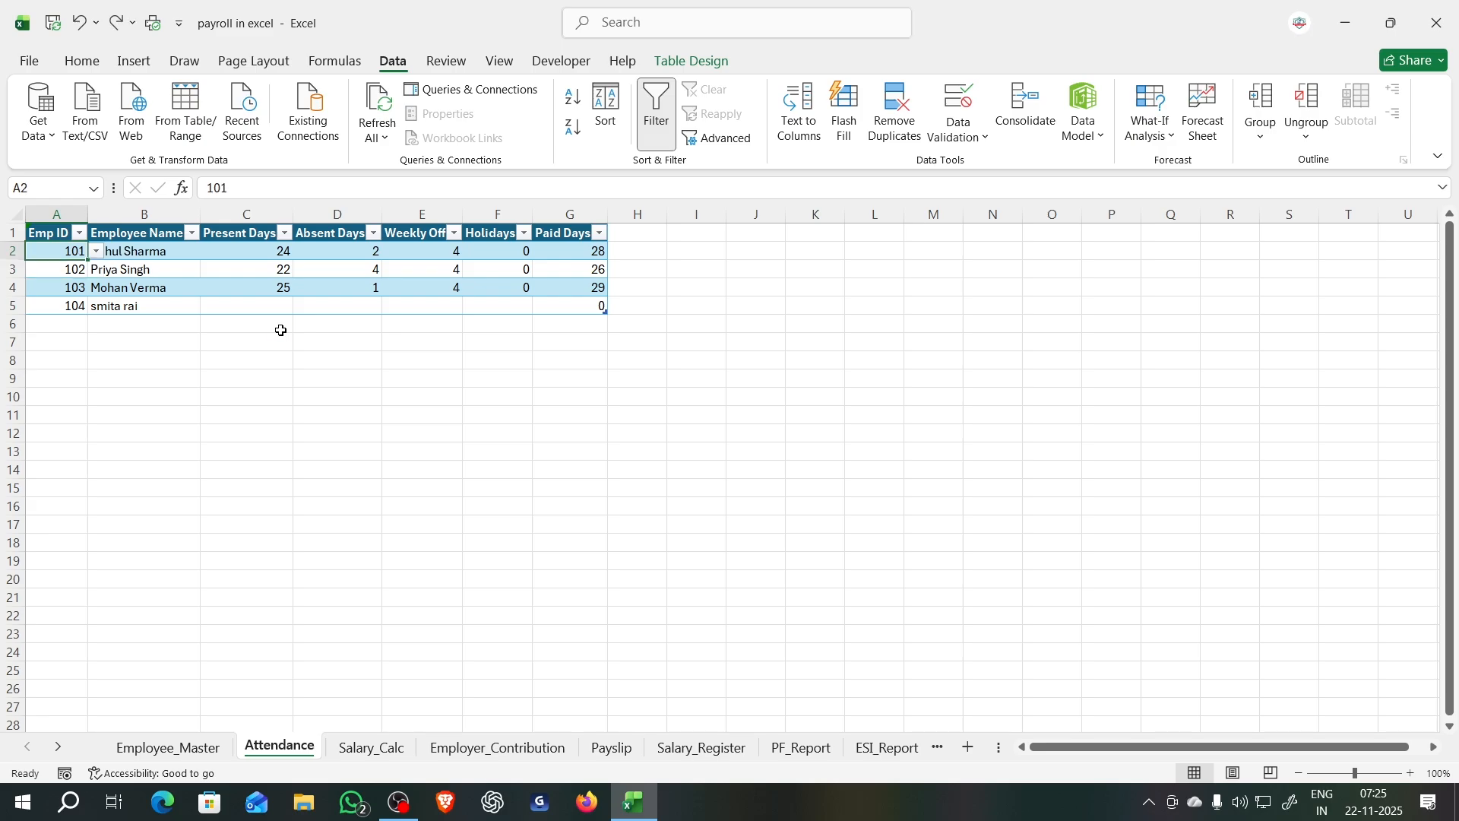
Step: Examine the XLOOKUP formula behind the Employee Name in cell B2 of the Attendance sheet
{"action": "left_click", "coordinate": [314, 382]}
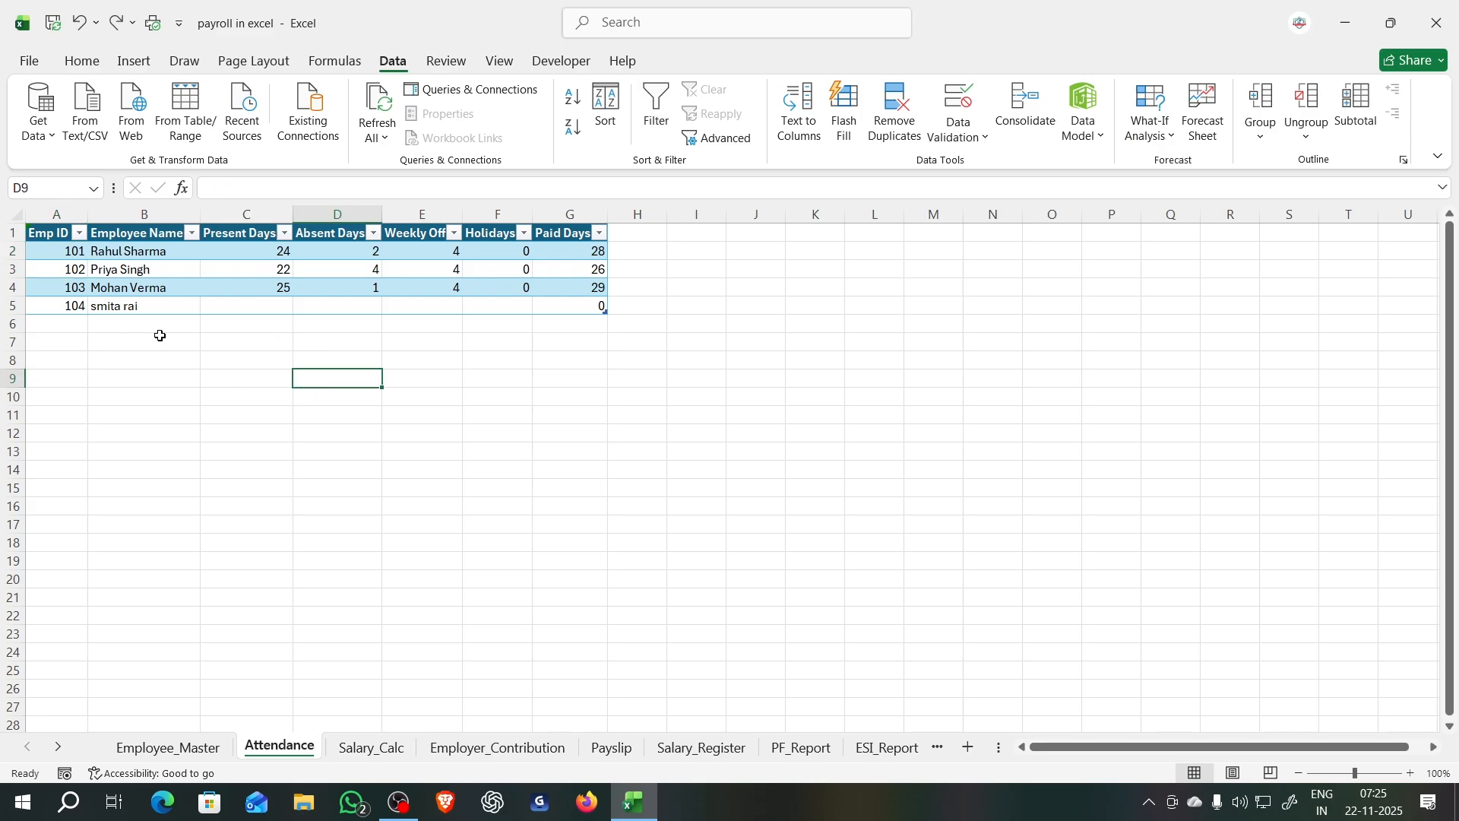
{"action": "left_click", "coordinate": [149, 257]}
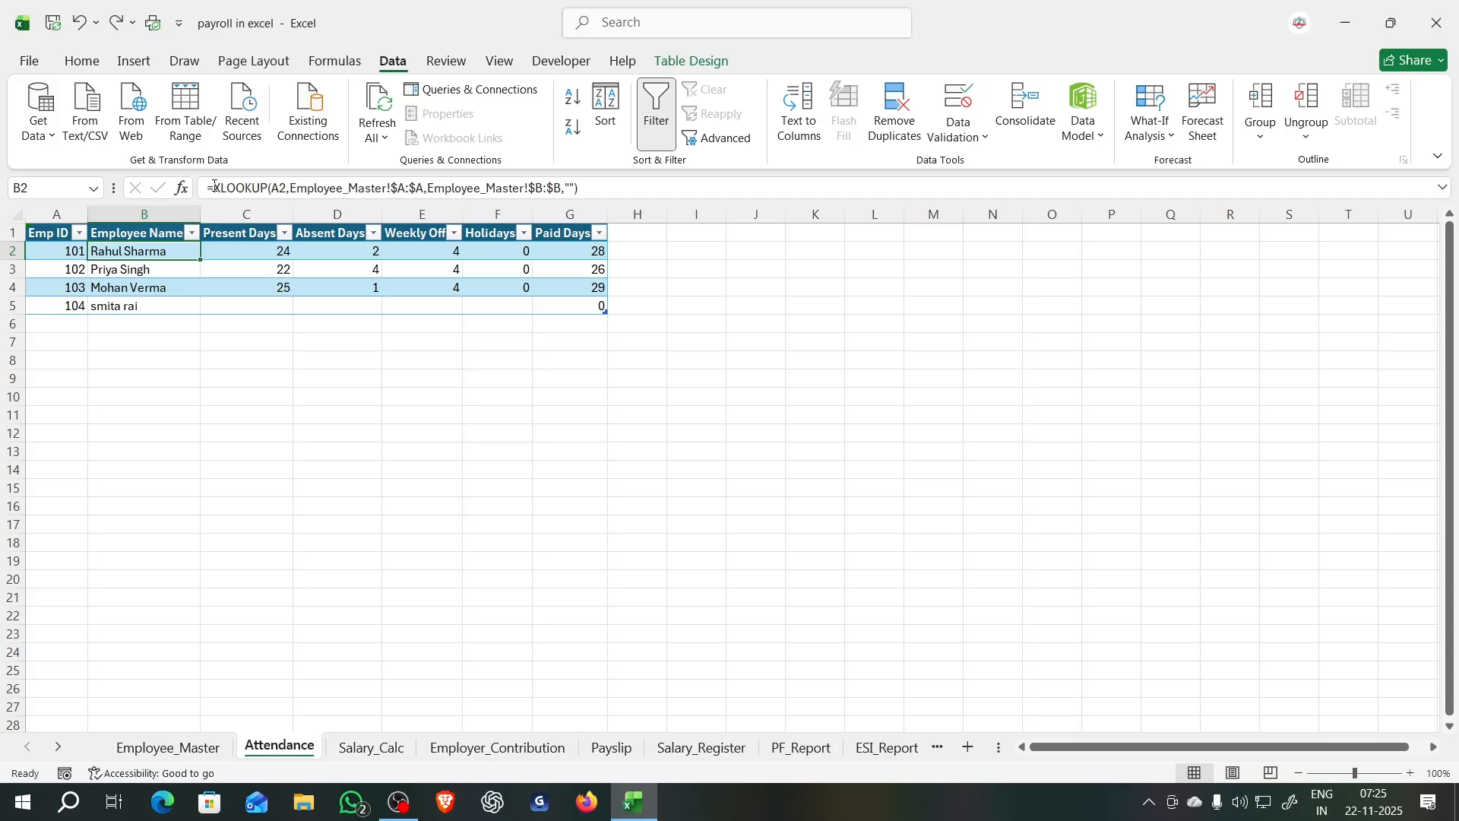
{"action": "left_click_drag", "start_coordinate": [215, 187], "coordinate": [269, 187]}
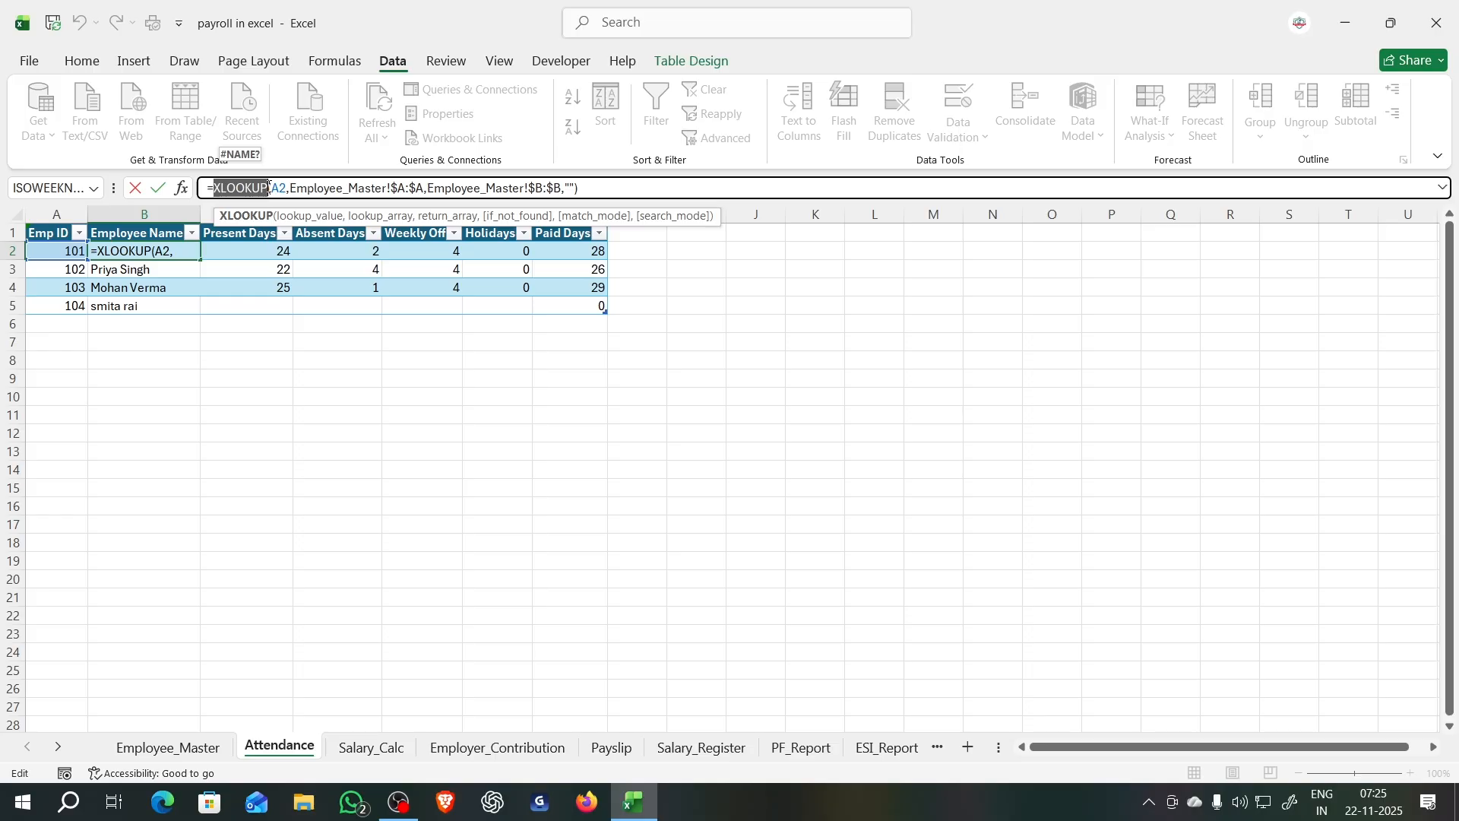
{"action": "key", "text": "Return"}
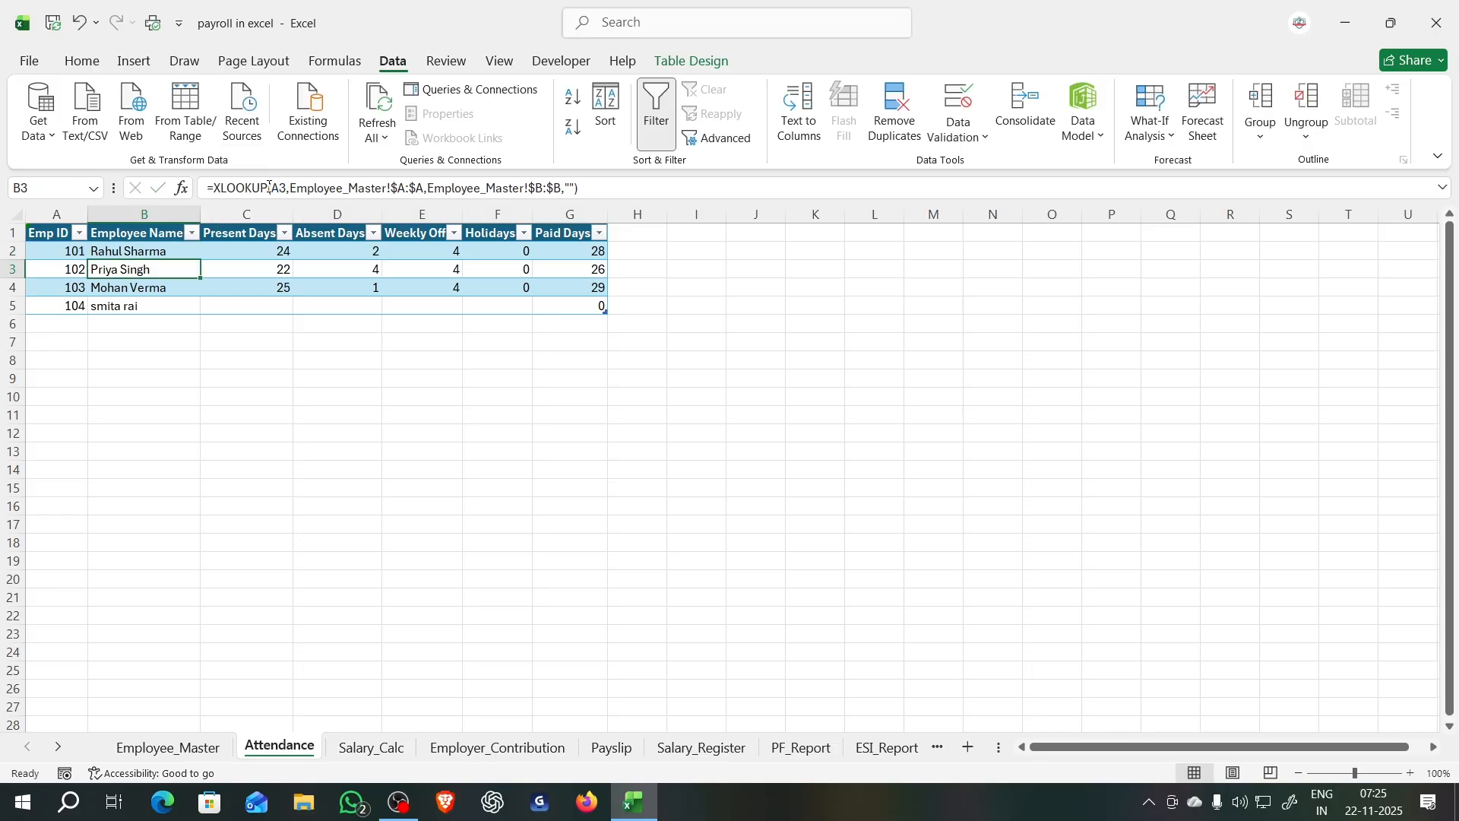
{"action": "left_click", "coordinate": [358, 415]}
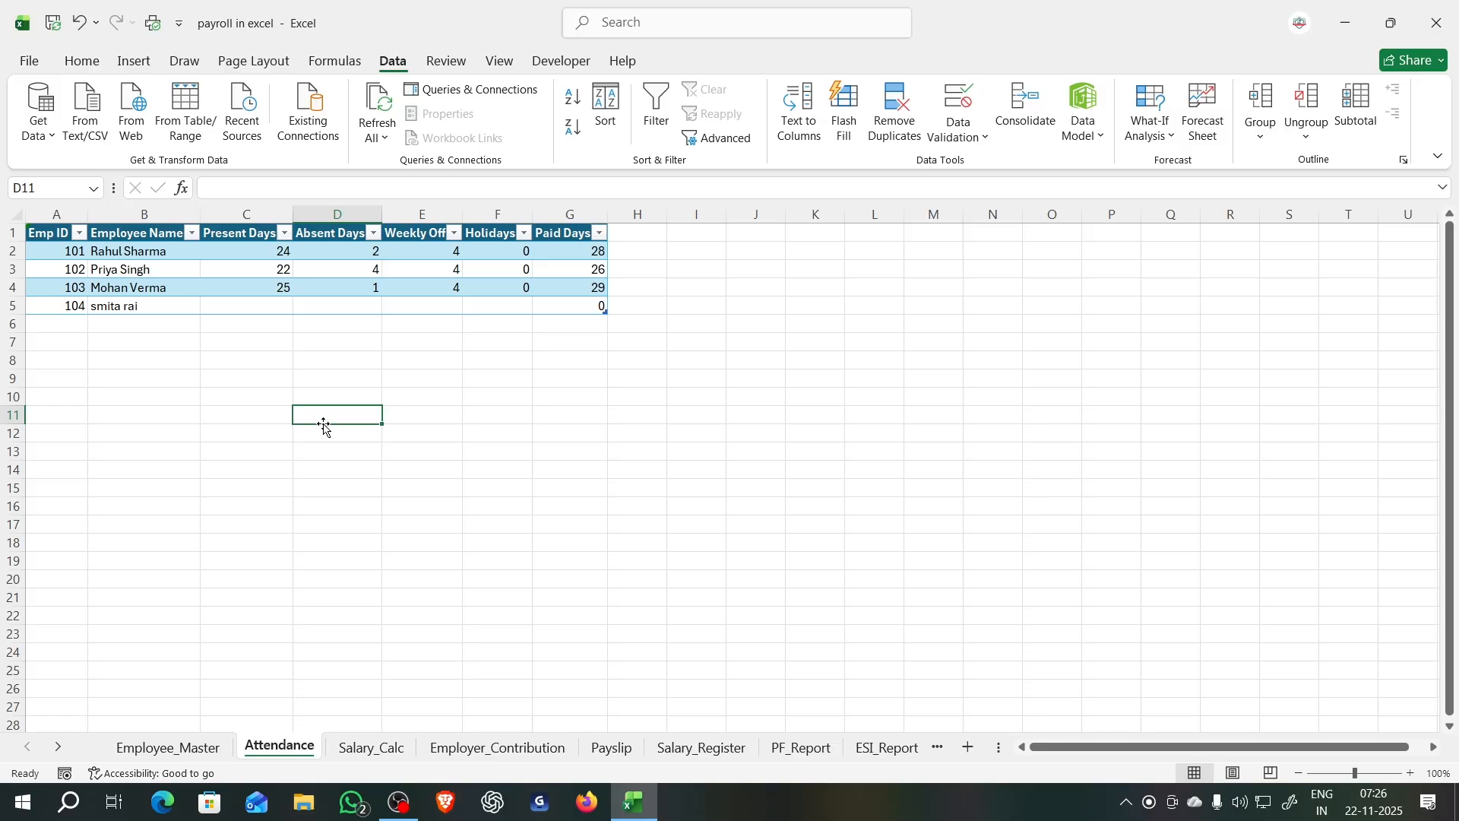
Step: Clear the XLOOKUP formula from cell B2 of the Attendance sheet and fill the blank down through B5
{"action": "left_click", "coordinate": [150, 251]}
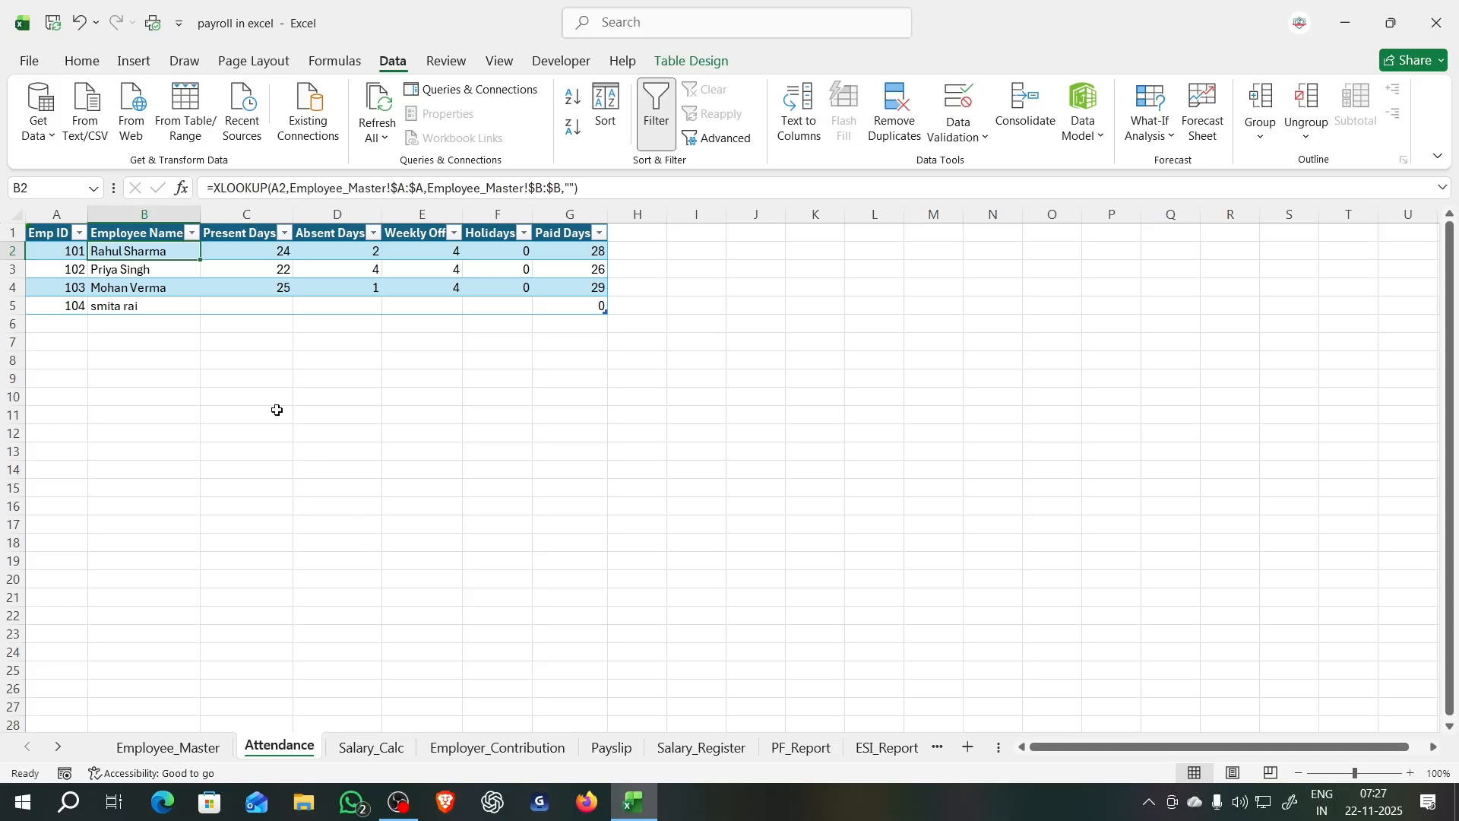
{"action": "left_click_drag", "start_coordinate": [596, 184], "coordinate": [205, 187]}
{"action": "key", "text": "BackSpace"}
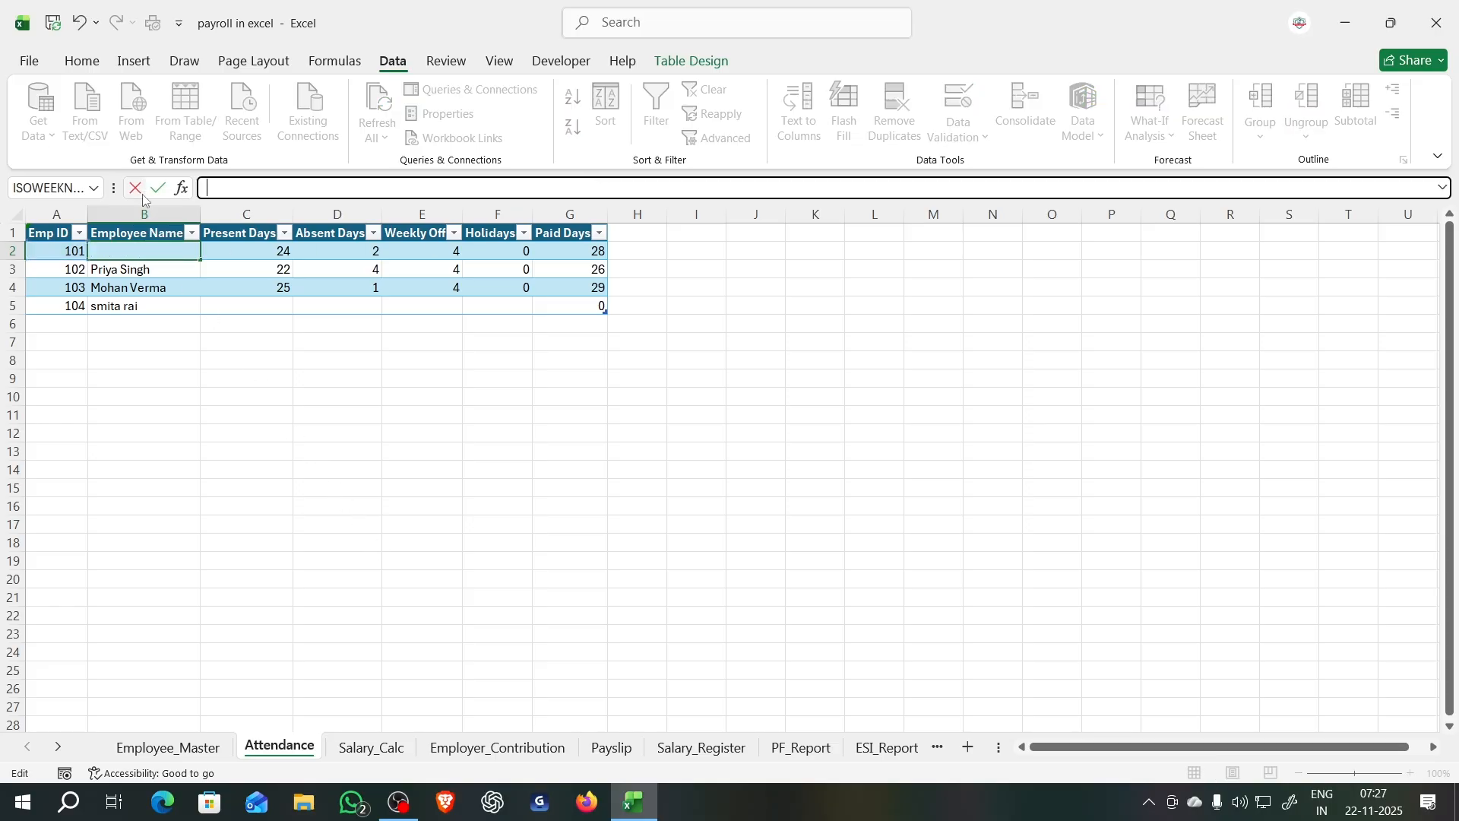
{"action": "left_click", "coordinate": [178, 400]}
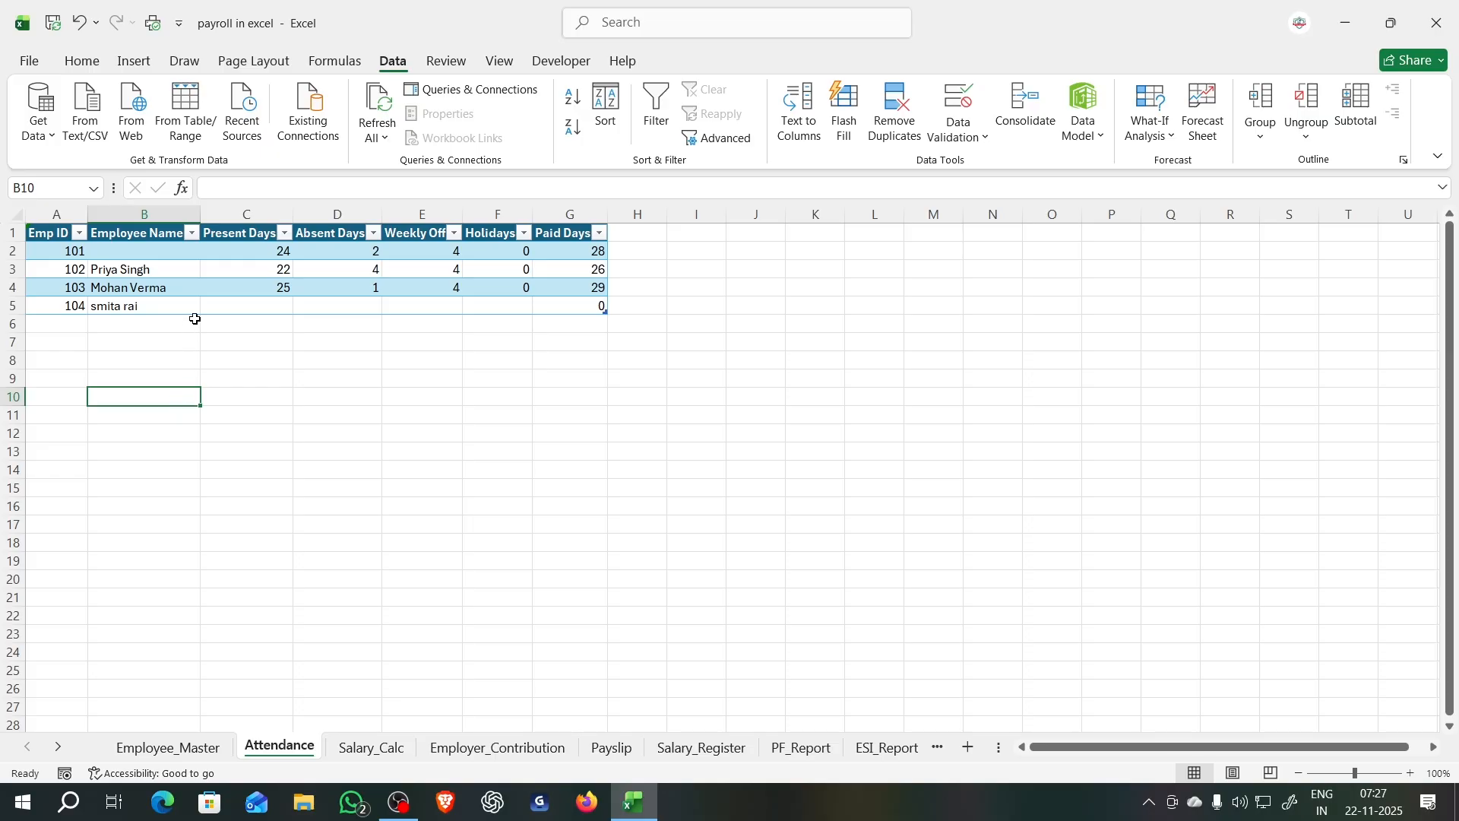
{"action": "left_click", "coordinate": [186, 251]}
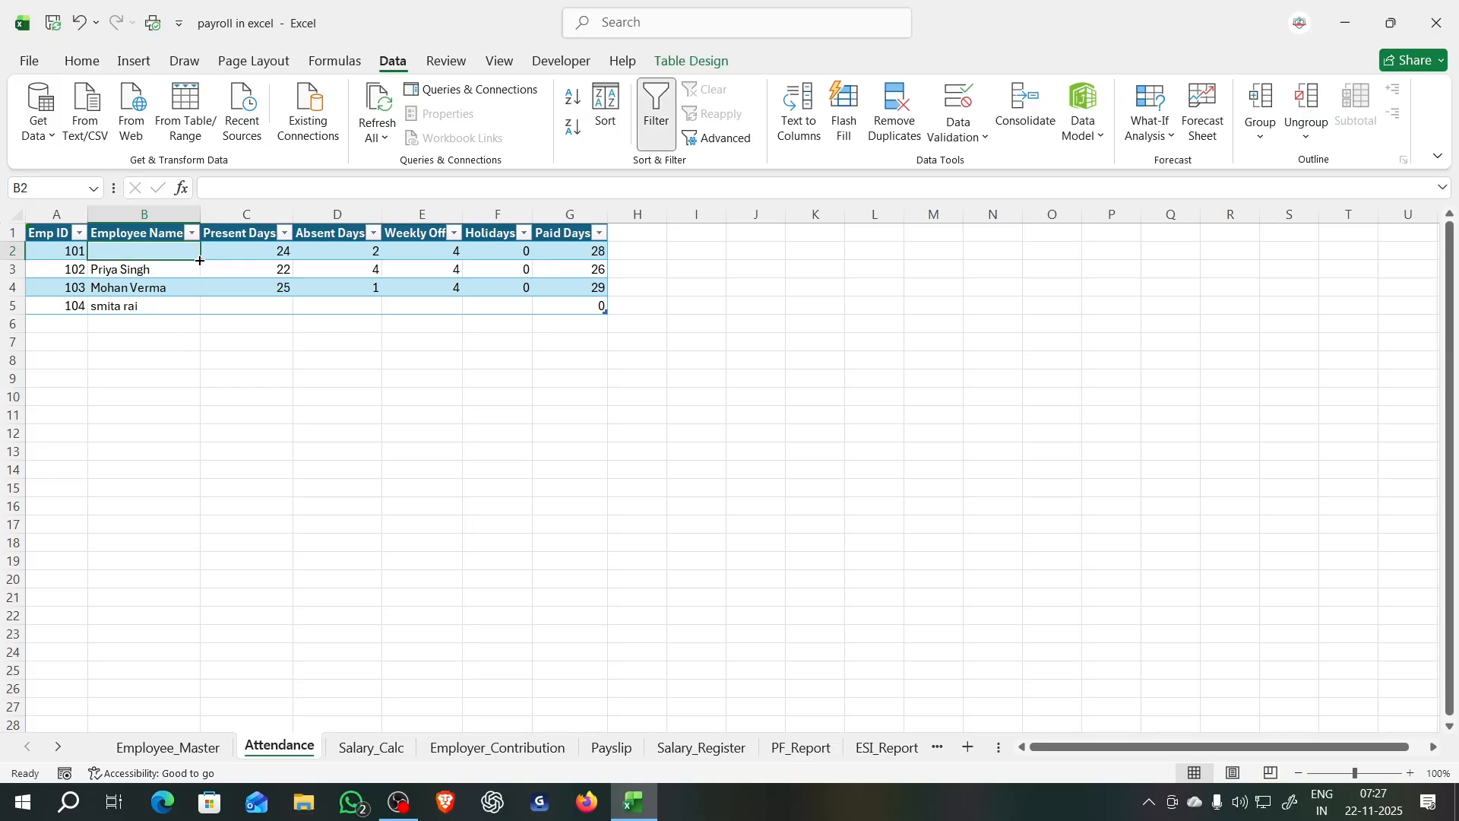
{"action": "left_click_drag", "start_coordinate": [200, 260], "coordinate": [203, 318]}
{"action": "left_click", "coordinate": [230, 392]}
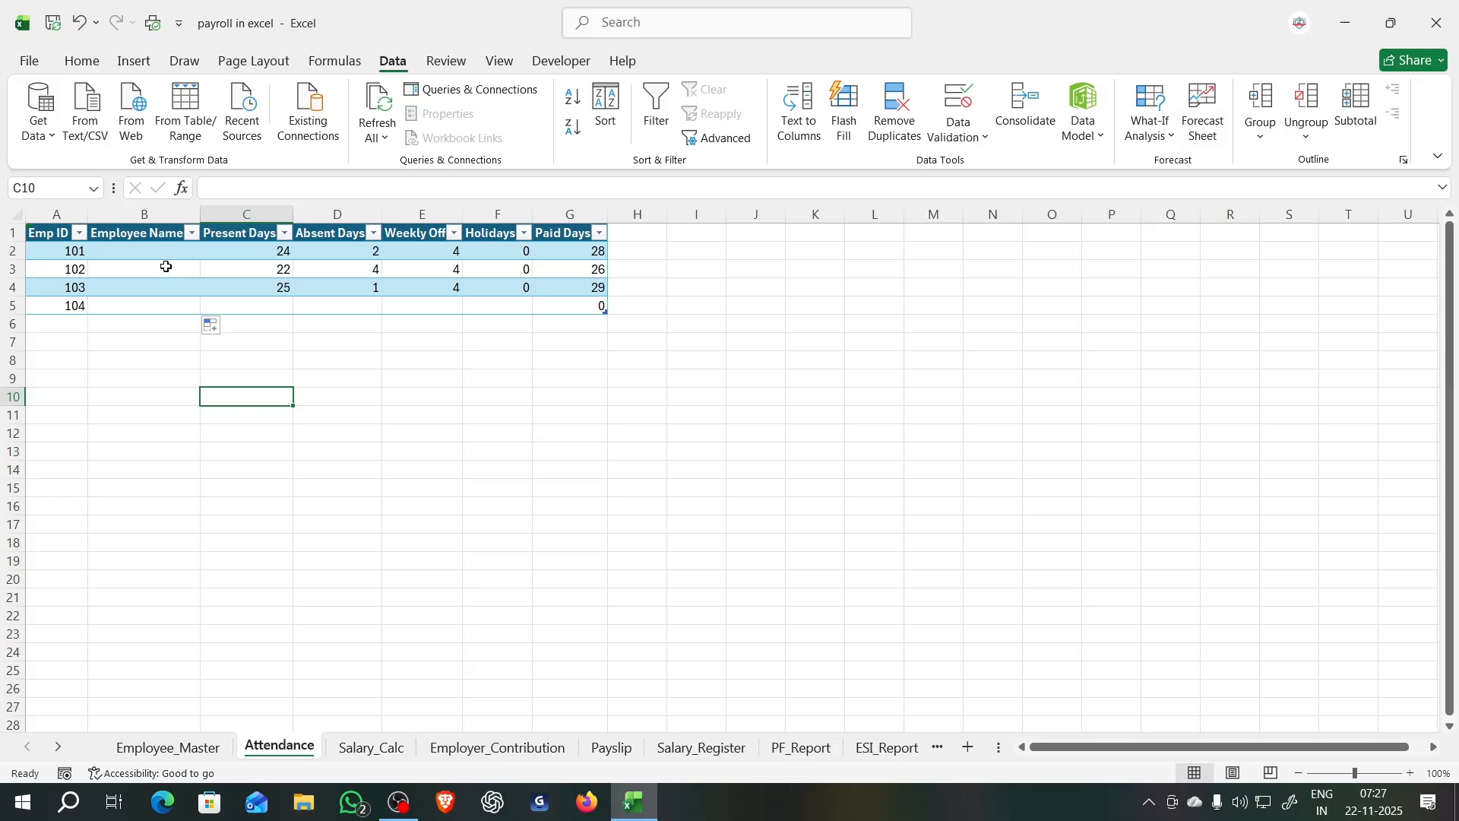
Step: Delete the employee name in cell B5 of the Employee_Master sheet and close the Accessibility Assistant
{"action": "left_click", "coordinate": [190, 771]}
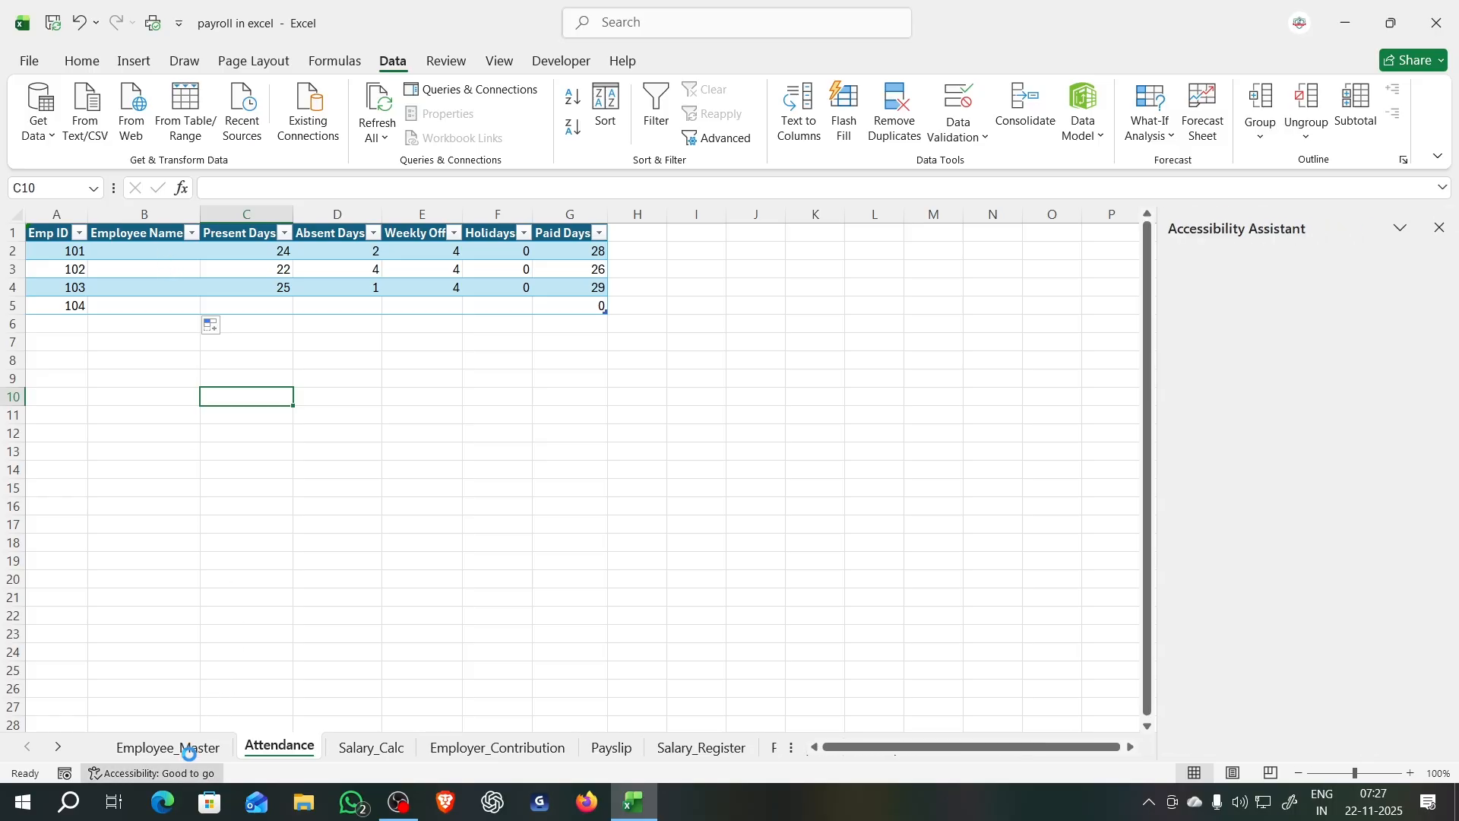
{"action": "left_click", "coordinate": [189, 748]}
{"action": "left_click", "coordinate": [161, 305]}
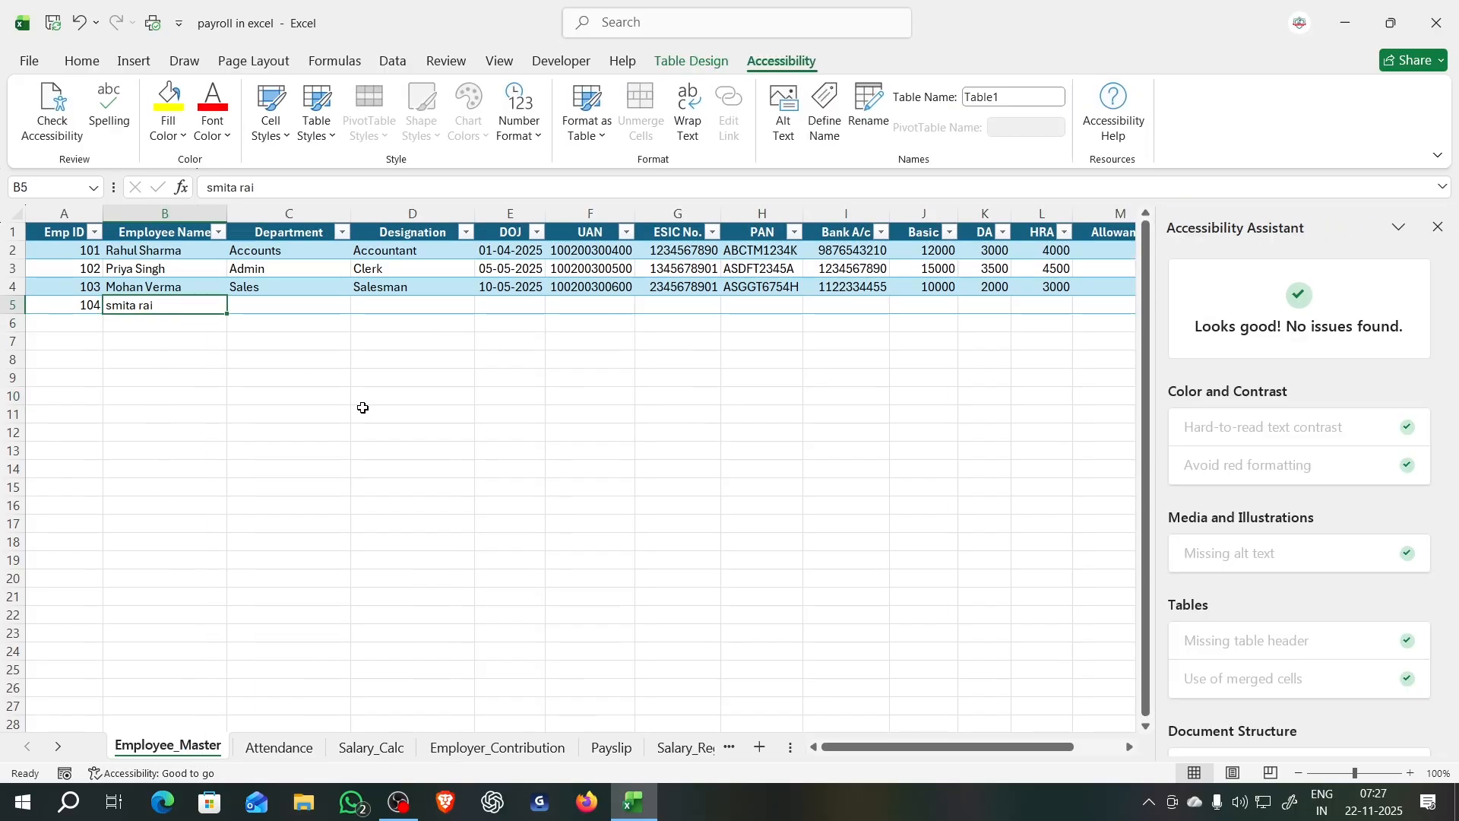
{"action": "key", "text": "Delete"}
{"action": "left_click", "coordinate": [514, 431]}
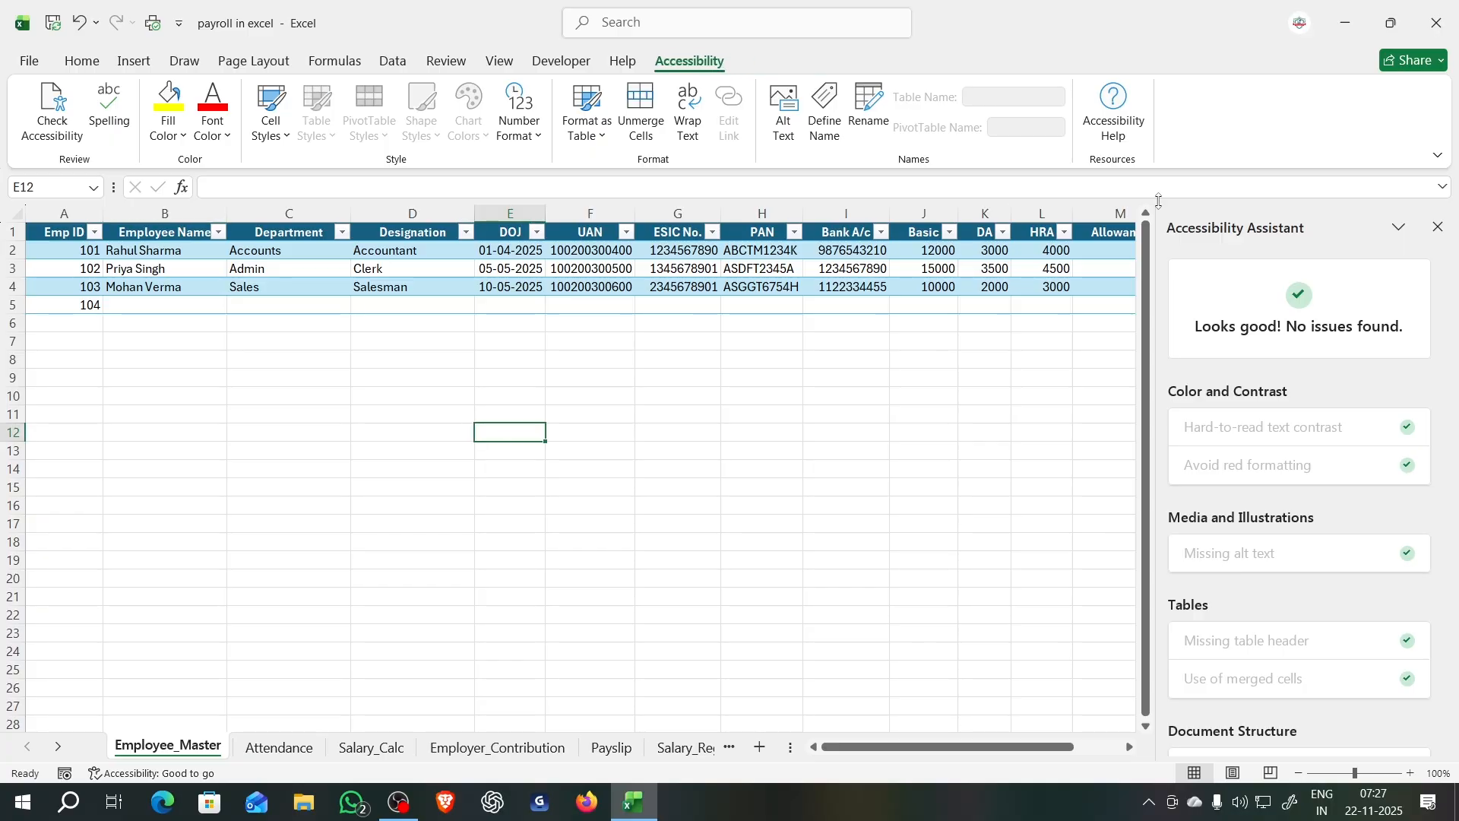
{"action": "left_click", "coordinate": [1437, 227]}
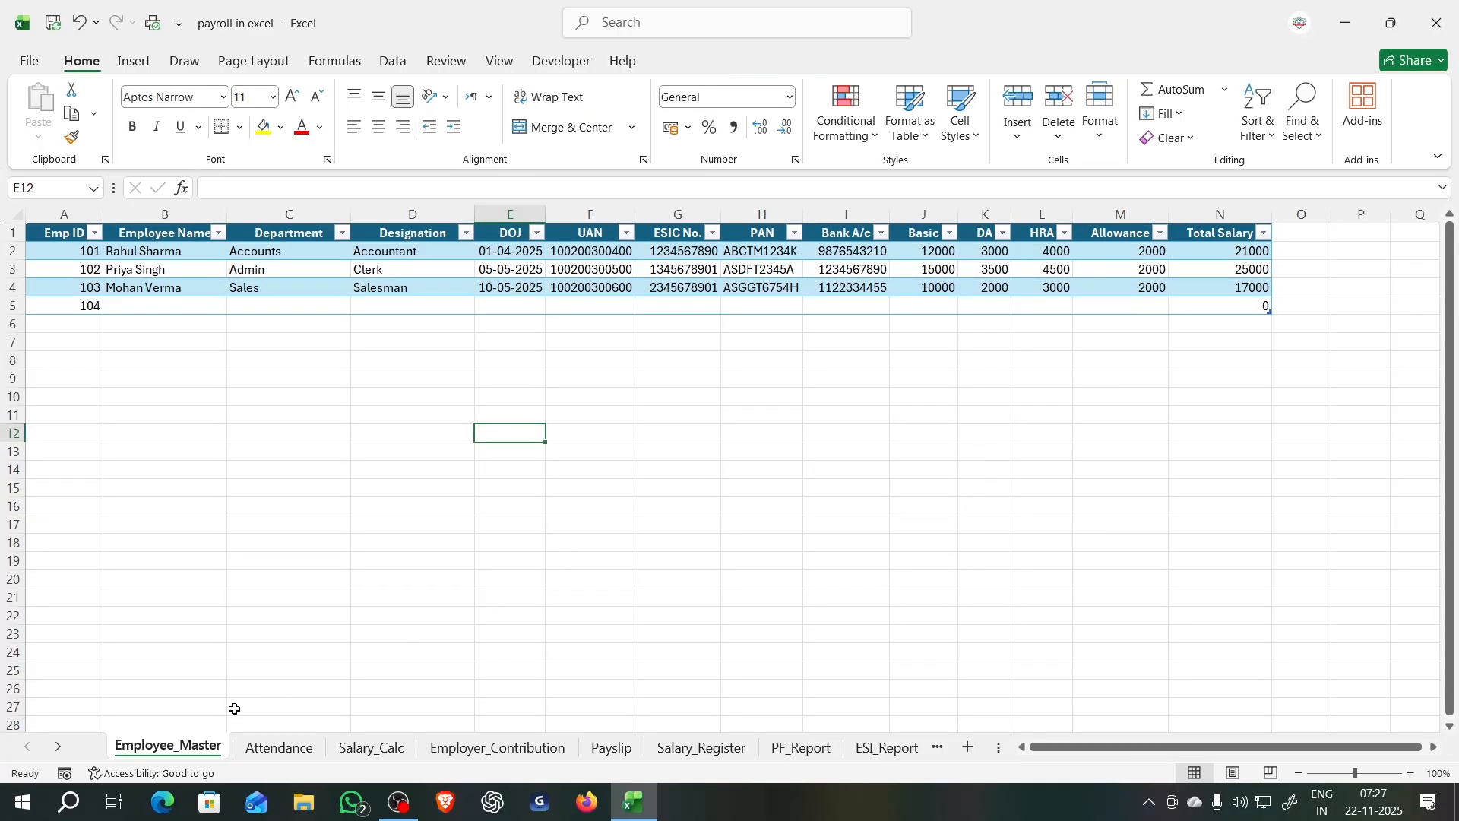
Step: Start an XLOOKUP formula in cell B2 of the Attendance sheet with the same row's Emp ID as the lookup value
{"action": "left_click", "coordinate": [265, 749]}
{"action": "left_click", "coordinate": [141, 250]}
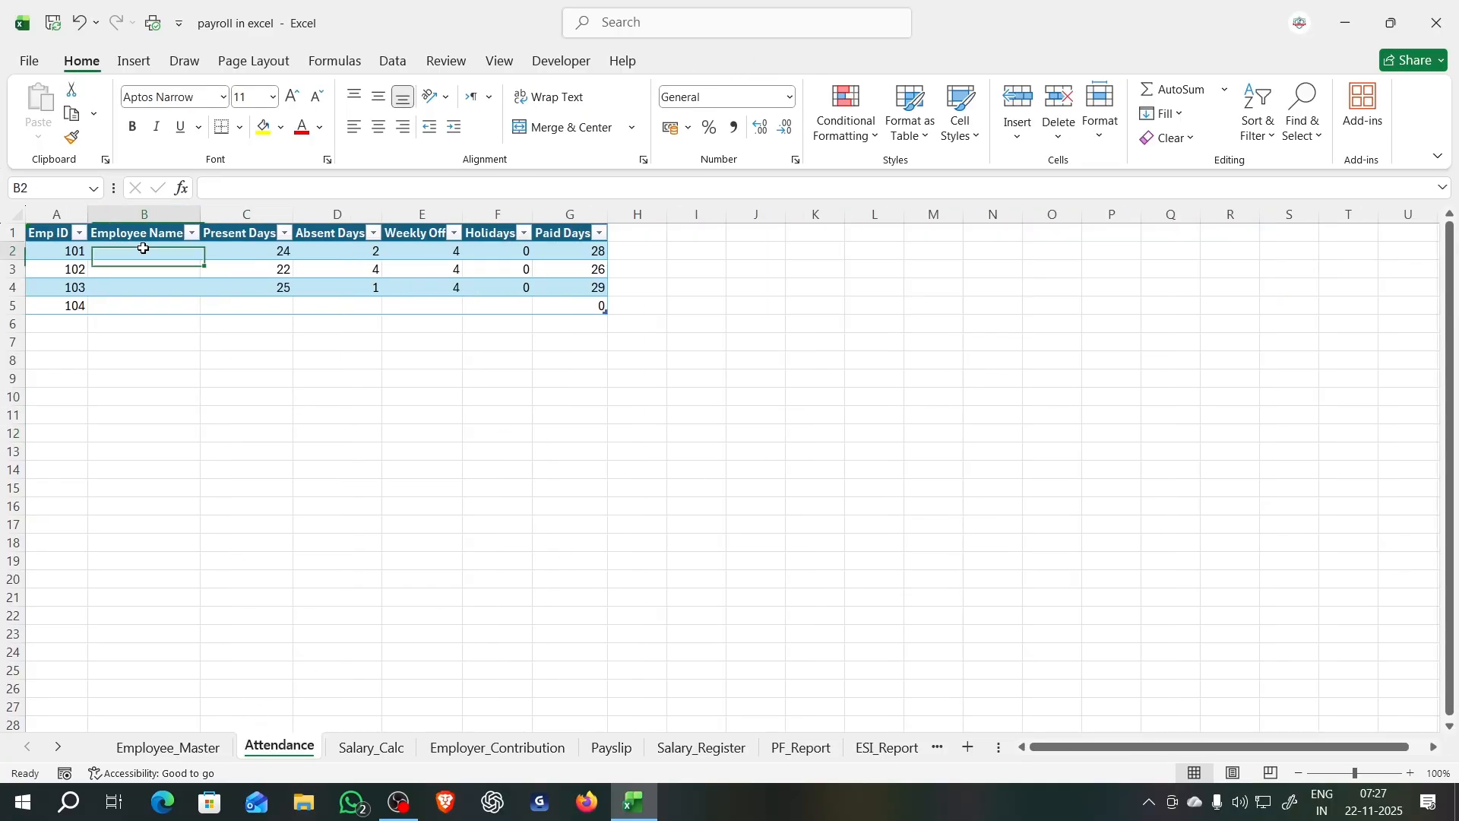
{"action": "type", "text": "="}
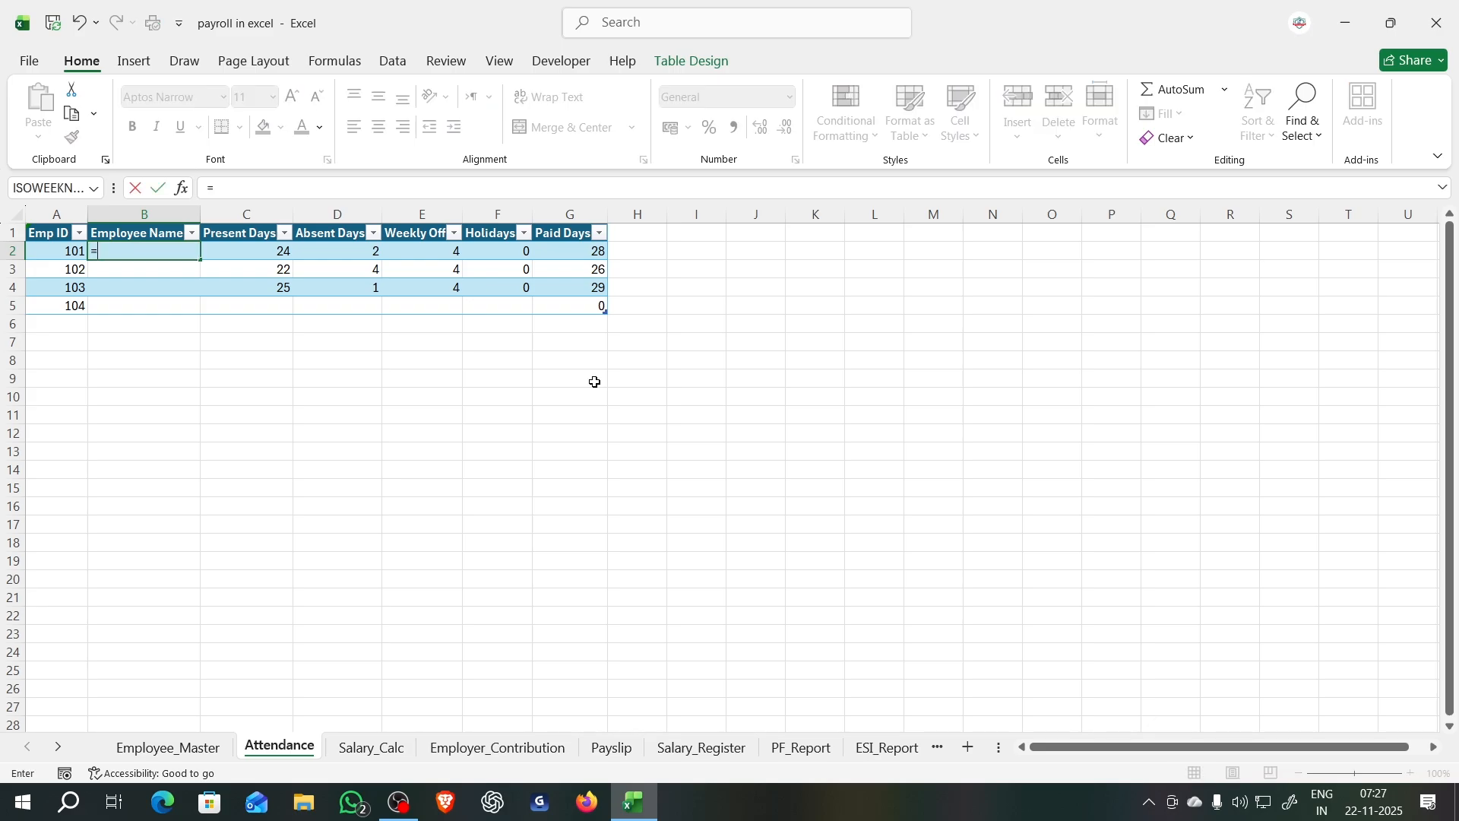
{"action": "type", "text": "xl"}
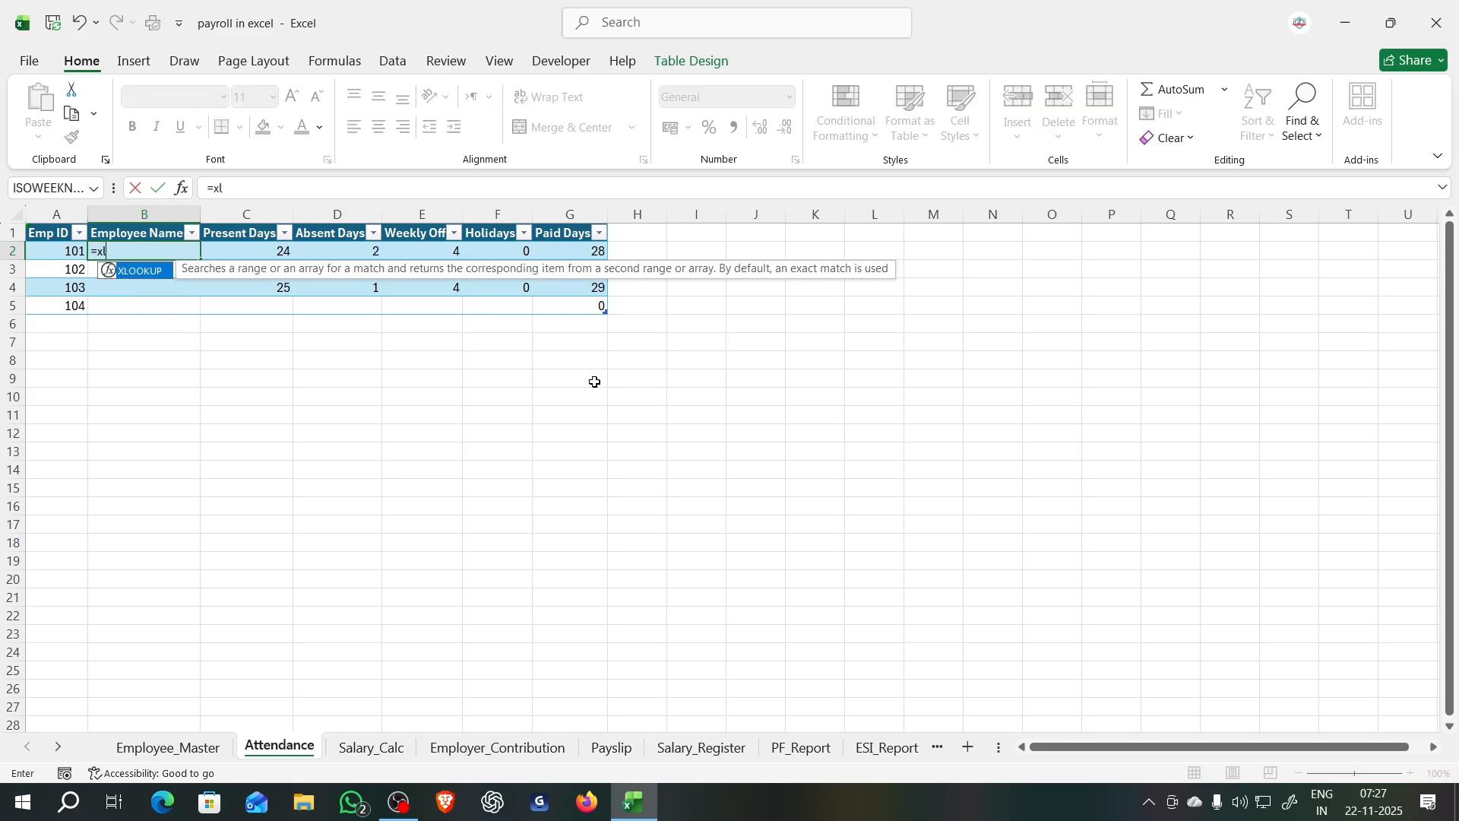
{"action": "key", "text": "Tab"}
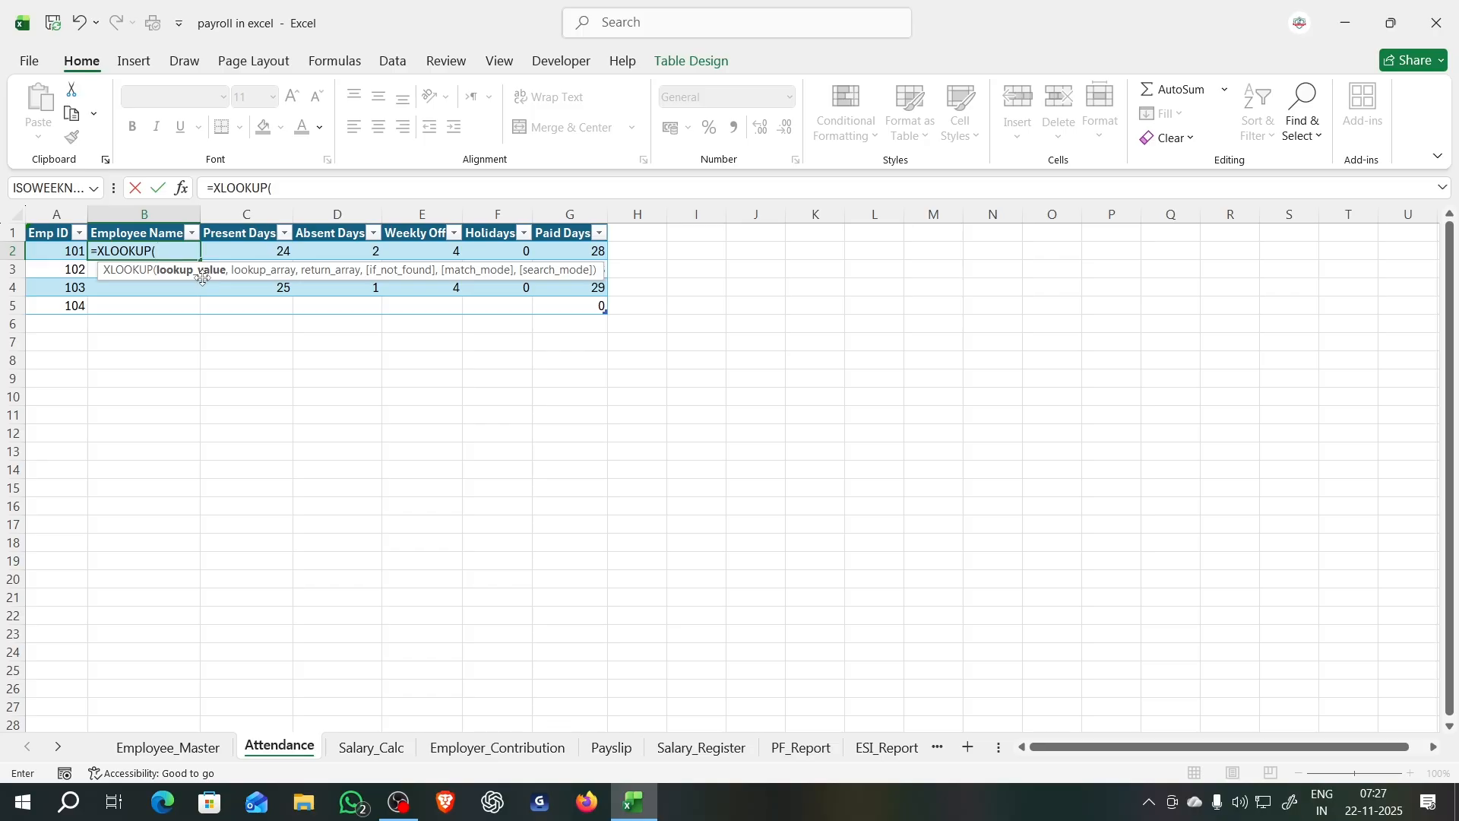
{"action": "left_click", "coordinate": [72, 251]}
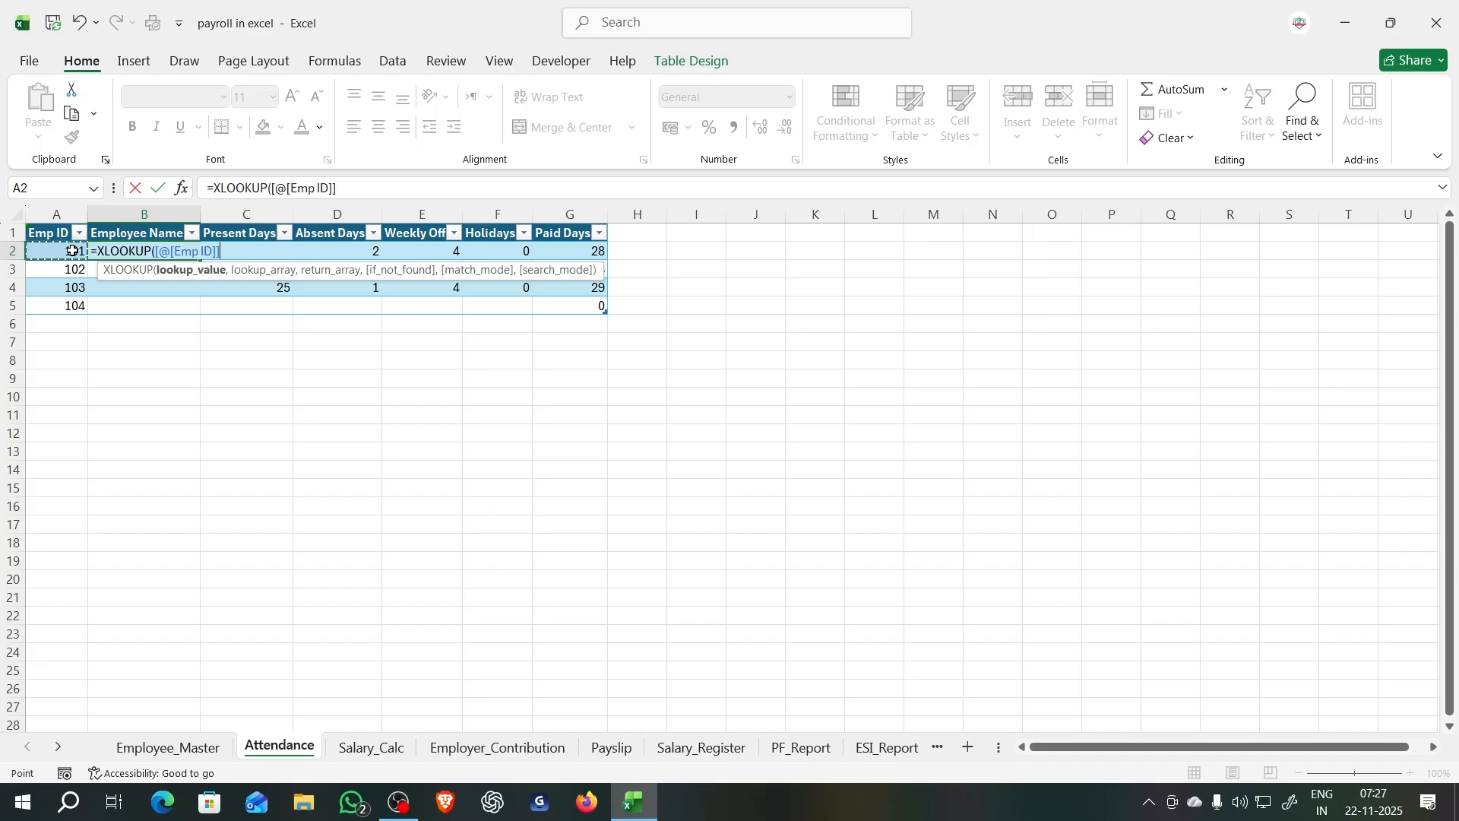
{"action": "type", "text": ","}
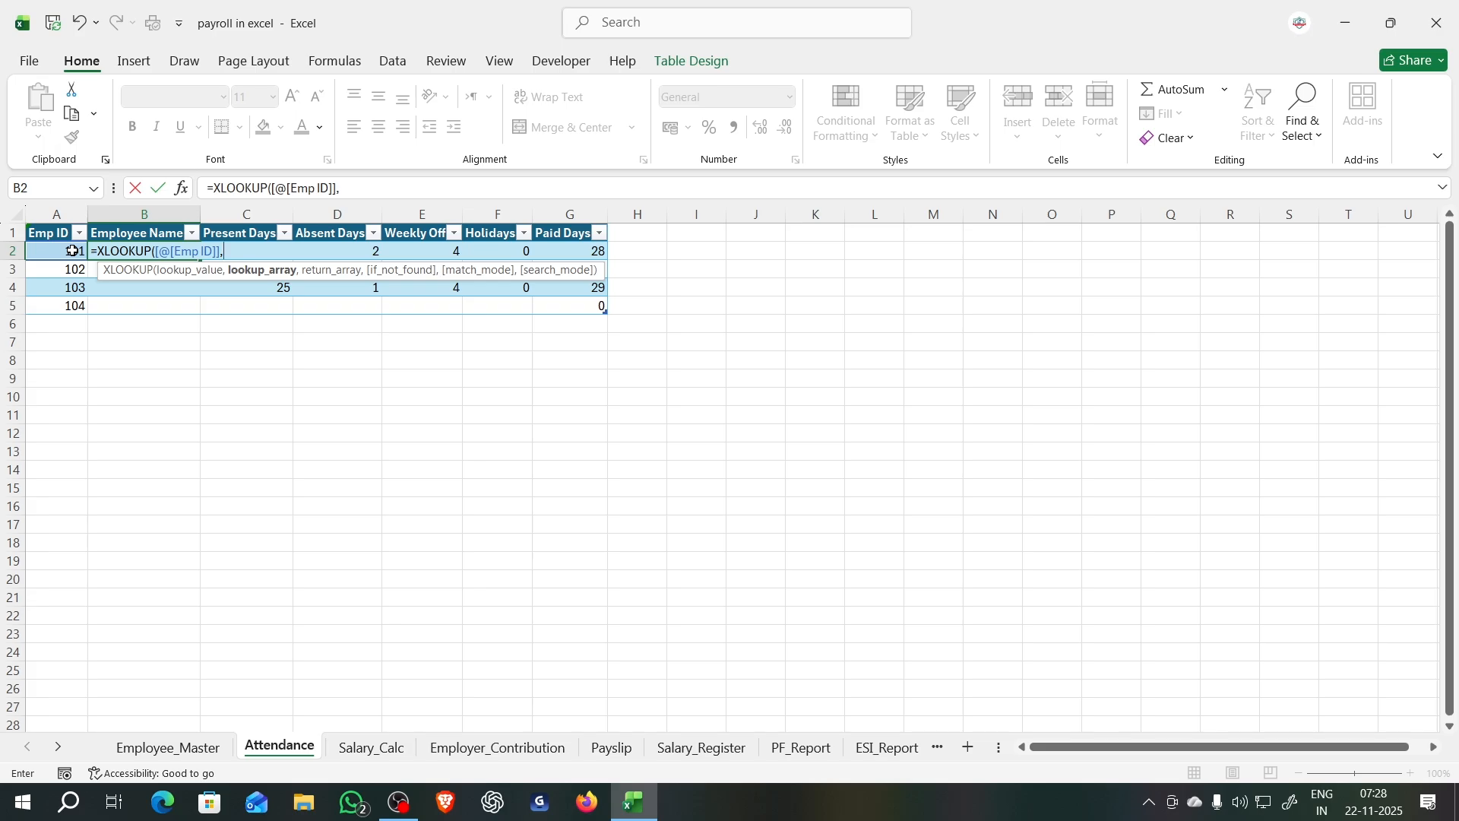
Step: Give the XLOOKUP Employee_Master column A as lookup array, column B as return array and "EMPLOYEE NOT FOUND" as the if-not-found text
{"action": "left_click", "coordinate": [188, 747]}
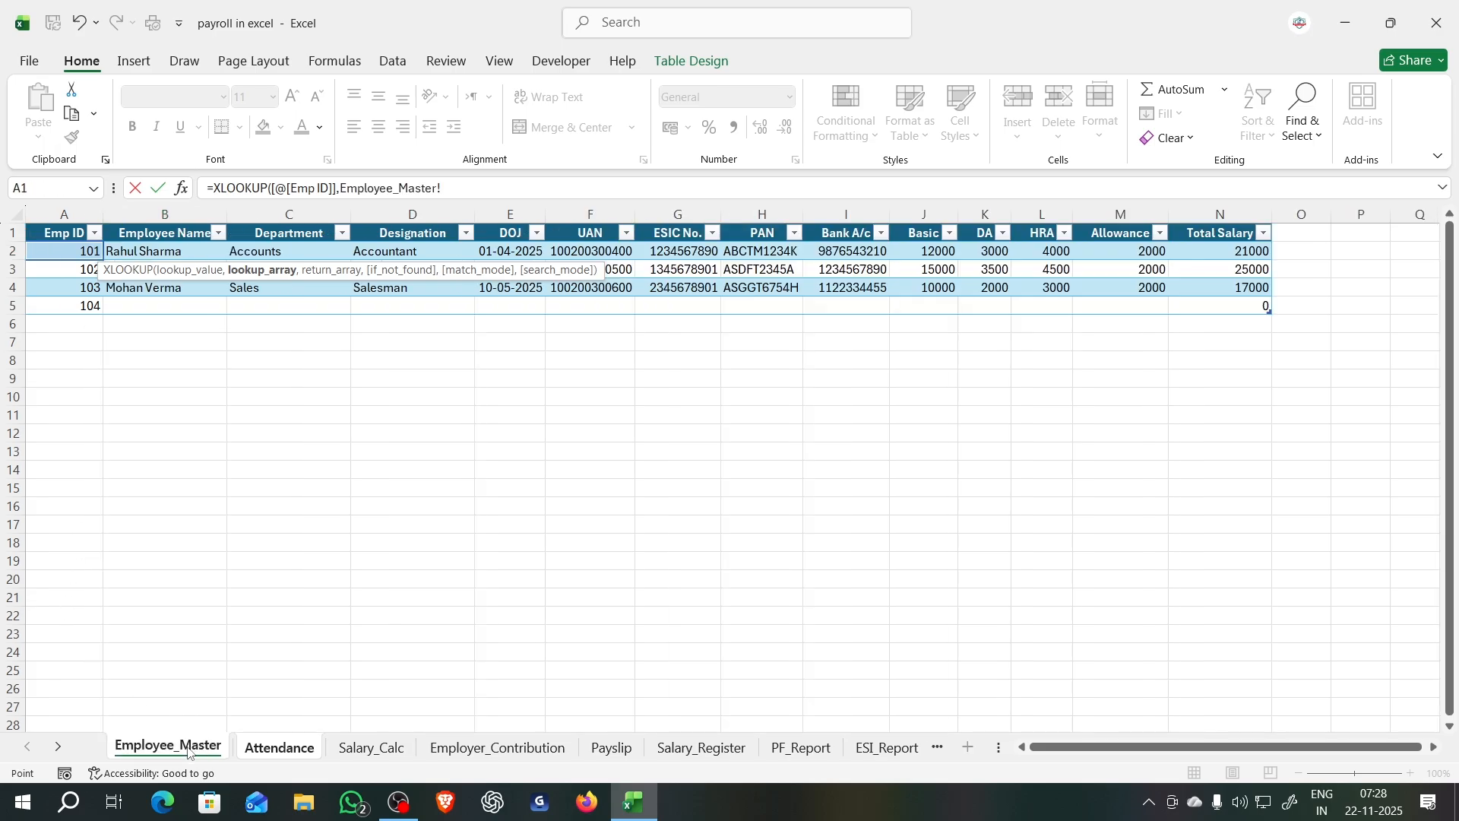
{"action": "left_click", "coordinate": [68, 212]}
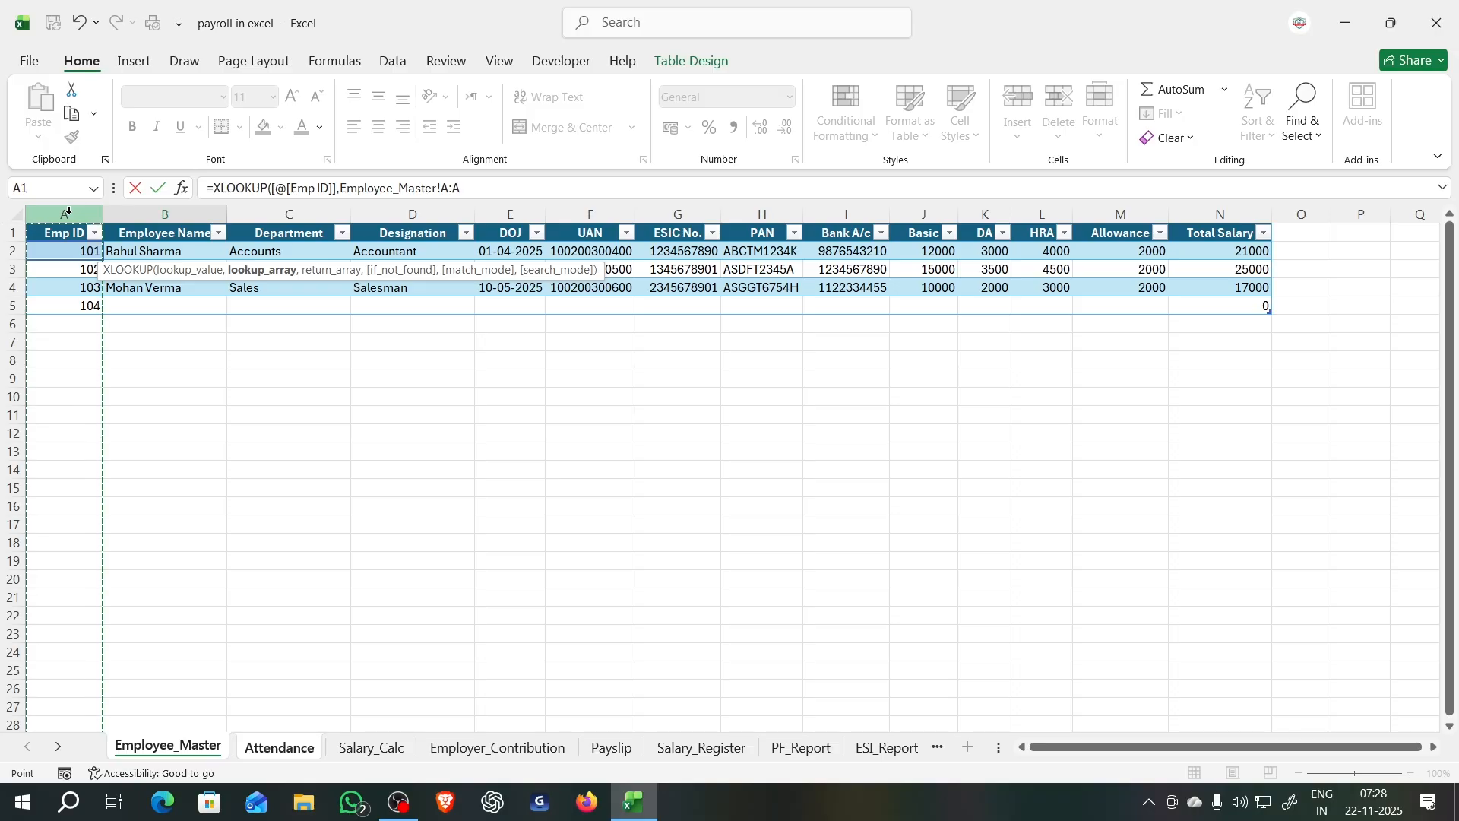
{"action": "type", "text": ","}
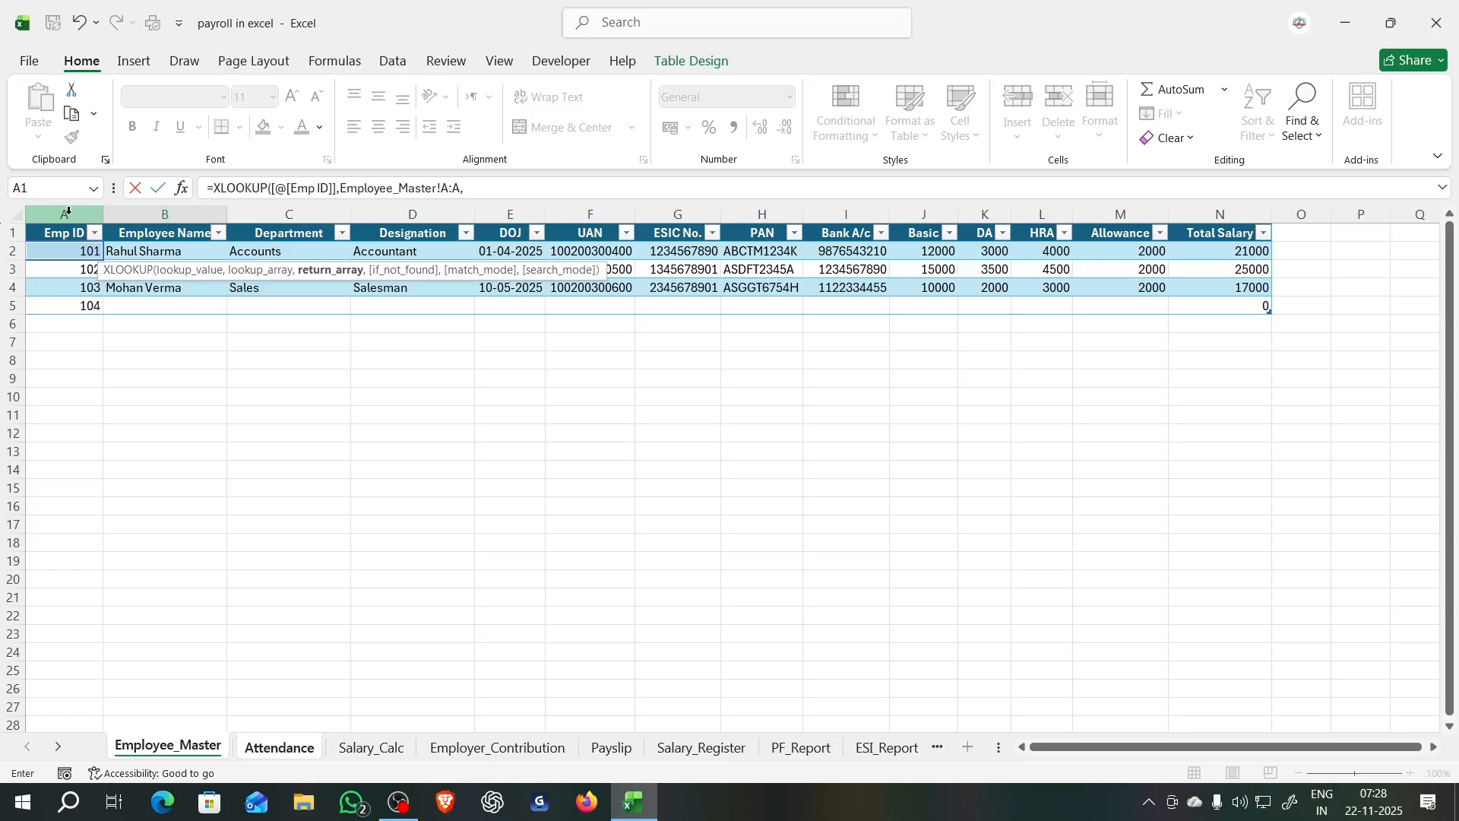
{"action": "left_click", "coordinate": [185, 212]}
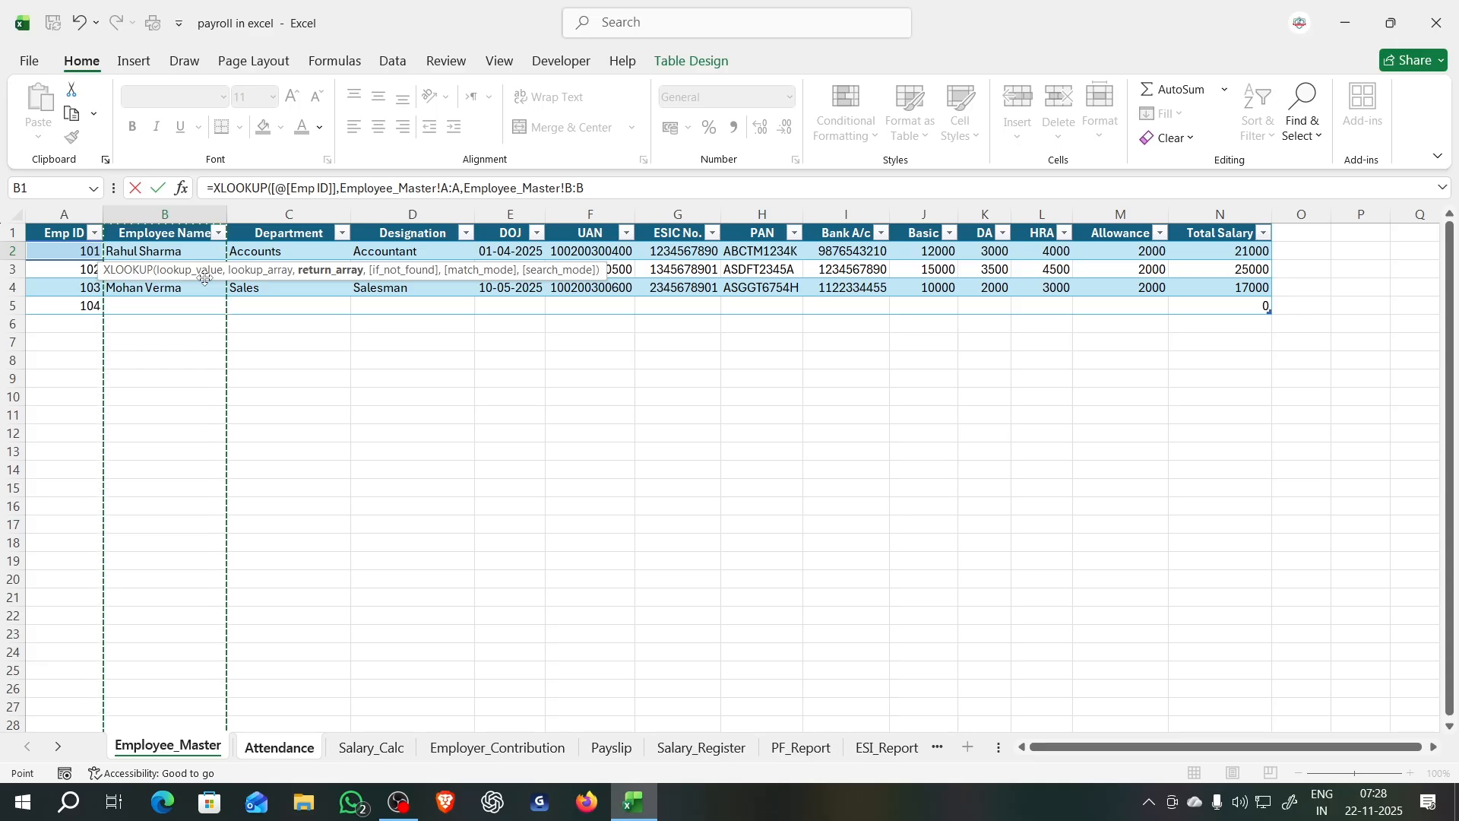
{"action": "left_click", "coordinate": [614, 187]}
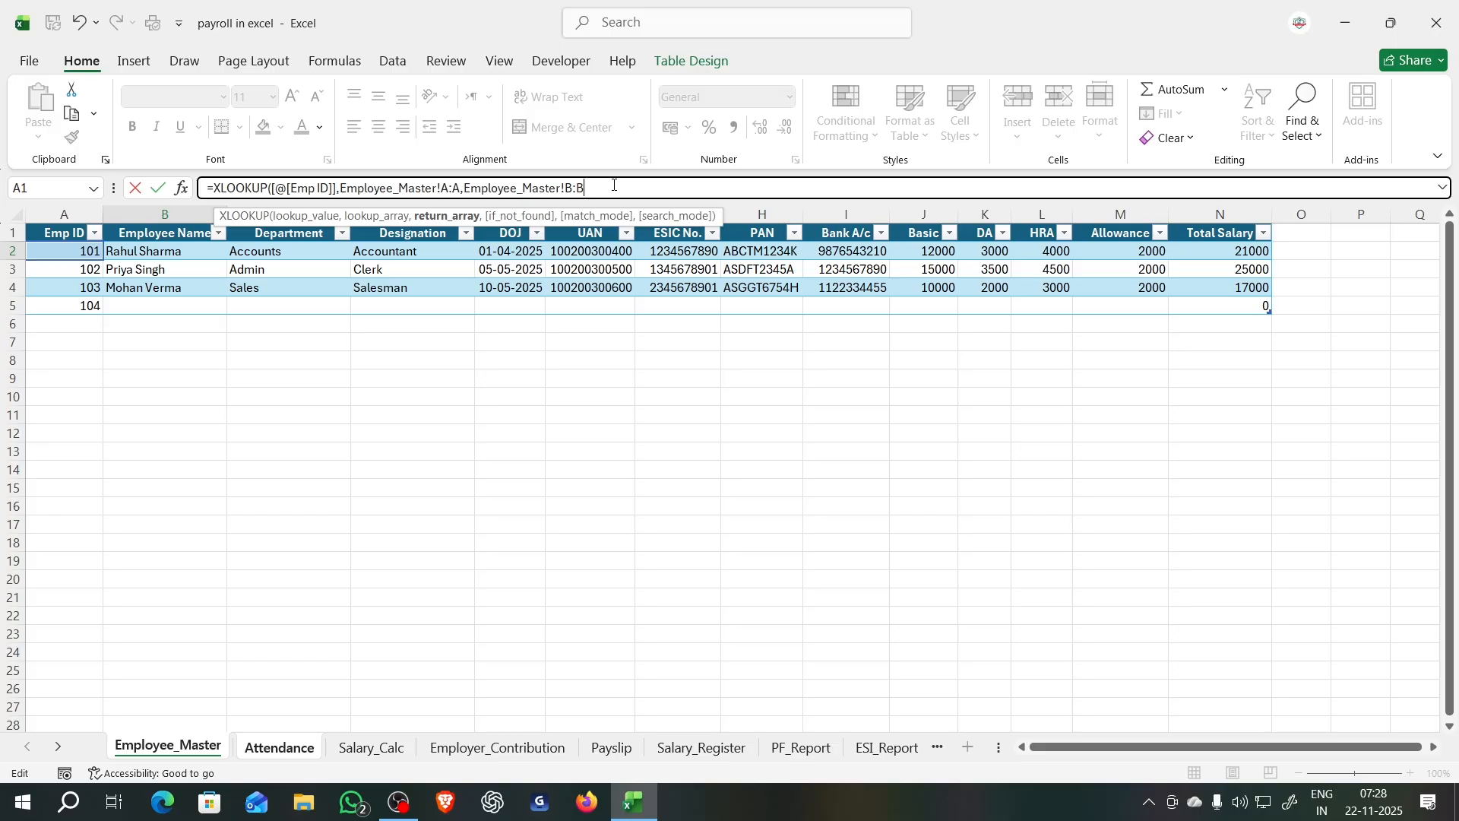
{"action": "type", "text": ","}
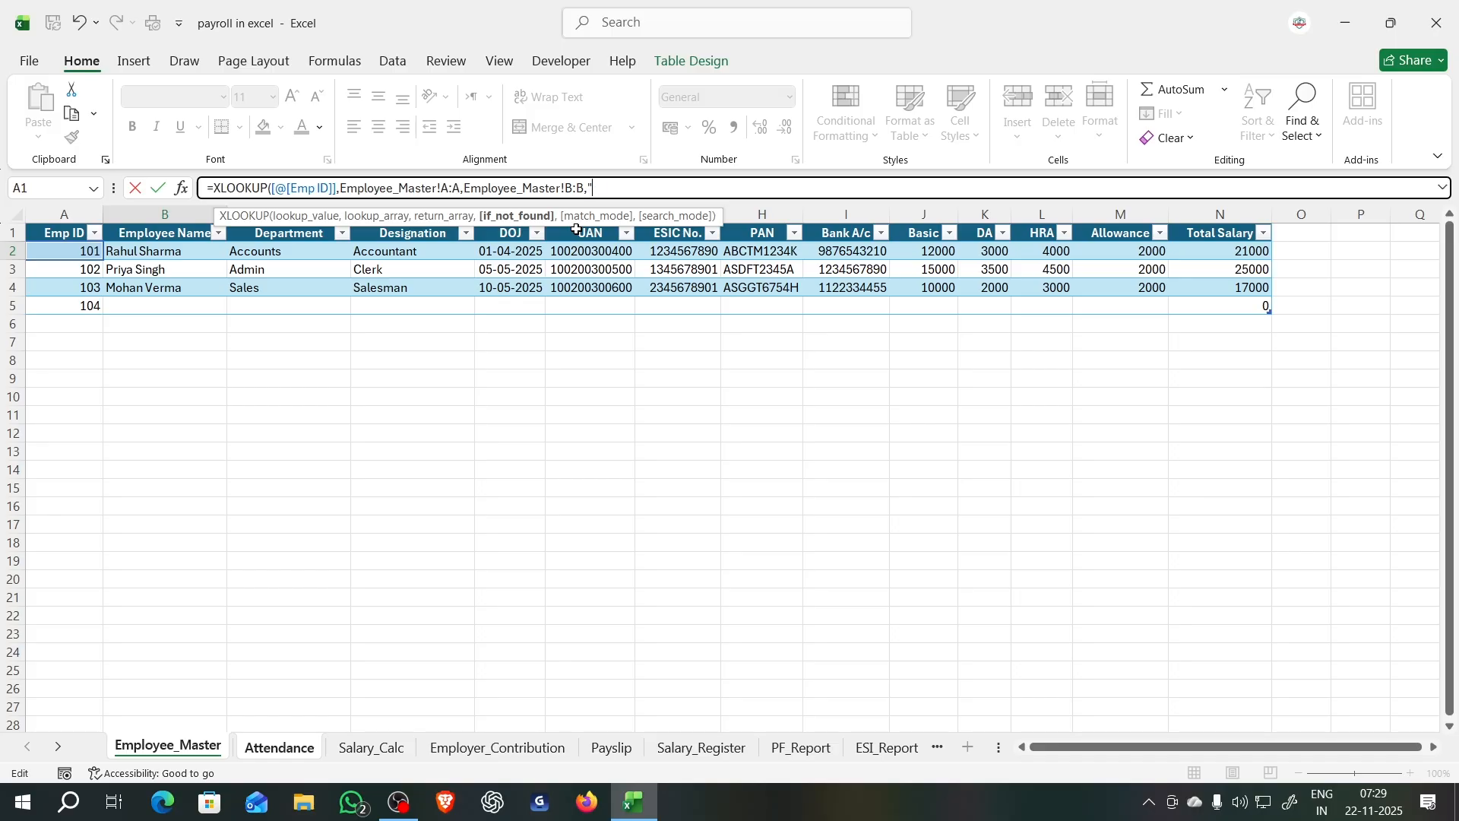
{"action": "type", "text": "EMPLOYEE NOT FOUND\""}
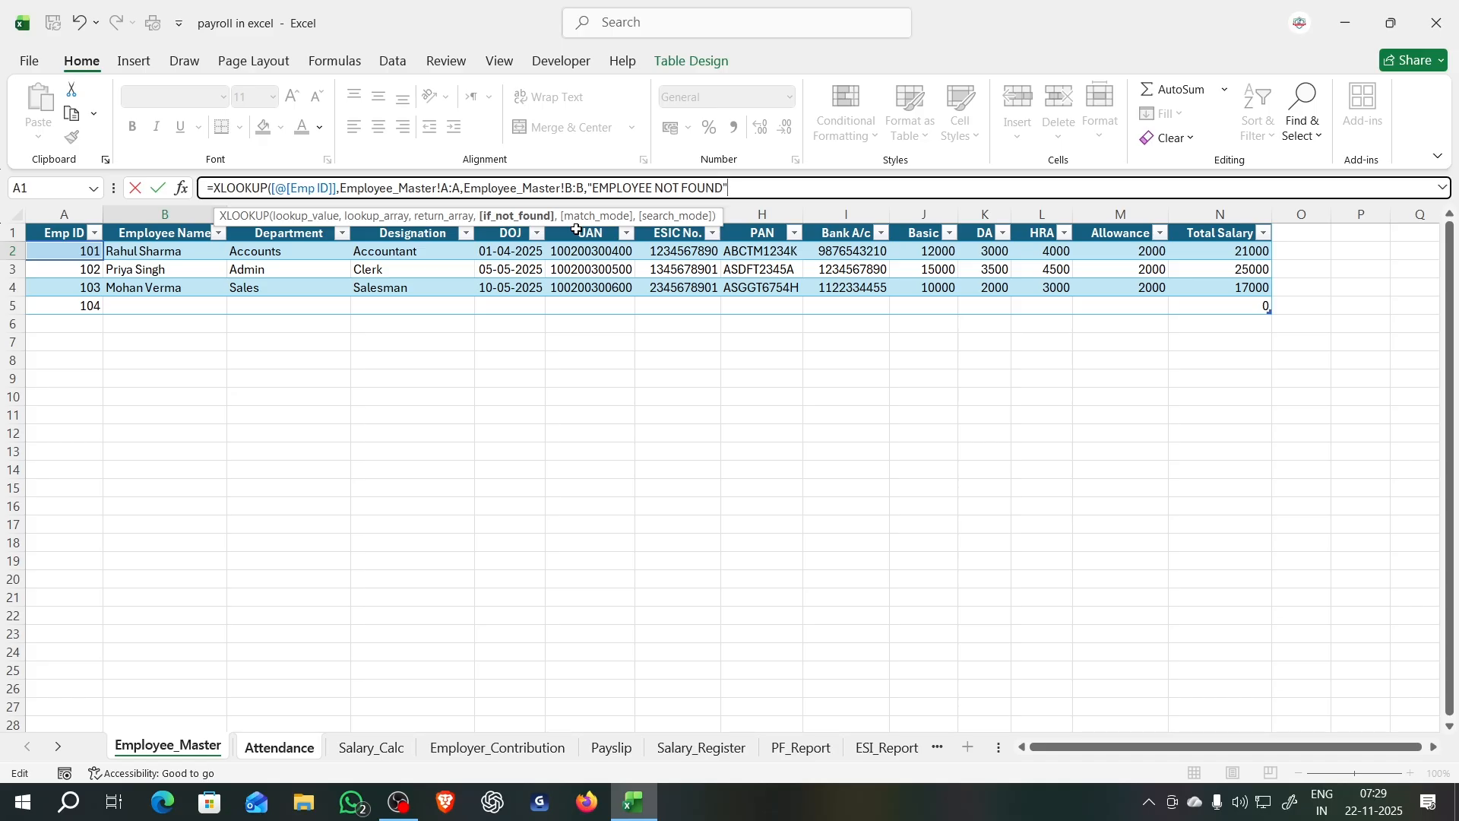
Step: Try to complete the XLOOKUP formula with match mode 0, search mode 1 and a trailing comma
{"action": "type", "text": ","}
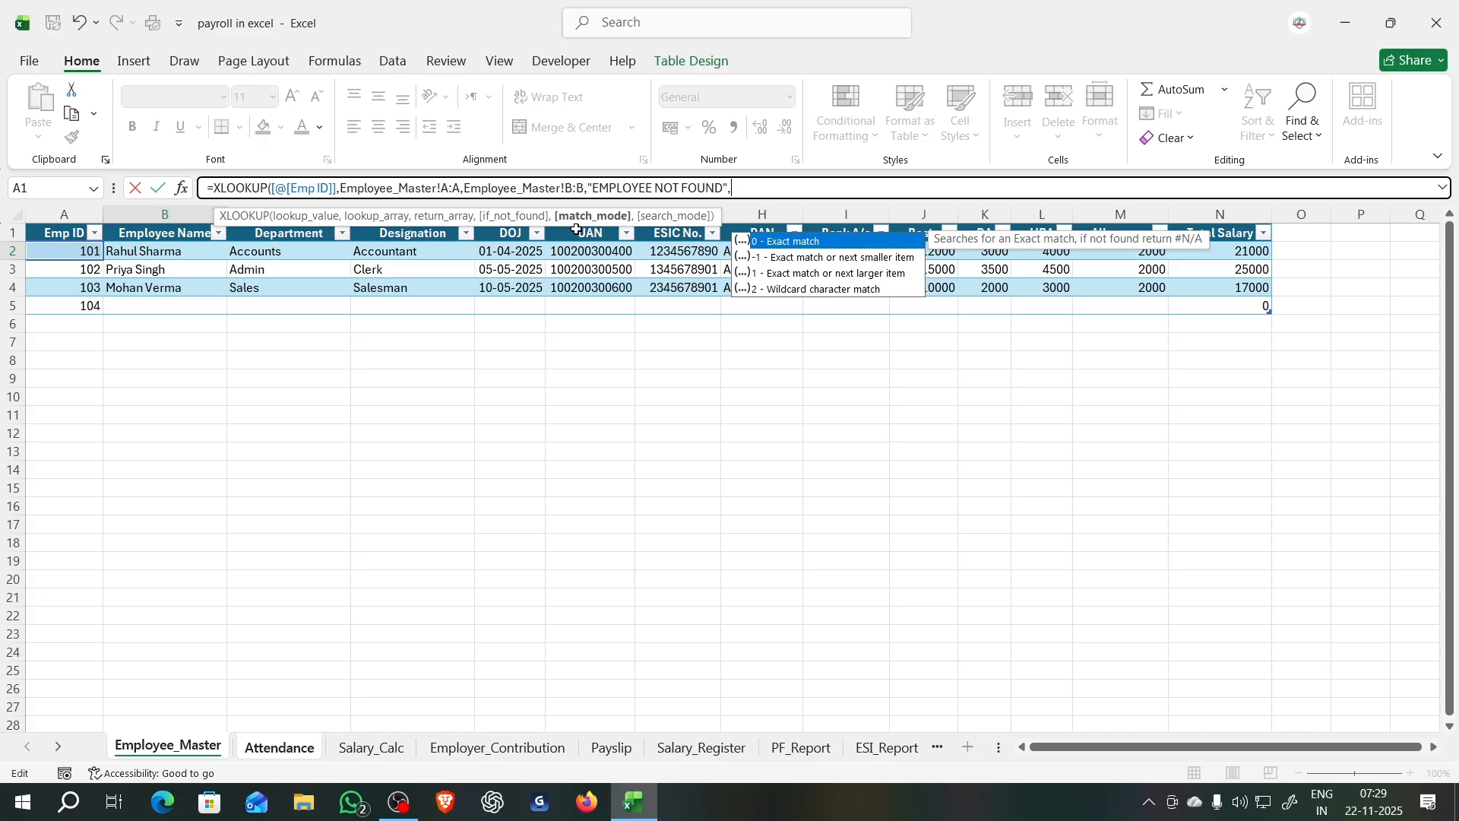
{"action": "type", "text": "0"}
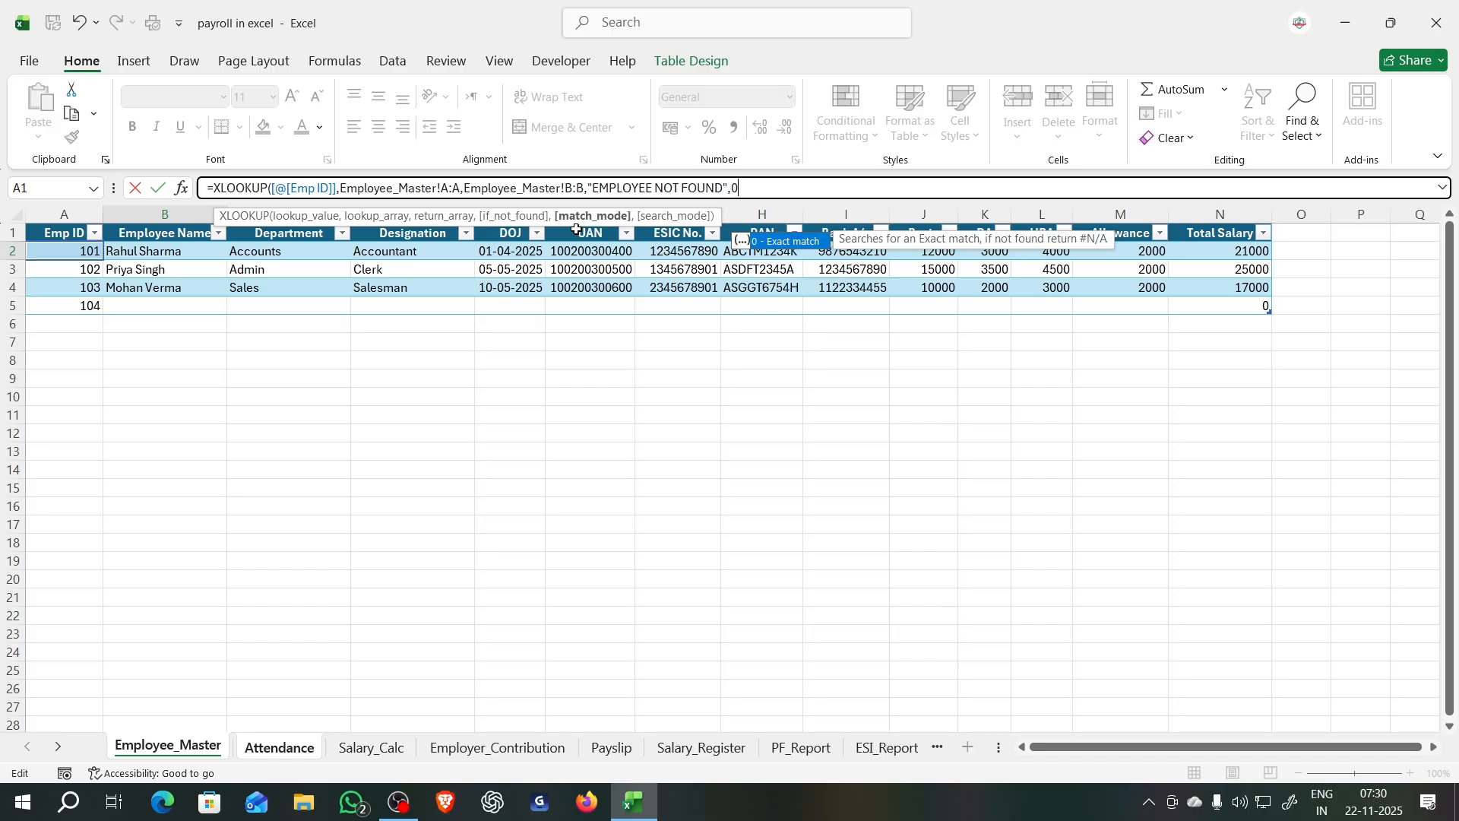
{"action": "type", "text": ","}
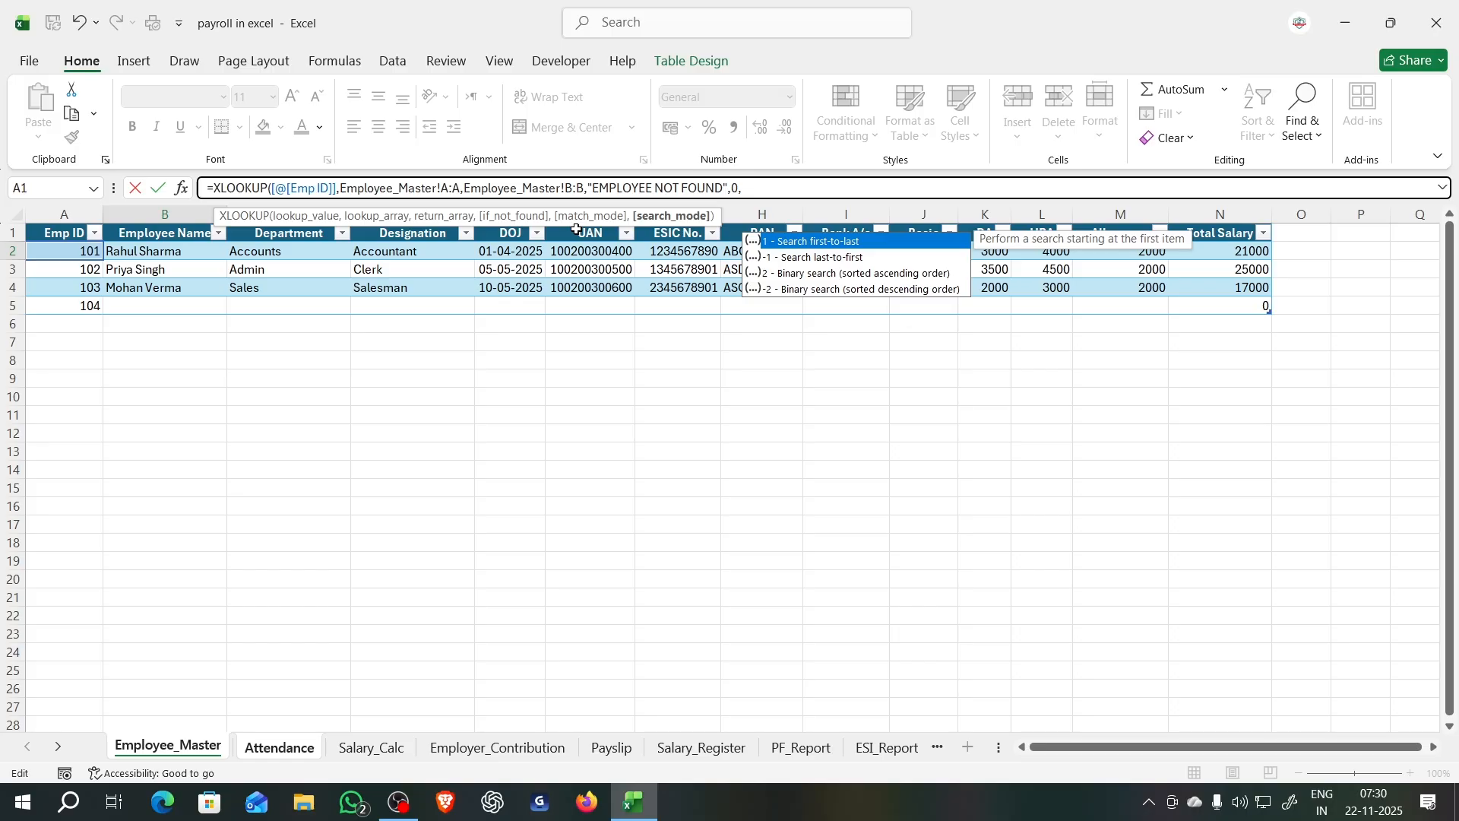
{"action": "type", "text": "1"}
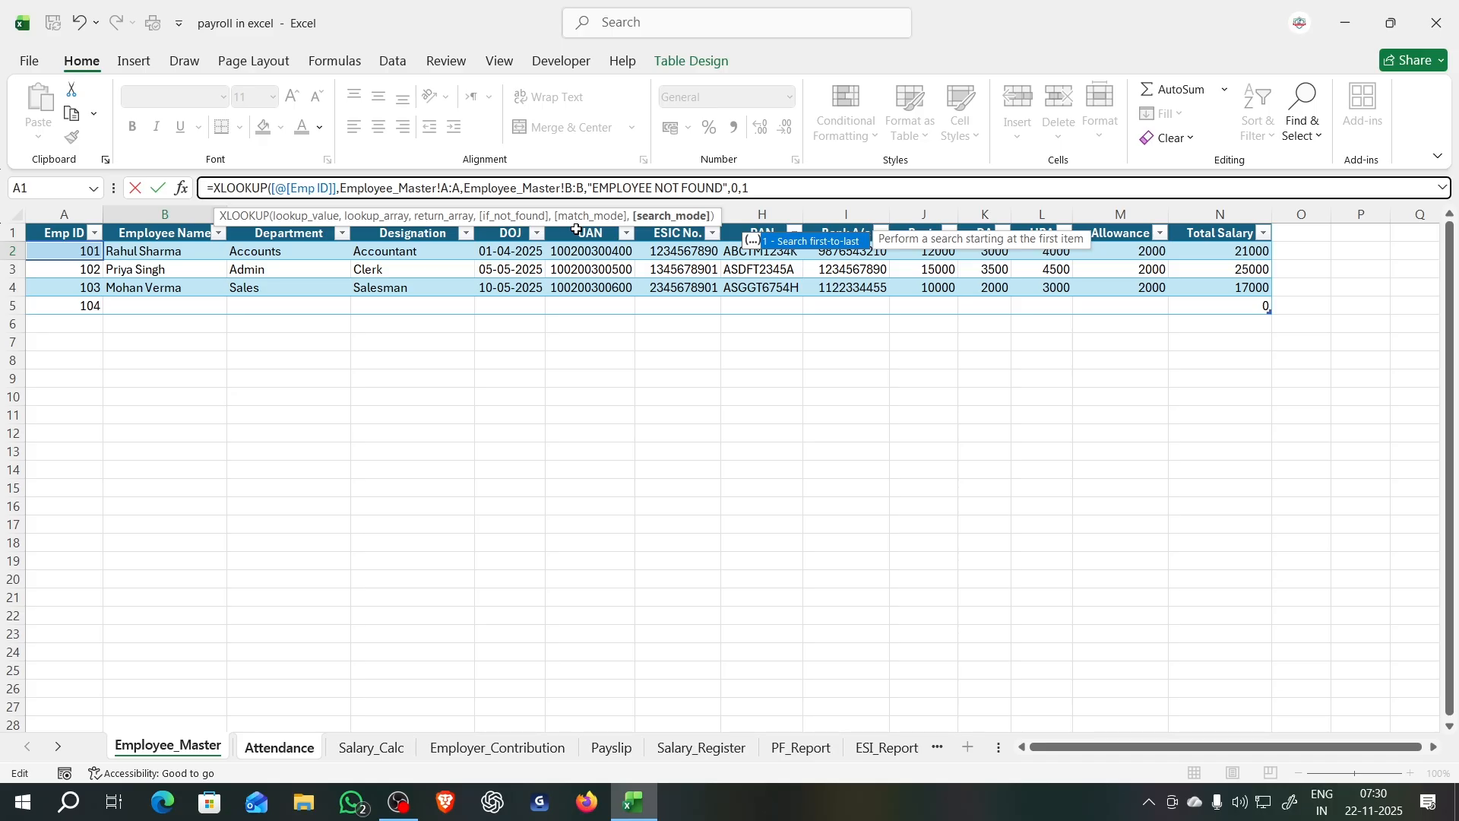
{"action": "type", "text": ","}
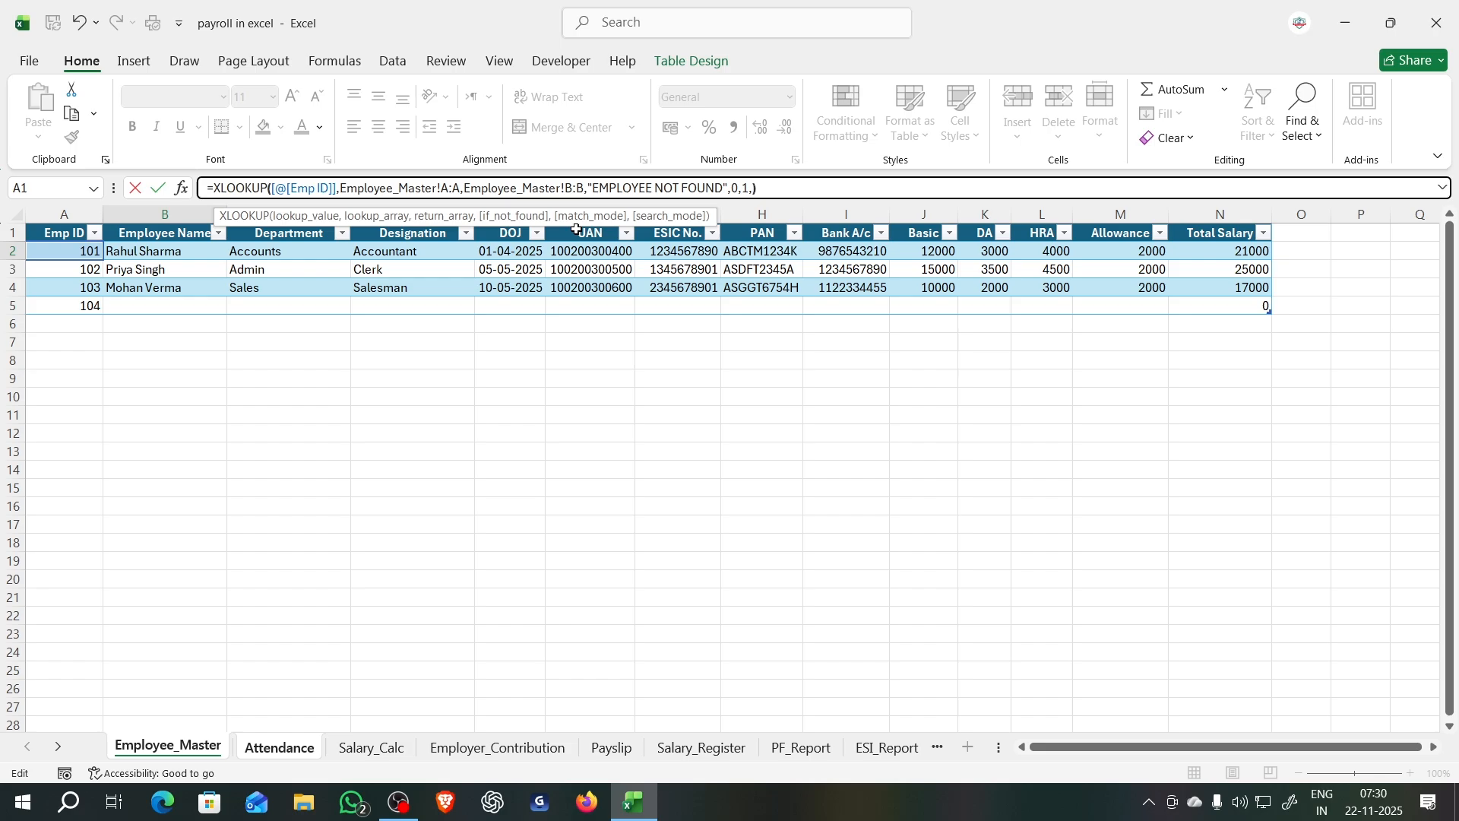
{"action": "key", "text": "Return"}
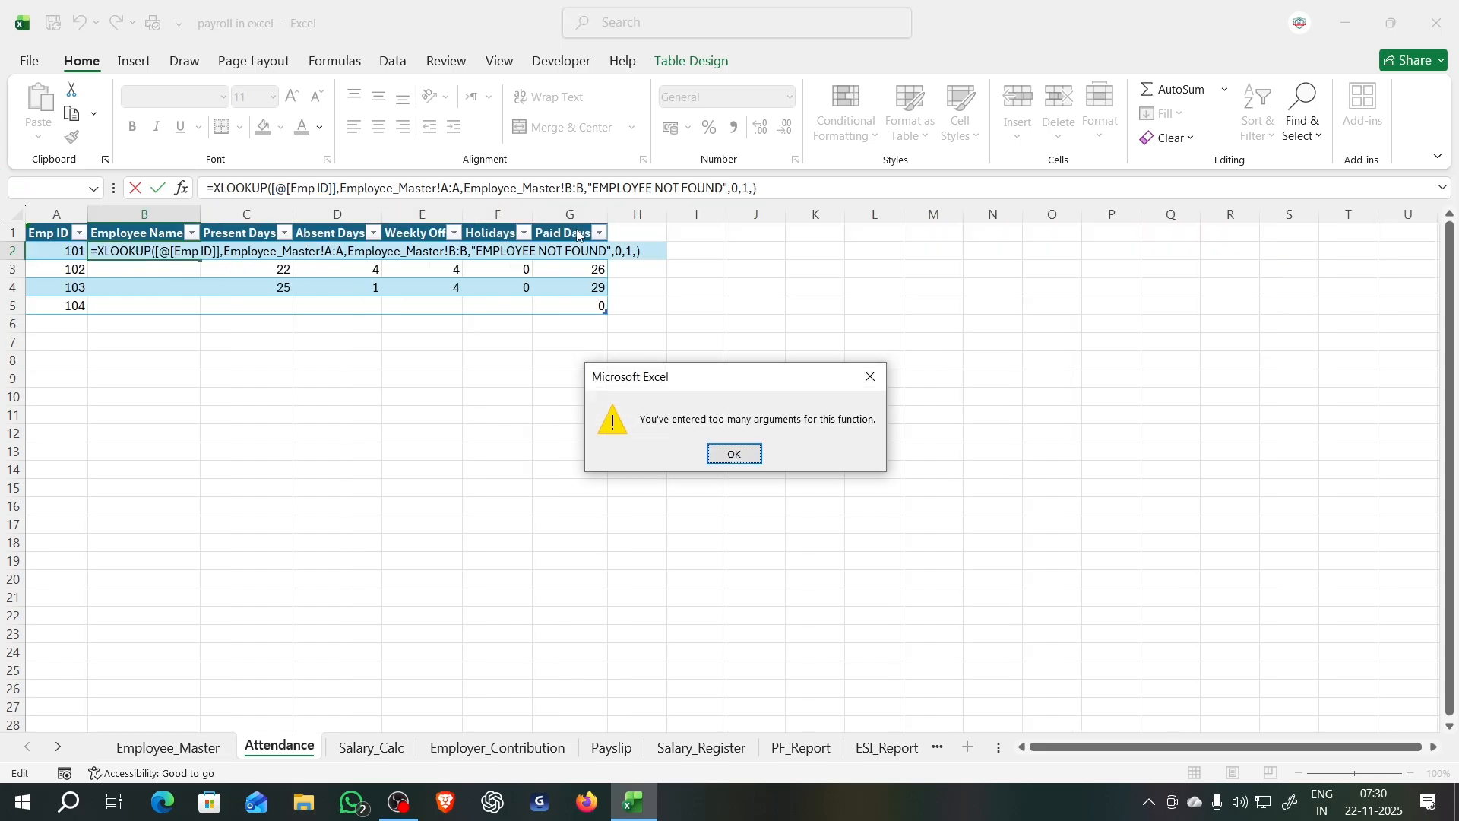
{"action": "key", "text": "Return"}
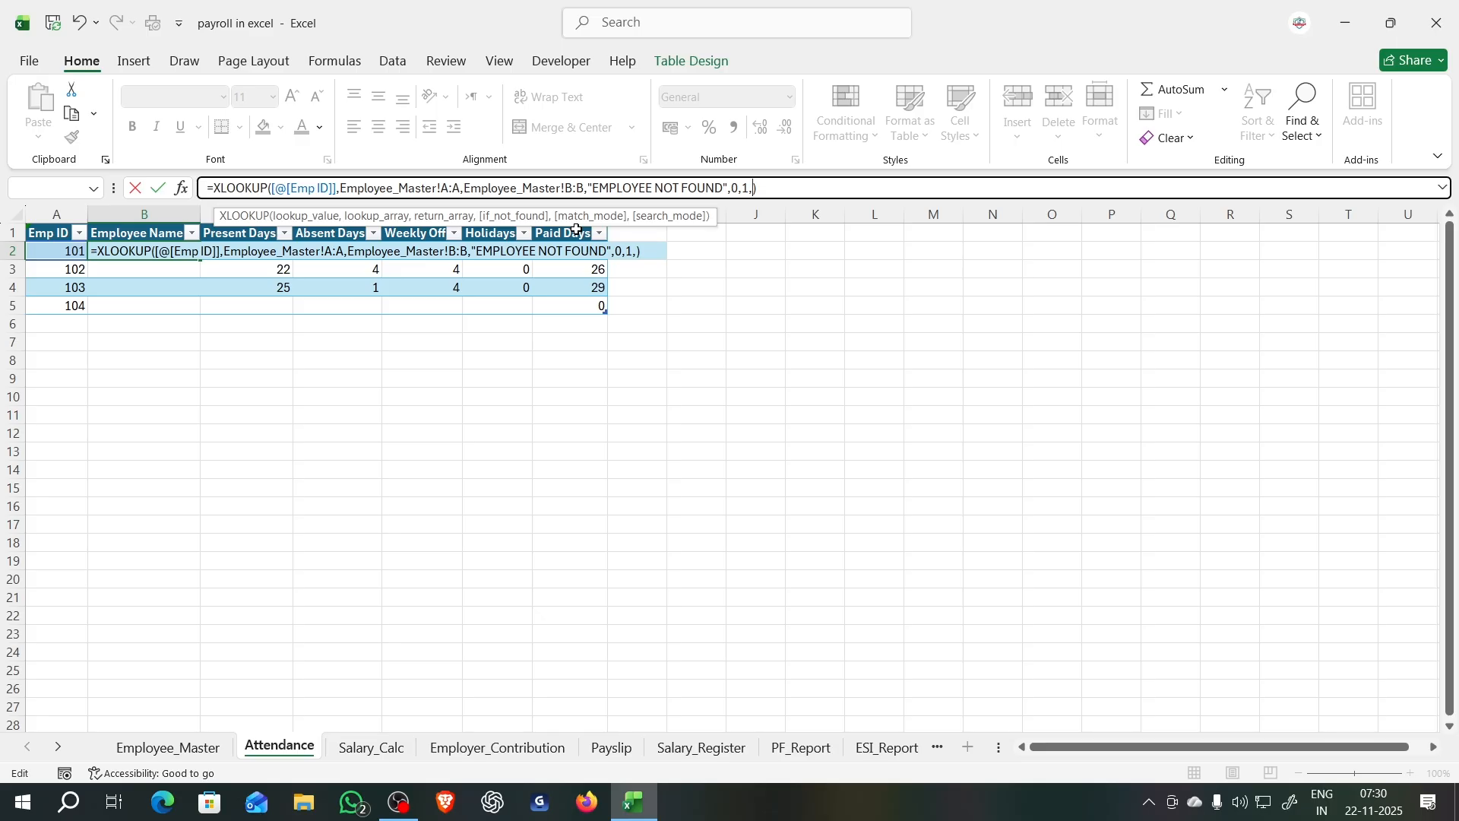
Step: Remove the match mode, search mode and trailing comma from the XLOOKUP formula, and enter it in the Employee Name column
{"action": "left_click", "coordinate": [591, 188]}
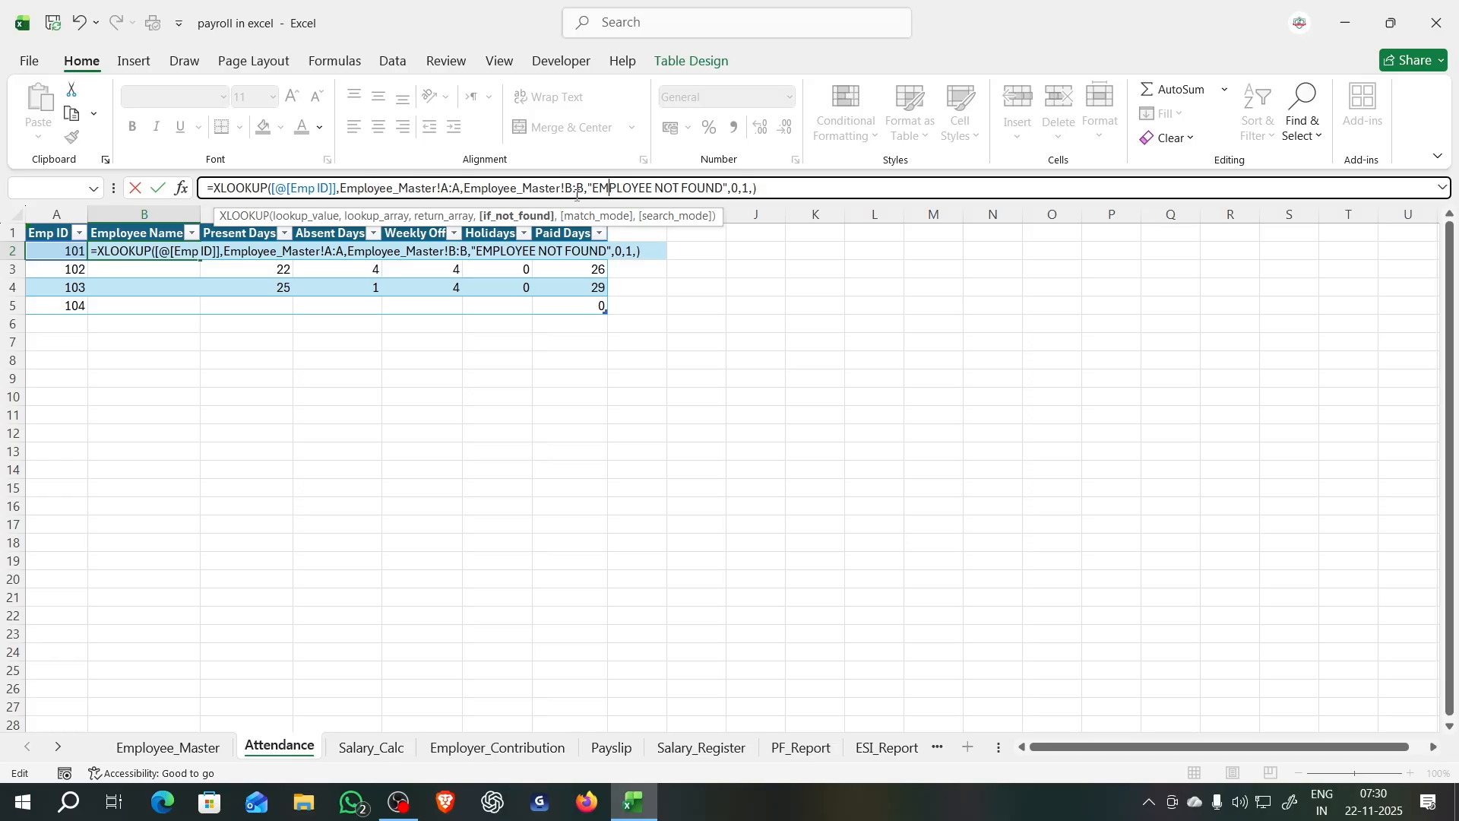
{"action": "left_click", "coordinate": [752, 188]}
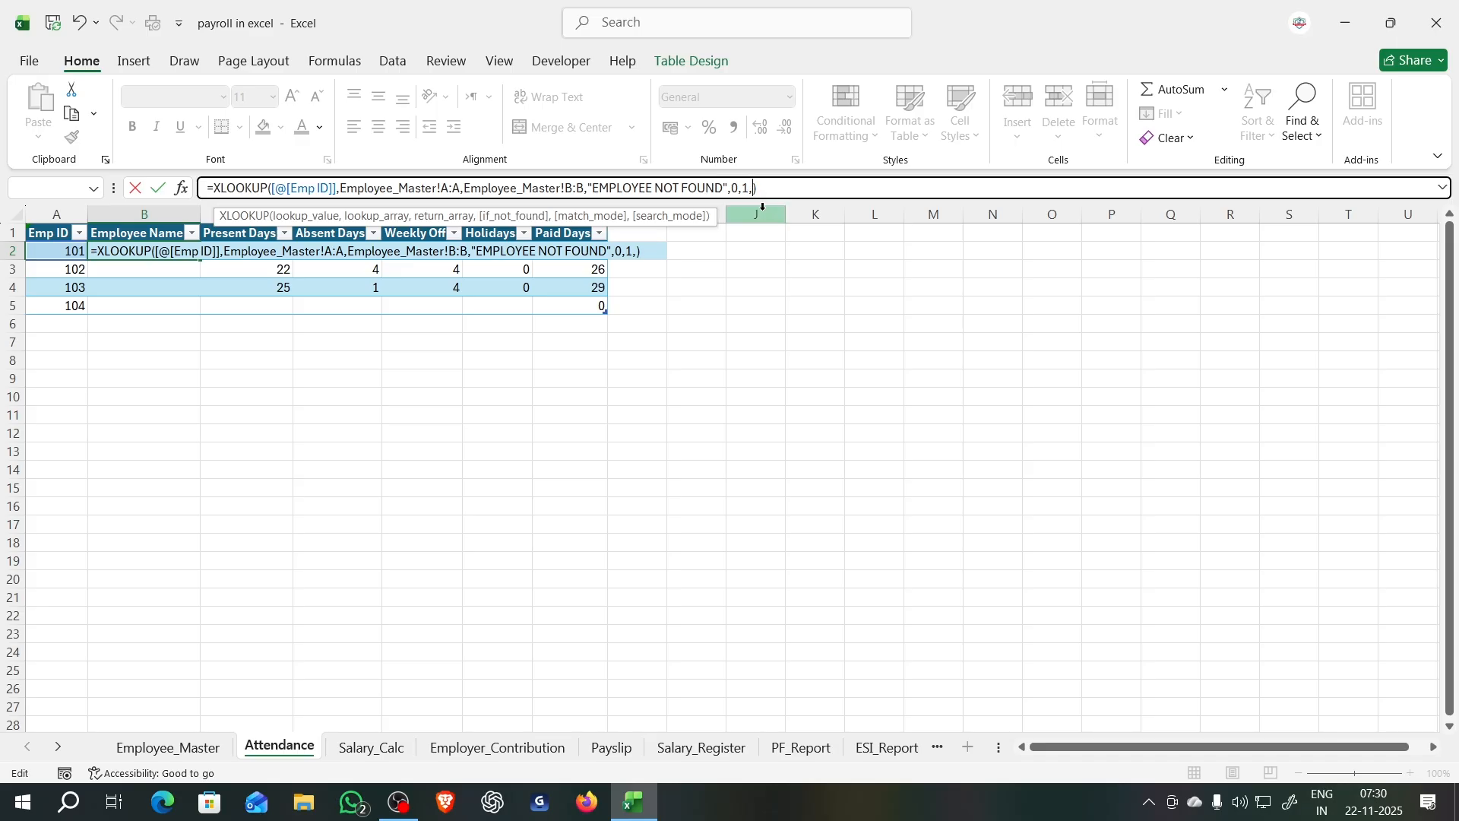
{"action": "key", "text": "BackSpace"}
{"action": "key", "text": "BackSpace"}
{"action": "key", "text": "BackSpace"}
{"action": "key", "text": "BackSpace"}
{"action": "key", "text": "BackSpace"}
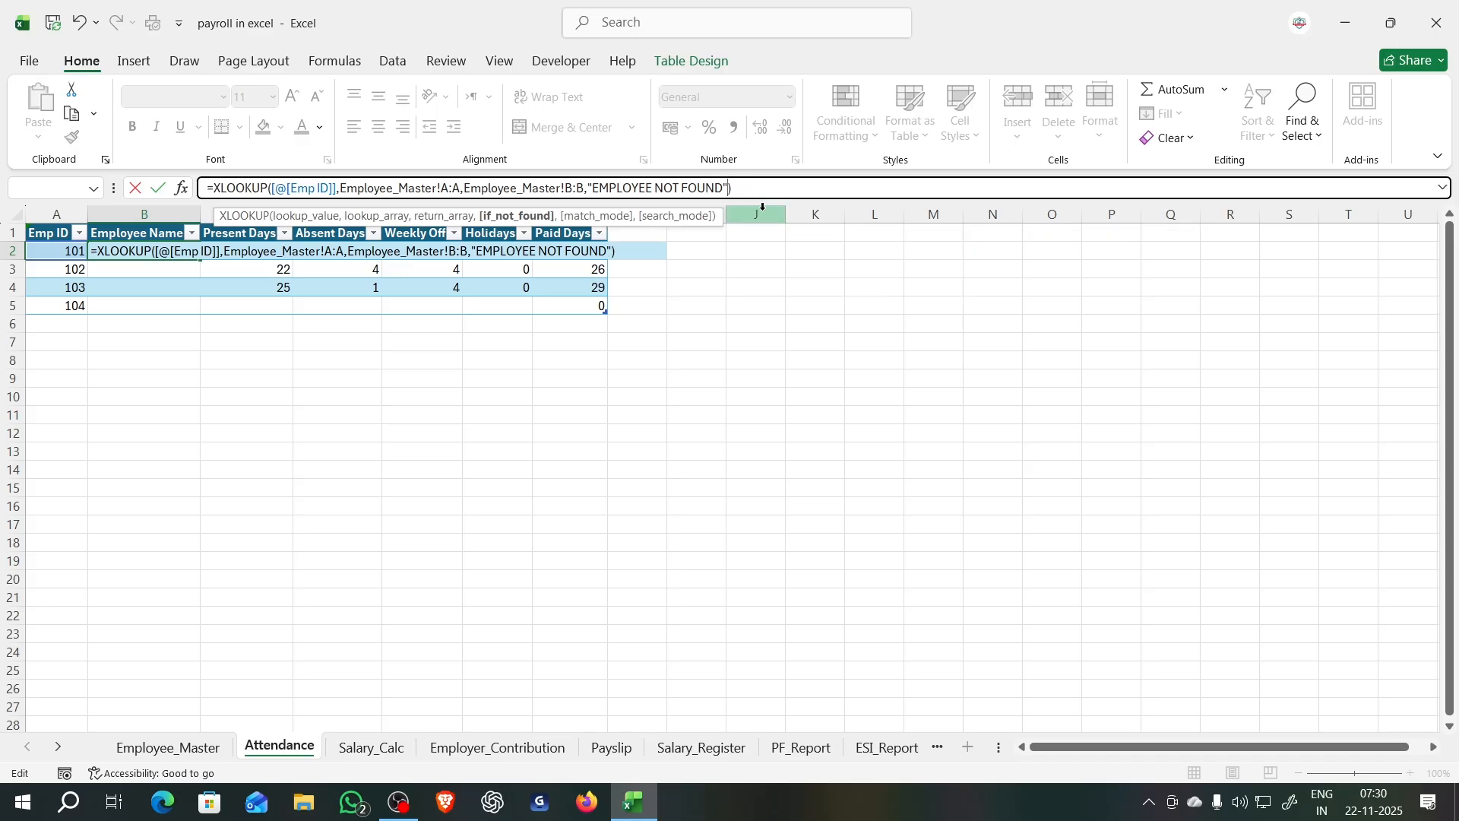
{"action": "key", "text": "Return"}
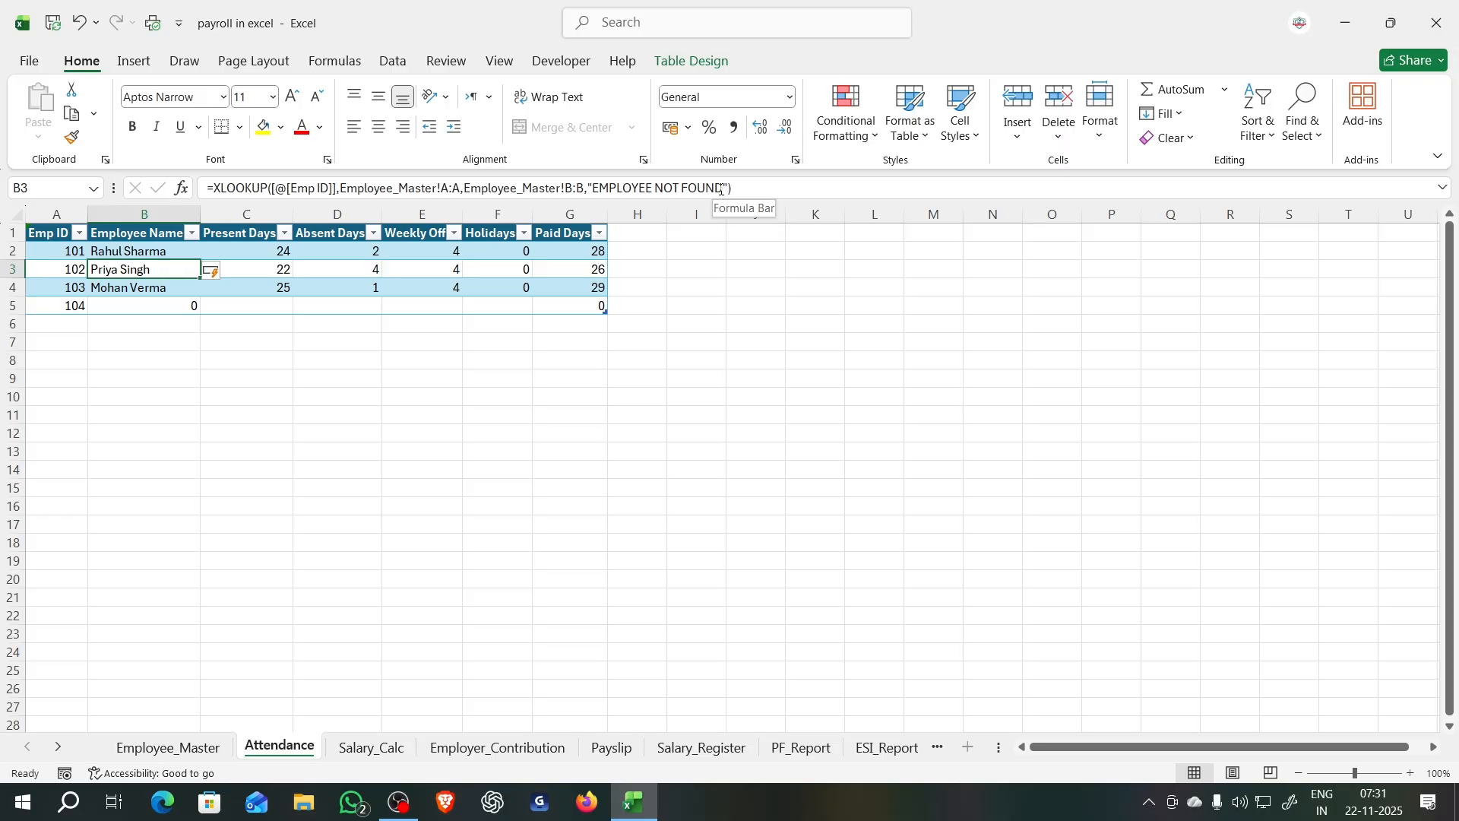
Step: Clear Emp ID 104 from cell A5 of the Employee_Master sheet
{"action": "left_click", "coordinate": [184, 306]}
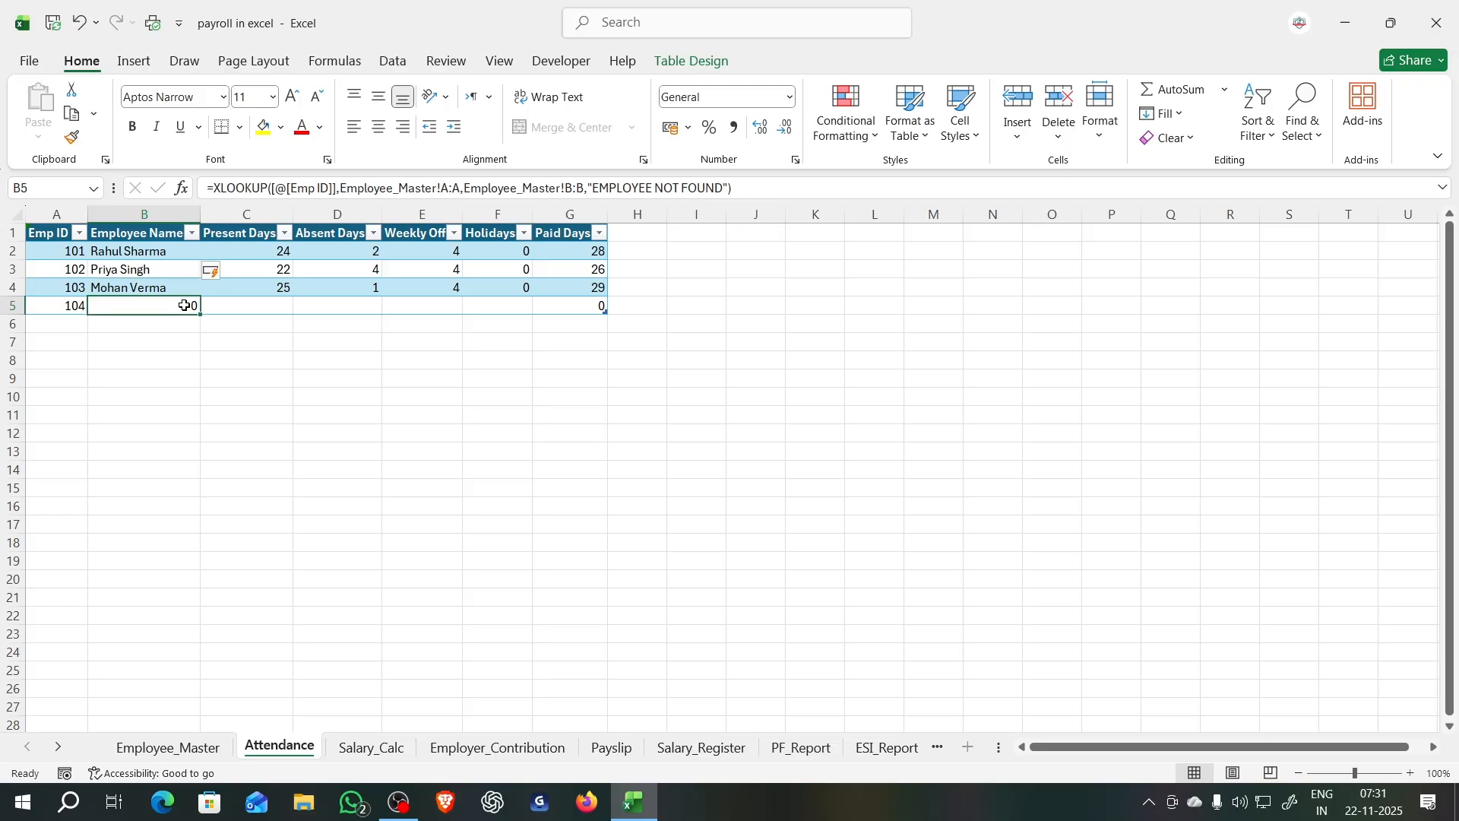
{"action": "left_click", "coordinate": [186, 756]}
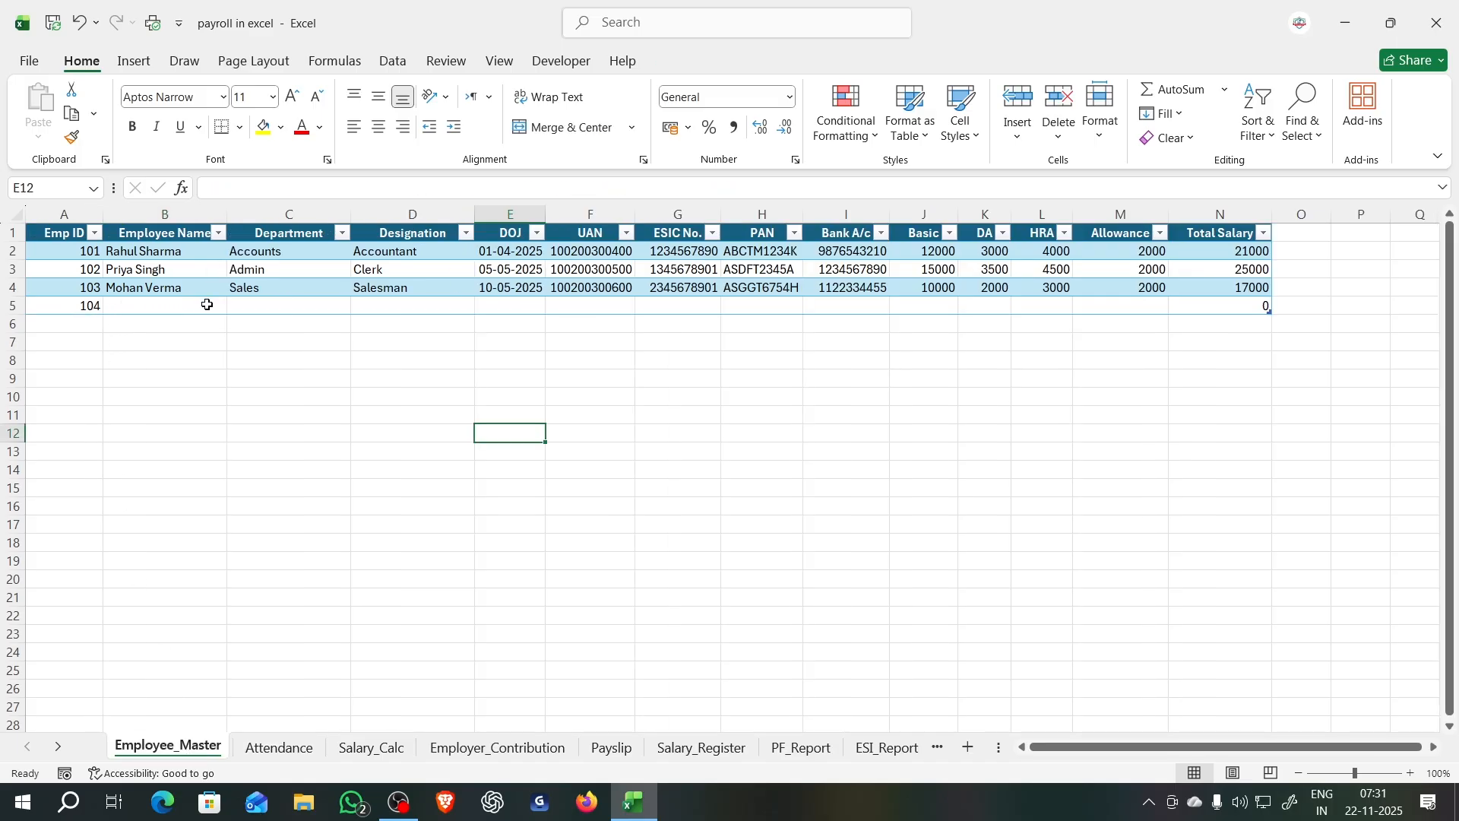
{"action": "left_click", "coordinate": [67, 312]}
{"action": "type", "text": "0"}
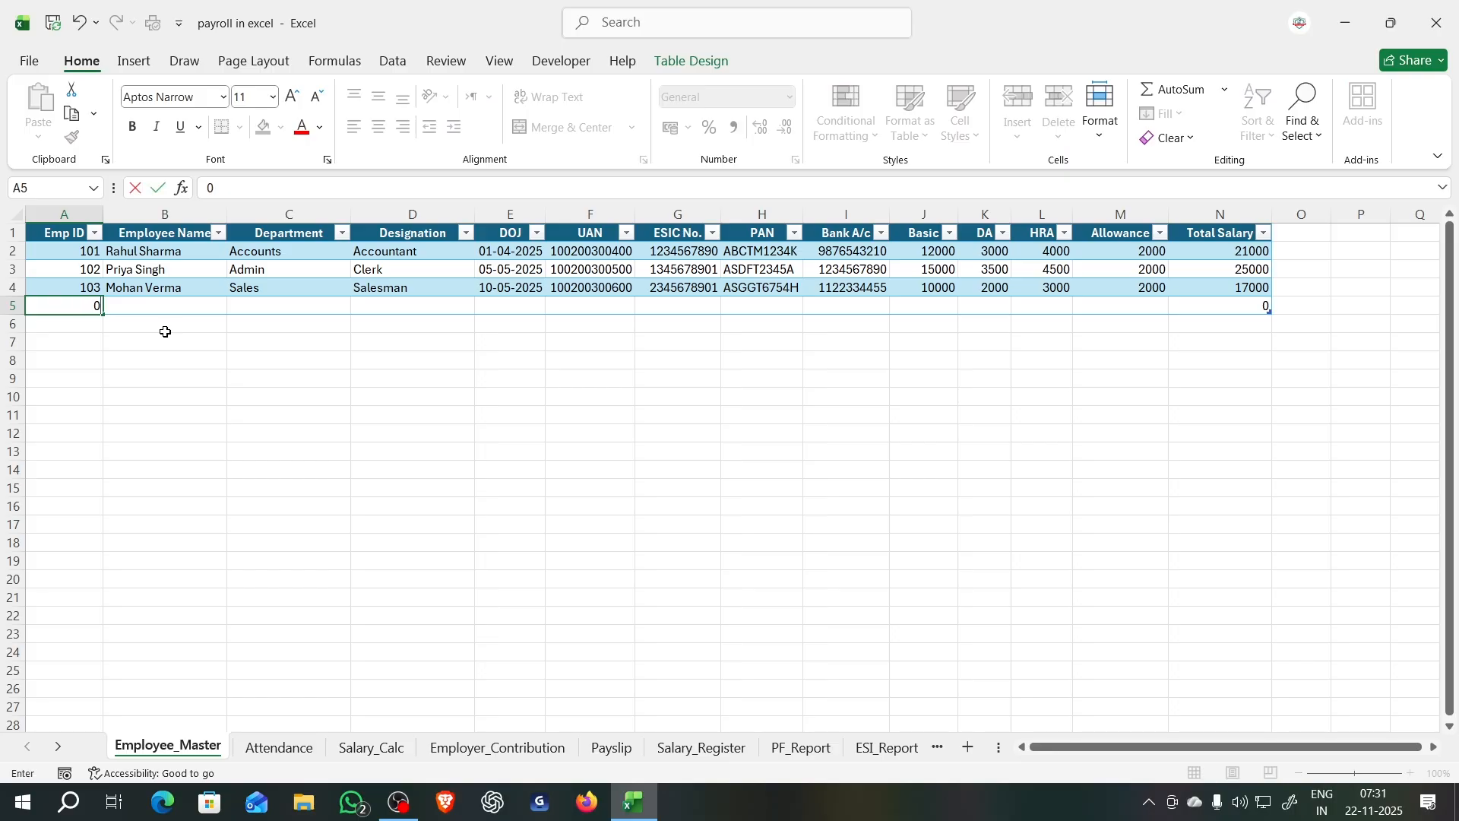
{"action": "key", "text": "BackSpace"}
{"action": "key", "text": "Return"}
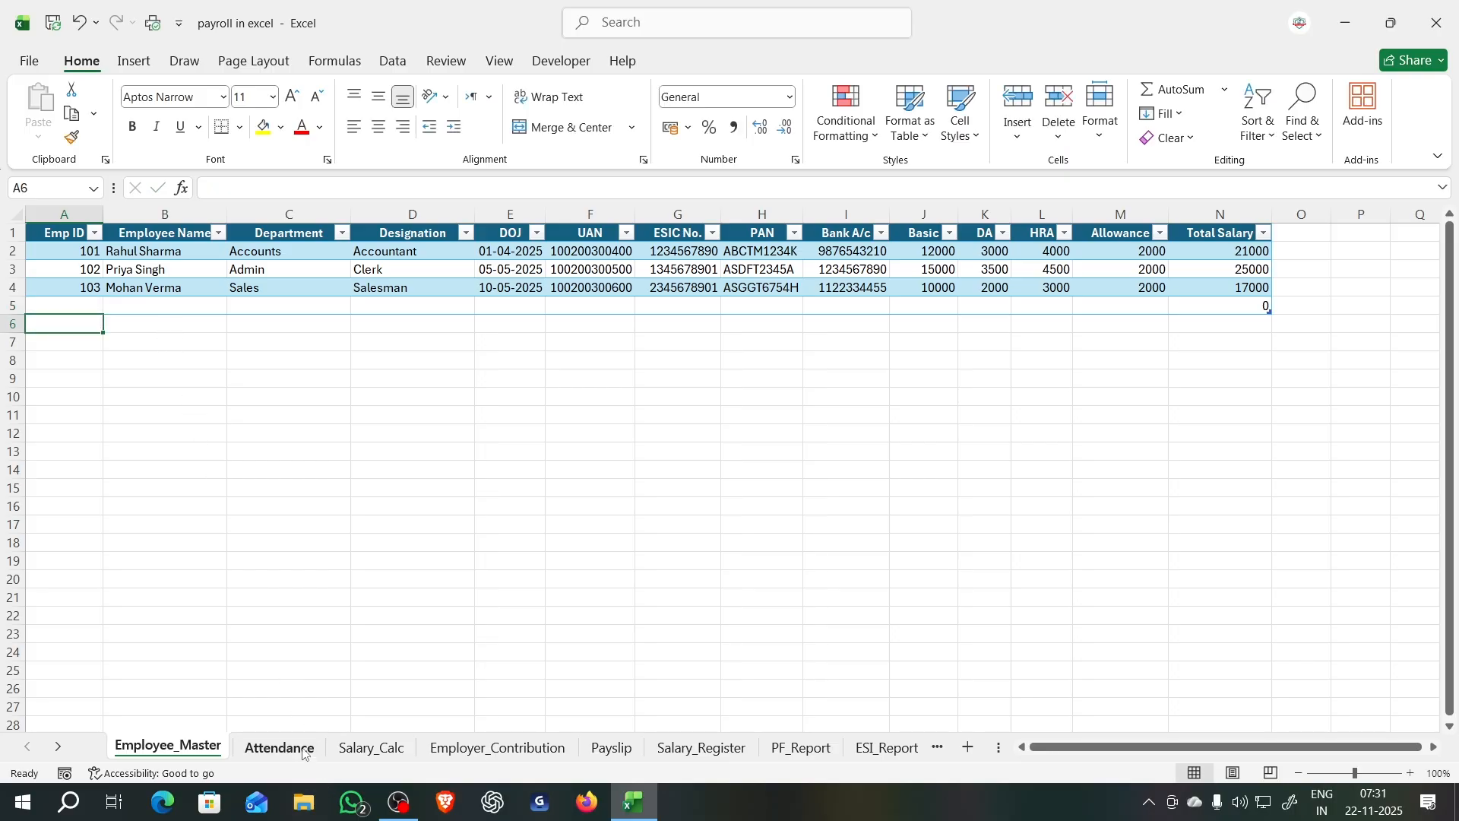
Step: Autofit the Employee Name column on the Attendance sheet to its contents
{"action": "left_click", "coordinate": [279, 747]}
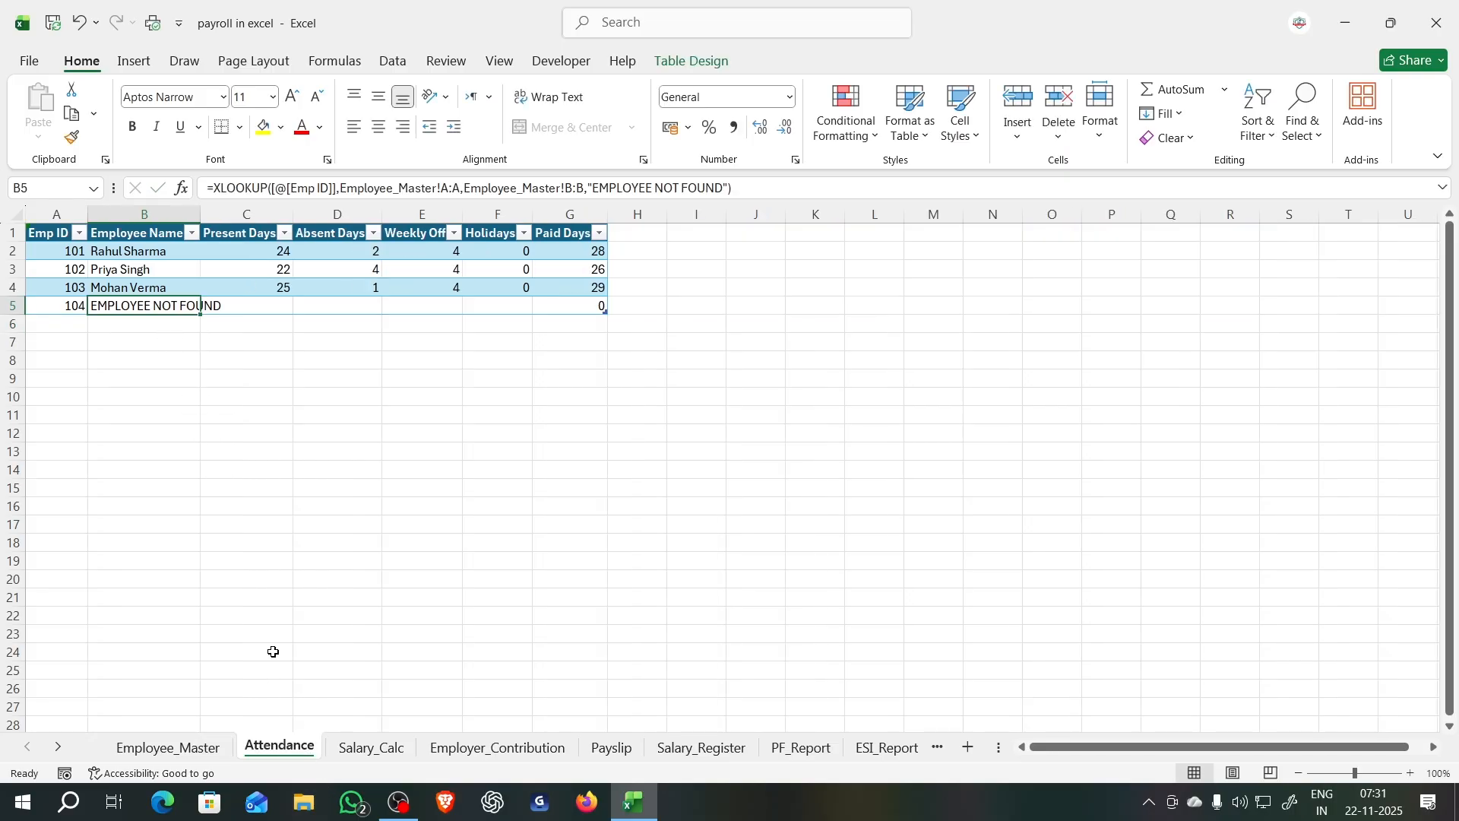
{"action": "double_click", "coordinate": [200, 210]}
{"action": "left_click", "coordinate": [171, 428]}
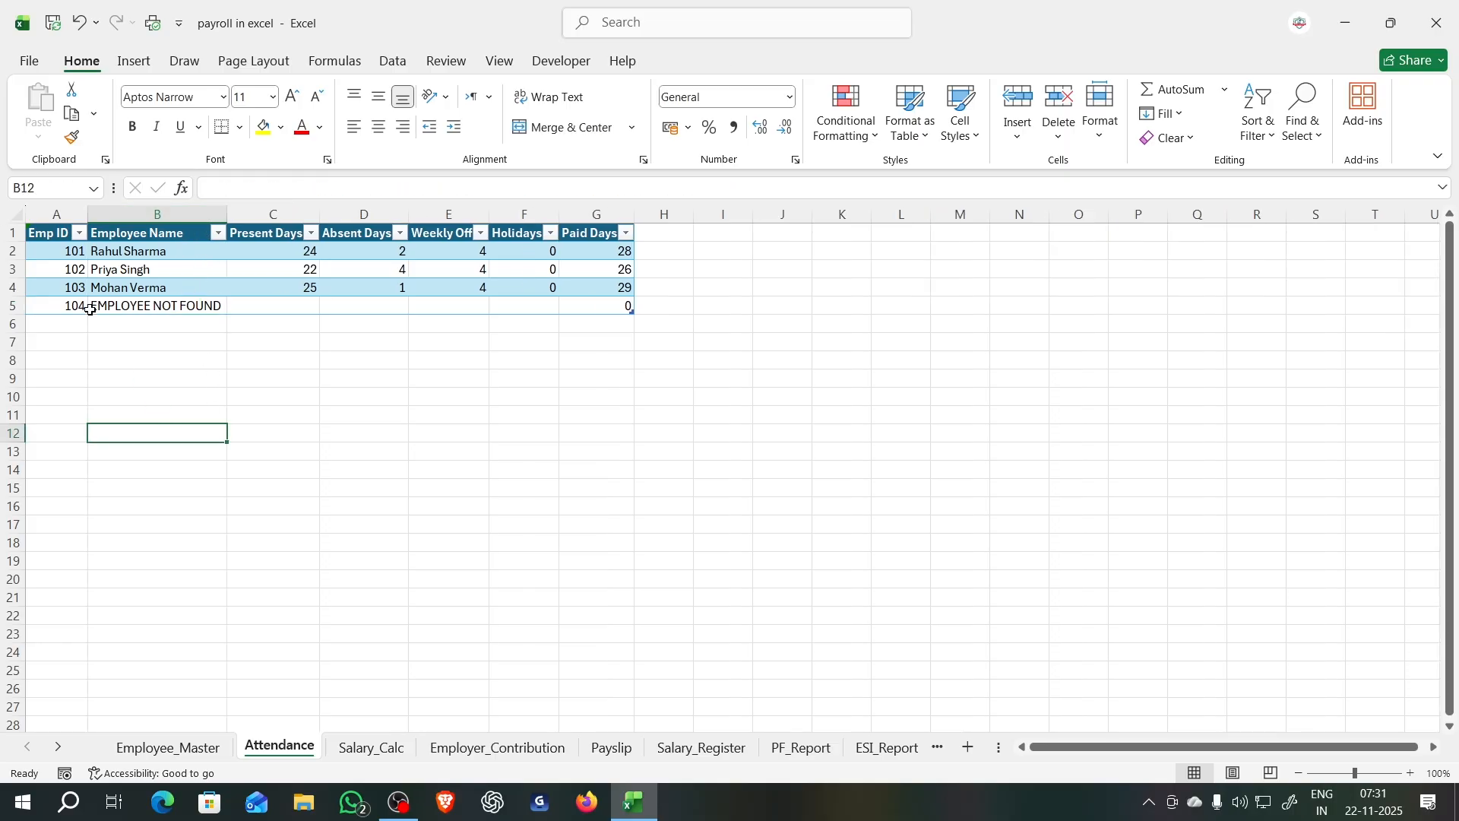
Step: Delete the Emp ID in A5 of the Attendance table and clear all remaining contents of row 5
{"action": "left_click", "coordinate": [58, 307]}
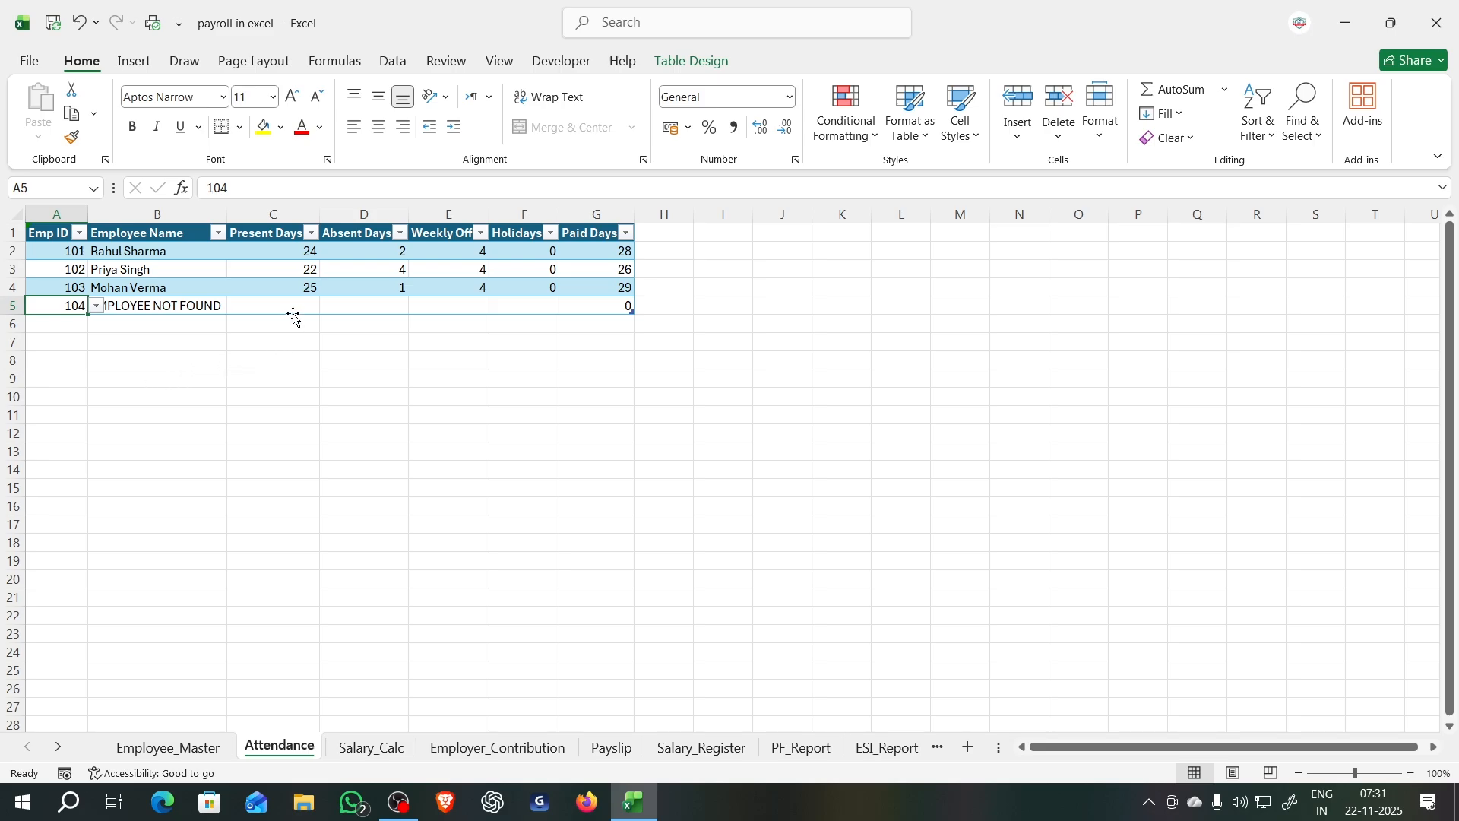
{"action": "key", "text": "Delete"}
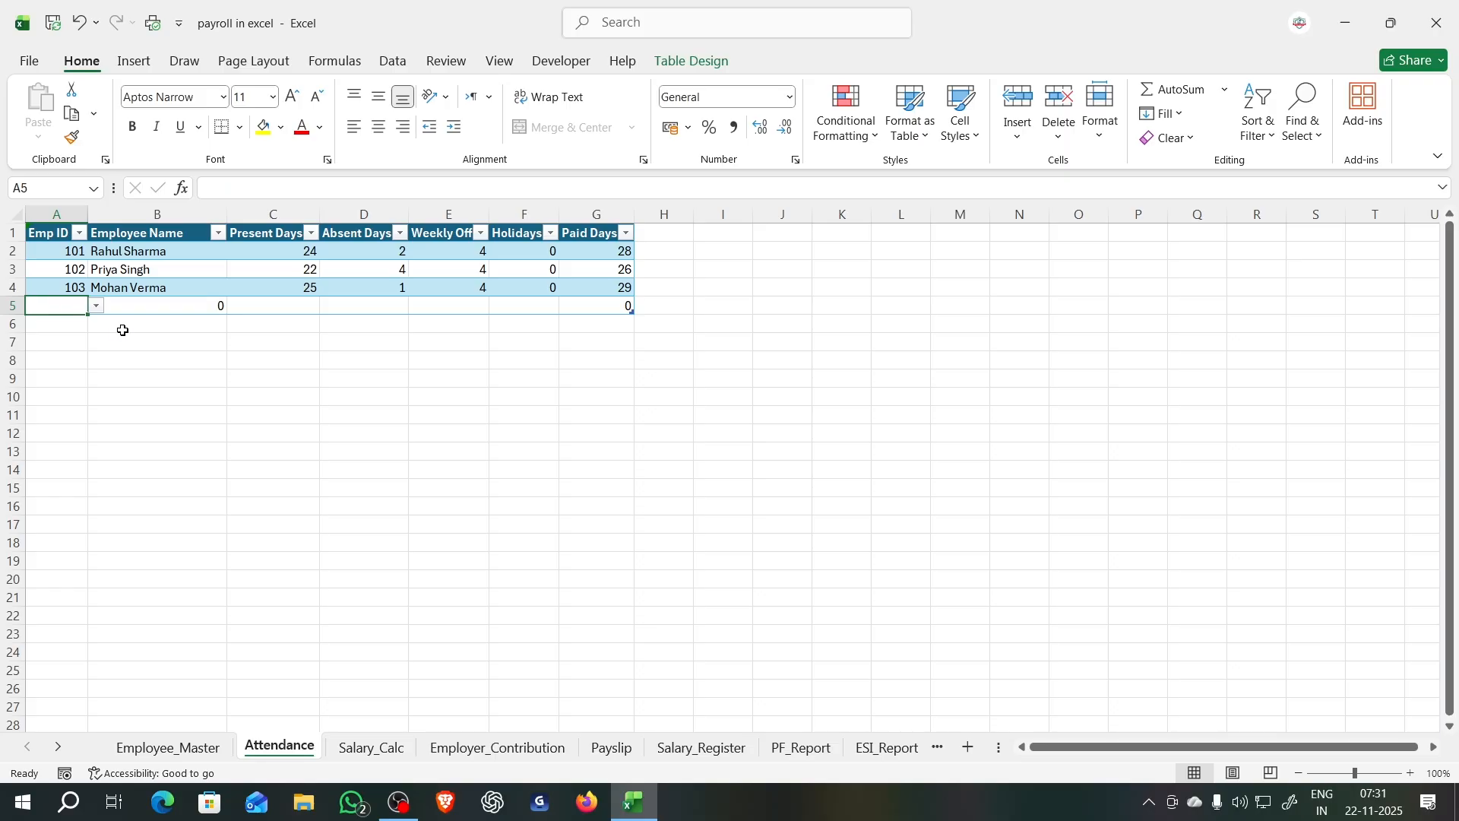
{"action": "left_click", "coordinate": [6, 308]}
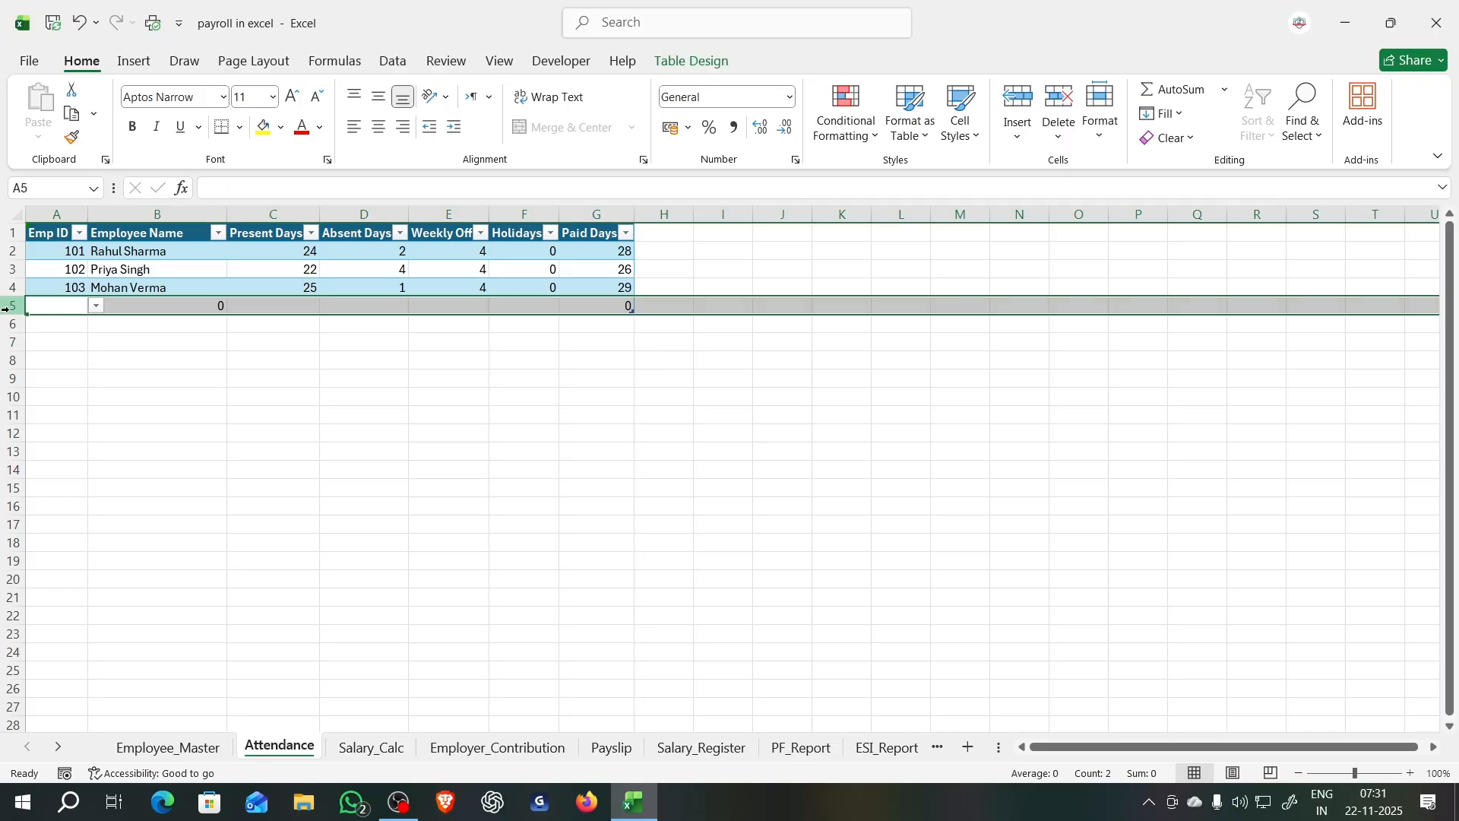
{"action": "key", "text": "Delete"}
{"action": "left_click", "coordinate": [133, 453]}
{"action": "left_click", "coordinate": [212, 368]}
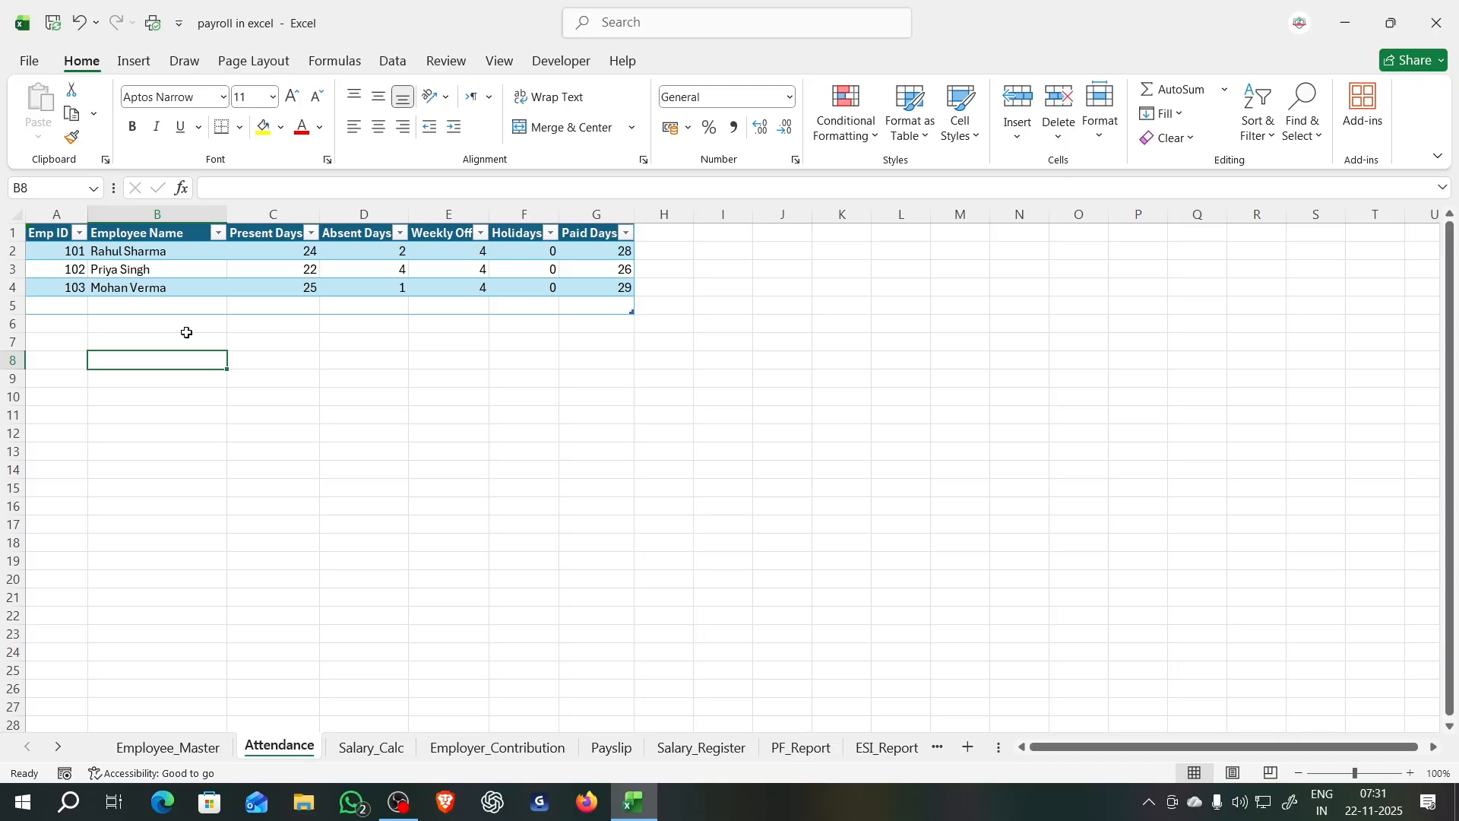
Step: Review each employee's Present Days, Absent Days, Weekly Off, Holidays and Paid Days entries in the Attendance table
{"action": "left_click", "coordinate": [295, 251]}
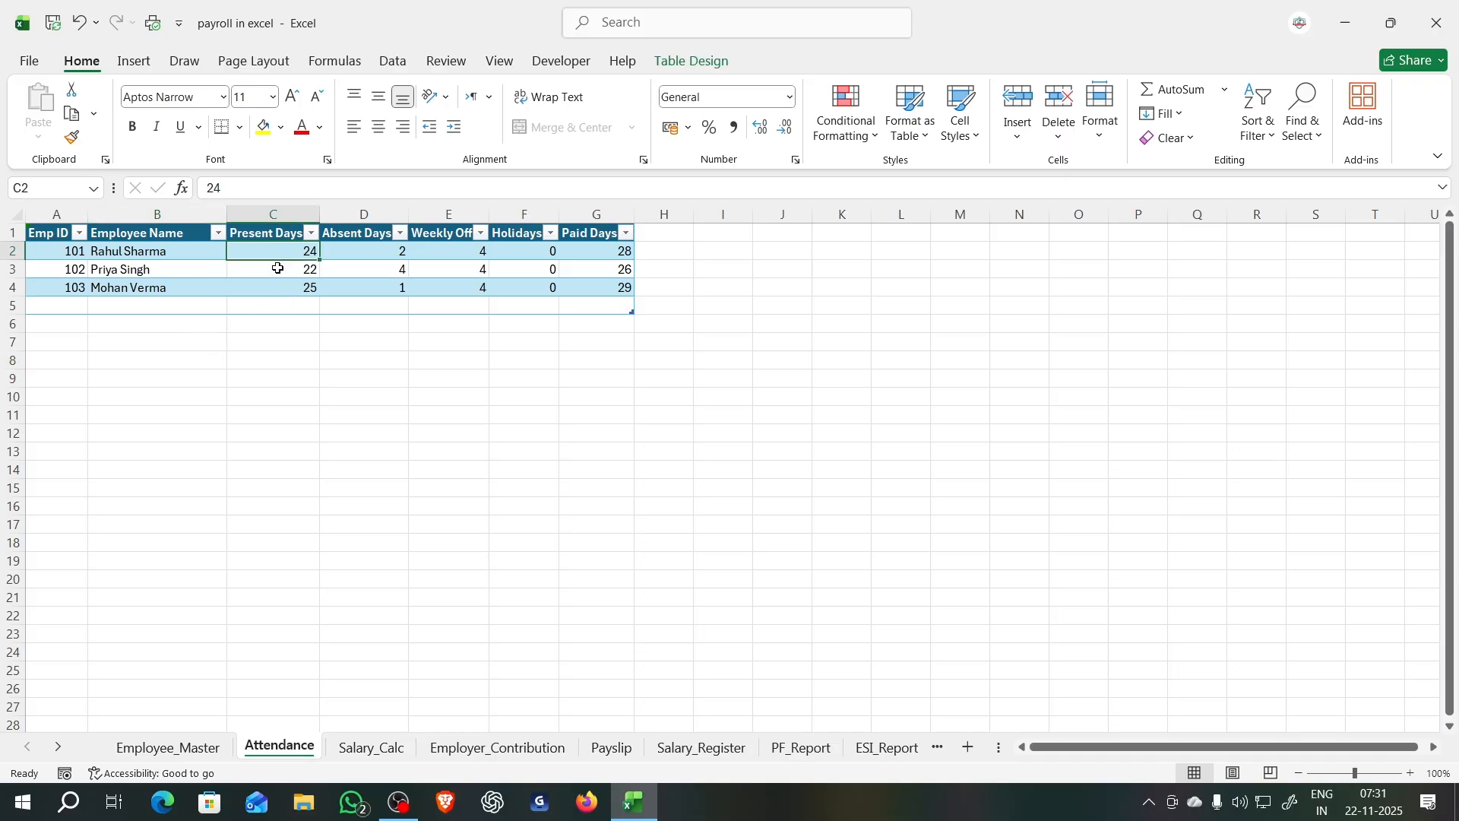
{"action": "left_click", "coordinate": [278, 269]}
{"action": "left_click", "coordinate": [278, 291]}
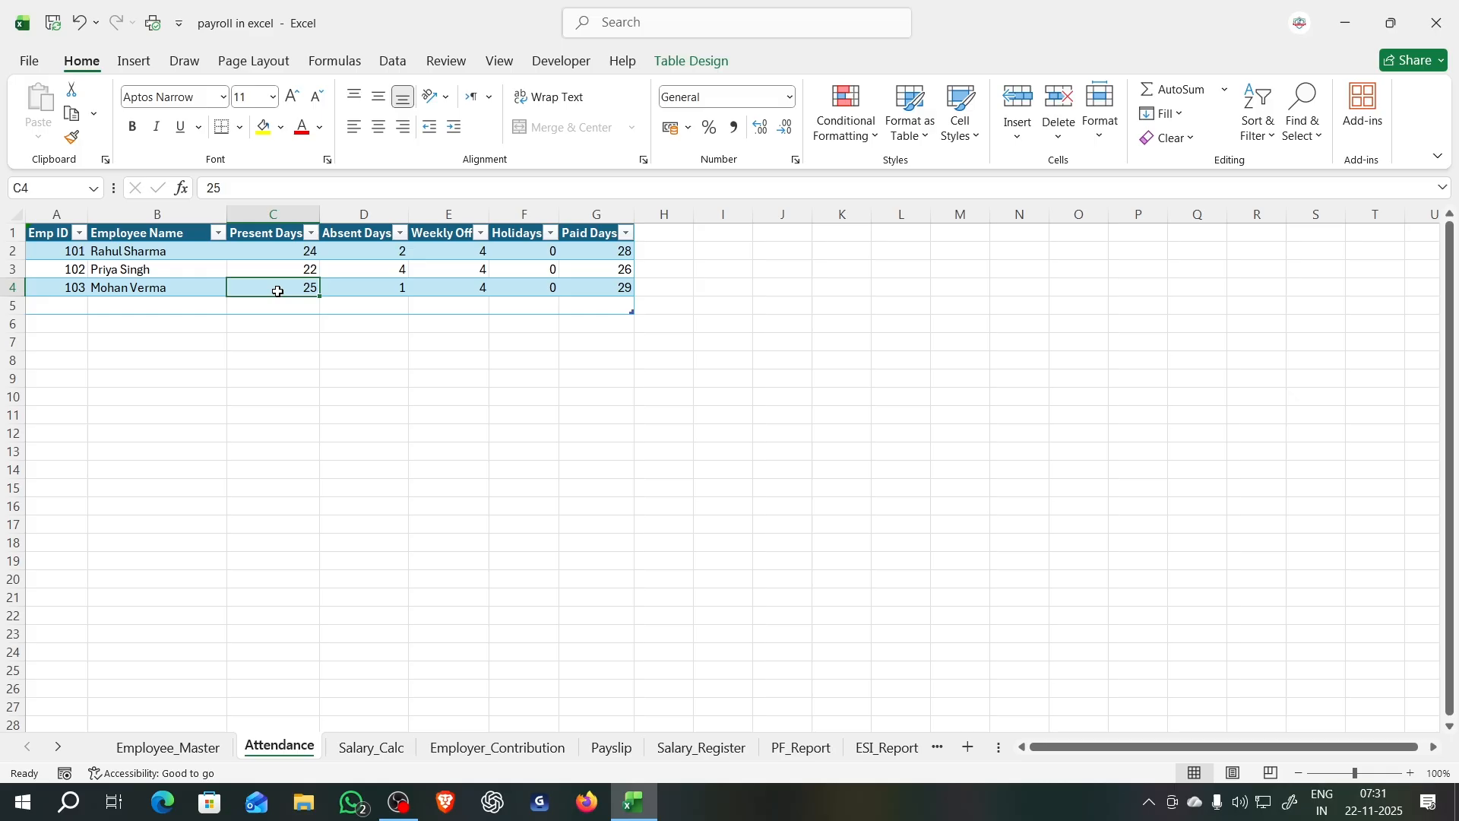
{"action": "left_click", "coordinate": [361, 253]}
{"action": "left_click", "coordinate": [369, 272]}
{"action": "left_click", "coordinate": [368, 287]}
{"action": "left_click", "coordinate": [453, 256]}
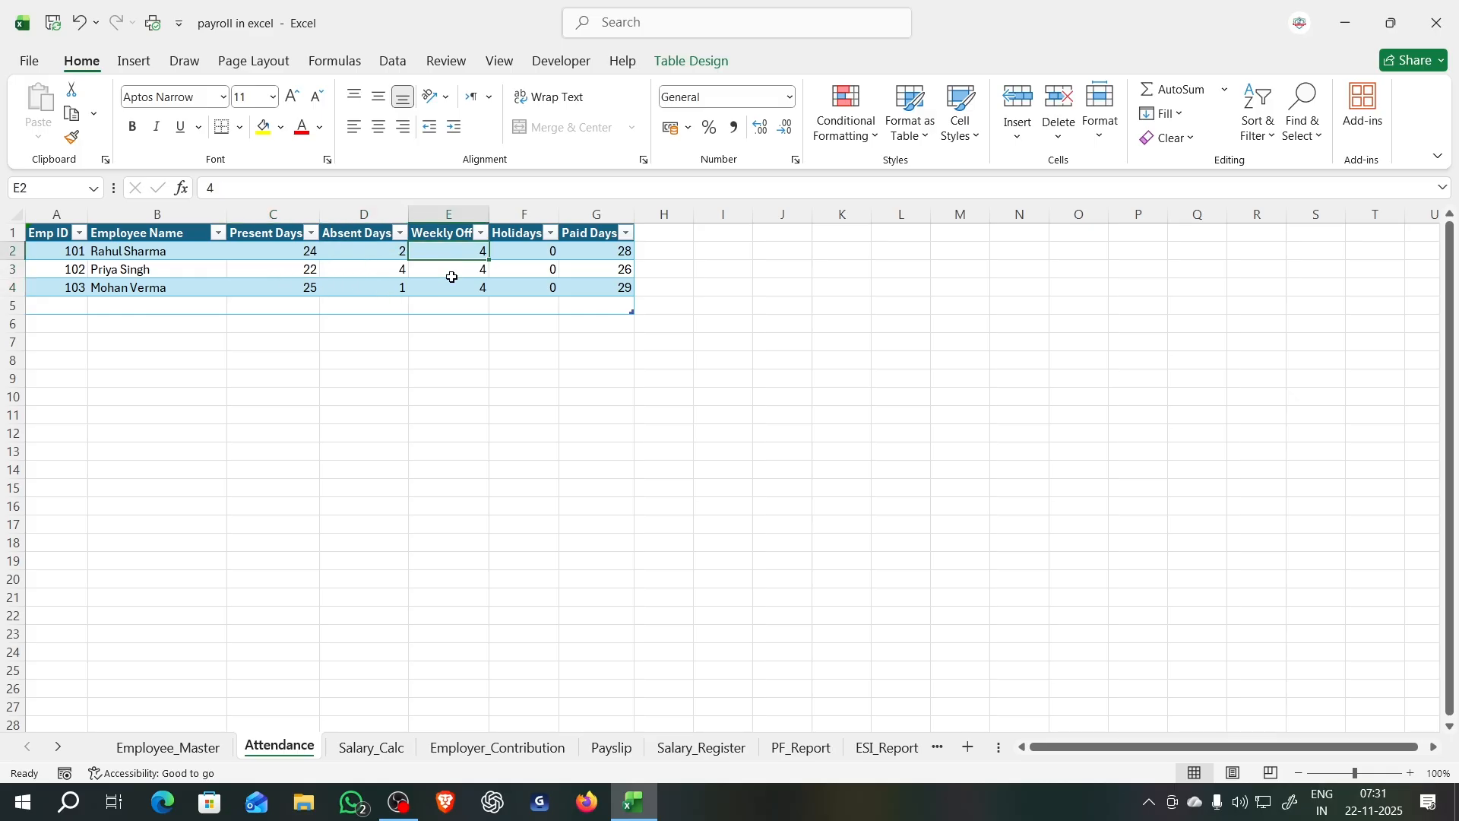
{"action": "left_click", "coordinate": [453, 275]}
{"action": "left_click", "coordinate": [449, 292]}
{"action": "left_click", "coordinate": [508, 254]}
{"action": "left_click_drag", "start_coordinate": [510, 270], "coordinate": [515, 291]}
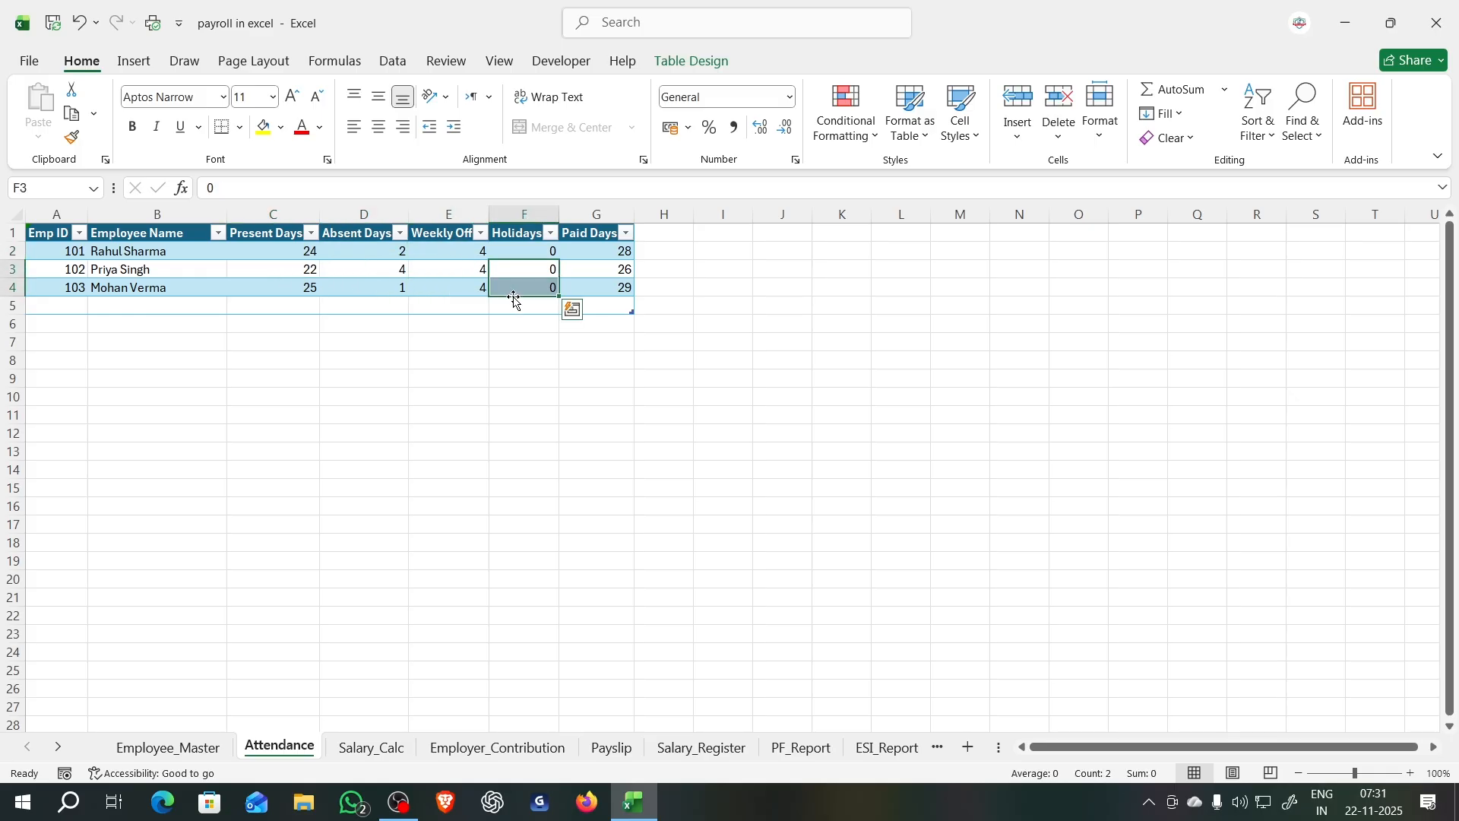
{"action": "left_click", "coordinate": [597, 251]}
{"action": "left_click", "coordinate": [600, 288]}
{"action": "left_click", "coordinate": [605, 269]}
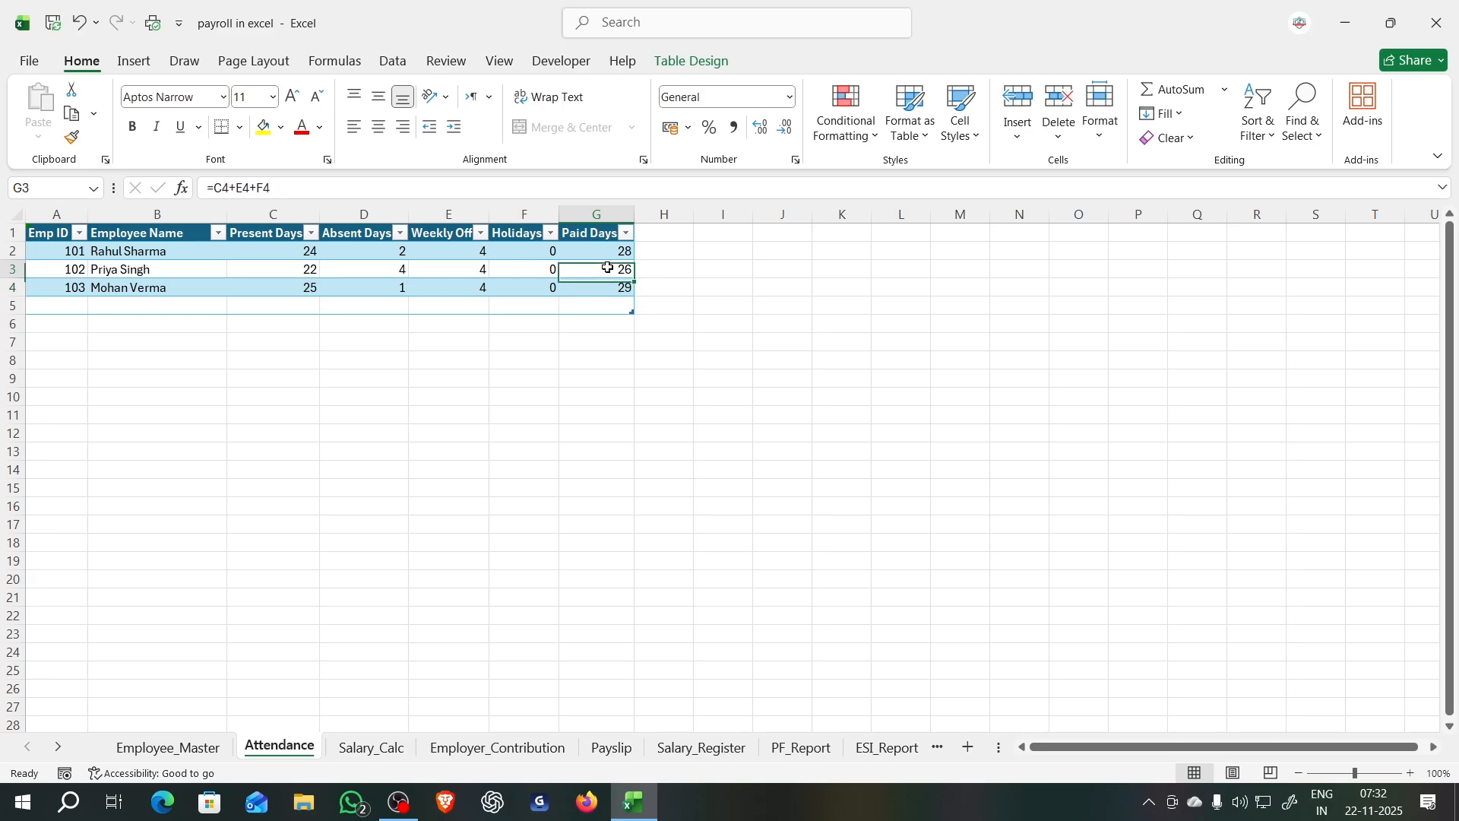
{"action": "left_click", "coordinate": [659, 376]}
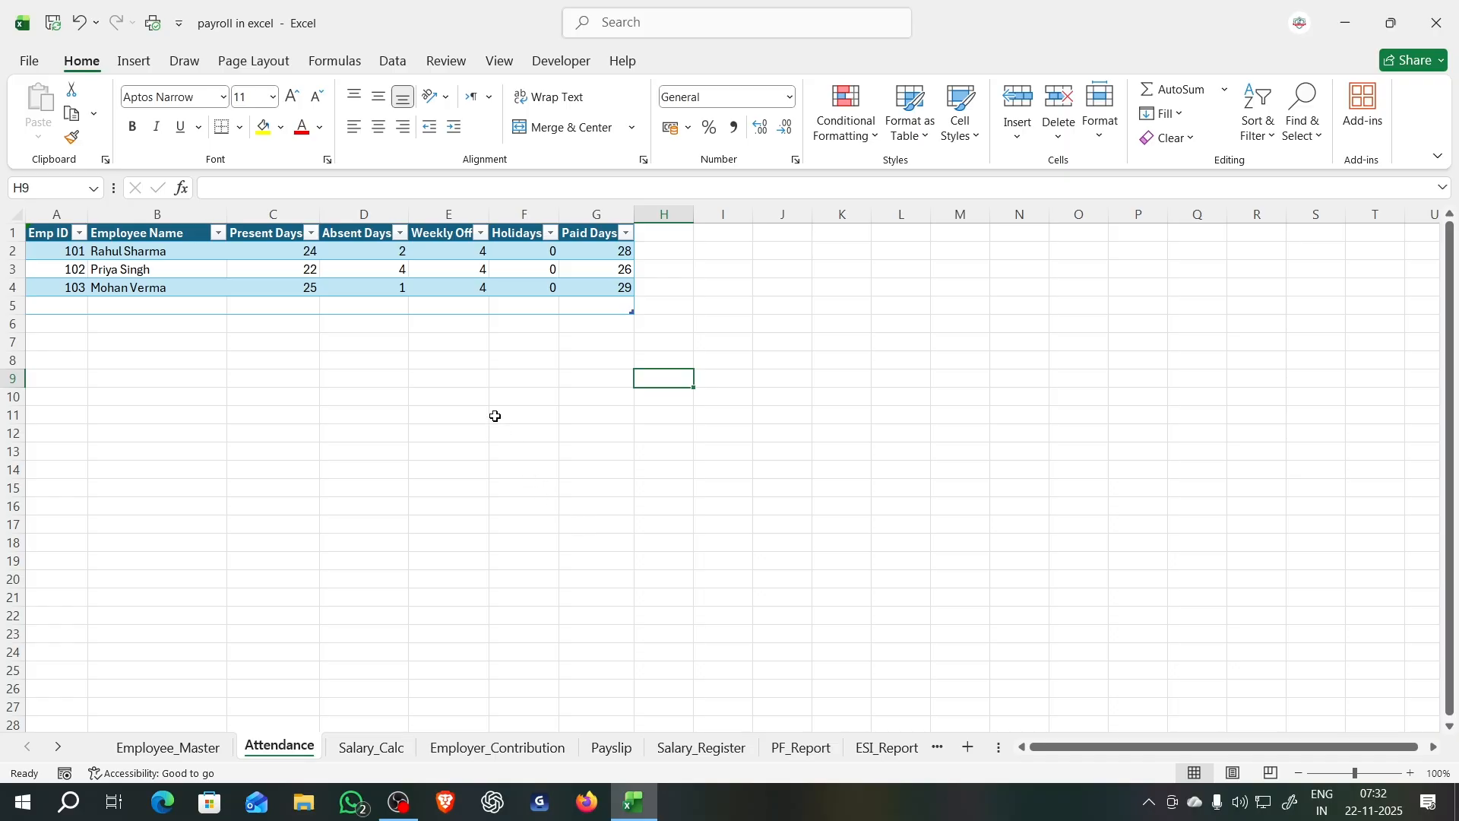
Step: Autofit the Present Days, Absent Days, Weekly Off, Holidays and Paid Days columns of the Attendance table
{"action": "left_click", "coordinate": [258, 247]}
{"action": "left_click", "coordinate": [315, 269]}
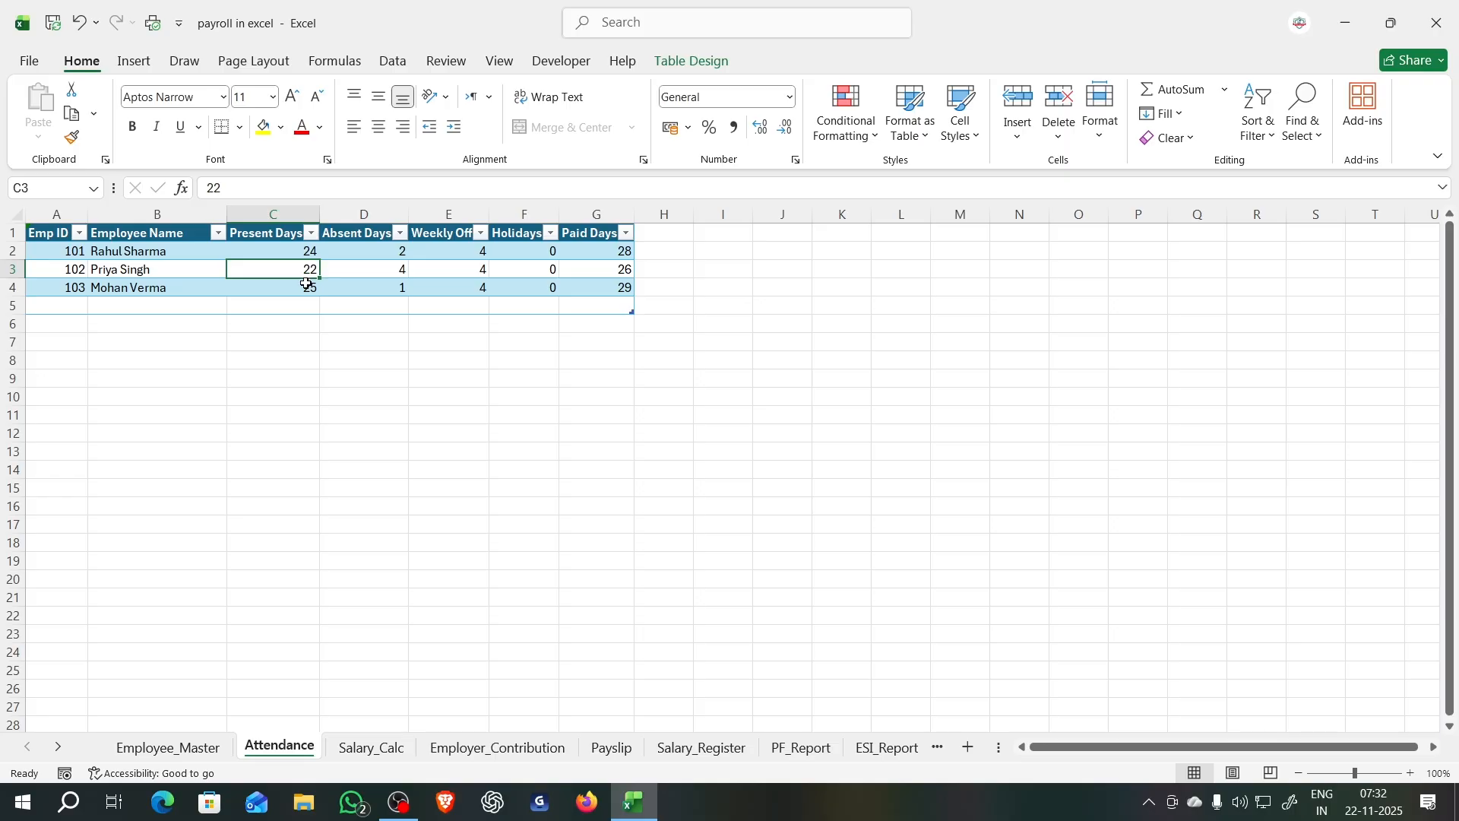
{"action": "left_click", "coordinate": [309, 287]}
{"action": "double_click", "coordinate": [321, 208]}
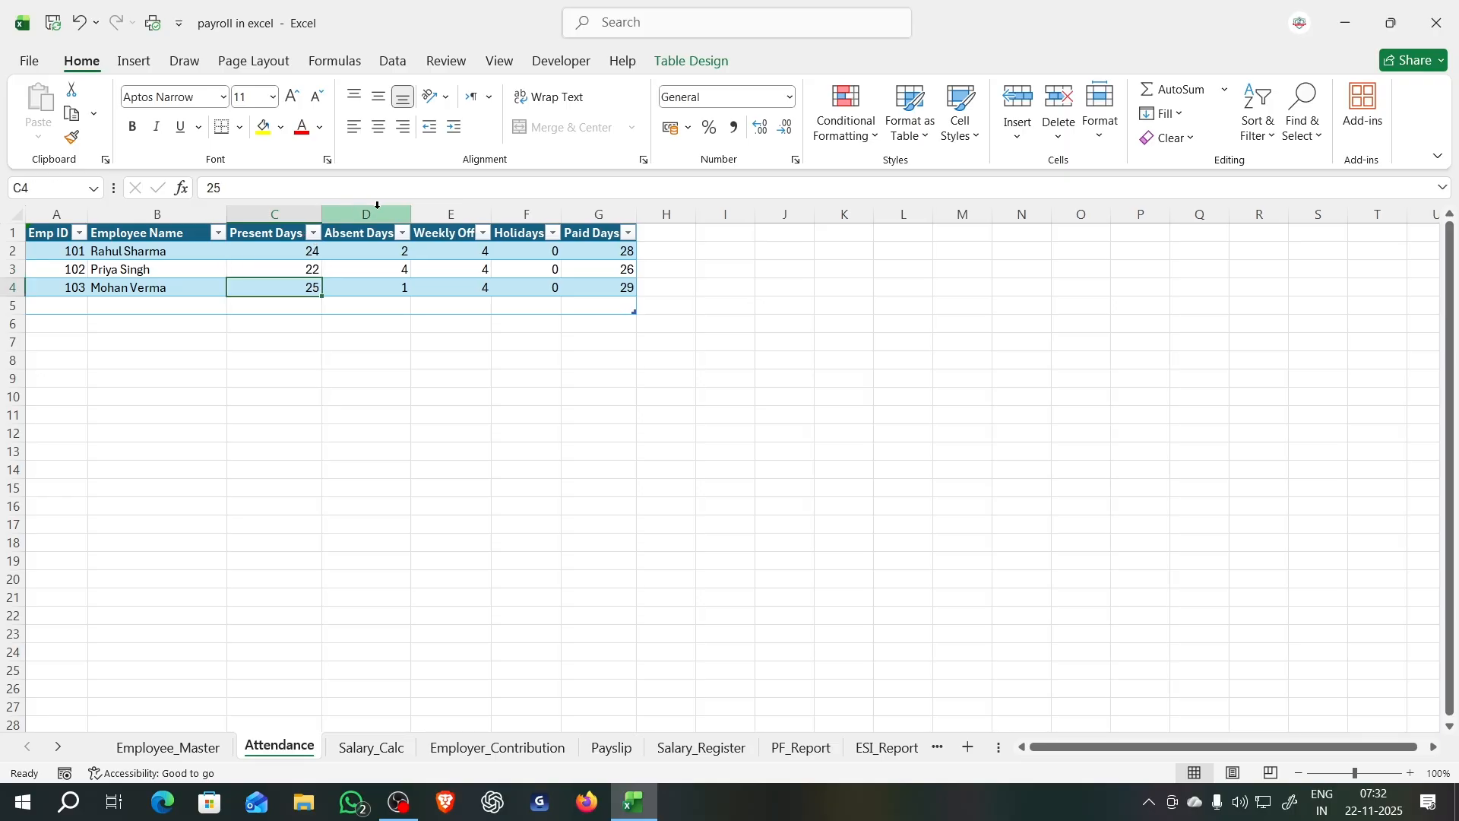
{"action": "double_click", "coordinate": [414, 216]}
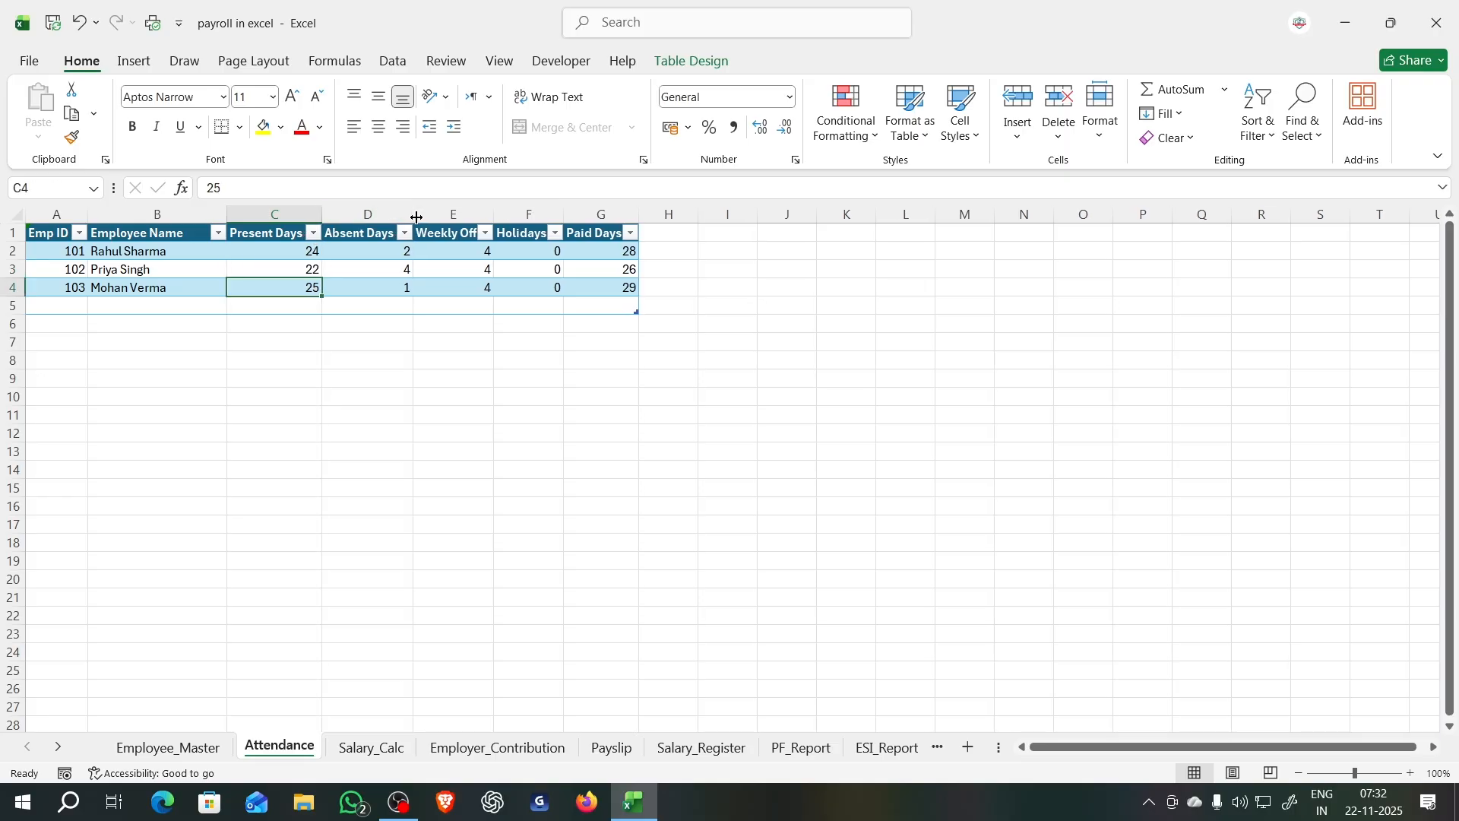
{"action": "double_click", "coordinate": [493, 214]}
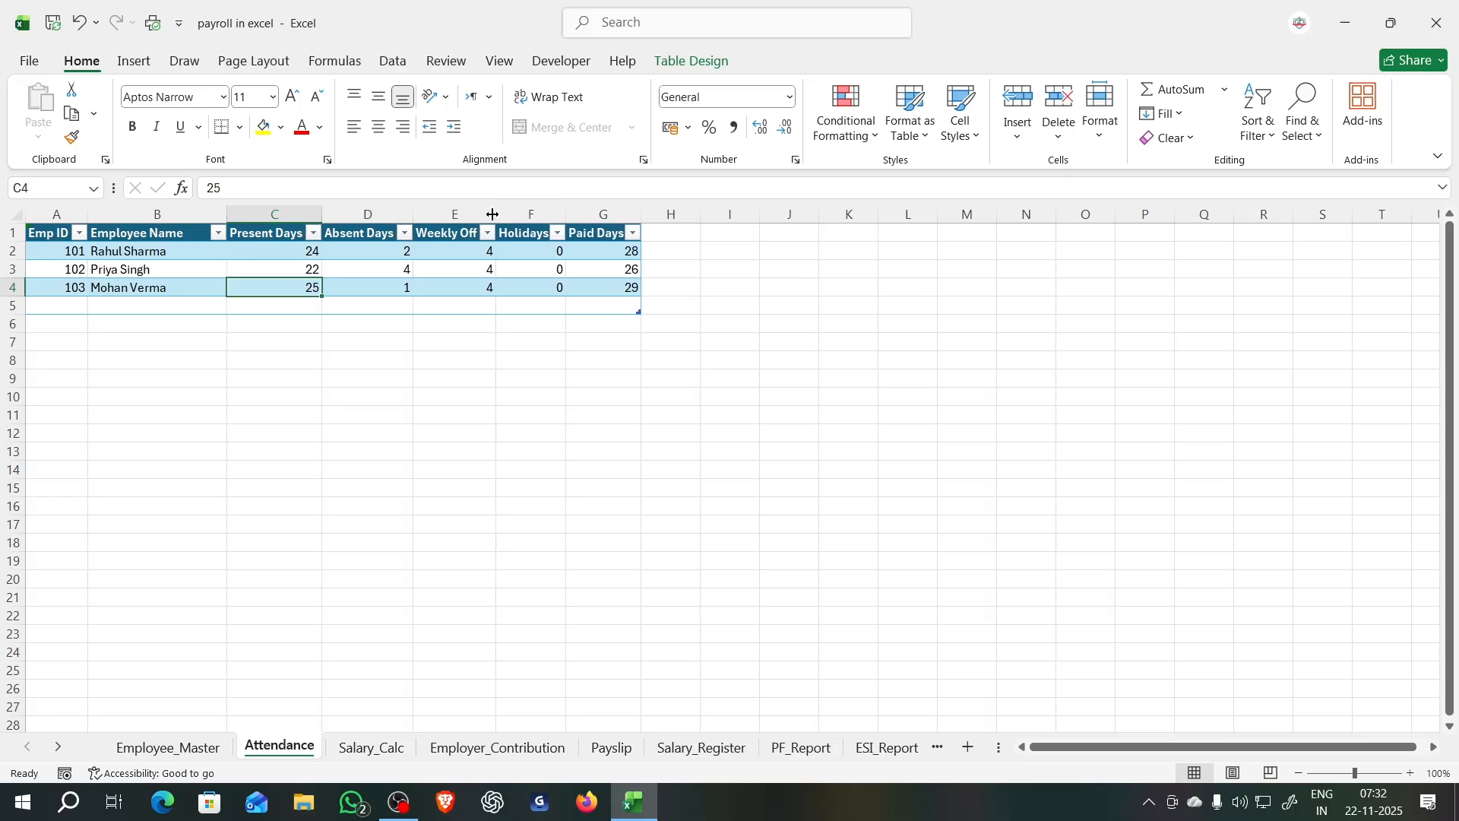
{"action": "double_click", "coordinate": [567, 214]}
{"action": "double_click", "coordinate": [644, 215]}
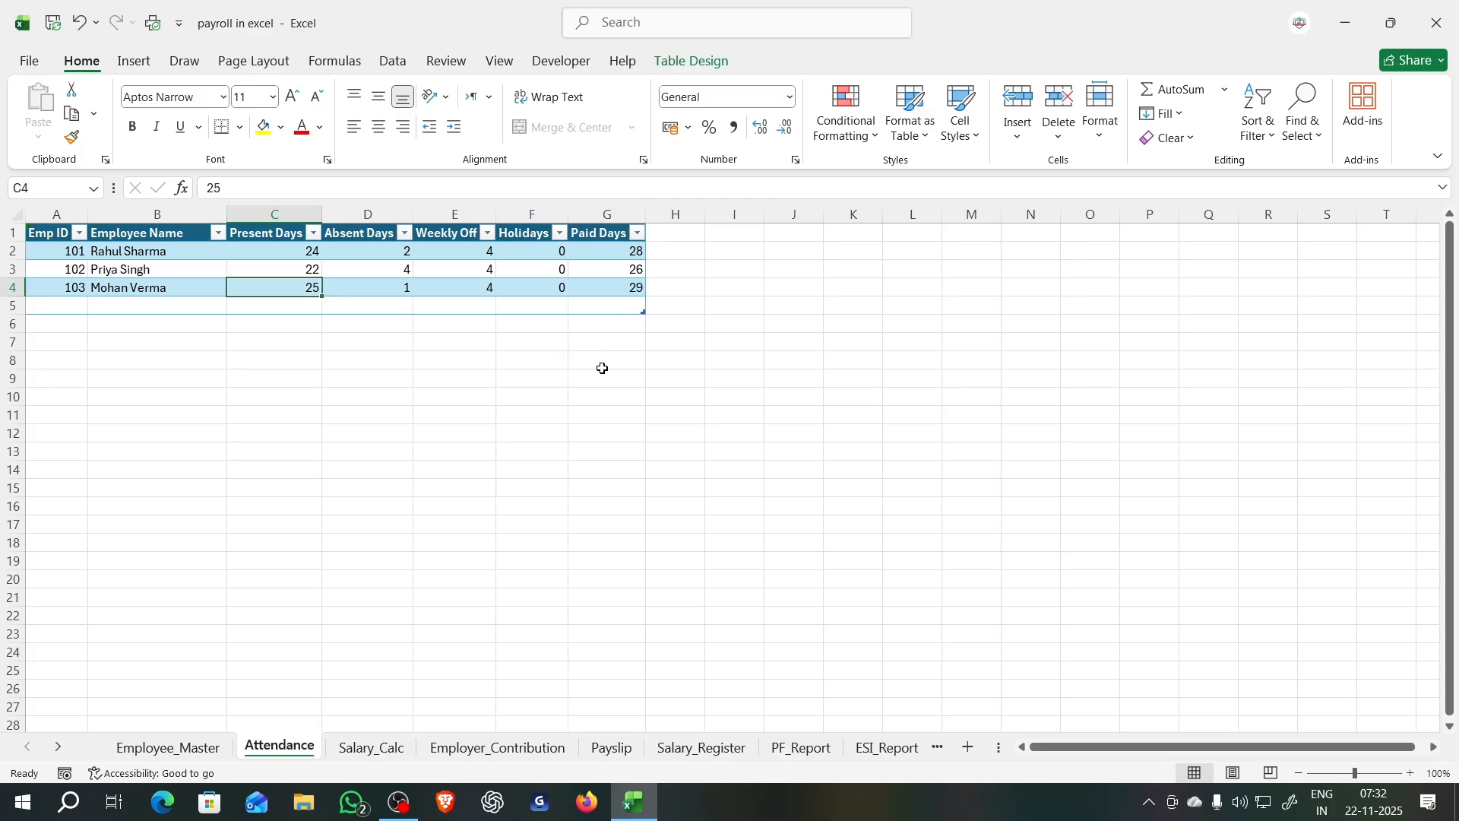
Step: Examine the Present Days, Weekly Off and Holidays values together with the Paid Days formula in cell G2
{"action": "left_click", "coordinate": [292, 252]}
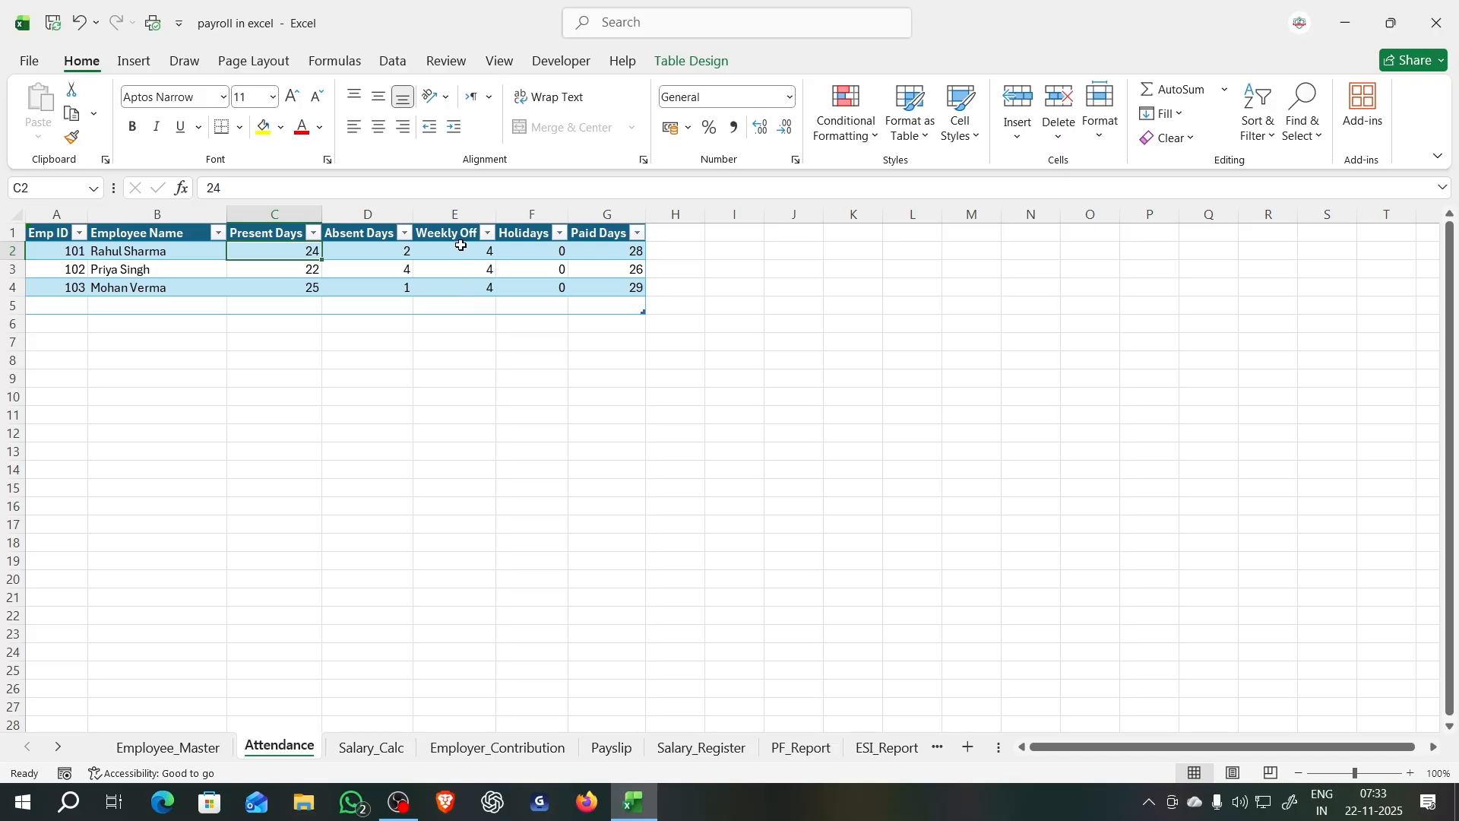
{"action": "left_click_drag", "start_coordinate": [460, 245], "coordinate": [464, 288]}
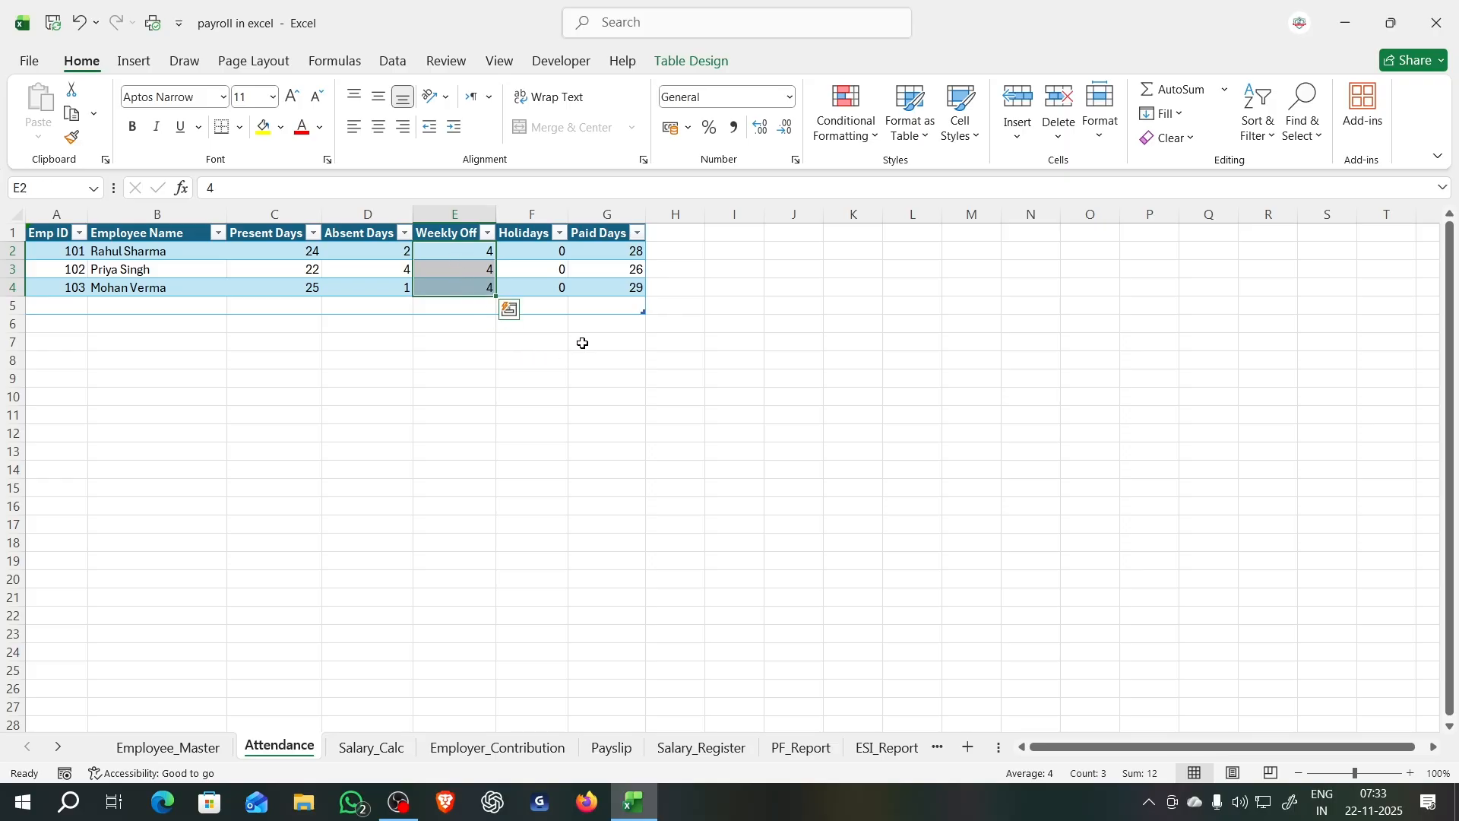
{"action": "left_click_drag", "start_coordinate": [547, 252], "coordinate": [547, 291]}
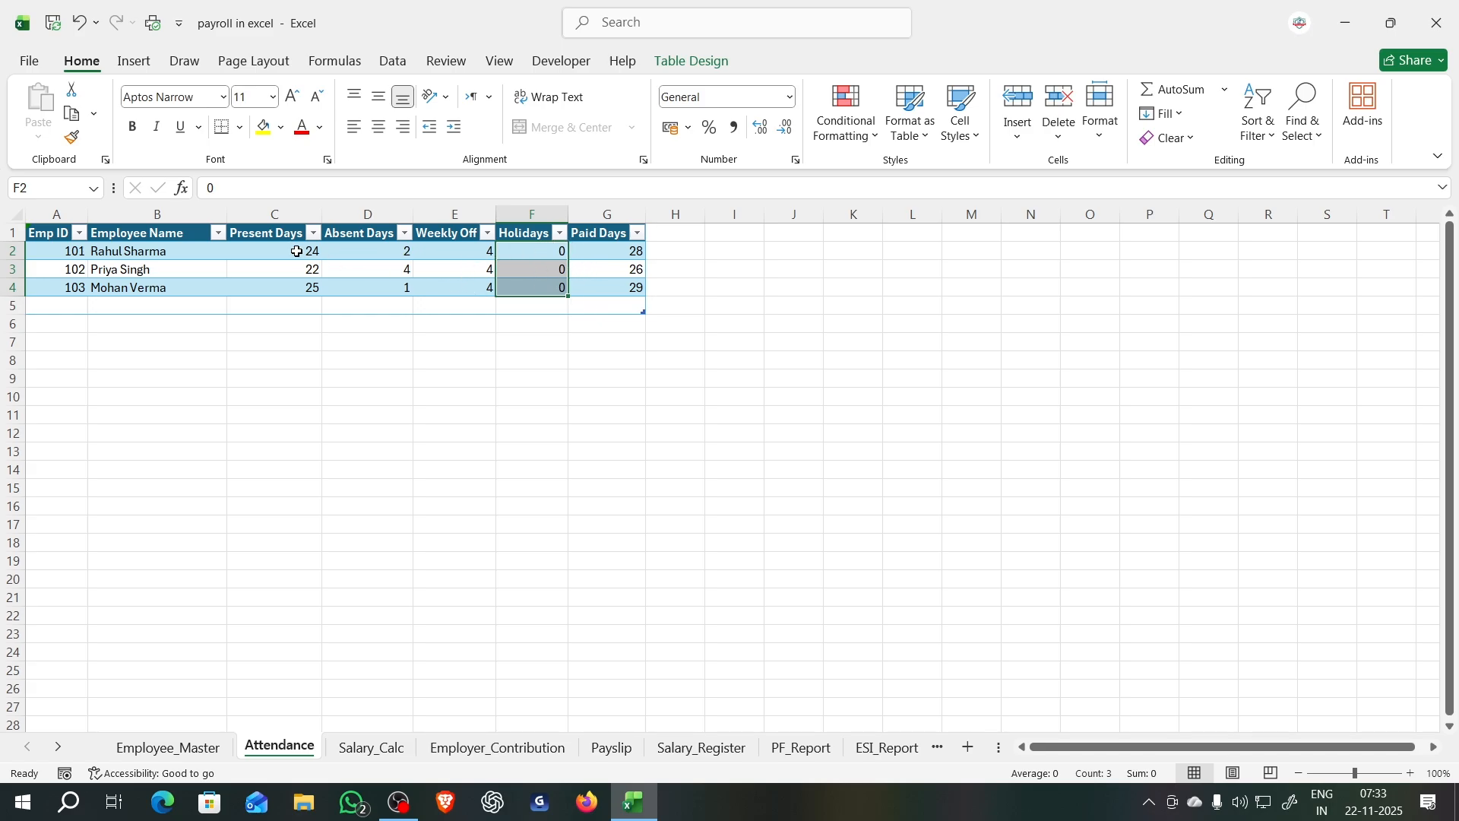
{"action": "left_click", "coordinate": [608, 248]}
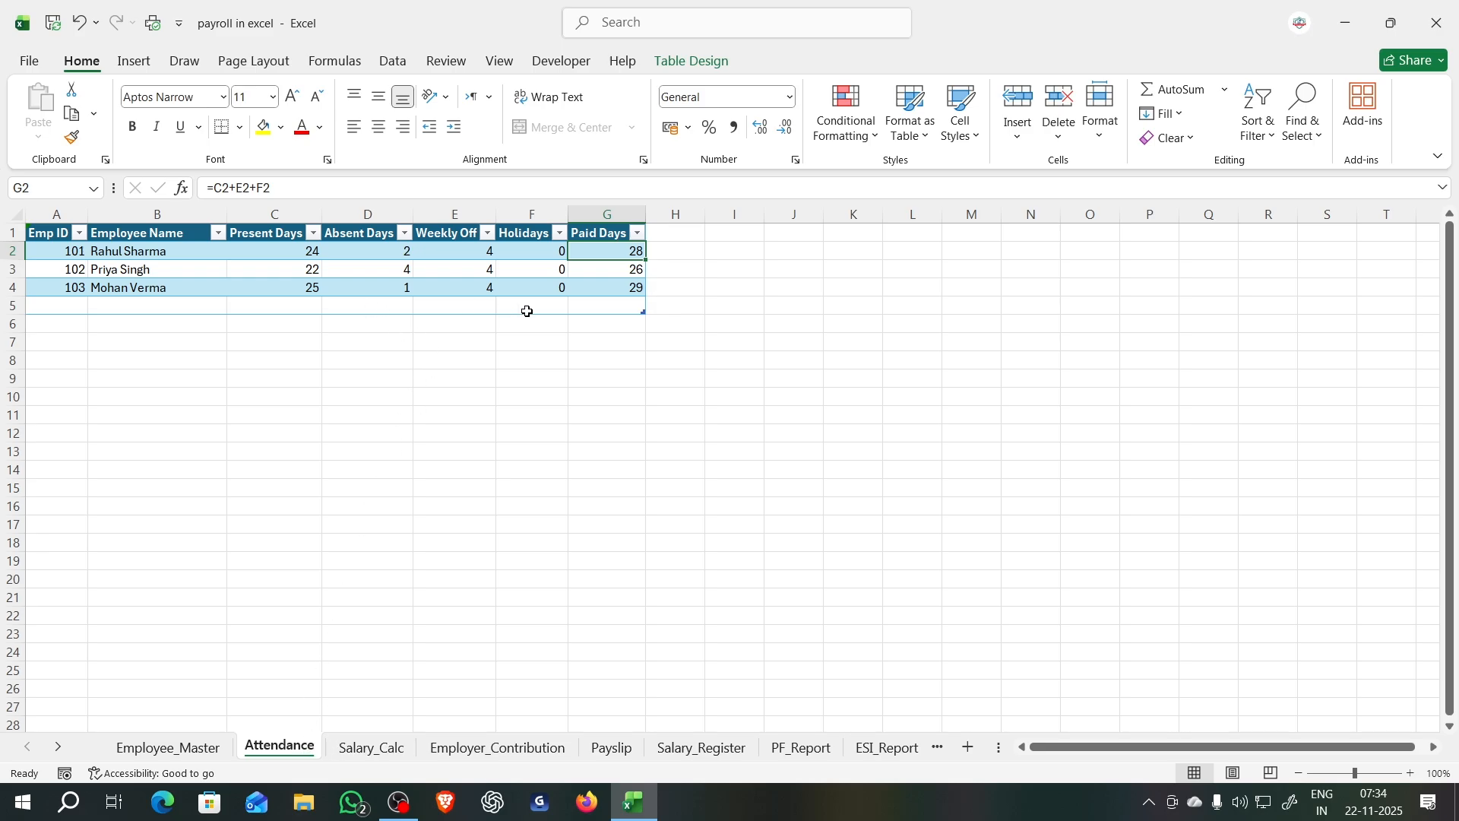
Step: Convert the Salary_Calc data range A1:M4 into a table with headers
{"action": "left_click", "coordinate": [359, 748]}
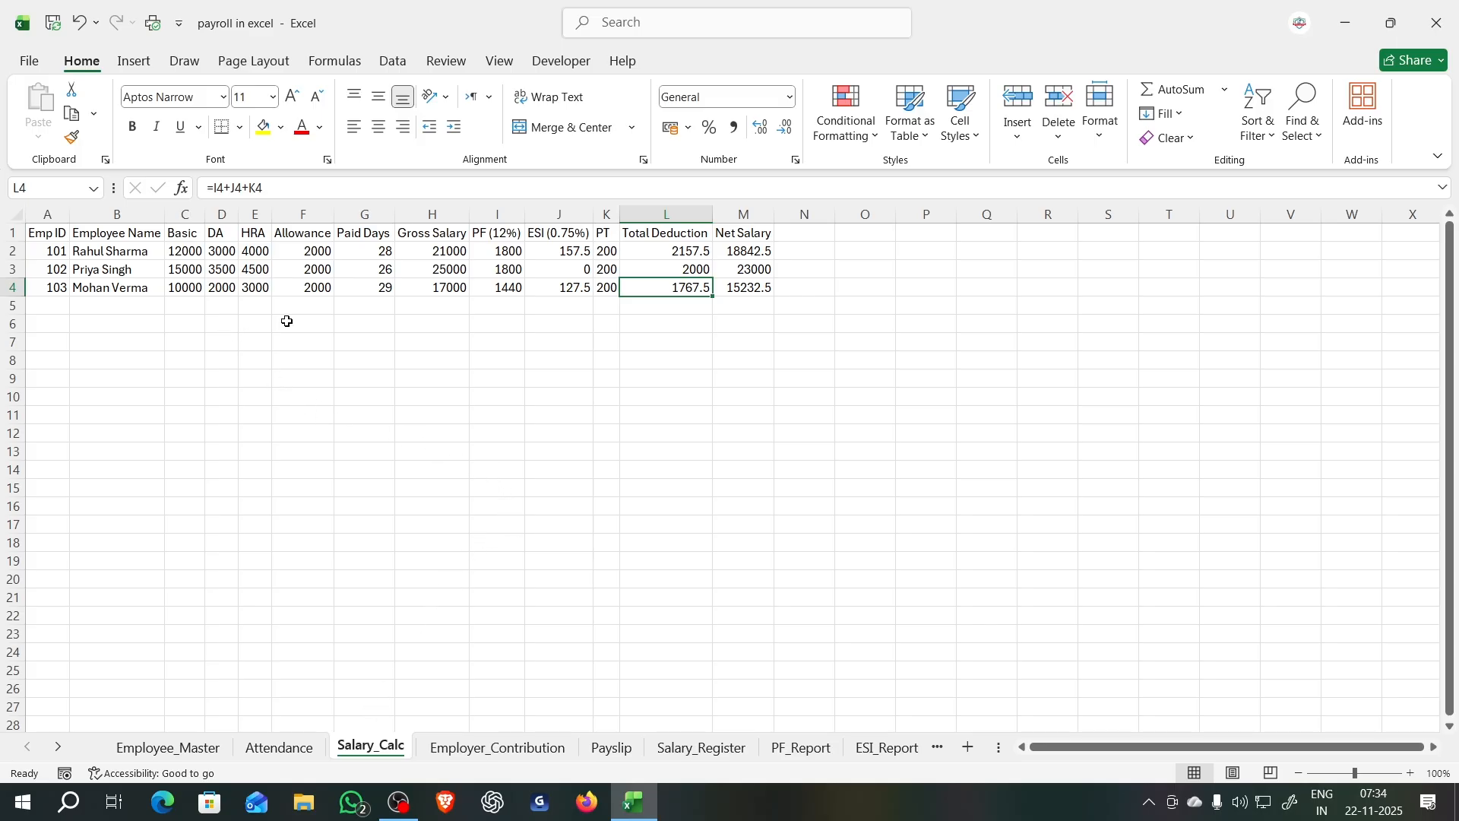
{"action": "key", "text": "ctrl+a"}
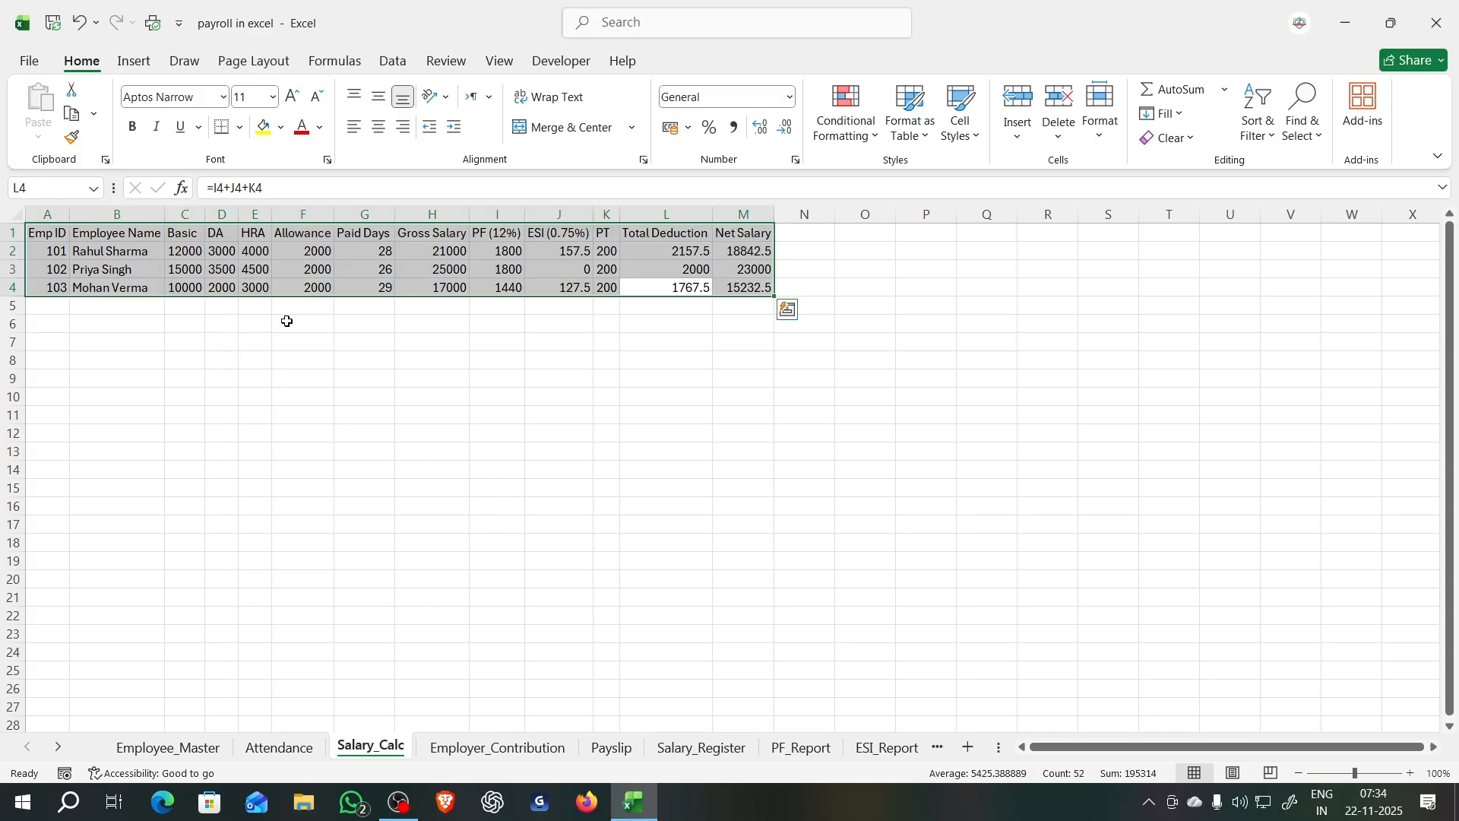
{"action": "key", "text": "ctrl+t"}
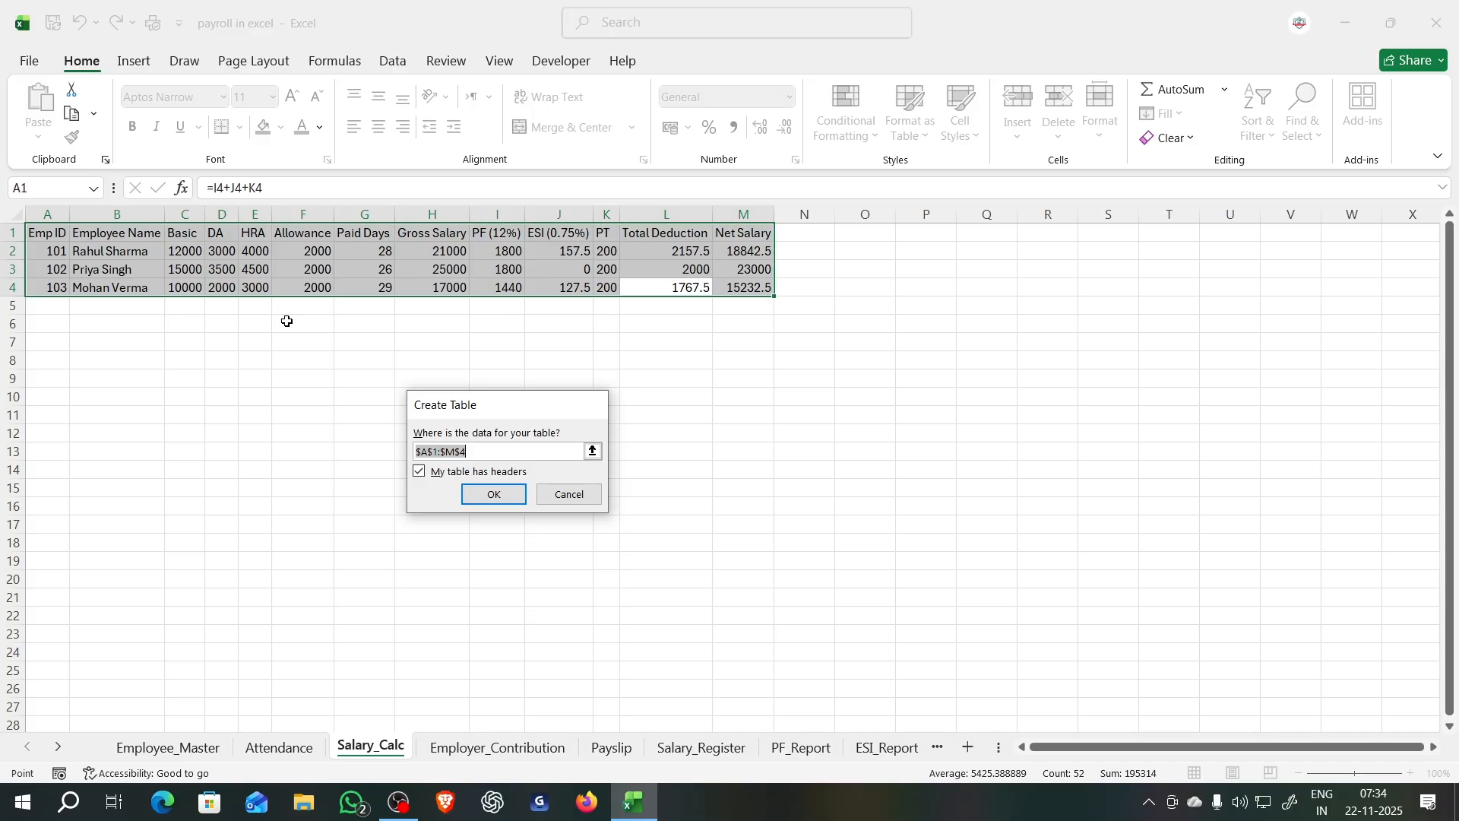
{"action": "key", "text": "Return"}
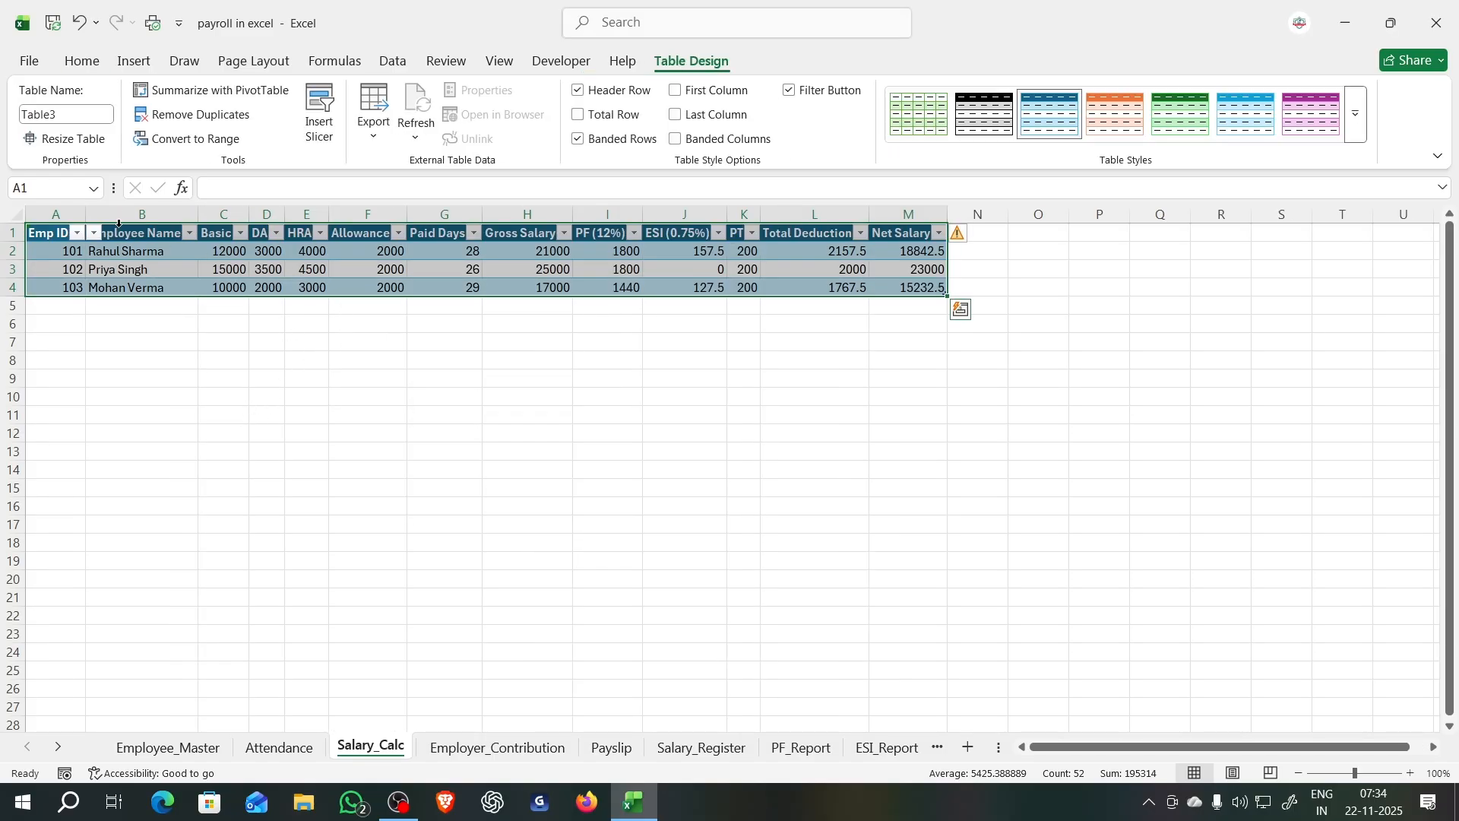
Step: Widen columns A through I of the Salary_Calc table slightly, from Emp ID to PF (12%), to fit their headers
{"action": "left_click_drag", "start_coordinate": [84, 218], "coordinate": [86, 218]}
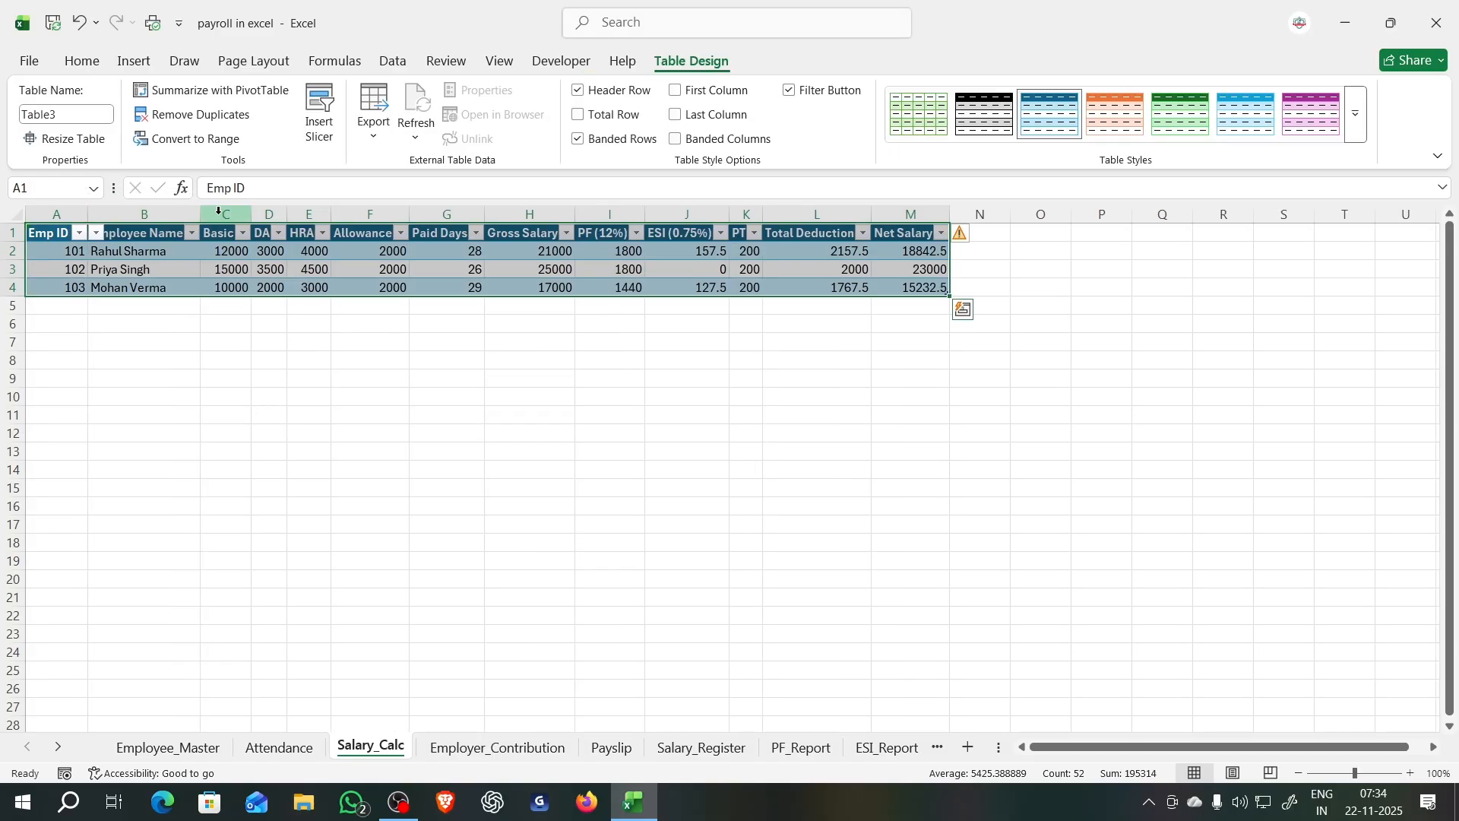
{"action": "left_click_drag", "start_coordinate": [197, 215], "coordinate": [200, 215]}
{"action": "left_click", "coordinate": [116, 358]}
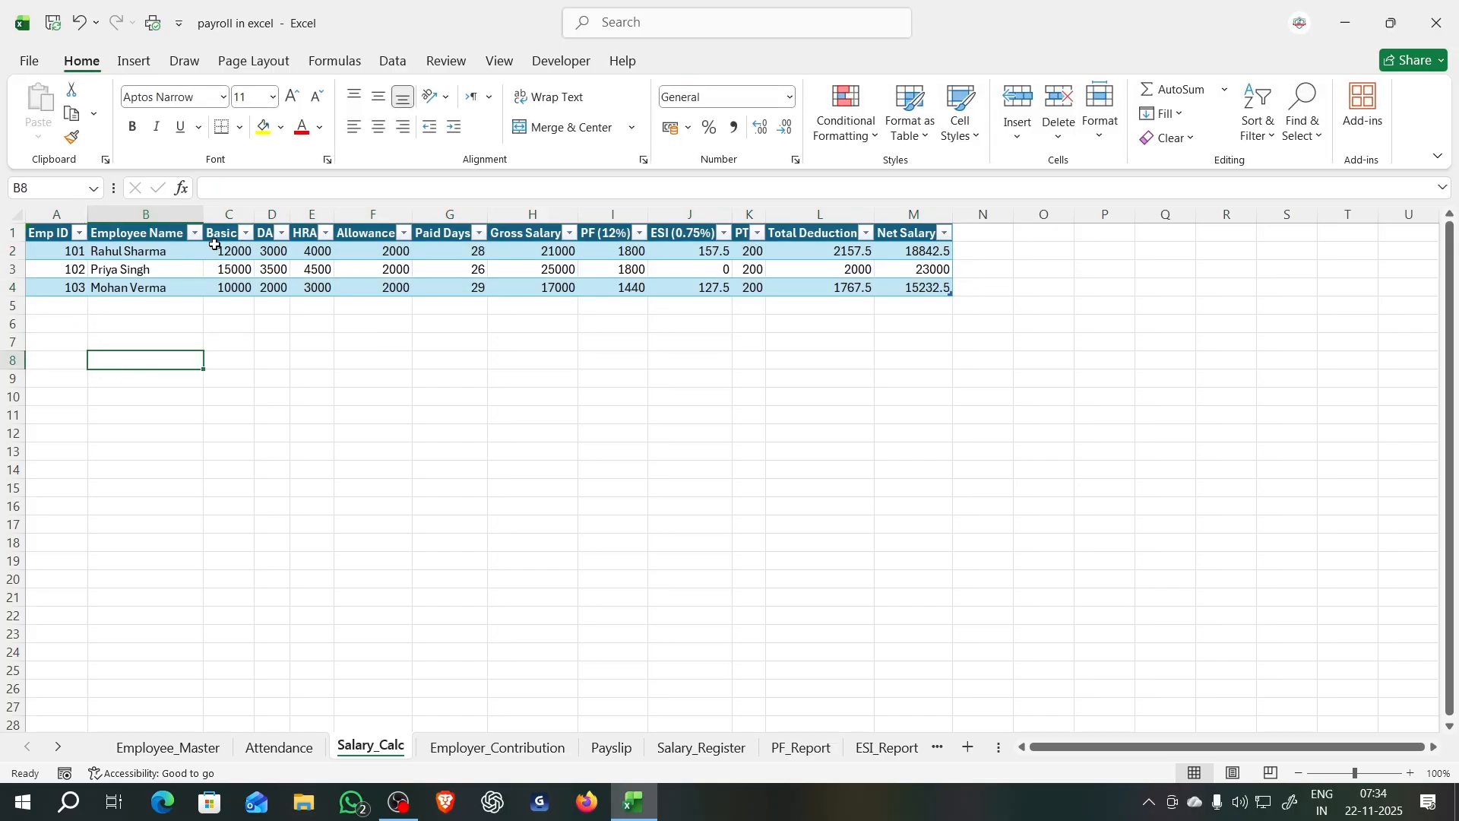
{"action": "left_click_drag", "start_coordinate": [254, 215], "coordinate": [500, 215]}
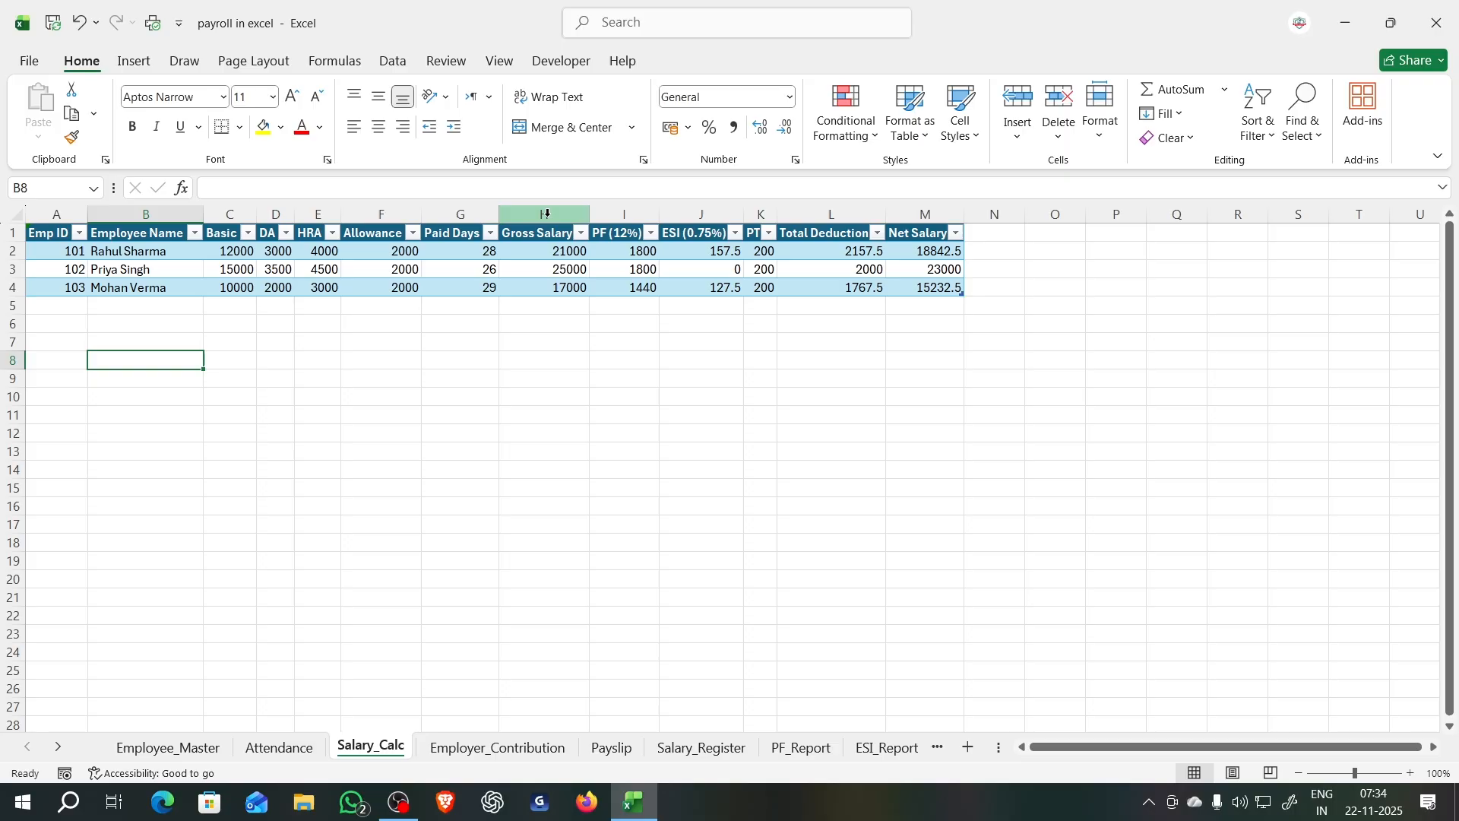
{"action": "left_click", "coordinate": [604, 215]}
{"action": "left_click_drag", "start_coordinate": [592, 215], "coordinate": [662, 215]}
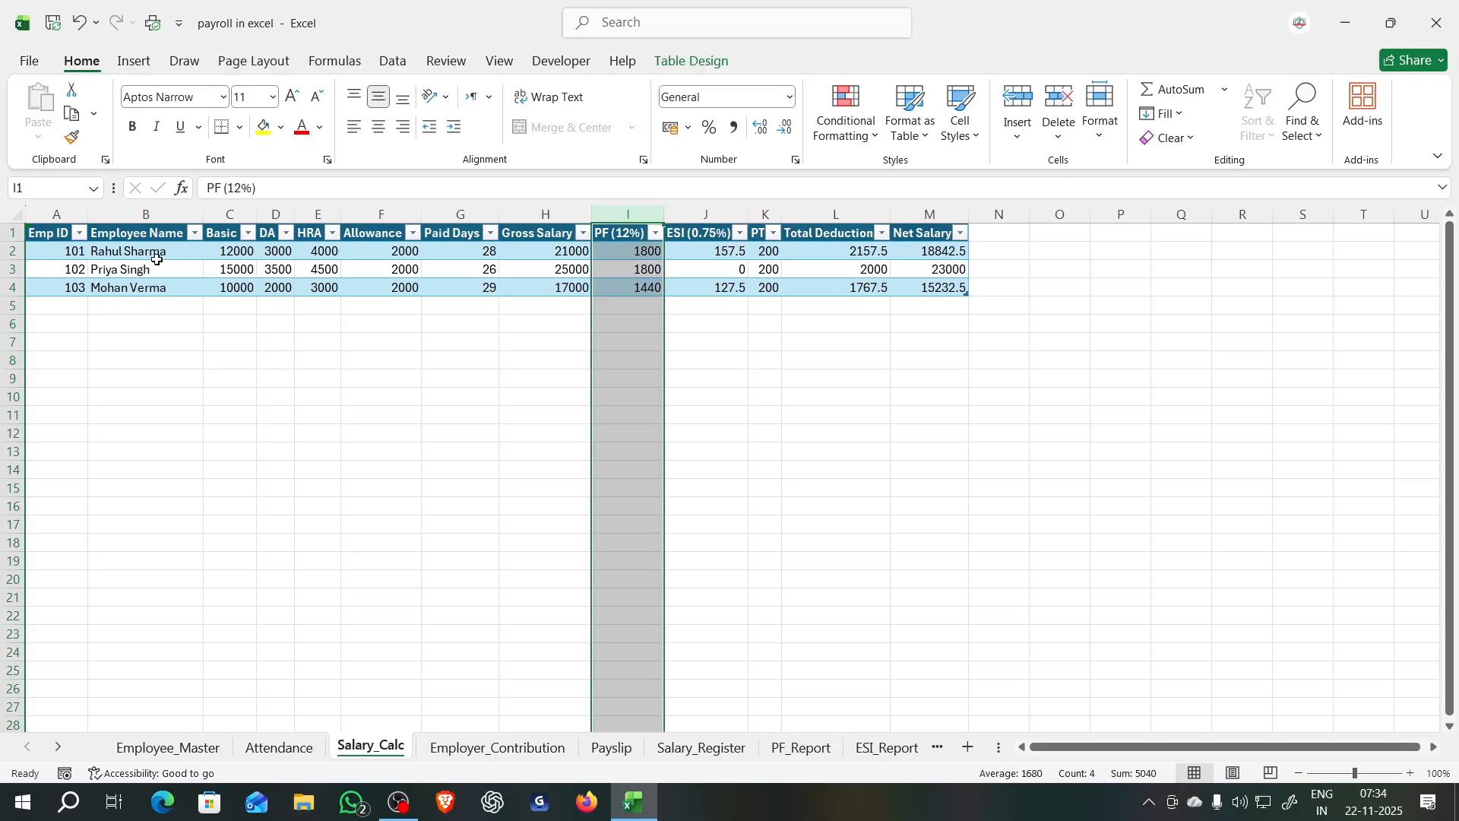
Step: Examine the Employee Name, Basic, DA, HRA and Allowance lookup formulas in row 2 against the matching Employee_Master columns
{"action": "left_click_drag", "start_coordinate": [52, 233], "coordinate": [165, 283]}
{"action": "left_click", "coordinate": [68, 419]}
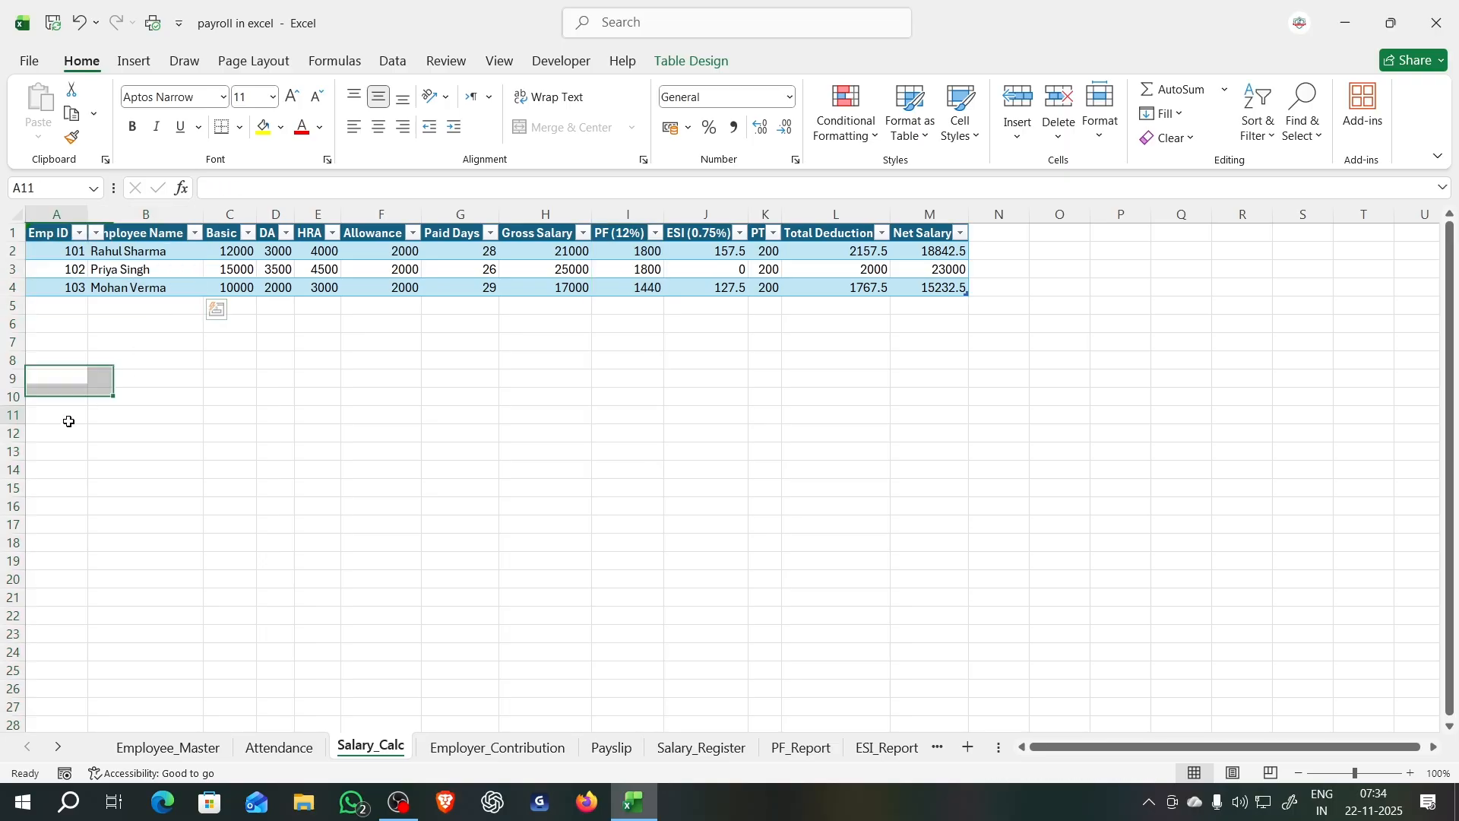
{"action": "left_click", "coordinate": [67, 251]}
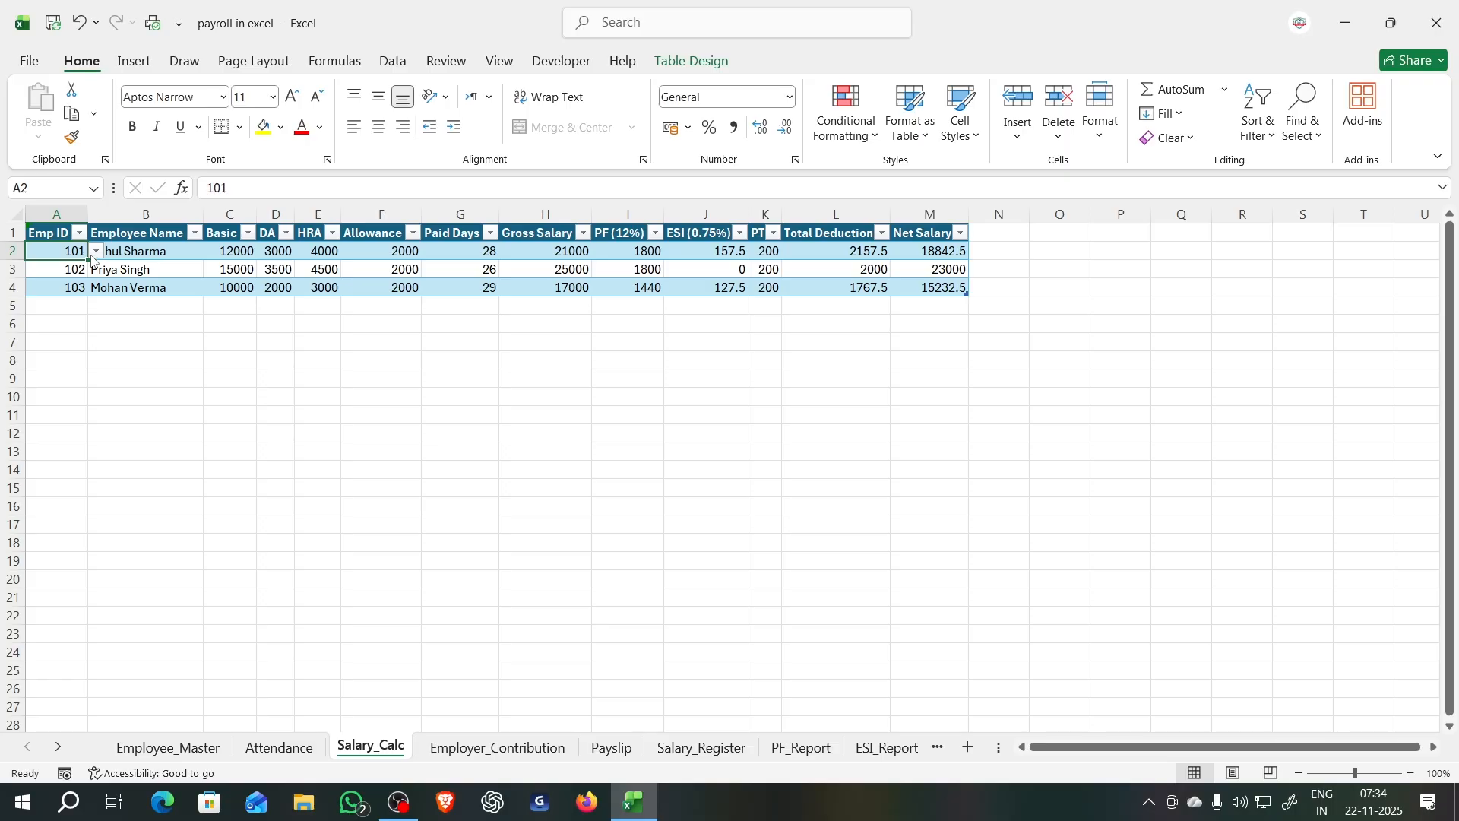
{"action": "left_click", "coordinate": [145, 257]}
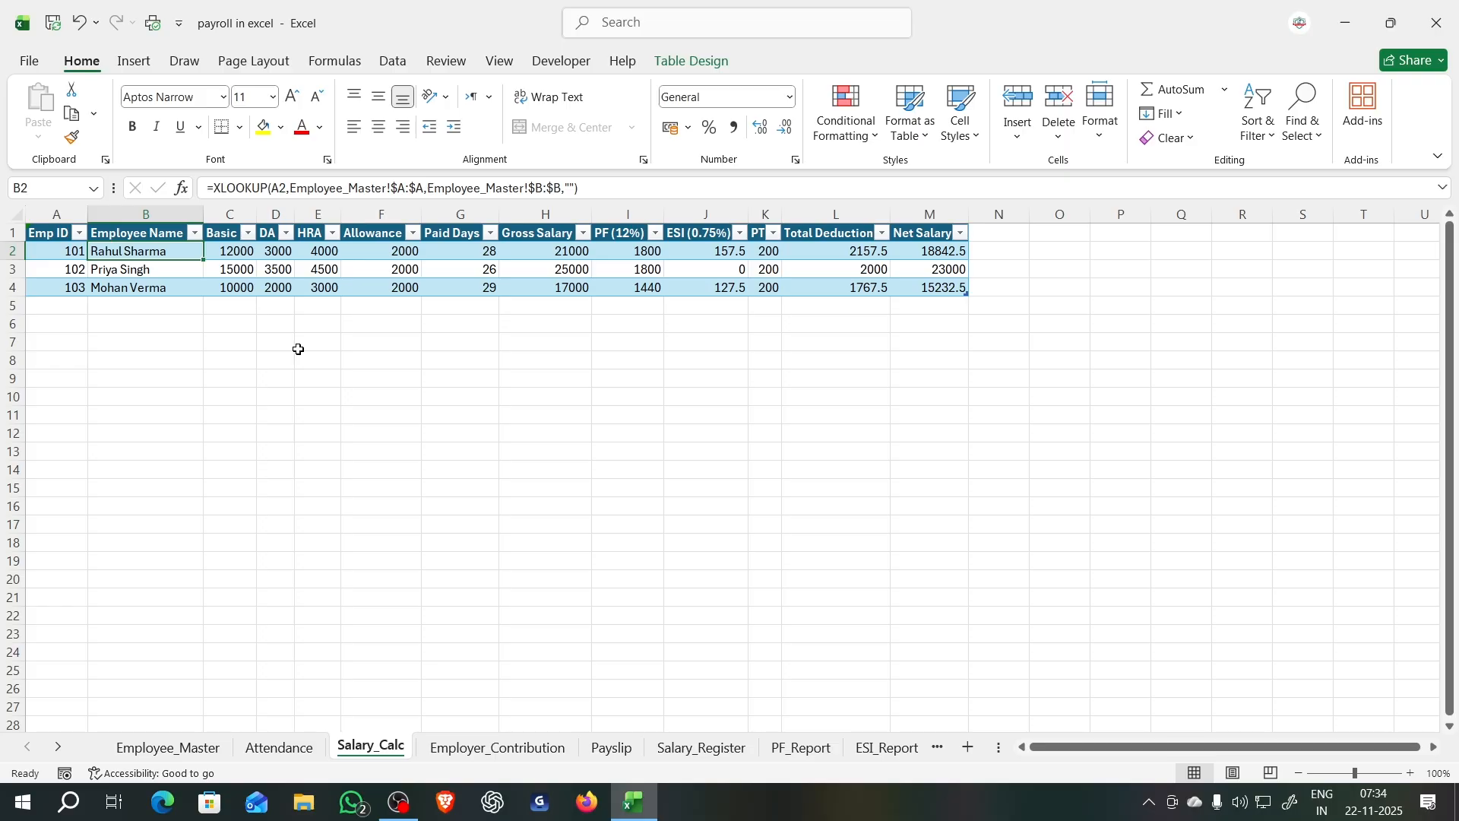
{"action": "left_click", "coordinate": [230, 250]}
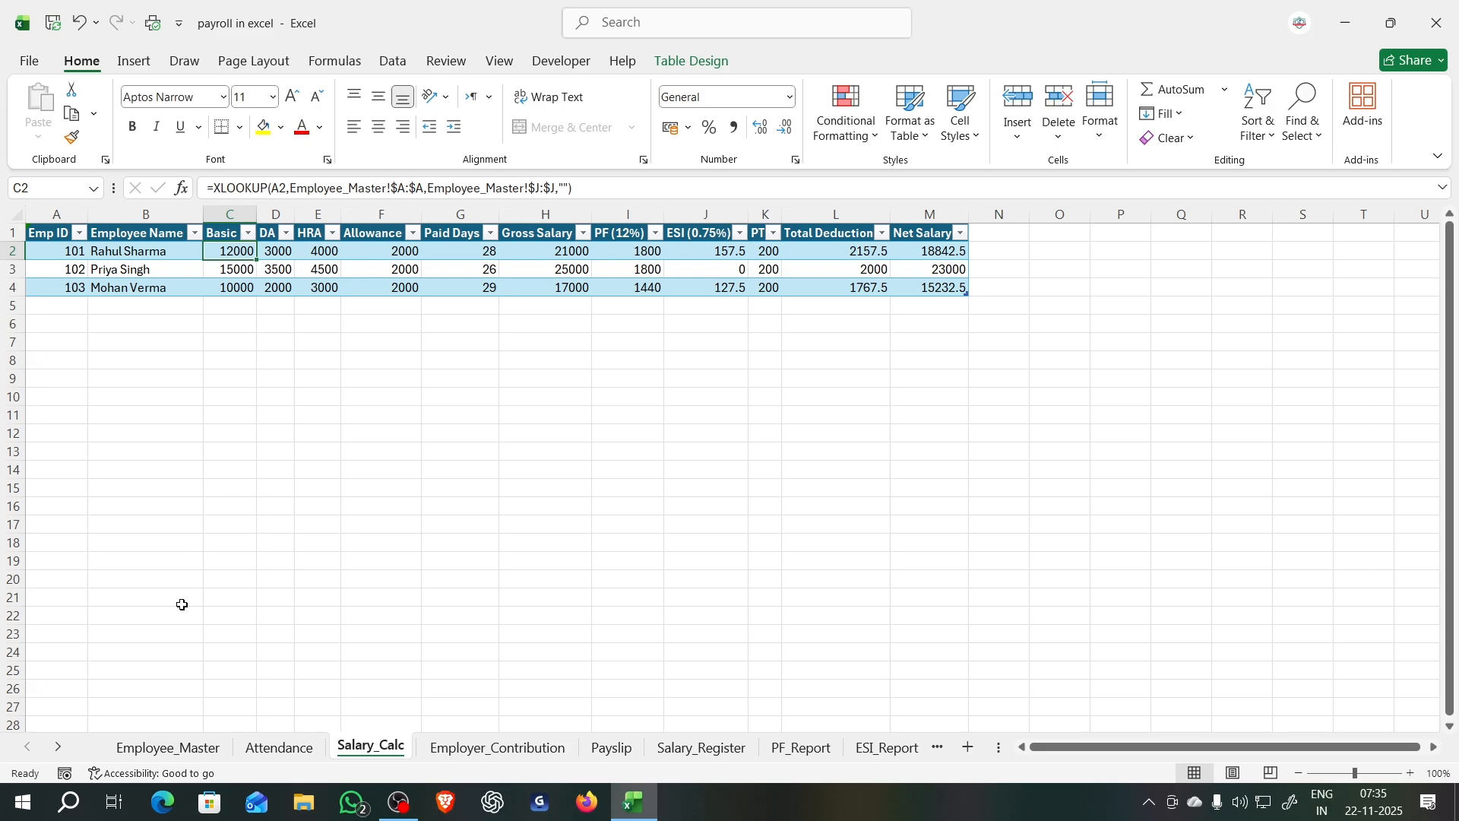
{"action": "left_click", "coordinate": [170, 748]}
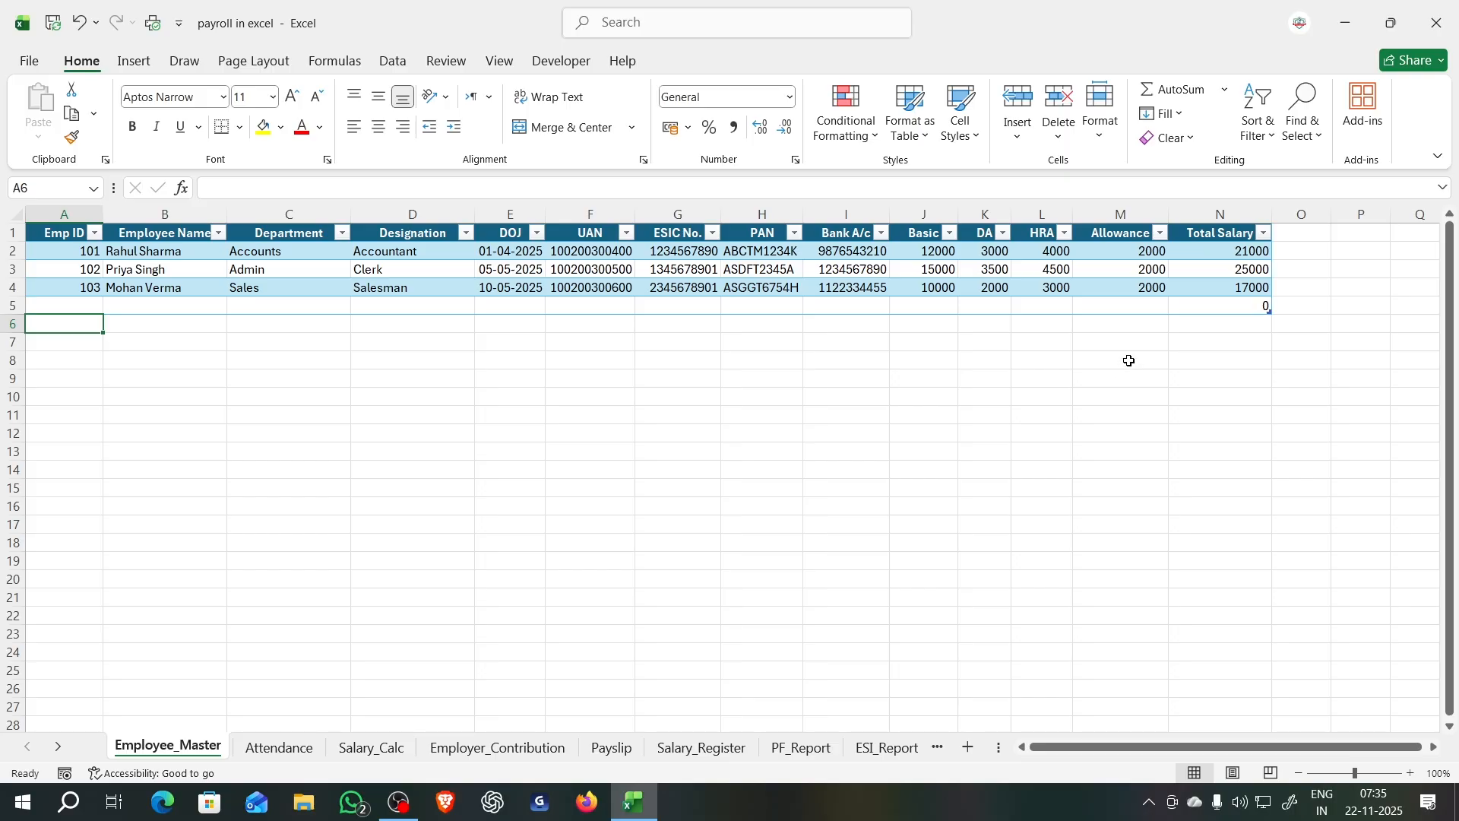
{"action": "left_click", "coordinate": [371, 748]}
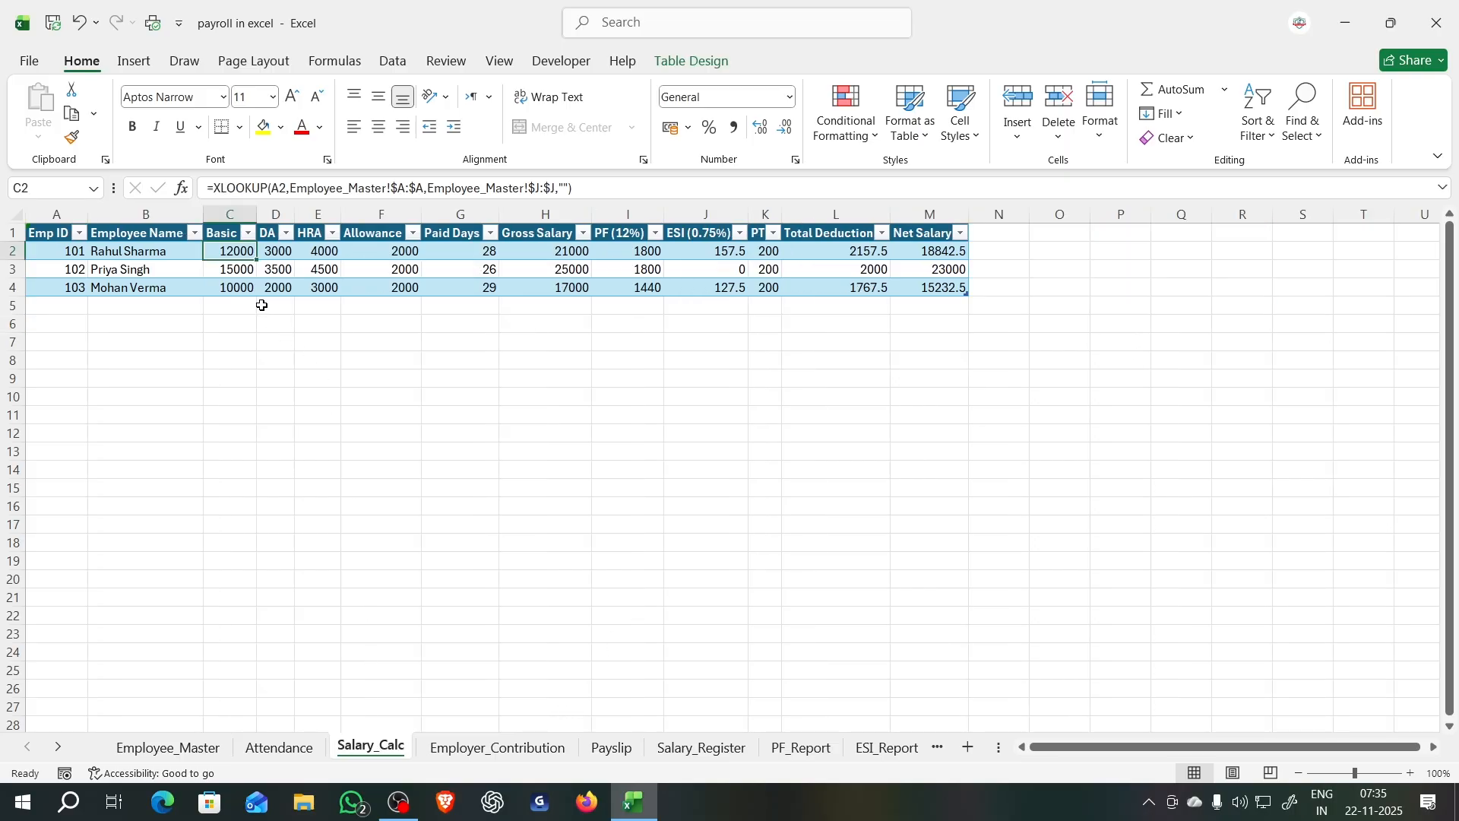
{"action": "left_click", "coordinate": [268, 248]}
{"action": "left_click", "coordinate": [318, 253]}
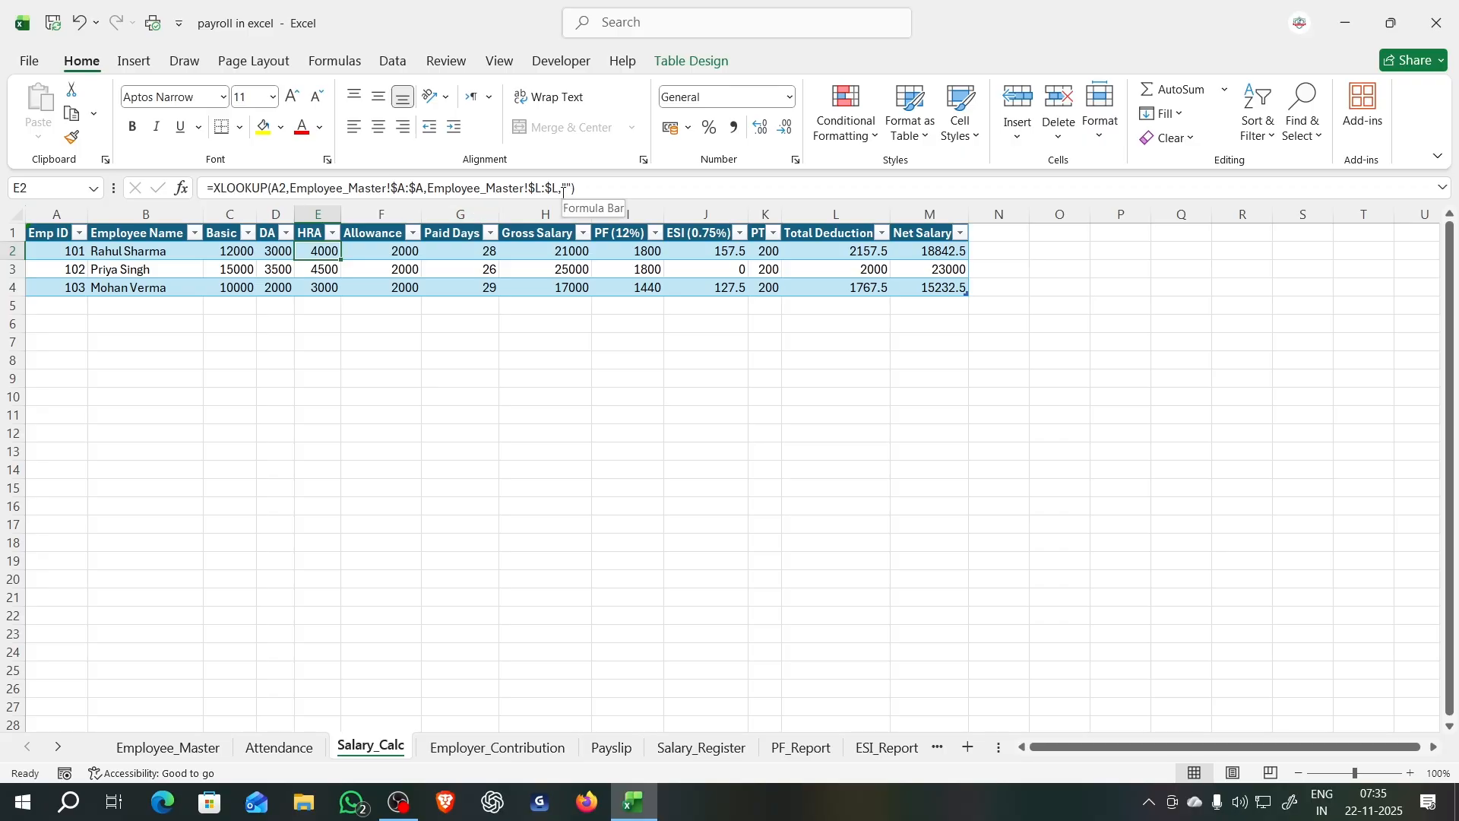
{"action": "left_click", "coordinate": [363, 253]}
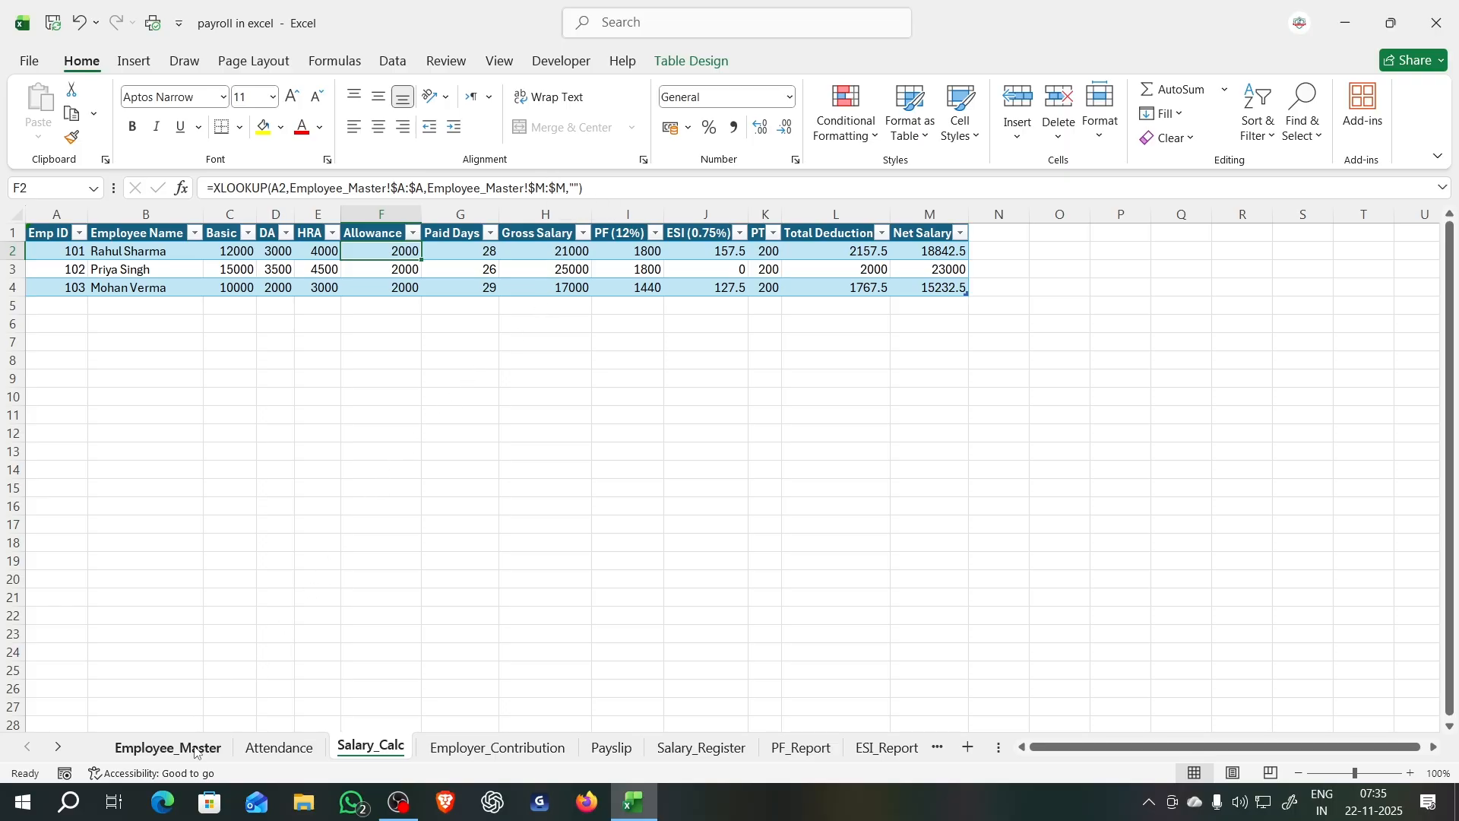
{"action": "left_click", "coordinate": [168, 747]}
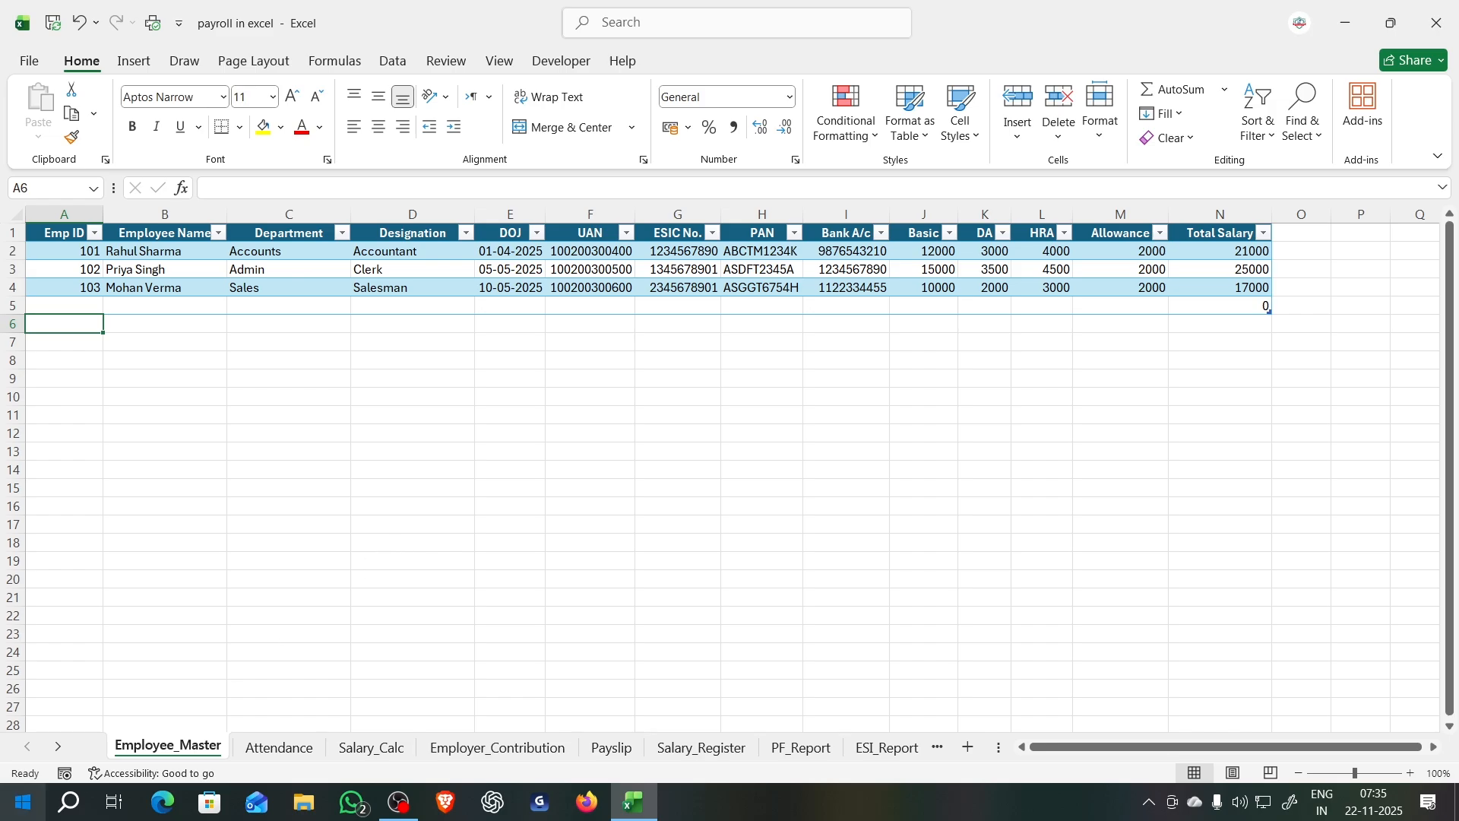
{"action": "left_click", "coordinate": [386, 757]}
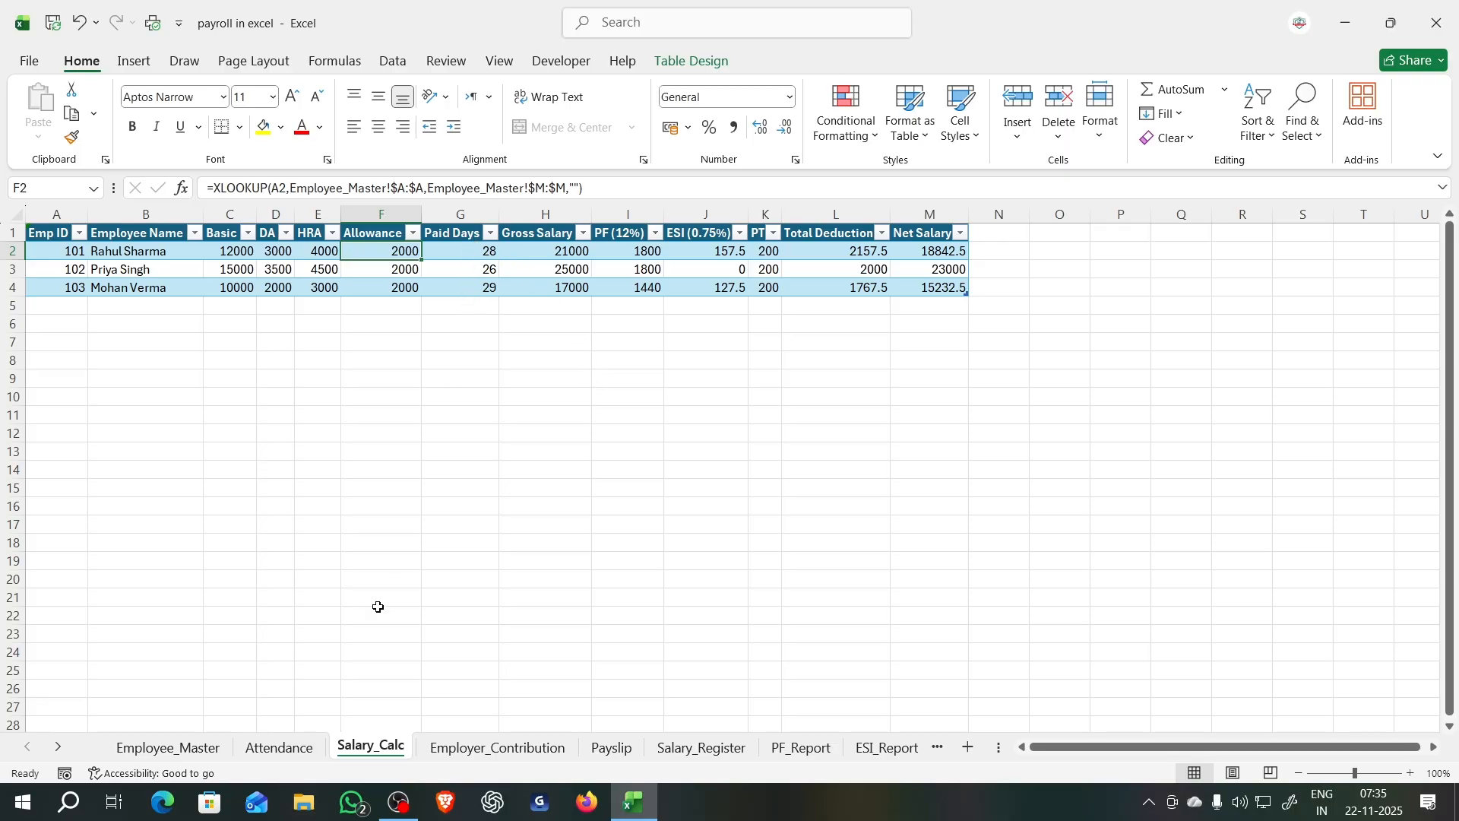
Step: Compare the Paid Days lookup formula in Salary_Calc cell G2 with the Paid Days column of the Attendance sheet
{"action": "left_click", "coordinate": [275, 752]}
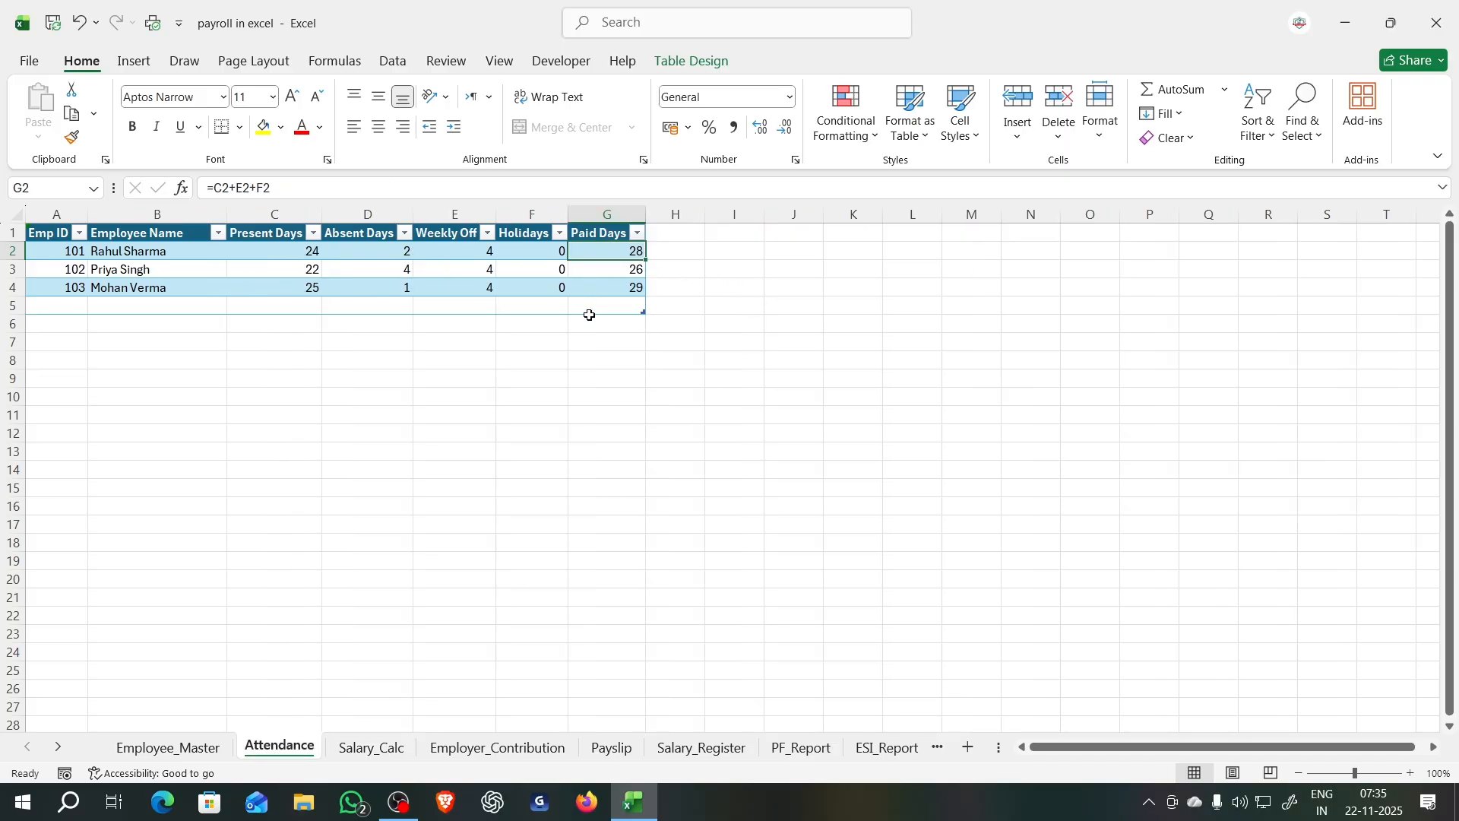
{"action": "left_click", "coordinate": [370, 747]}
{"action": "left_click", "coordinate": [478, 252]}
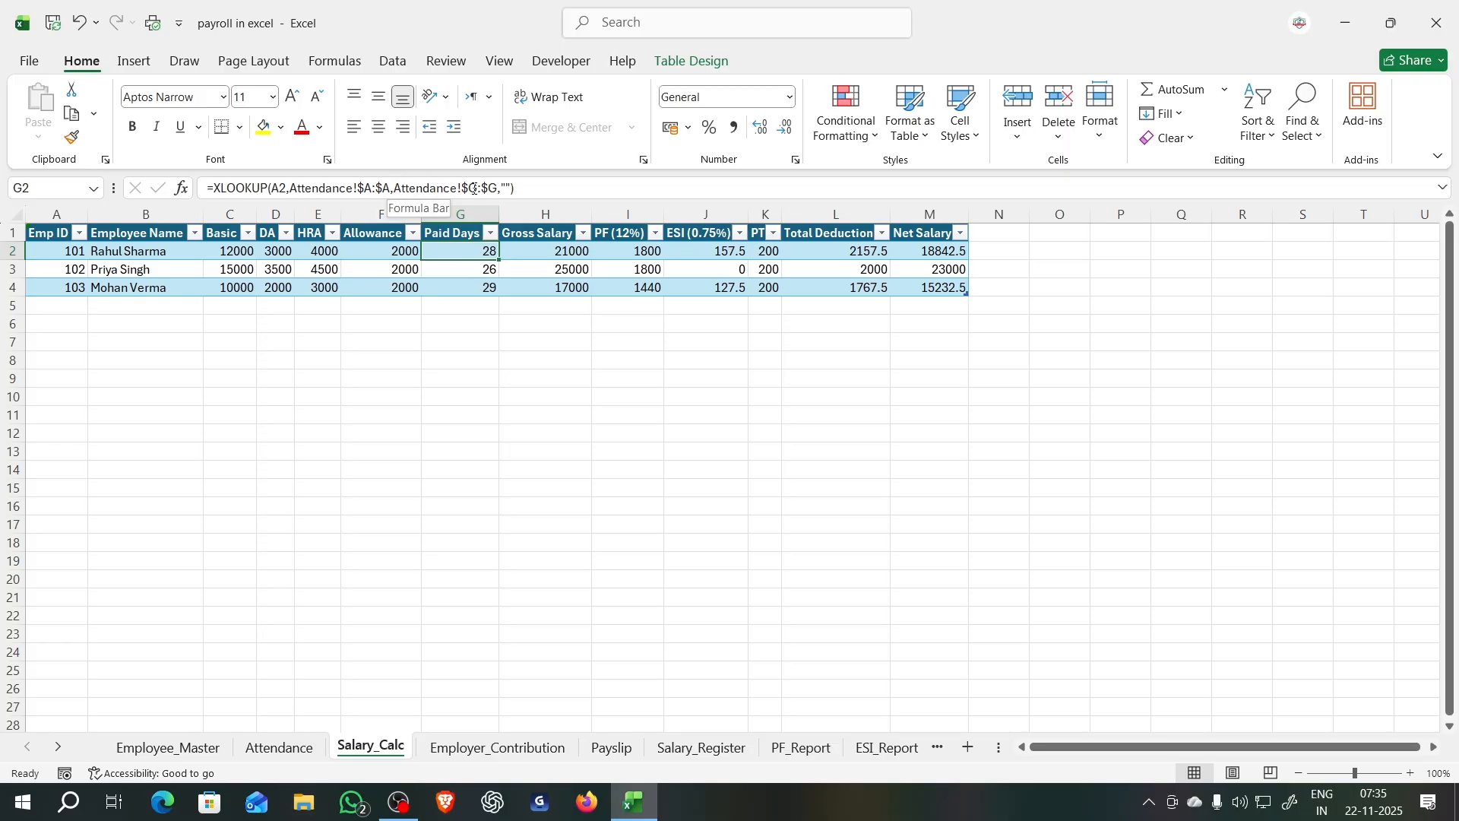
{"action": "left_click", "coordinate": [295, 748]}
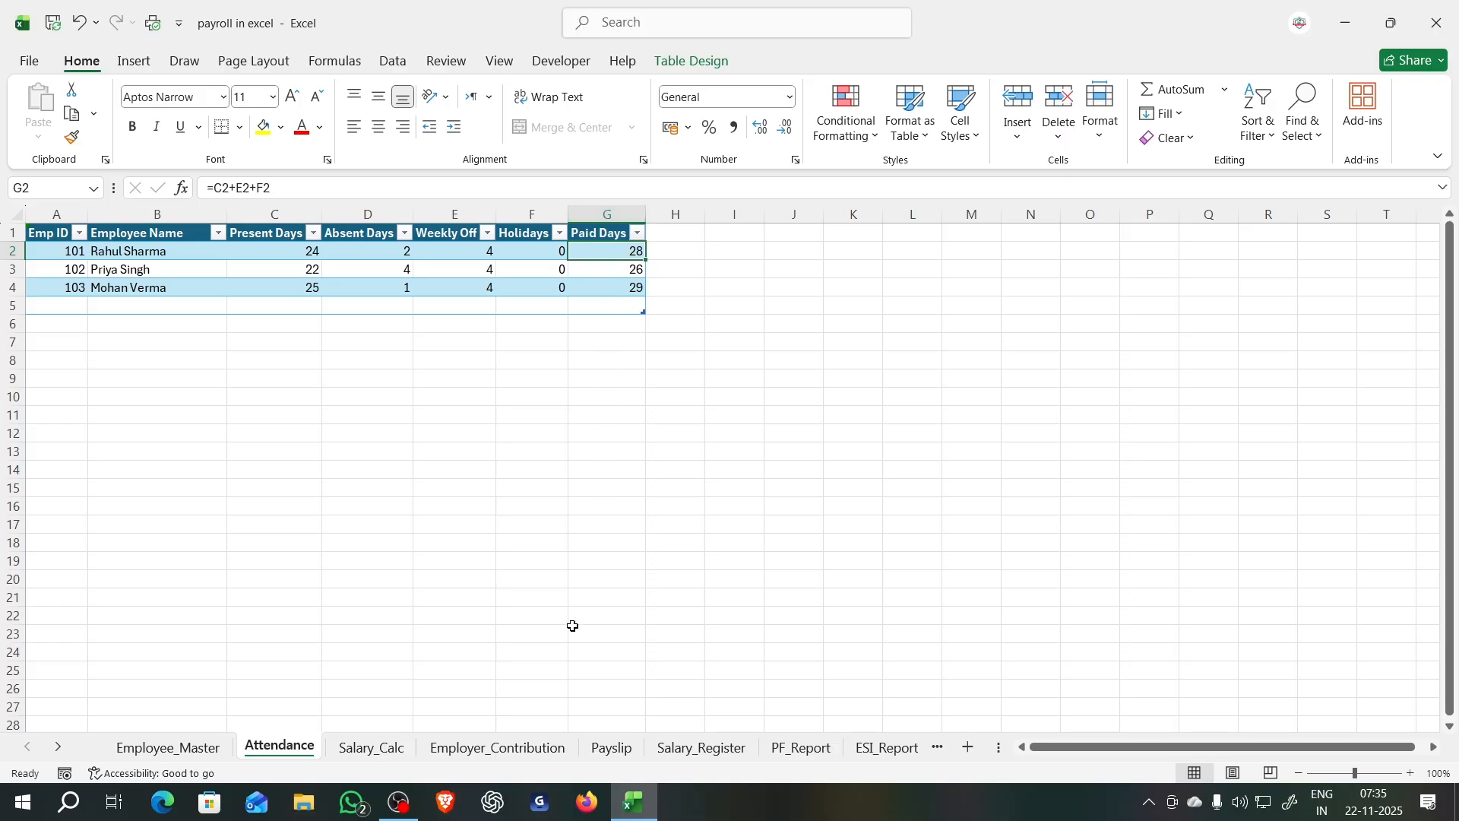
{"action": "left_click", "coordinate": [401, 750]}
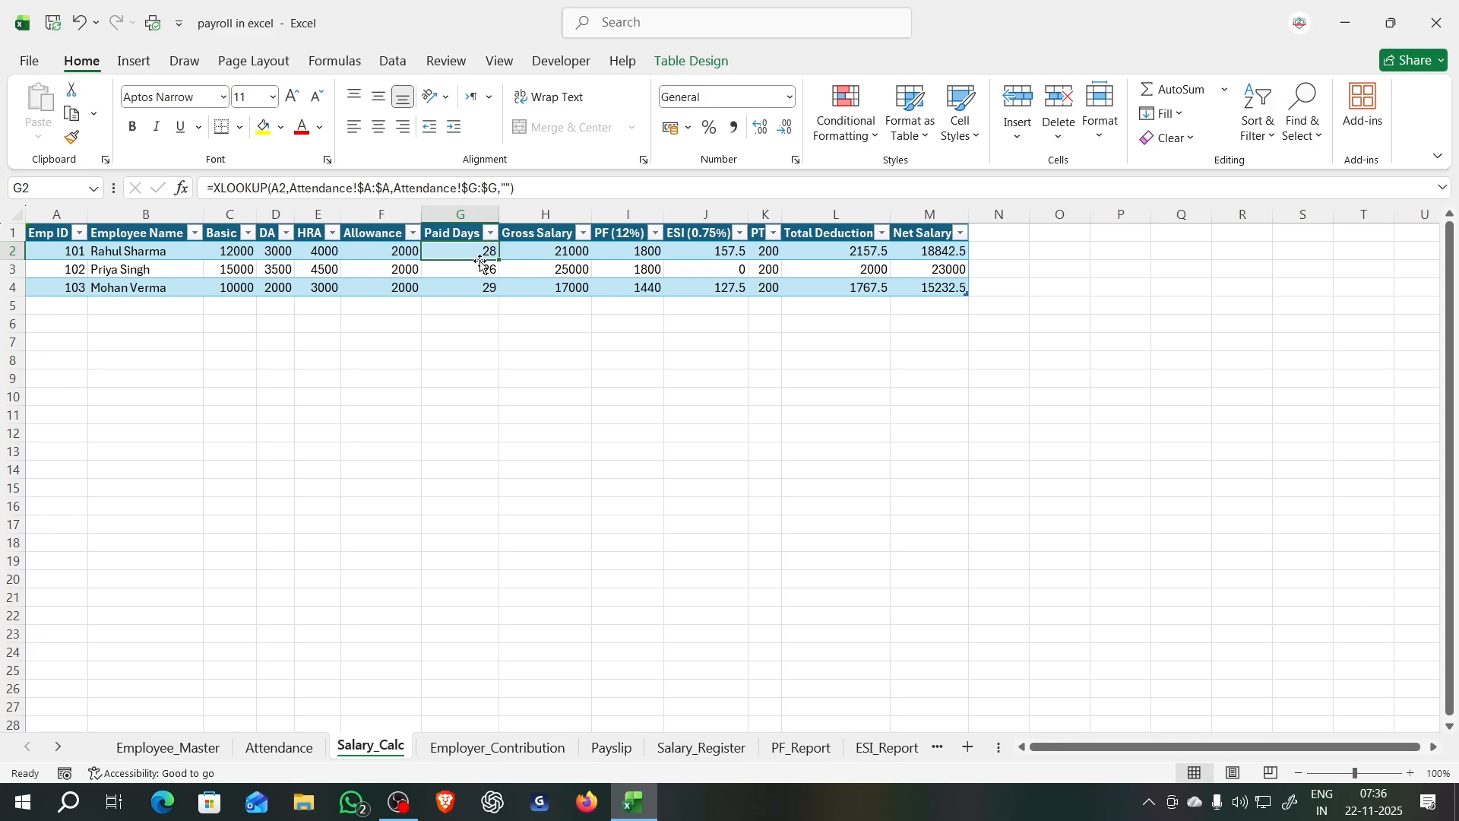
Step: Examine the Gross Salary formula in H2 together with the Basic and Allowance cells it adds up
{"action": "left_click", "coordinate": [551, 256]}
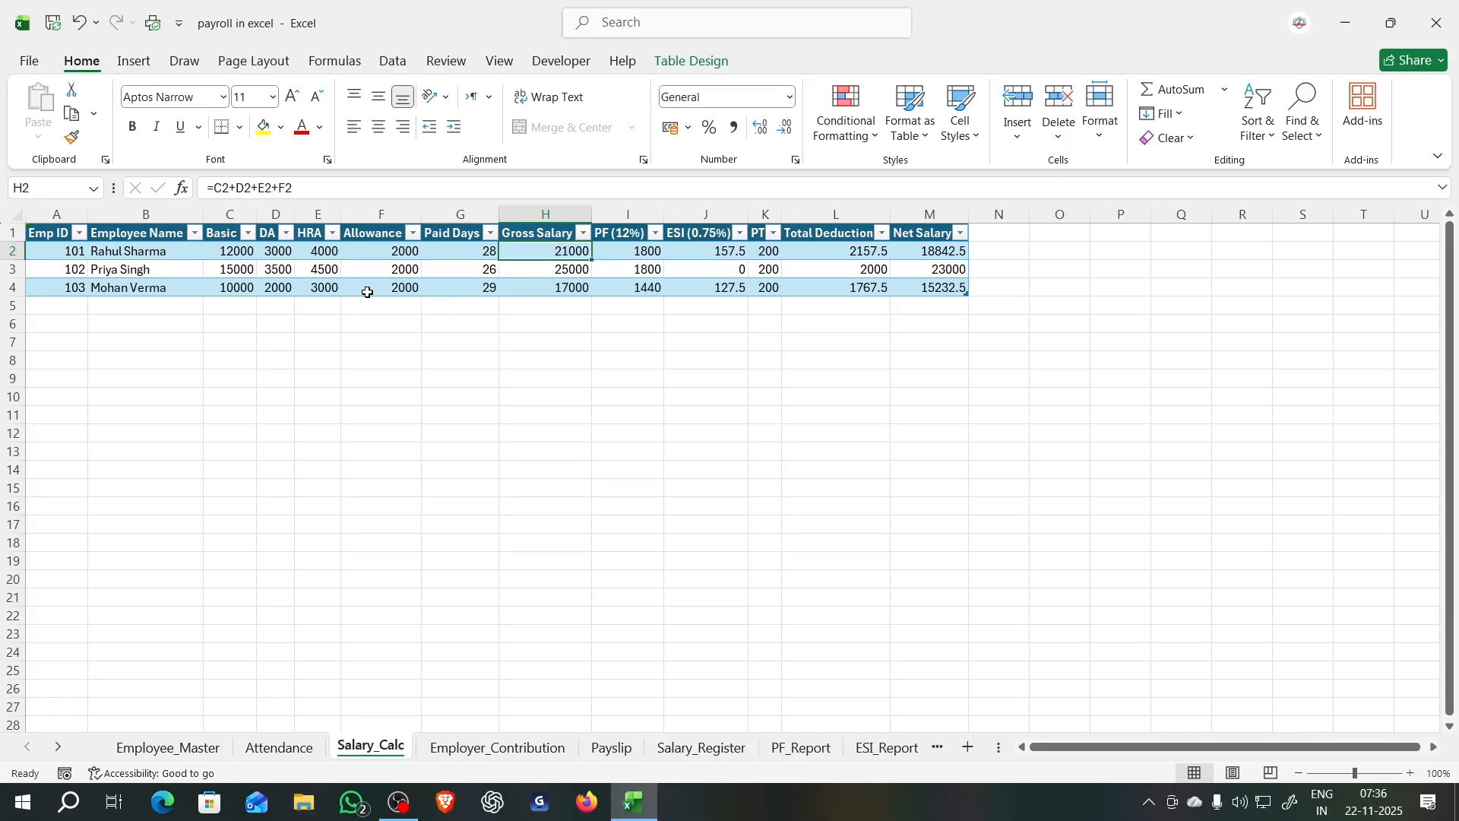
{"action": "left_click", "coordinate": [235, 251]}
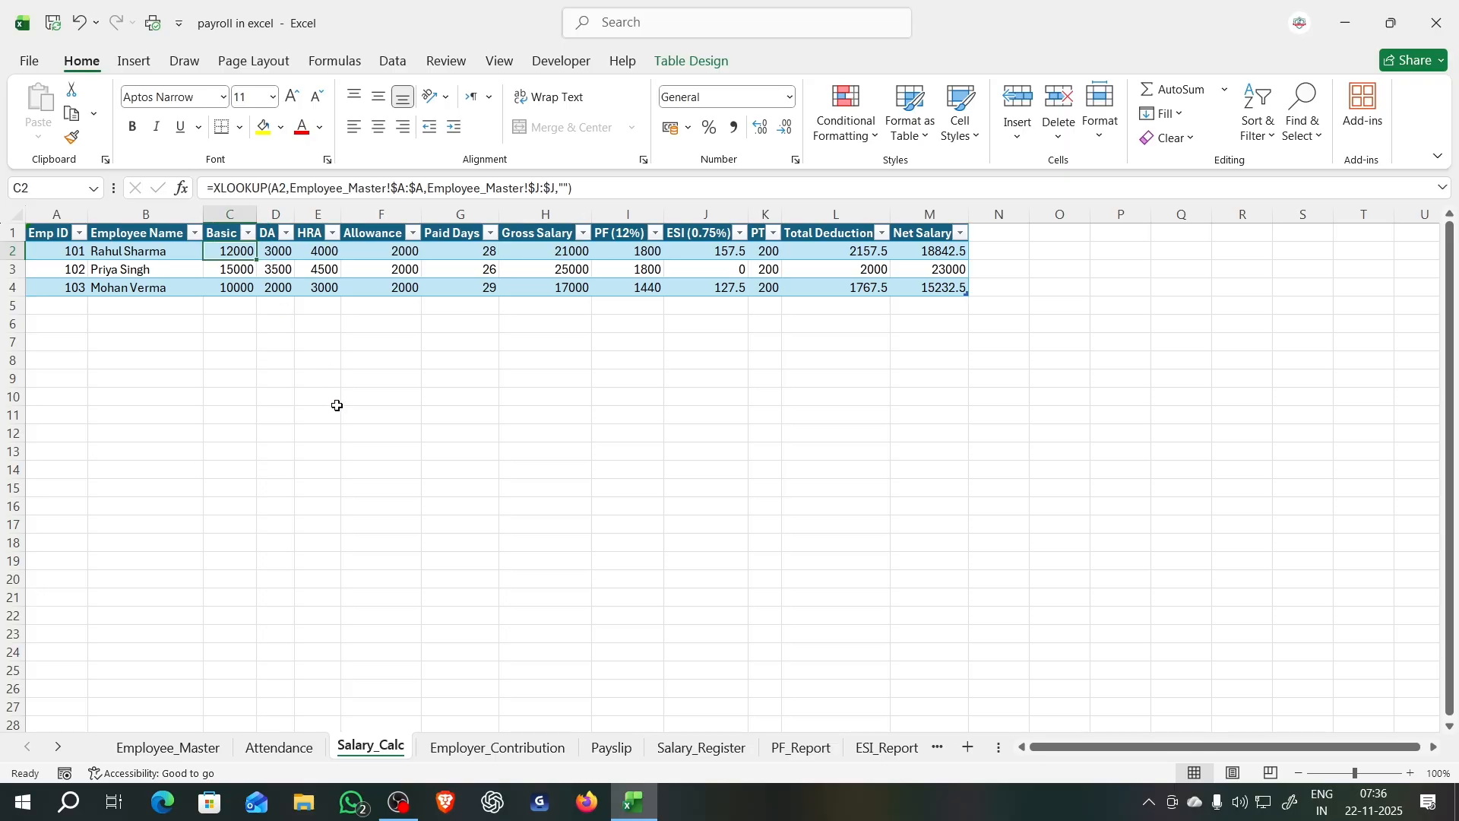
{"action": "left_click", "coordinate": [343, 396]}
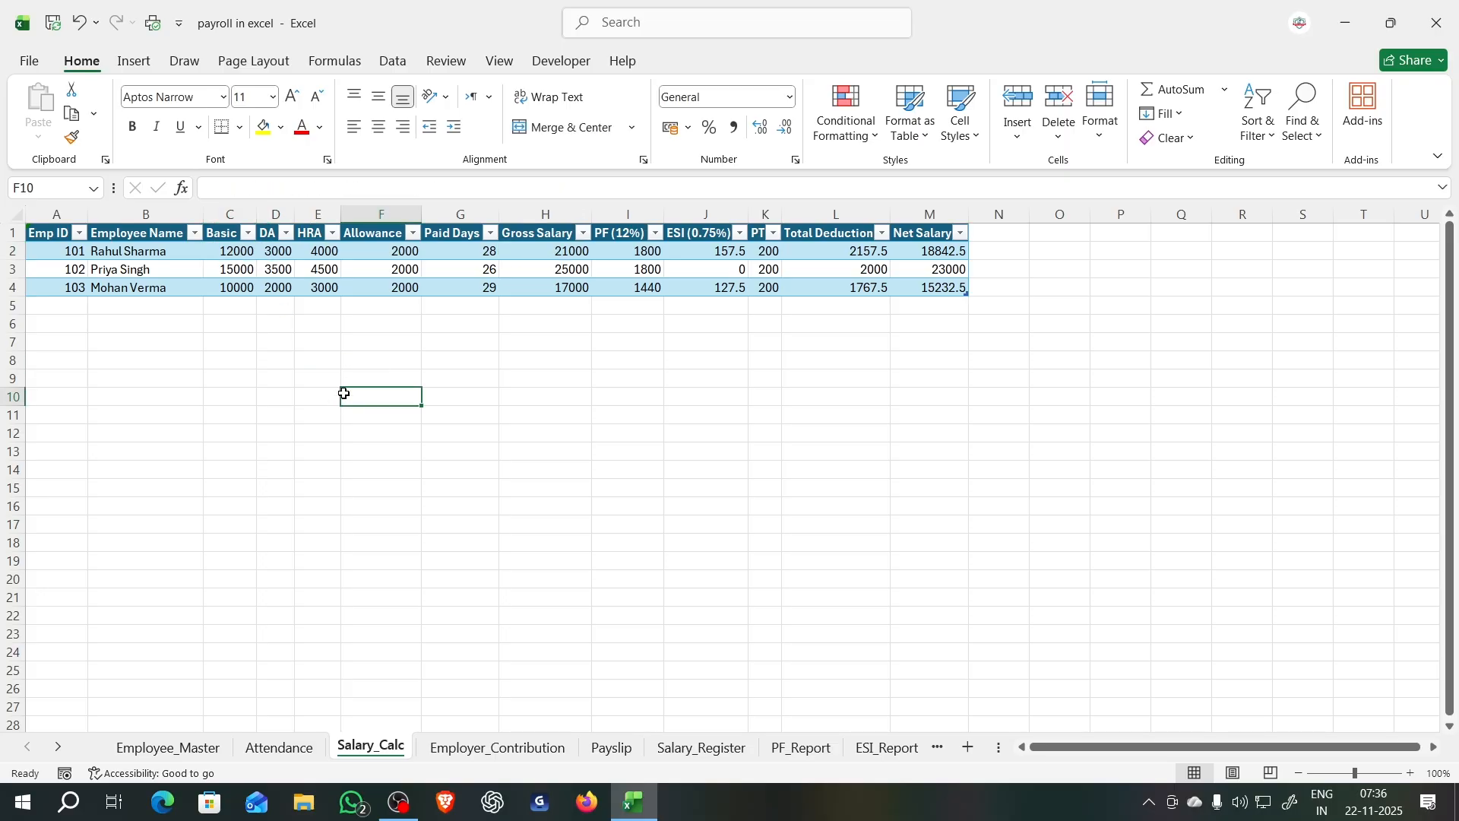
{"action": "left_click", "coordinate": [400, 254]}
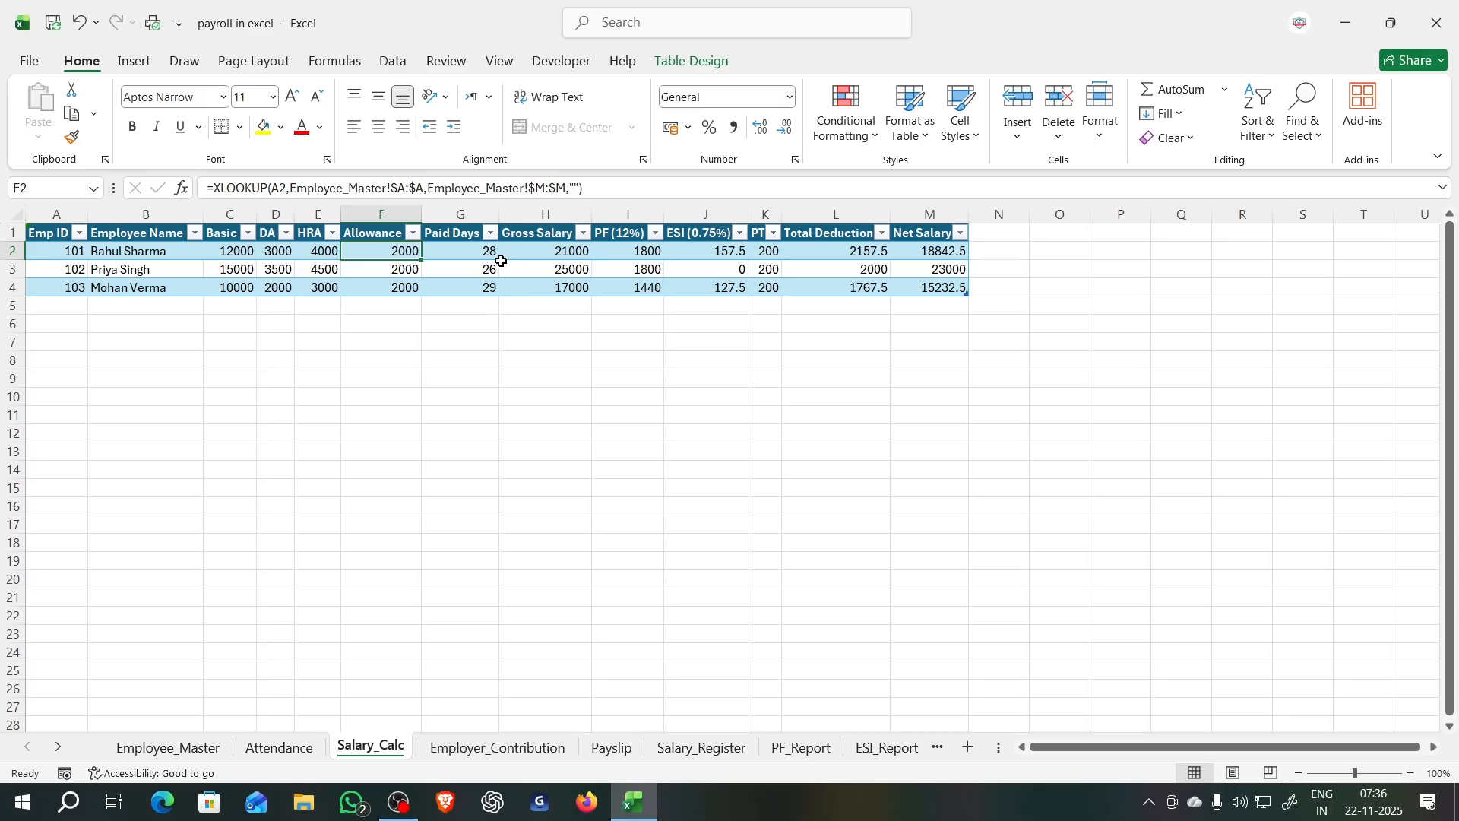
Step: Reorder the Gross Salary formula in H2 to =C2+F2+D2+E2 so Basic and Allowance stand together
{"action": "left_click", "coordinate": [546, 253]}
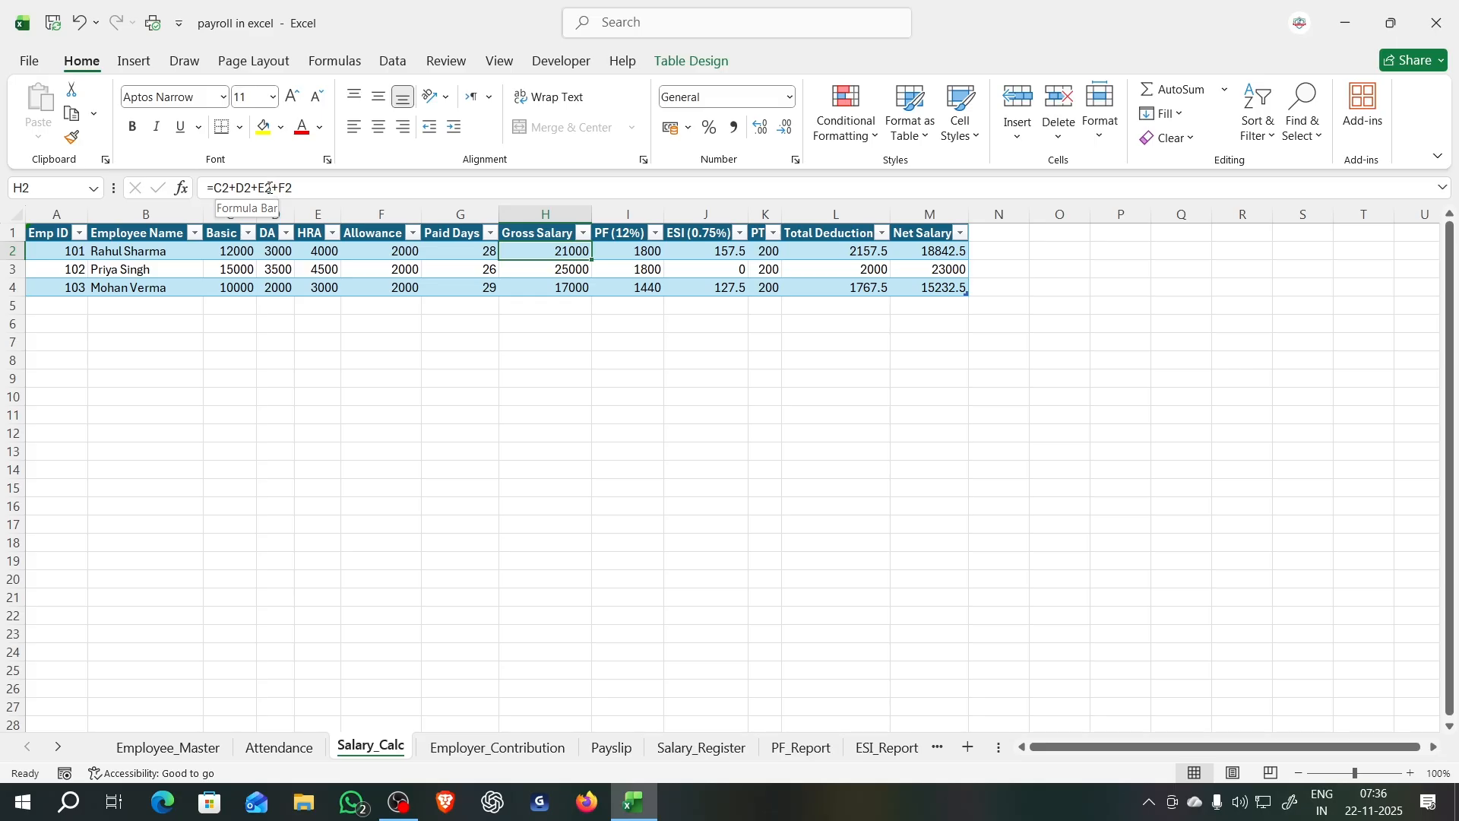
{"action": "left_click_drag", "start_coordinate": [269, 187], "coordinate": [231, 190]}
{"action": "key", "text": "ctrl+c"}
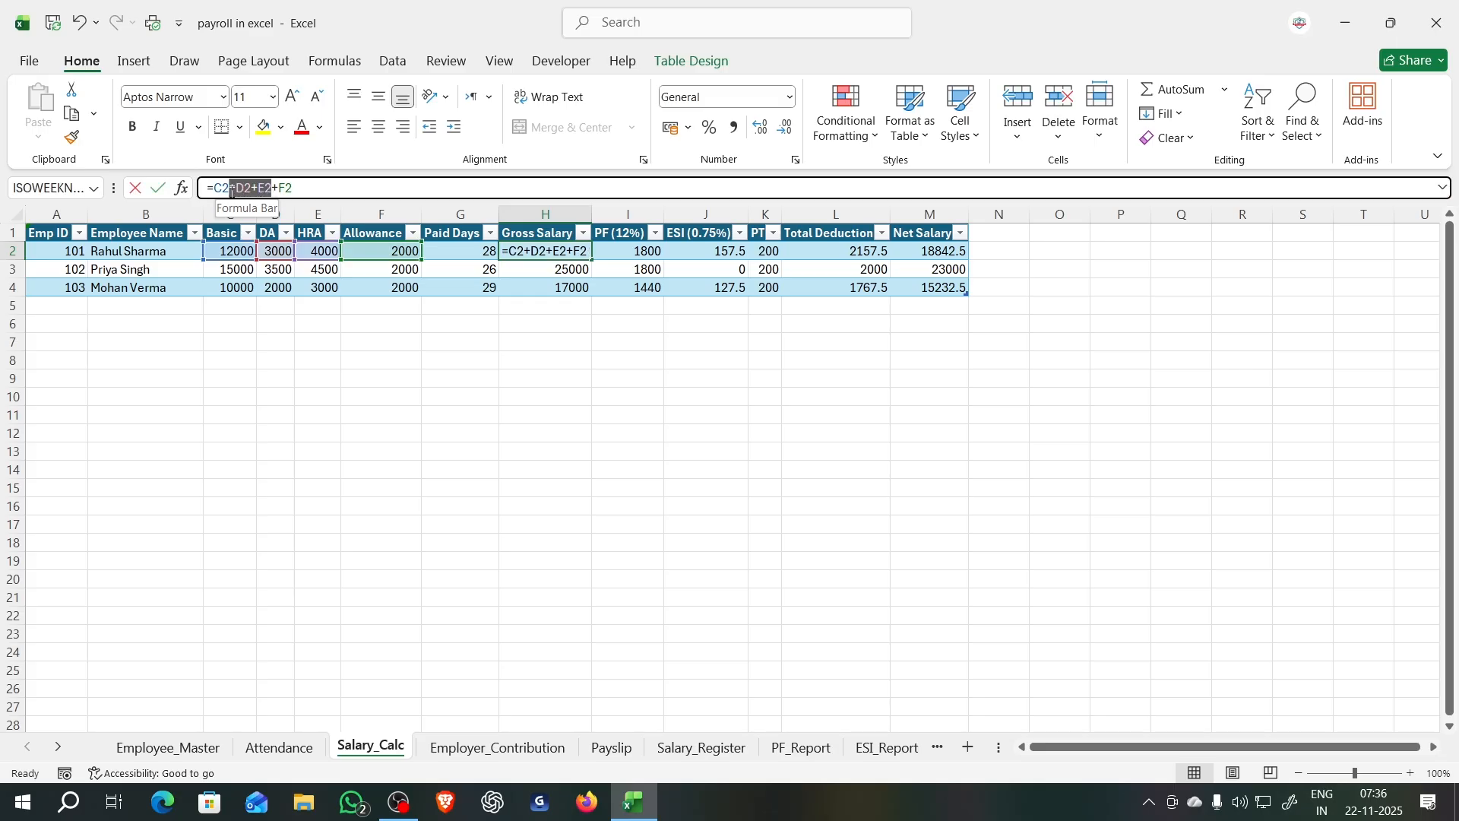
{"action": "key", "text": "BackSpace"}
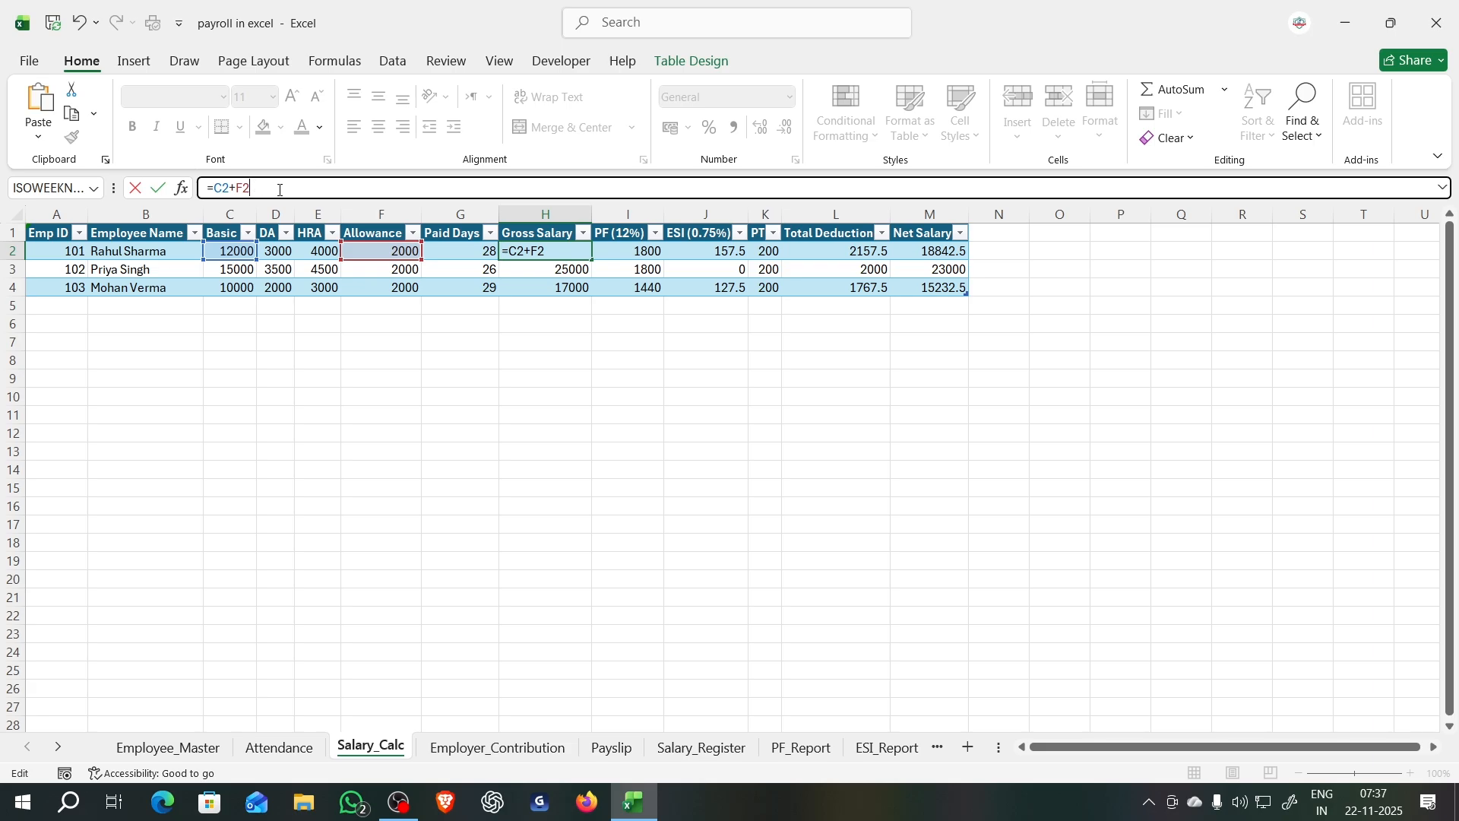
{"action": "key", "text": "ctrl+v"}
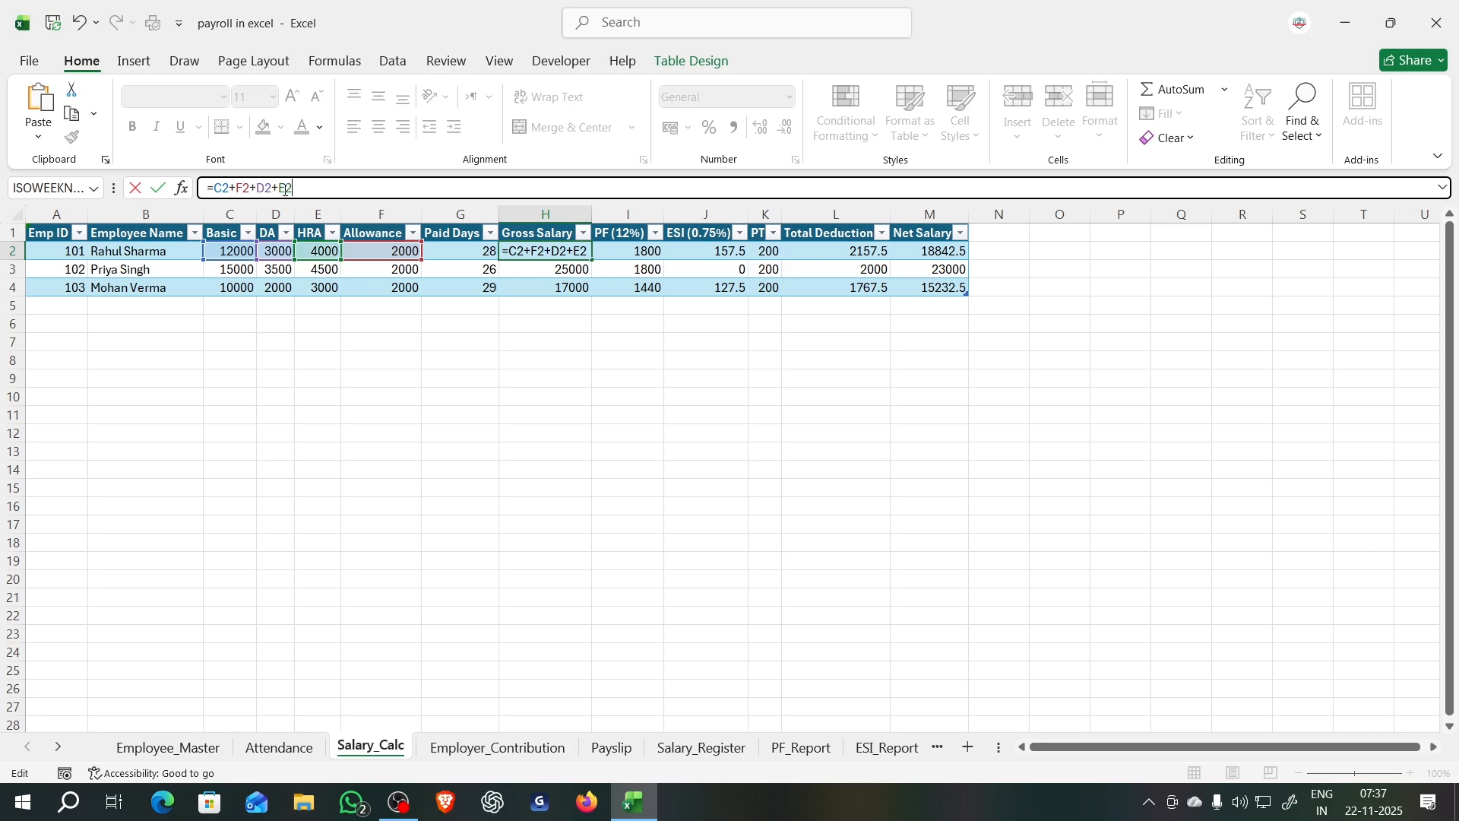
Step: Prorate Basic and Allowance by Paid Days over 30 days, making the H2 formula =((C2+F2)/30)*[@[Paid Days]]+D2+E2
{"action": "left_click", "coordinate": [215, 188]}
{"action": "type", "text": "(("}
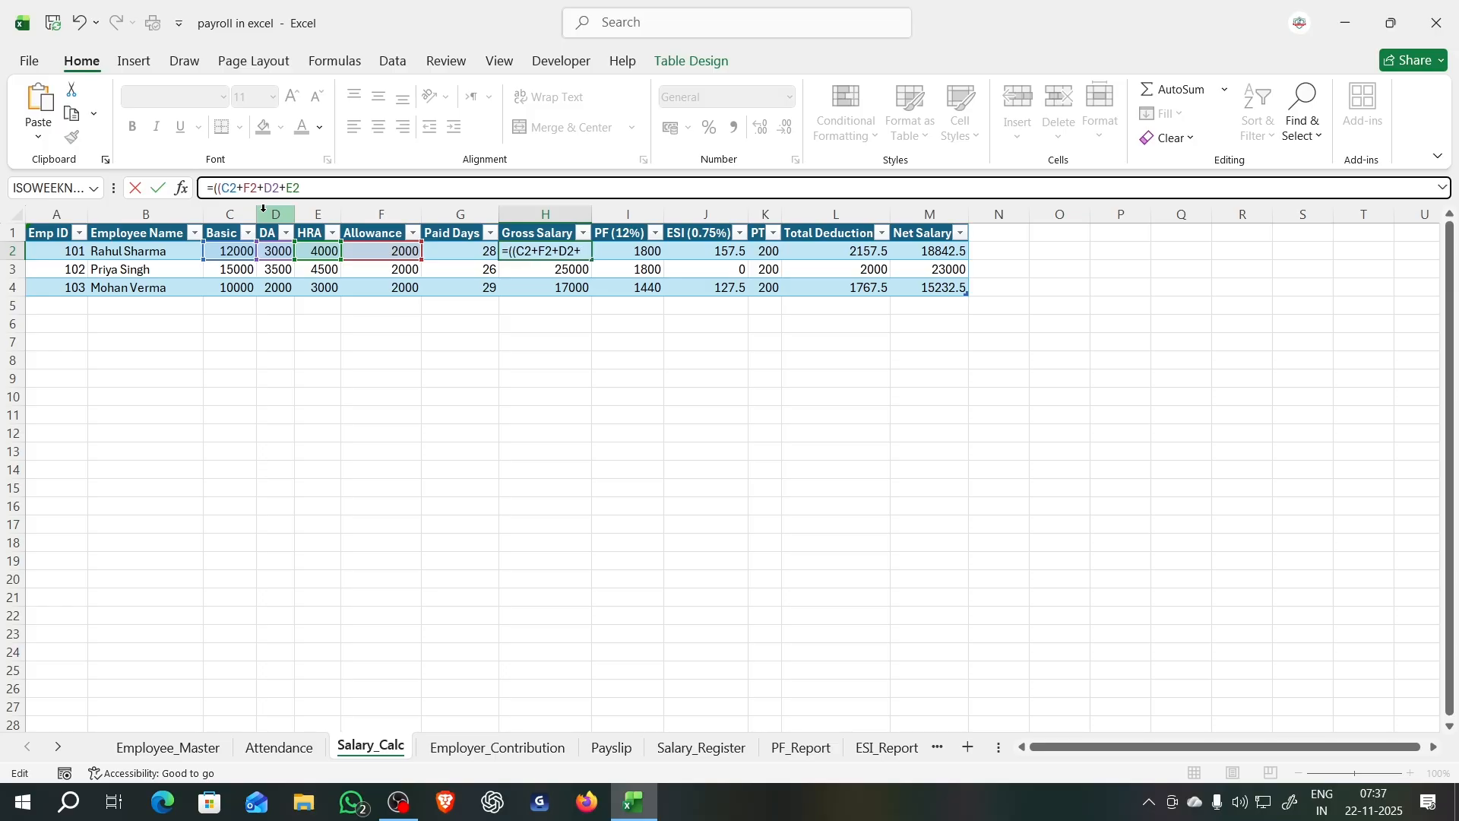
{"action": "left_click", "coordinate": [258, 187]}
{"action": "type", "text": ")/30"}
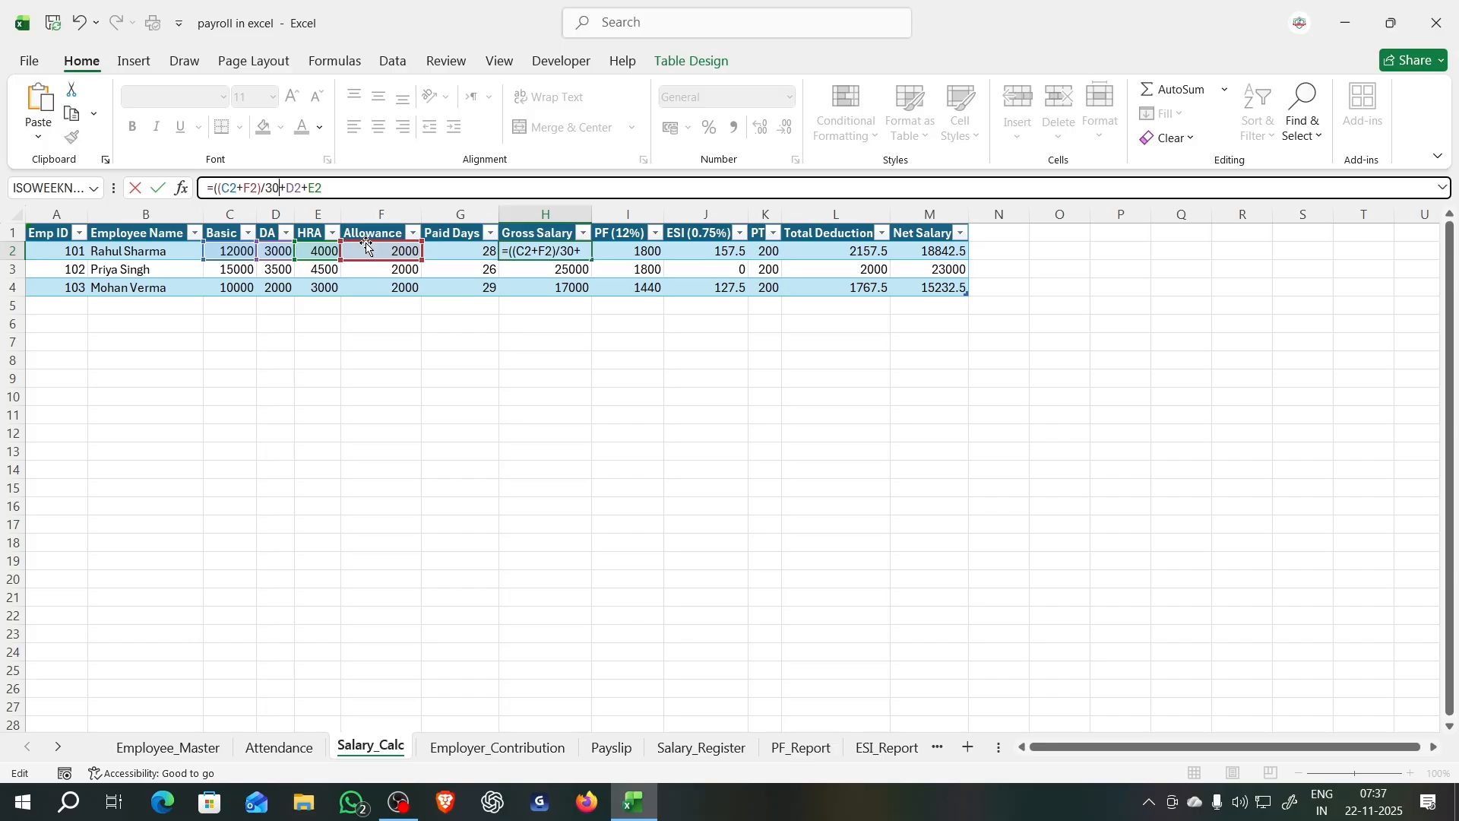
{"action": "type", "text": ")*"}
{"action": "left_click", "coordinate": [450, 249]}
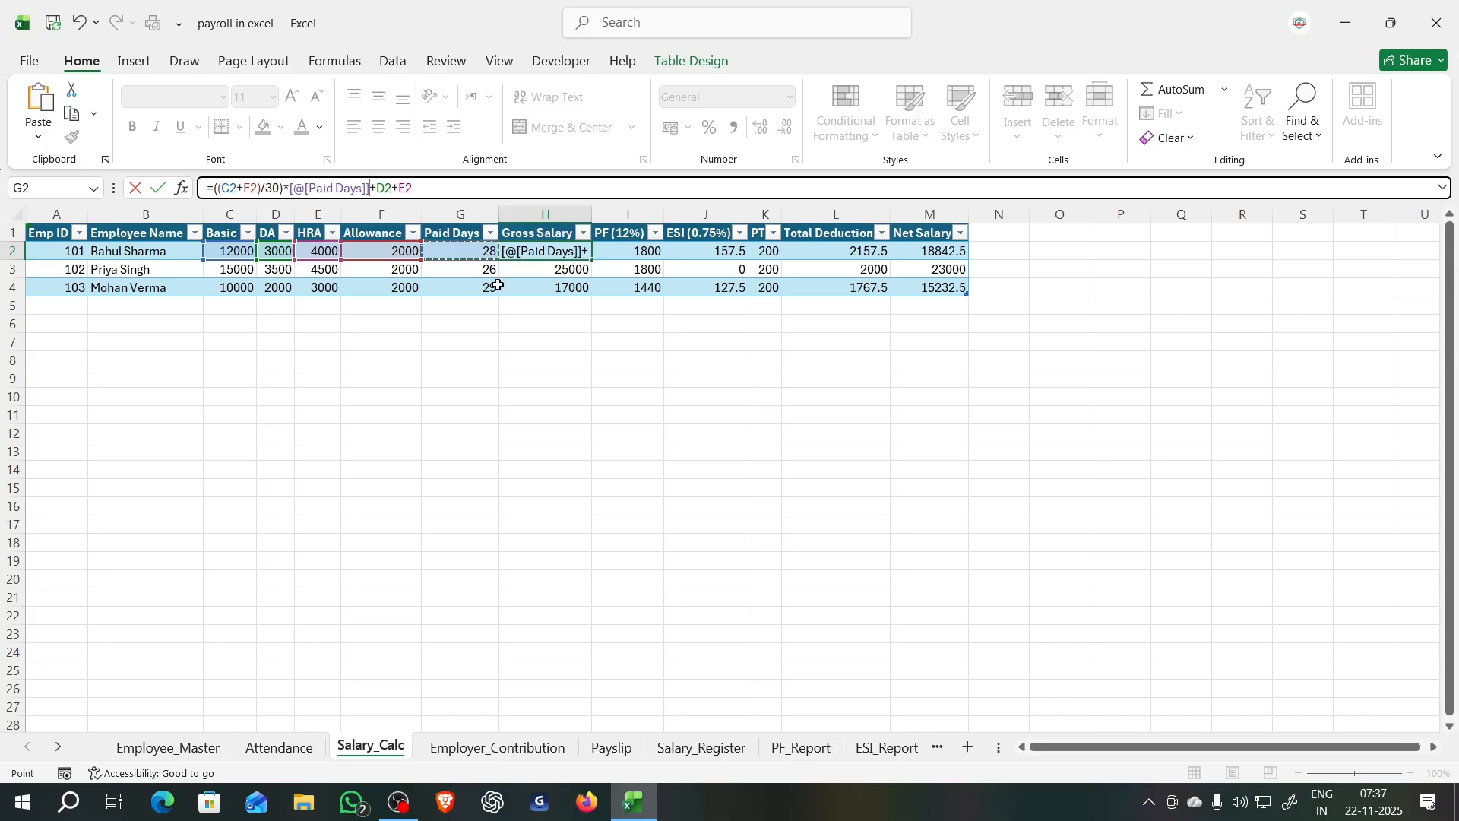
{"action": "left_click", "coordinate": [237, 186]}
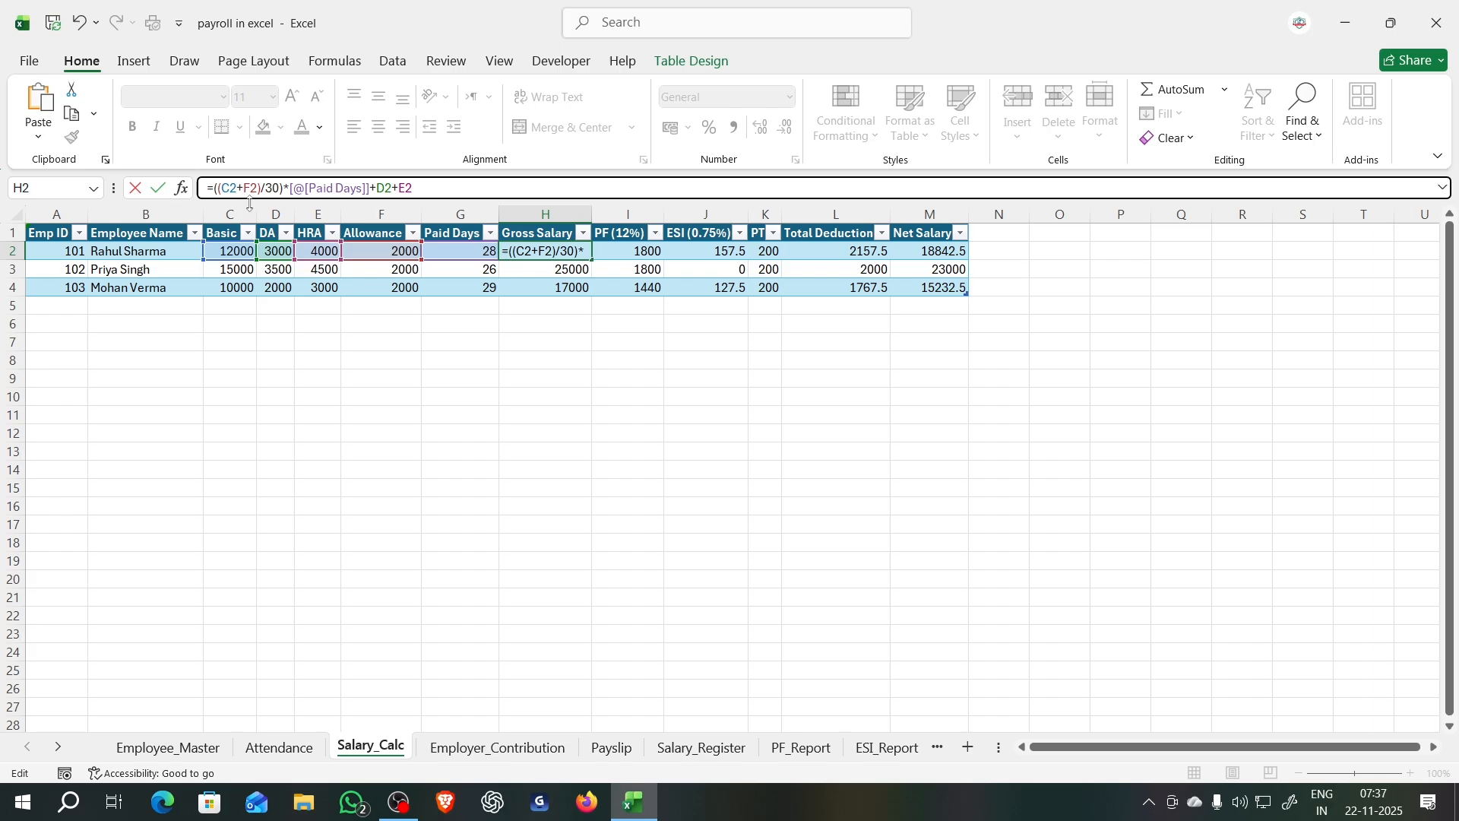
{"action": "key", "text": "BackSpace"}
{"action": "key", "text": "BackSpace"}
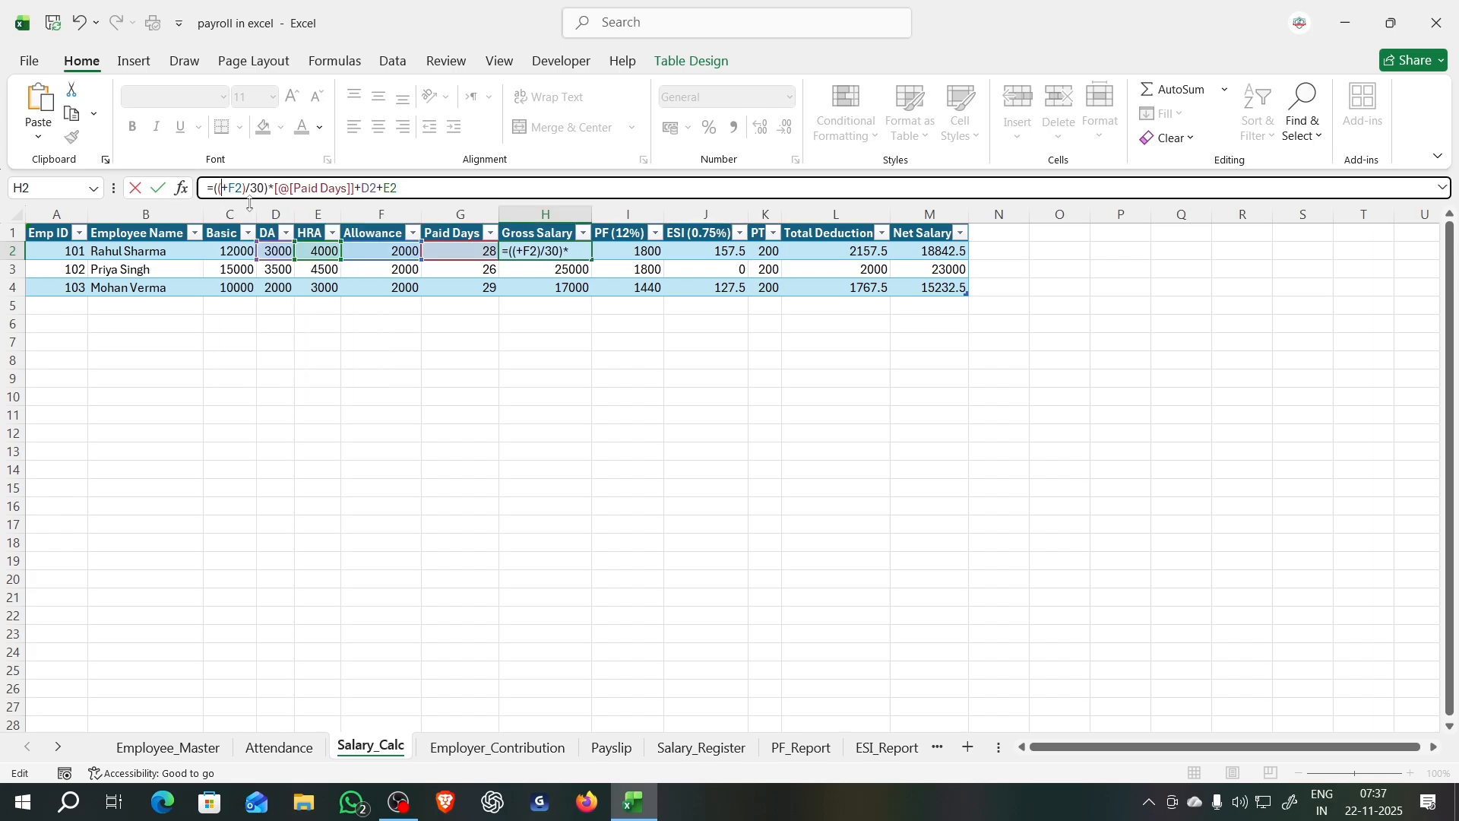
{"action": "left_click", "coordinate": [235, 250]}
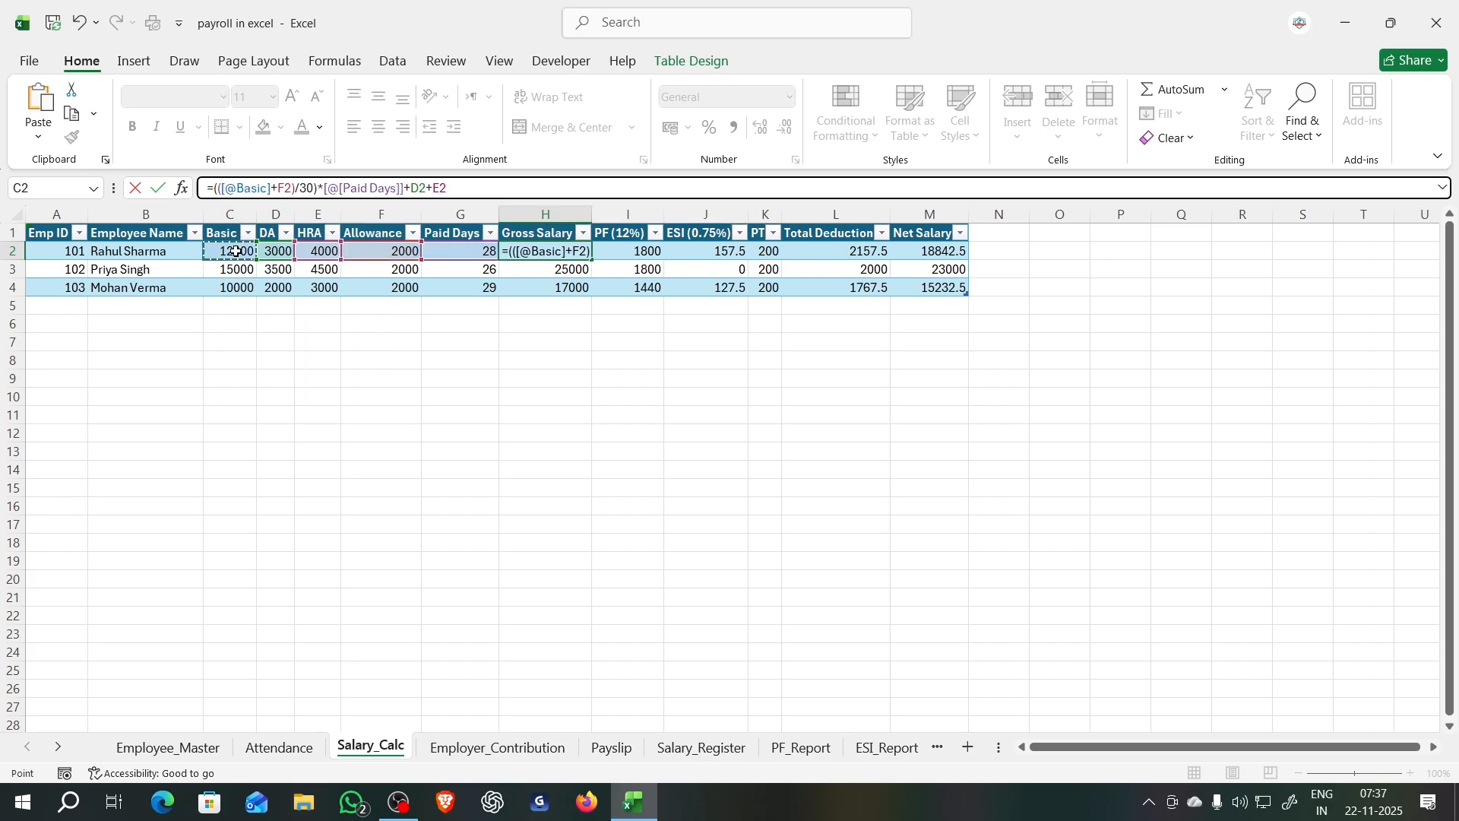
{"action": "left_click", "coordinate": [291, 191]}
{"action": "key", "text": "BackSpace"}
{"action": "key", "text": "BackSpace"}
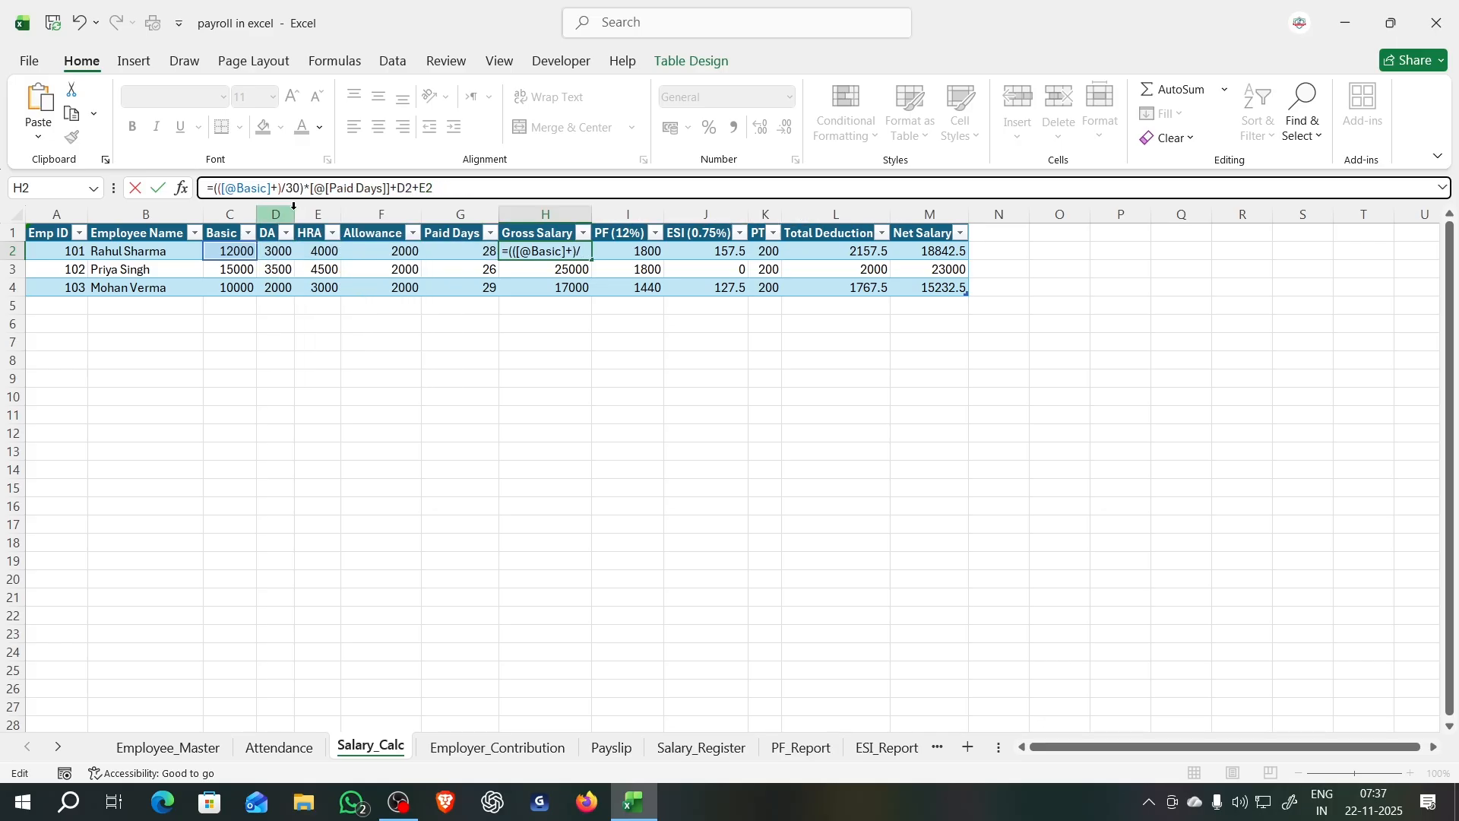
{"action": "left_click", "coordinate": [385, 252]}
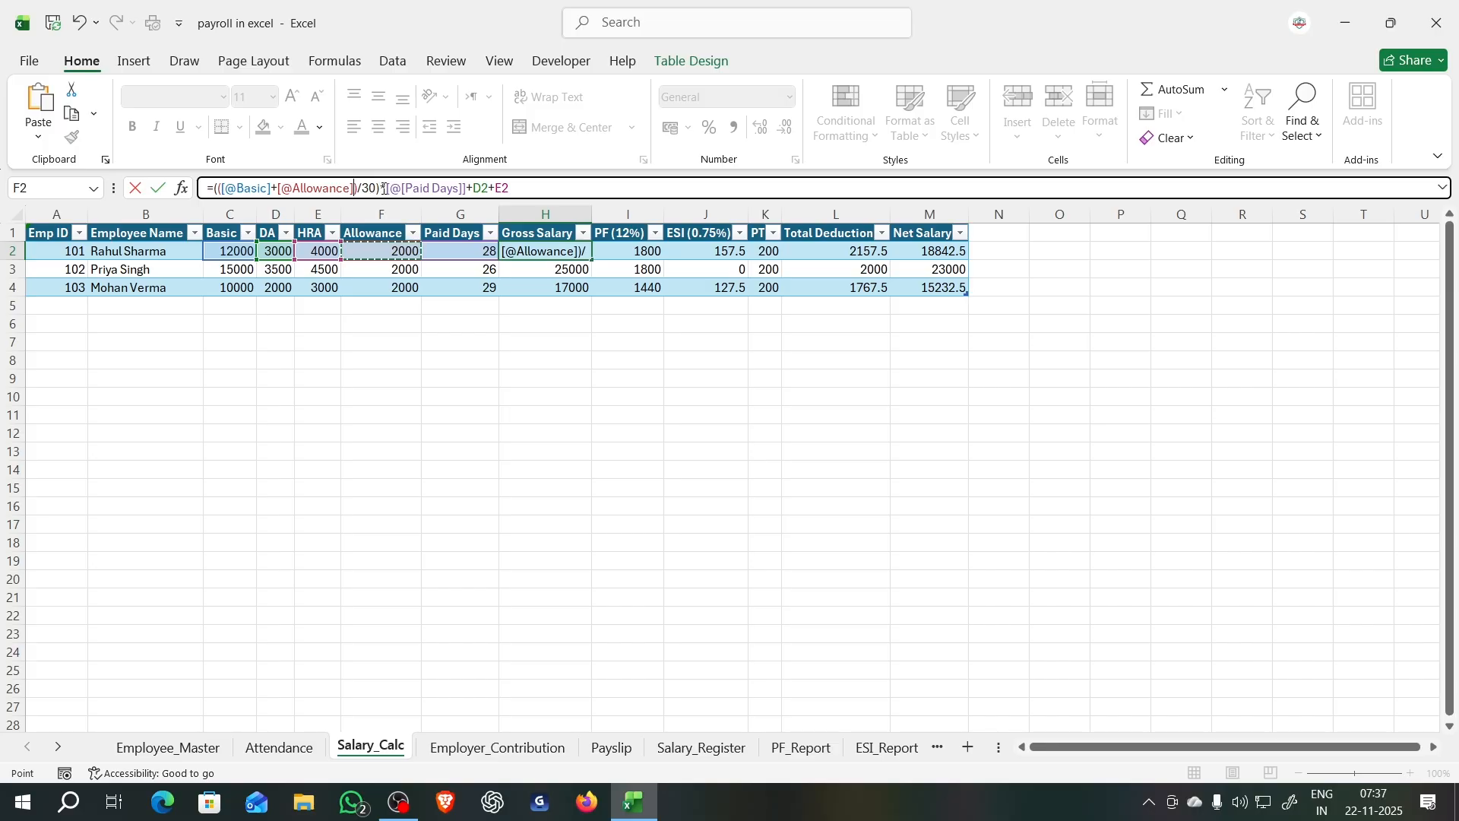
{"action": "left_click", "coordinate": [482, 189]}
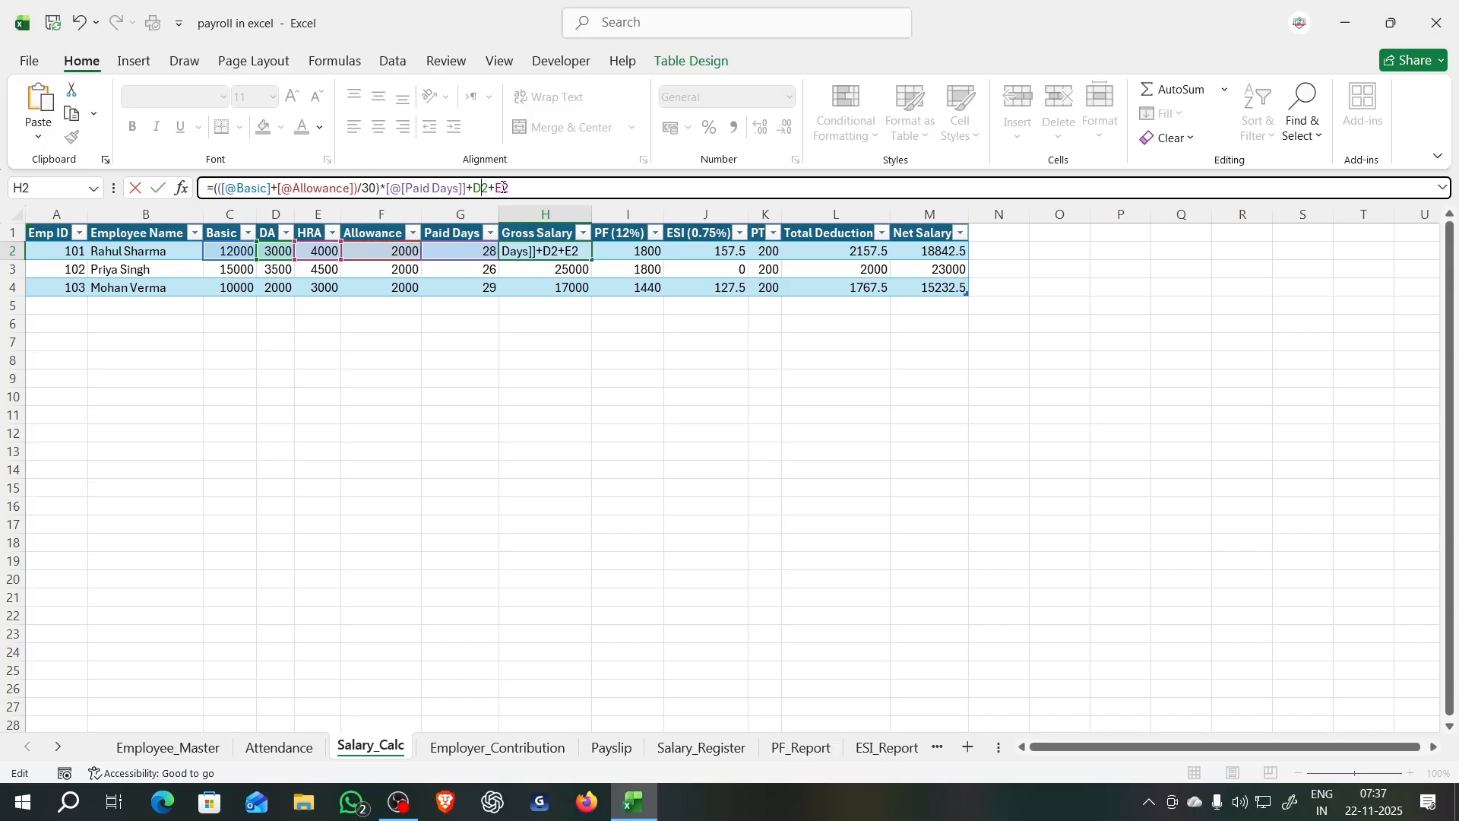
{"action": "key", "text": "BackSpace"}
{"action": "key", "text": "BackSpace"}
{"action": "key", "text": "BackSpace"}
{"action": "key", "text": "BackSpace"}
{"action": "key", "text": "BackSpace"}
{"action": "left_click", "coordinate": [267, 251]}
{"action": "type", "text": "+"}
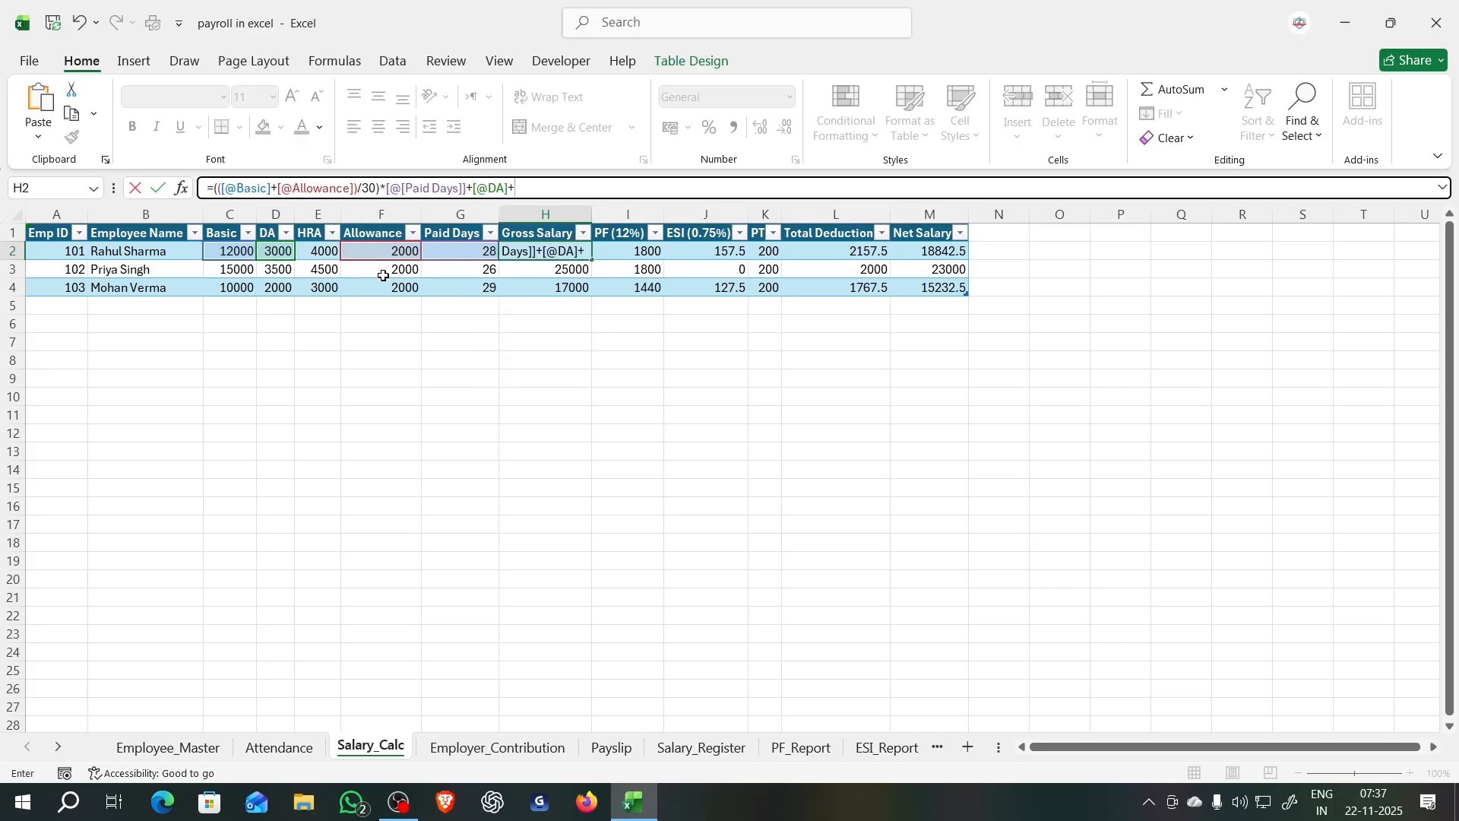
{"action": "left_click", "coordinate": [337, 251]}
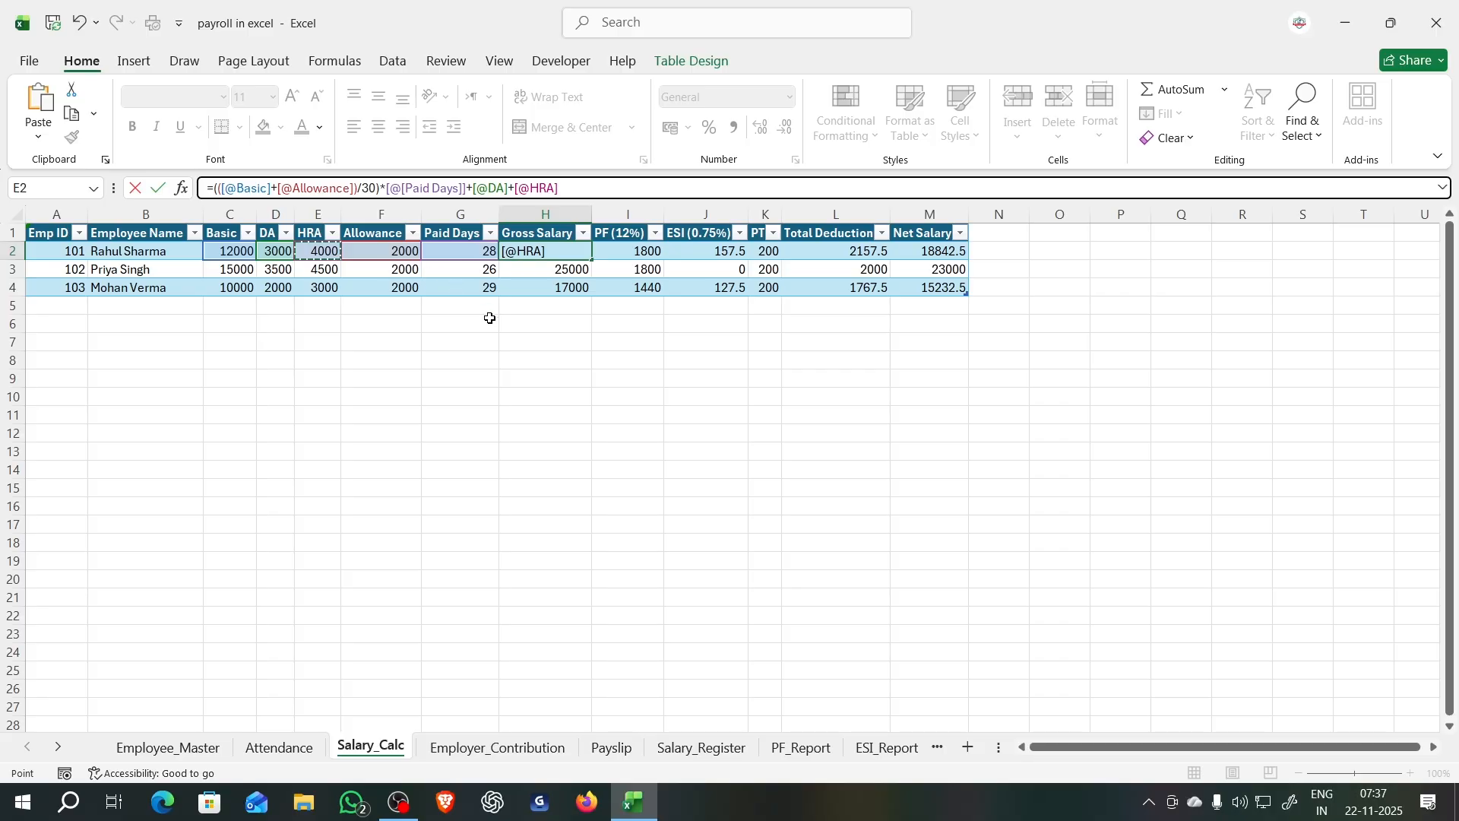
{"action": "key", "text": "Return"}
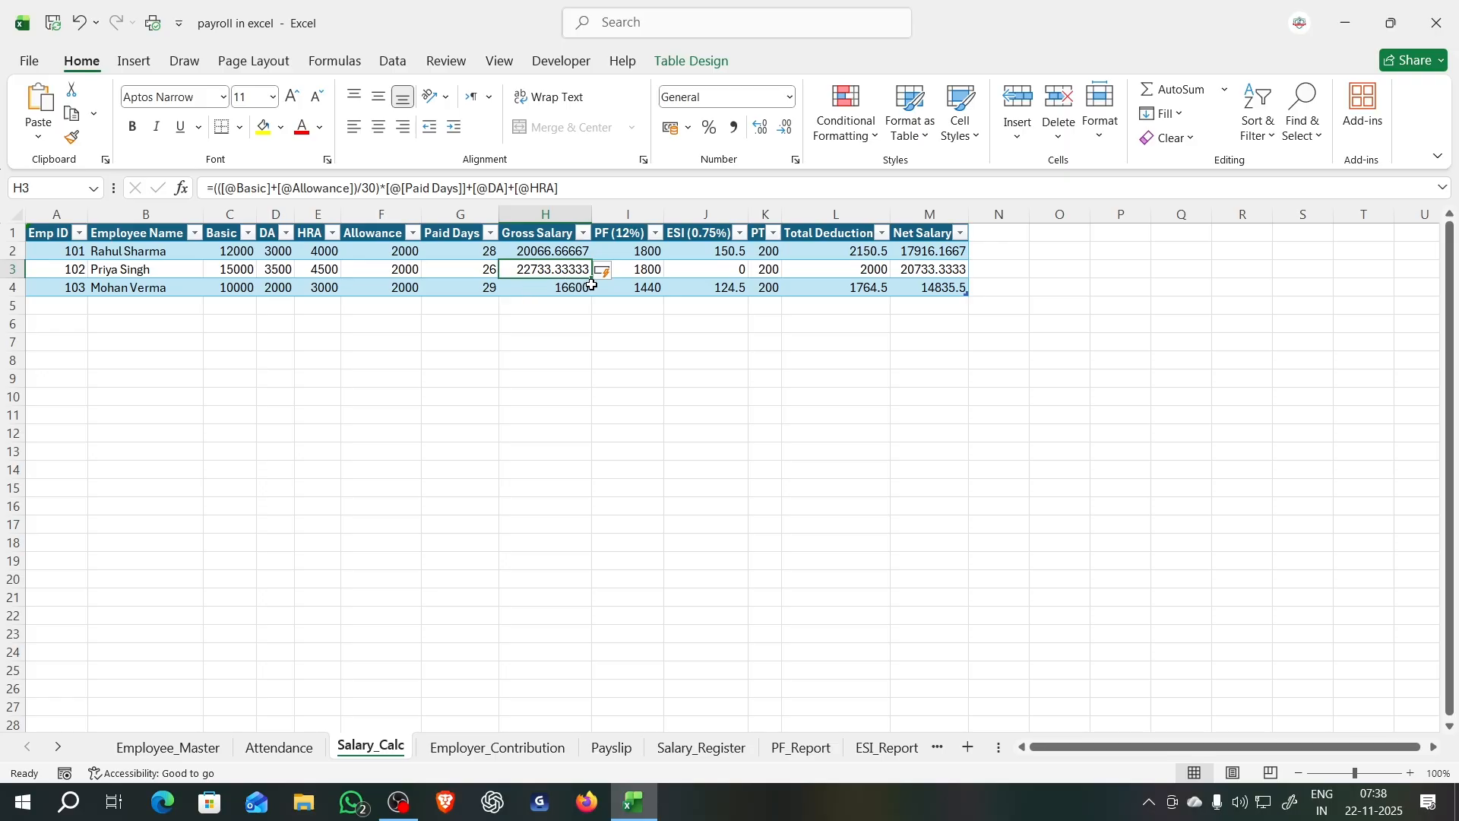
{"action": "mouse_move", "coordinate": [593, 281]}
{"action": "left_mouse_down"}
{"action": "mouse_move", "coordinate": [570, 253]}
{"action": "mouse_move", "coordinate": [590, 299]}
{"action": "left_mouse_up"}
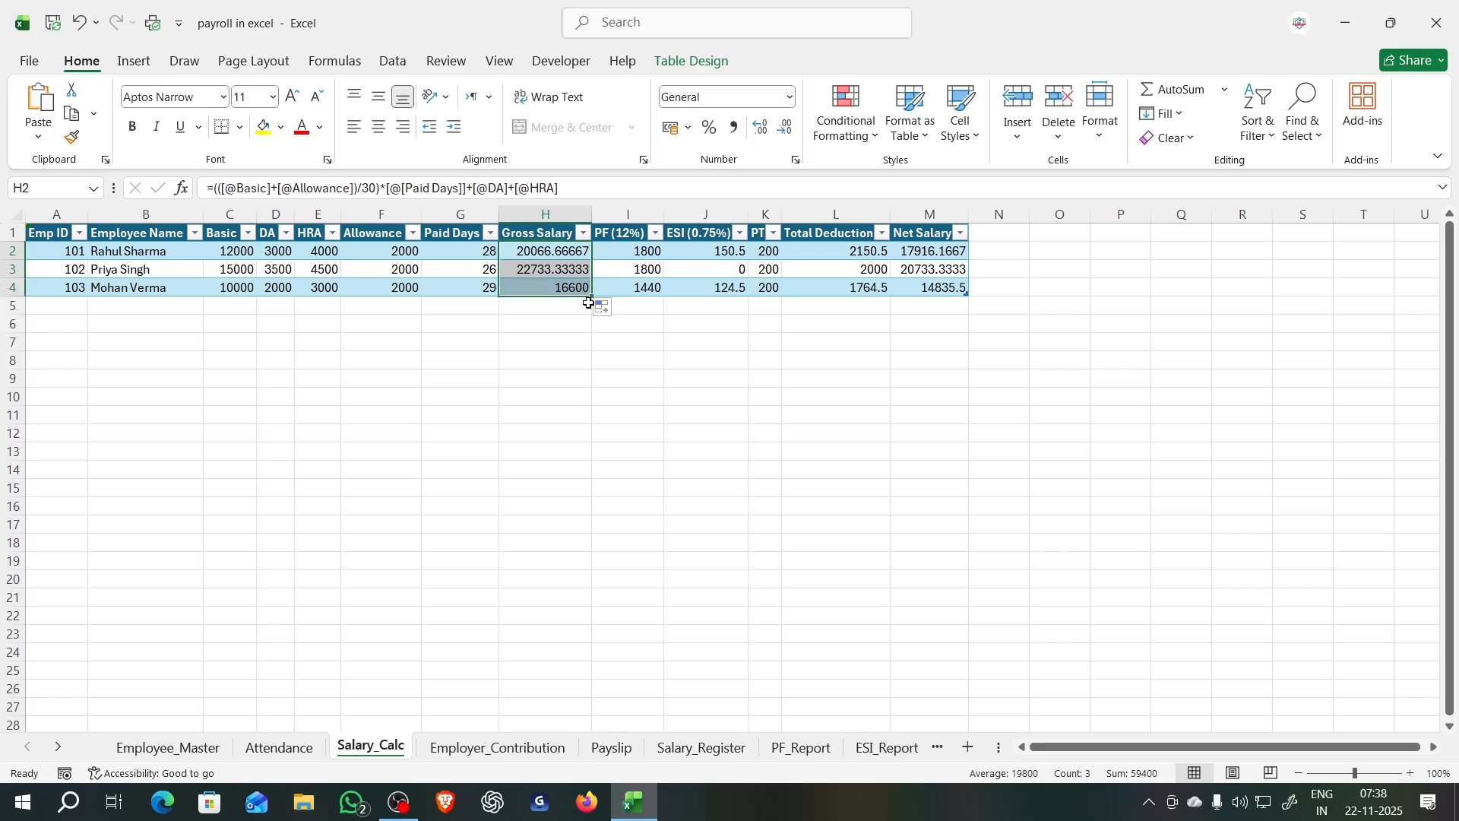
Step: Reduce the displayed decimal places of the Gross Salary value in H2 to zero
{"action": "left_click", "coordinate": [565, 286]}
{"action": "left_click", "coordinate": [558, 340]}
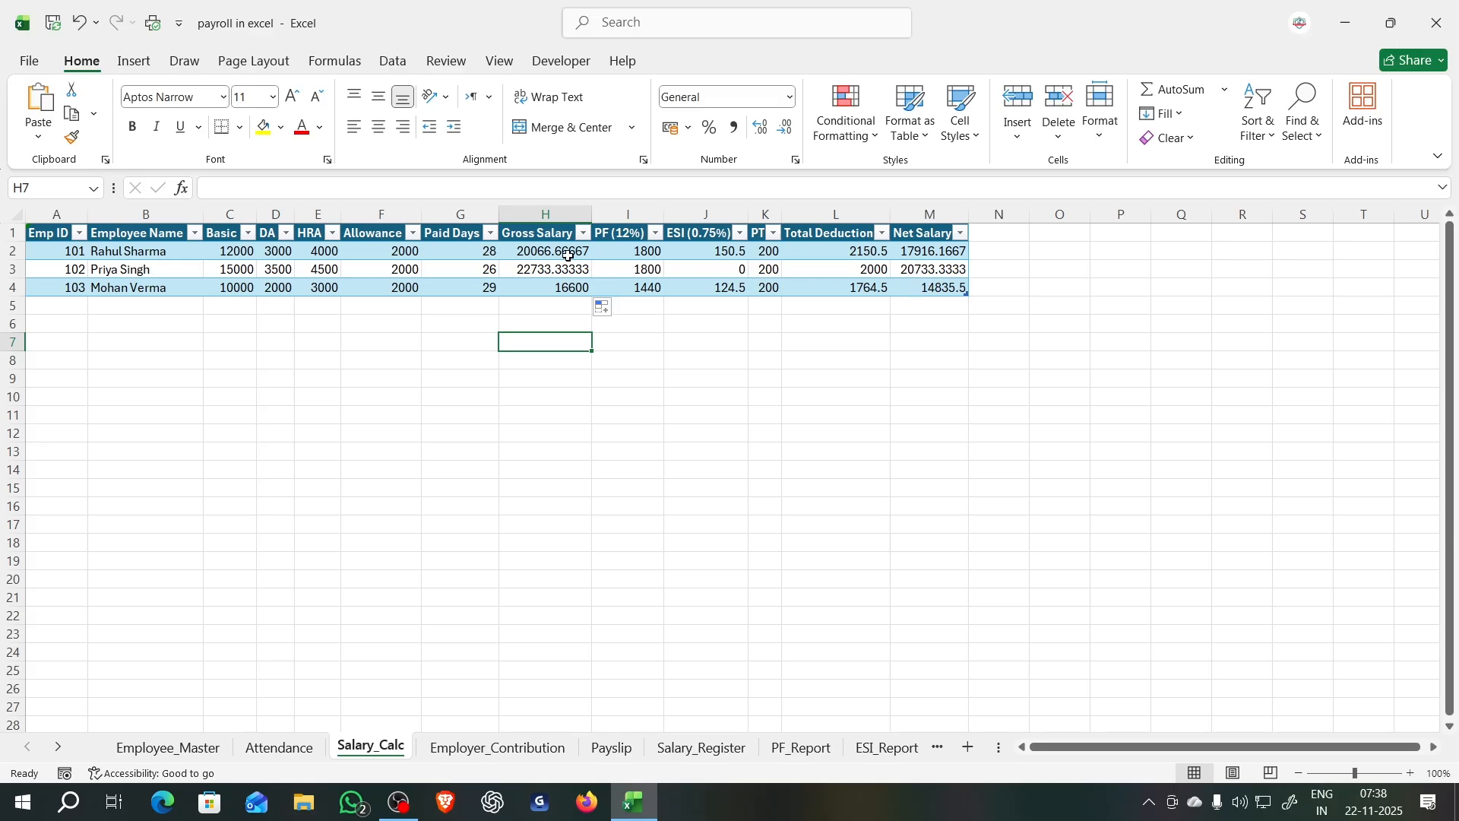
{"action": "left_click", "coordinate": [566, 213]}
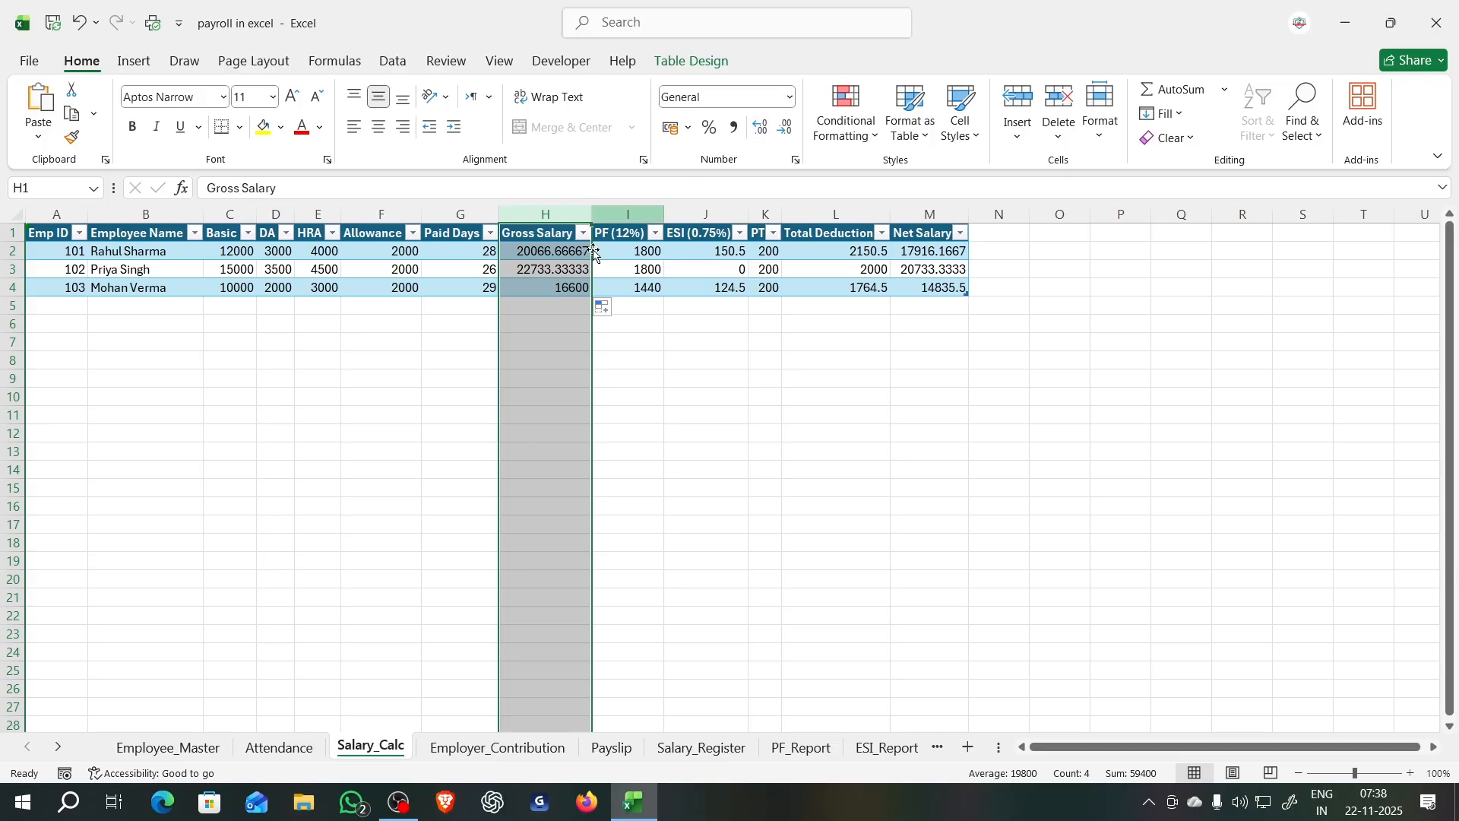
{"action": "left_click_drag", "start_coordinate": [557, 254], "coordinate": [563, 287]}
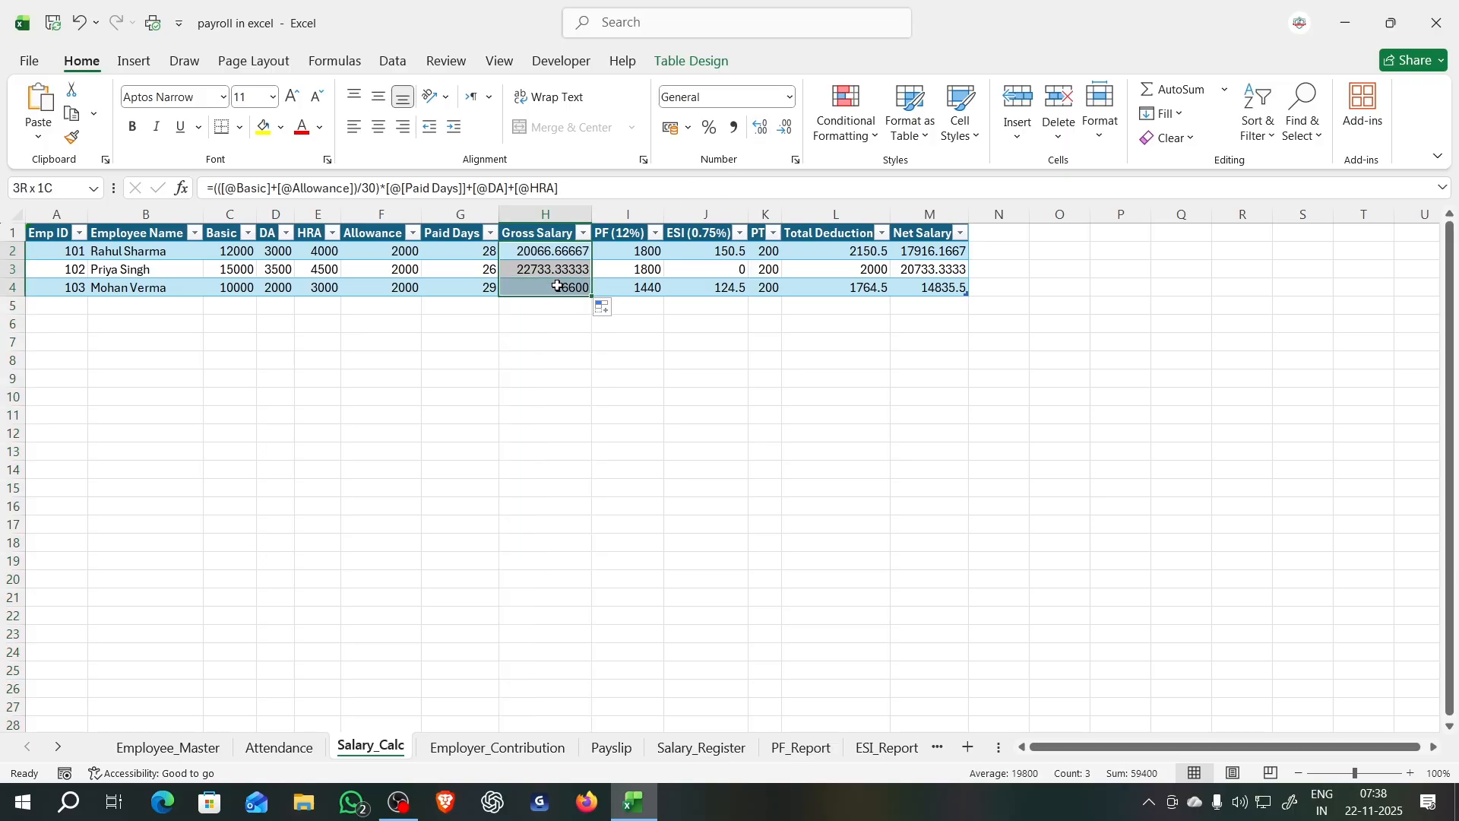
{"action": "left_click", "coordinate": [564, 251]}
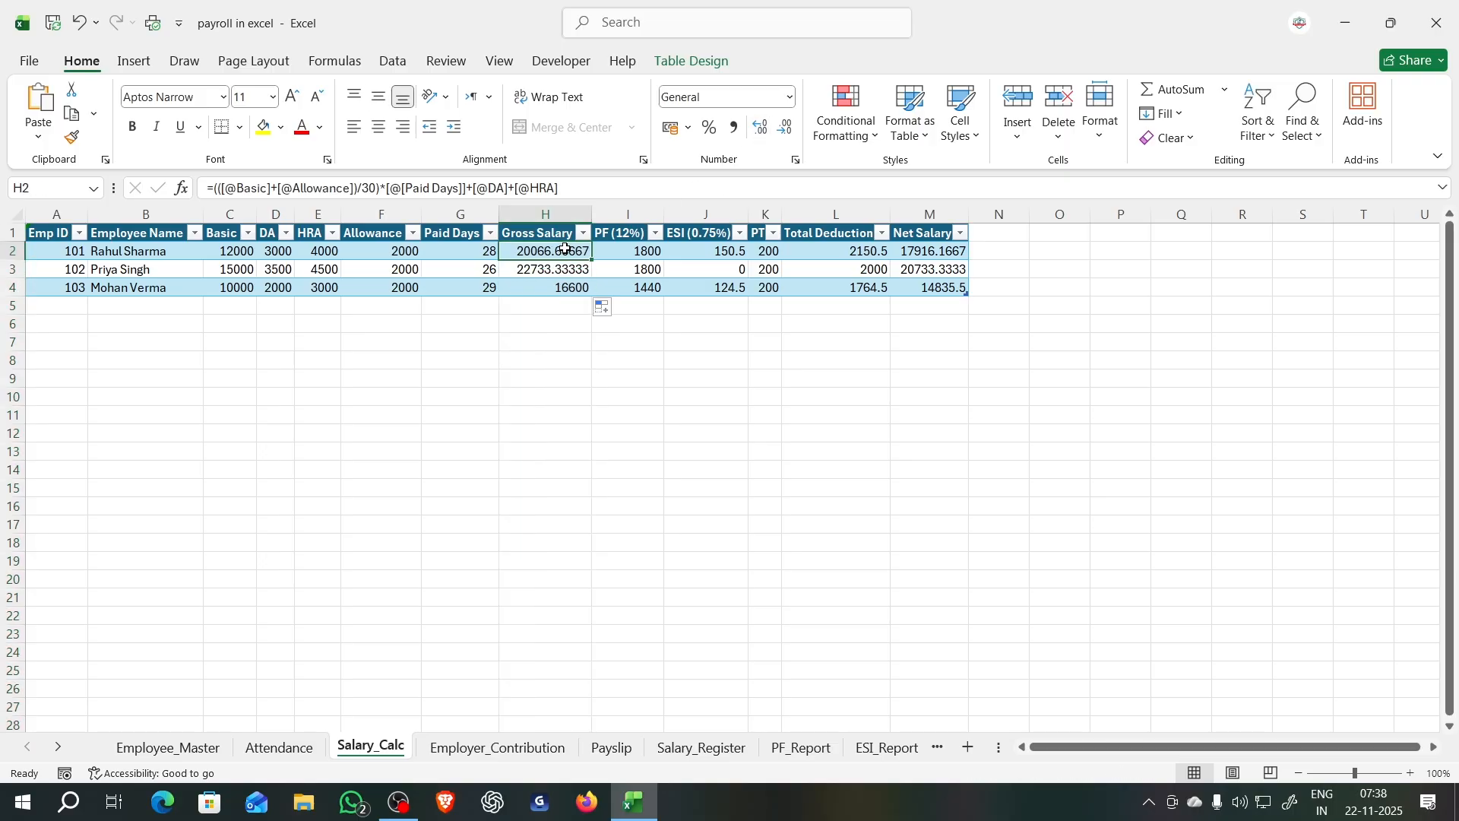
{"action": "left_click", "coordinate": [785, 128]}
{"action": "left_click", "coordinate": [785, 128]}
{"action": "left_click", "coordinate": [785, 127]}
{"action": "left_click", "coordinate": [785, 127]}
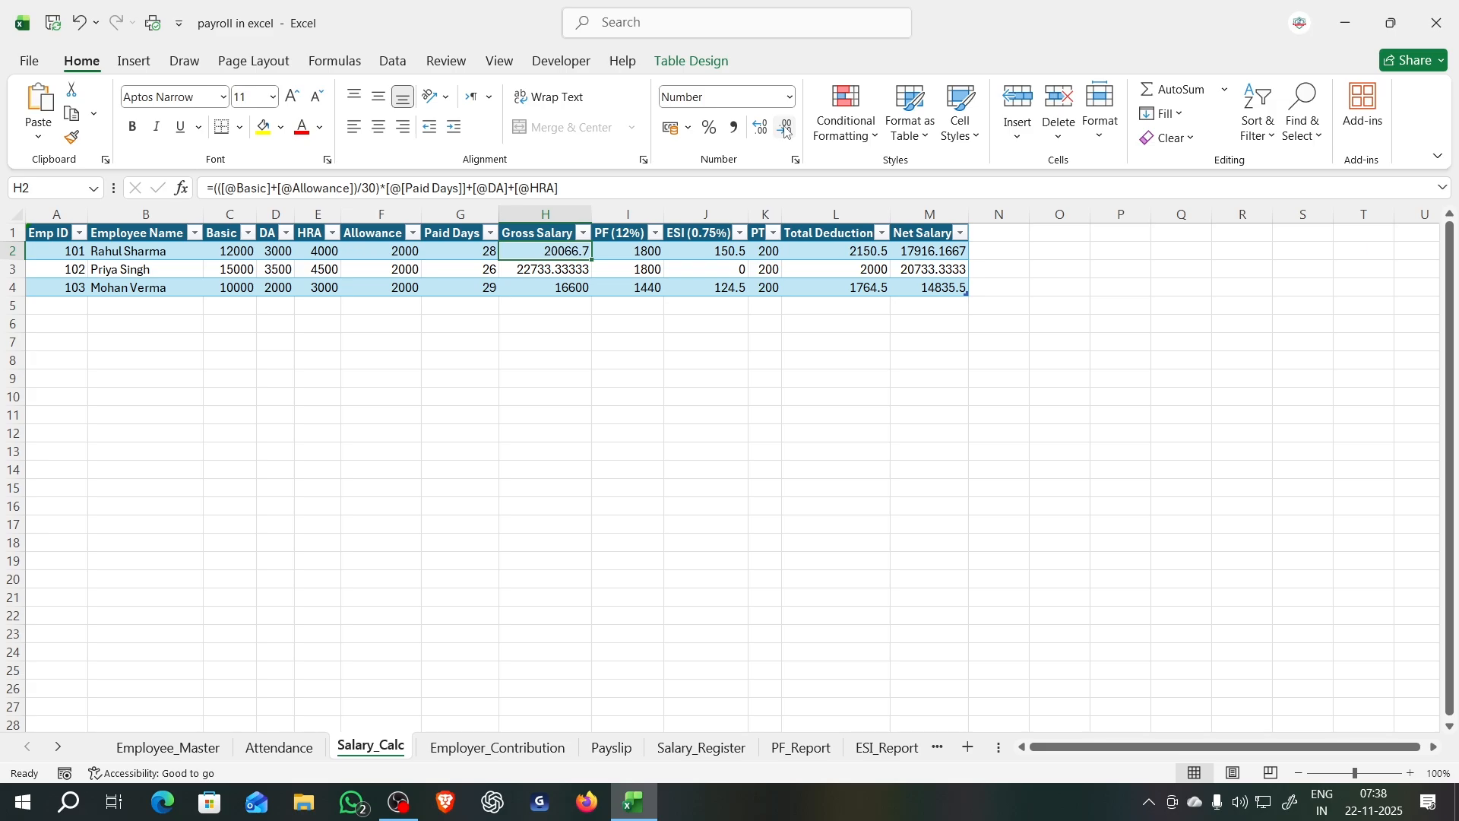
{"action": "left_click", "coordinate": [785, 127]}
Step: Try to remove the decimal places from column H, from H2 down to the last sheet row
{"action": "left_click", "coordinate": [544, 214]}
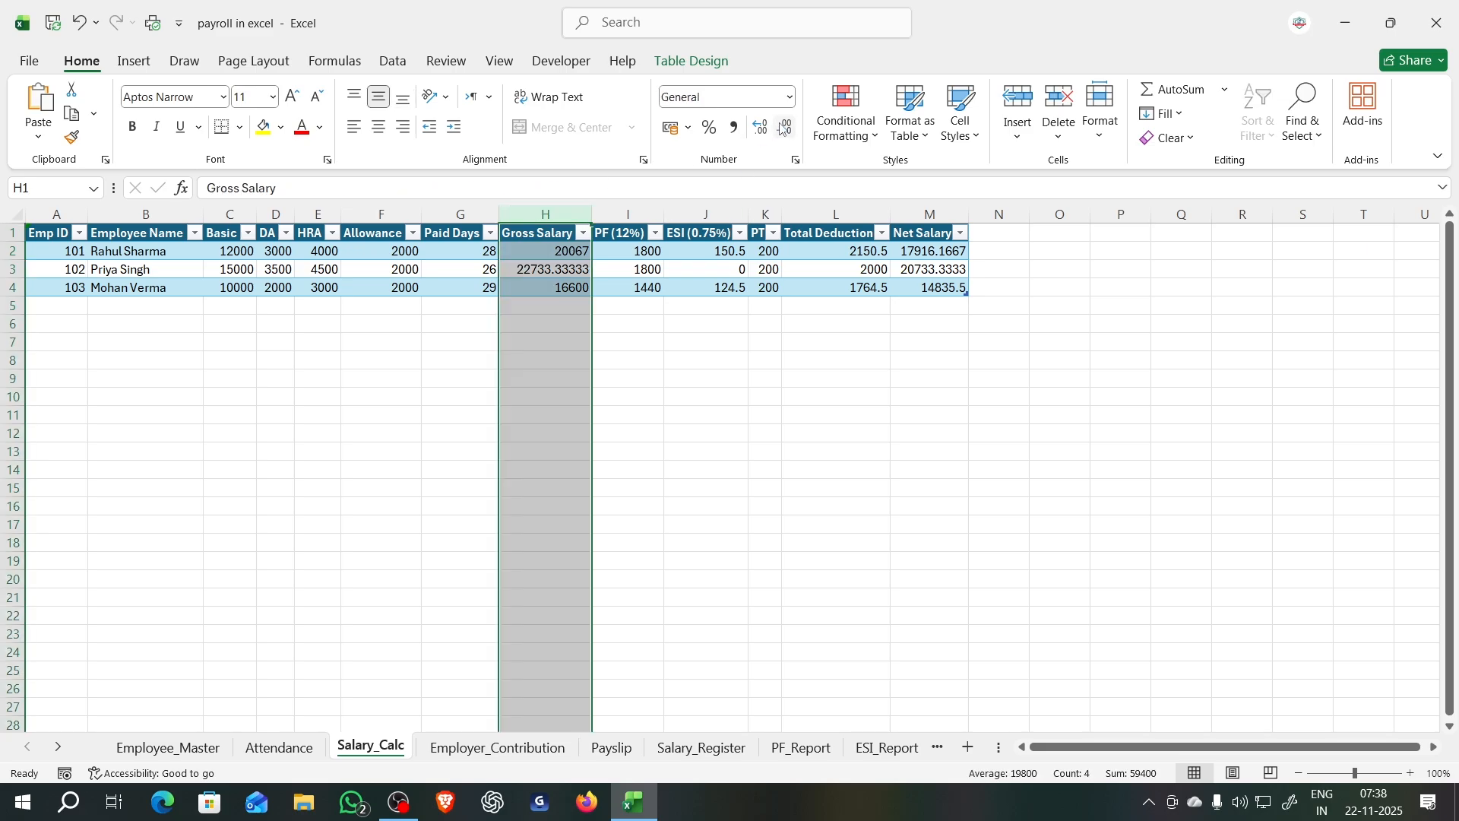
{"action": "left_click", "coordinate": [534, 247]}
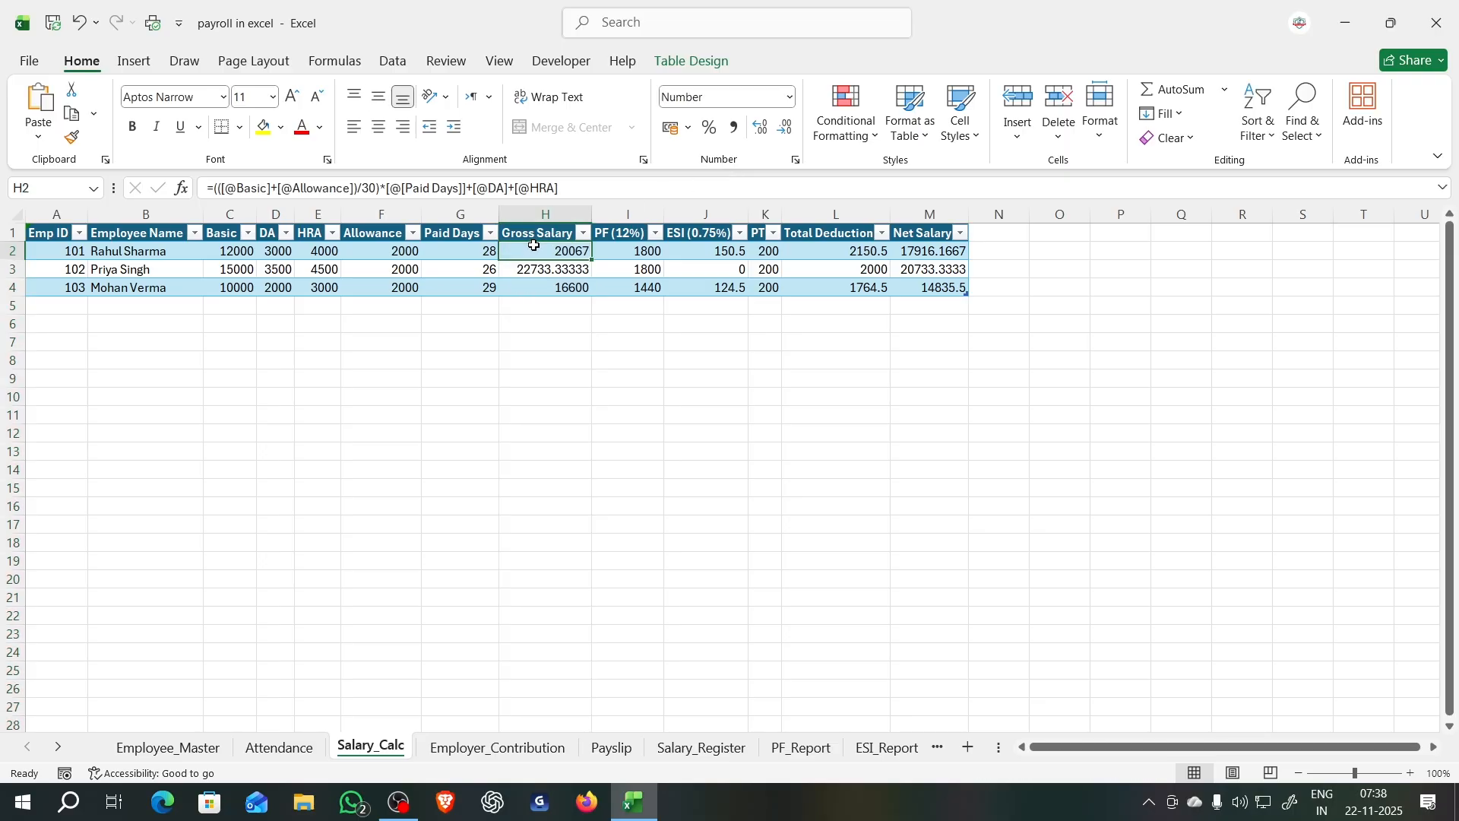
{"action": "key", "text": "ctrl+shift+Down"}
{"action": "key", "text": "ctrl+shift+Down"}
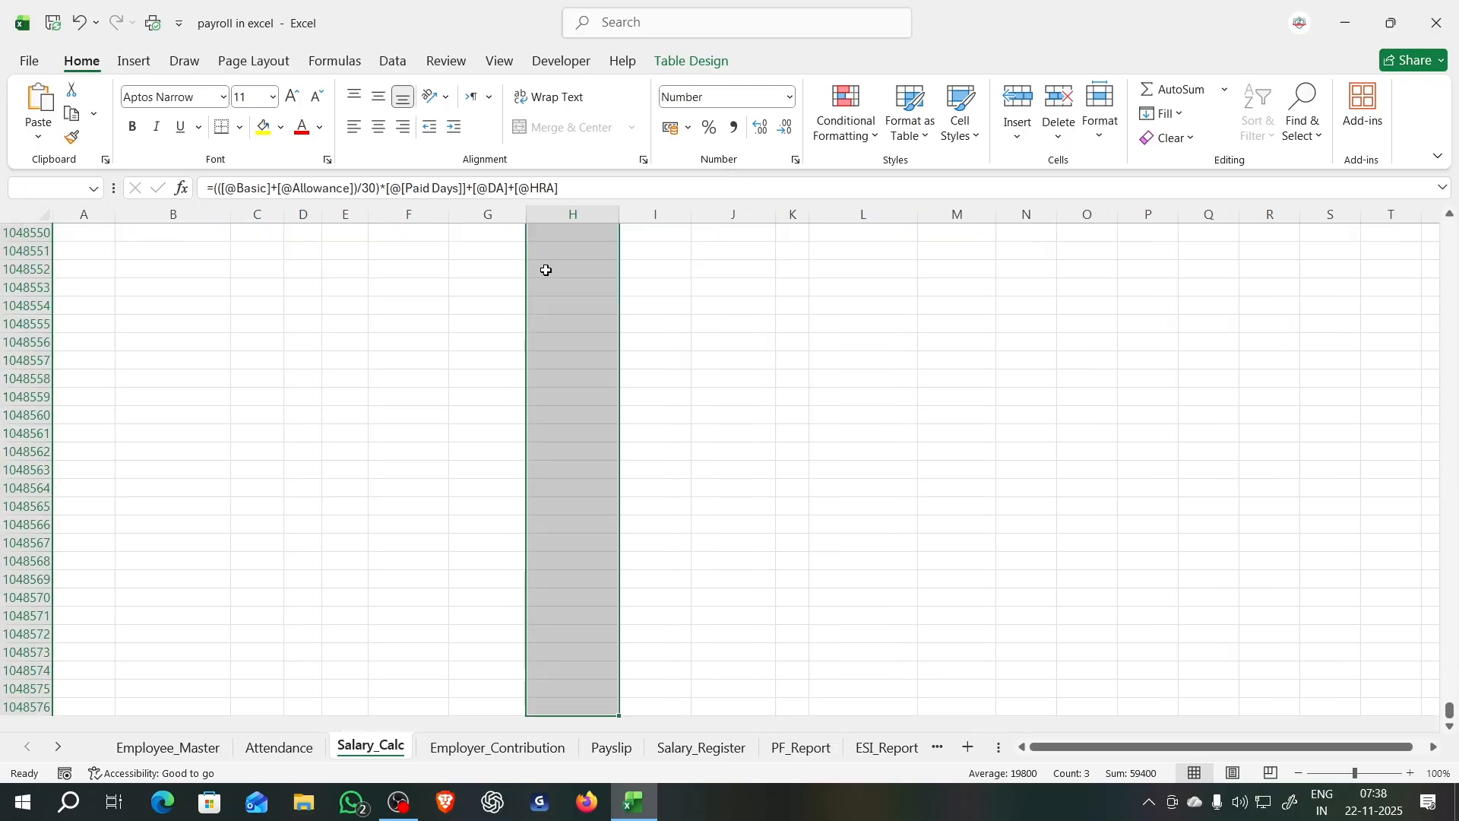
{"action": "scroll", "coordinate": [578, 289], "scroll_direction": "up", "scroll_amount": 20}
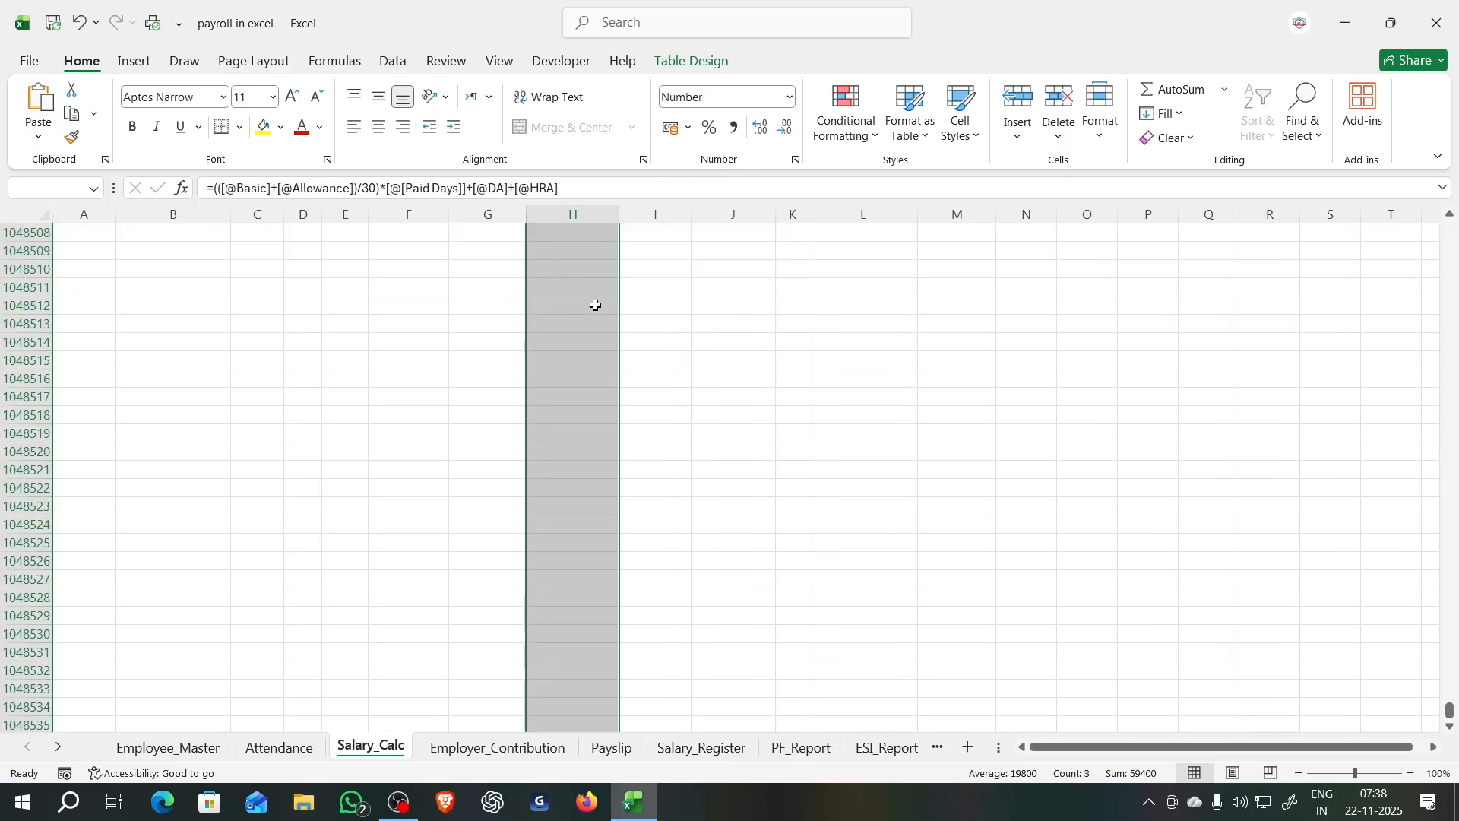
{"action": "left_click", "coordinate": [784, 129]}
{"action": "left_click", "coordinate": [784, 131]}
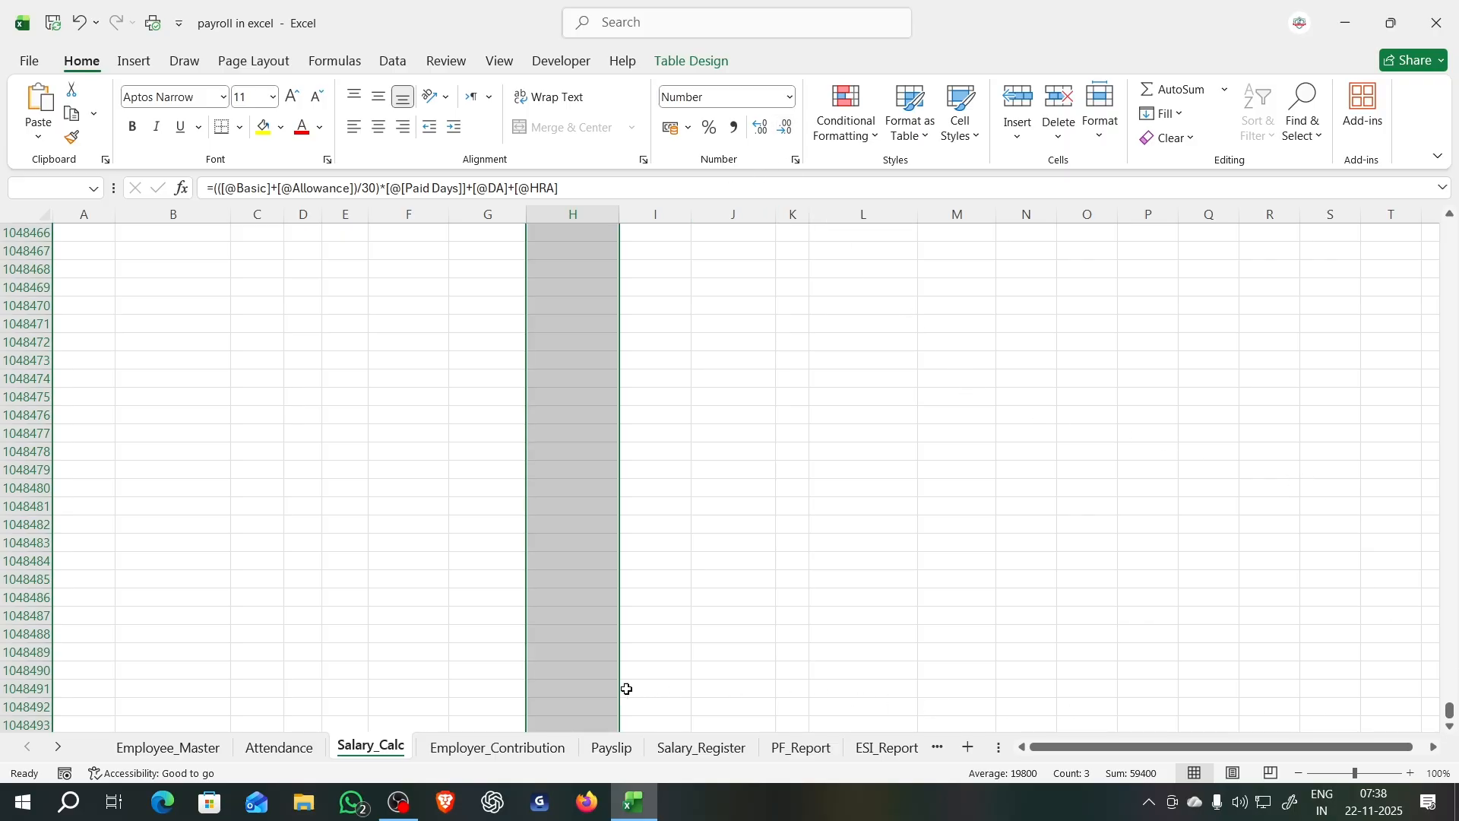
Step: Try to select the Gross Salary cells from the last sheet row upward to remove their decimals
{"action": "left_click", "coordinate": [599, 690]}
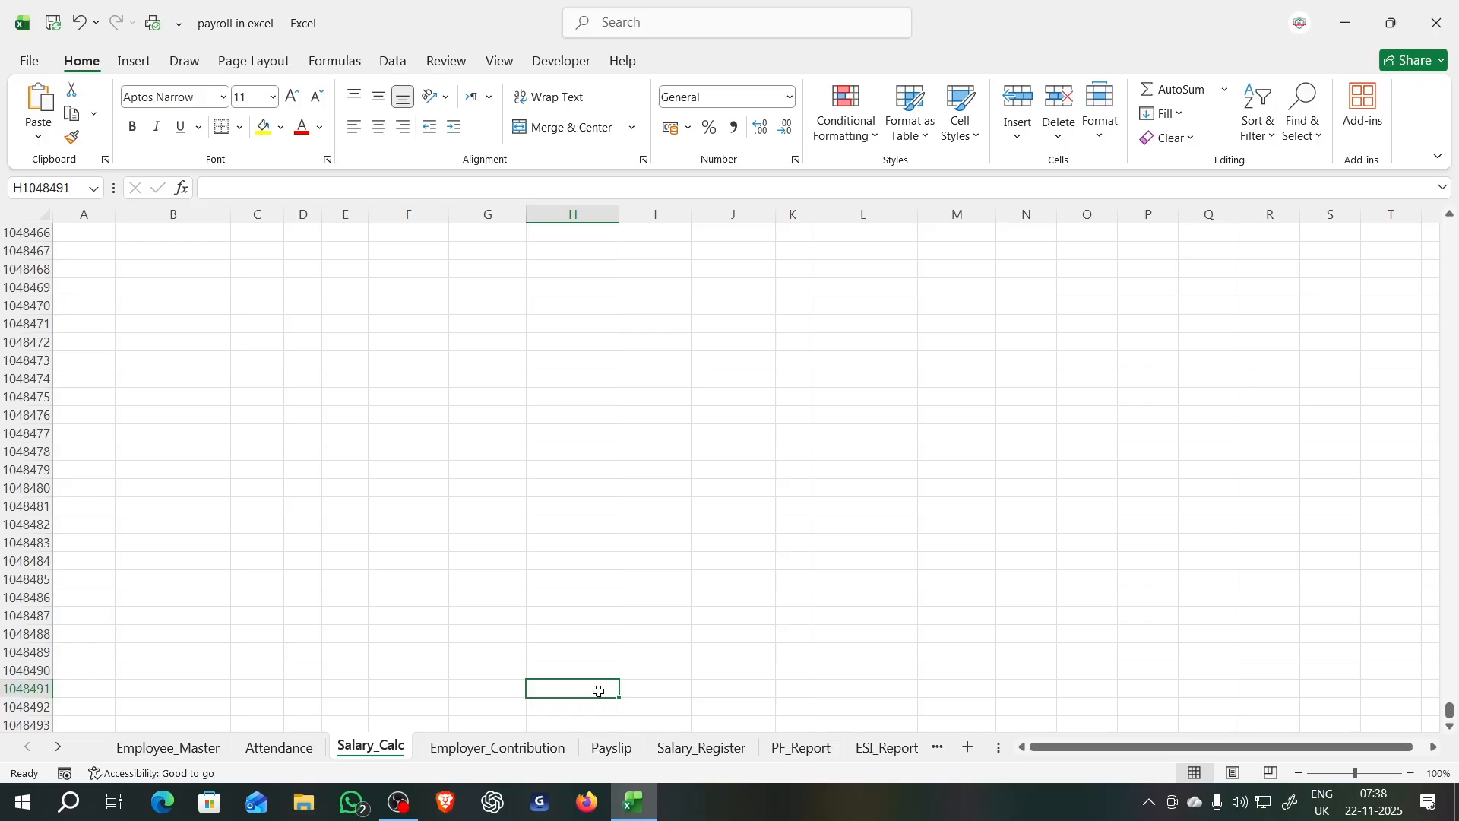
{"action": "scroll", "coordinate": [599, 690], "scroll_direction": "down", "scroll_amount": 3}
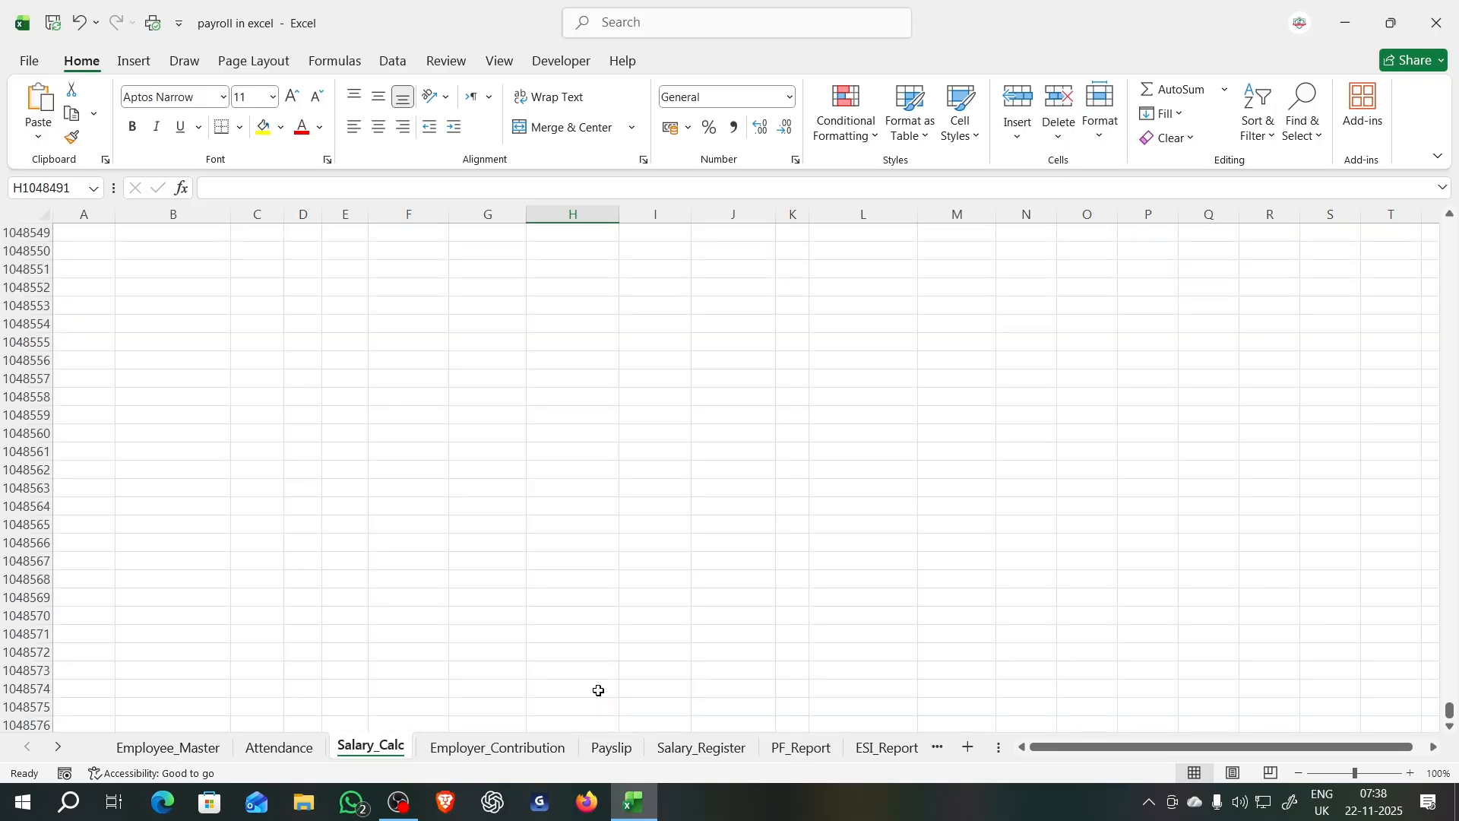
{"action": "scroll", "coordinate": [599, 690], "scroll_direction": "down", "scroll_amount": 5}
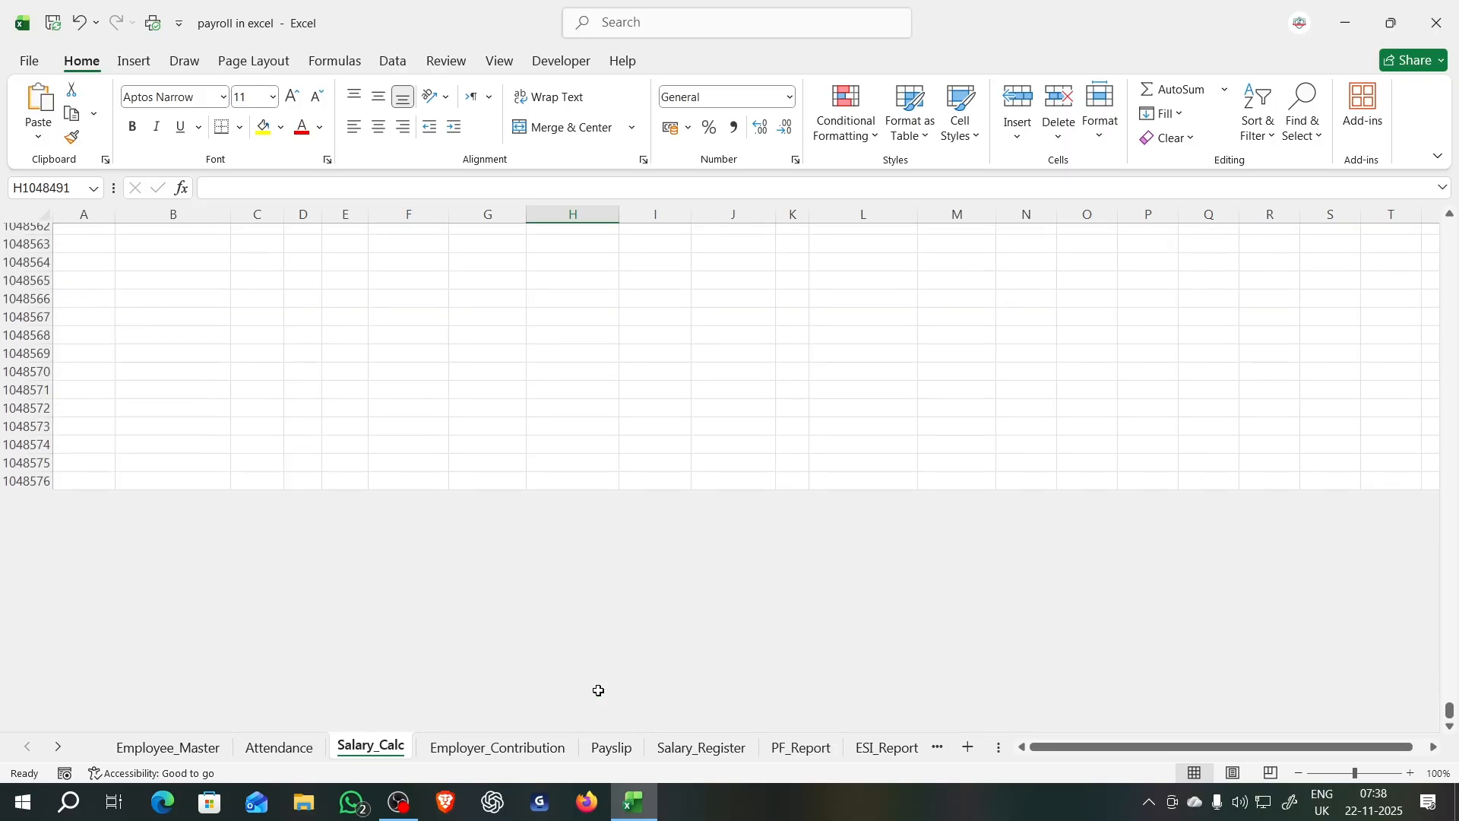
{"action": "left_click", "coordinate": [595, 475]}
{"action": "key", "text": "ctrl+shift+Up"}
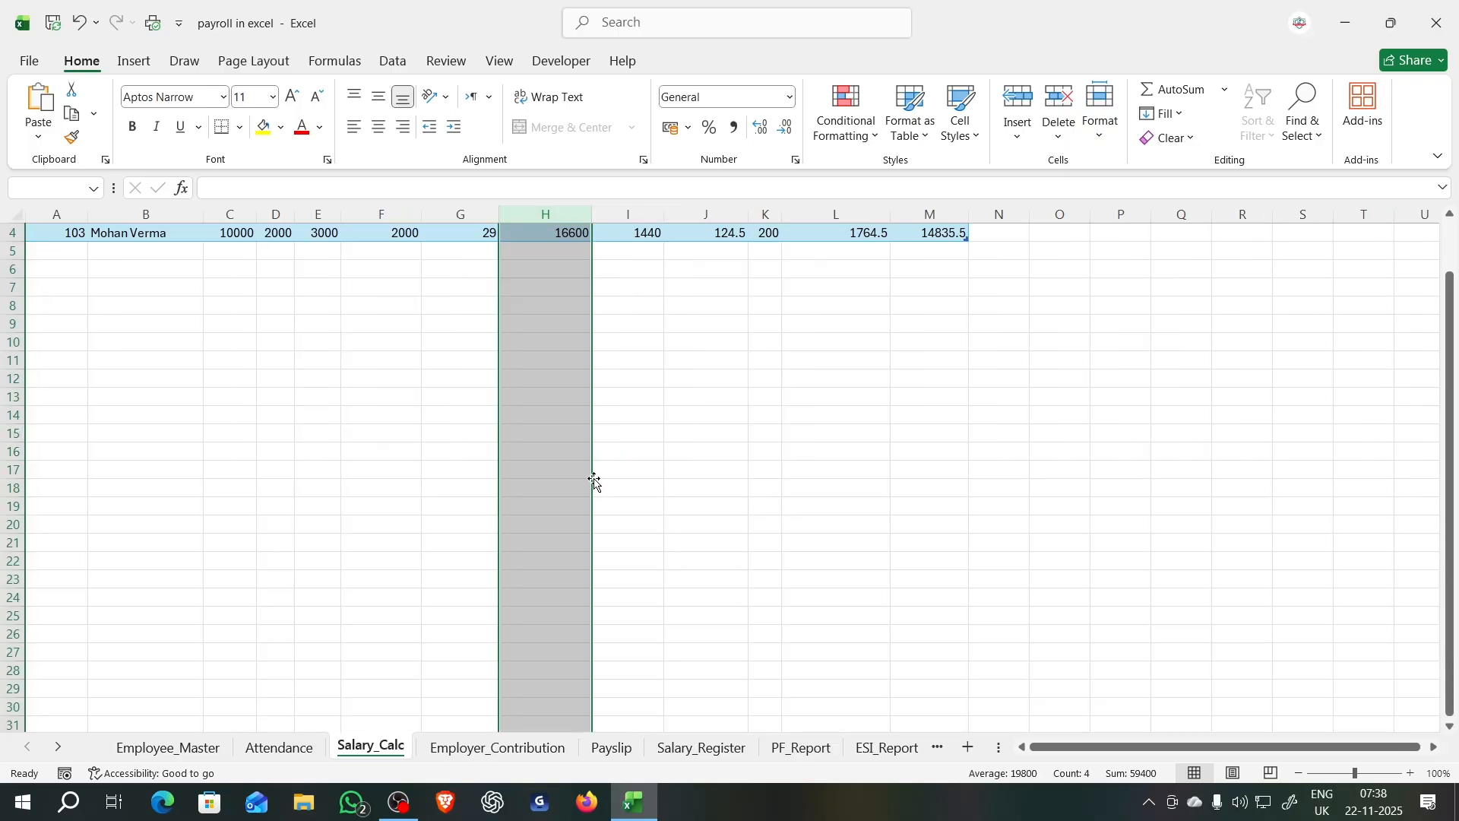
{"action": "scroll", "coordinate": [597, 450], "scroll_direction": "up", "scroll_amount": 1}
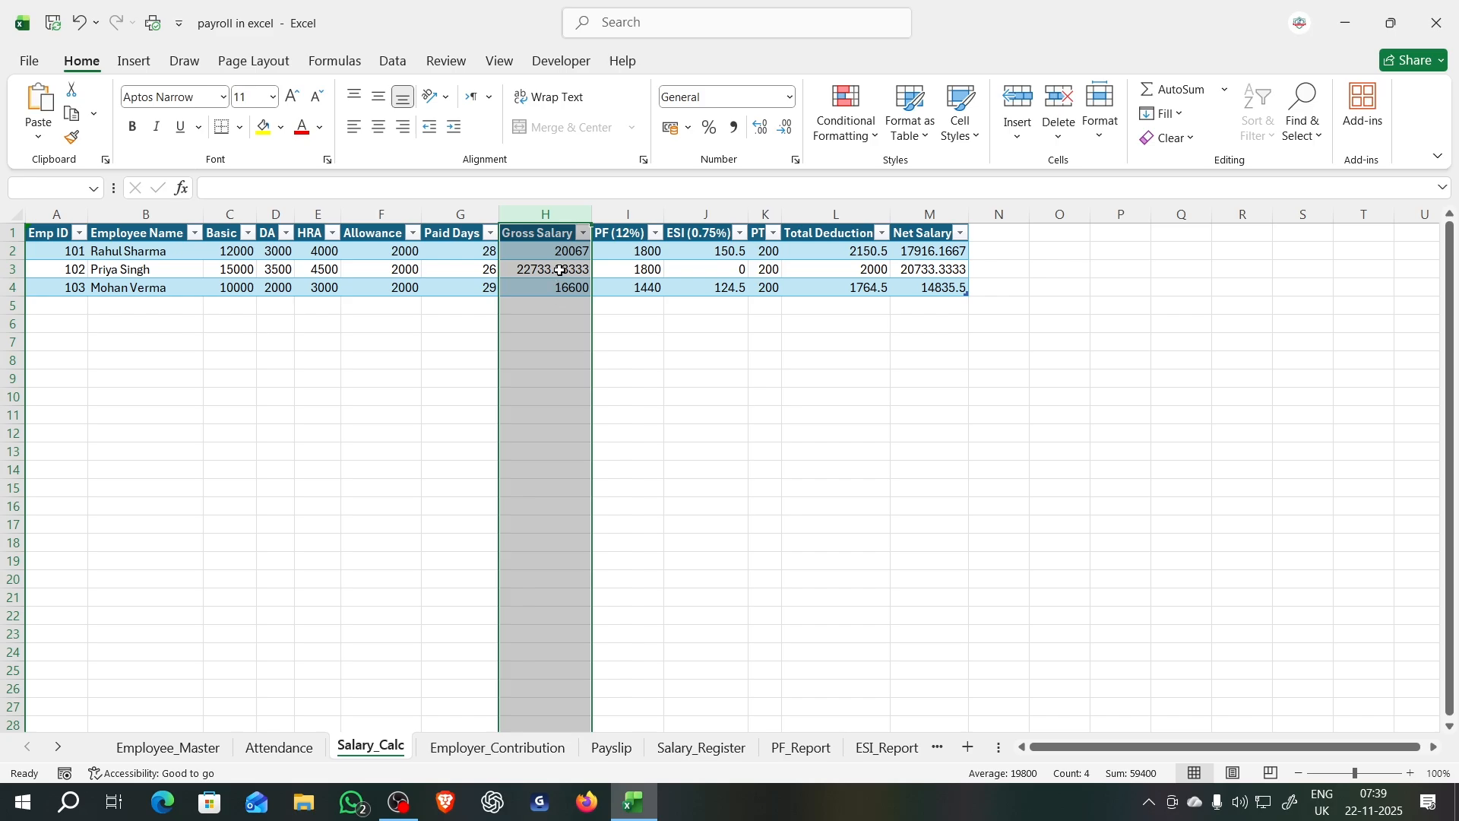
{"action": "left_click", "coordinate": [560, 269], "text": "shift"}
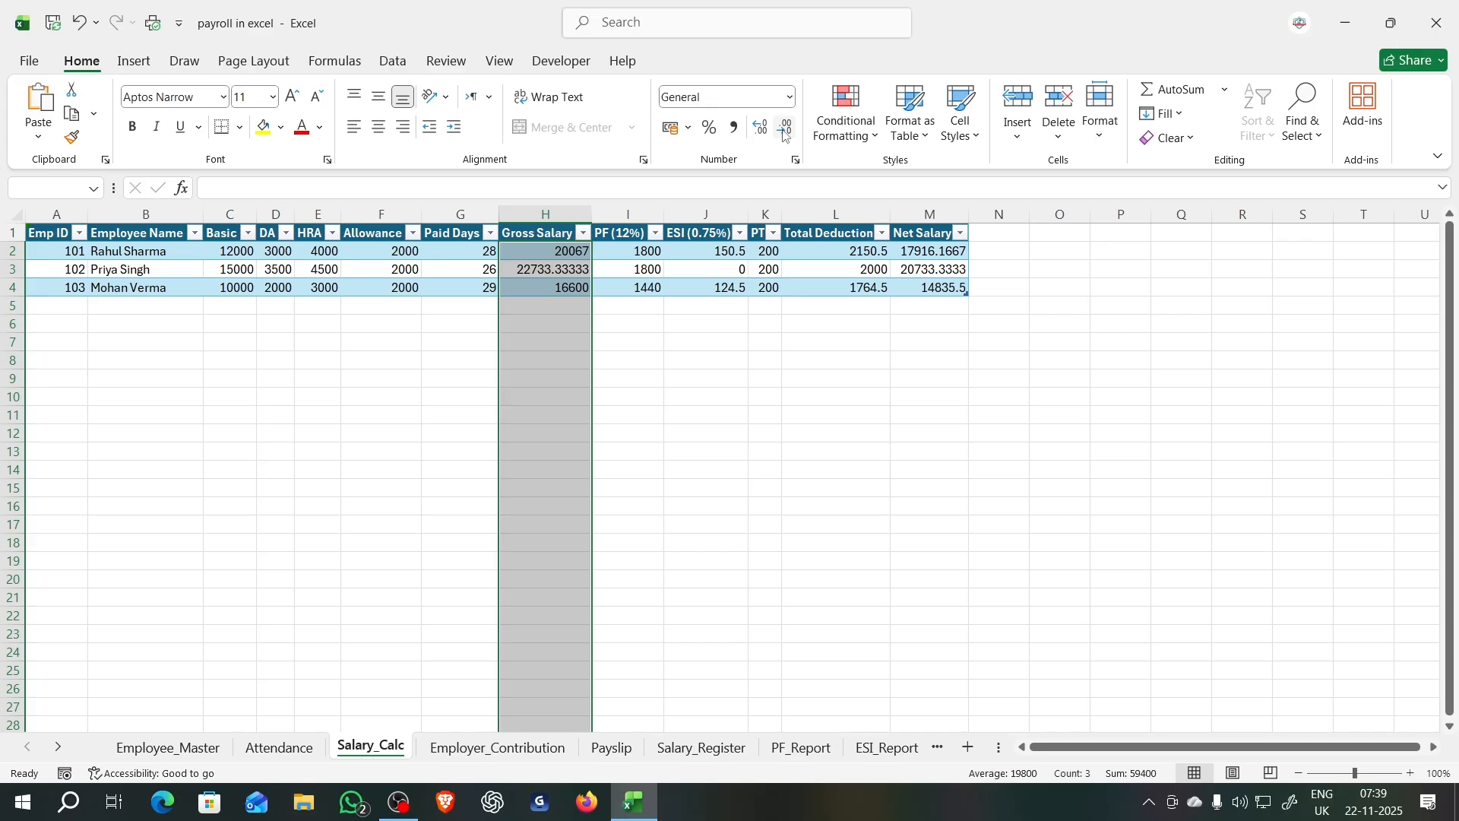
Step: Reduce the displayed decimal places of the Gross Salary value in H3 to zero
{"action": "left_click", "coordinate": [556, 269]}
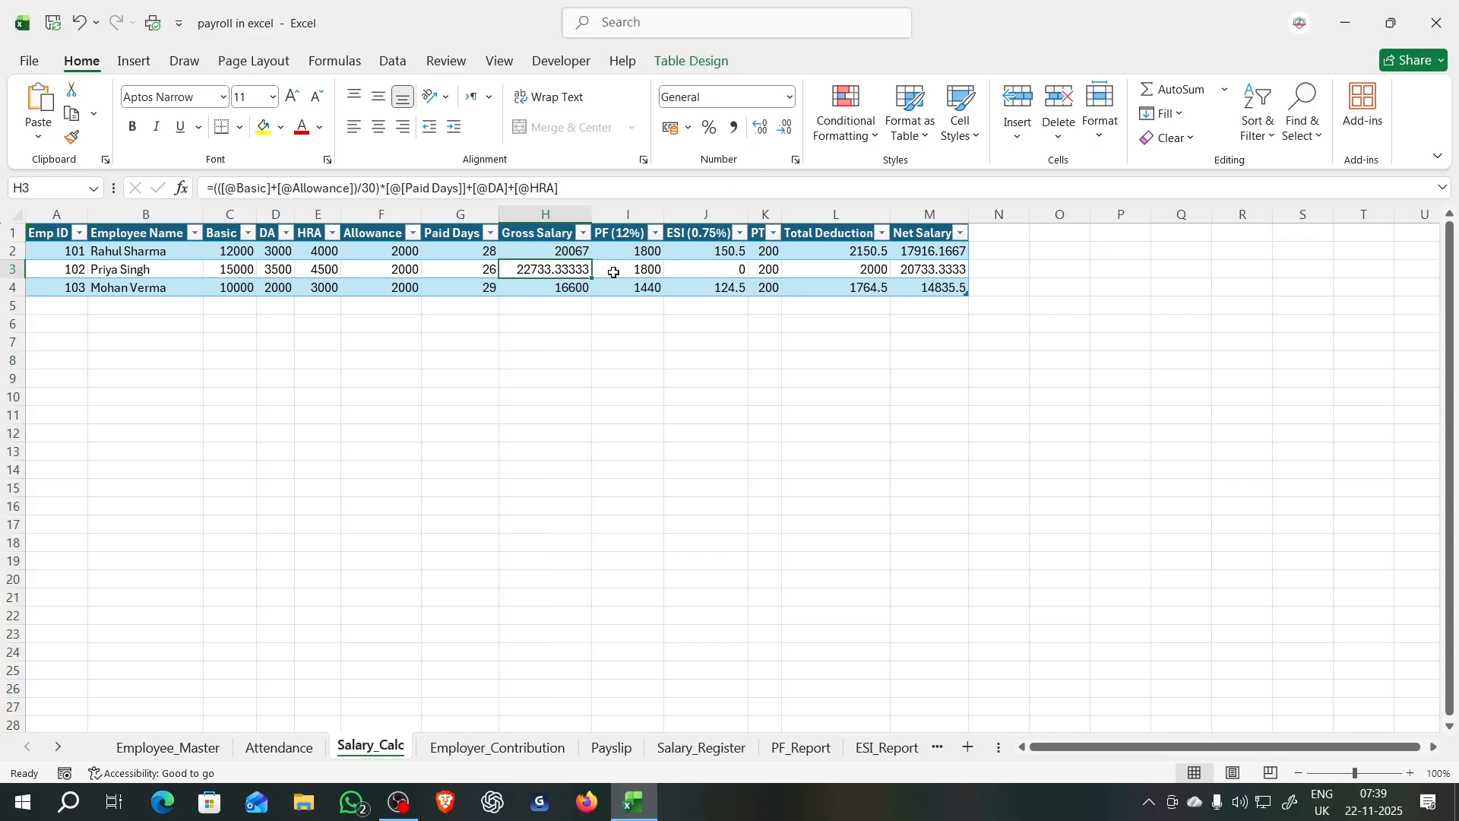
{"action": "left_click", "coordinate": [783, 128]}
{"action": "left_click", "coordinate": [783, 129]}
{"action": "left_click", "coordinate": [783, 129]}
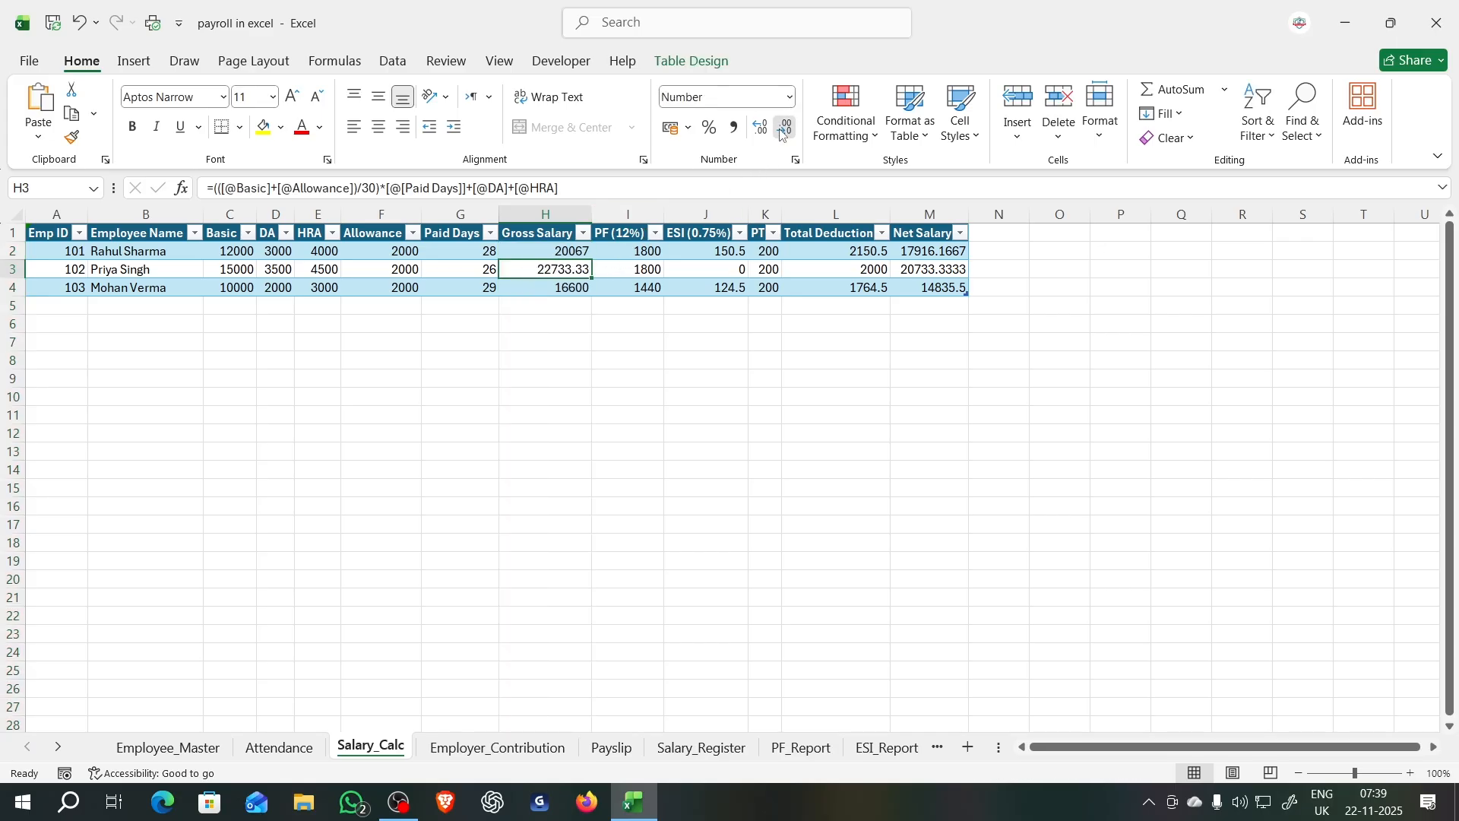
{"action": "left_click", "coordinate": [782, 132]}
{"action": "left_click", "coordinate": [782, 133]}
{"action": "left_click", "coordinate": [625, 414]}
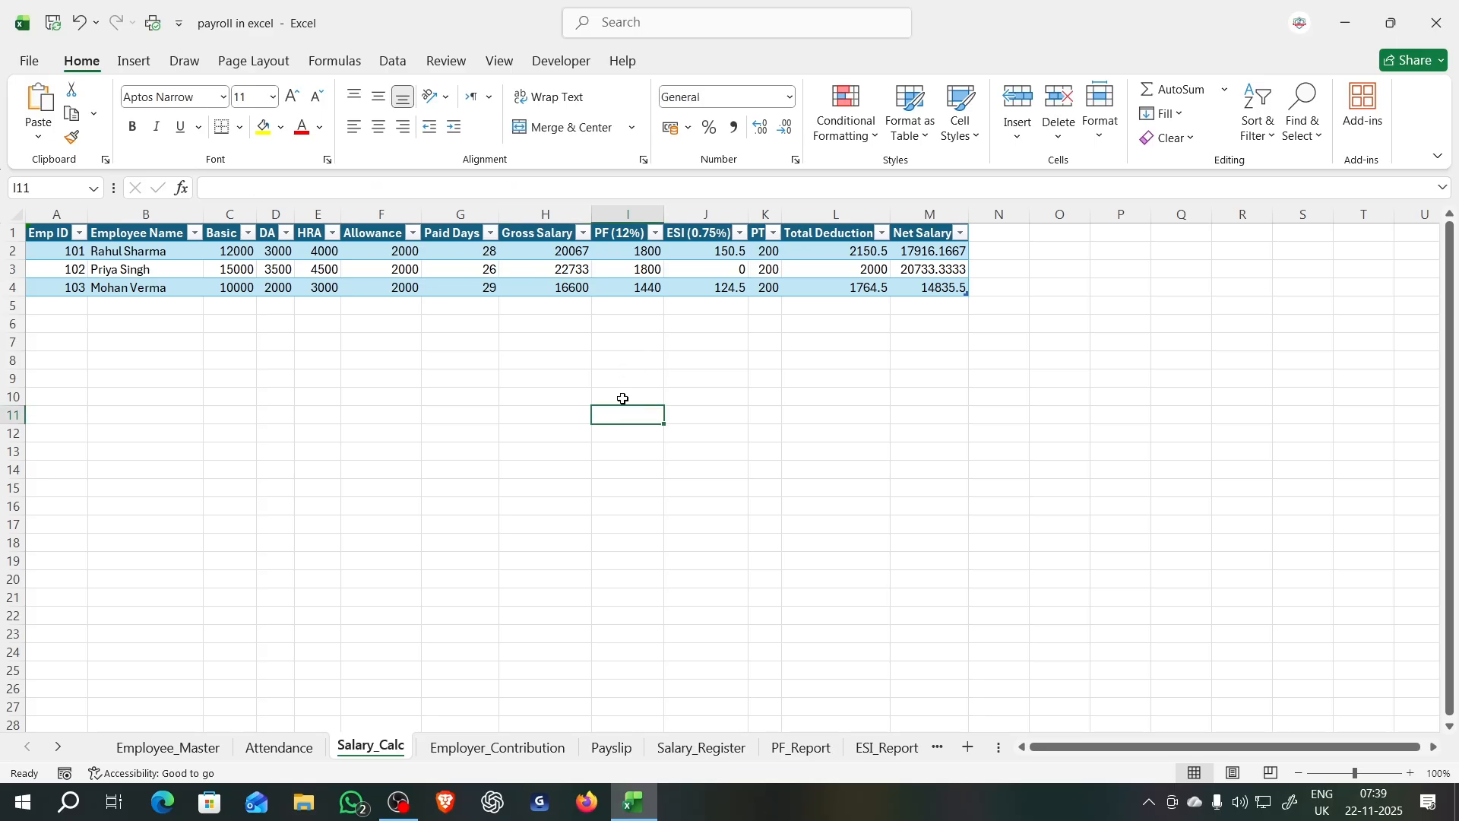
{"action": "left_click", "coordinate": [931, 361]}
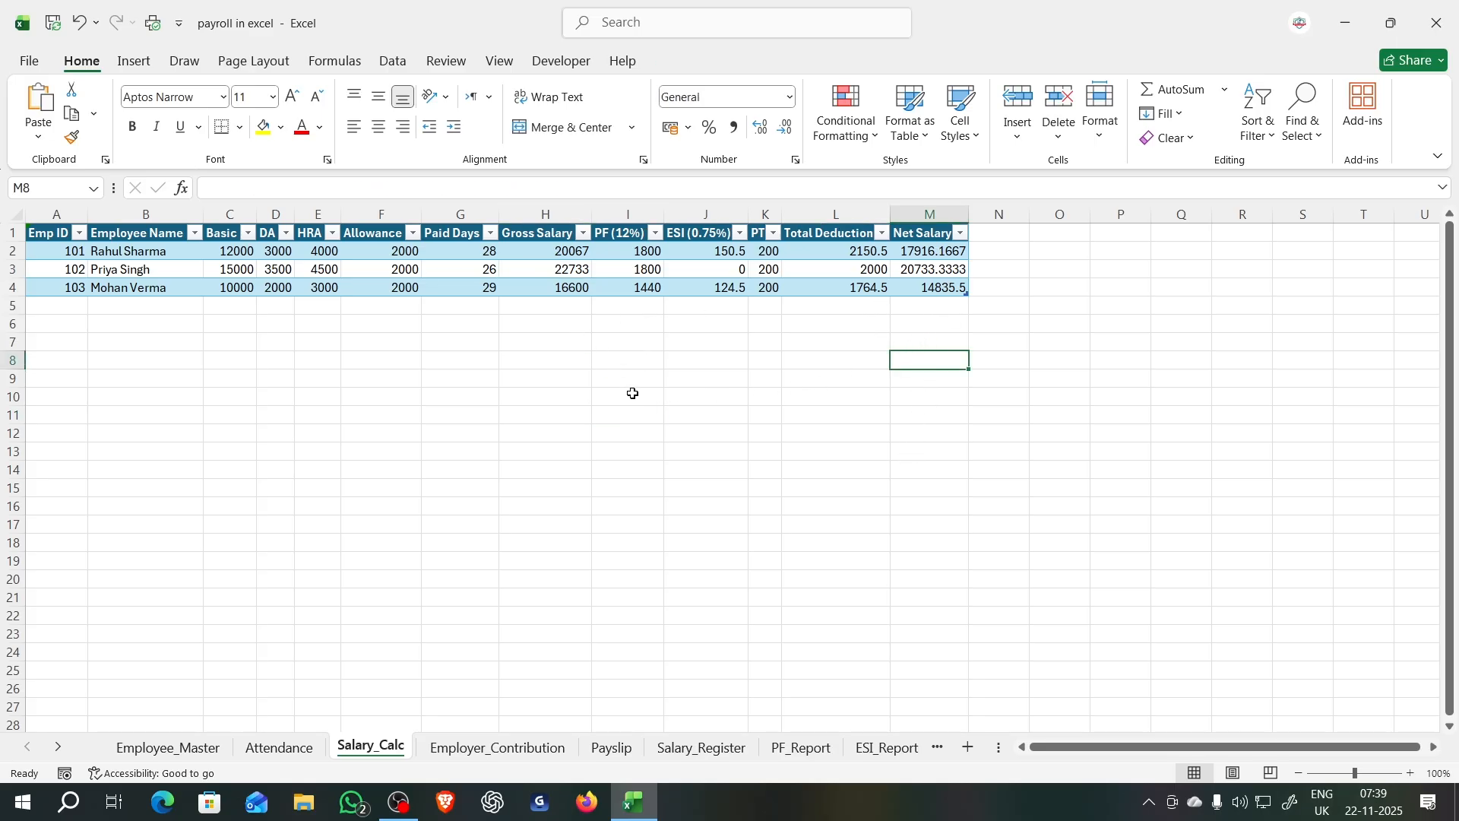
{"action": "left_click", "coordinate": [559, 292]}
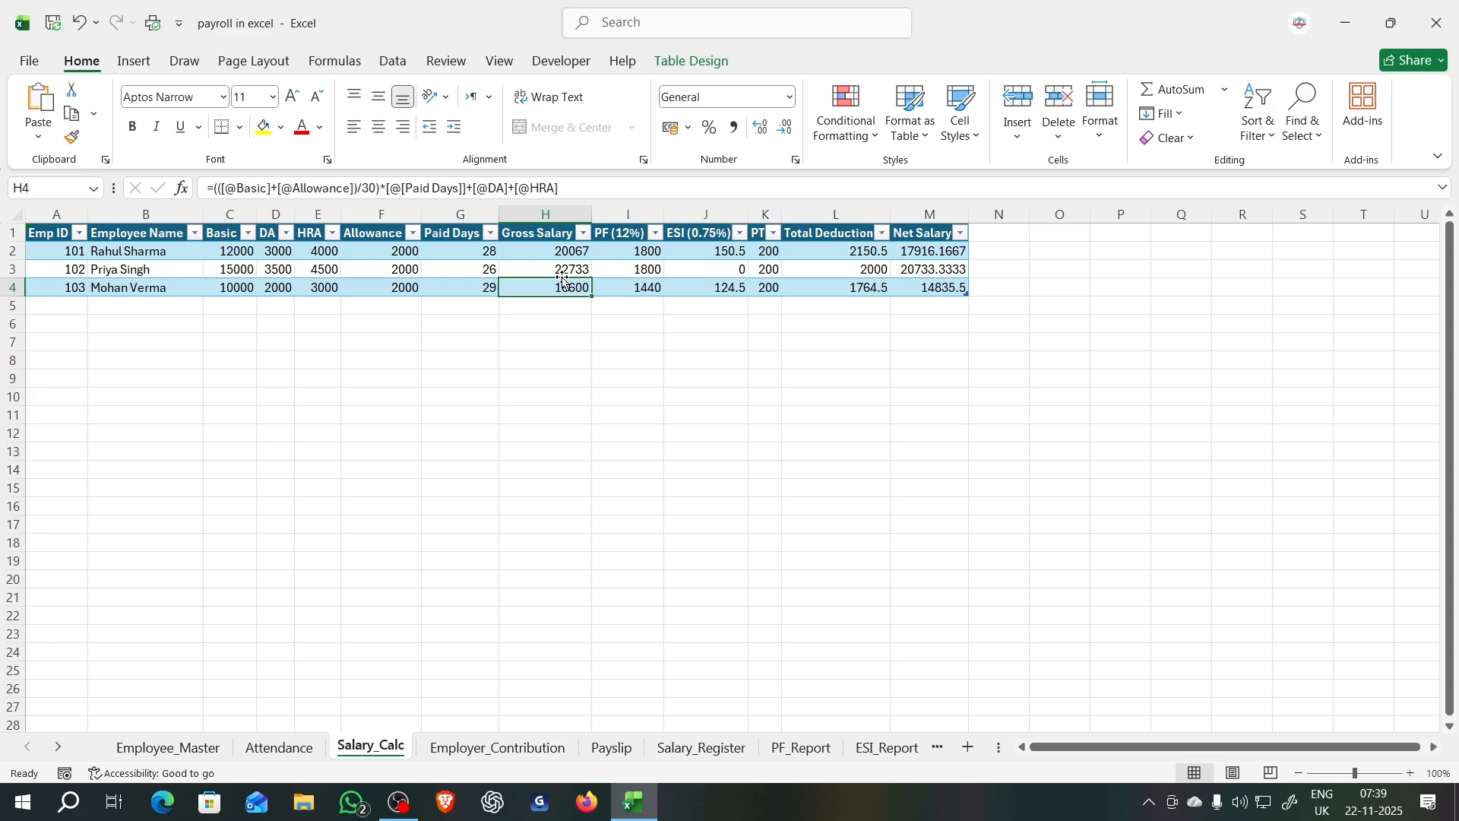
{"action": "left_click", "coordinate": [647, 256]}
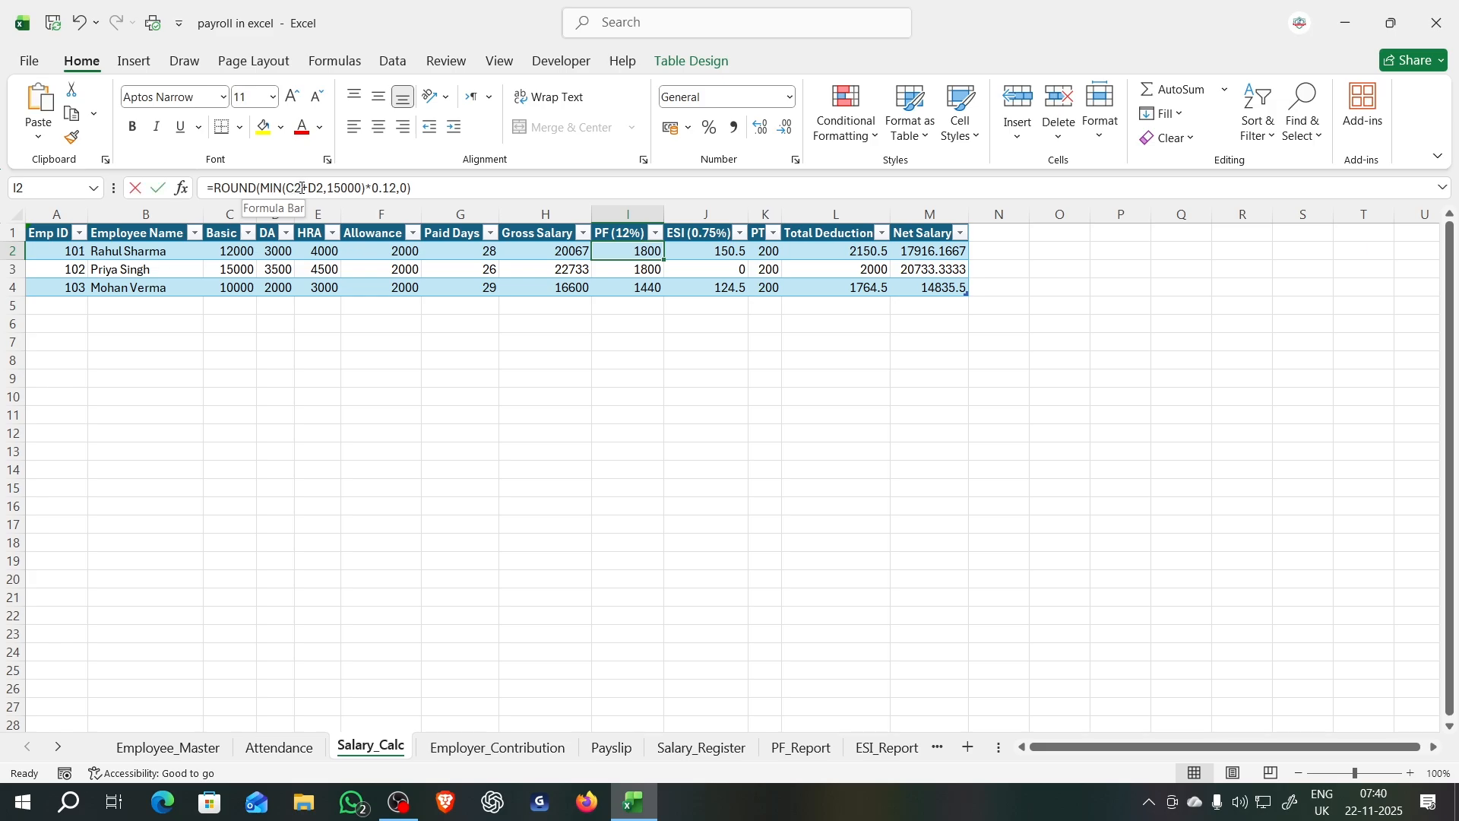
{"action": "left_click", "coordinate": [301, 188]}
{"action": "key", "text": "BackSpace"}
{"action": "key", "text": "BackSpace"}
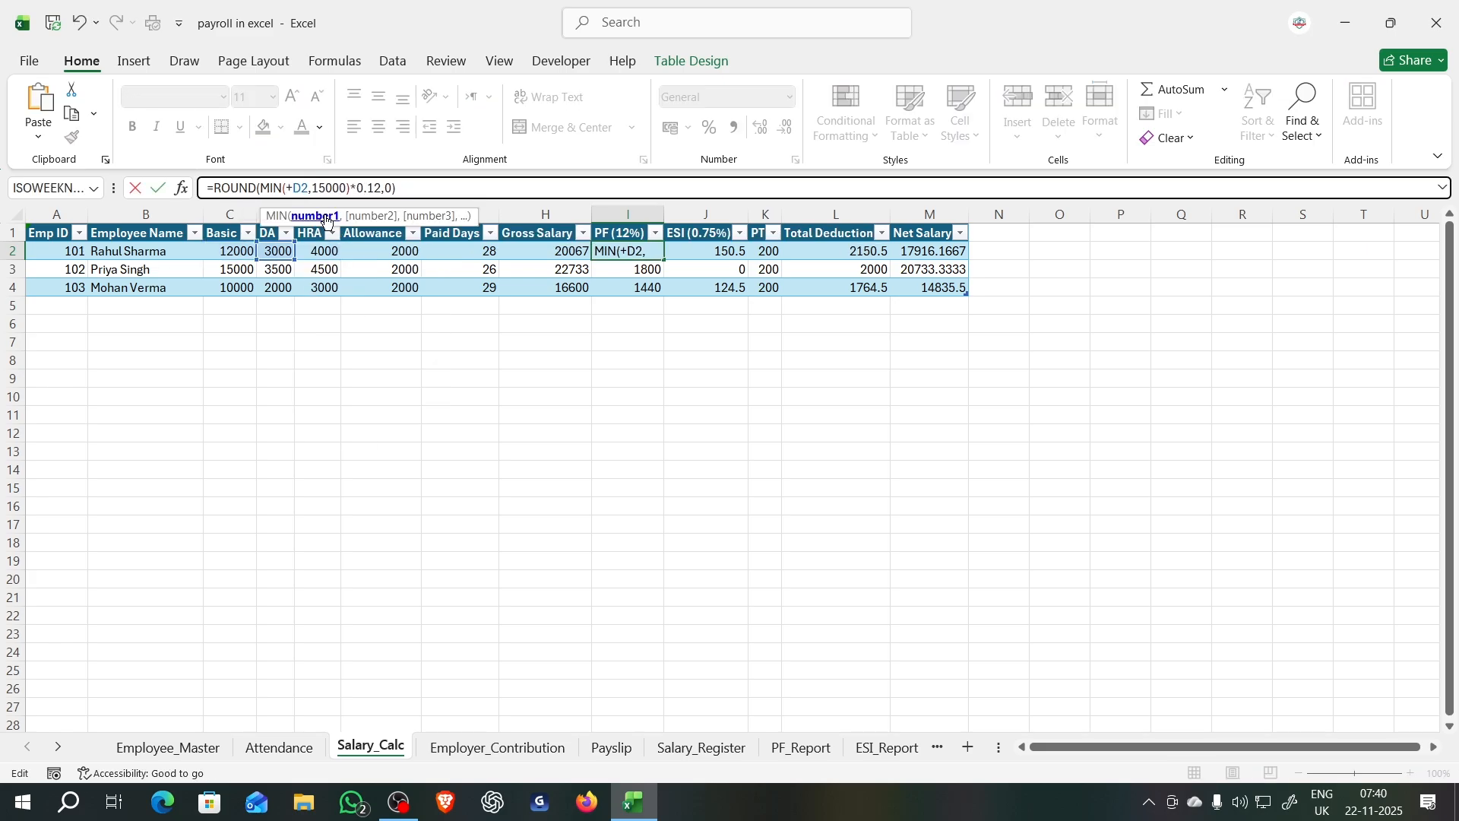
{"action": "left_click", "coordinate": [245, 251]}
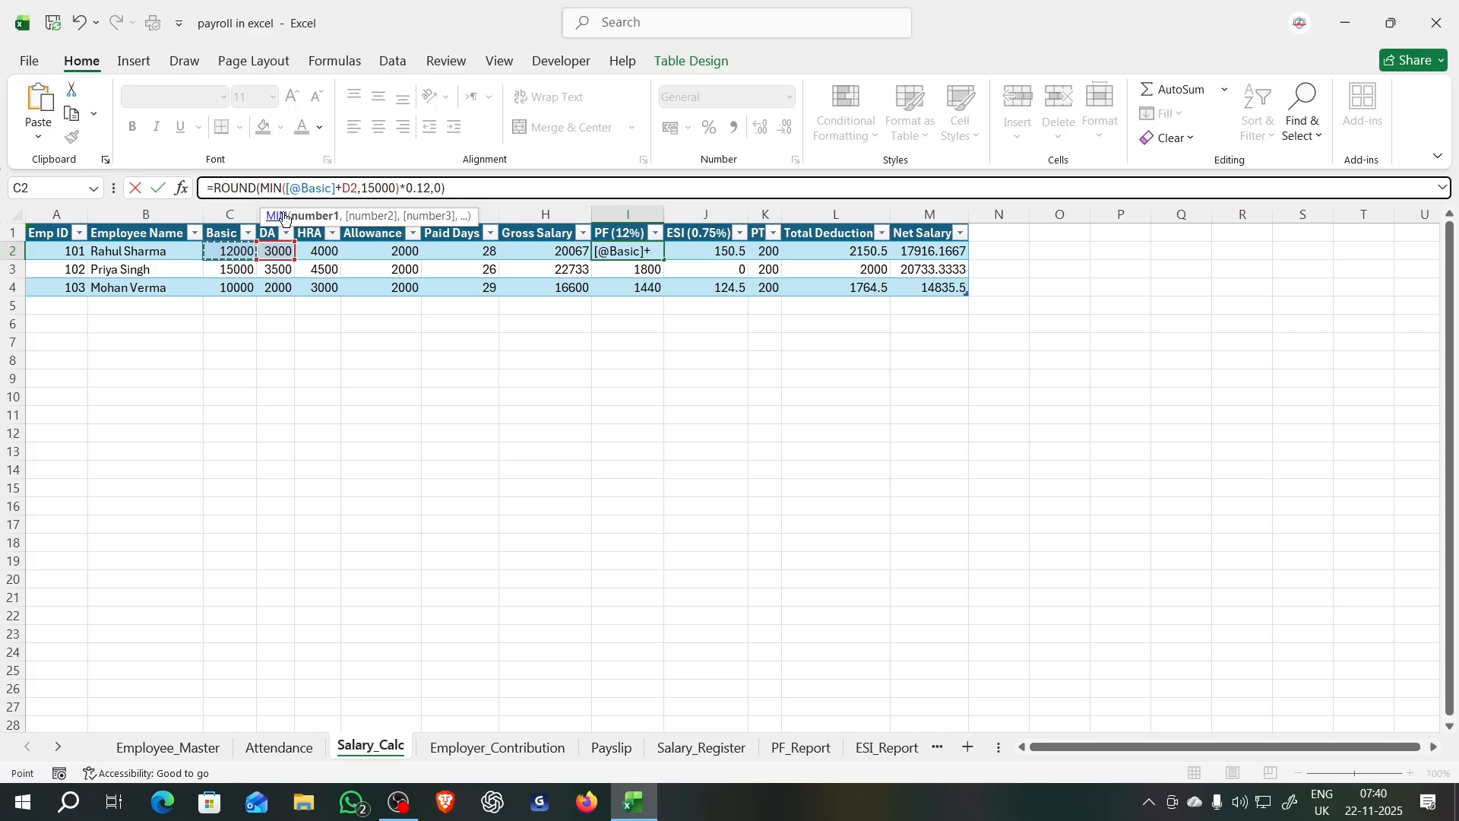
{"action": "left_click", "coordinate": [343, 184]}
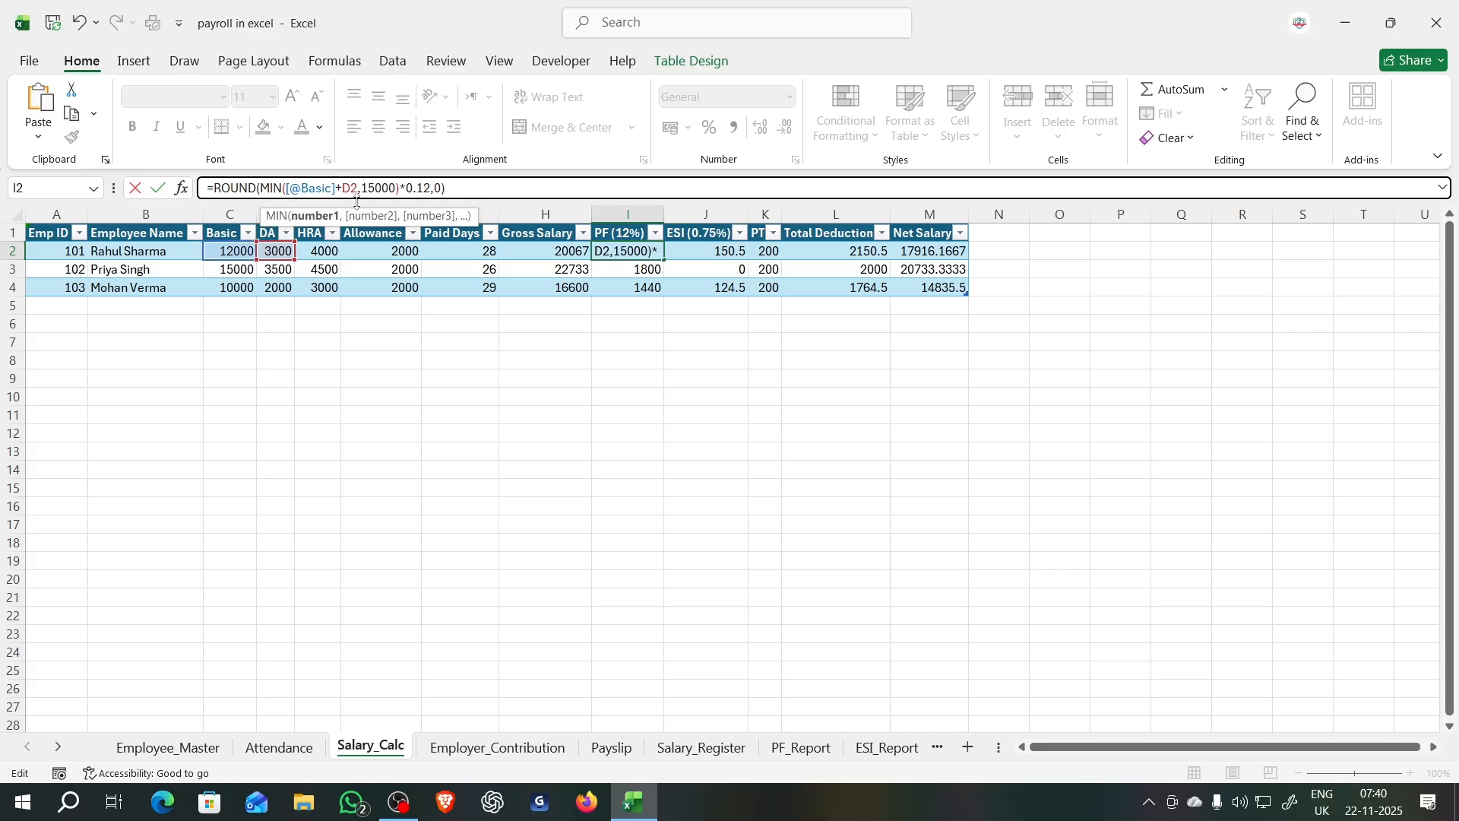
{"action": "key", "text": "Delete"}
{"action": "key", "text": "Delete"}
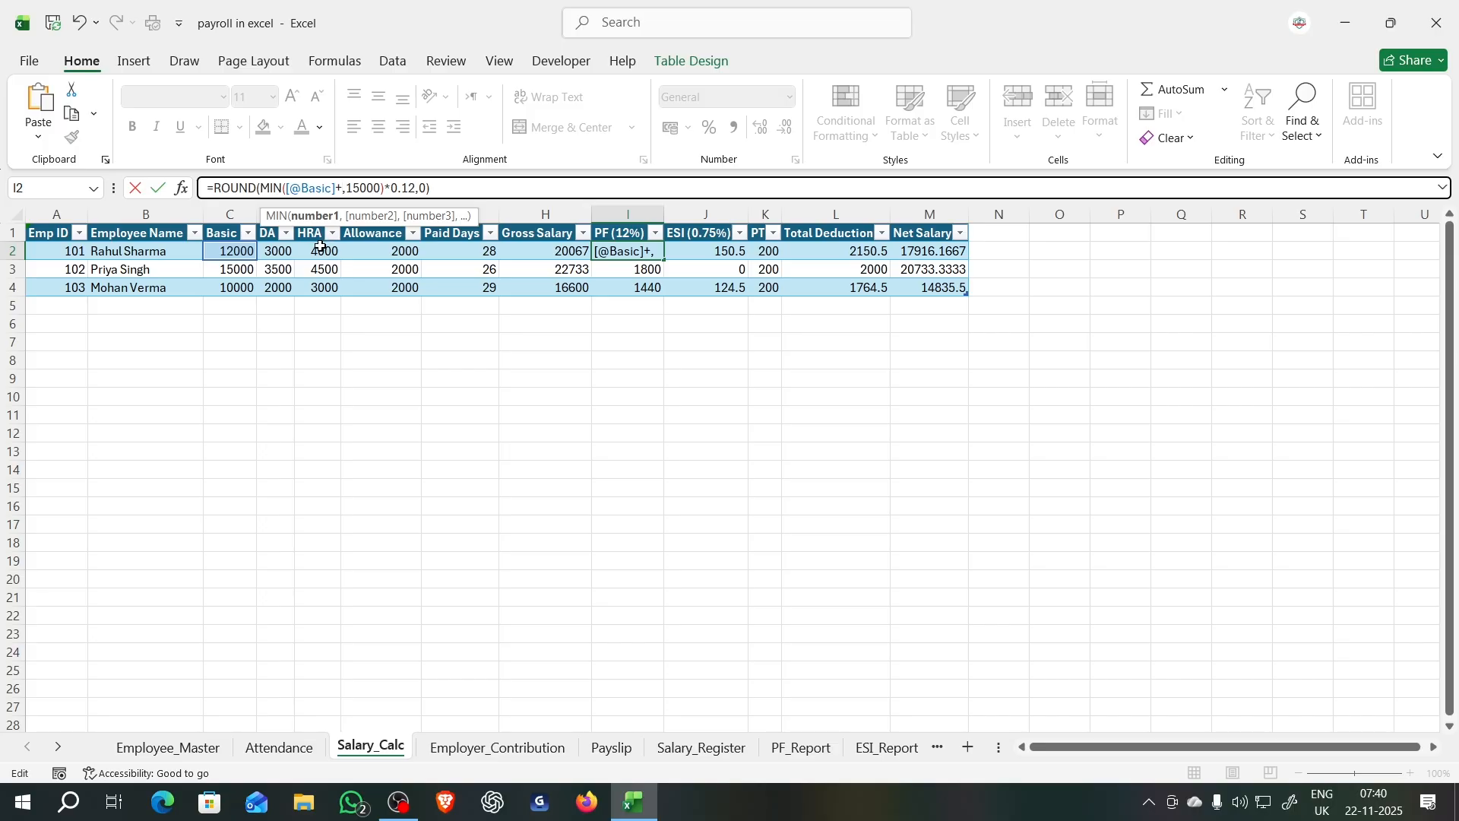
{"action": "left_click", "coordinate": [272, 250]}
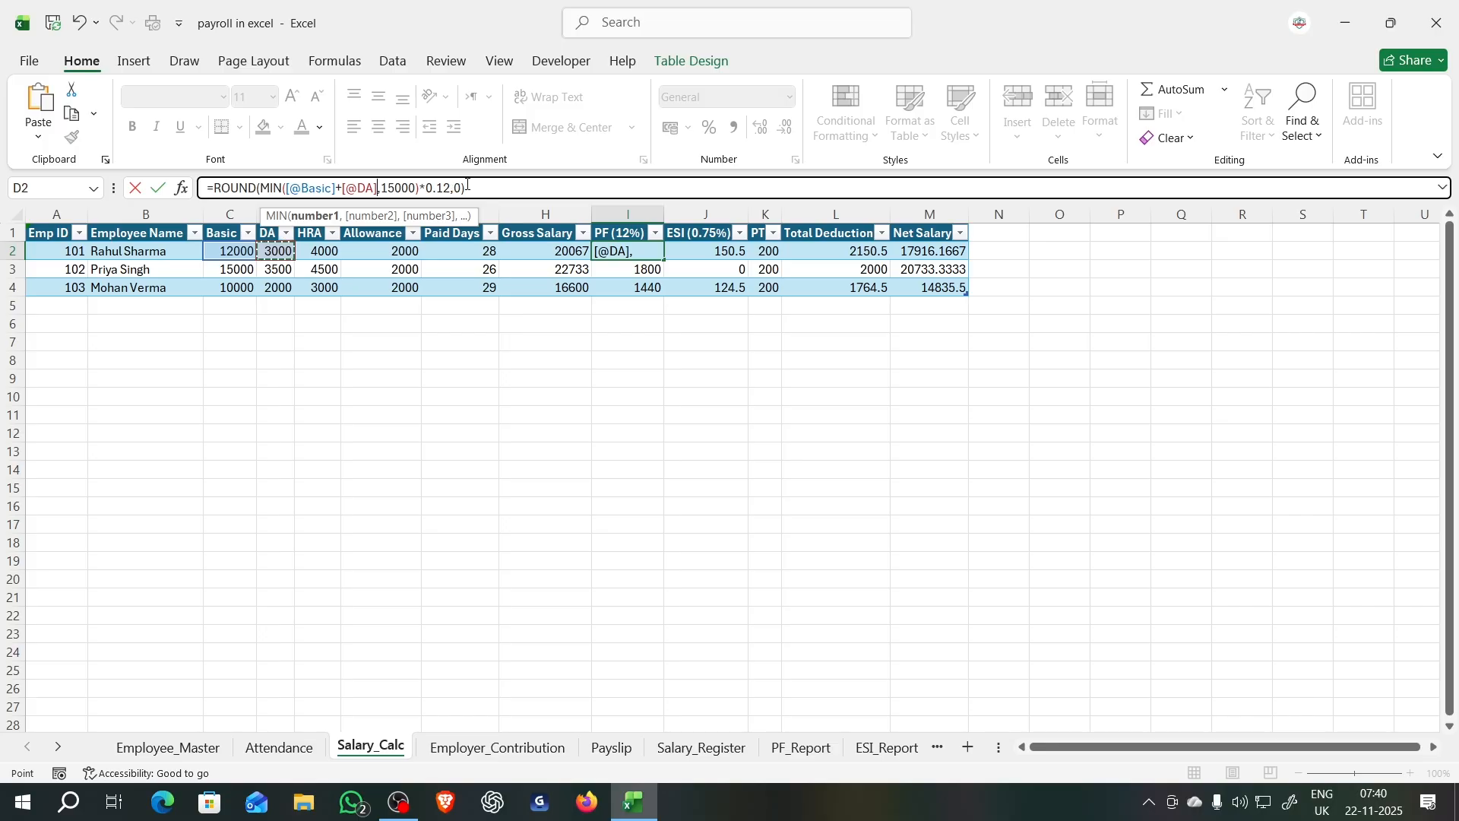
{"action": "key", "text": "Return"}
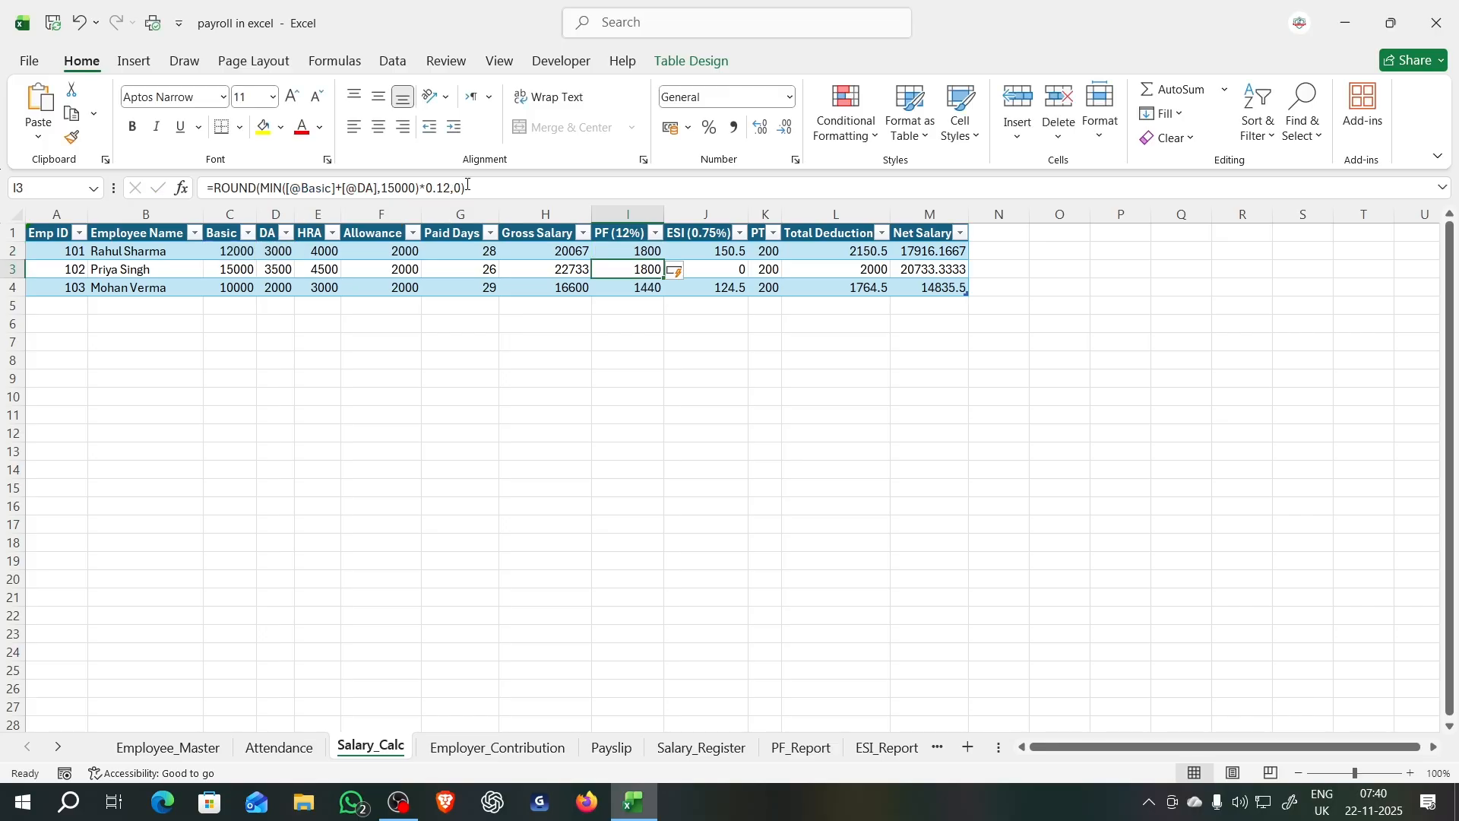
Step: Fill the PF (12%) formula from I3 down to I4, keeping the calculated column
{"action": "left_click", "coordinate": [674, 273]}
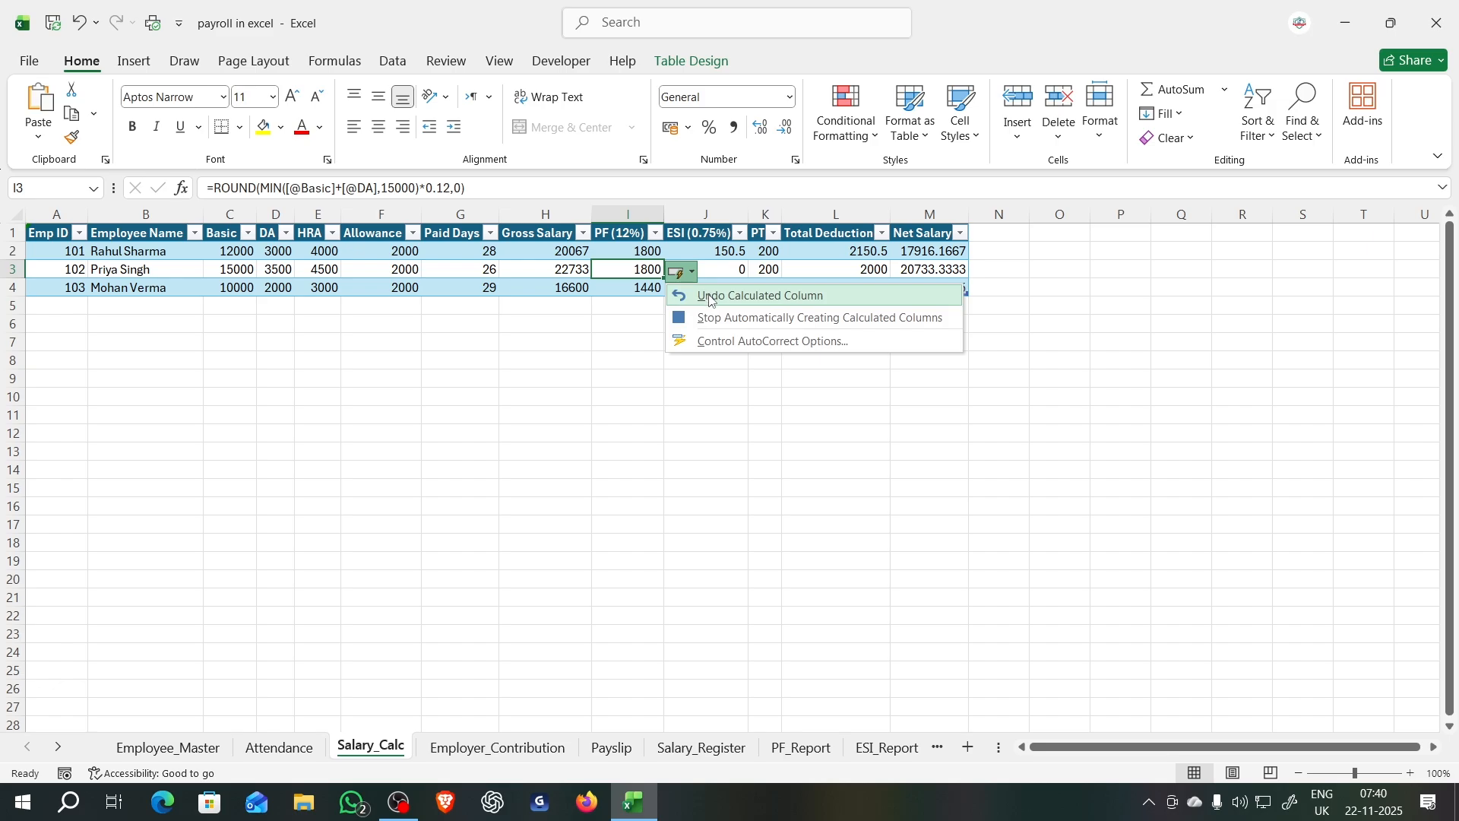
{"action": "left_click", "coordinate": [700, 390]}
{"action": "left_click", "coordinate": [652, 270]}
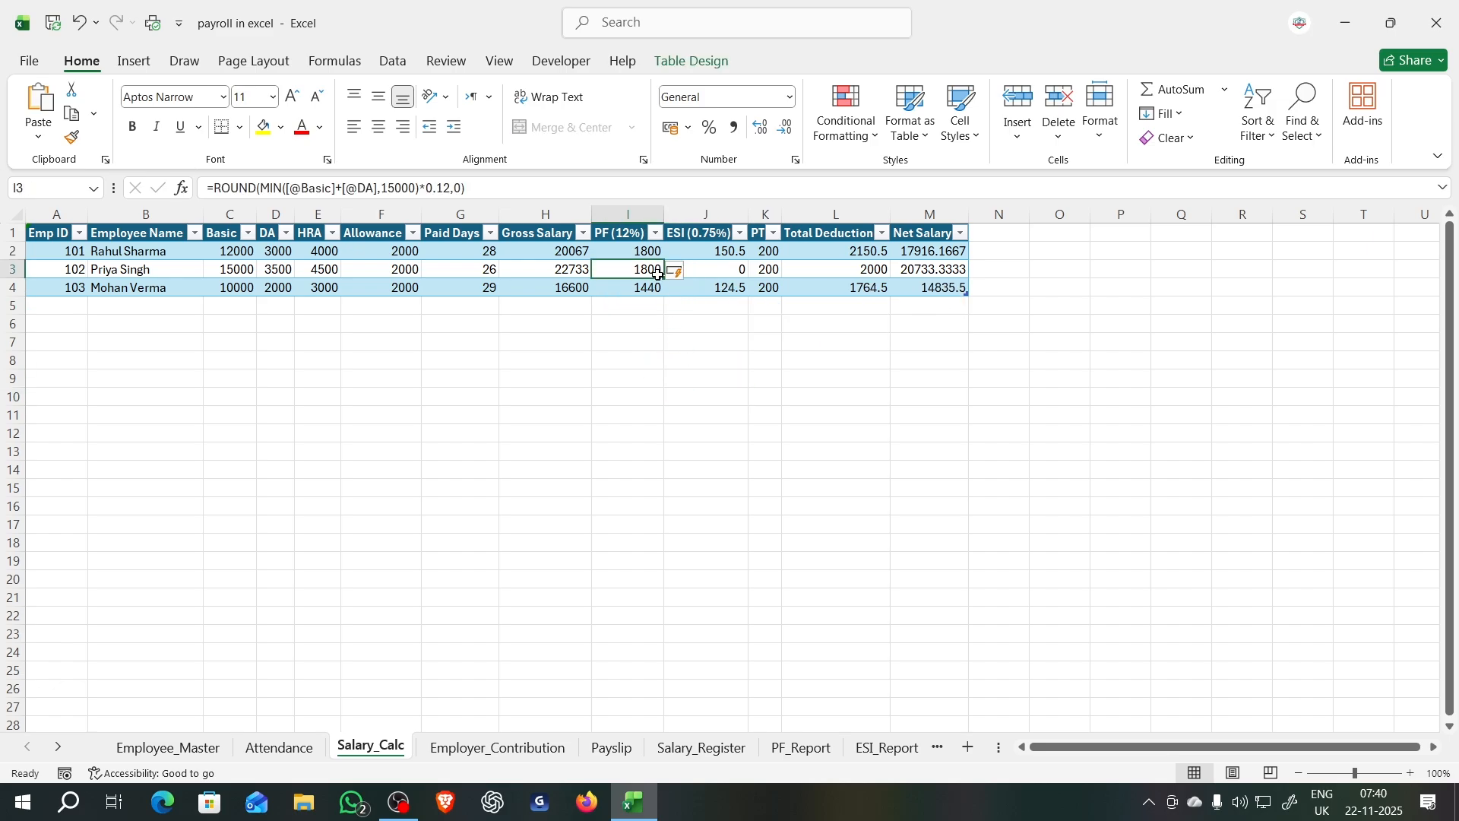
{"action": "left_click_drag", "start_coordinate": [662, 279], "coordinate": [661, 295]}
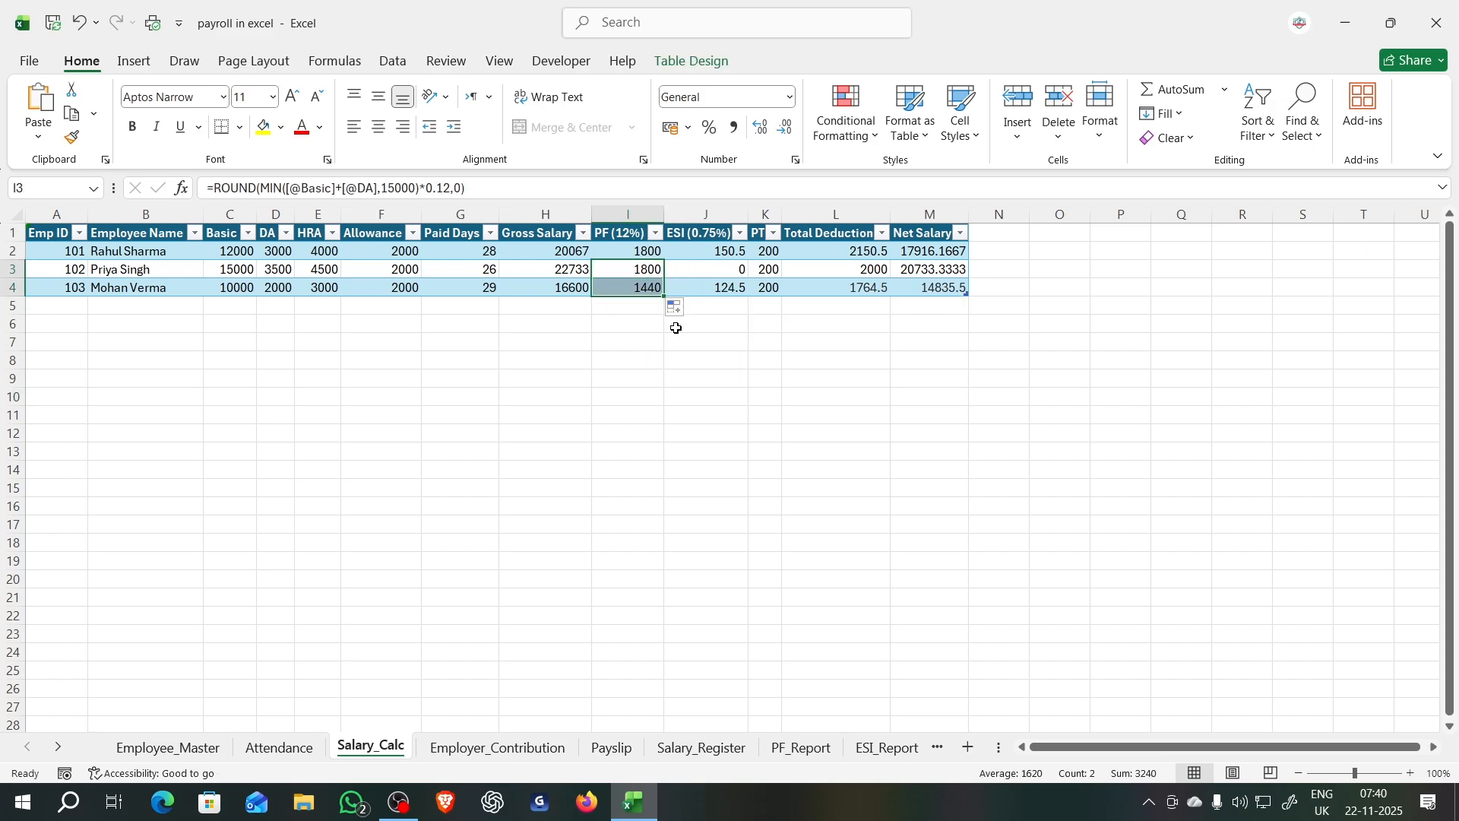
{"action": "left_click", "coordinate": [684, 358]}
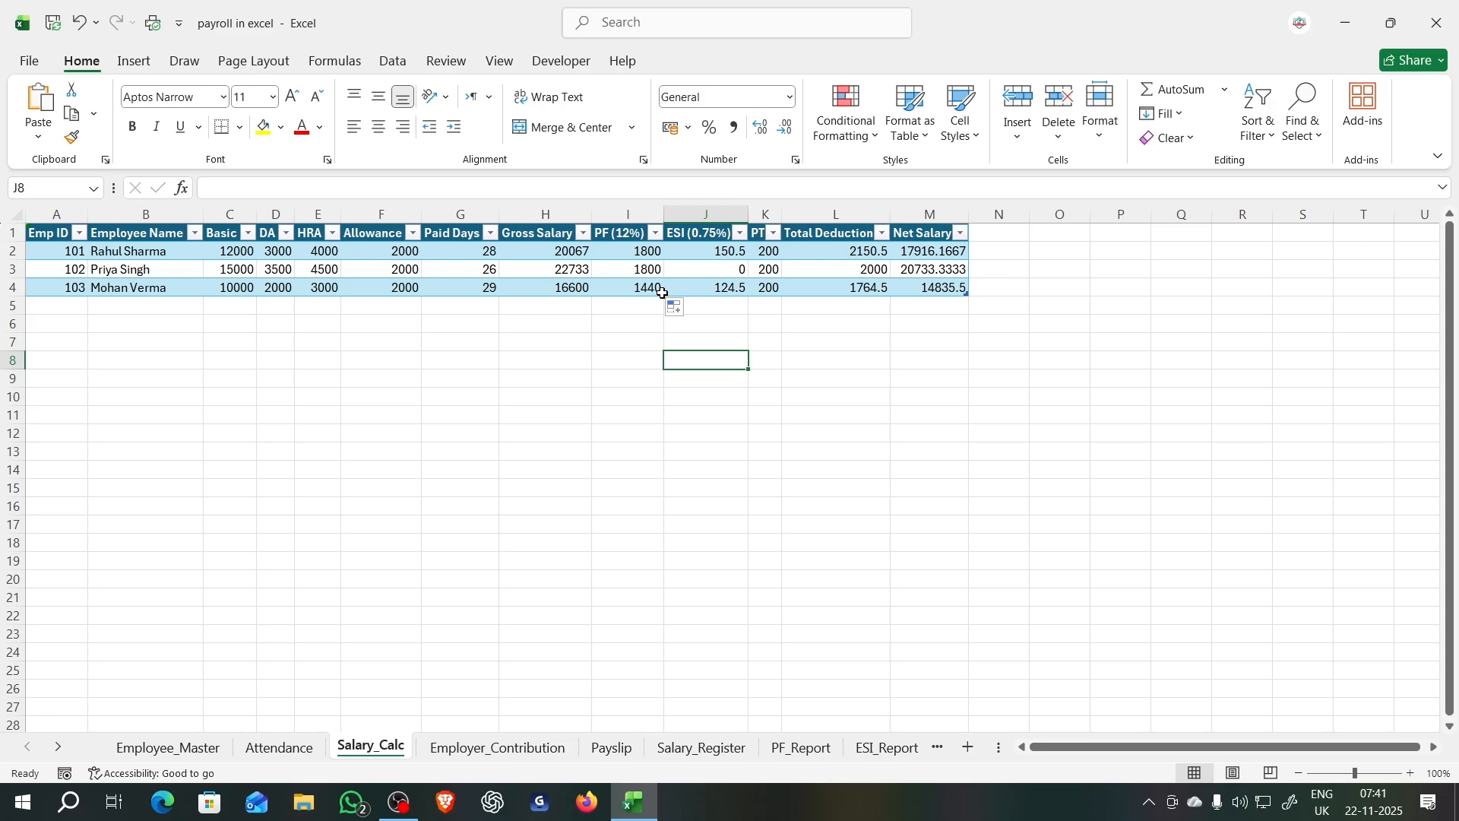
{"action": "left_click", "coordinate": [637, 255]}
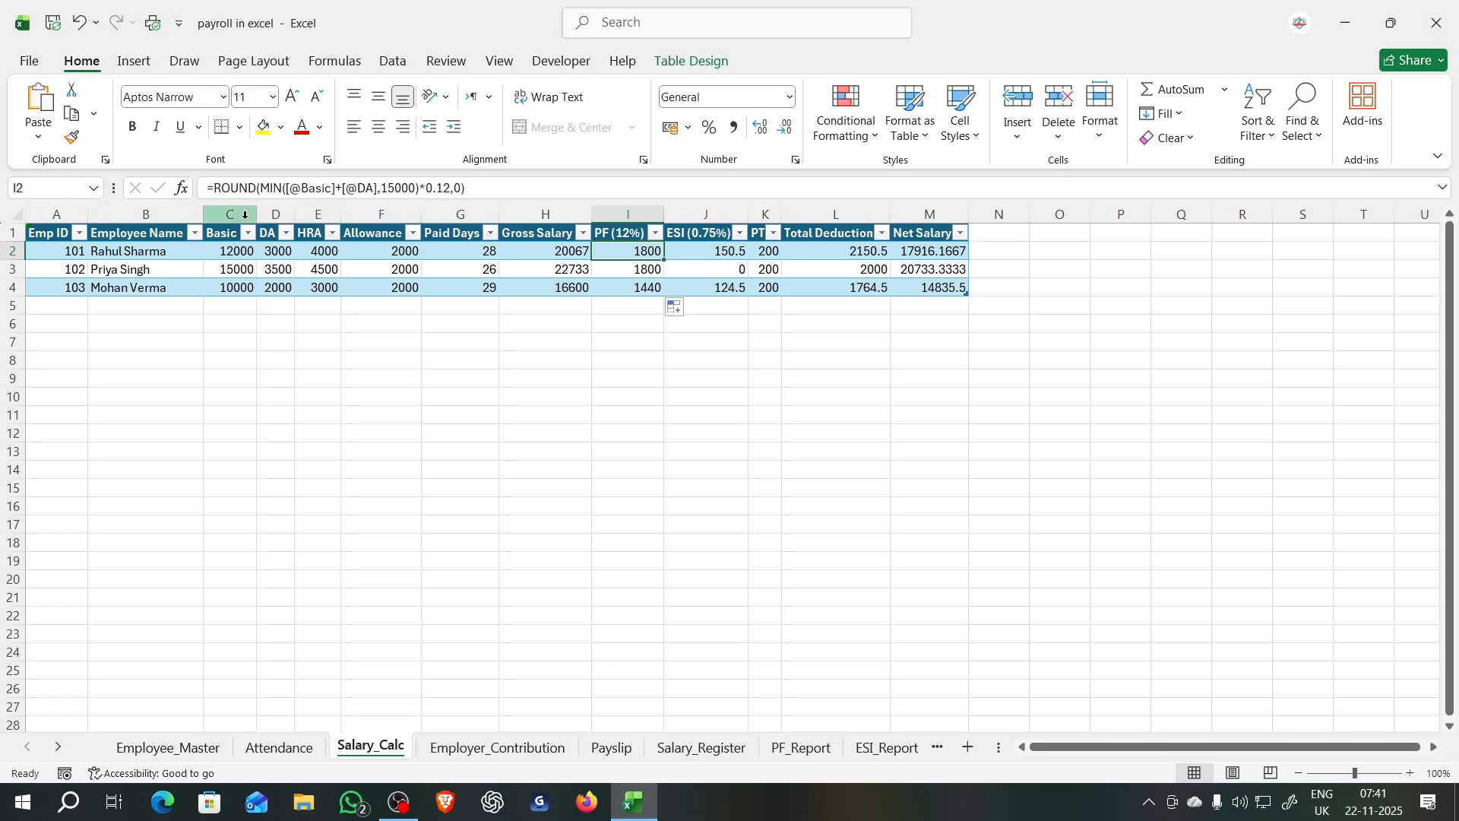
{"action": "left_click", "coordinate": [471, 187]}
{"action": "left_click_drag", "start_coordinate": [471, 187], "coordinate": [209, 193]}
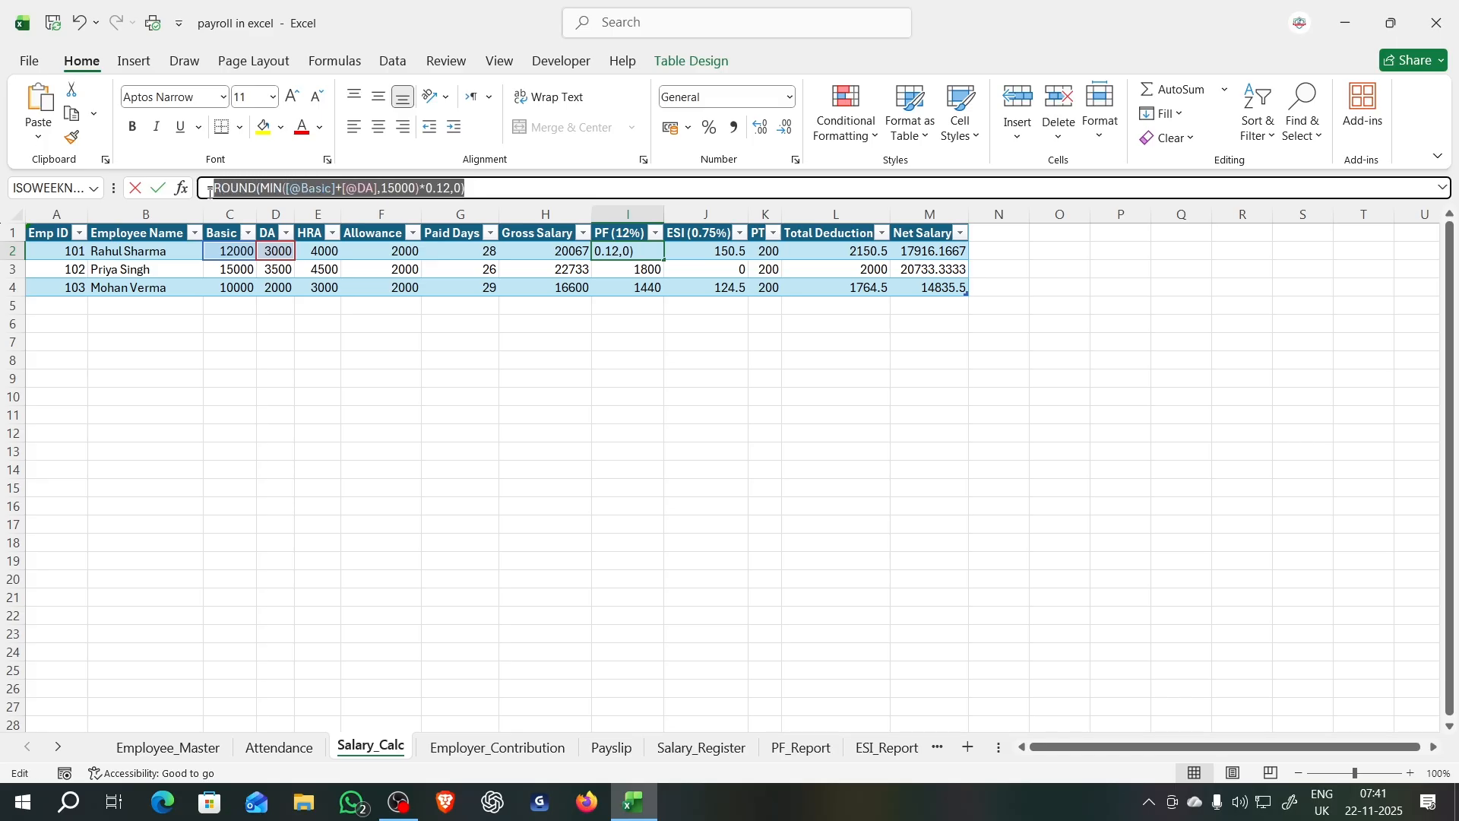
{"action": "left_click", "coordinate": [544, 432]}
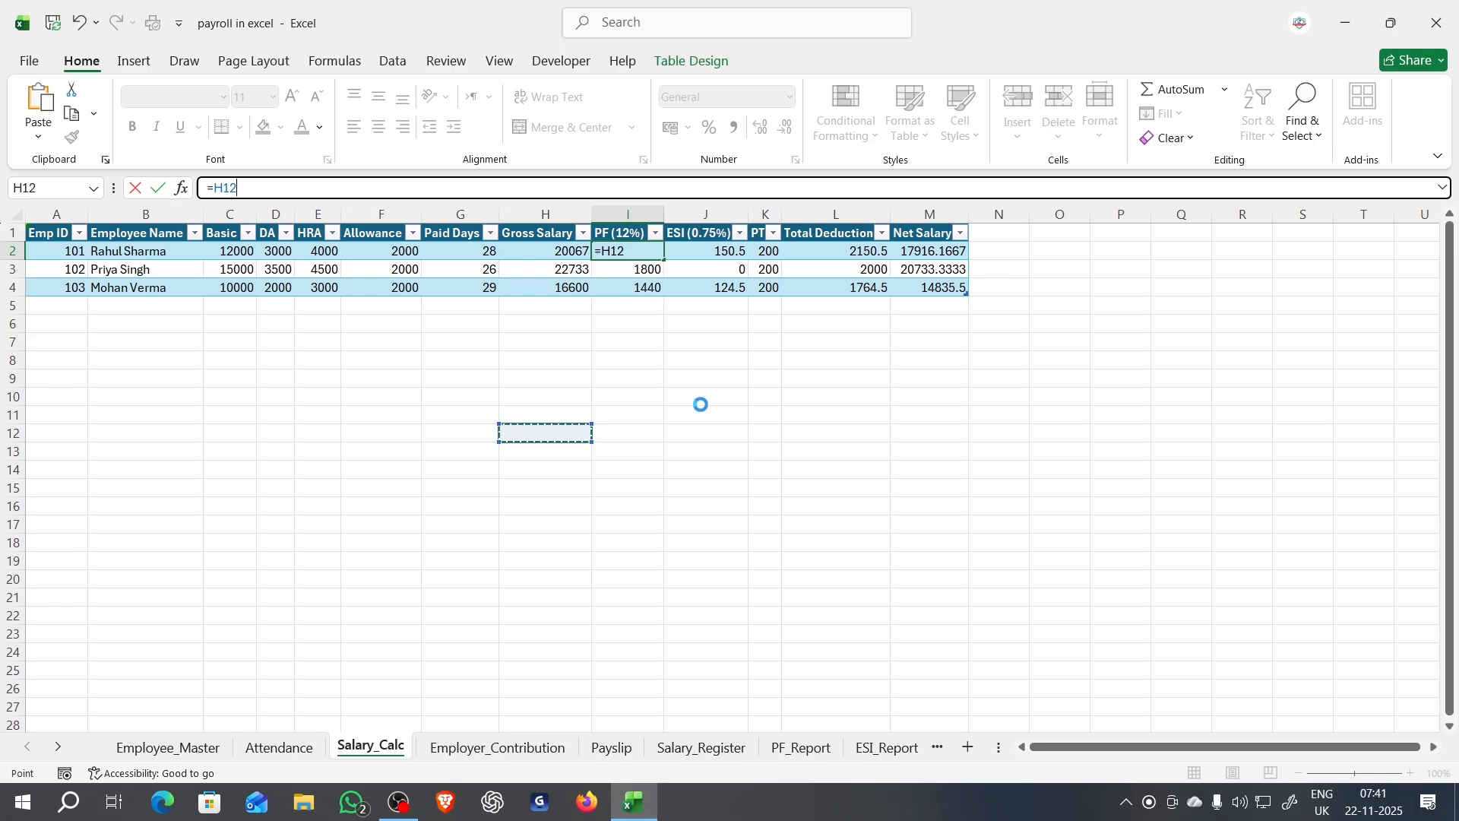
{"action": "key", "text": "Right"}
{"action": "key", "text": "Right"}
{"action": "key", "text": "Up"}
{"action": "key", "text": "Up"}
{"action": "left_click", "coordinate": [646, 412]}
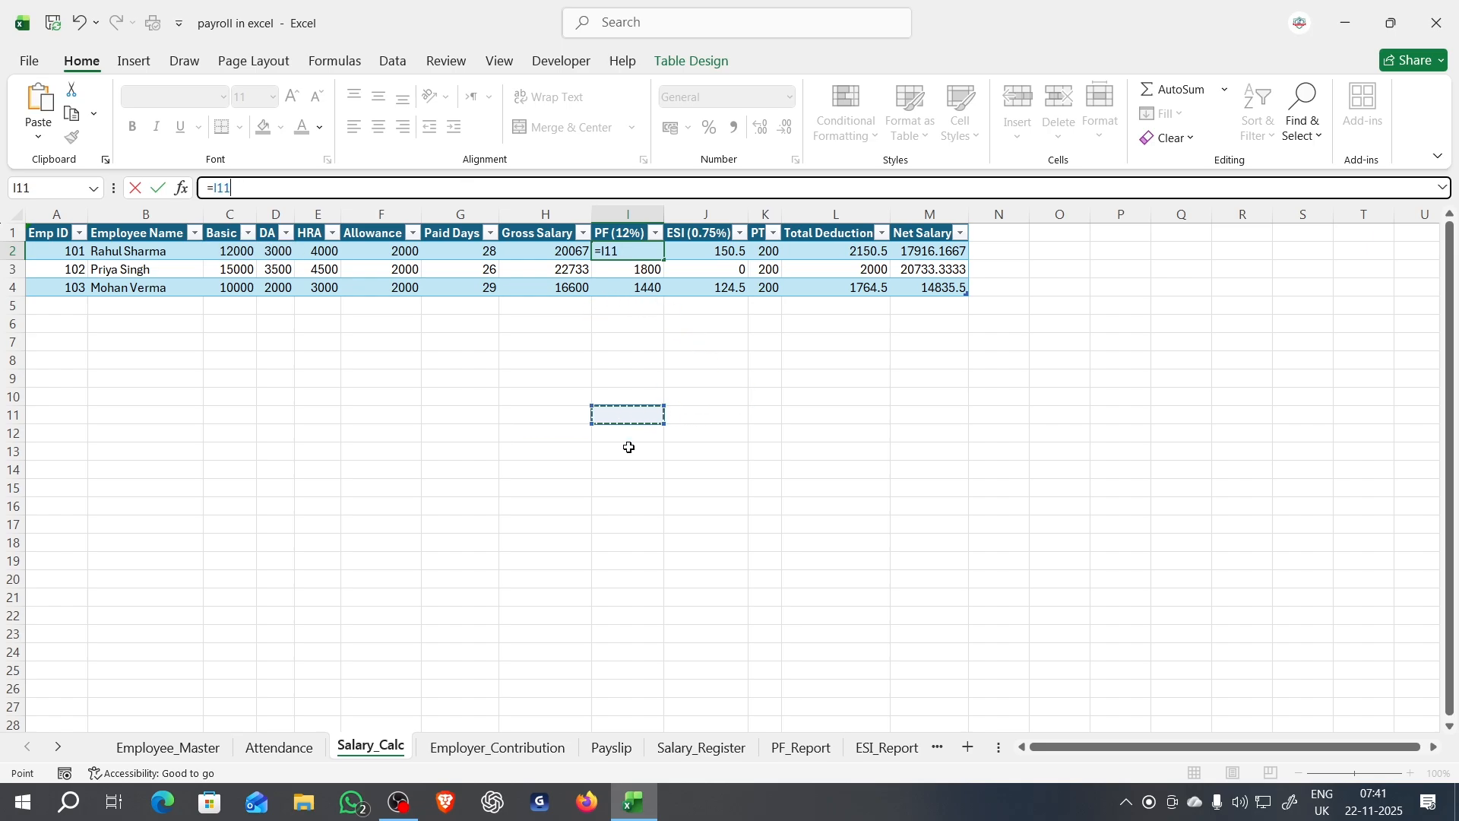
{"action": "key", "text": "Escape"}
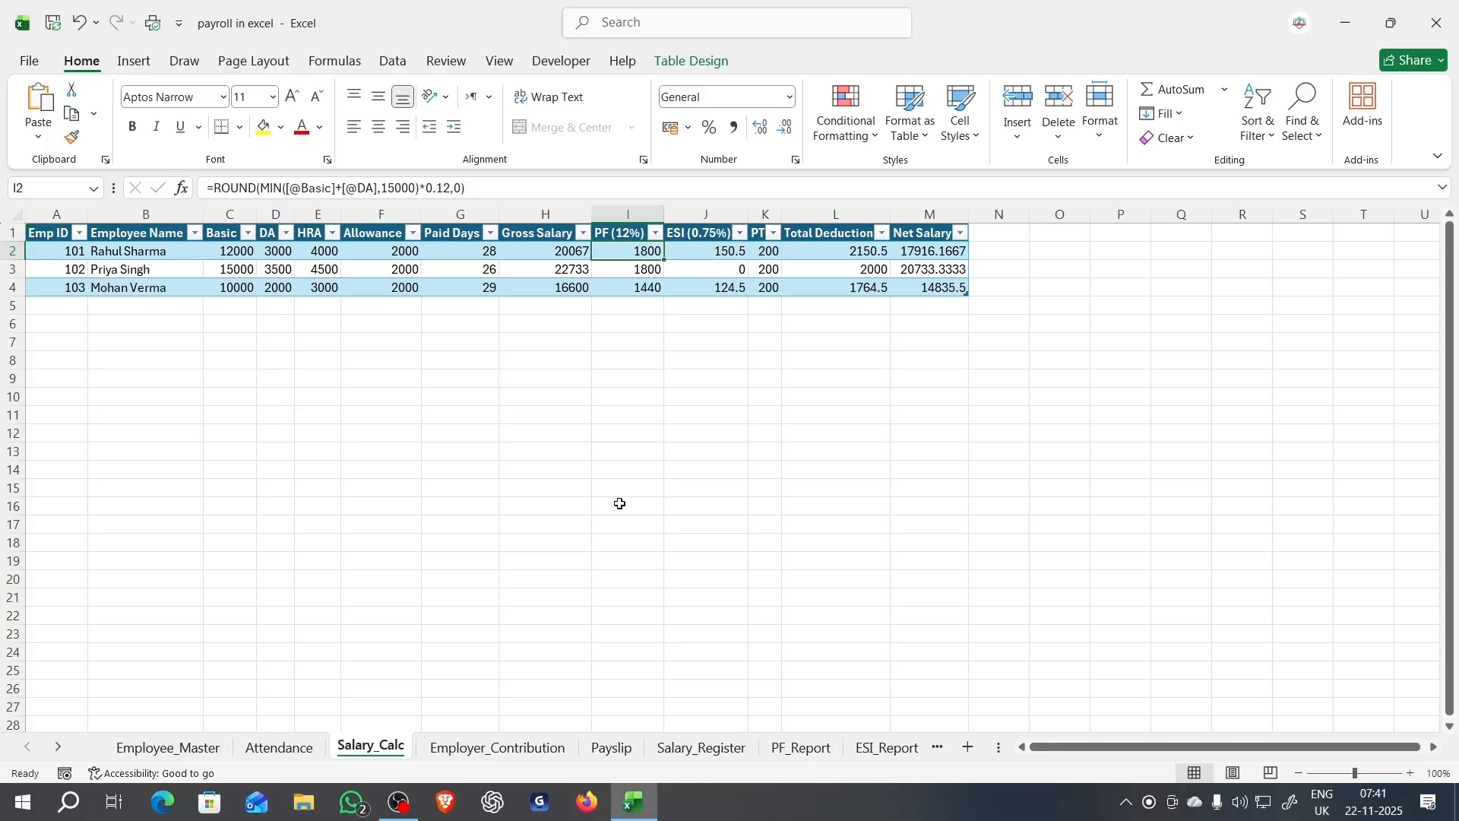
Step: Enter a test formula =MIN(D2,E2) in cell I9 below the salary table to compare DA and HRA
{"action": "left_click", "coordinate": [647, 453]}
{"action": "left_click", "coordinate": [650, 326]}
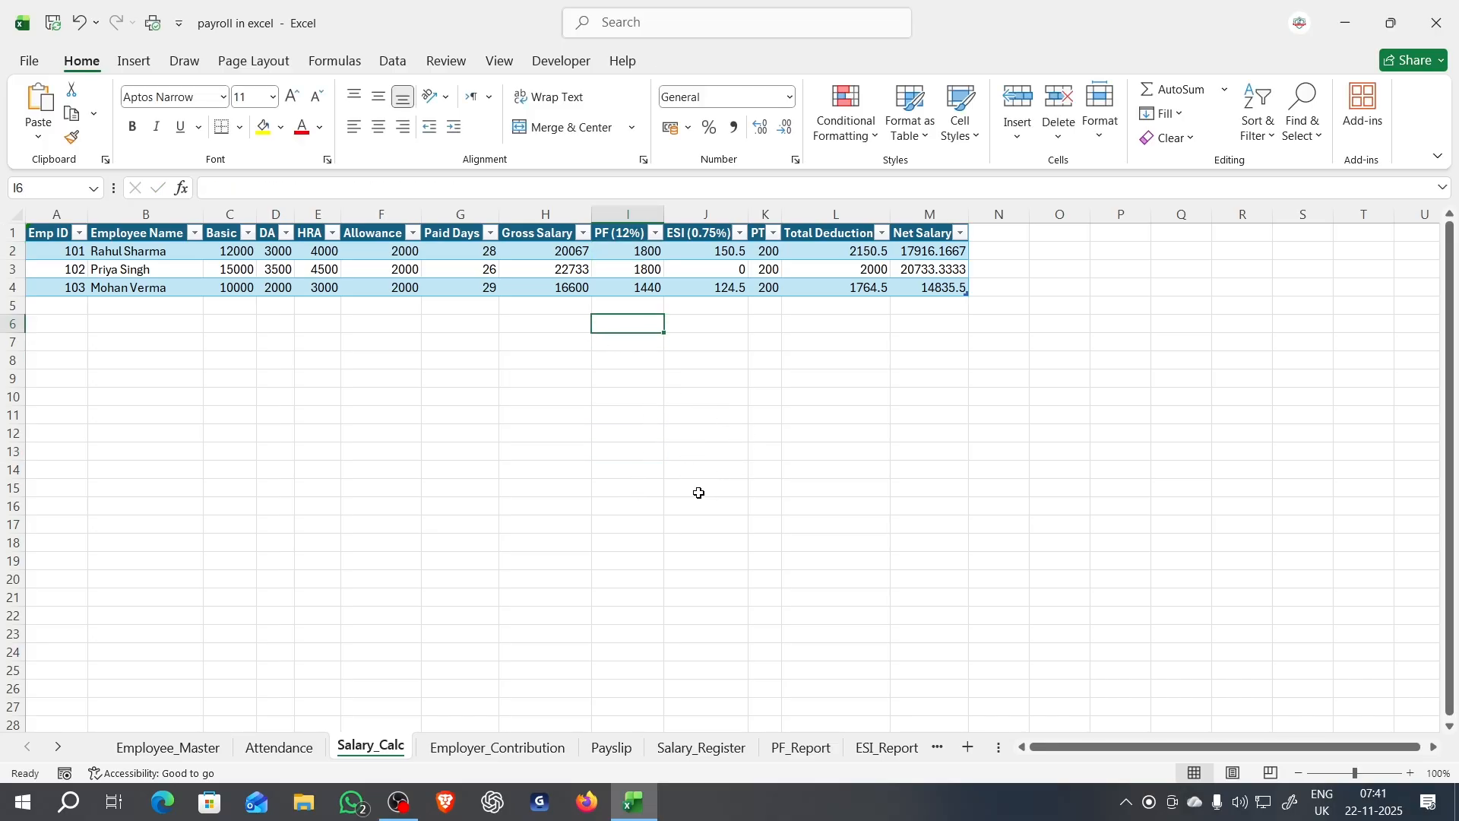
{"action": "left_click", "coordinate": [622, 384]}
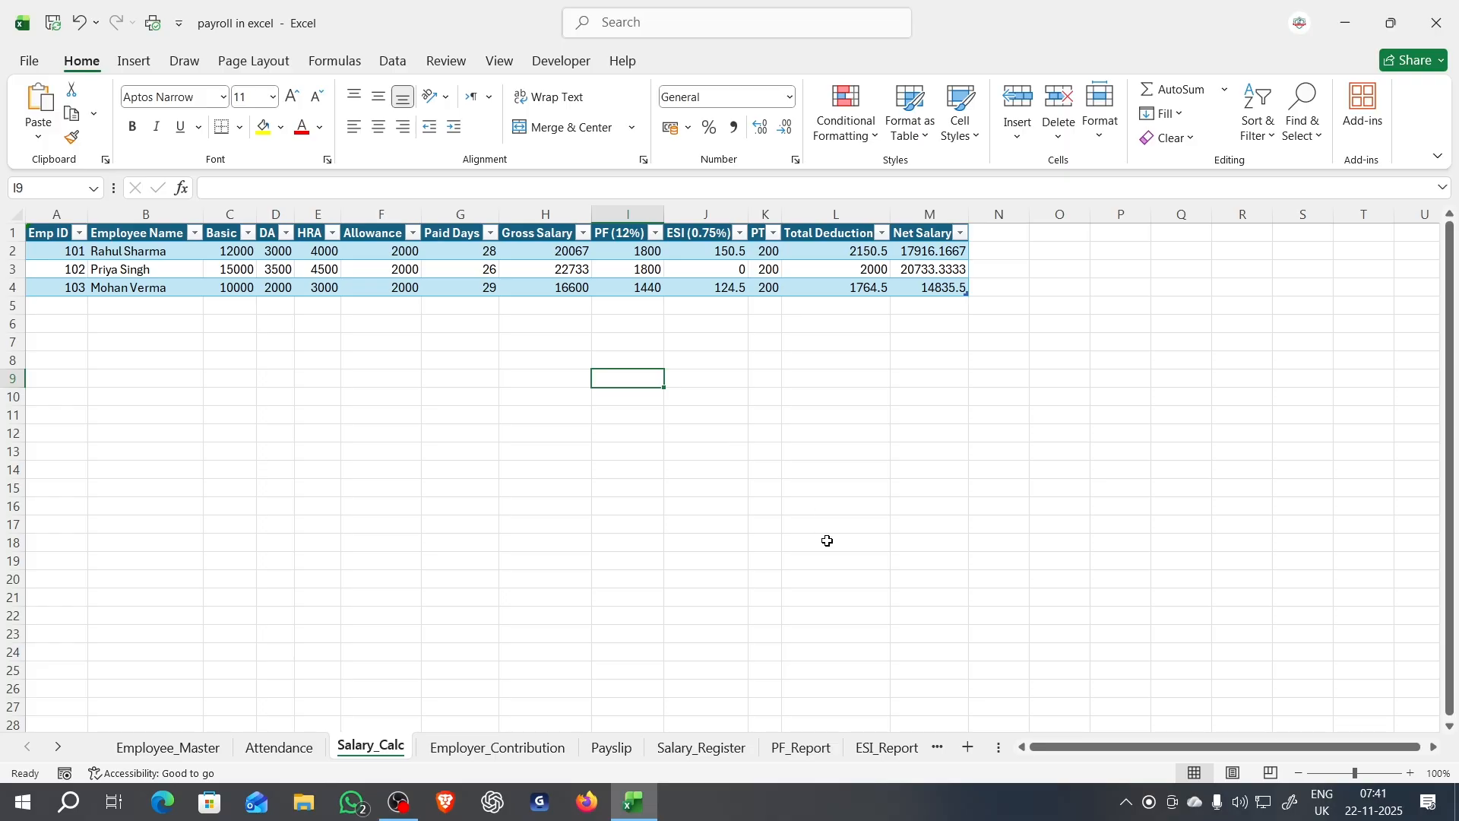
{"action": "type", "text": "=MIN"}
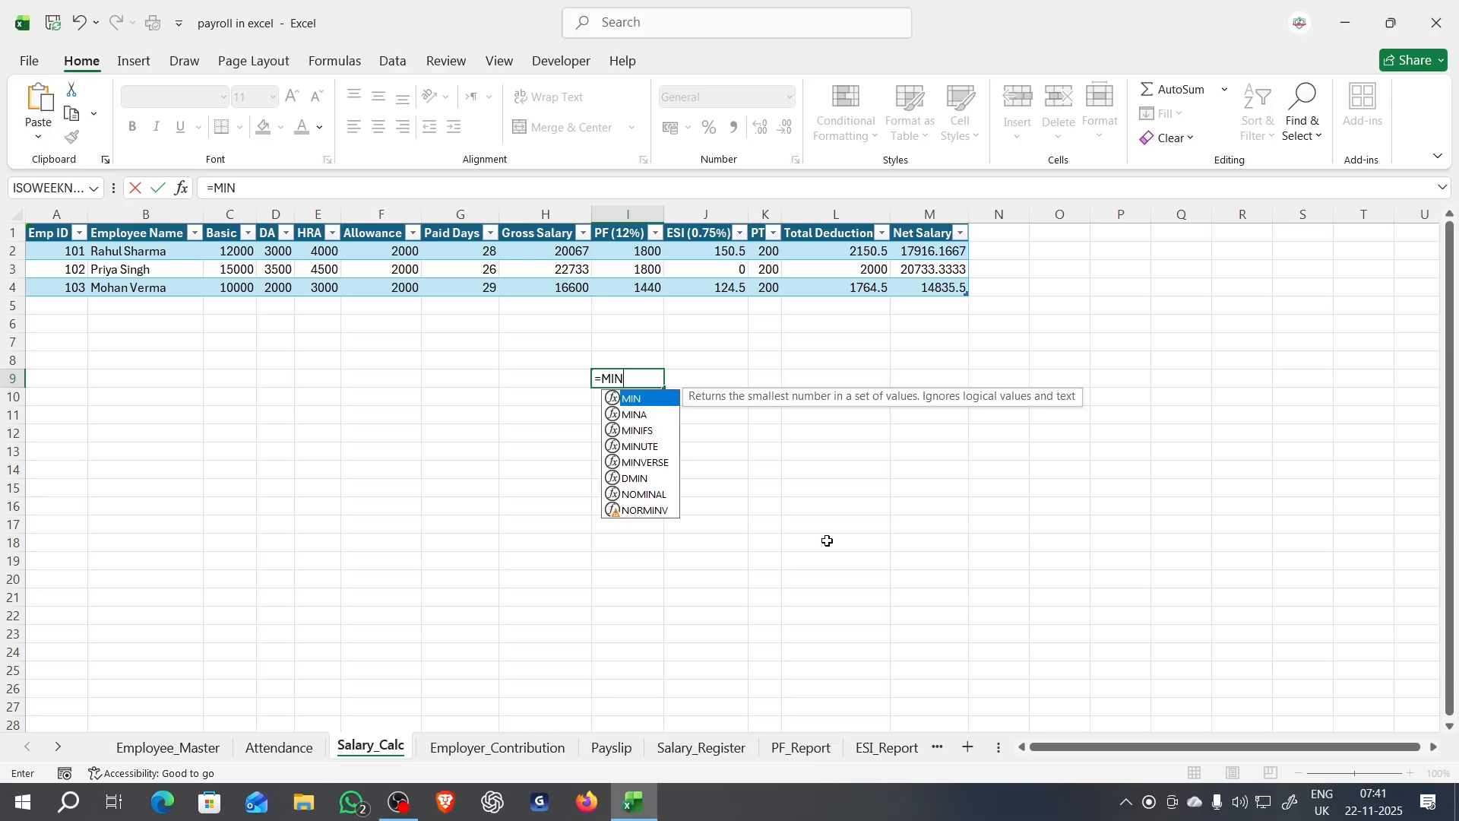
{"action": "type", "text": "("}
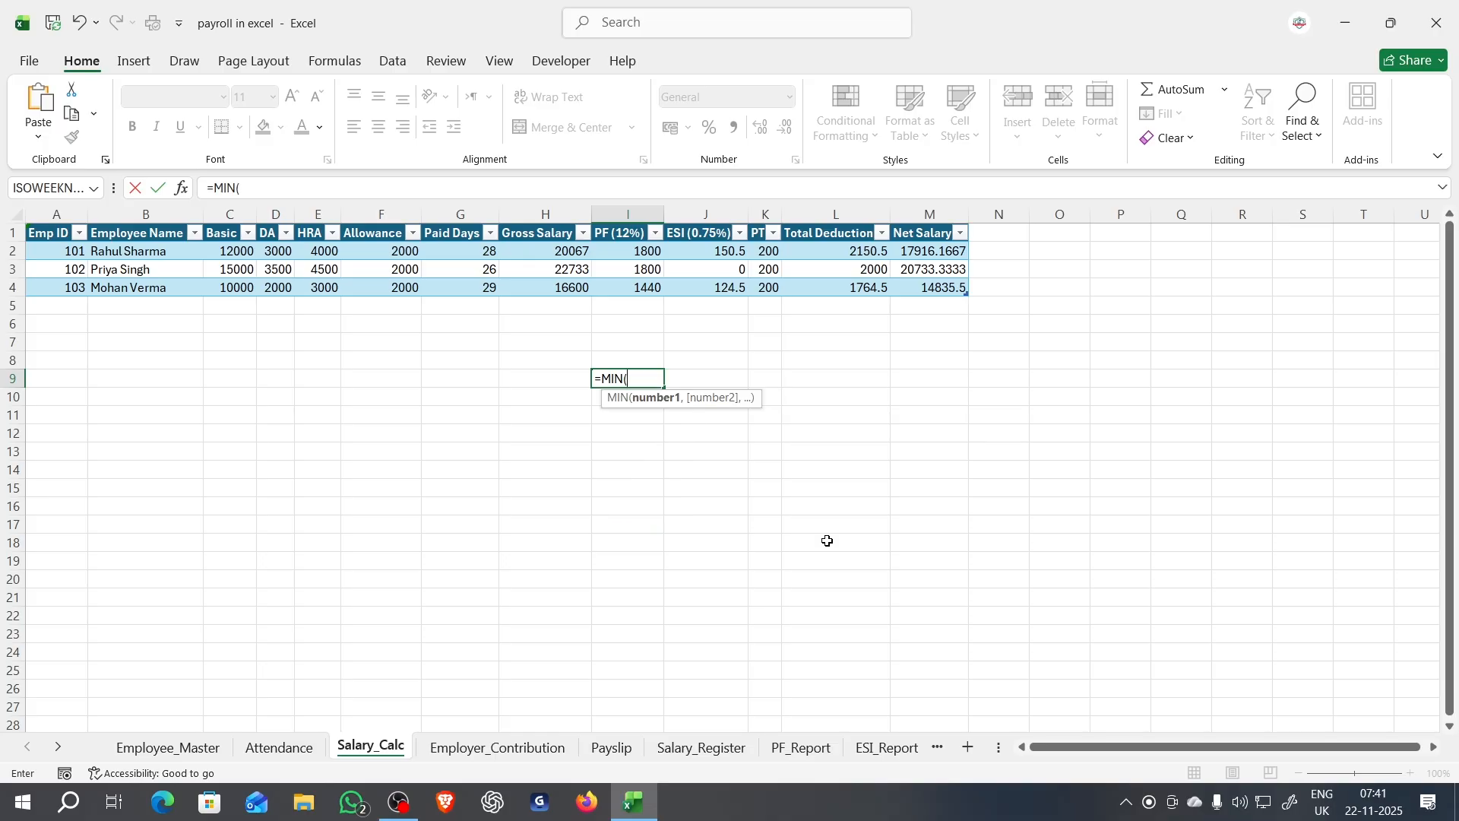
{"action": "type", "text": "1"}
{"action": "key", "text": "BackSpace"}
{"action": "left_click", "coordinate": [274, 252]}
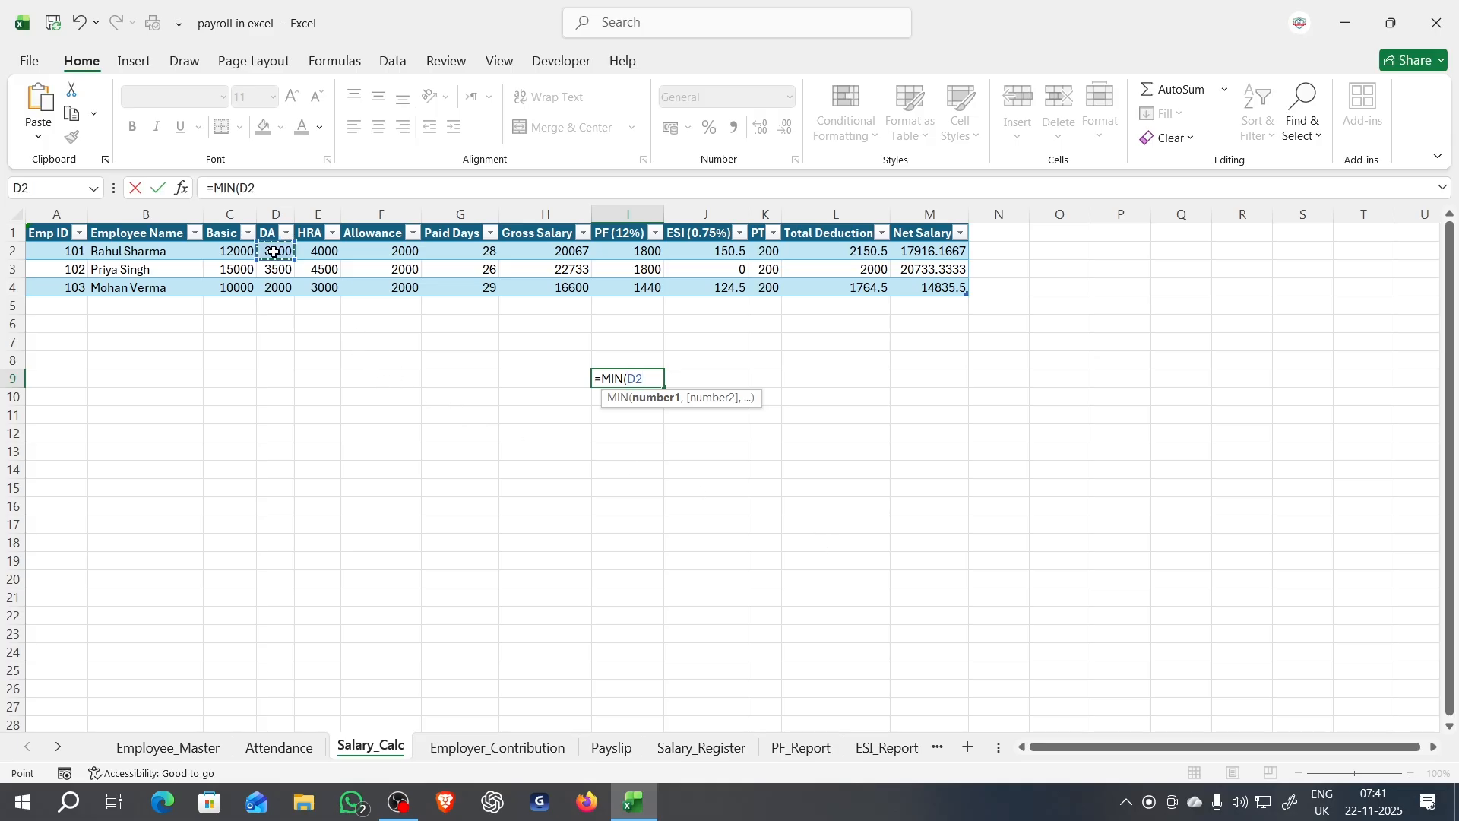
{"action": "type", "text": ","}
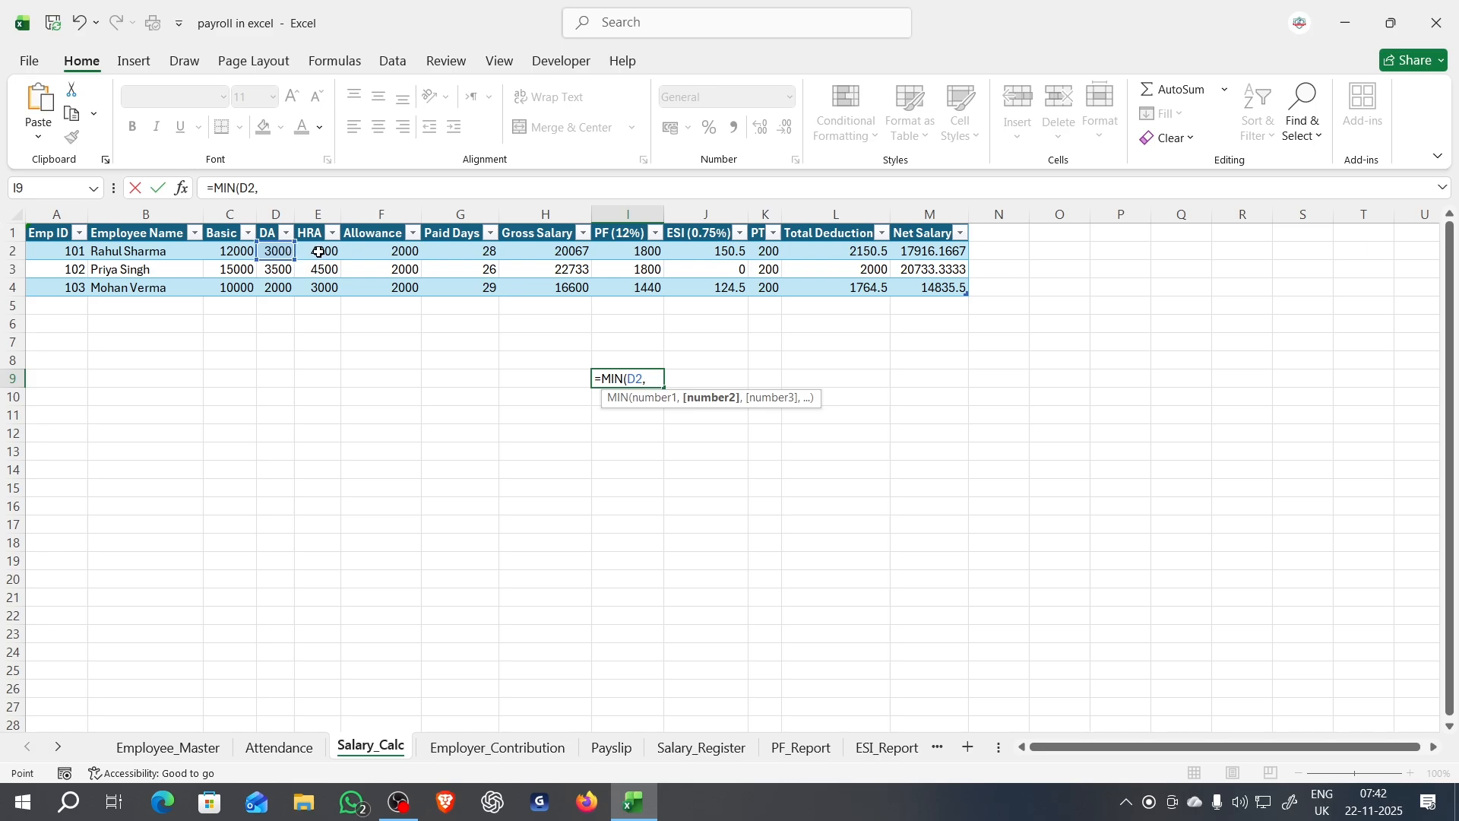
{"action": "left_click", "coordinate": [318, 251]}
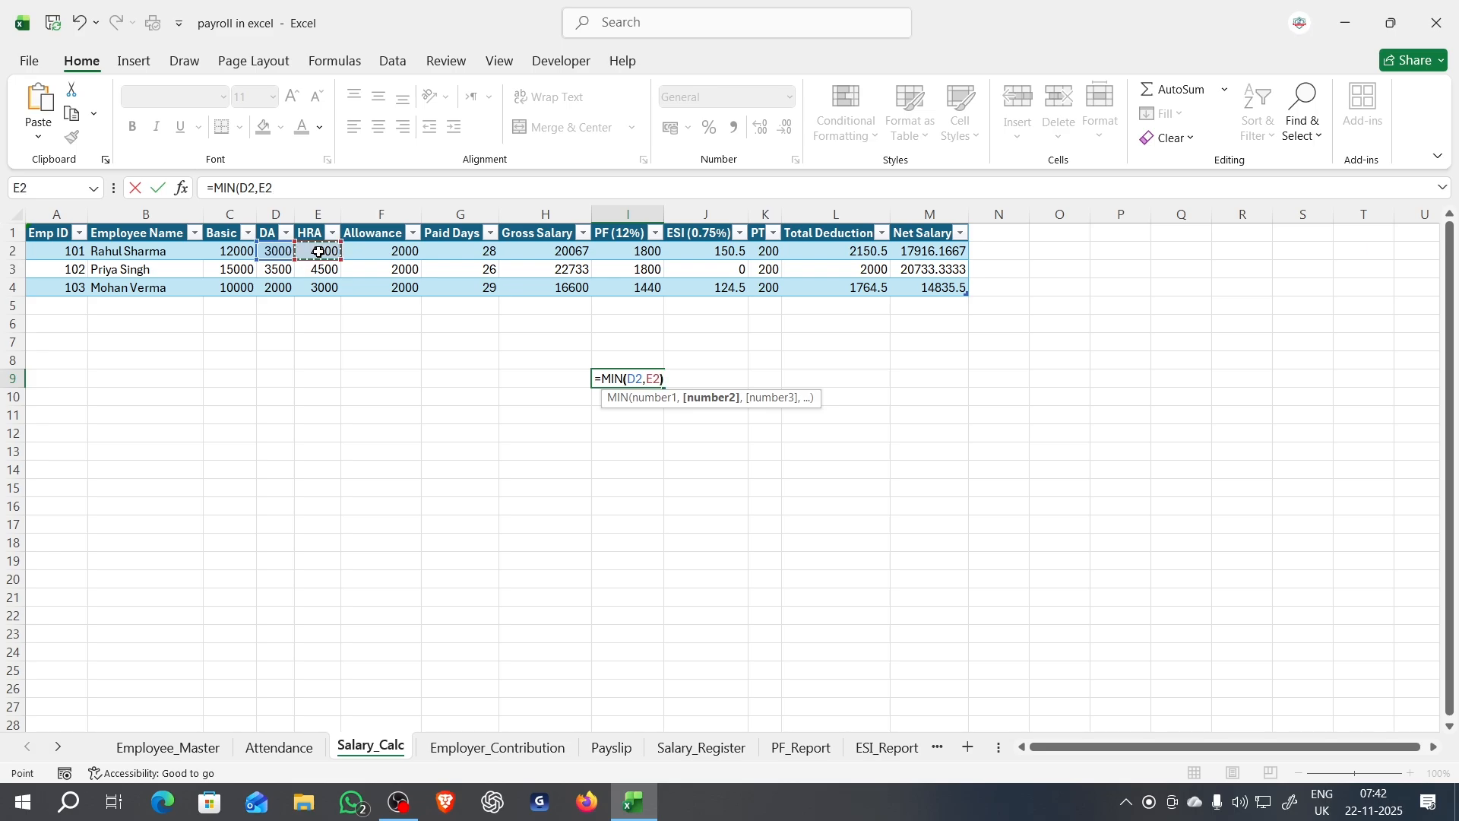
{"action": "type", "text": ")"}
{"action": "key", "text": "Return"}
{"action": "key", "text": "Return"}
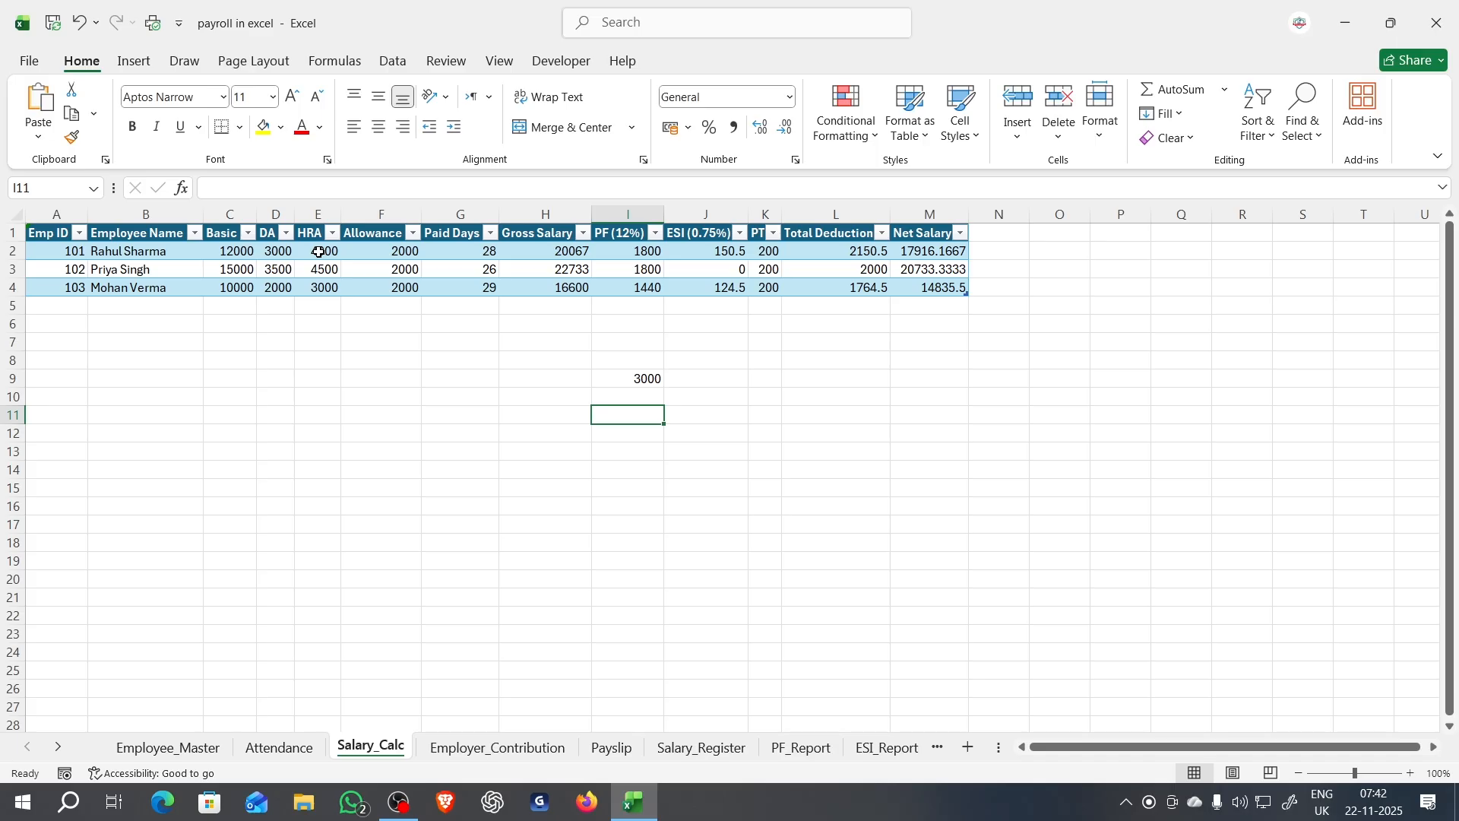
Step: Add the Allowance cell F2 to the first argument of the test formula in I9, making =MIN(D2+F2,E2)
{"action": "key", "text": "Up"}
{"action": "key", "text": "Up"}
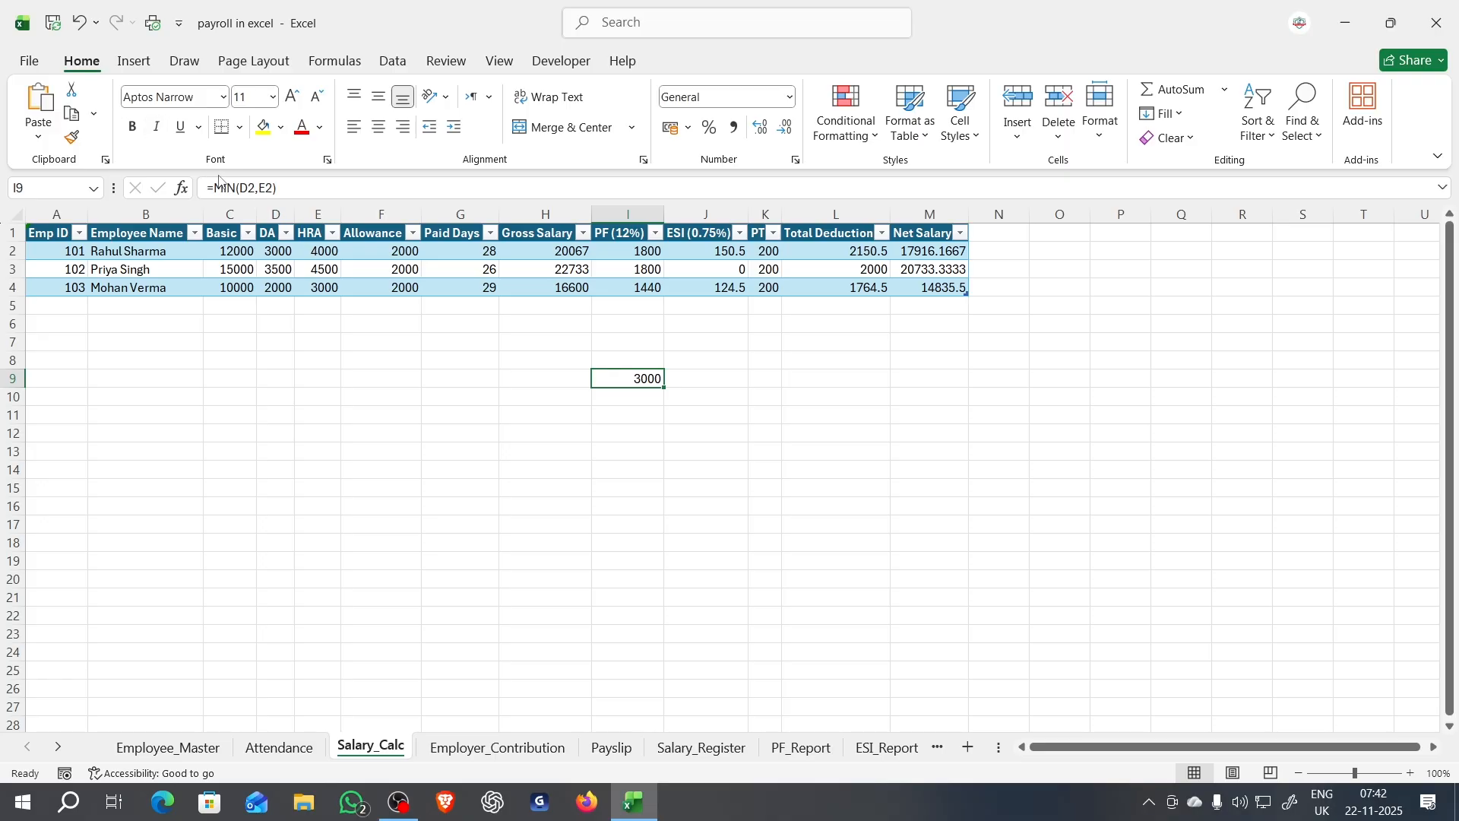
{"action": "left_click", "coordinate": [253, 187]}
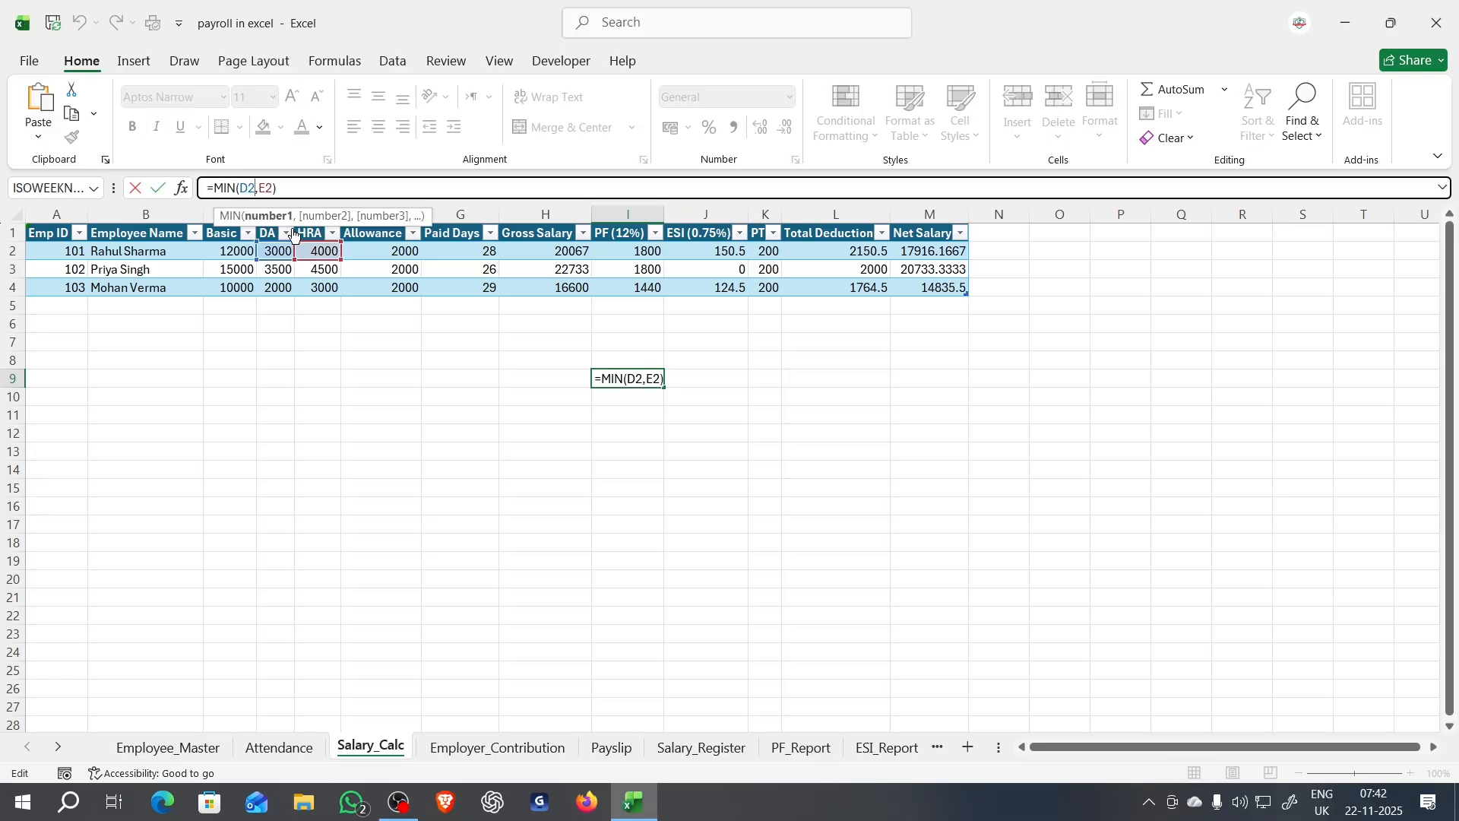
{"action": "type", "text": "+"}
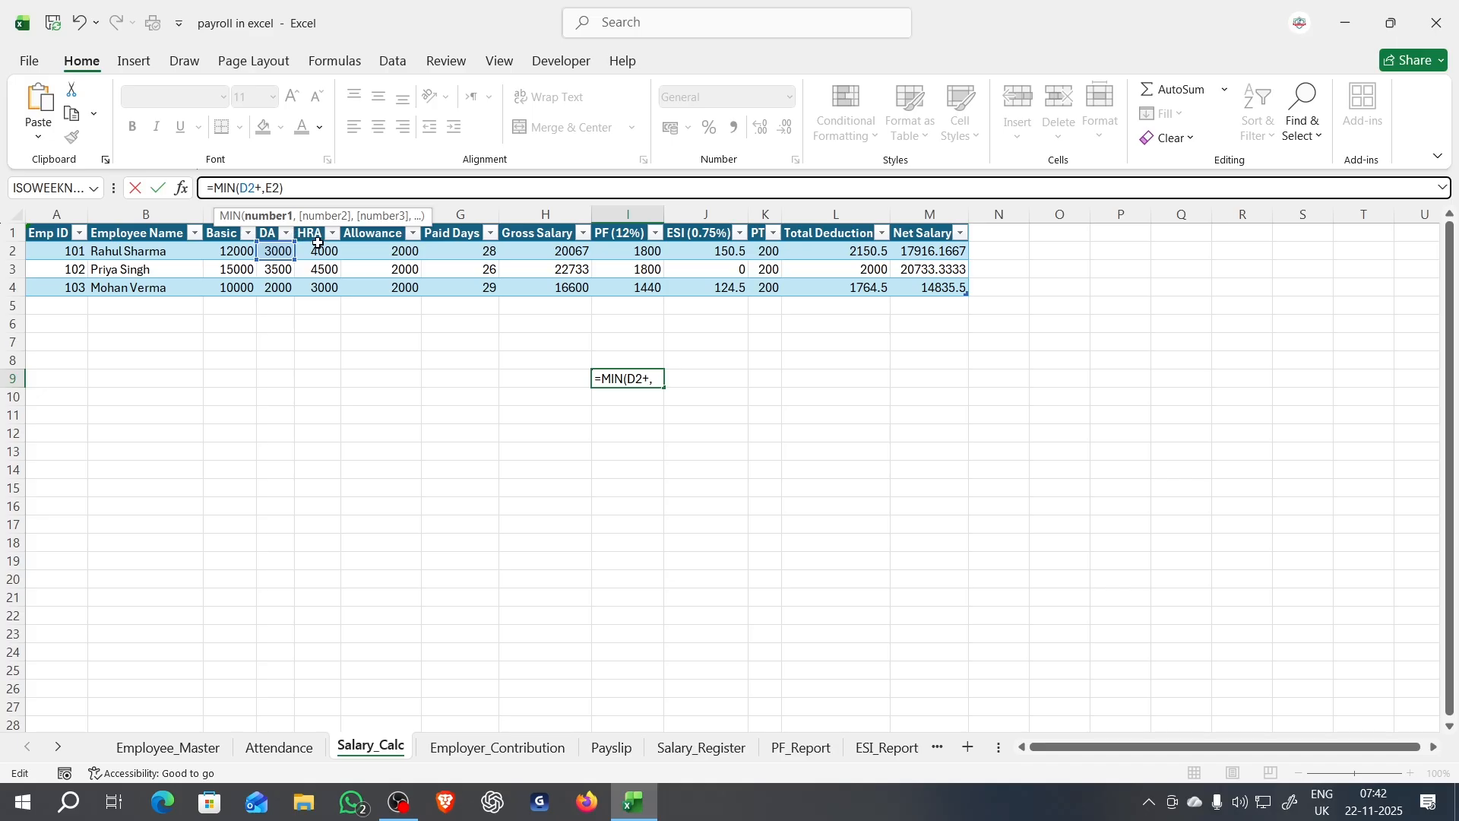
{"action": "left_click", "coordinate": [323, 250]}
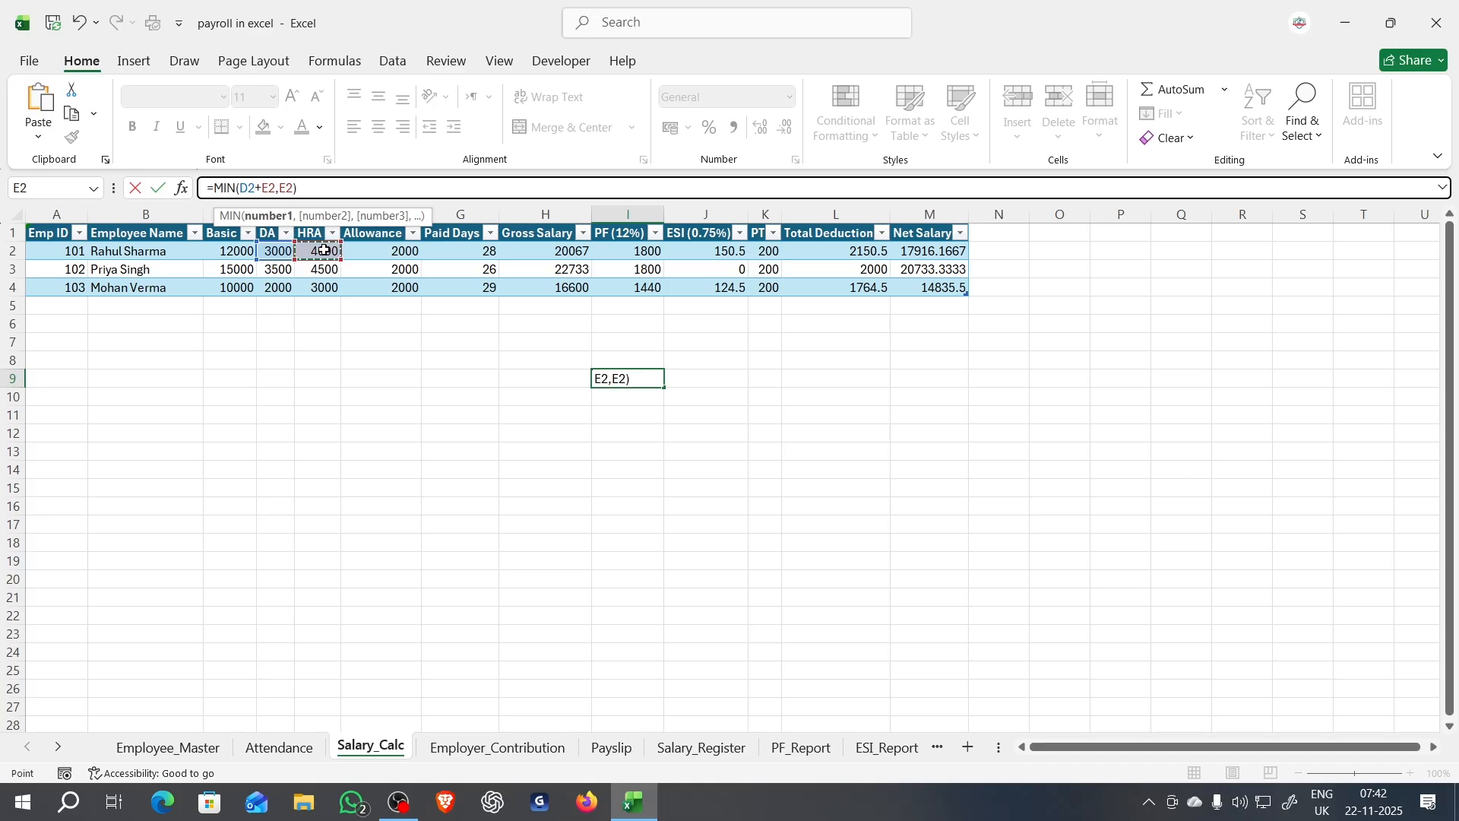
{"action": "key", "text": "BackSpace"}
{"action": "key", "text": "BackSpace"}
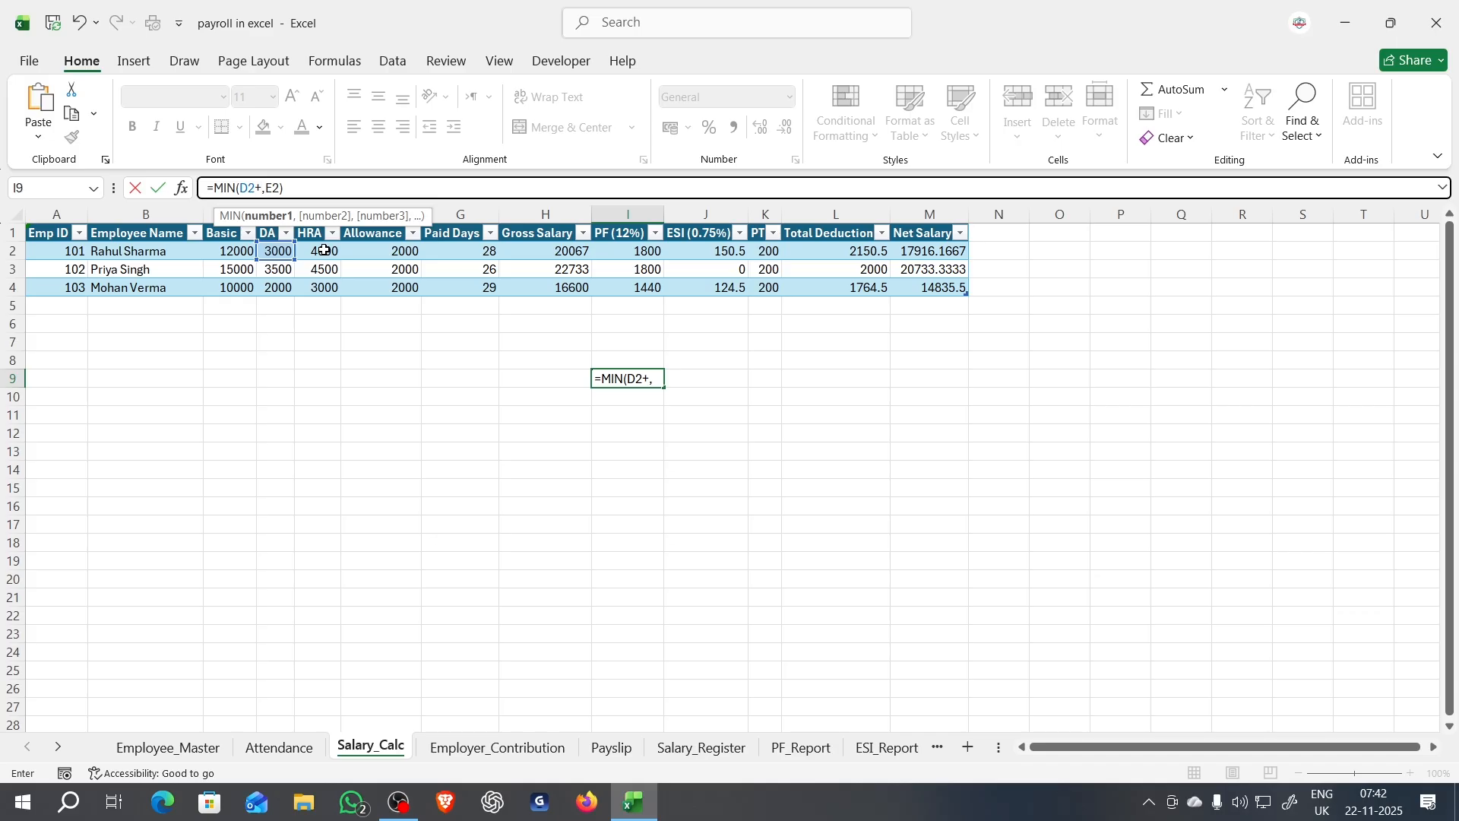
{"action": "key", "text": "BackSpace"}
{"action": "type", "text": "+"}
{"action": "left_click", "coordinate": [384, 251]}
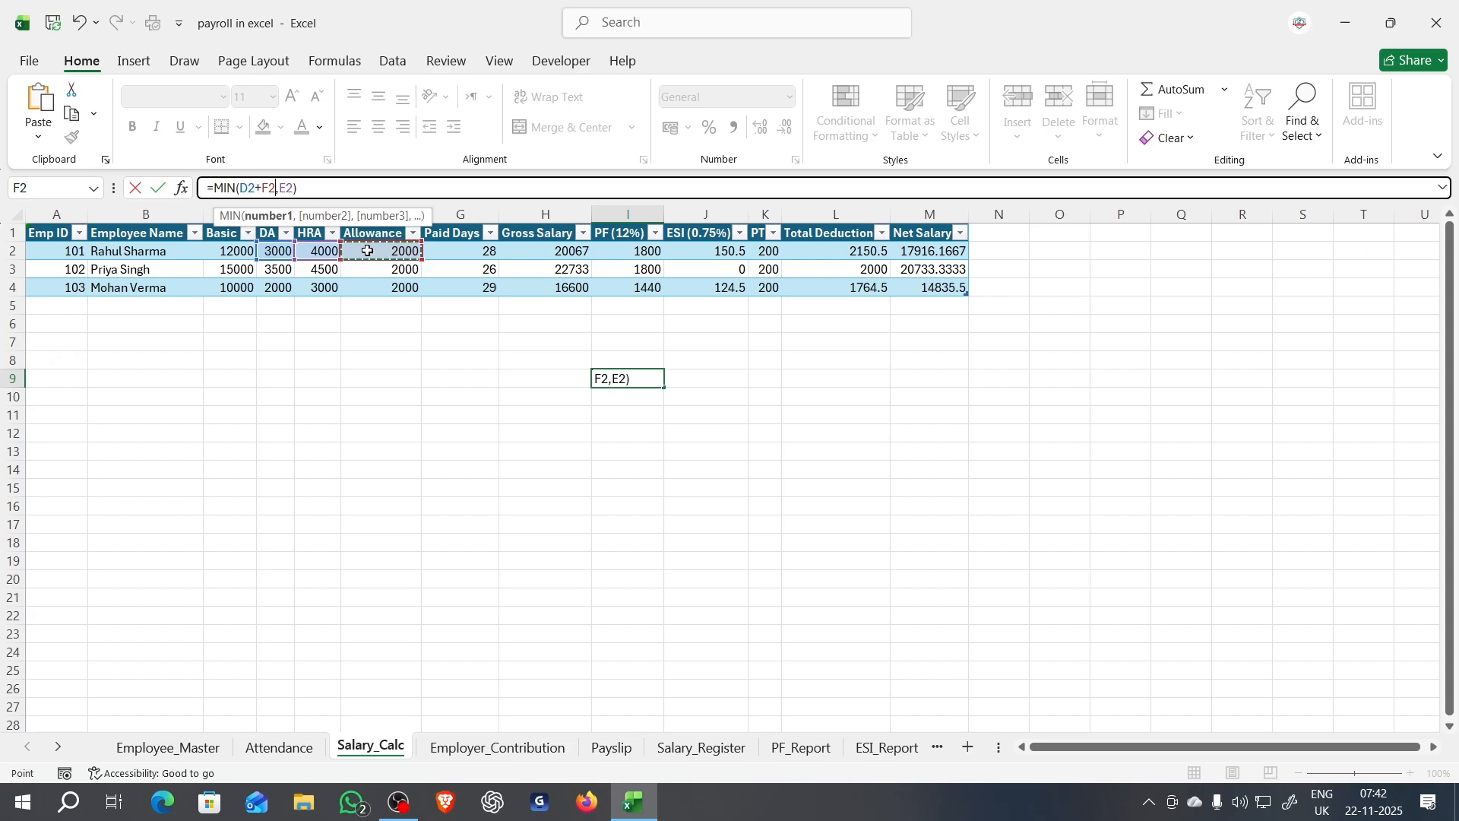
{"action": "key", "text": "Return"}
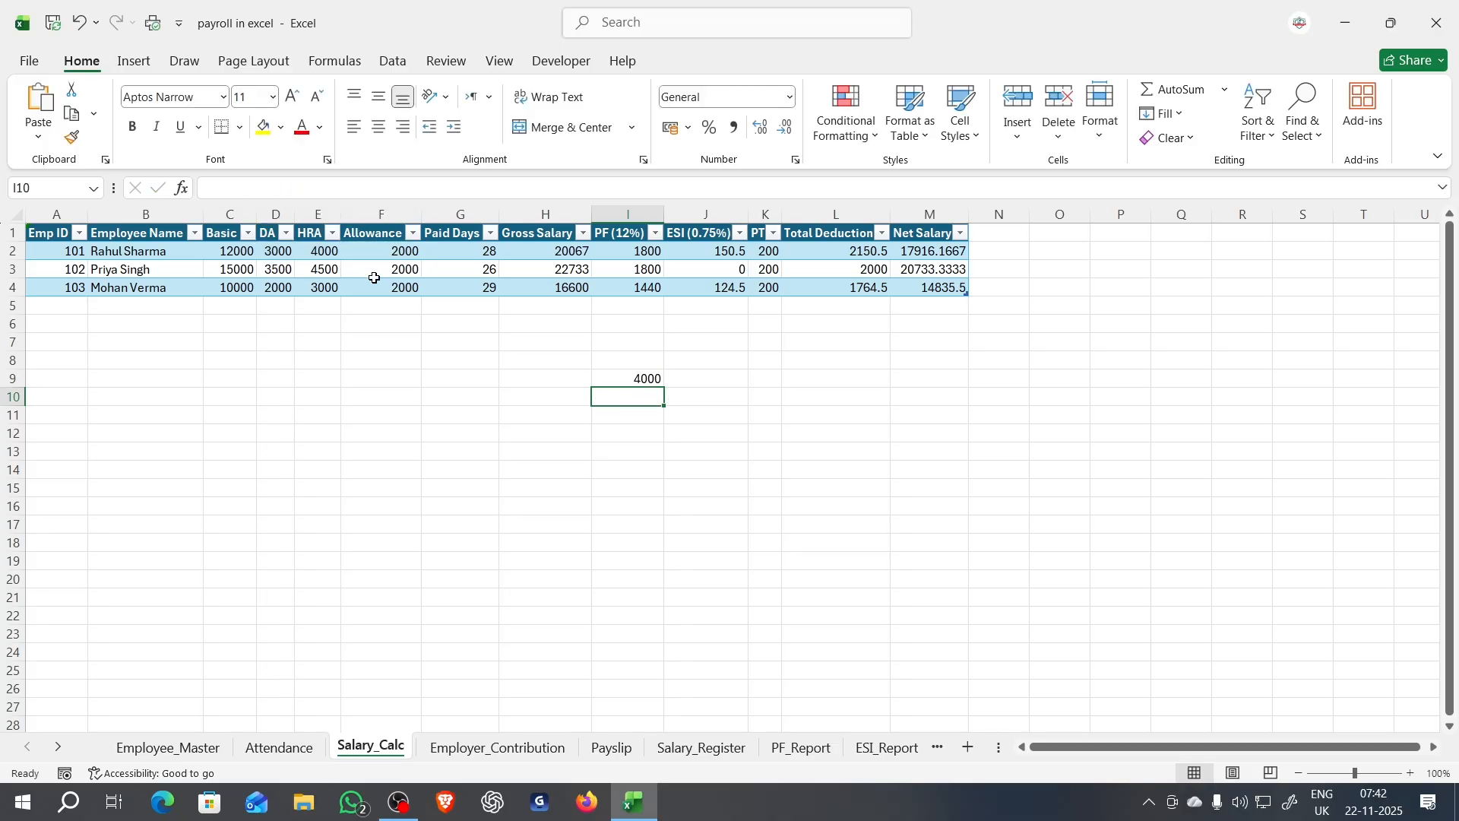
Step: Replace F2 with the Basic cell C2 in the first argument of the MIN test formula in I9
{"action": "left_click", "coordinate": [272, 254]}
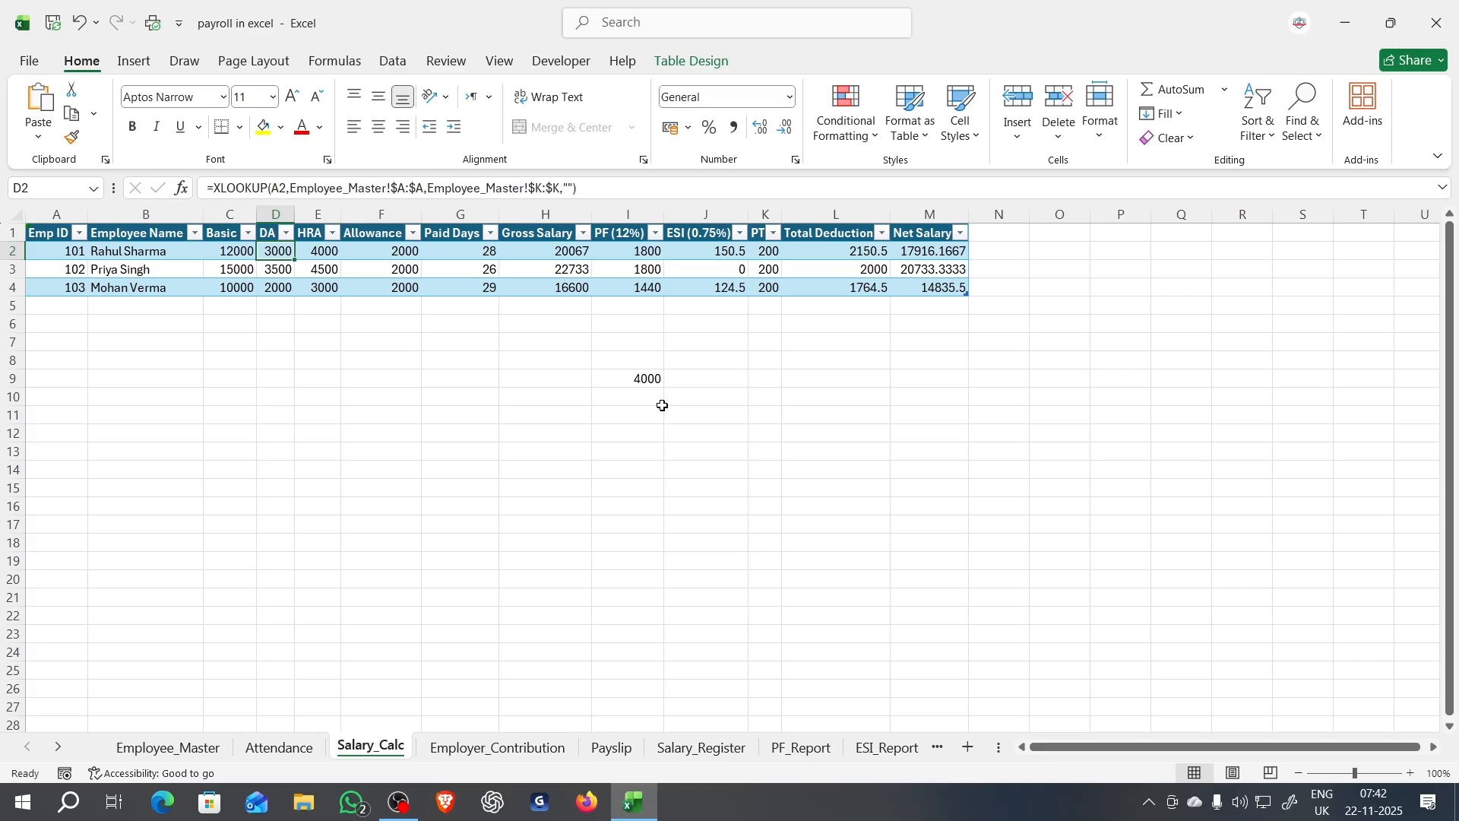
{"action": "key", "text": "Down"}
{"action": "key", "text": "Down"}
{"action": "key", "text": "Down"}
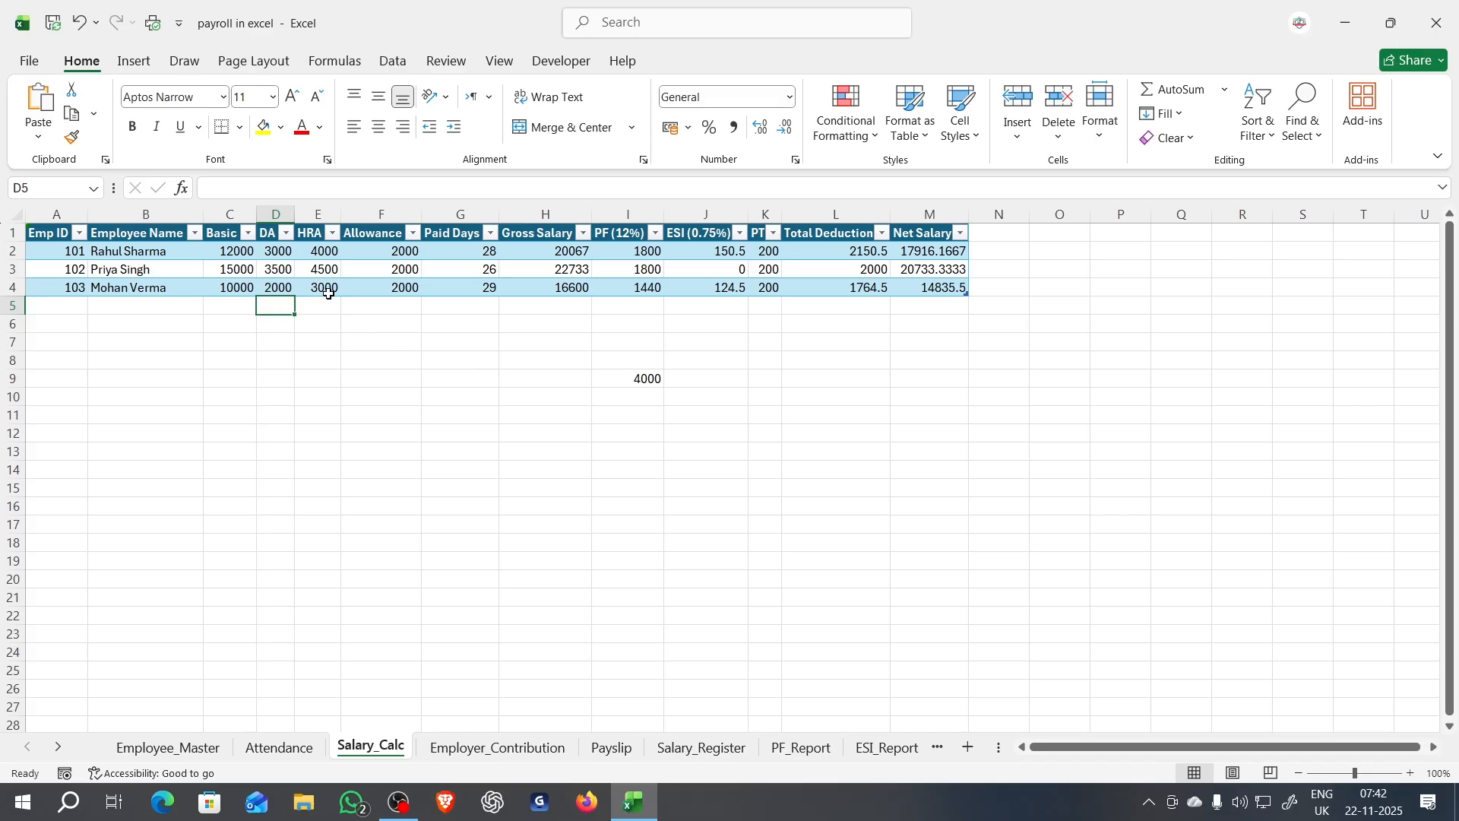
{"action": "left_click", "coordinate": [626, 378]}
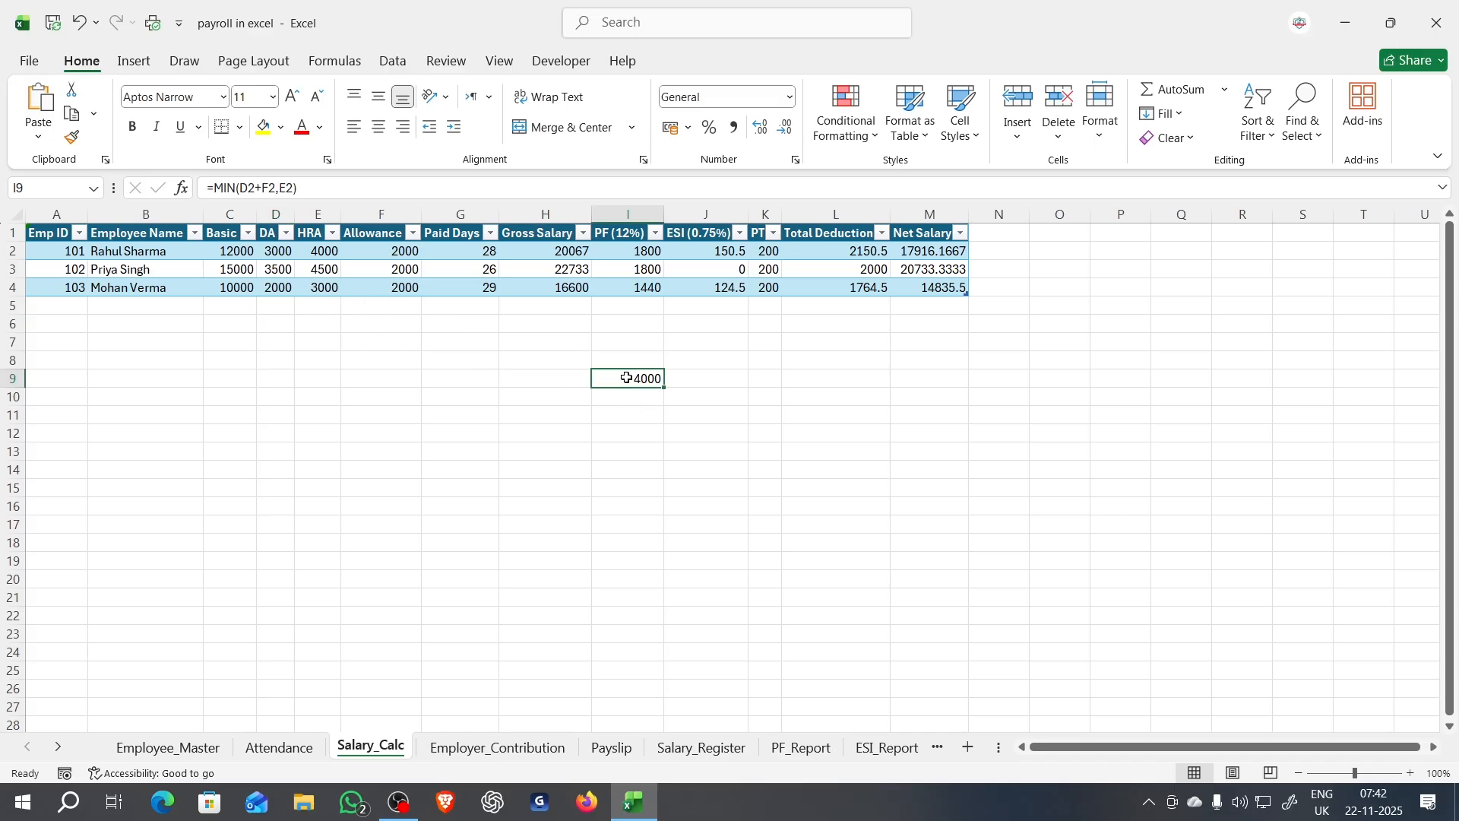
{"action": "left_click", "coordinate": [275, 188]}
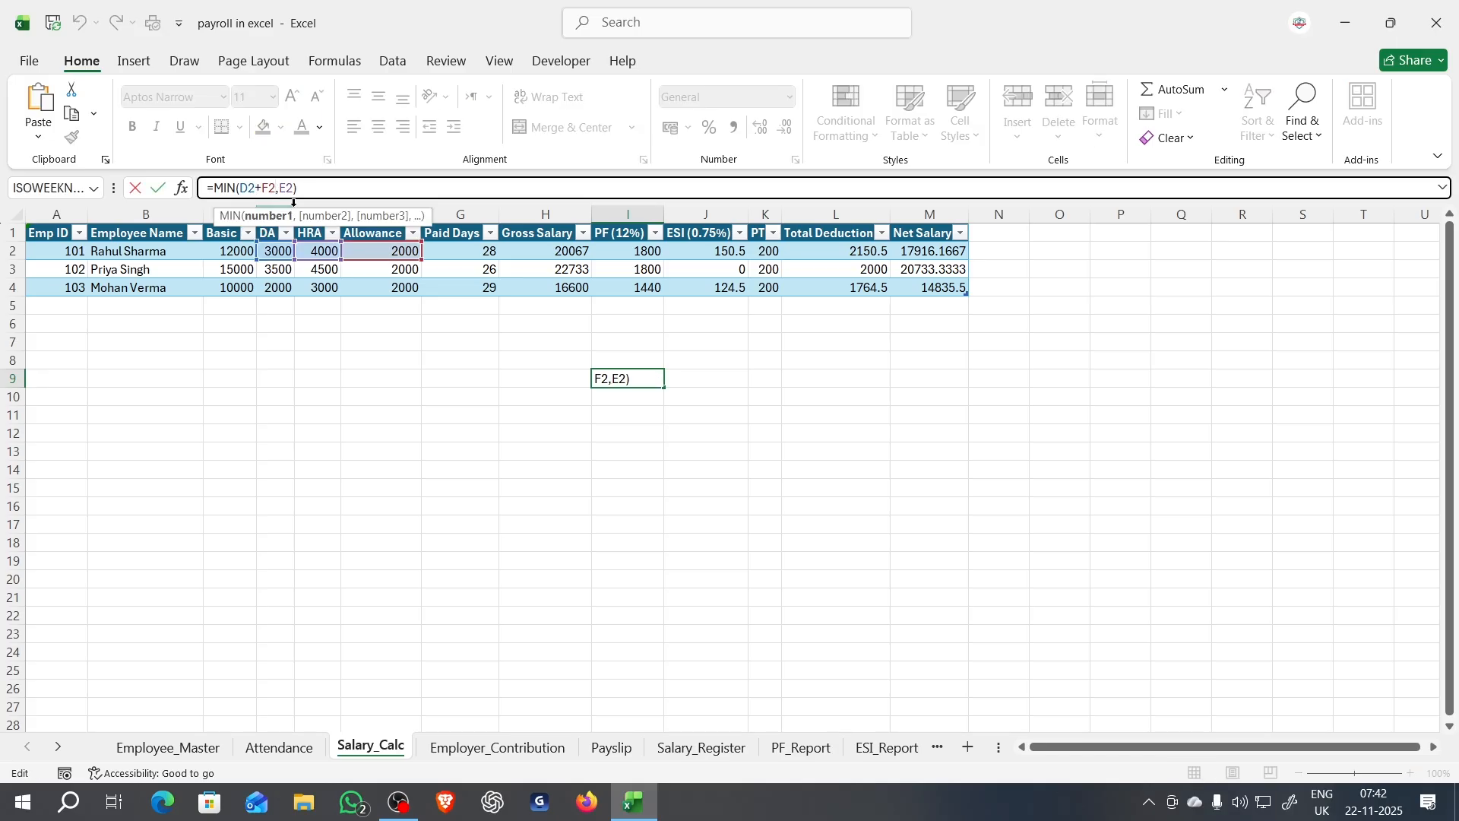
{"action": "key", "text": "BackSpace"}
{"action": "key", "text": "BackSpace"}
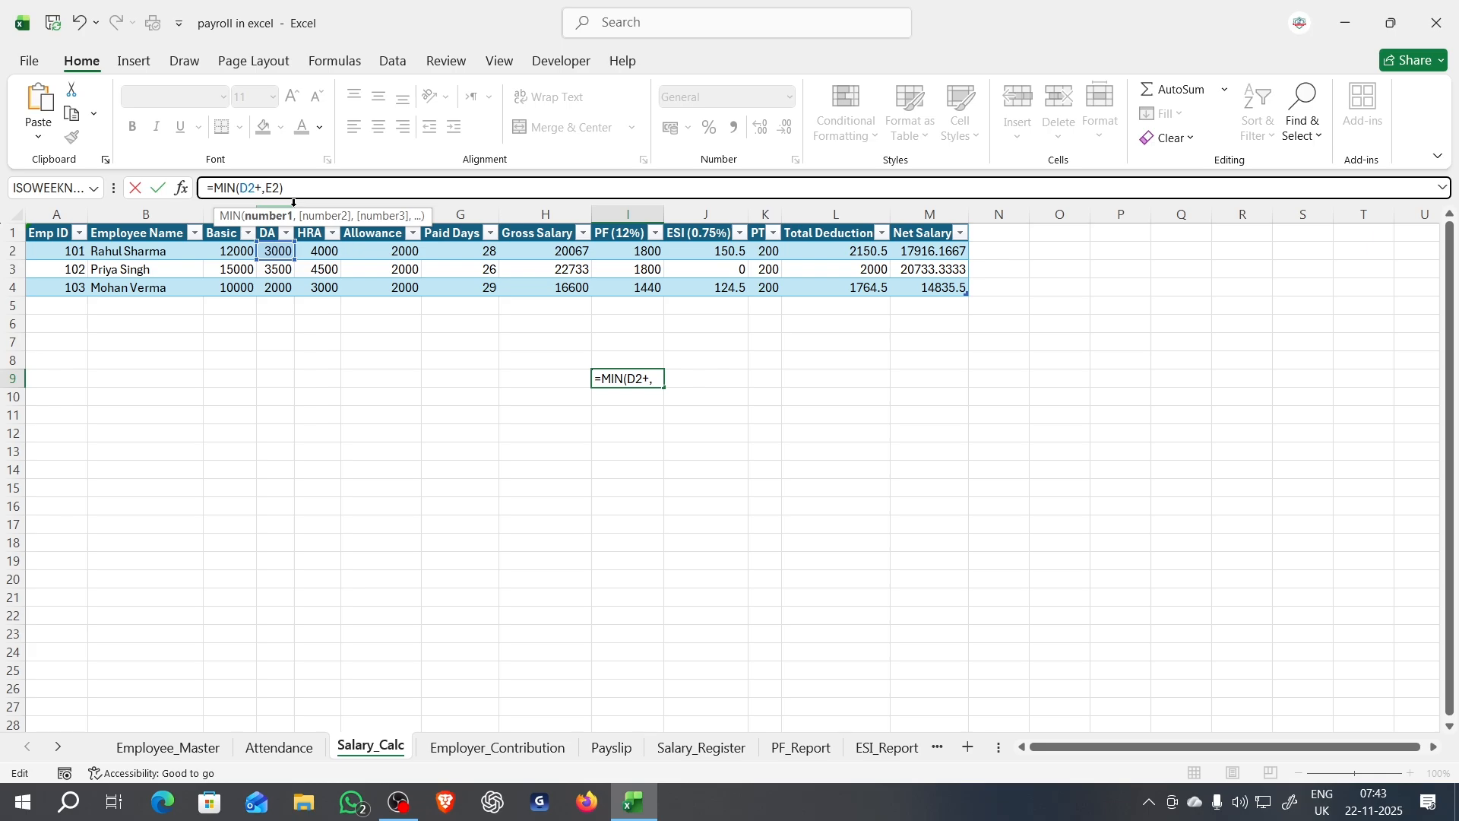
{"action": "left_click", "coordinate": [252, 255]}
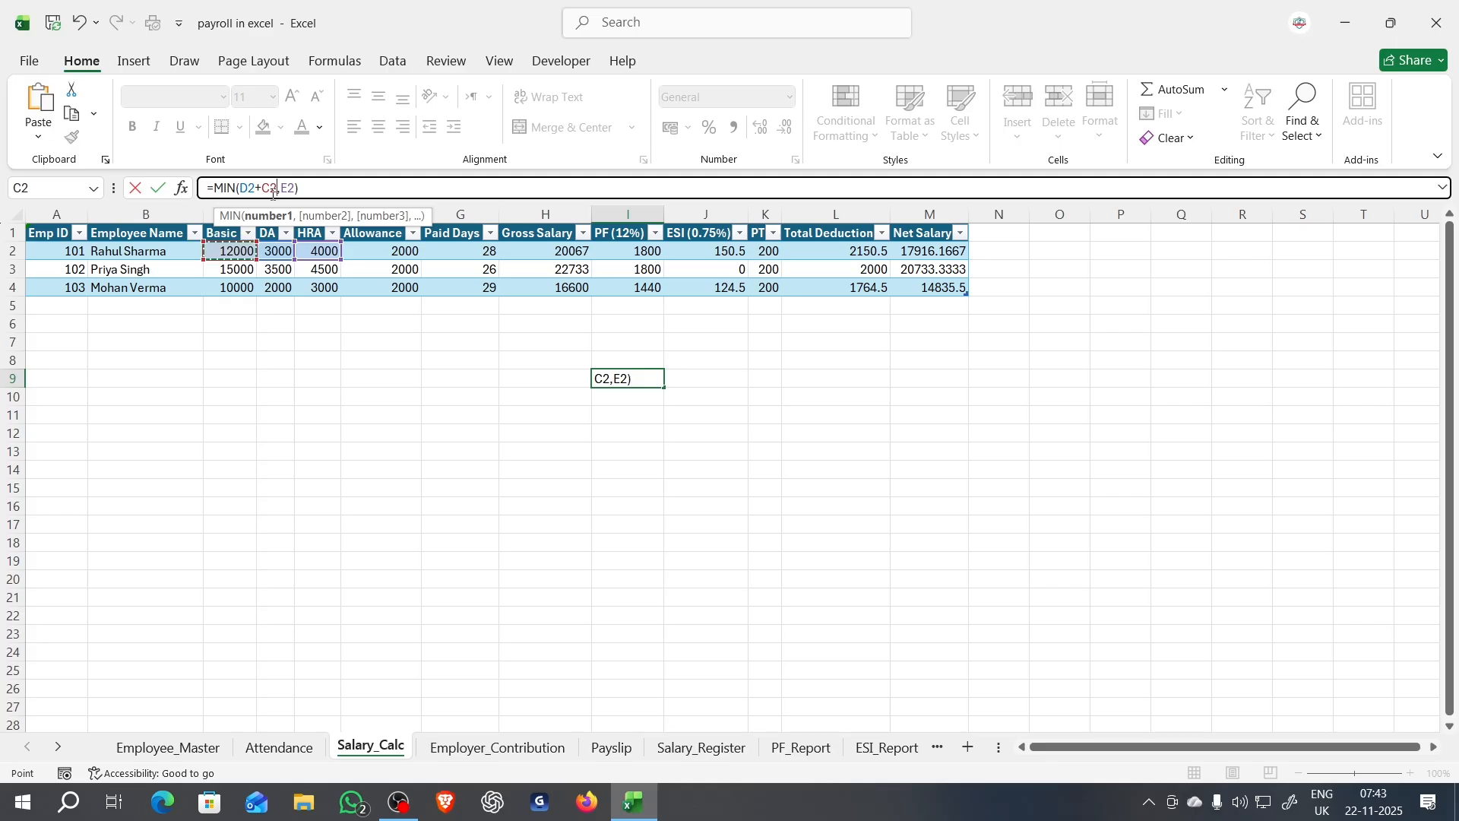
{"action": "key", "text": "Right"}
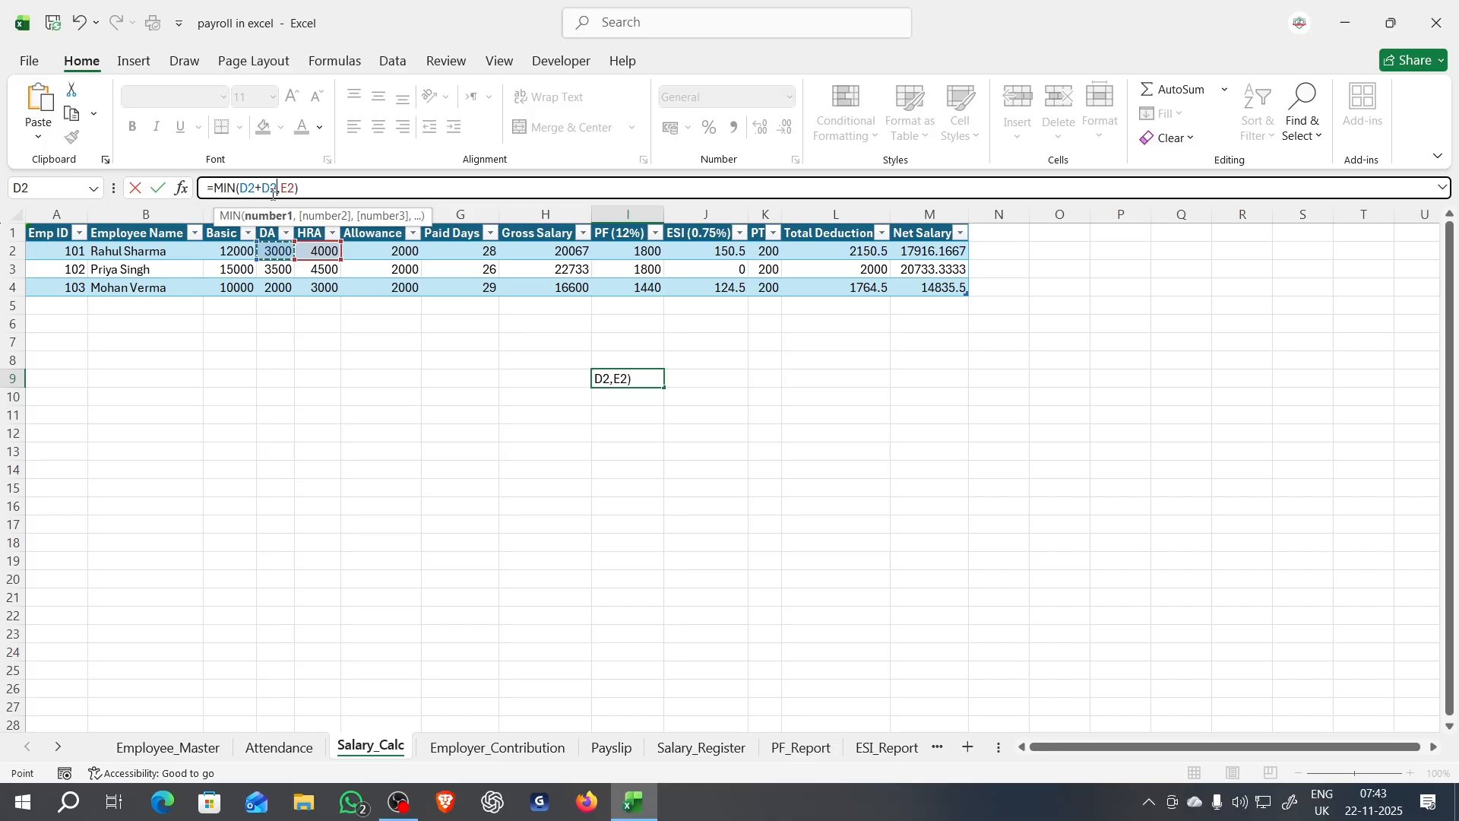
{"action": "key", "text": "Left"}
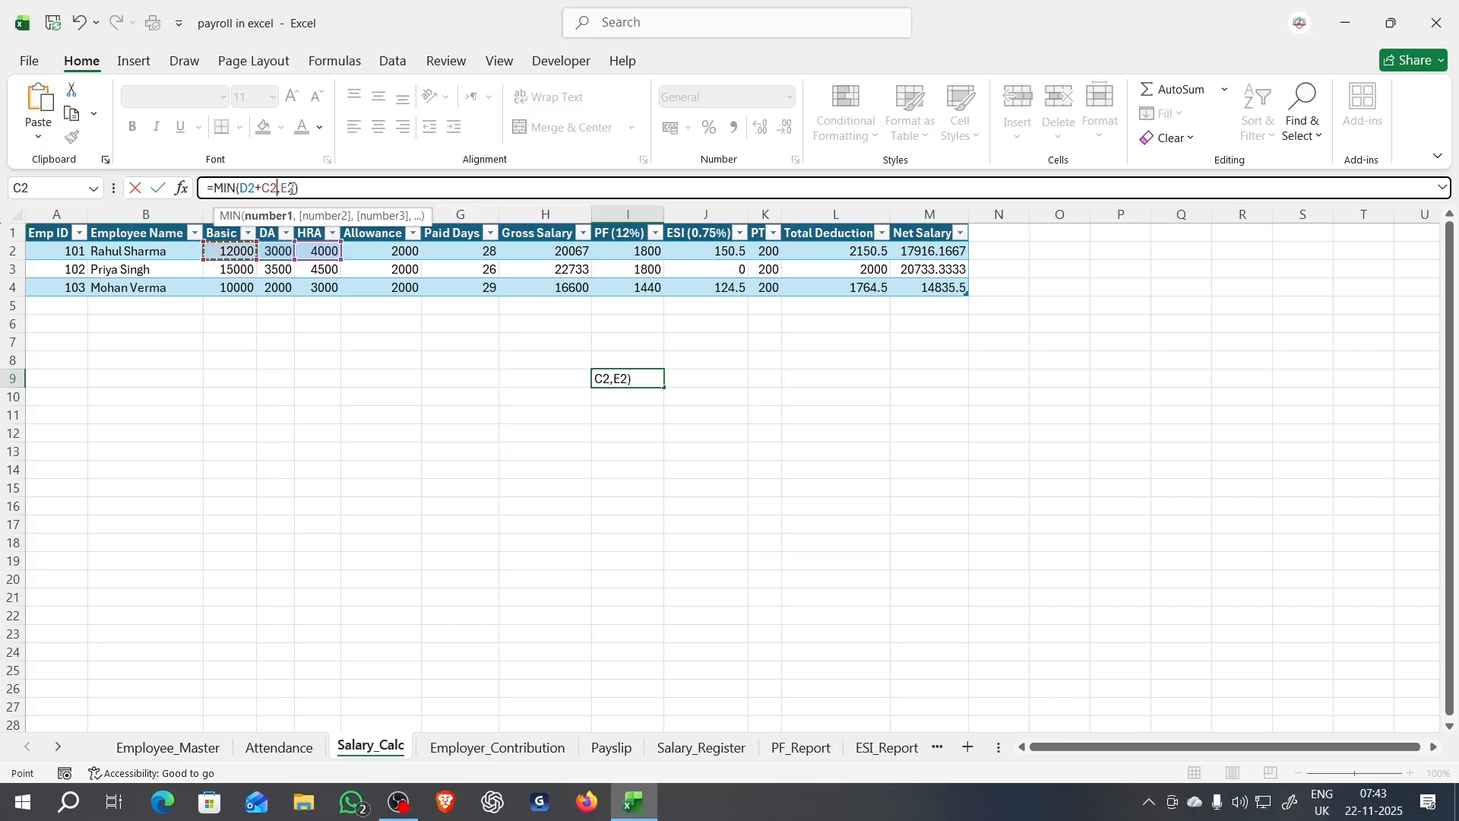
Step: Replace the second argument of the I9 test formula with 15000, completing it as =MIN(D2+C2,15000)
{"action": "left_click", "coordinate": [291, 188]}
{"action": "key", "text": "BackSpace"}
{"action": "key", "text": "BackSpace"}
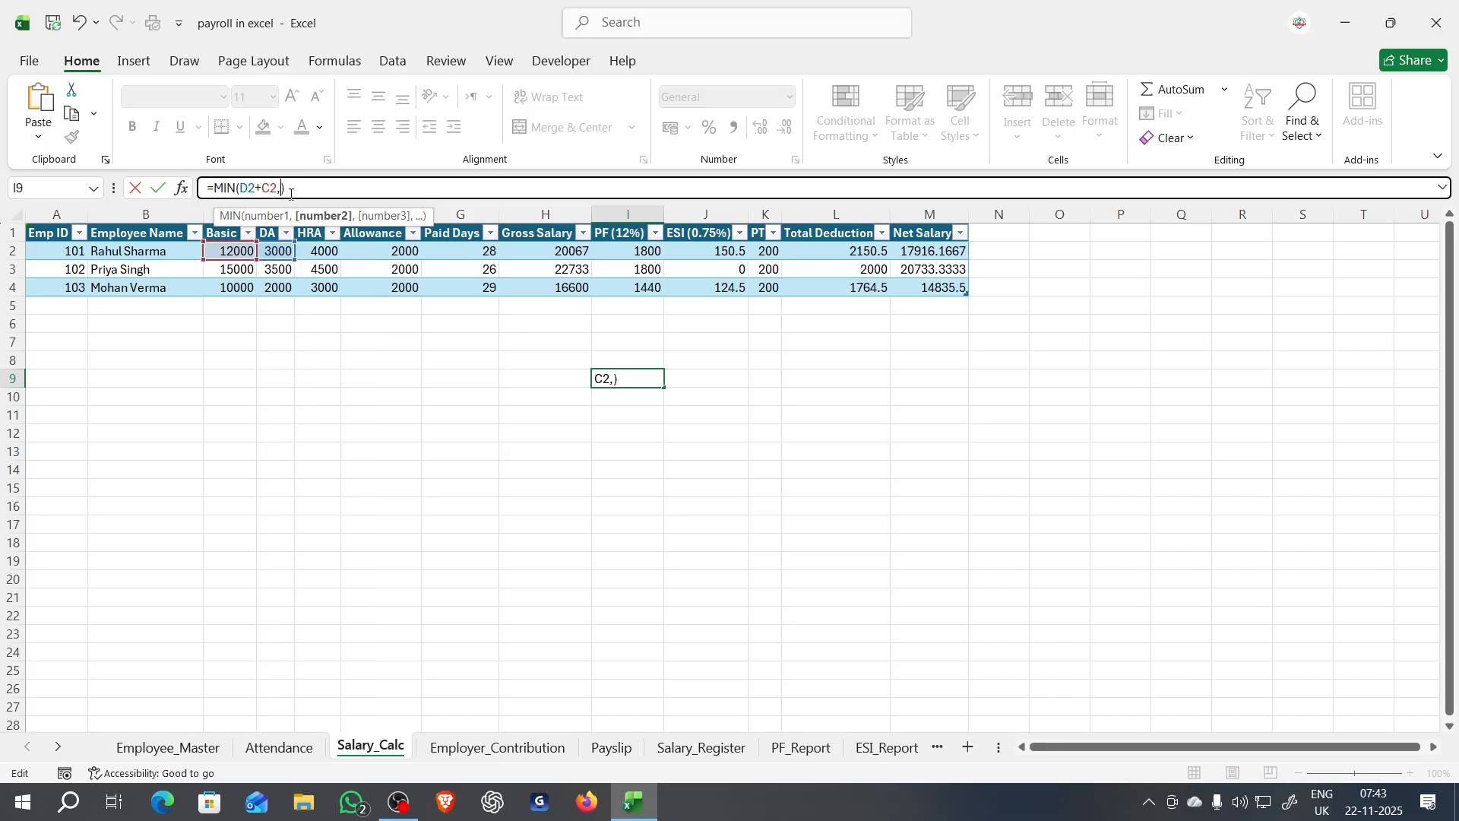
{"action": "type", "text": "15000)"}
{"action": "key", "text": "Return"}
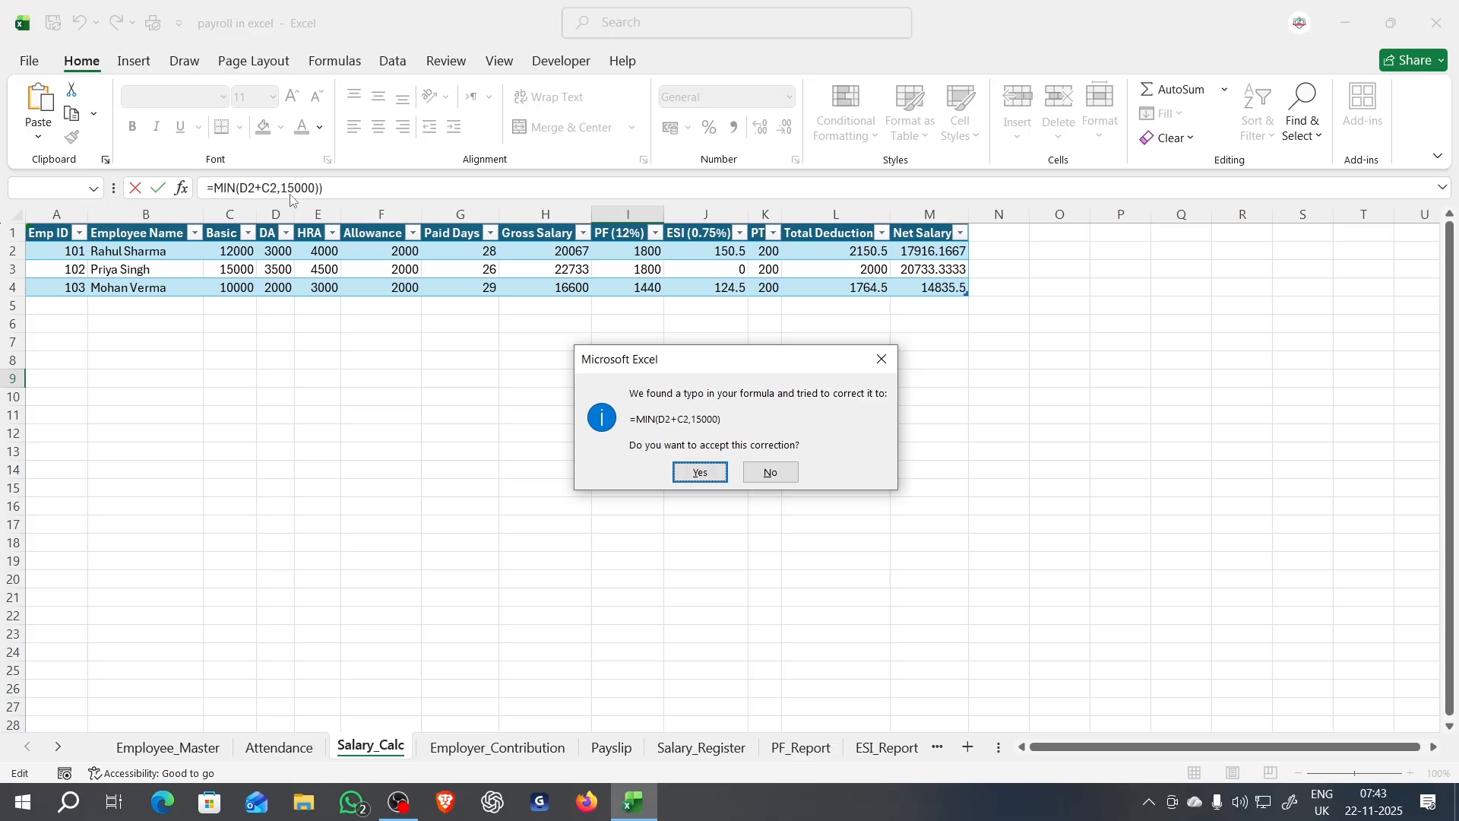
{"action": "key", "text": "Return"}
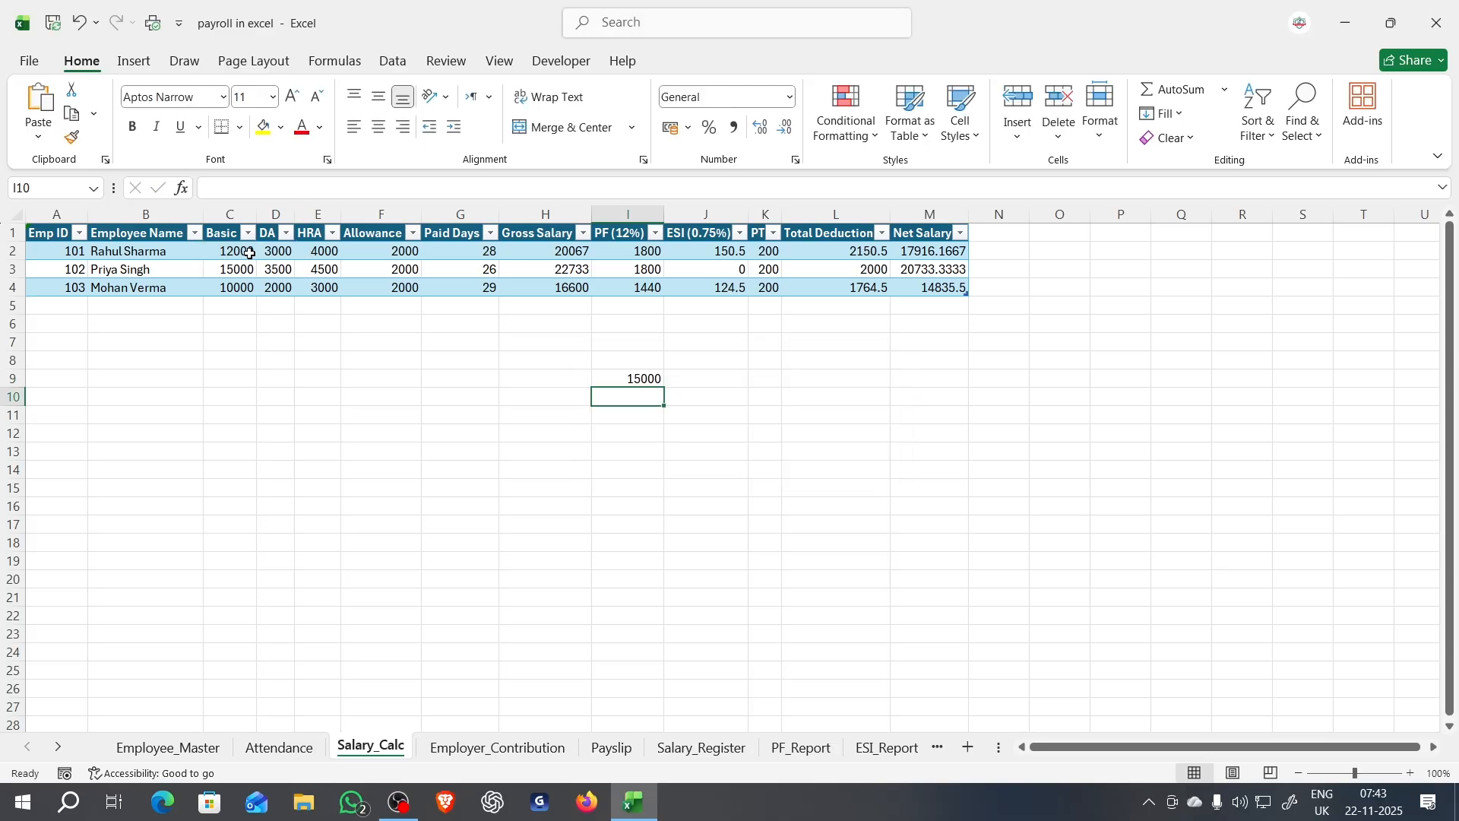
Step: Fill the MIN test formula from I9 down to I10
{"action": "left_click", "coordinate": [642, 379]}
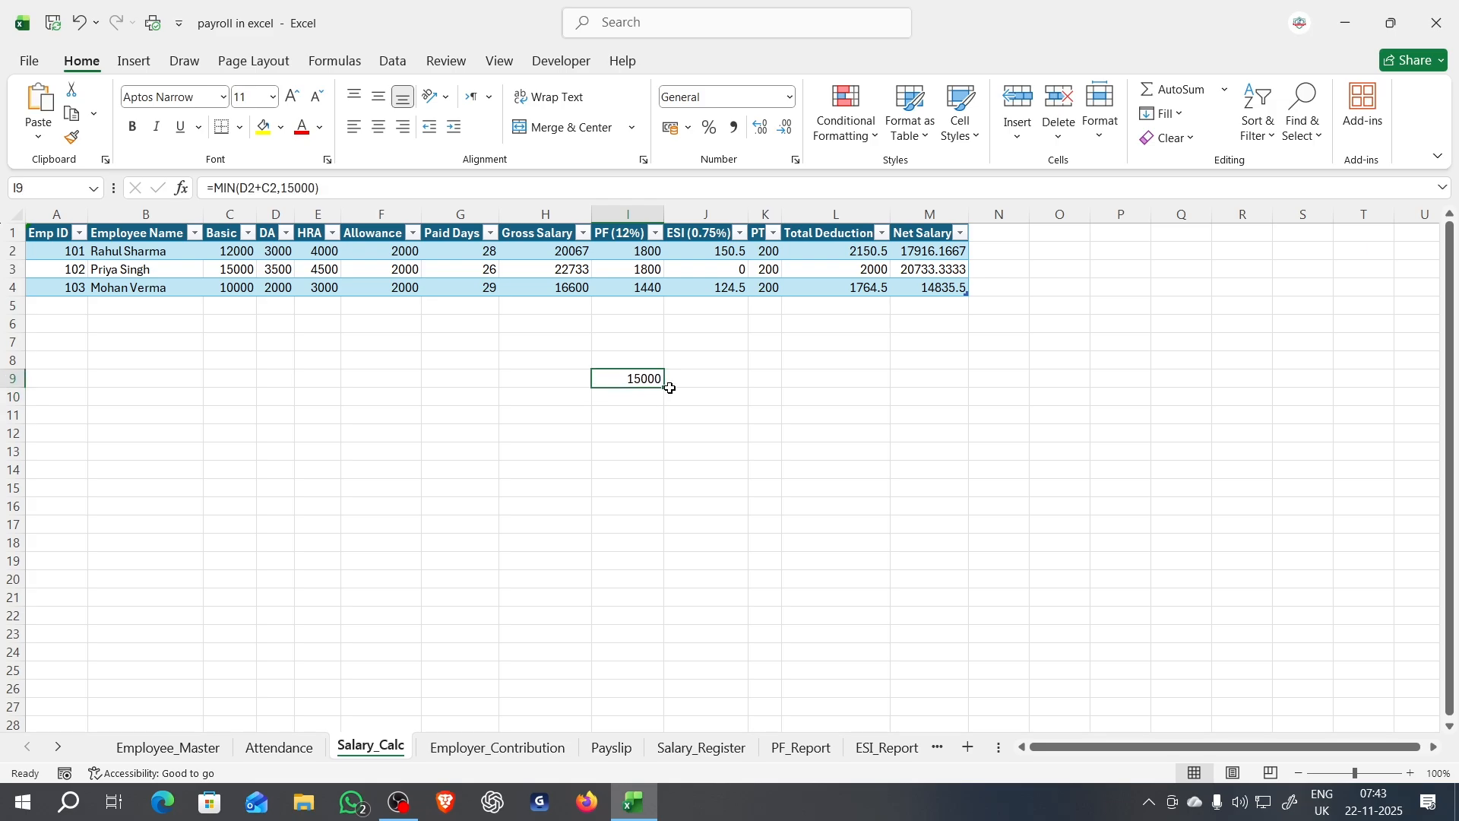
{"action": "left_click_drag", "start_coordinate": [670, 387], "coordinate": [668, 406]}
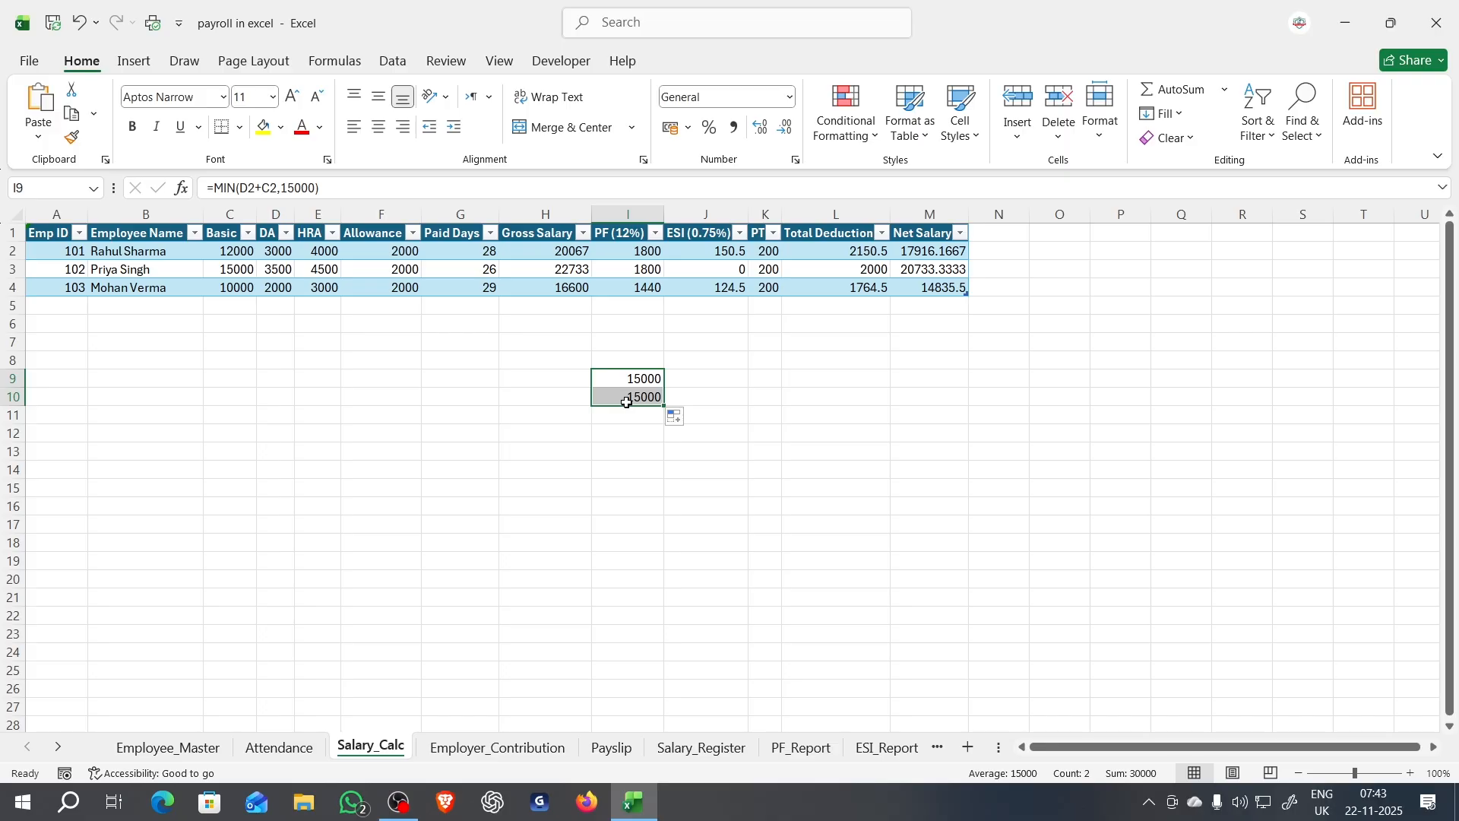
{"action": "left_click", "coordinate": [636, 430]}
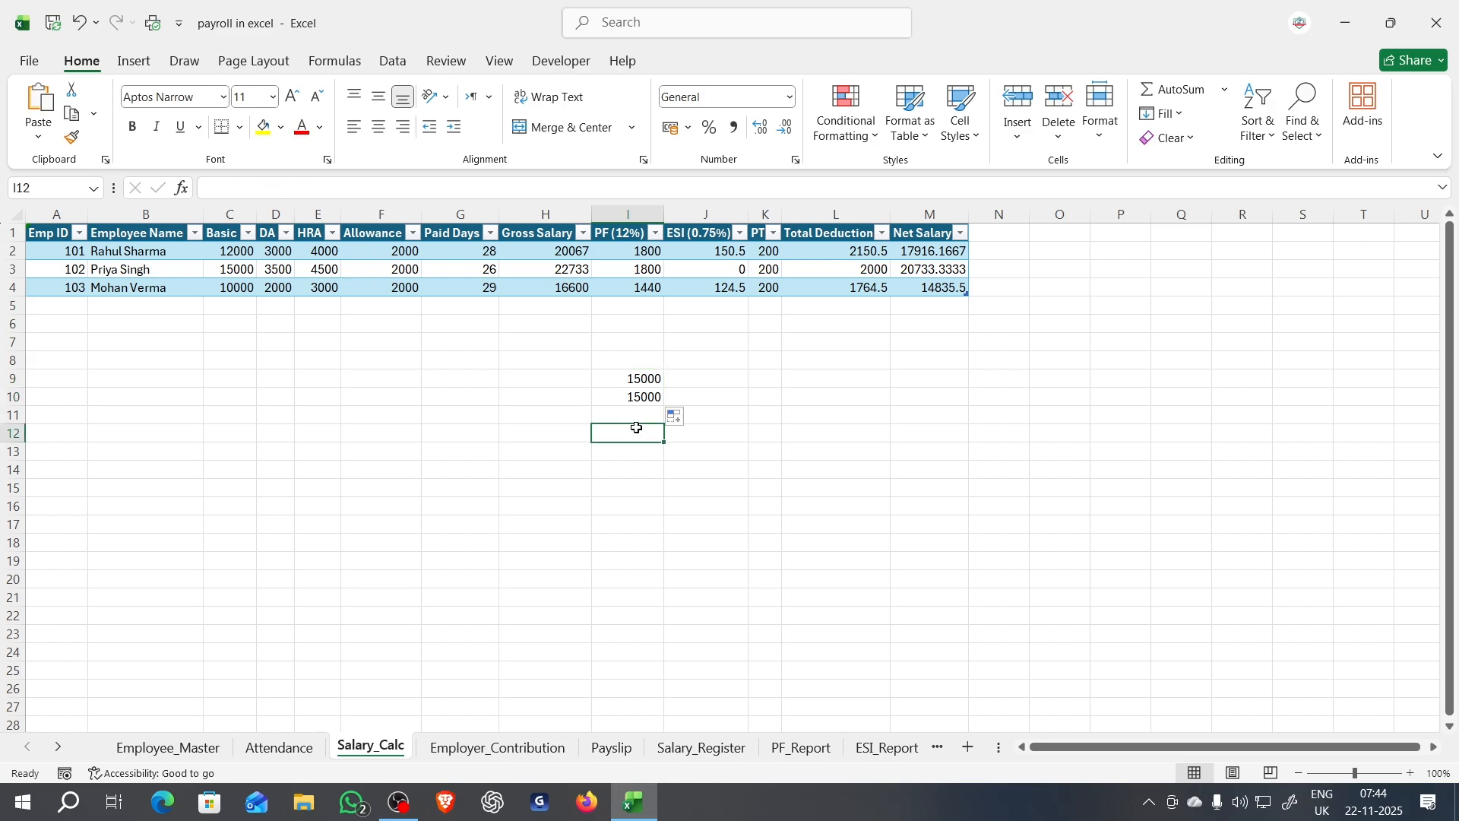
{"action": "left_click", "coordinate": [701, 380]}
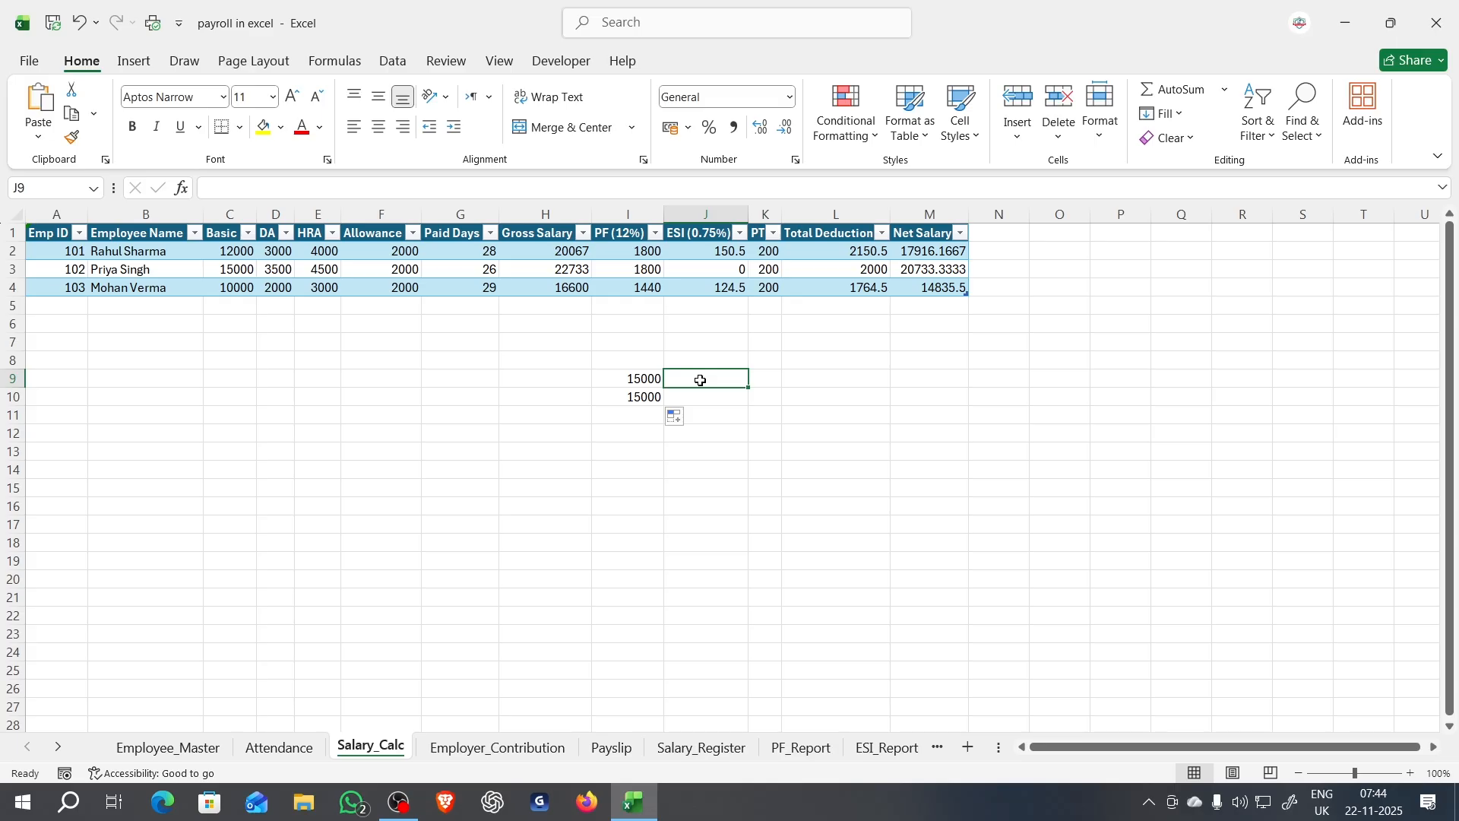
Step: Enter 12% in test cell J9 and change its number format to General
{"action": "type", "text": "12"}
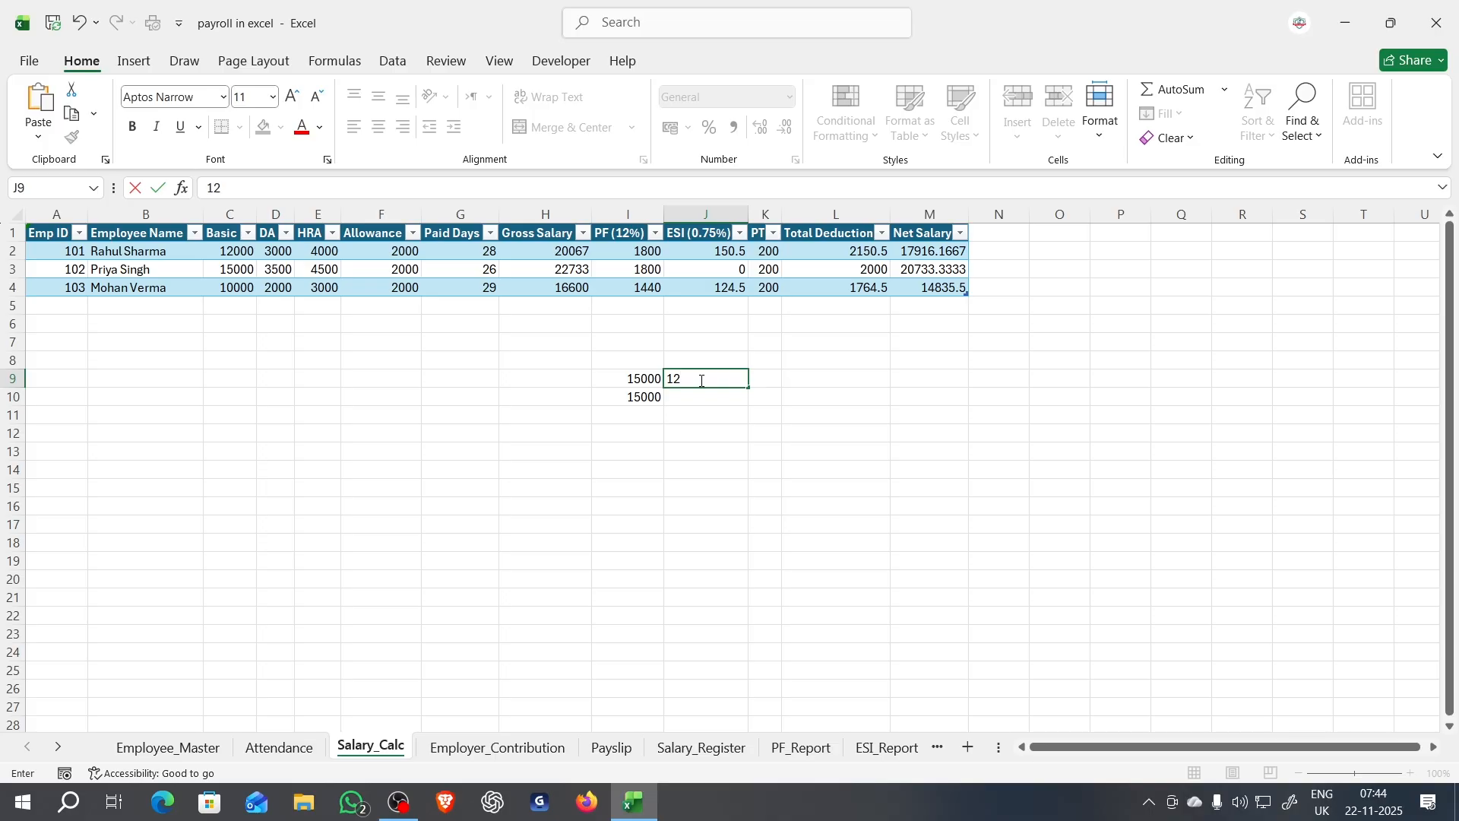
{"action": "type", "text": "%"}
{"action": "key", "text": "Return"}
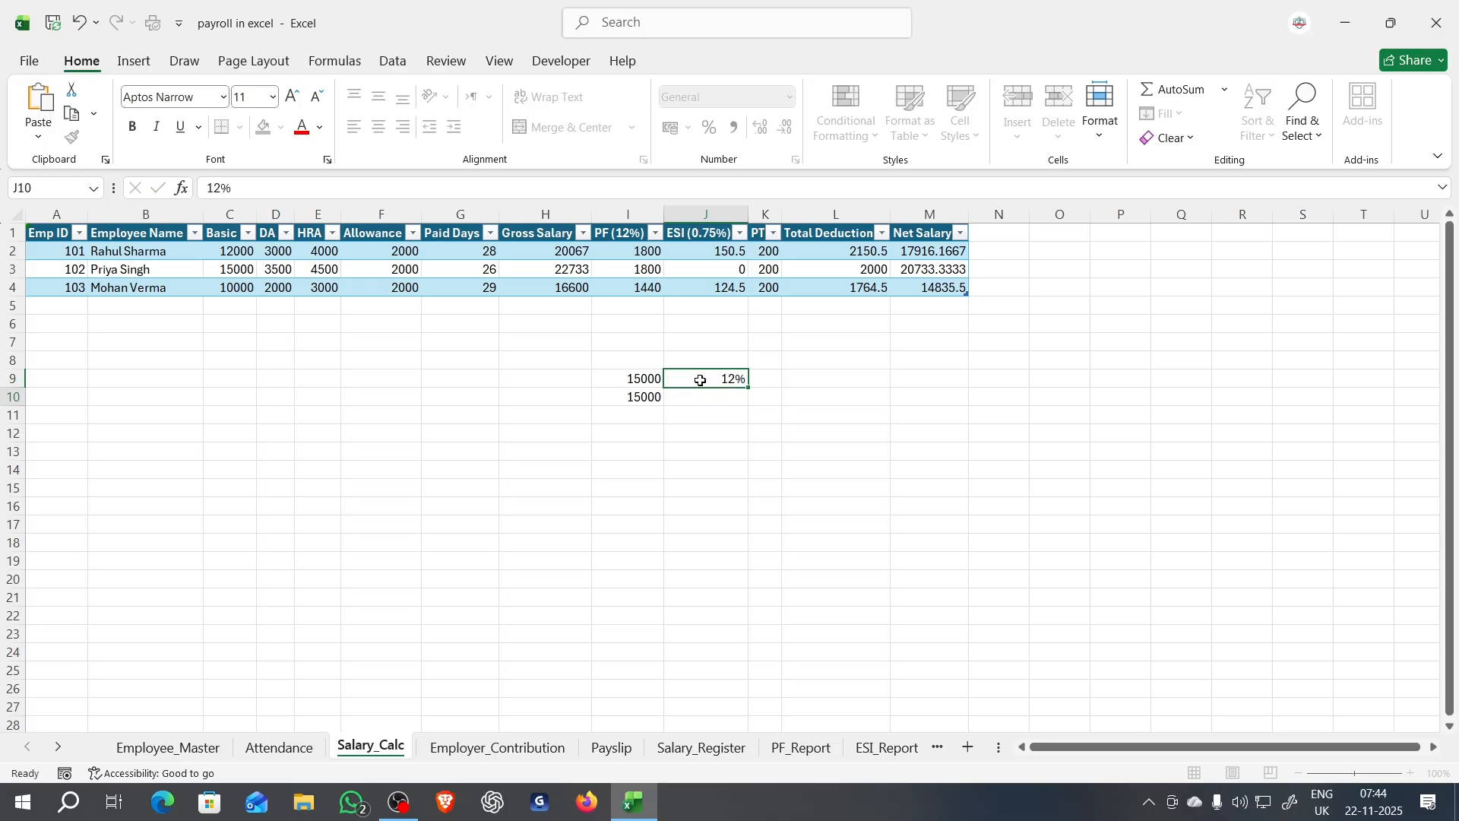
{"action": "left_click", "coordinate": [701, 380]}
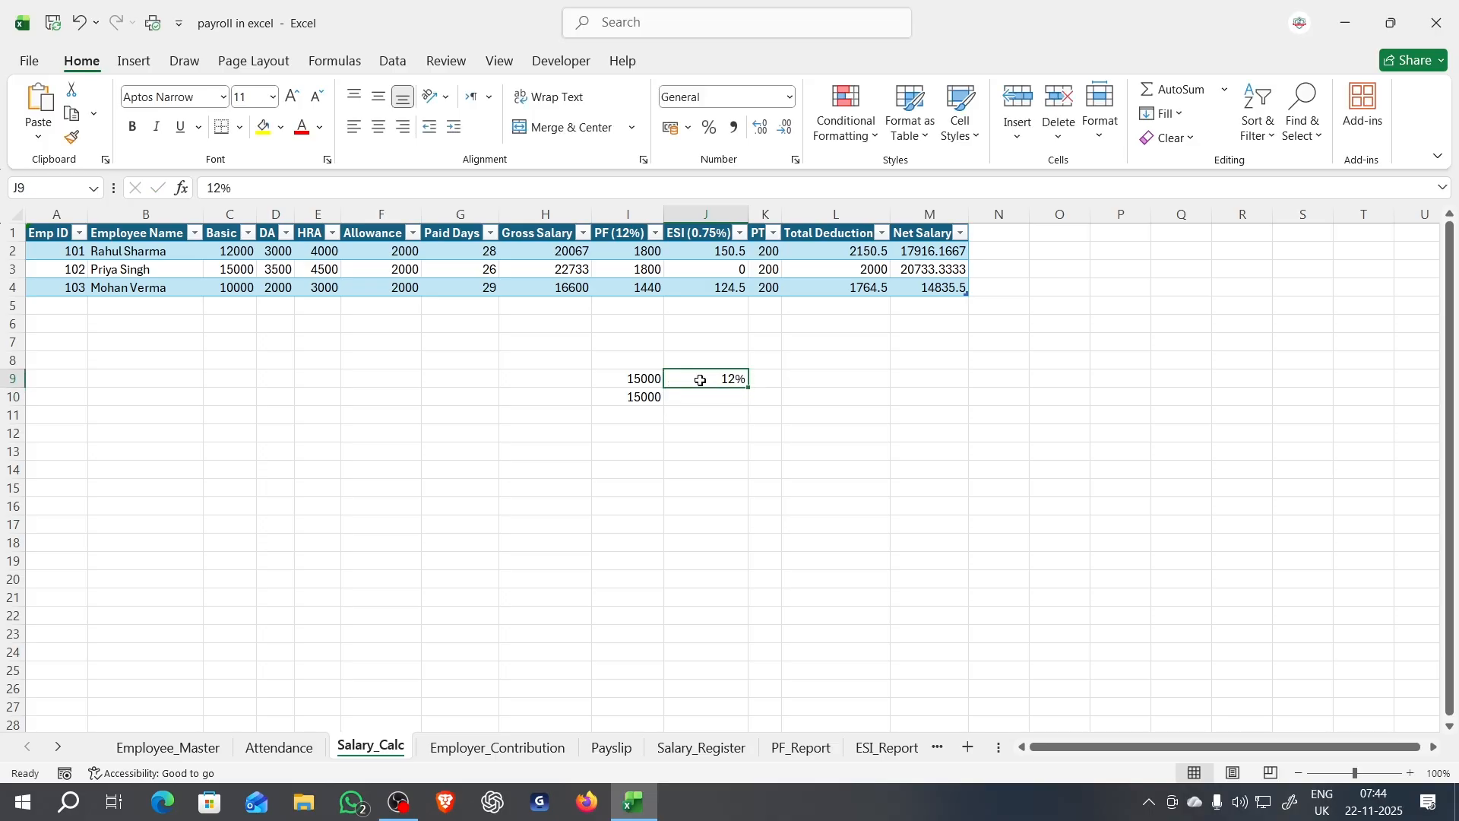
{"action": "left_click", "coordinate": [790, 96]}
{"action": "left_click", "coordinate": [703, 123]}
Step: Multiply the capped wage by the PF rate in L9 with the formula =I9*J9
{"action": "left_click", "coordinate": [794, 382]}
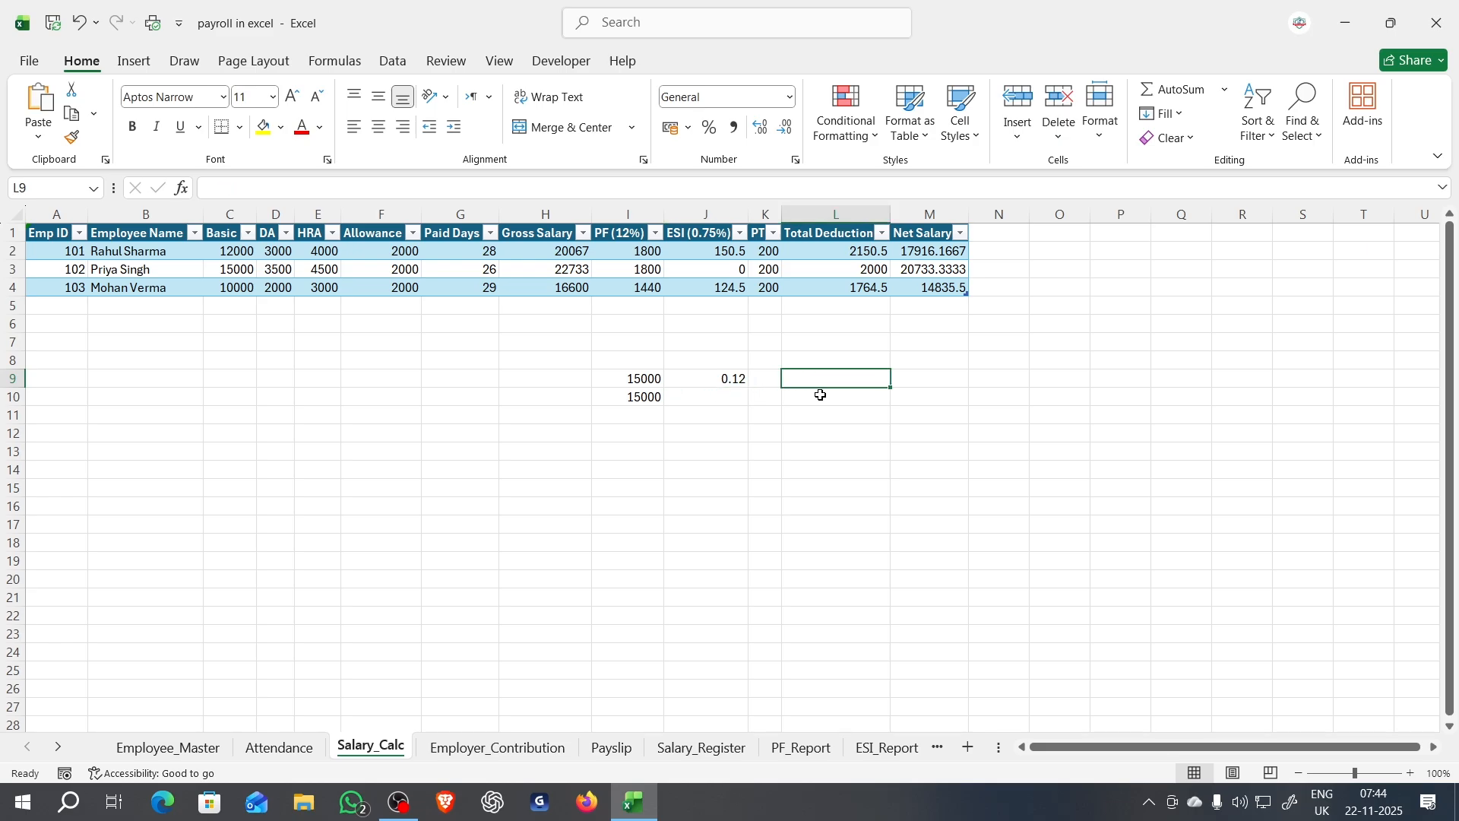
{"action": "type", "text": "="}
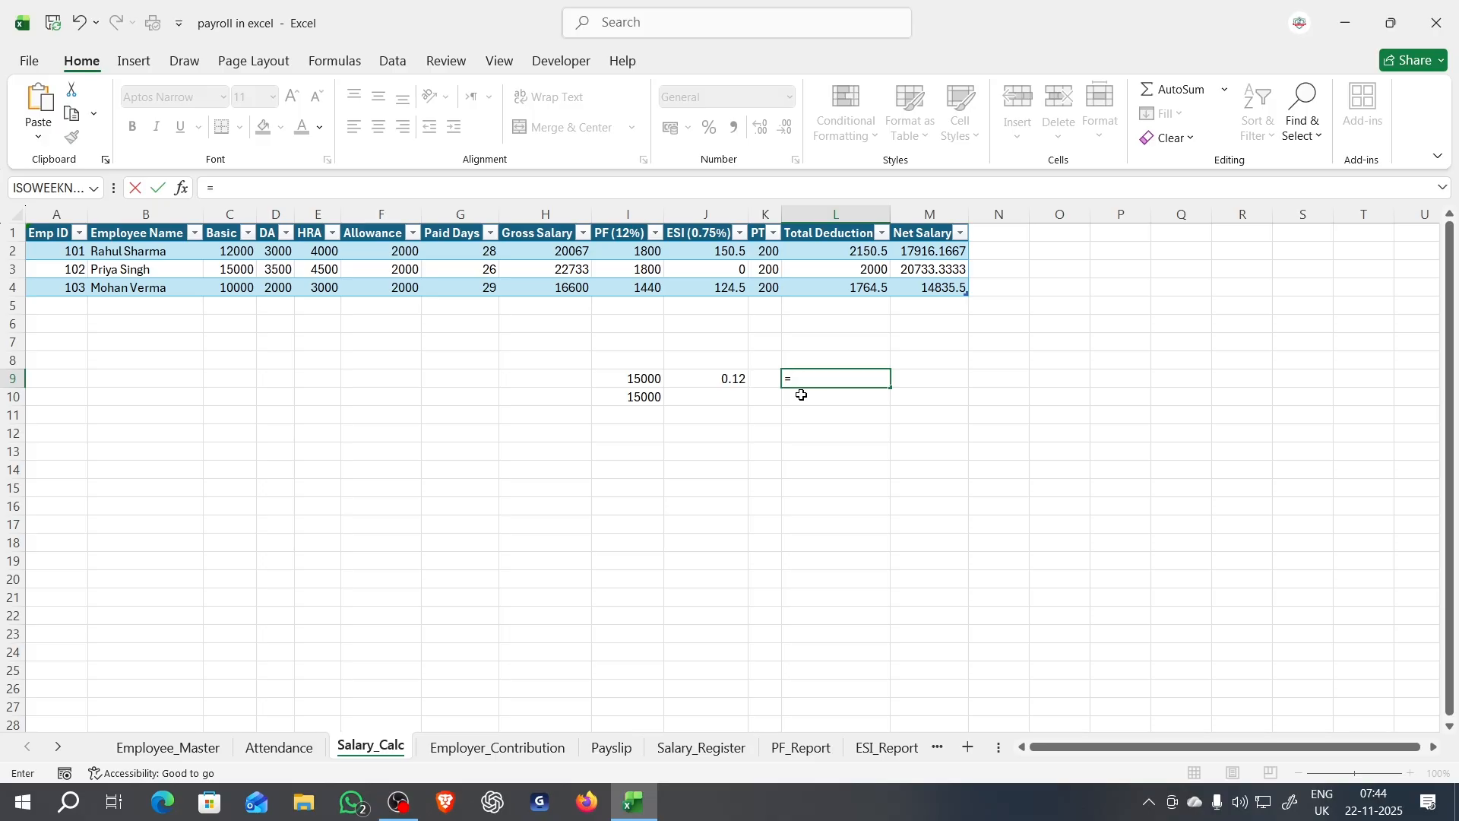
{"action": "left_click", "coordinate": [644, 379]}
{"action": "type", "text": "*"}
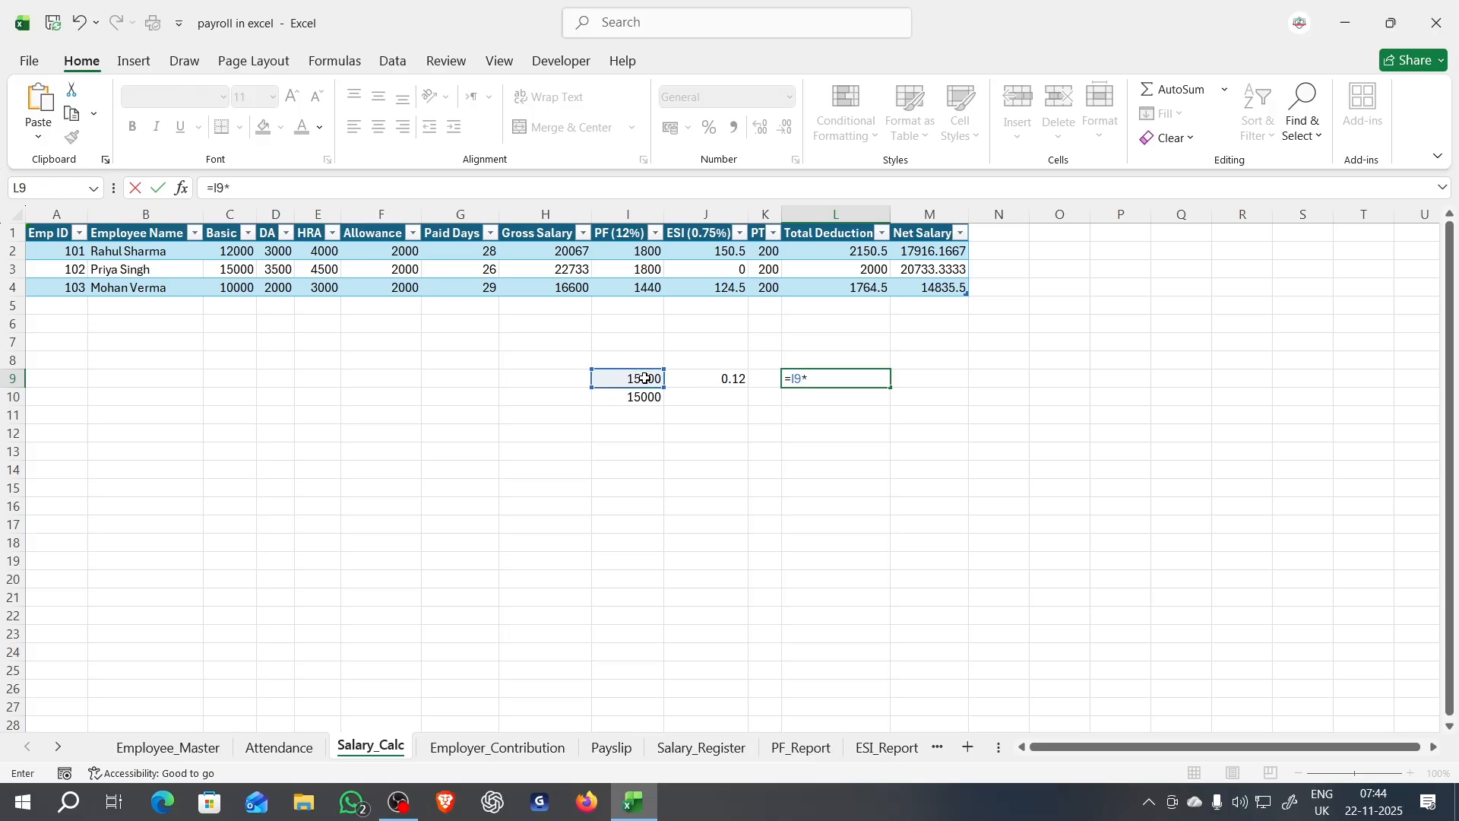
{"action": "left_click", "coordinate": [692, 379]}
{"action": "key", "text": "Return"}
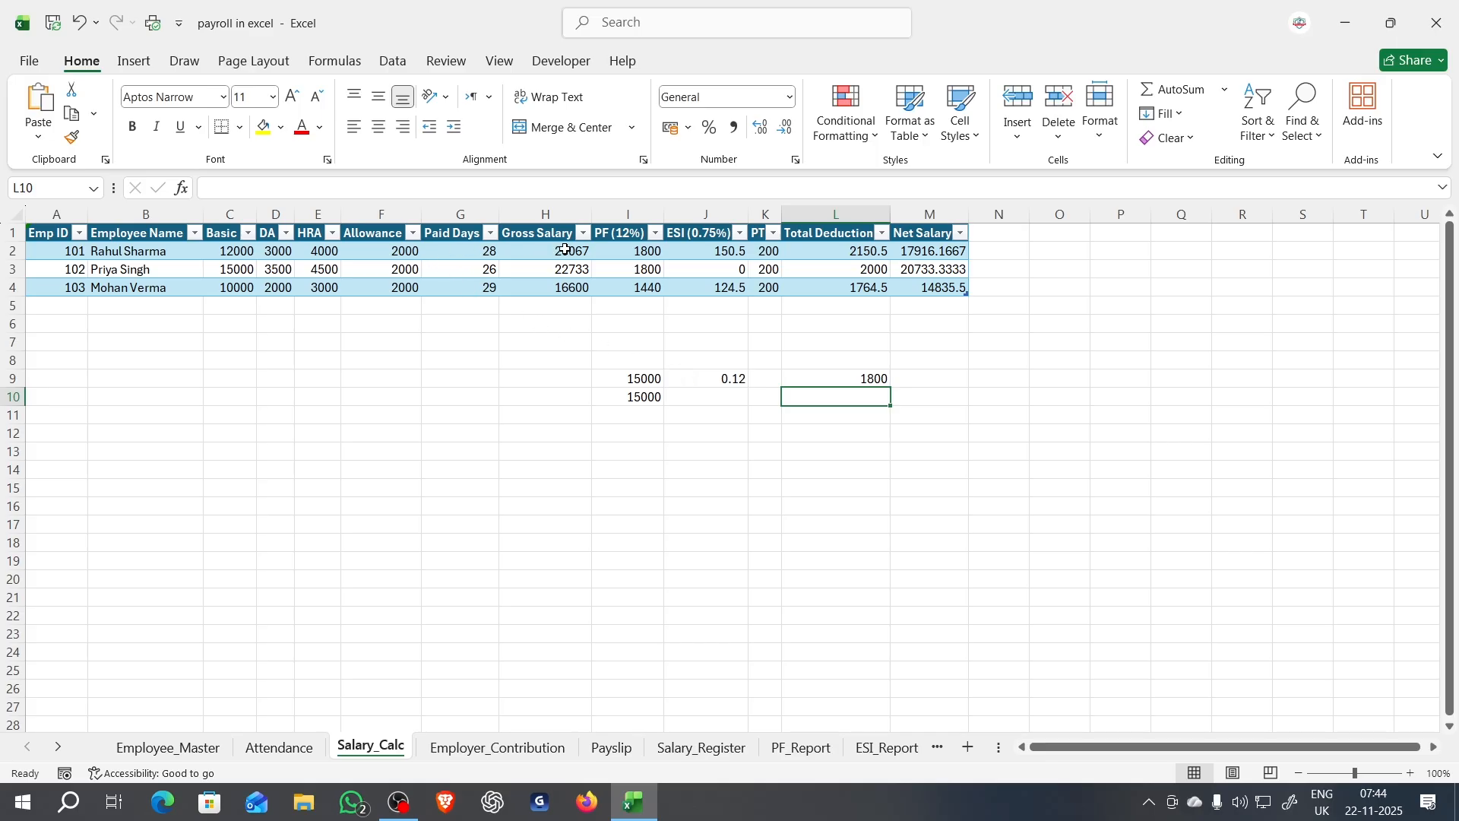
Step: Inspect the PF formula in I2 against the test in L9, and clear the test range H9:P14
{"action": "left_click", "coordinate": [617, 251]}
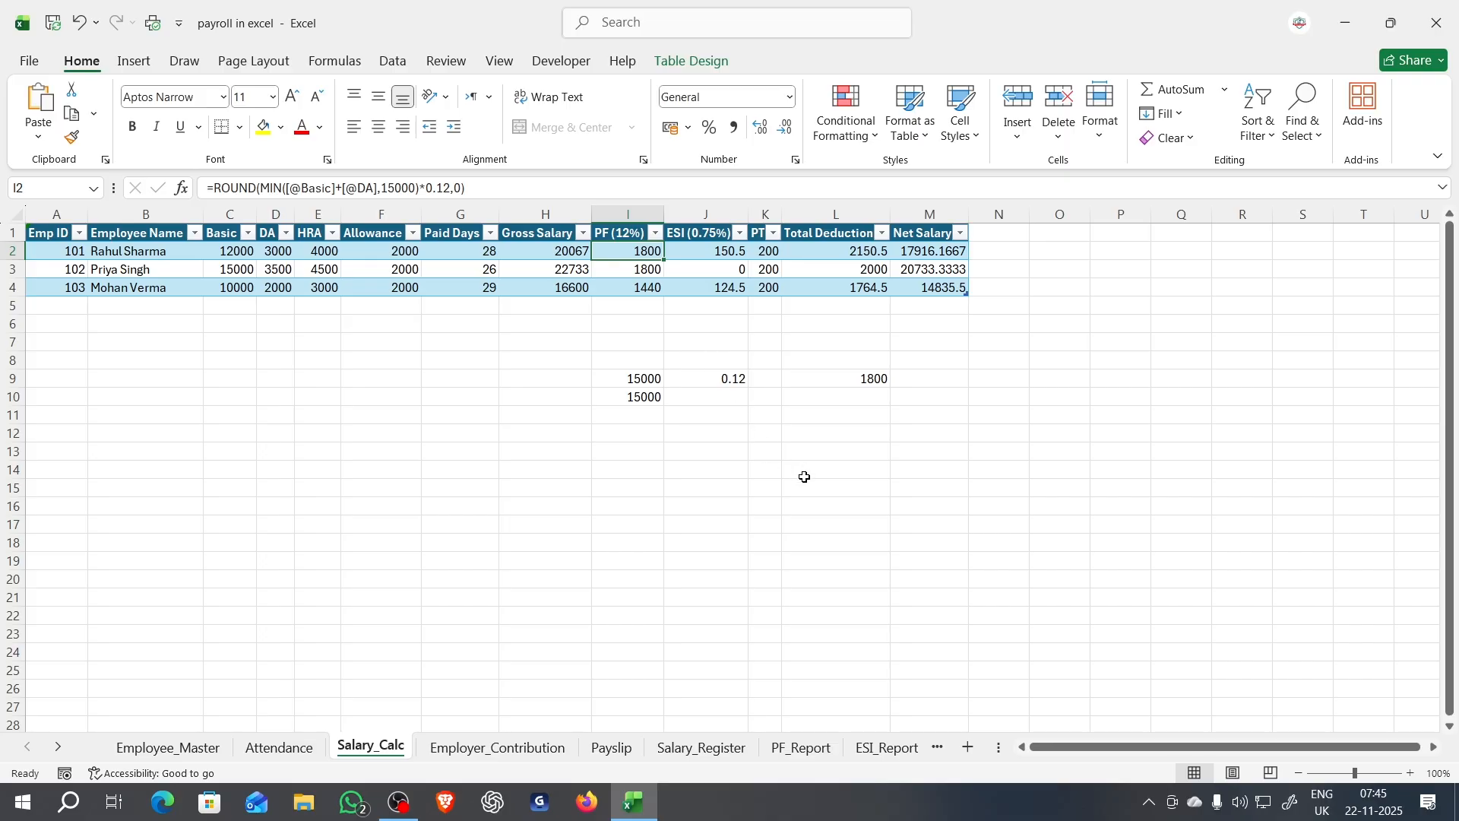
{"action": "left_click", "coordinate": [871, 380]}
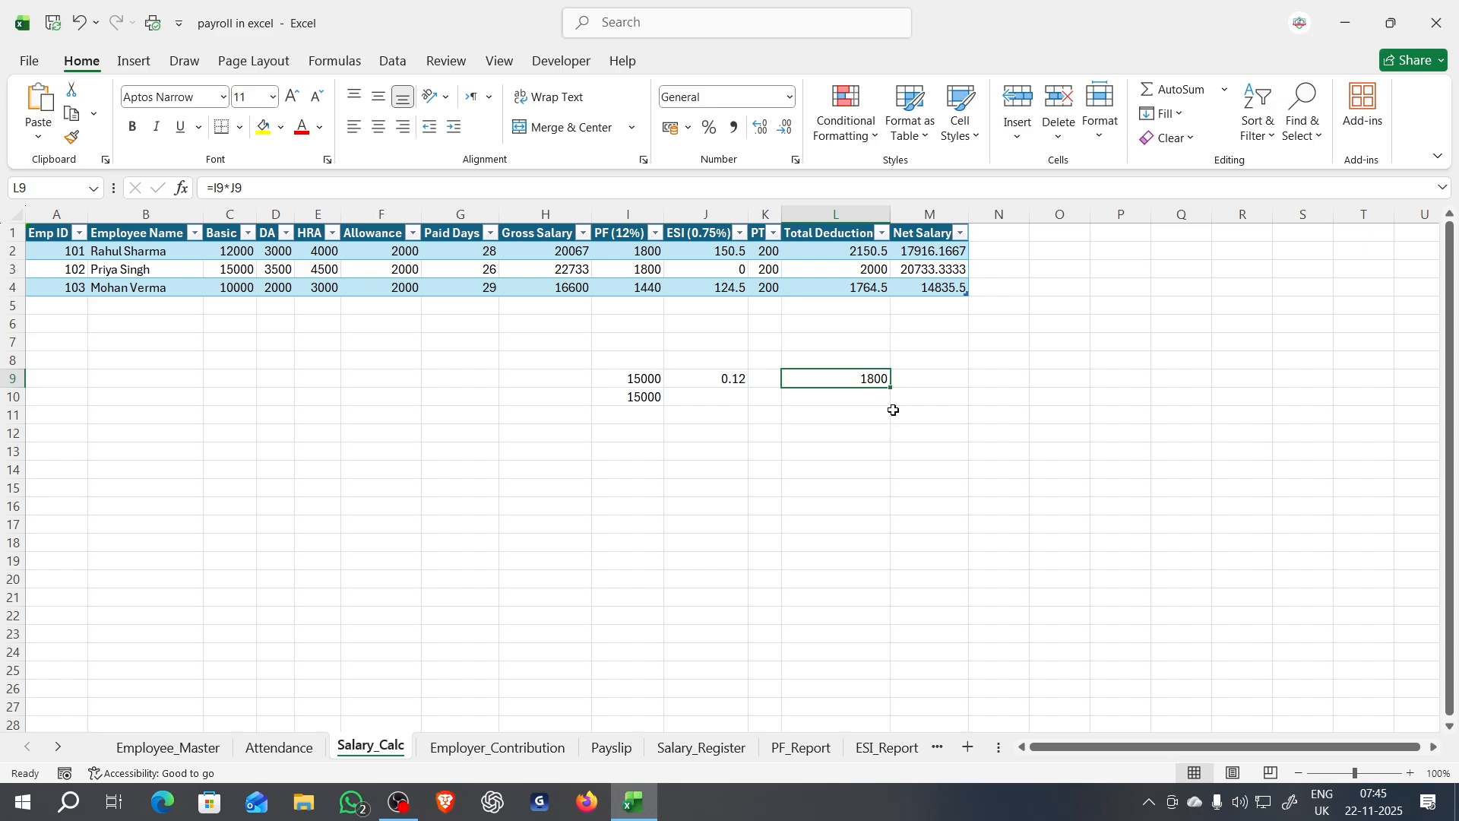
{"action": "left_click_drag", "start_coordinate": [1051, 461], "coordinate": [1105, 461]}
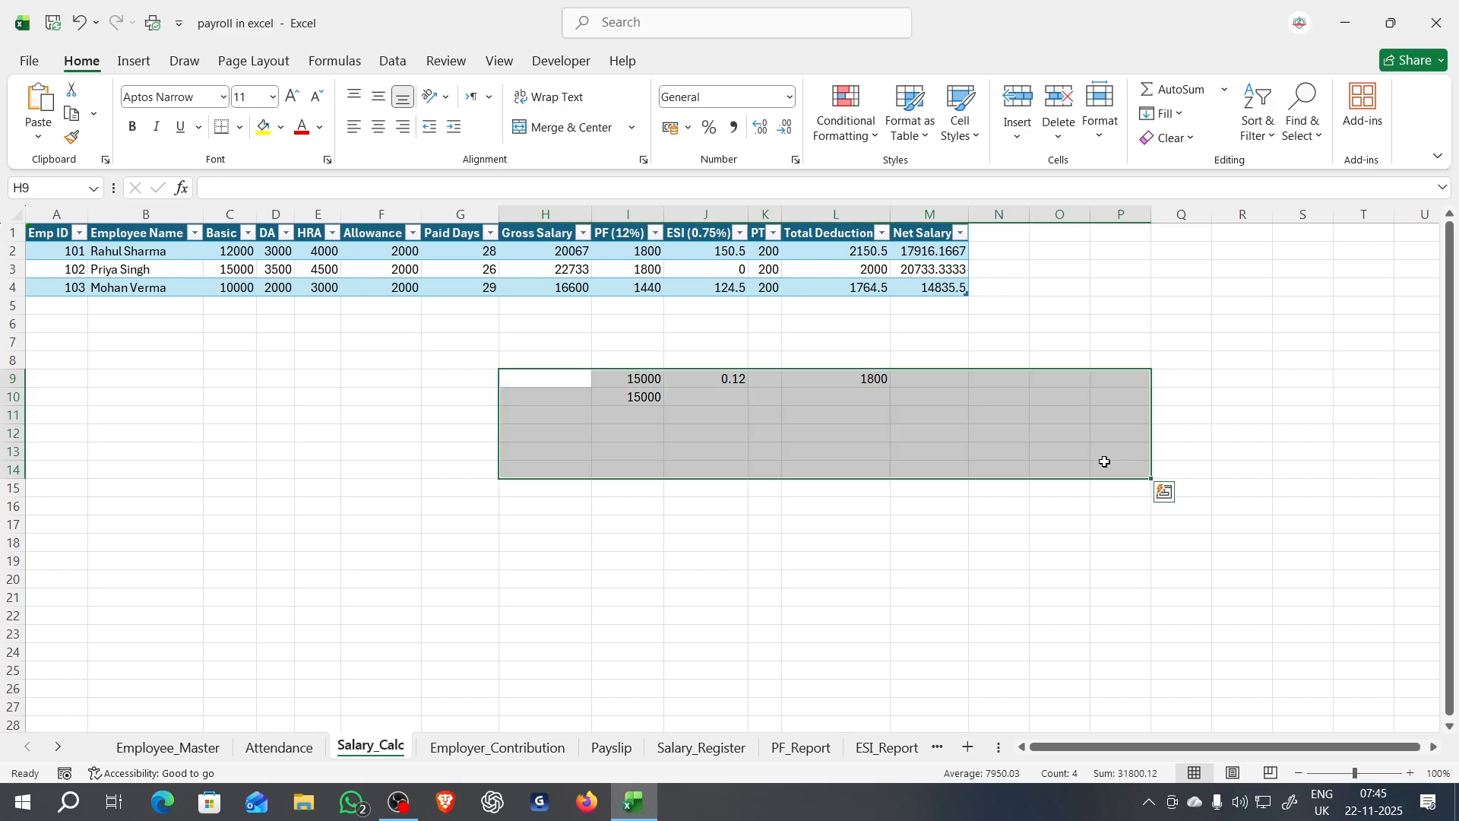
{"action": "key", "text": "Delete"}
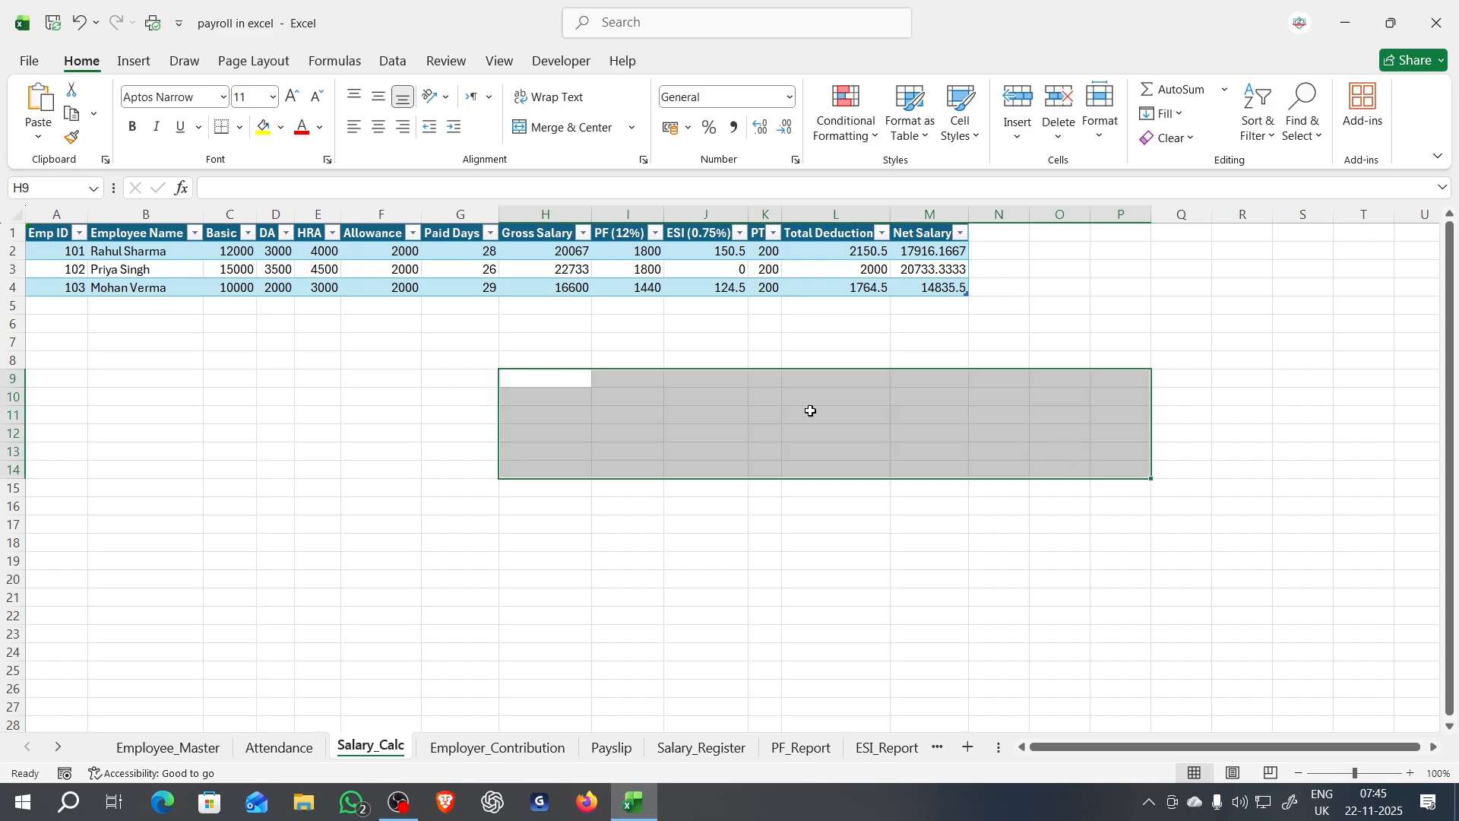
Step: Inspect the ESI formula in J2, and enter 0.75% in test cell I9 with the General number format
{"action": "left_click", "coordinate": [703, 253]}
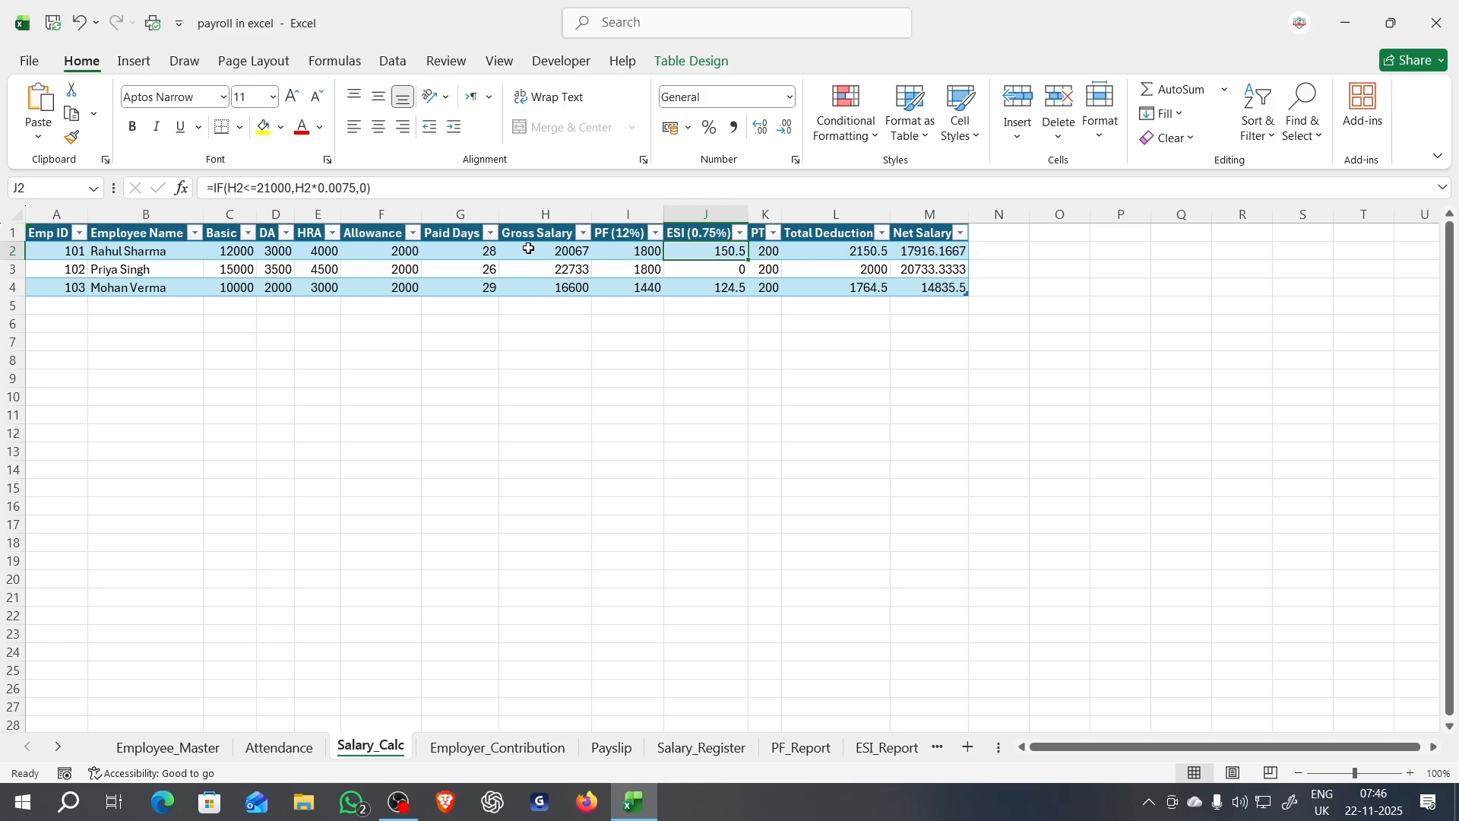
{"action": "left_click", "coordinate": [645, 387]}
{"action": "type", "text": "0"}
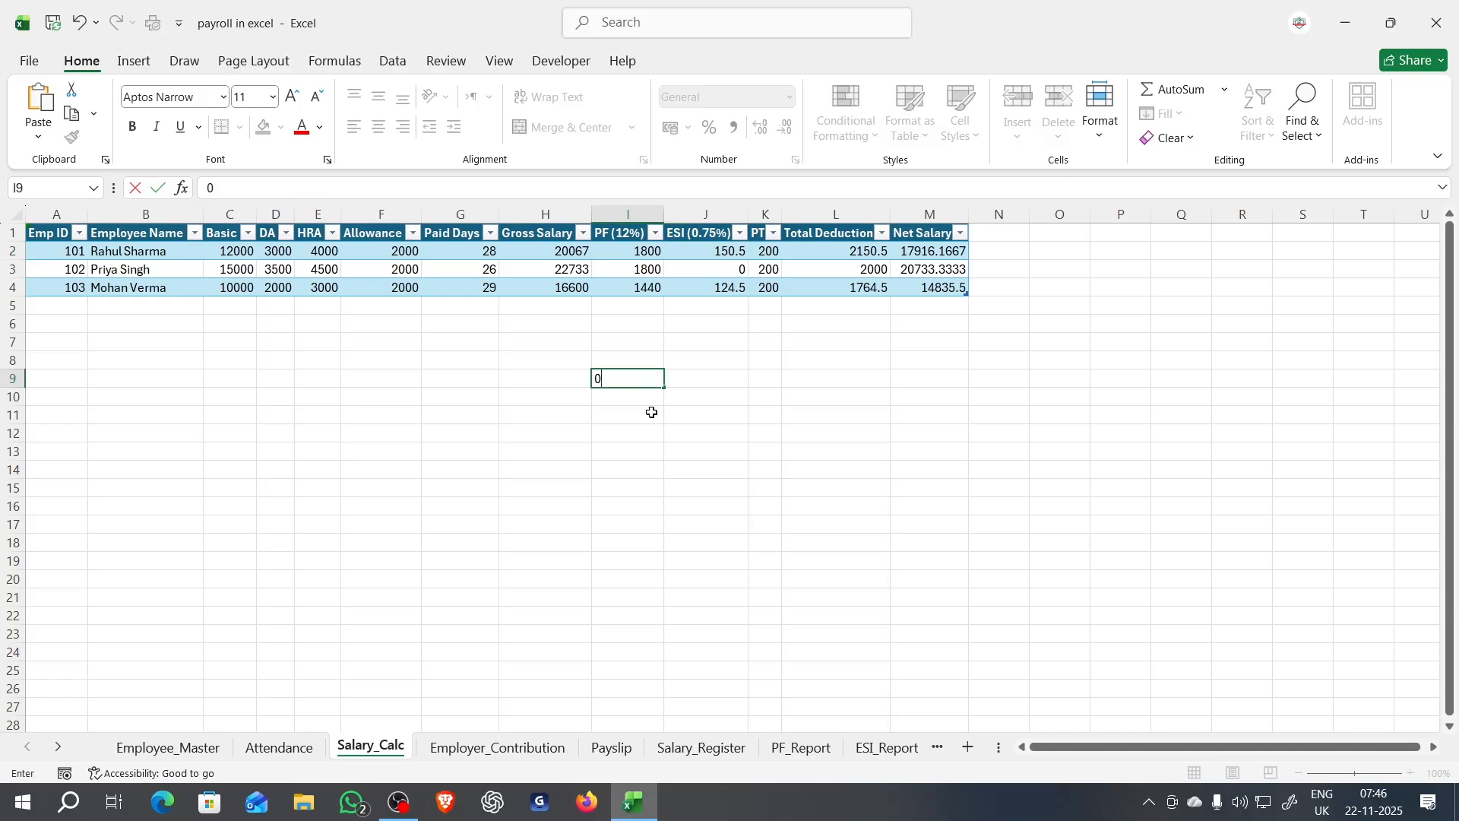
{"action": "type", "text": ".75%"}
{"action": "key", "text": "Return"}
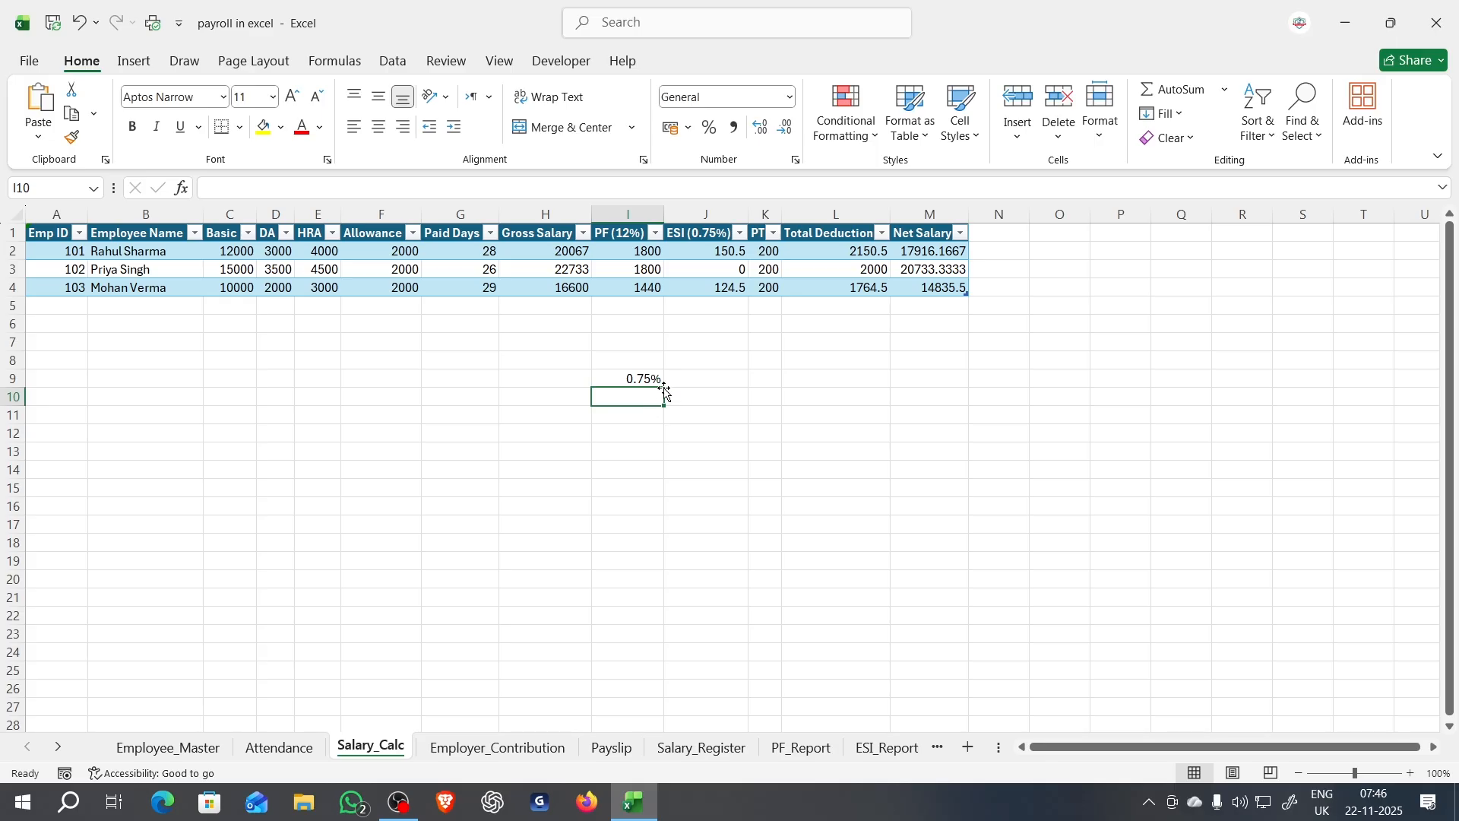
{"action": "left_click", "coordinate": [649, 378]}
{"action": "left_click", "coordinate": [791, 96]}
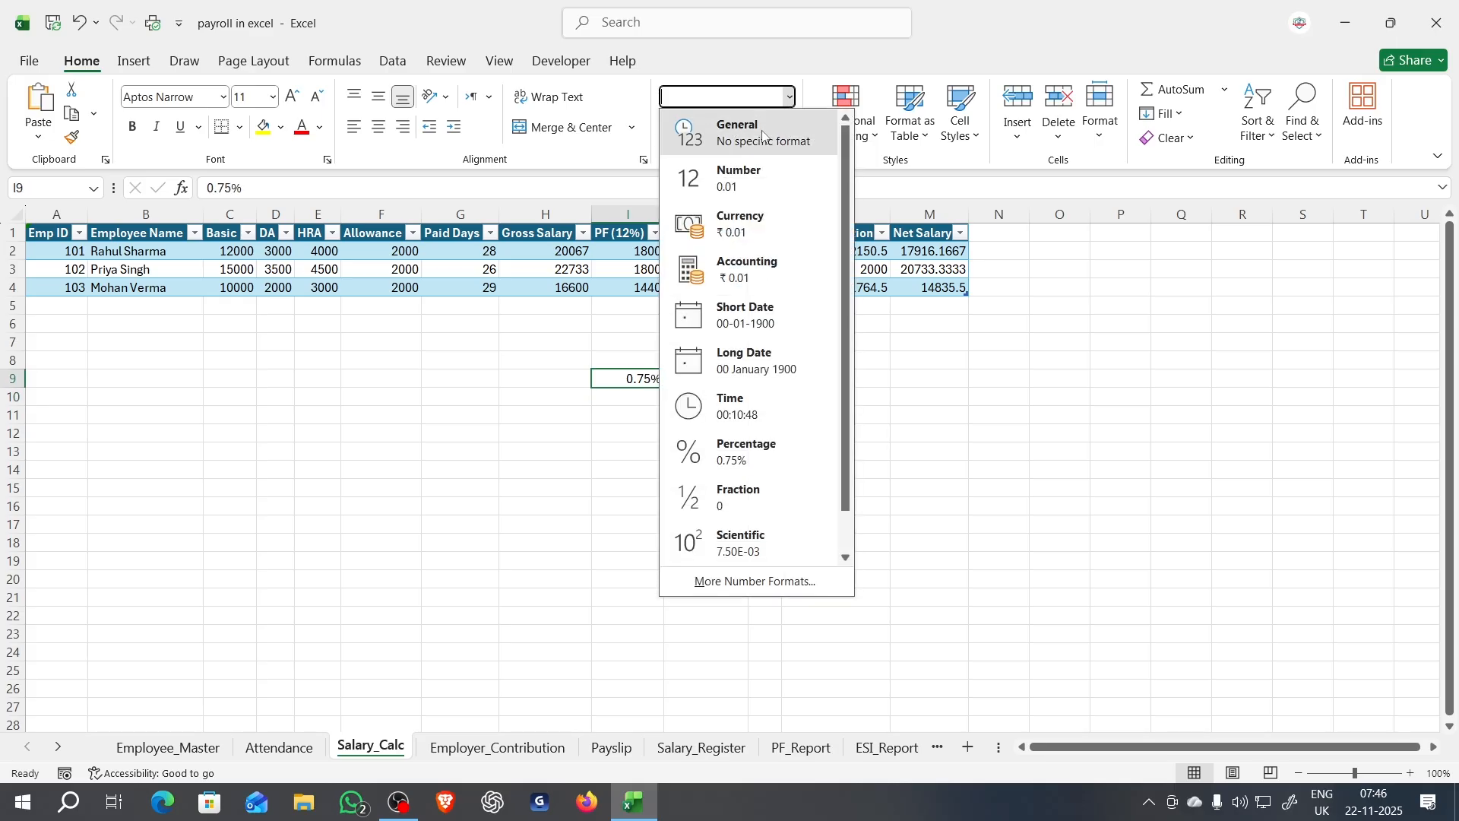
{"action": "left_click", "coordinate": [710, 125]}
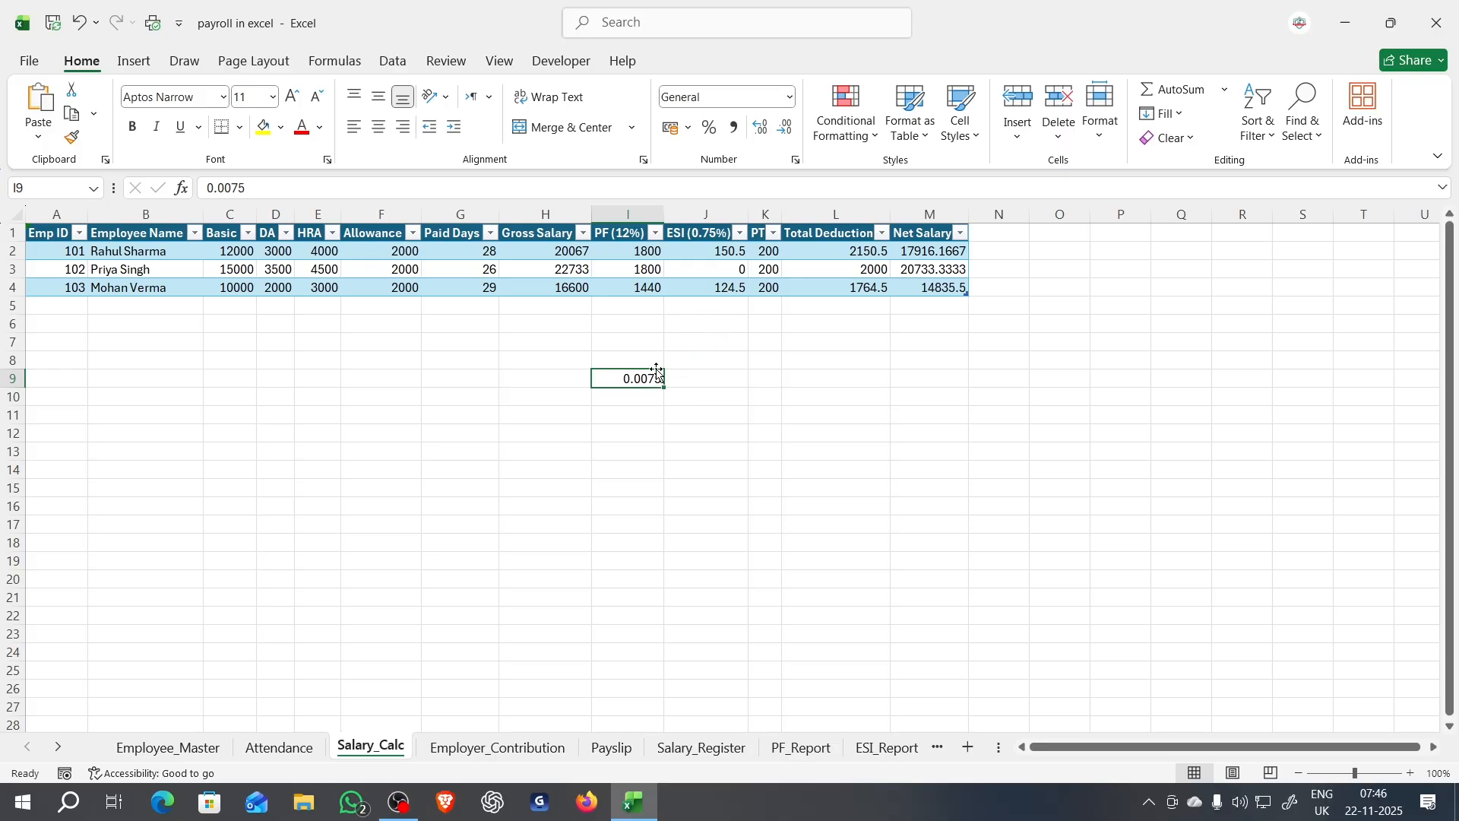
Step: Clear the test rate from I9 and return to the ESI formula in J2
{"action": "key", "text": "BackSpace"}
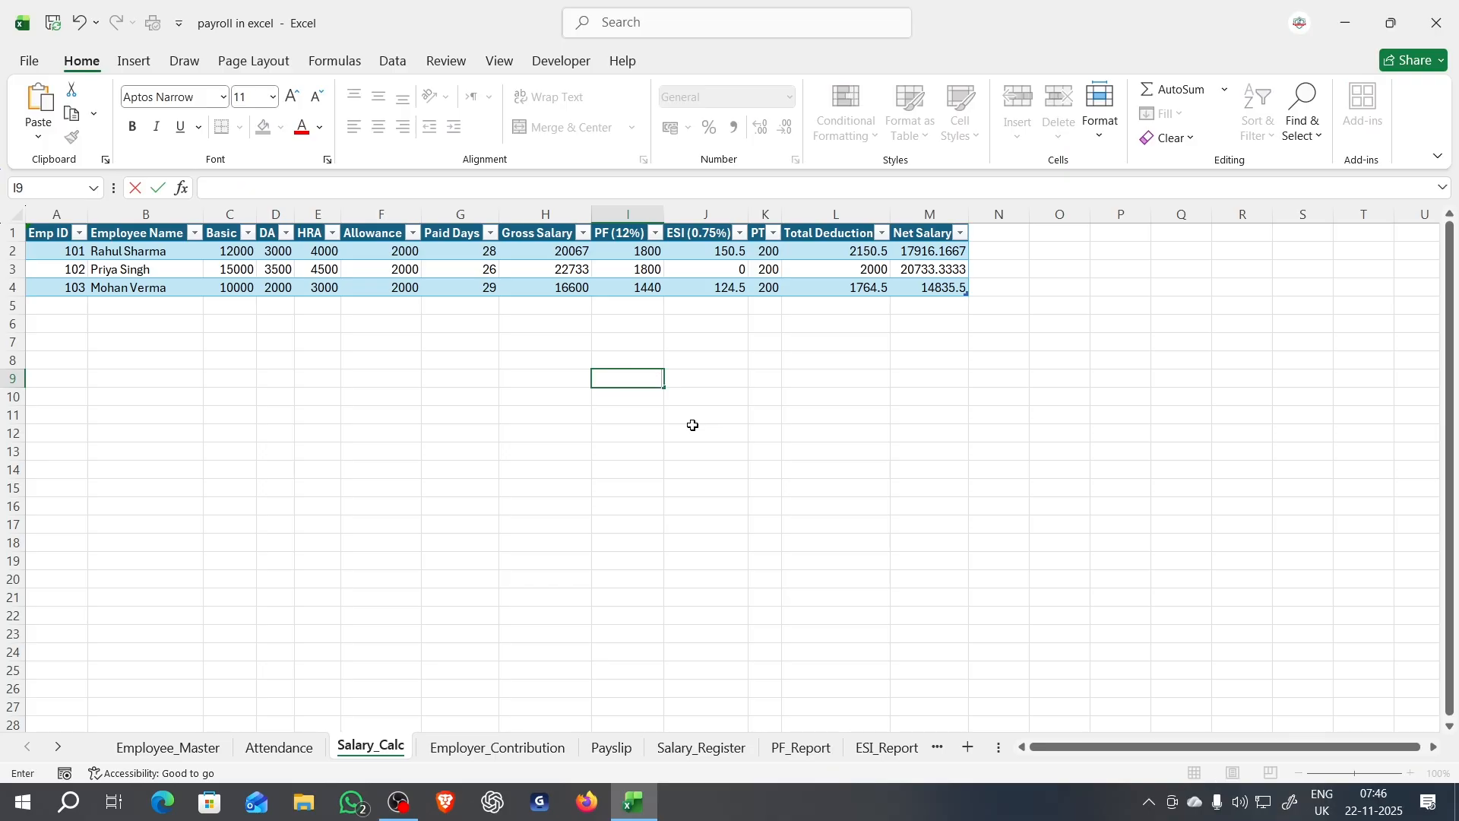
{"action": "left_click", "coordinate": [726, 250]}
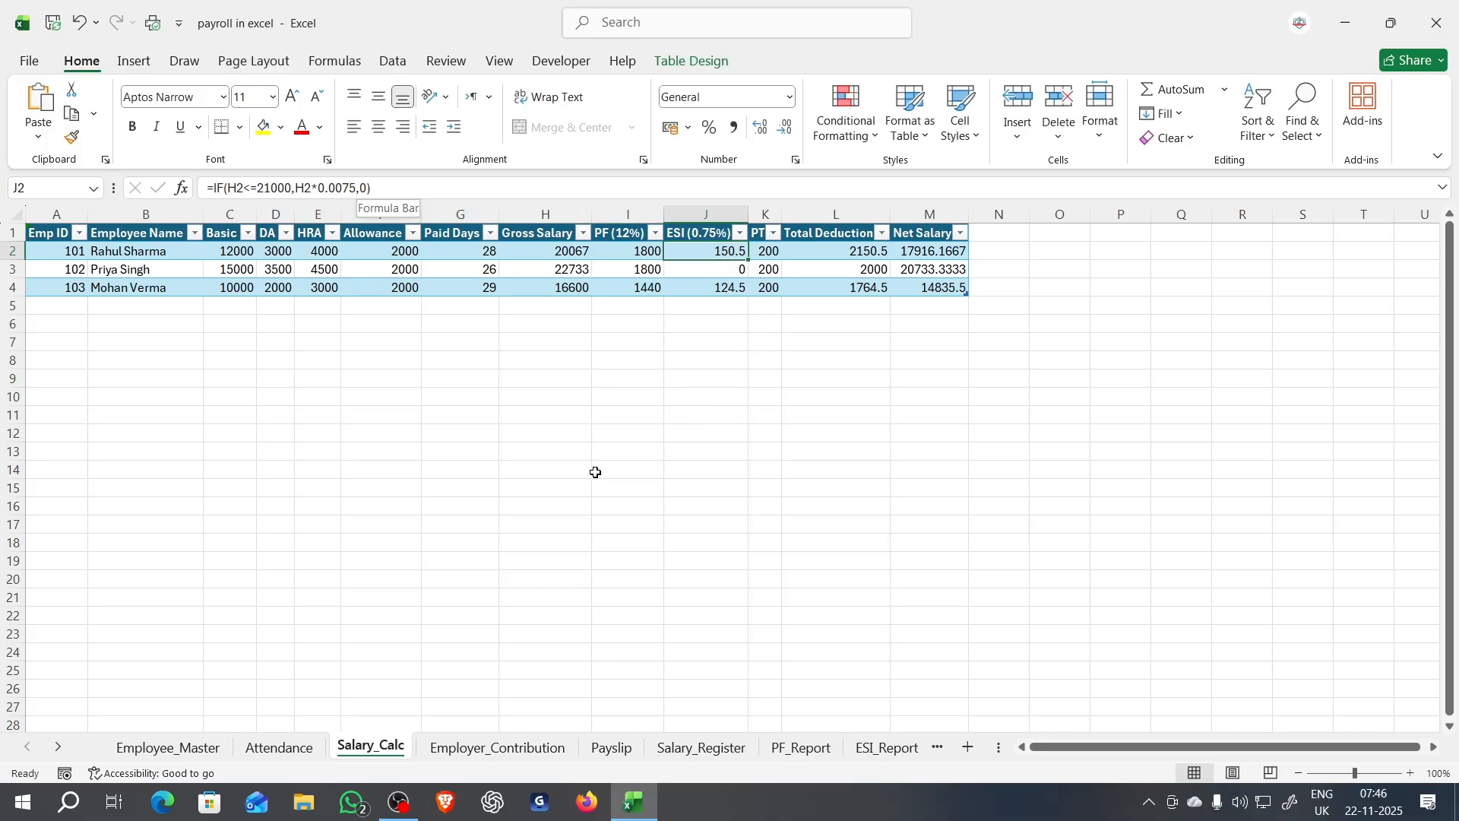
Step: Build the start of an ESI test formula in J9, =IF(H2<=21000, using the first employee's Gross Salary
{"action": "left_click", "coordinate": [701, 401]}
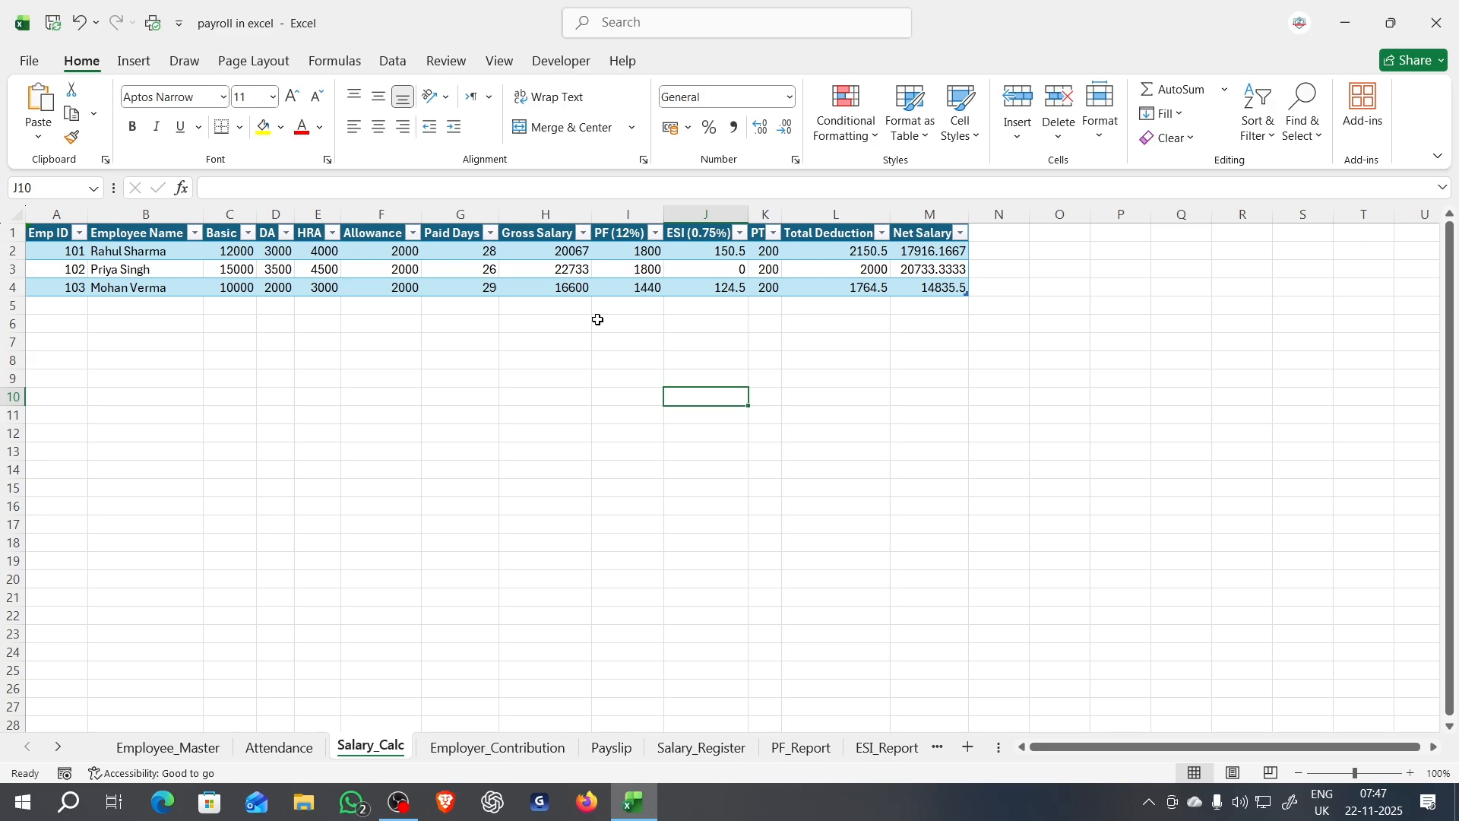
{"action": "left_click", "coordinate": [701, 372]}
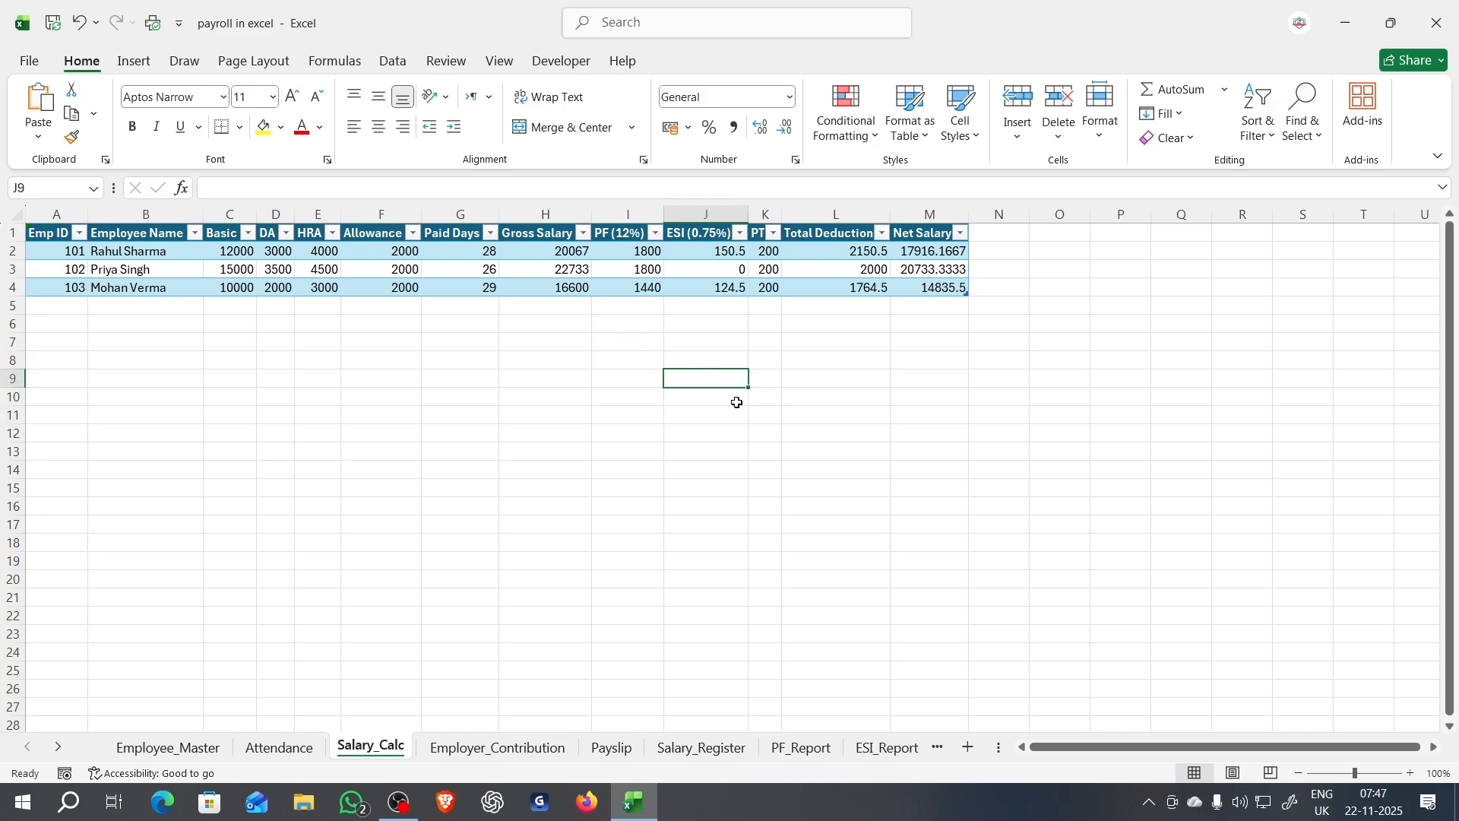
{"action": "type", "text": "=IF"}
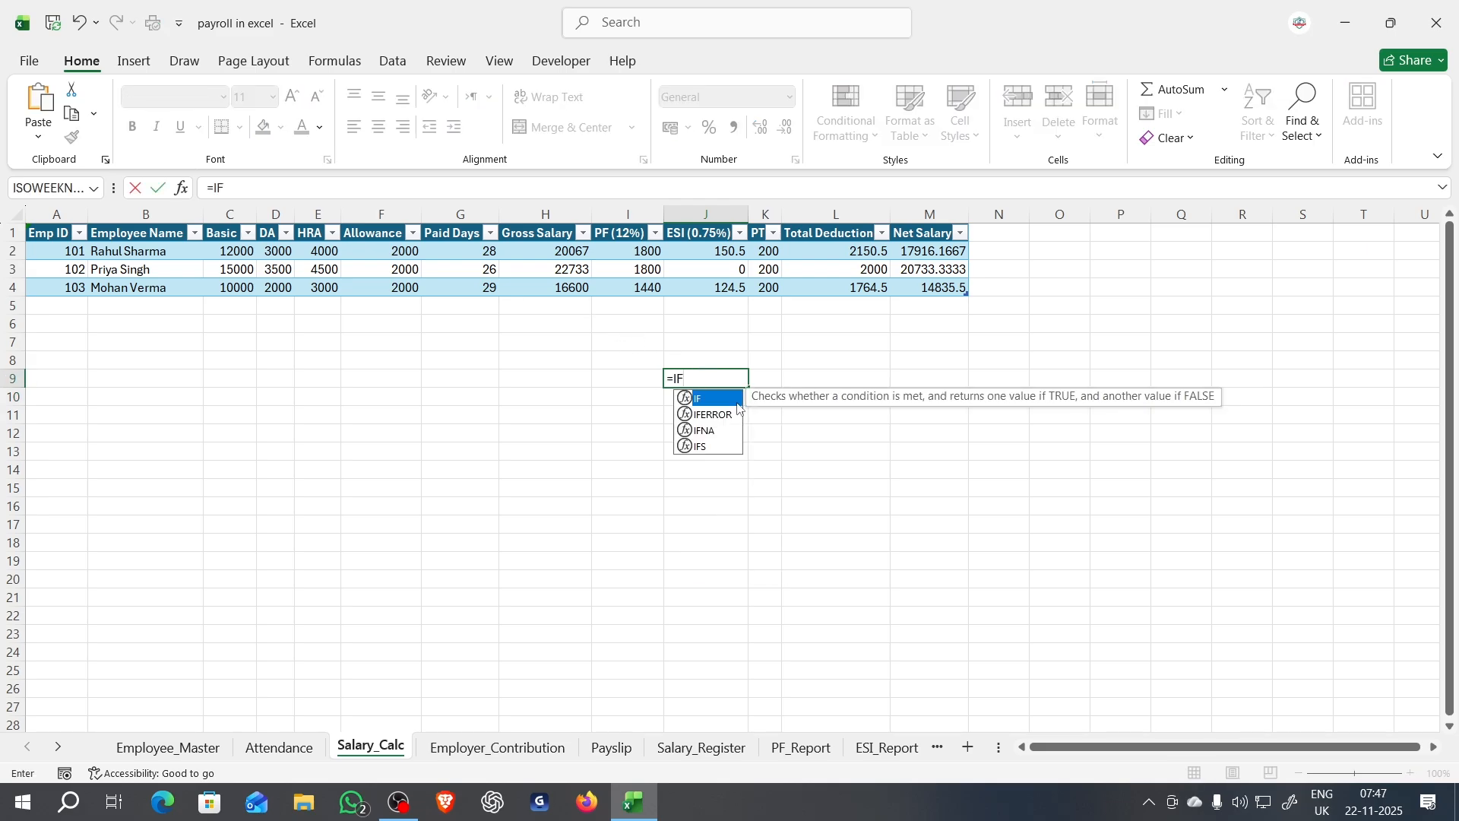
{"action": "left_click", "coordinate": [575, 259]}
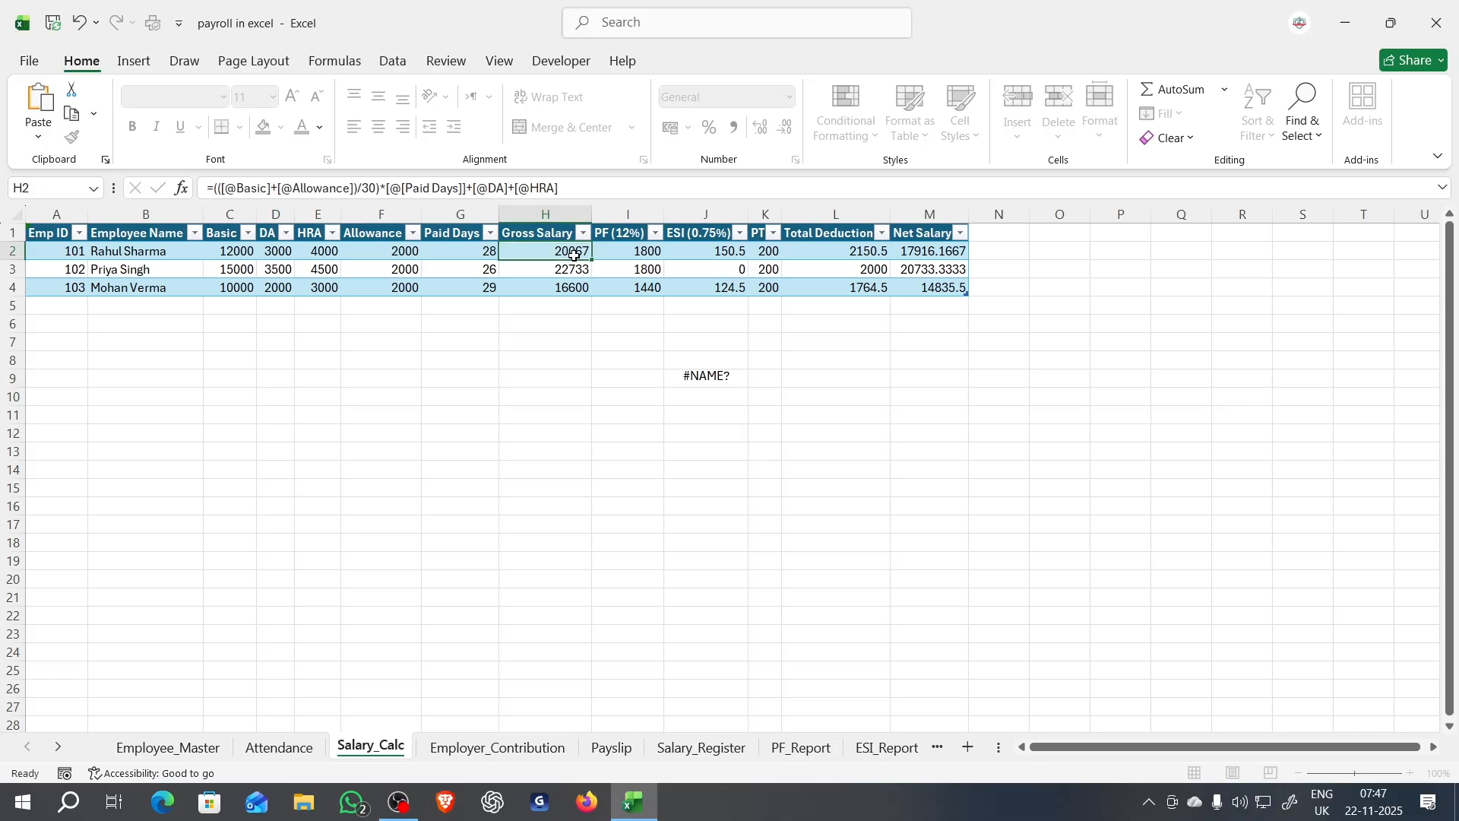
{"action": "left_click", "coordinate": [713, 380]}
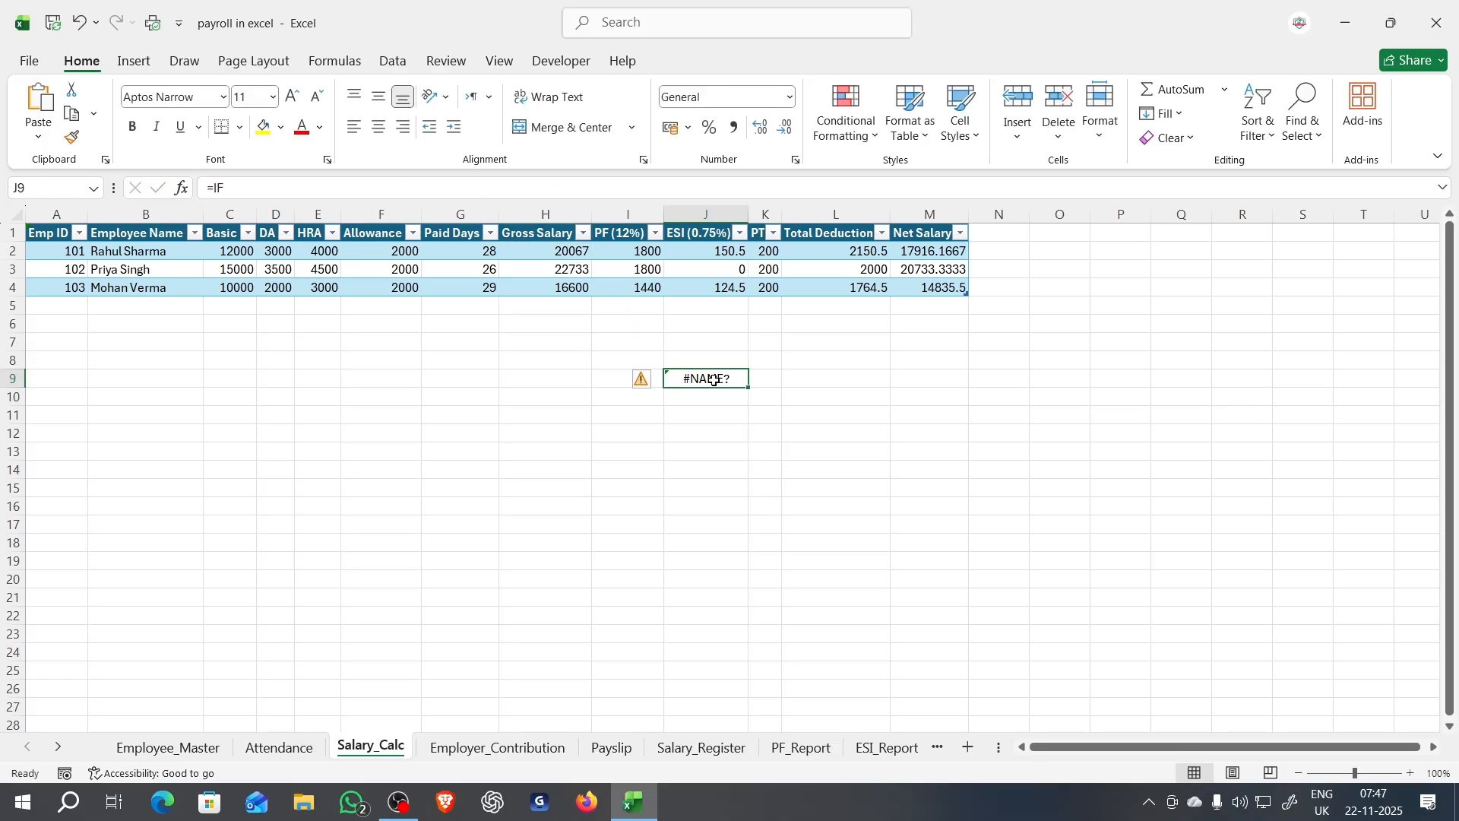
{"action": "left_click", "coordinate": [288, 193]}
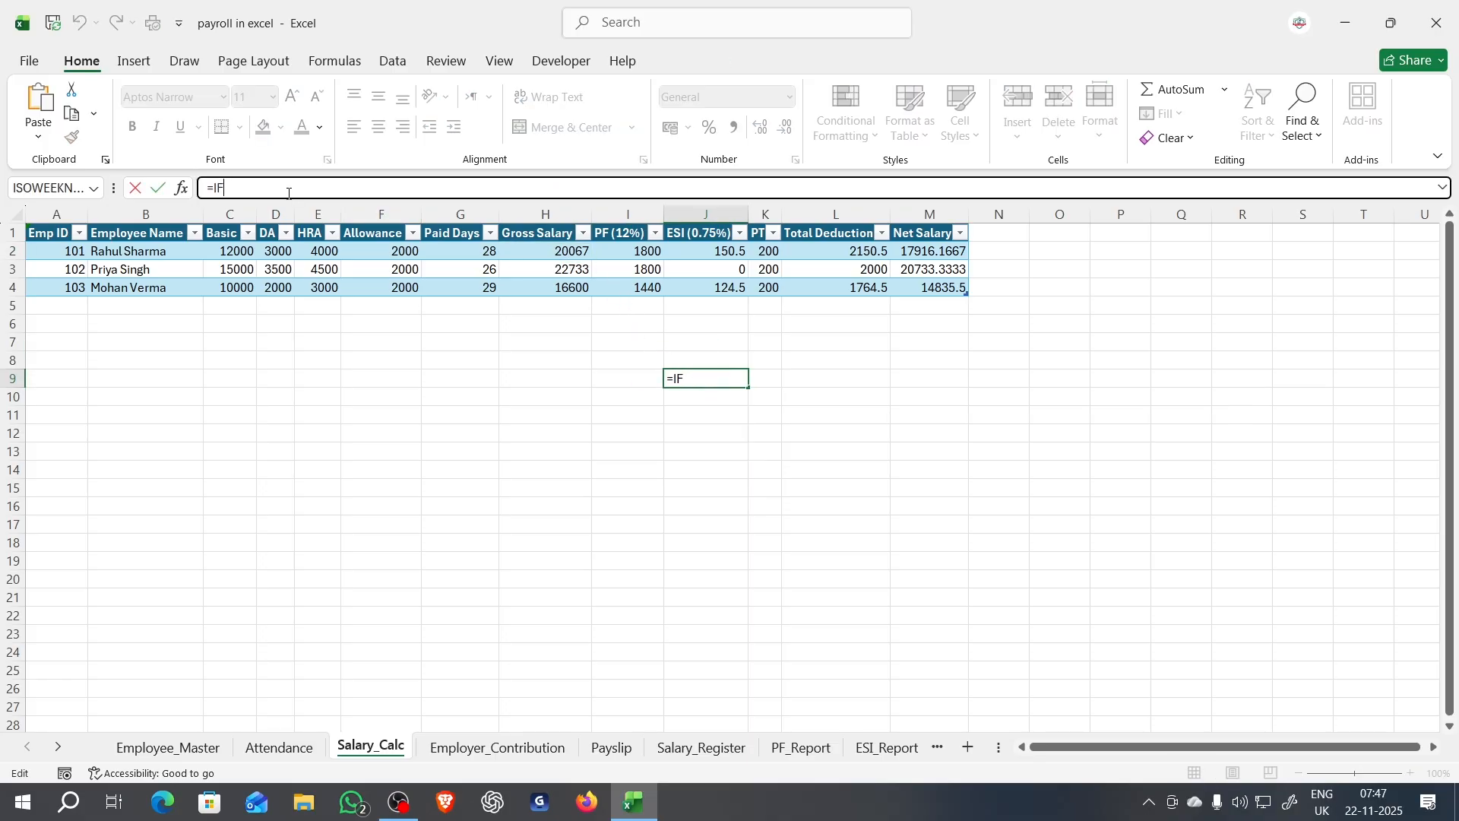
{"action": "type", "text": "("}
{"action": "left_click", "coordinate": [562, 256]}
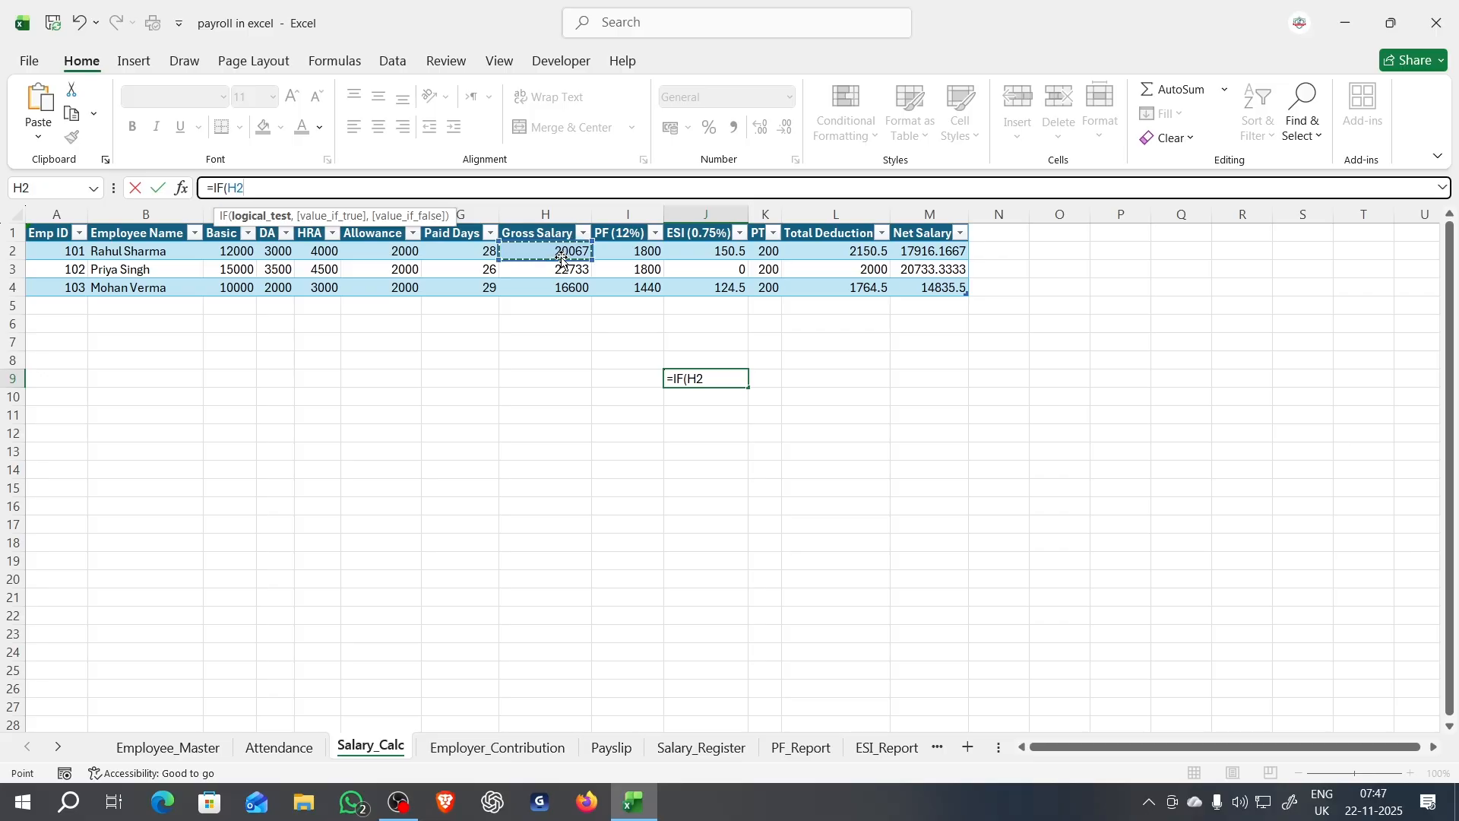
{"action": "type", "text": "<=21"}
{"action": "type", "text": "000"}
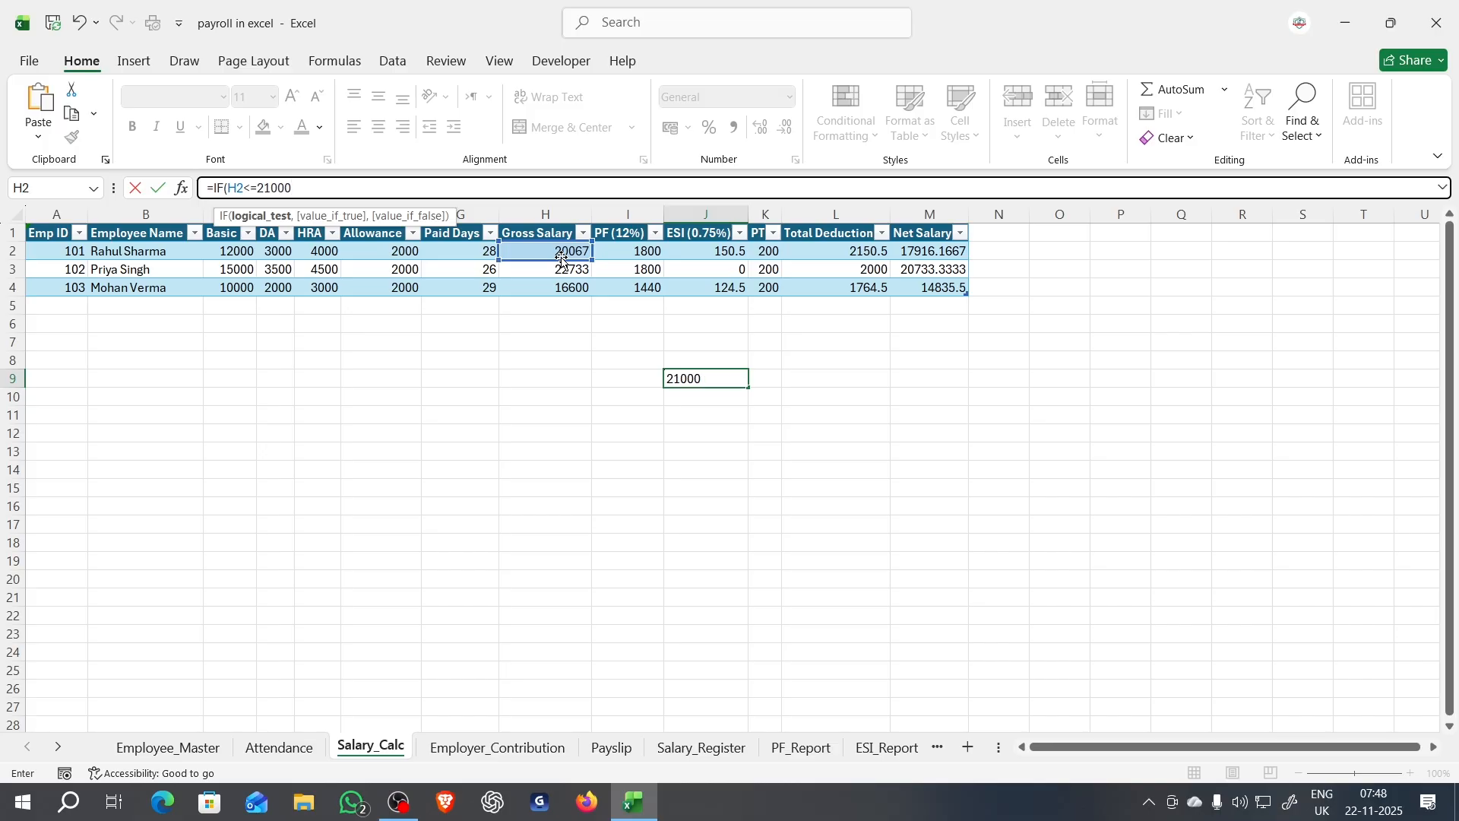
Step: Complete the J9 test formula with H2*0.0075 as the true value and 0 as the false value
{"action": "type", "text": ","}
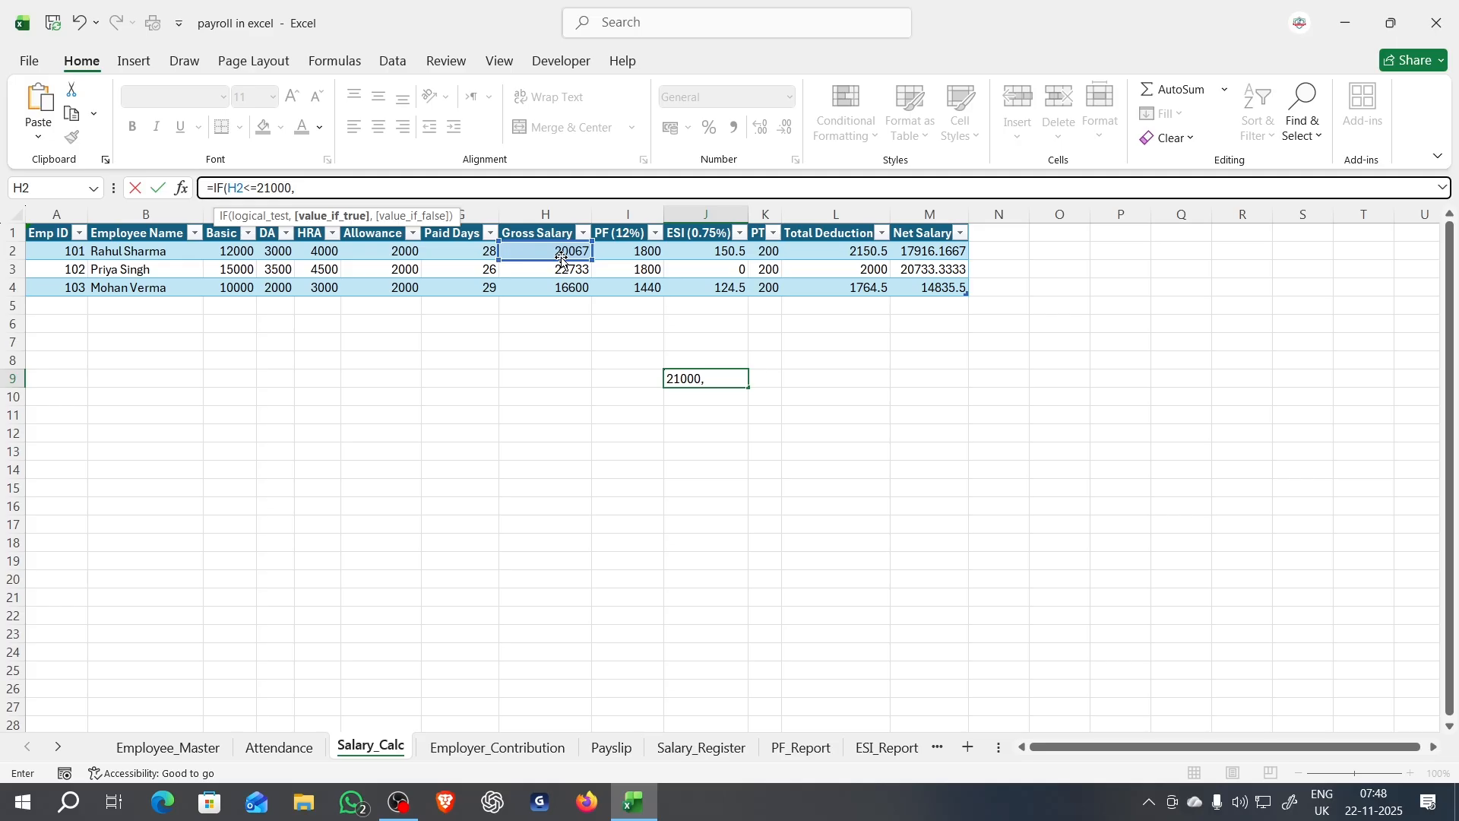
{"action": "left_click", "coordinate": [575, 255]}
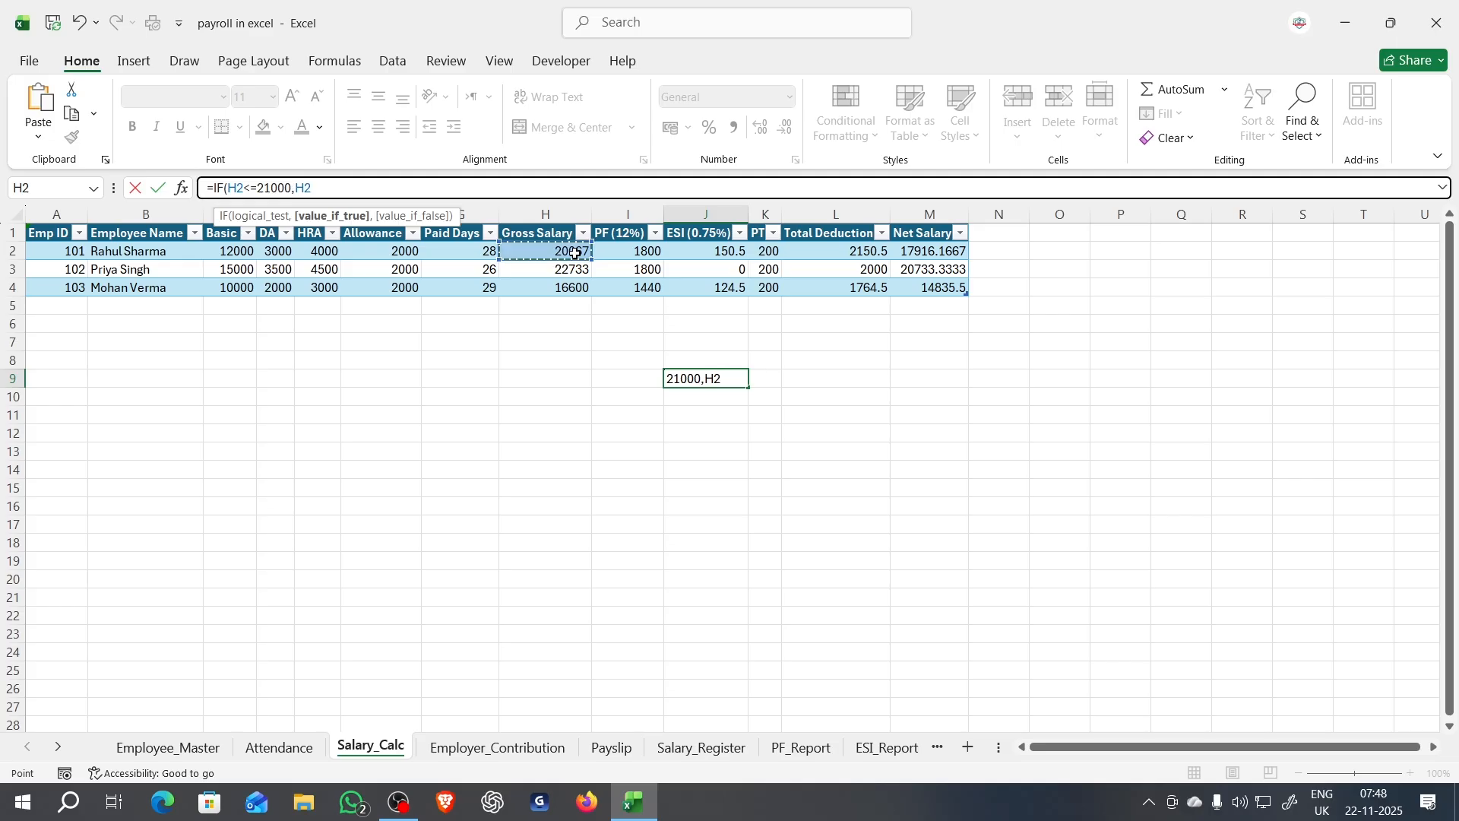
{"action": "type", "text": "*0.0075"}
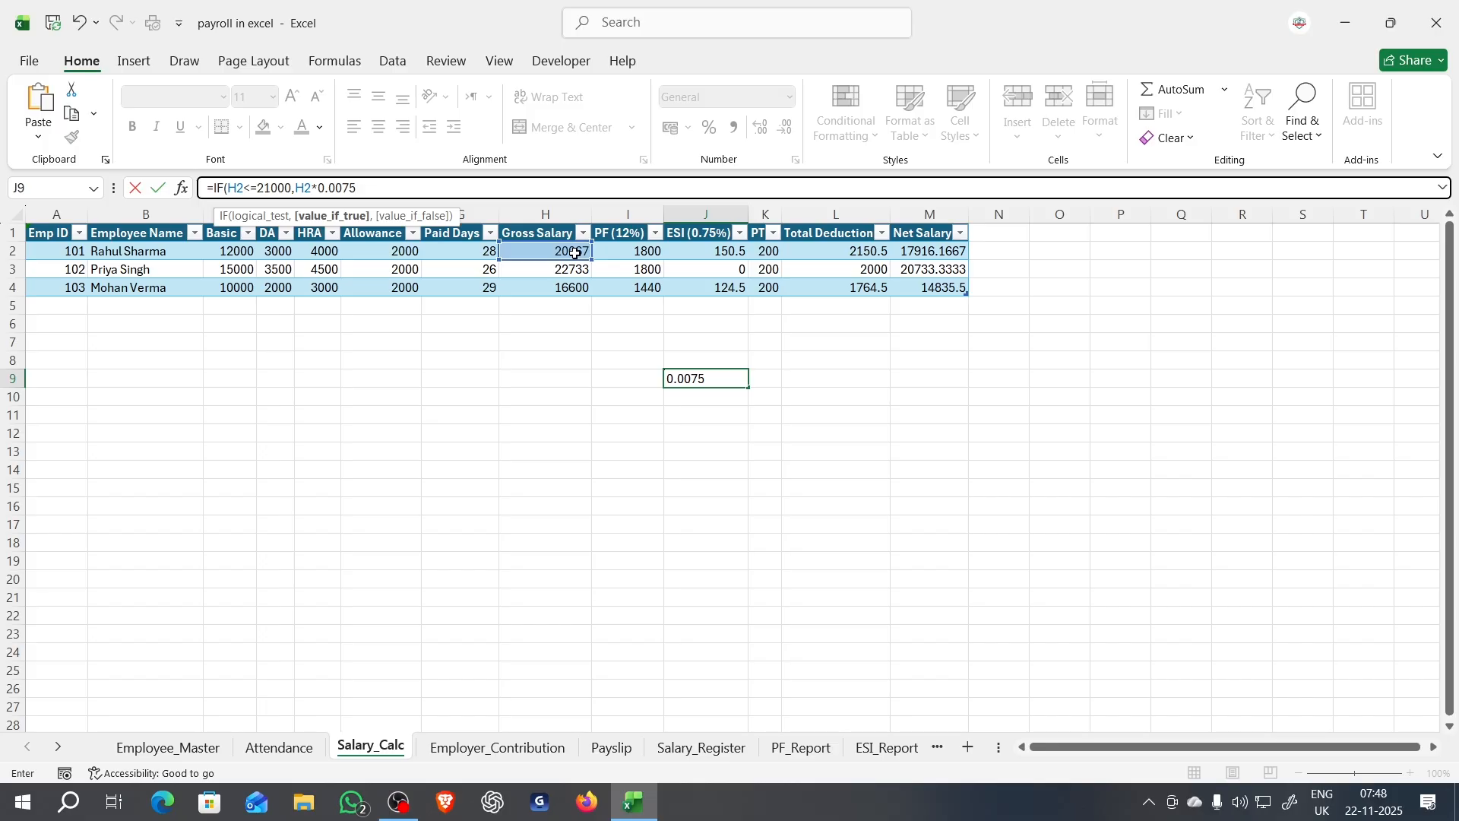
{"action": "type", "text": ","}
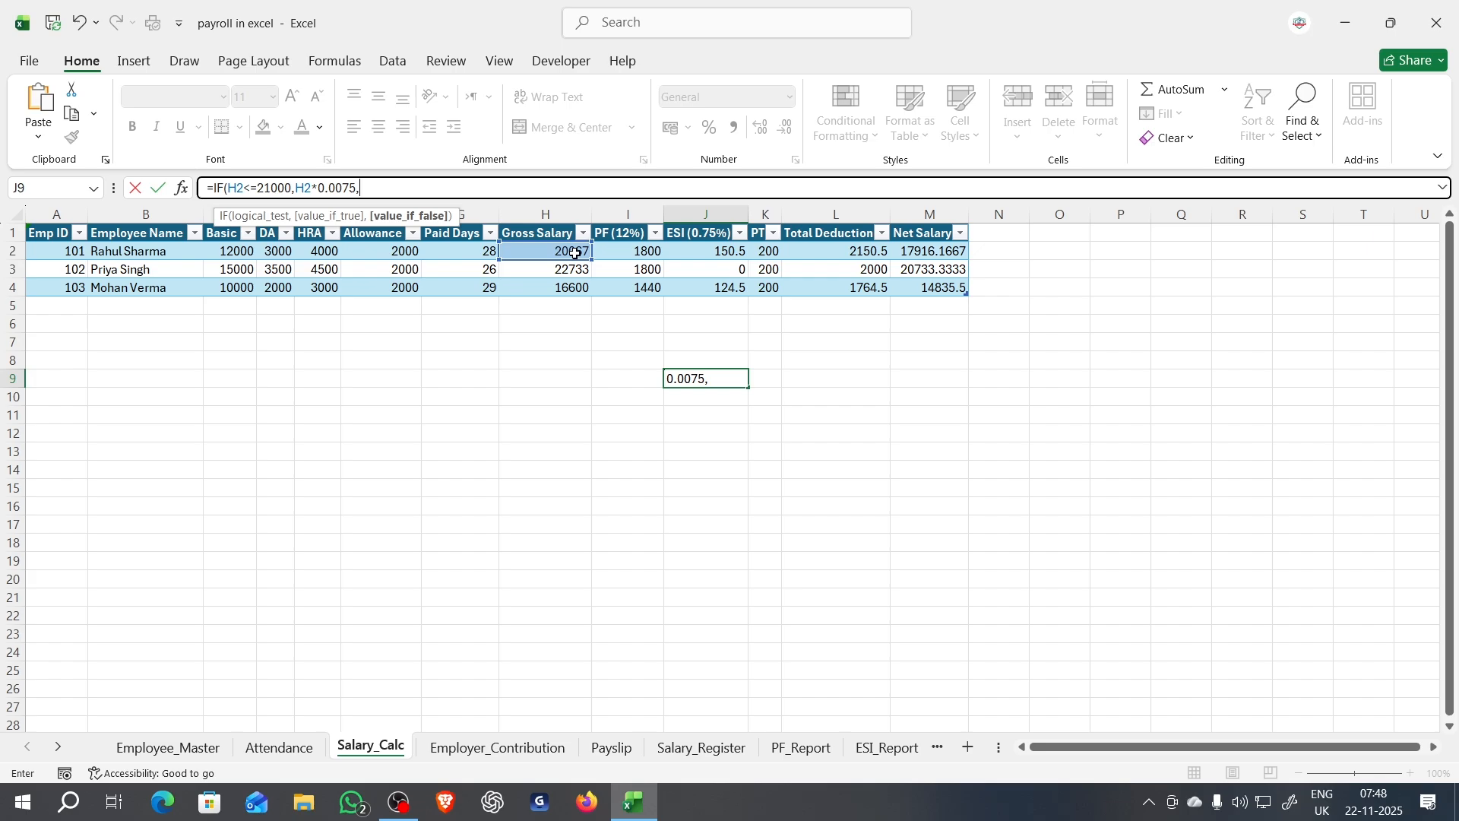
{"action": "type", "text": "0"}
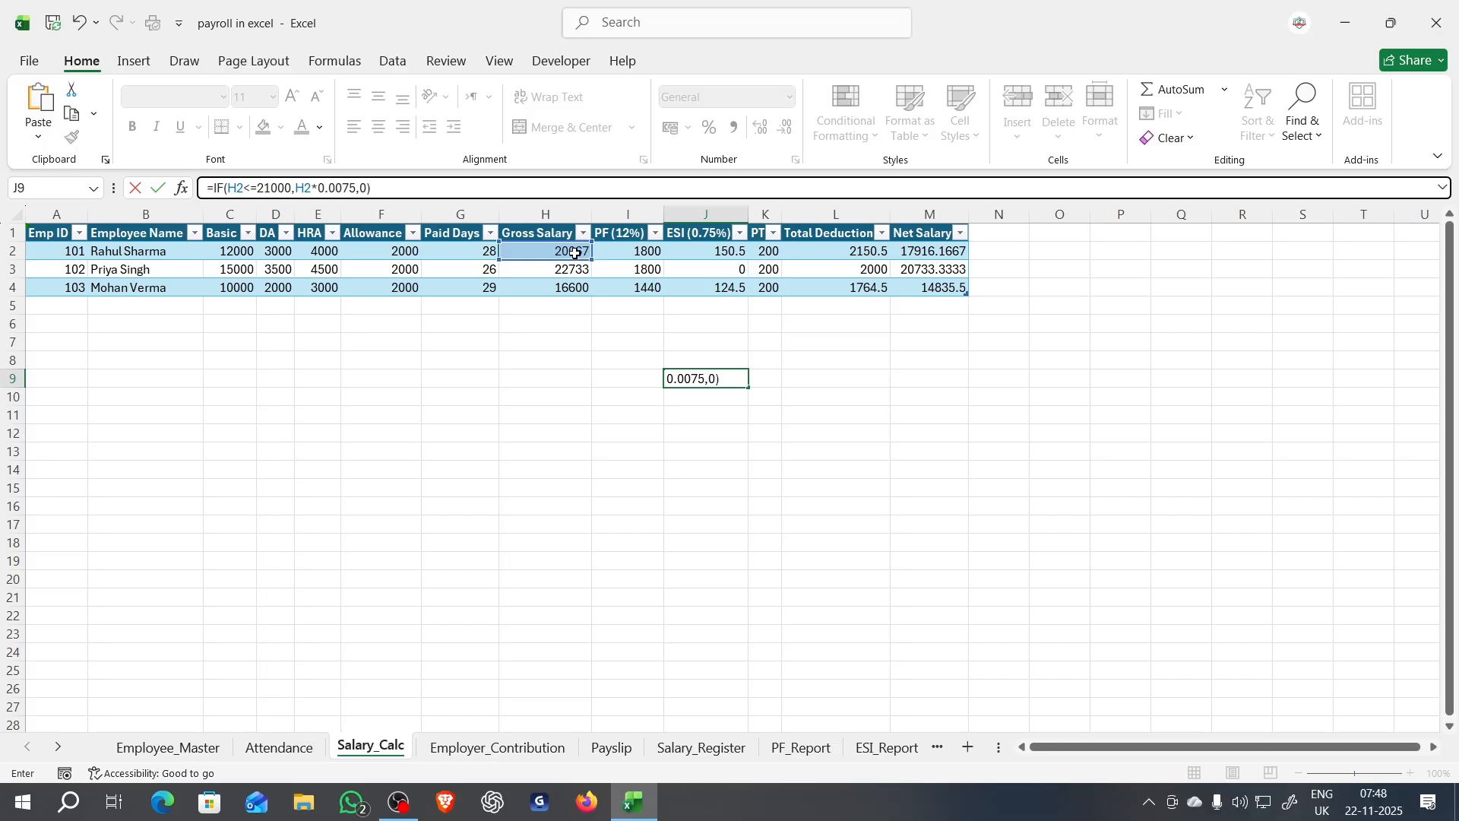
{"action": "key", "text": "Return"}
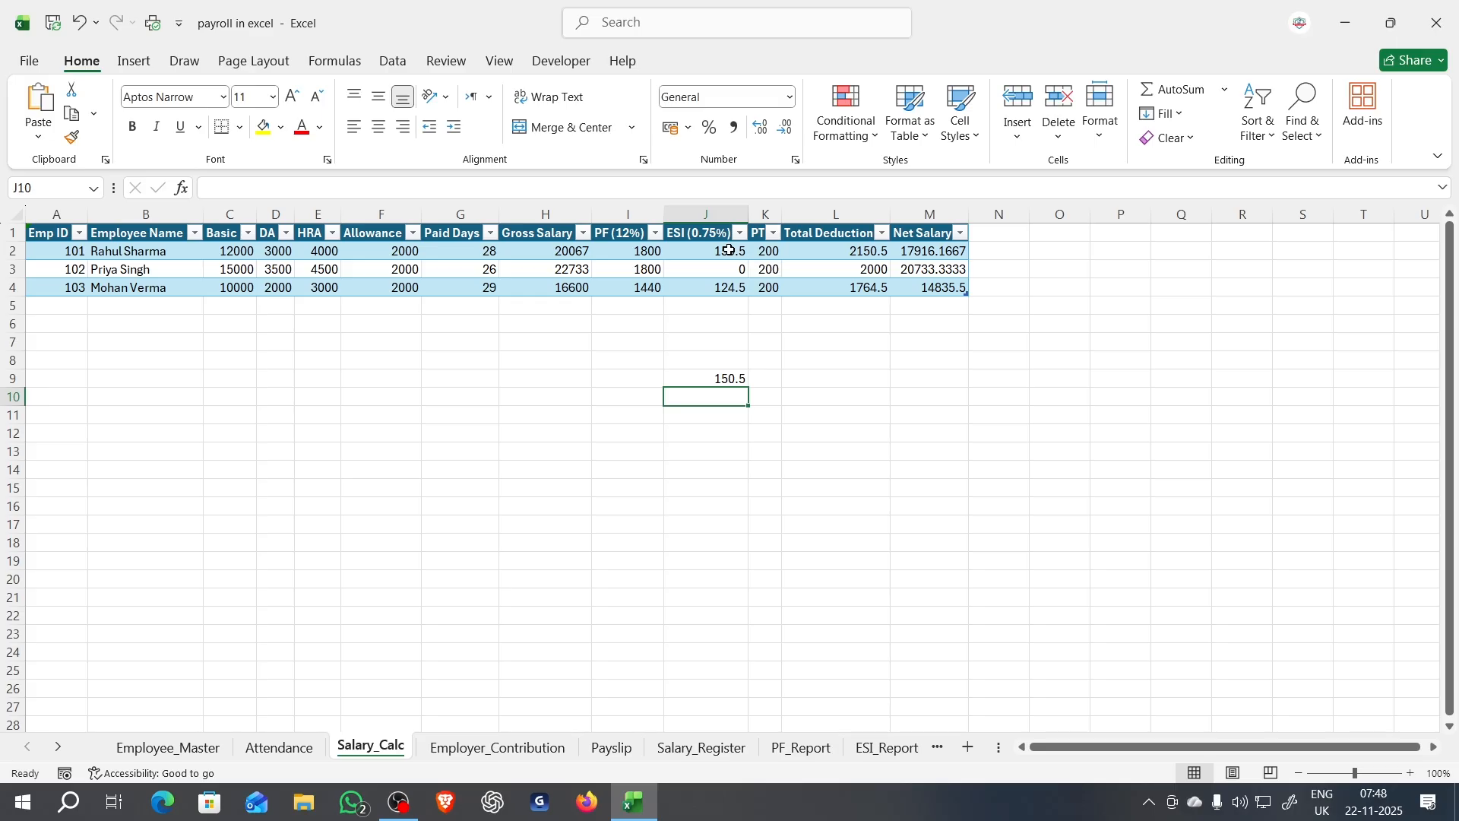
Step: Clear the ESI test formula from J9 and display the PT formula in K2
{"action": "left_click", "coordinate": [725, 378]}
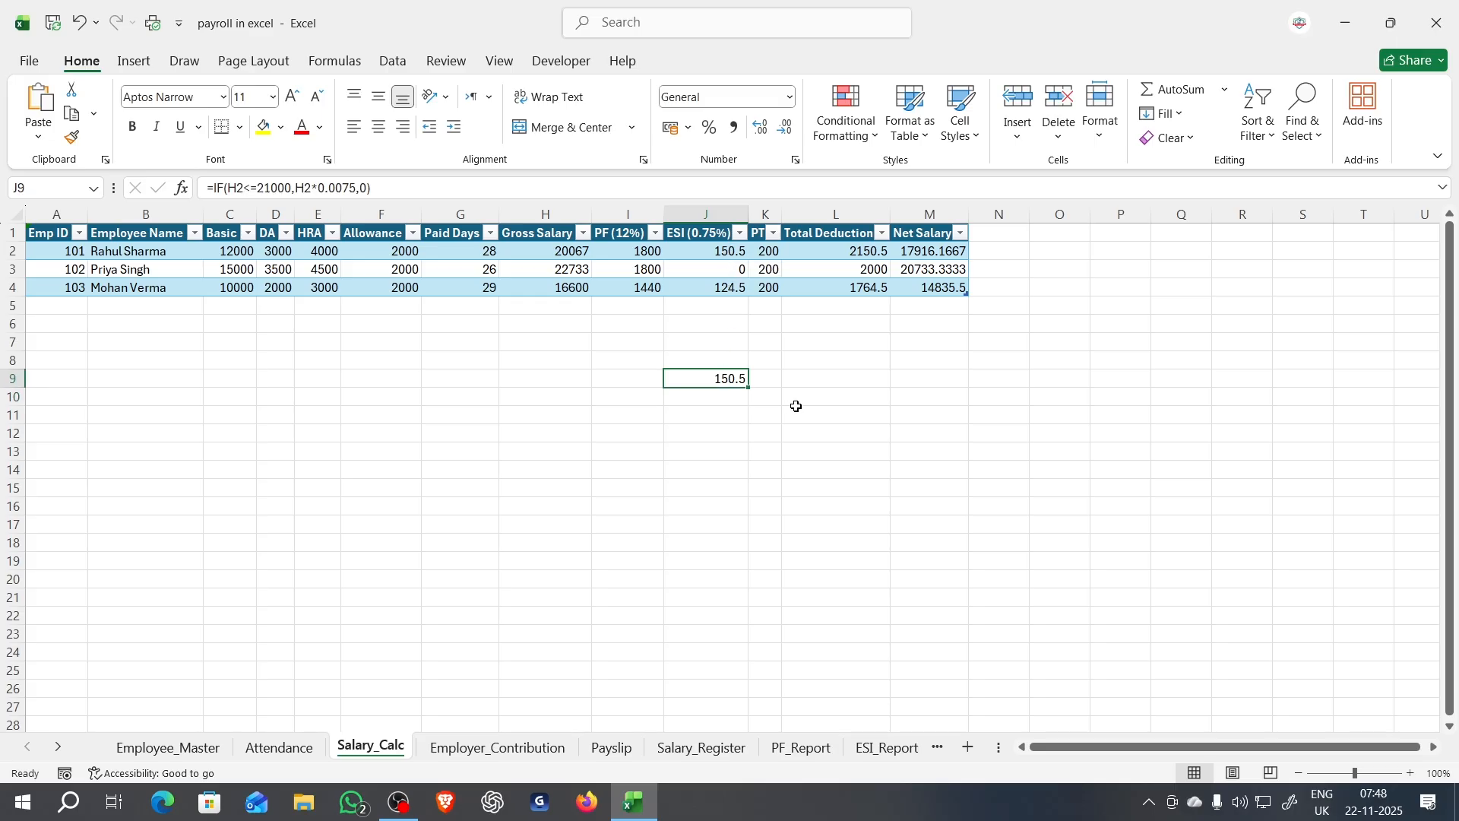
{"action": "key", "text": "Delete"}
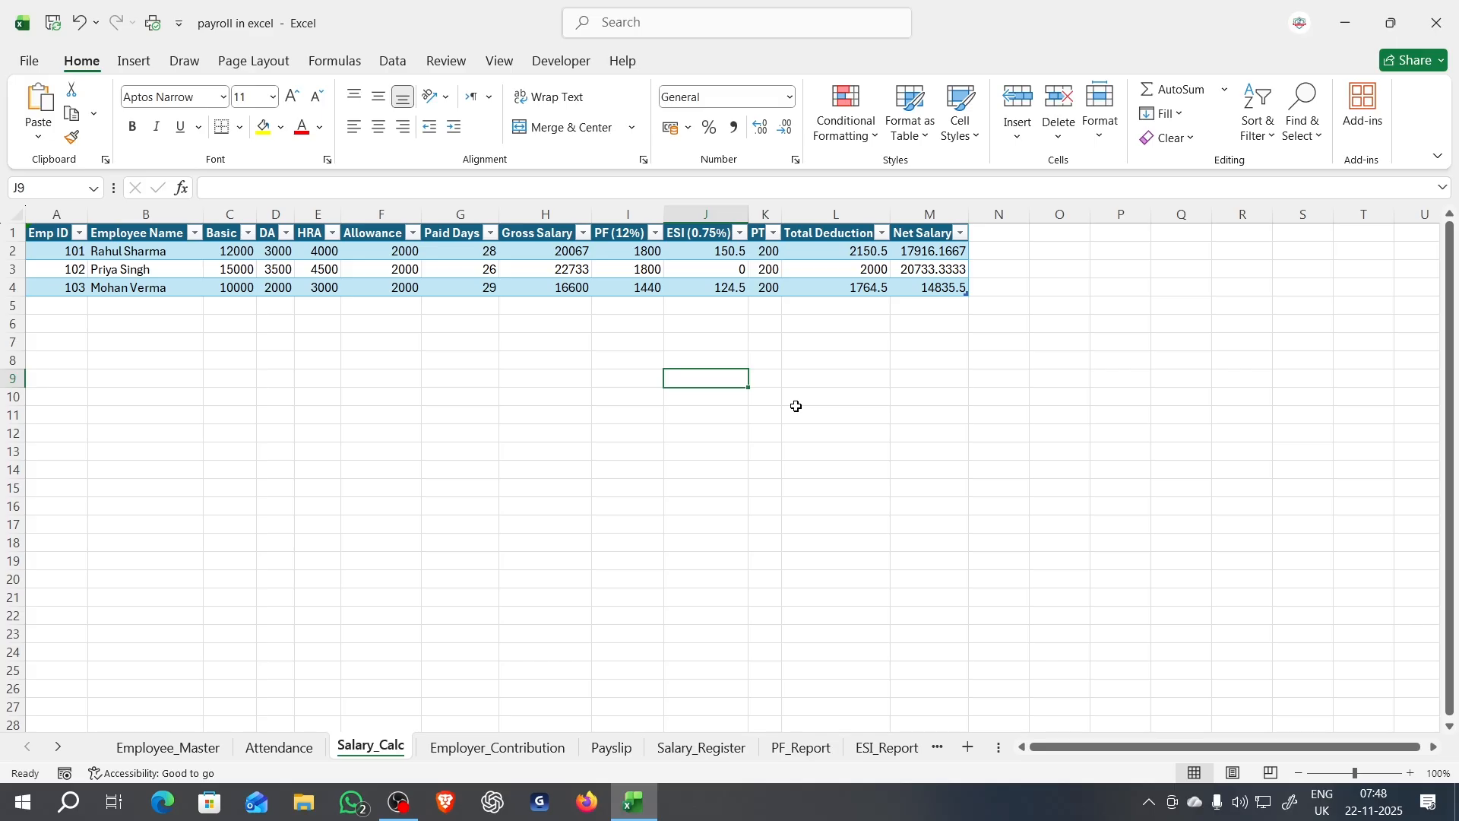
{"action": "left_click", "coordinate": [767, 253]}
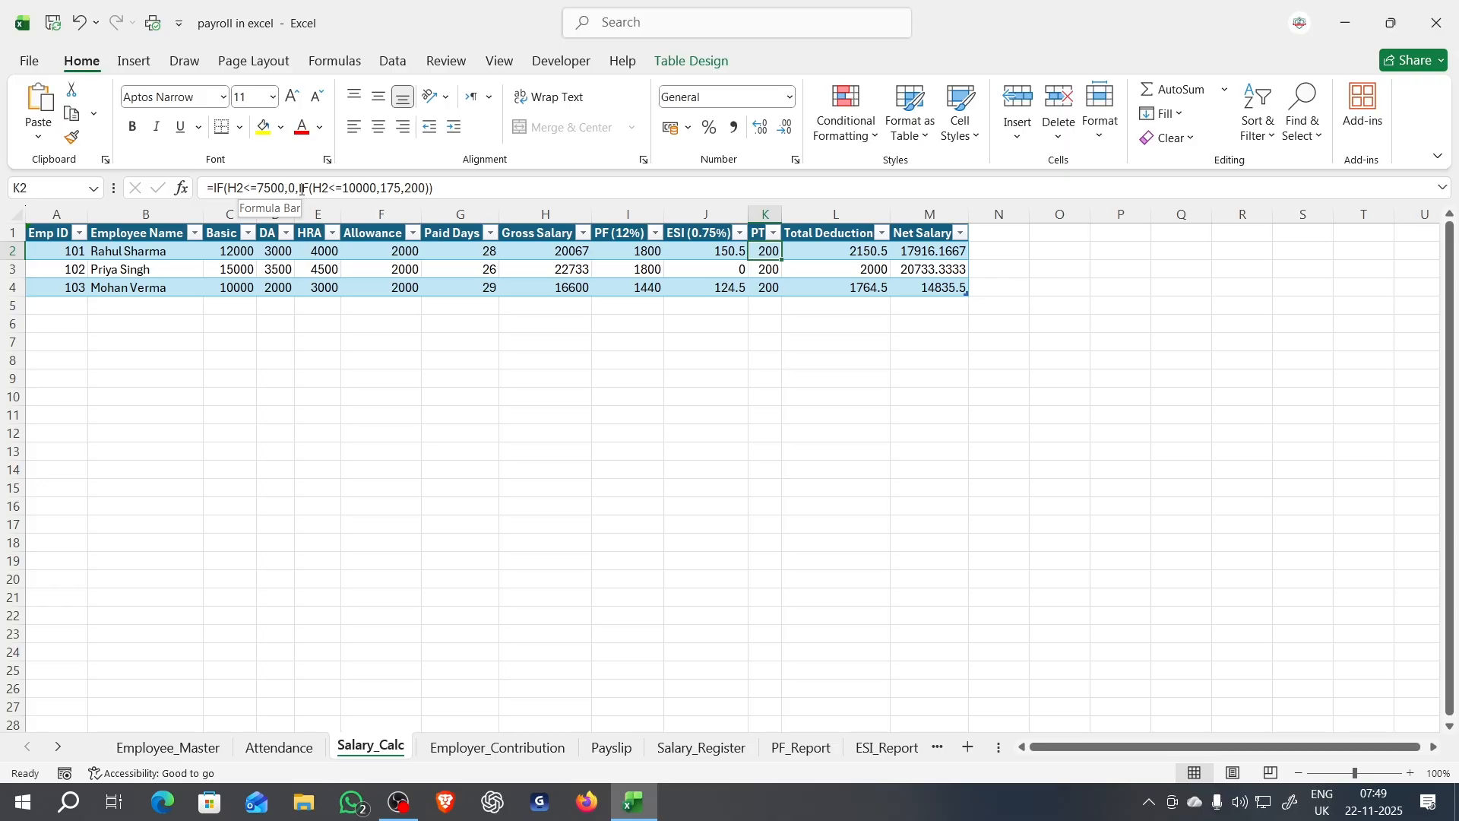
Step: Walk through the conditions and results of the nested IF formula for PT in K2, keeping the formula as it is
{"action": "left_click", "coordinate": [290, 188]}
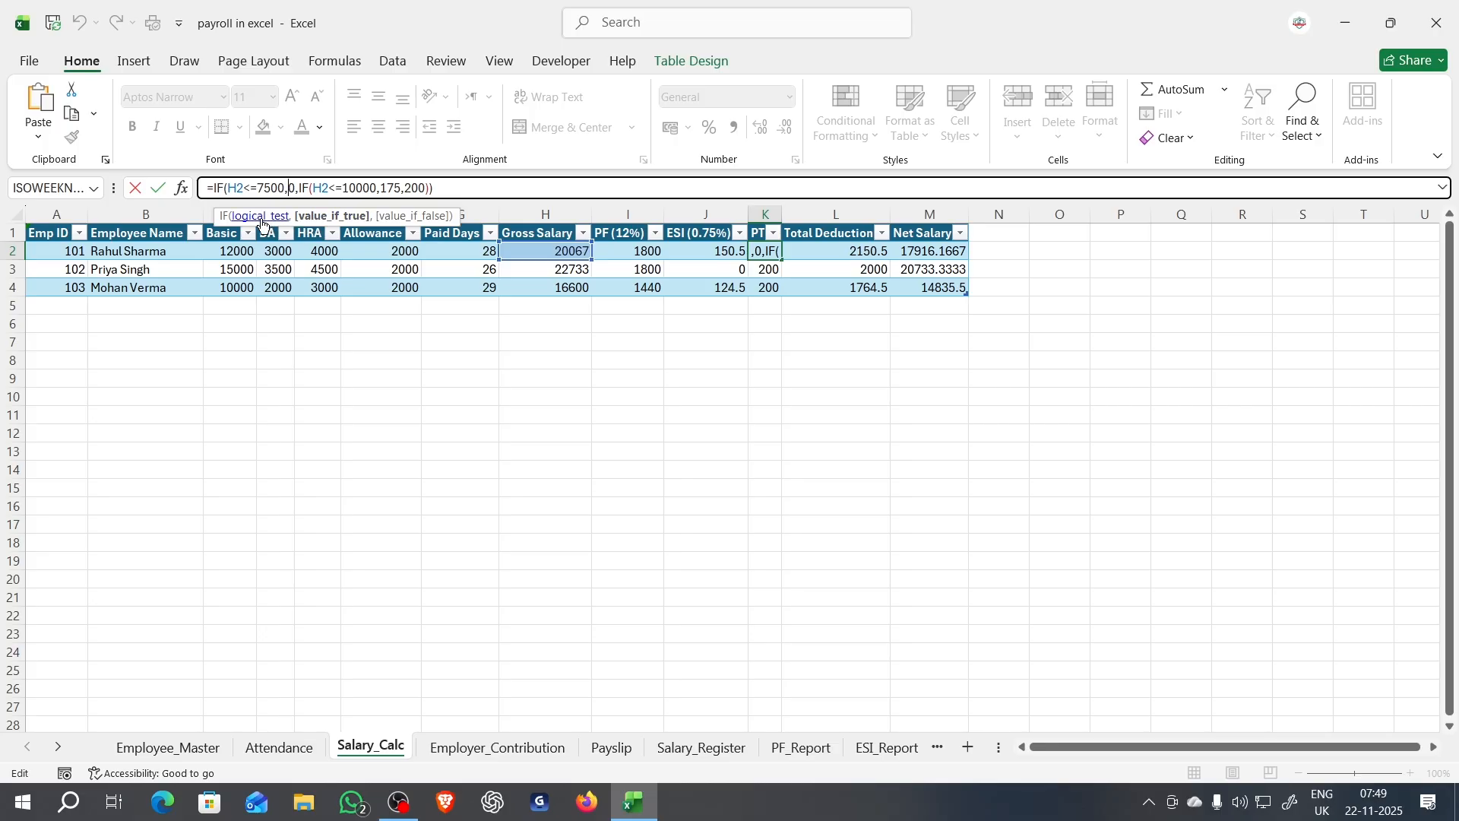
{"action": "left_click", "coordinate": [304, 195]}
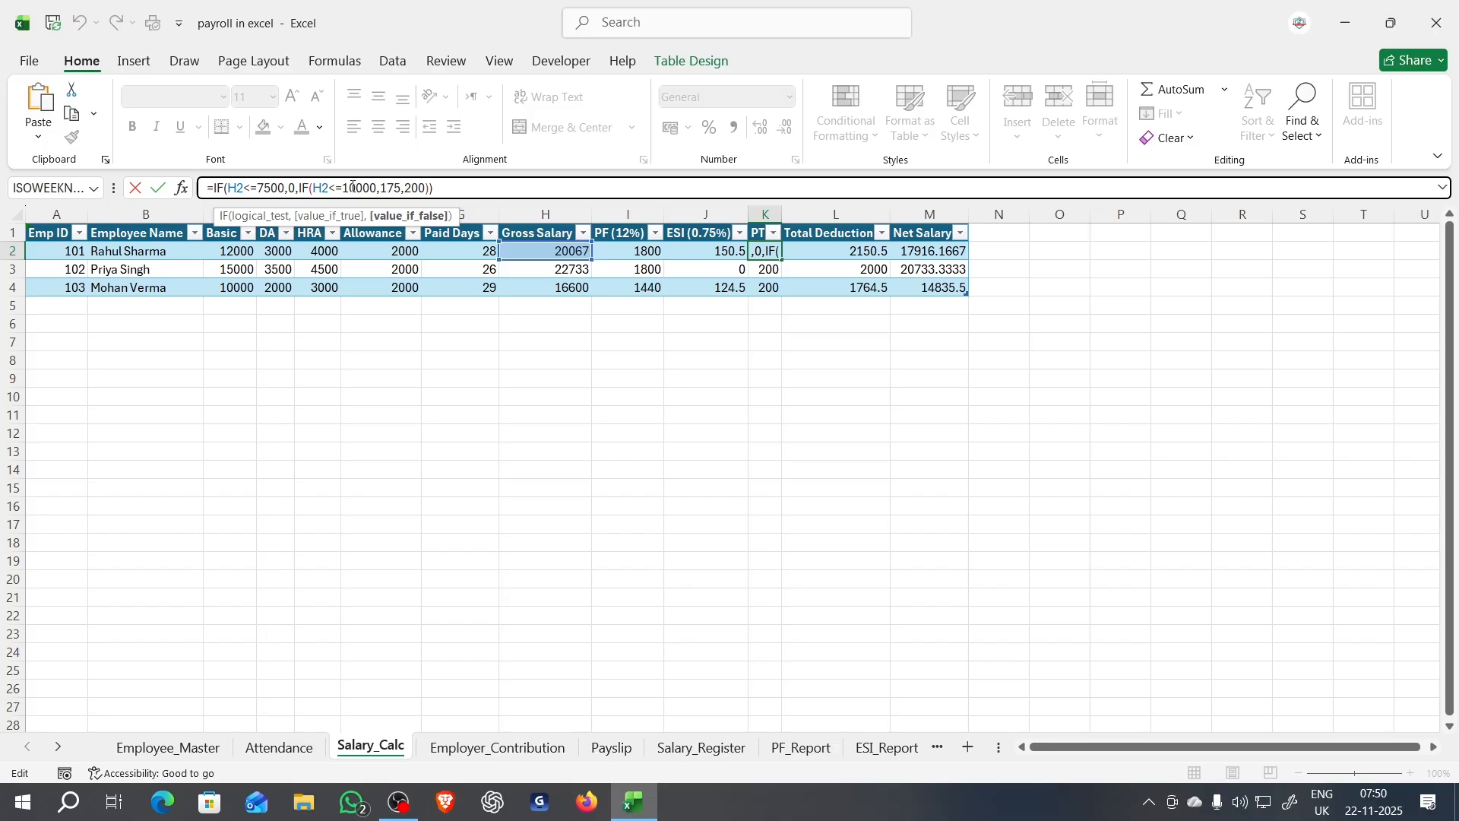
{"action": "left_click", "coordinate": [352, 186]}
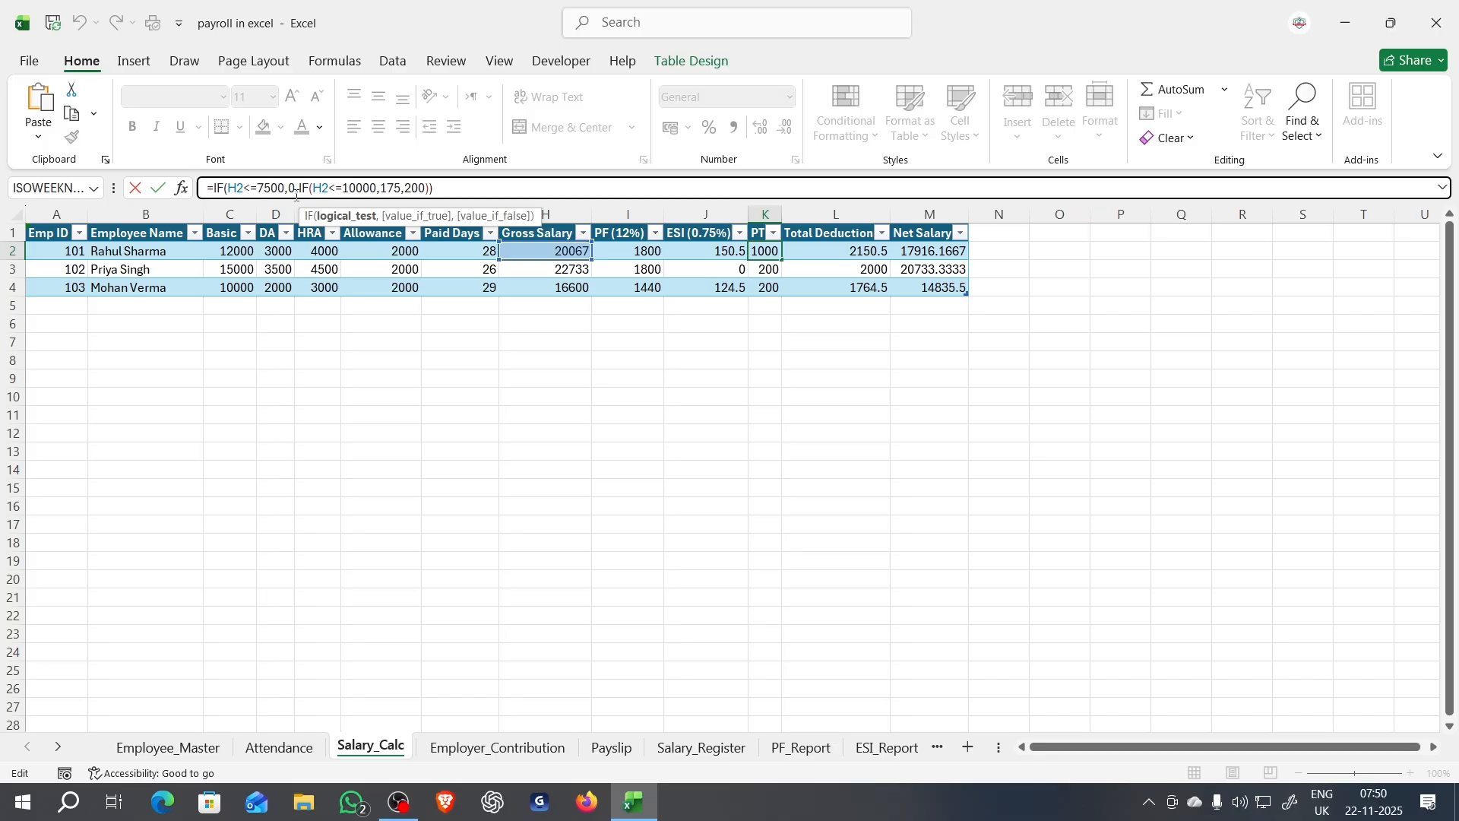
{"action": "left_click", "coordinate": [378, 188]}
{"action": "type", "text": ","}
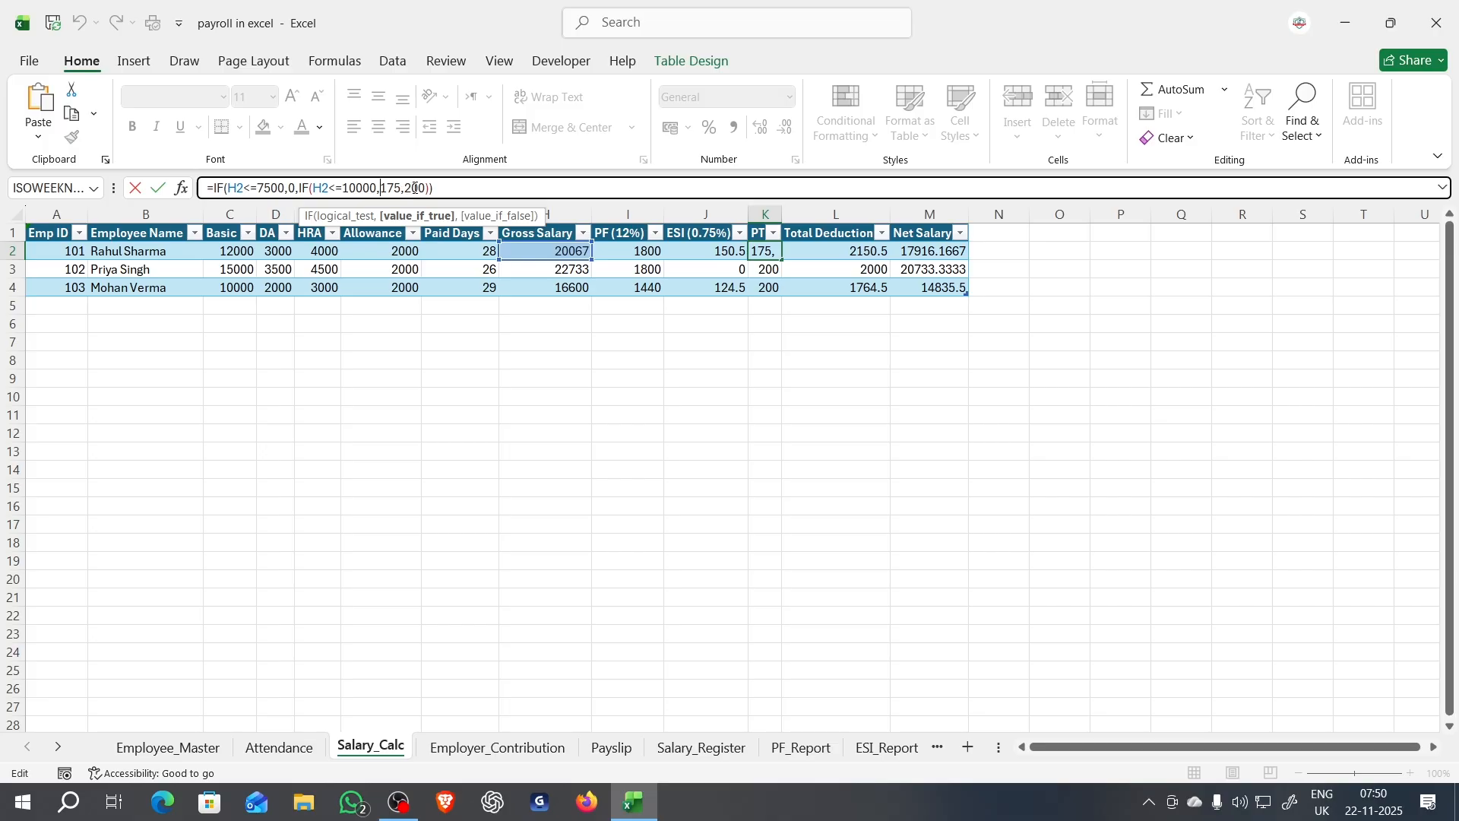
{"action": "key", "text": "End"}
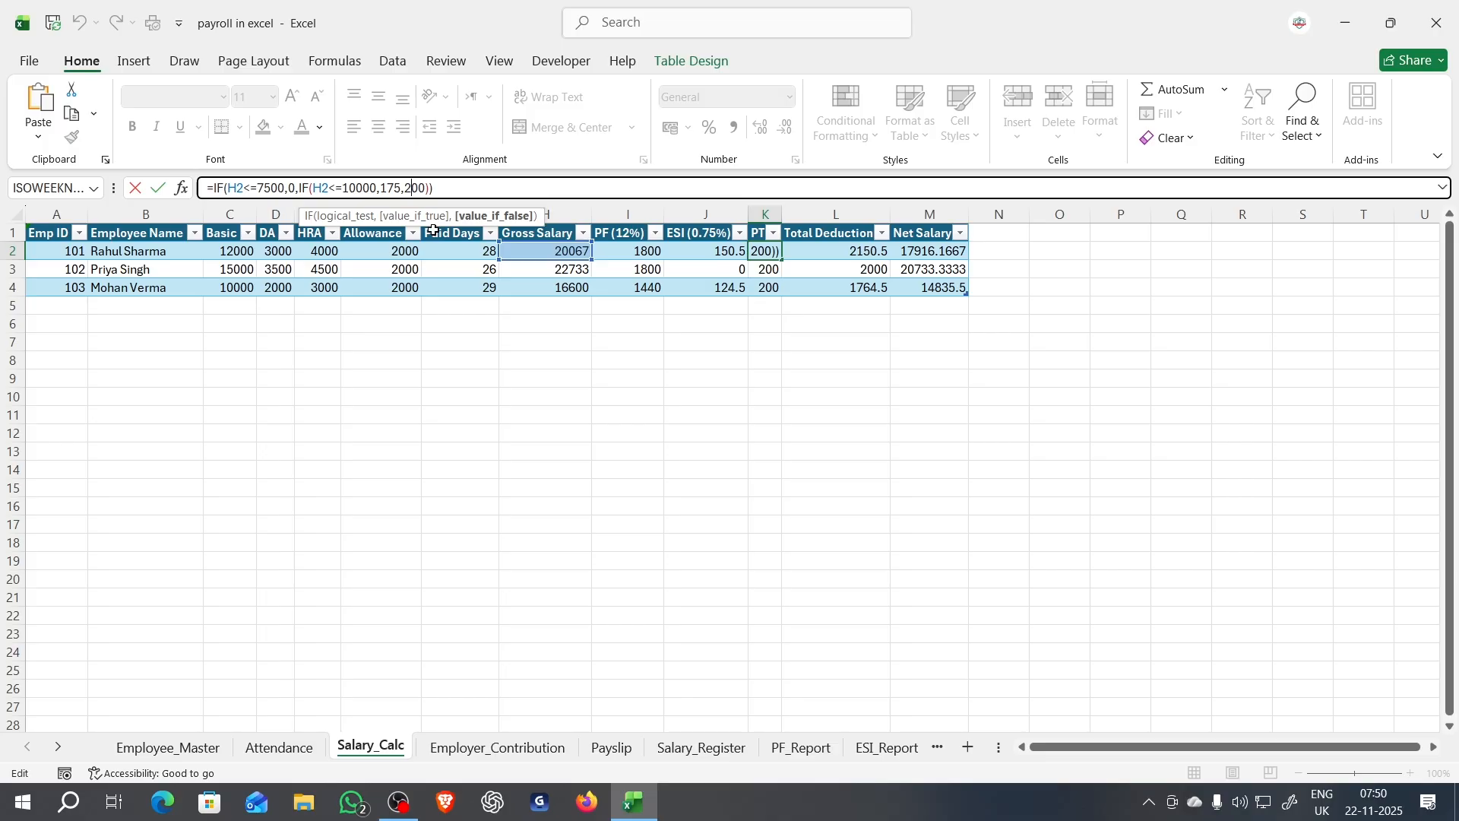
{"action": "key", "text": "Return"}
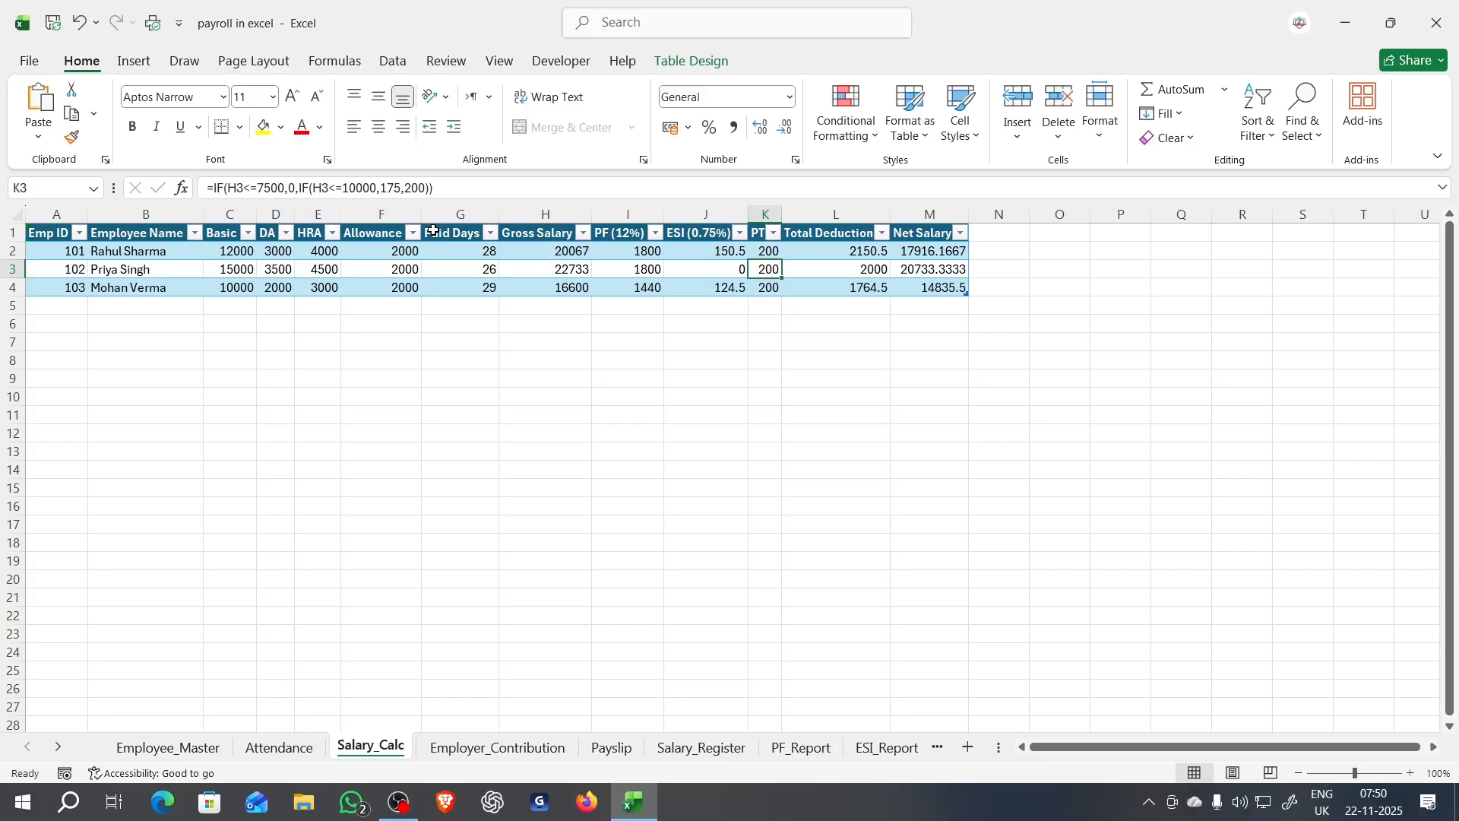
Step: Inspect the first employee's Total Deduction and Net Salary formulas in L2 and M2
{"action": "left_click", "coordinate": [822, 263]}
{"action": "left_click", "coordinate": [829, 250]}
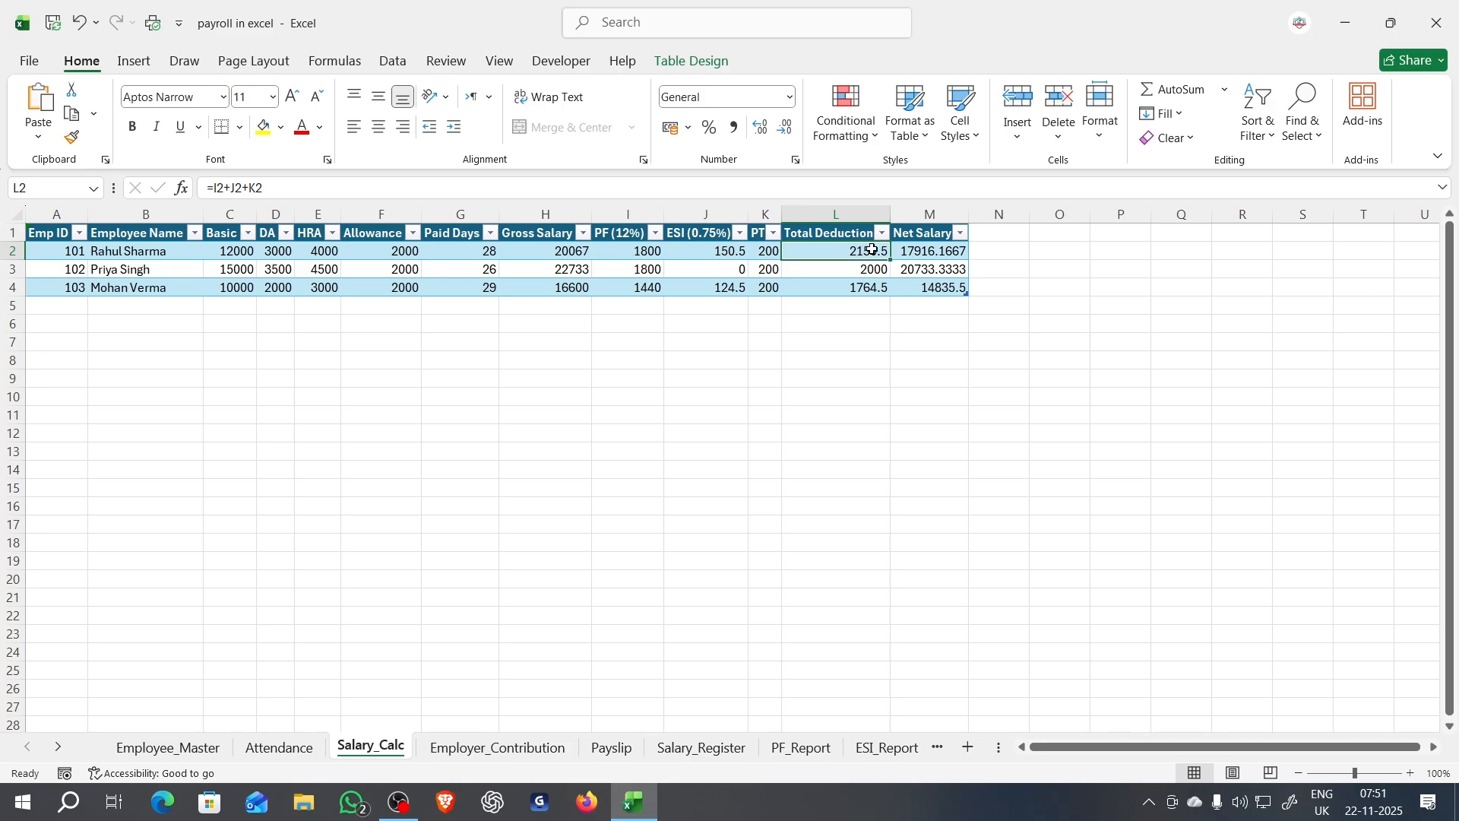
{"action": "left_click", "coordinate": [933, 253]}
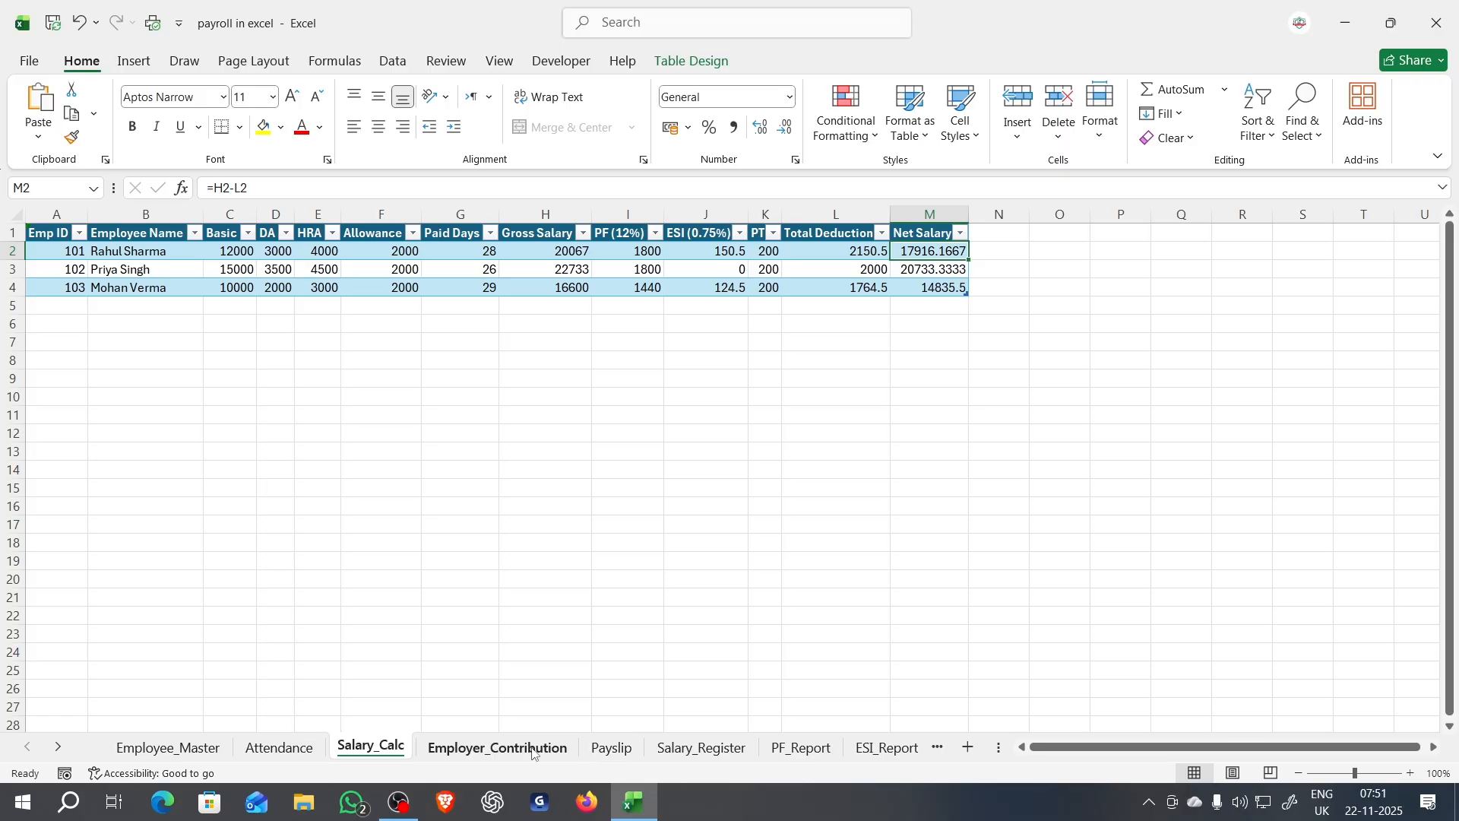
Step: Open the Salary_Register sheet and review the HRA, Allowance and Gross Salary cells of the listed employees
{"action": "left_click", "coordinate": [678, 755]}
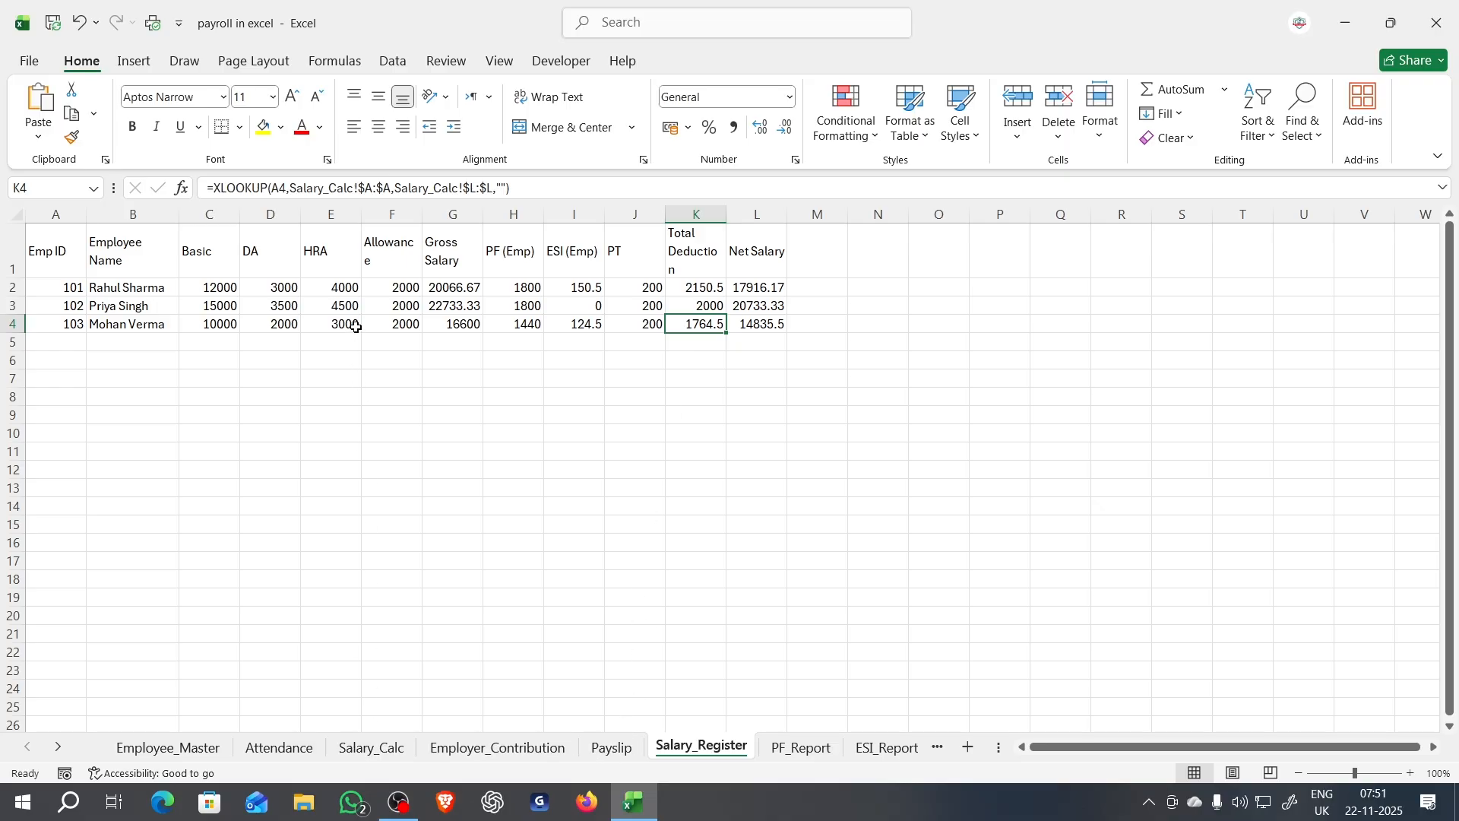
{"action": "left_click", "coordinate": [335, 301]}
{"action": "left_click", "coordinate": [336, 320]}
{"action": "left_click", "coordinate": [337, 336]}
{"action": "left_click", "coordinate": [395, 252]}
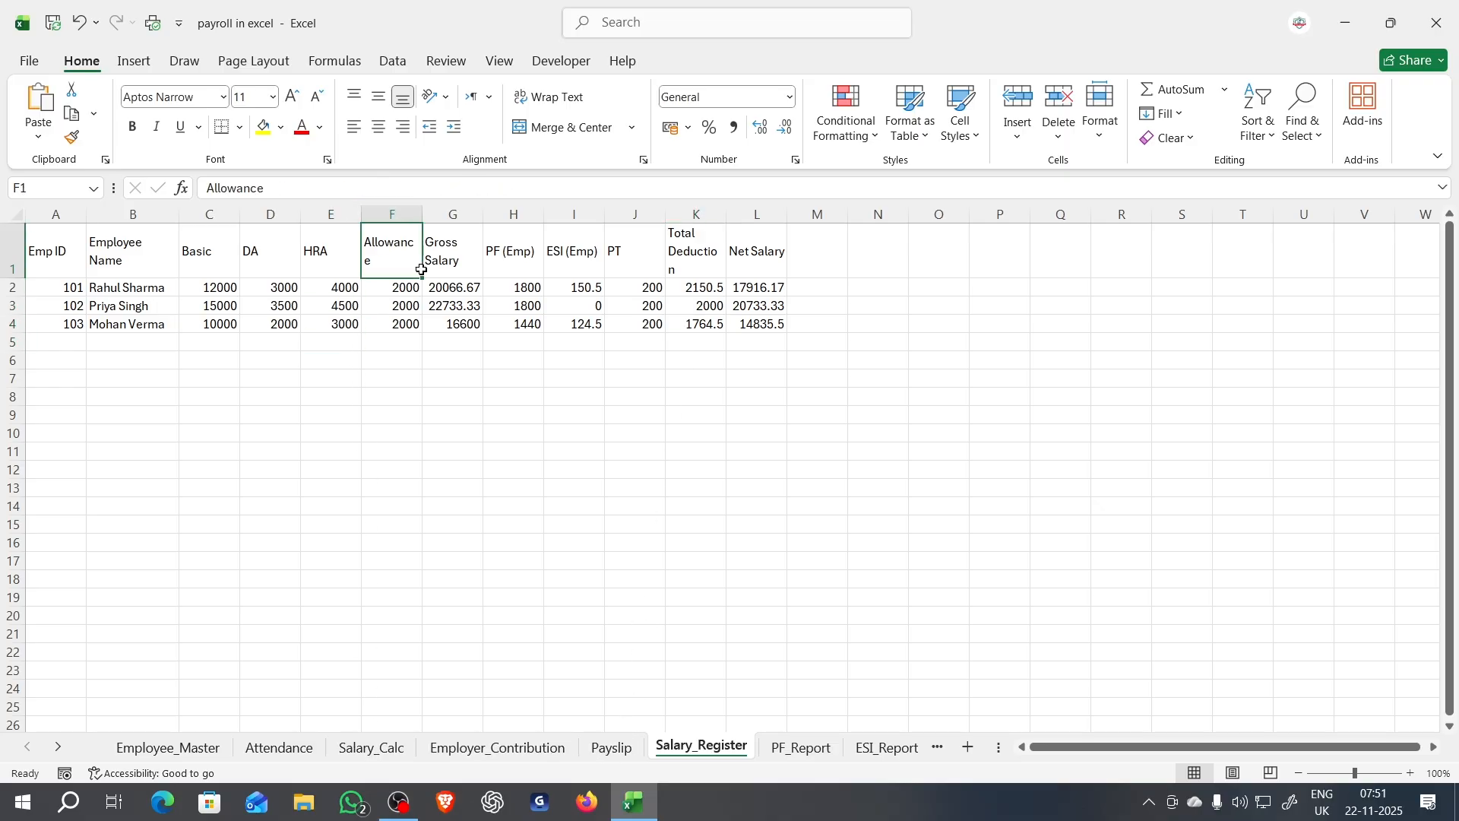
{"action": "left_click", "coordinate": [403, 289]}
{"action": "left_click", "coordinate": [404, 305]}
{"action": "left_click", "coordinate": [405, 339]}
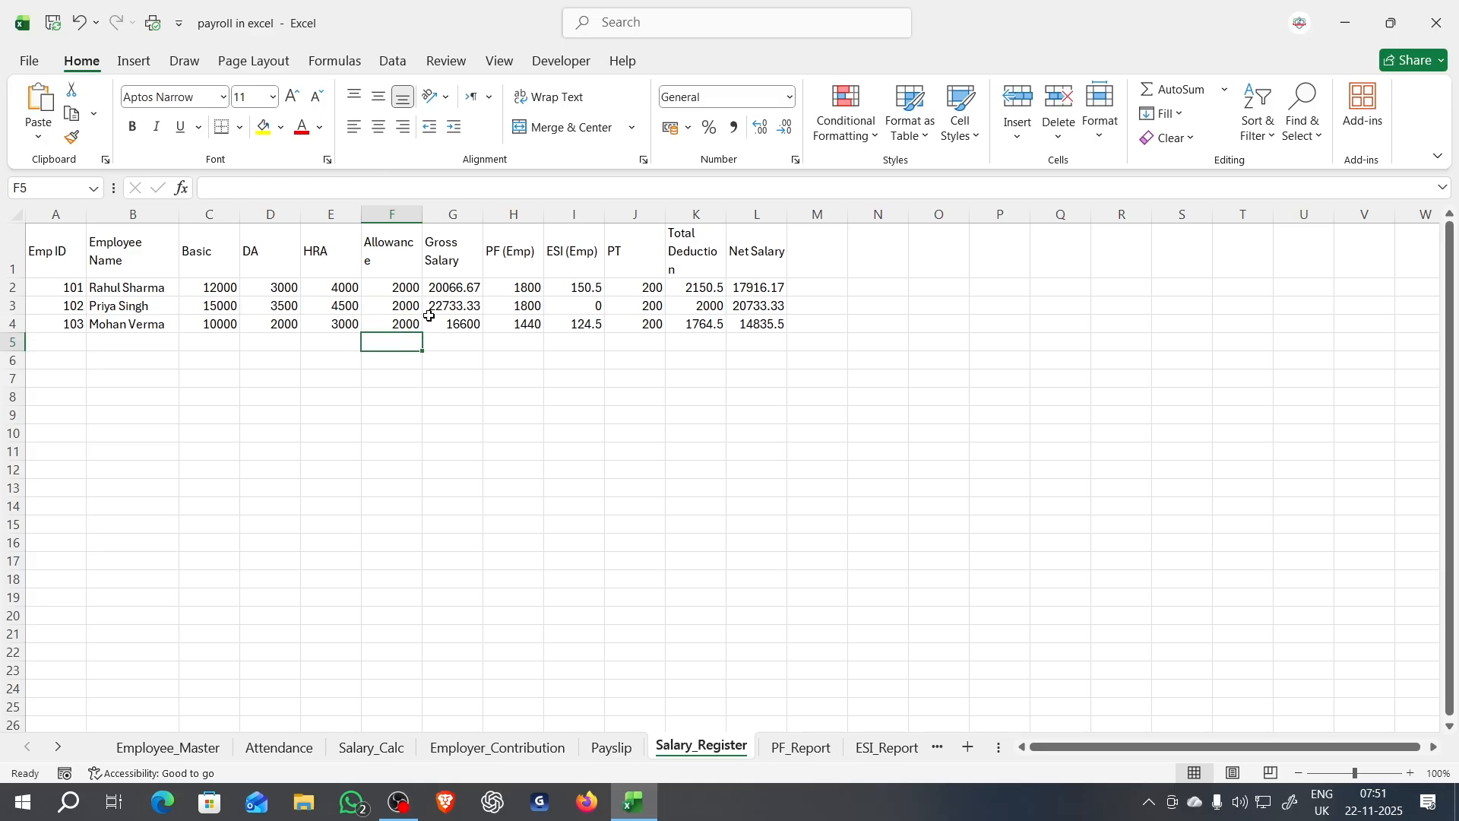
{"action": "left_click", "coordinate": [444, 304]}
{"action": "left_click", "coordinate": [454, 289]}
{"action": "left_click", "coordinate": [468, 321]}
Step: Review the lookup formulas for PF, ESI, PT, Total Deduction and Net Salary in the salary register
{"action": "left_click", "coordinate": [516, 290]}
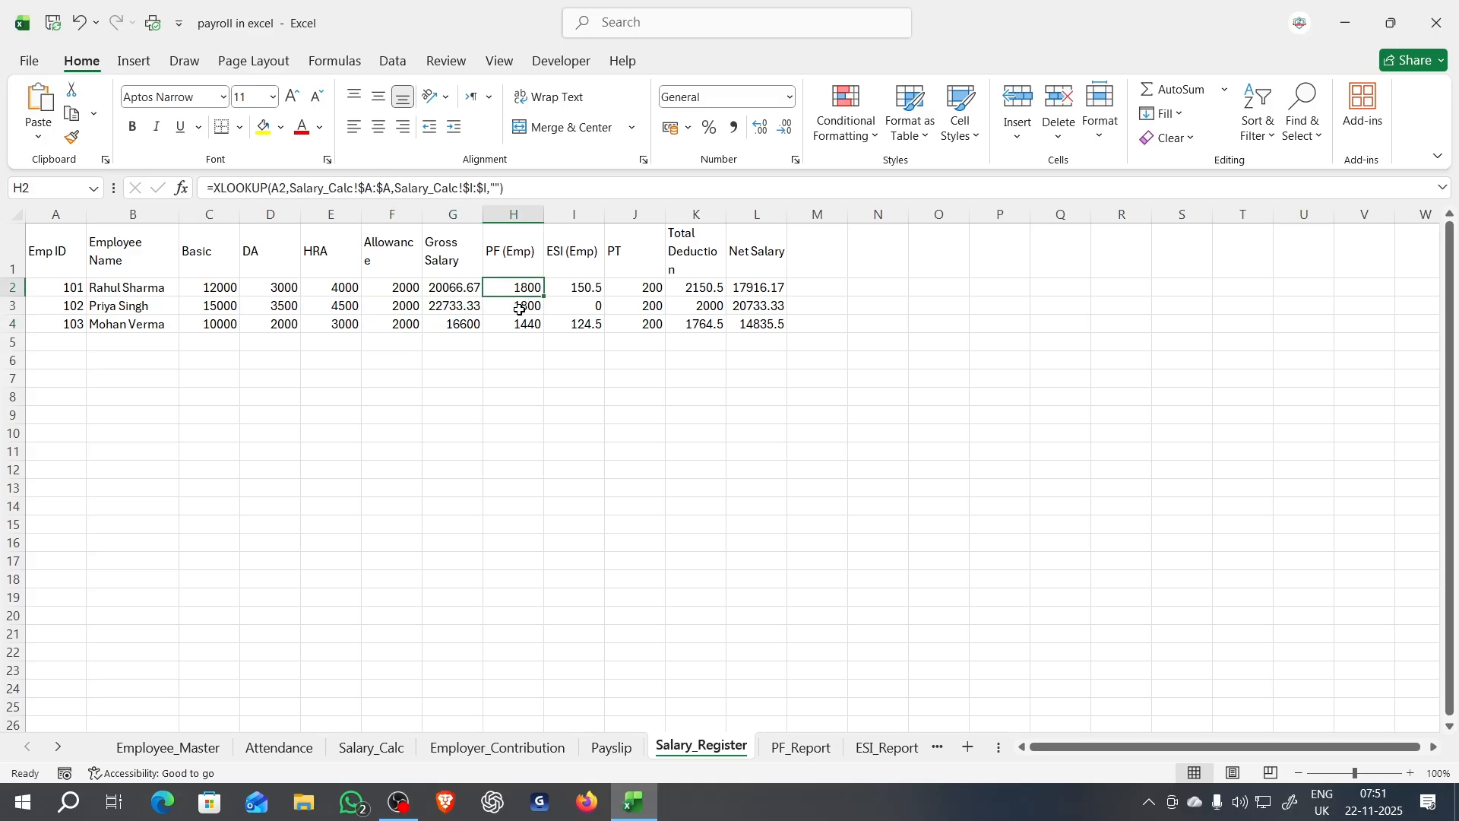
{"action": "left_click", "coordinate": [522, 308]}
{"action": "left_click", "coordinate": [573, 289]}
{"action": "left_click", "coordinate": [580, 323]}
{"action": "left_click", "coordinate": [655, 291]}
{"action": "left_click", "coordinate": [707, 324]}
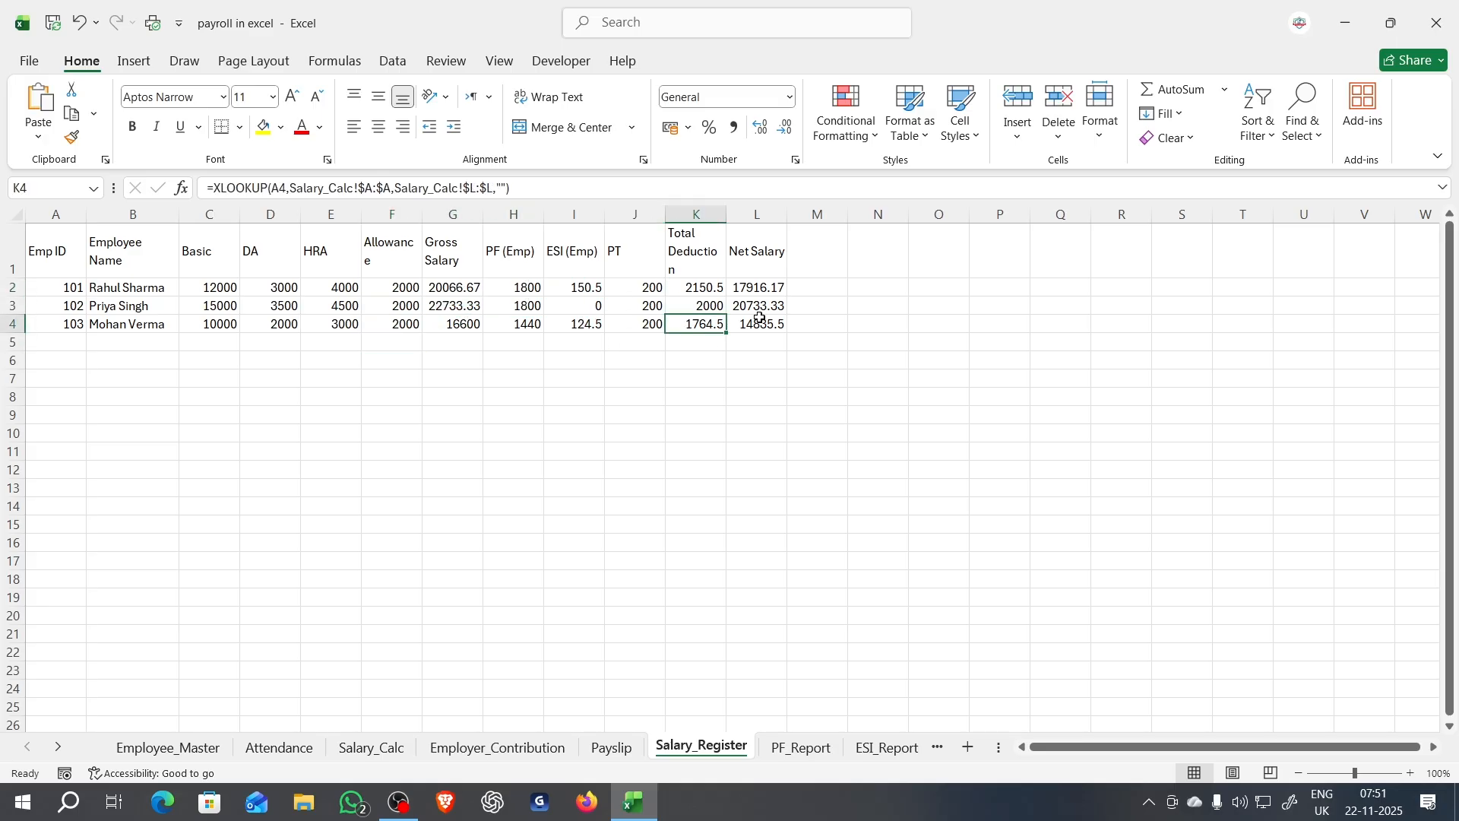
{"action": "left_click", "coordinate": [760, 306]}
{"action": "left_click", "coordinate": [756, 289]}
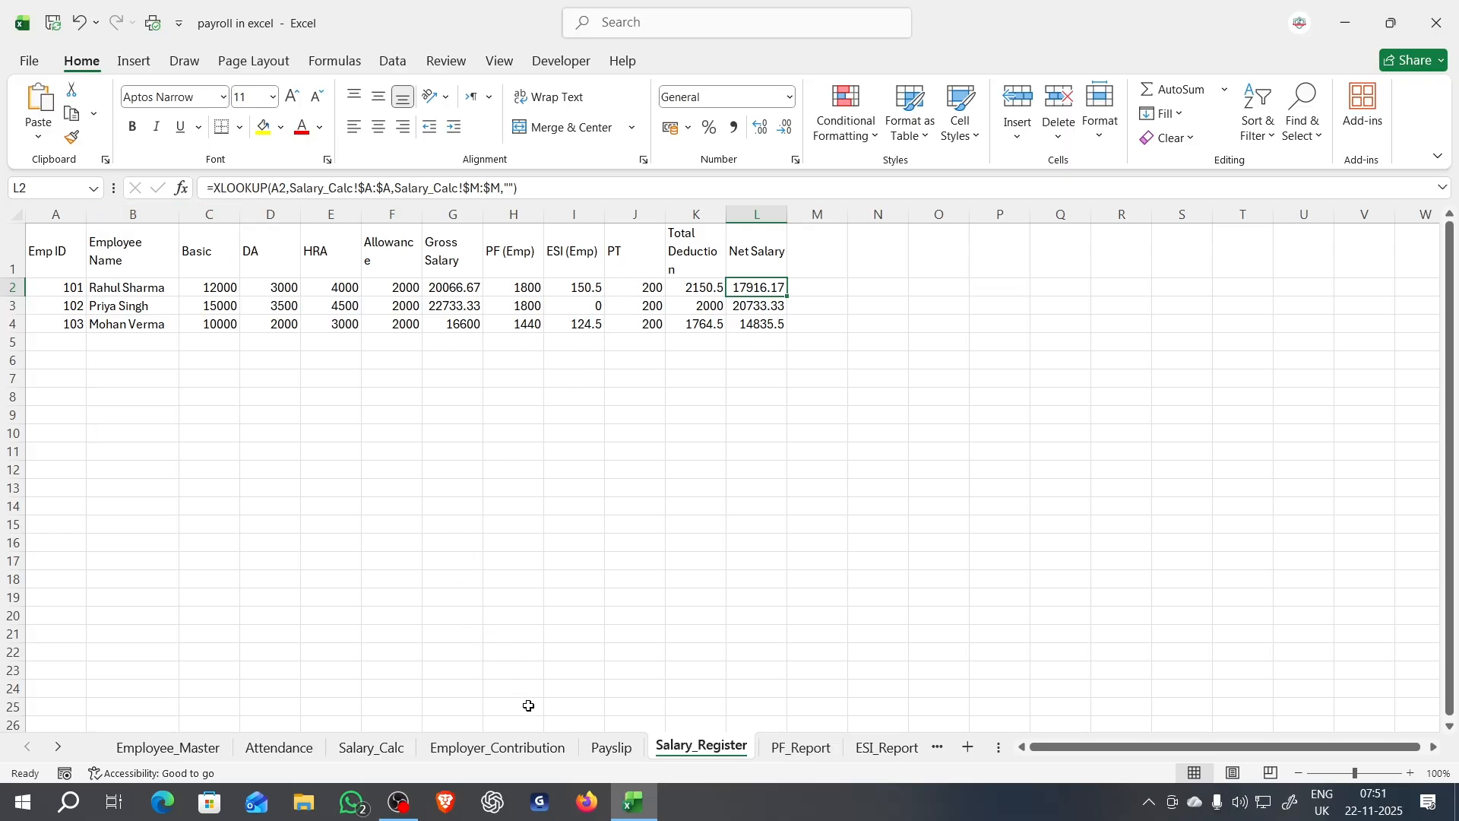
Step: Open the Payslip sheet and inspect the Employee ID cell and the employee detail lookups from name down to Paid Days
{"action": "left_click", "coordinate": [612, 748]}
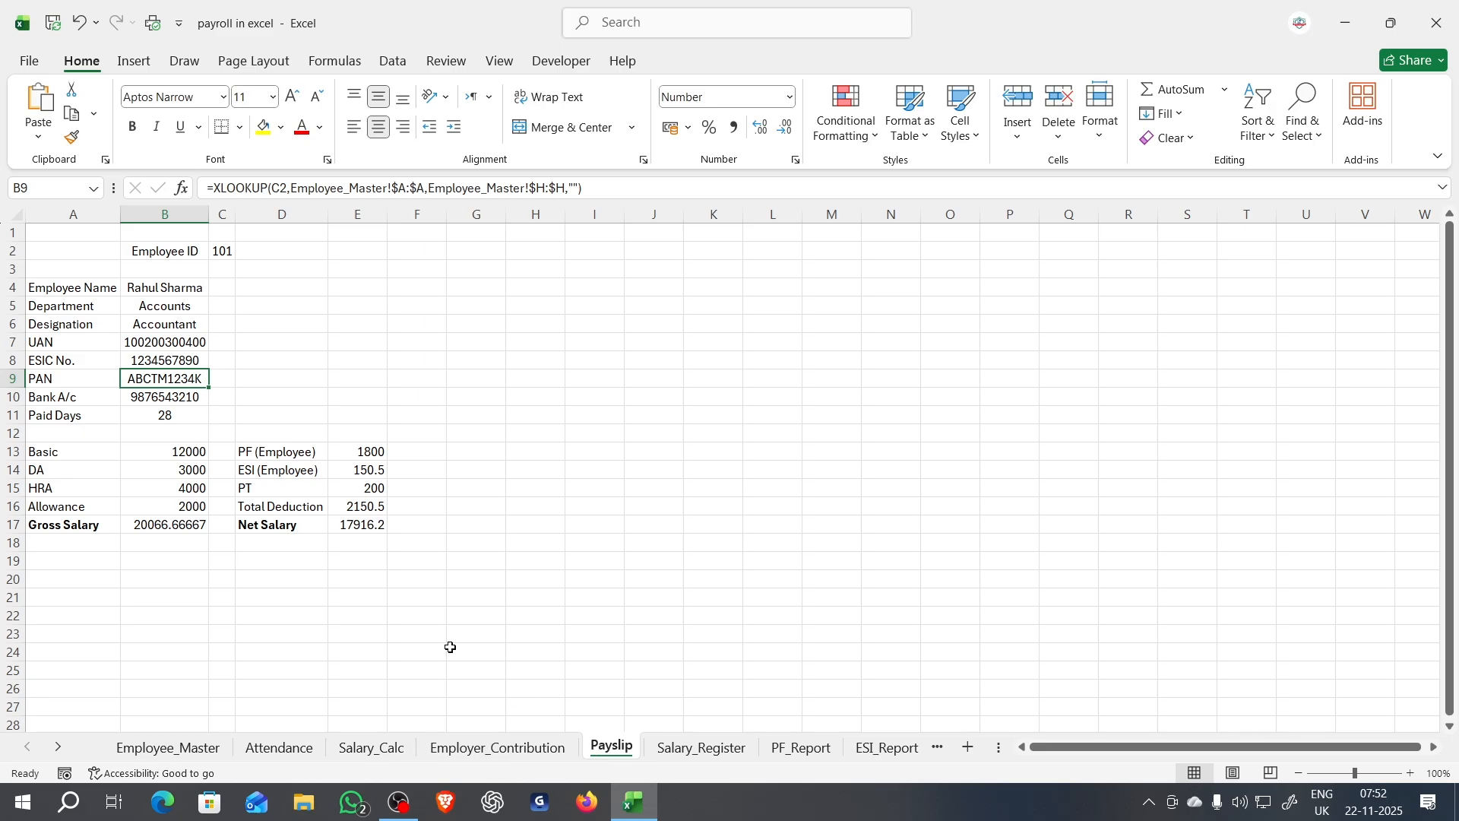
{"action": "left_click", "coordinate": [230, 251]}
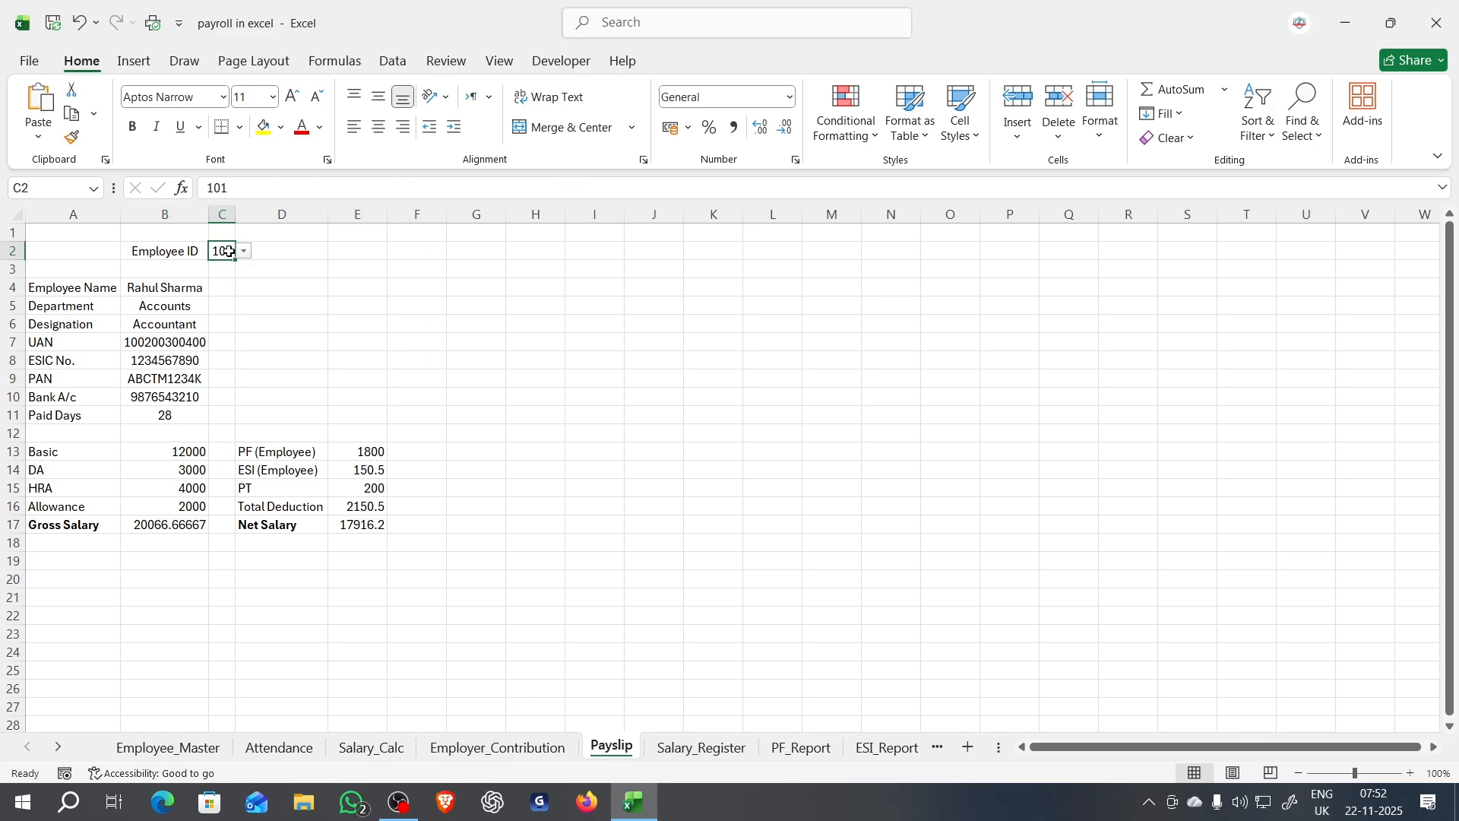
{"action": "left_click", "coordinate": [168, 289]}
{"action": "left_click", "coordinate": [169, 308]}
{"action": "left_click", "coordinate": [169, 325]}
{"action": "left_click", "coordinate": [169, 344]}
{"action": "left_click", "coordinate": [169, 379]}
{"action": "left_click", "coordinate": [170, 397]}
{"action": "left_click", "coordinate": [170, 415]}
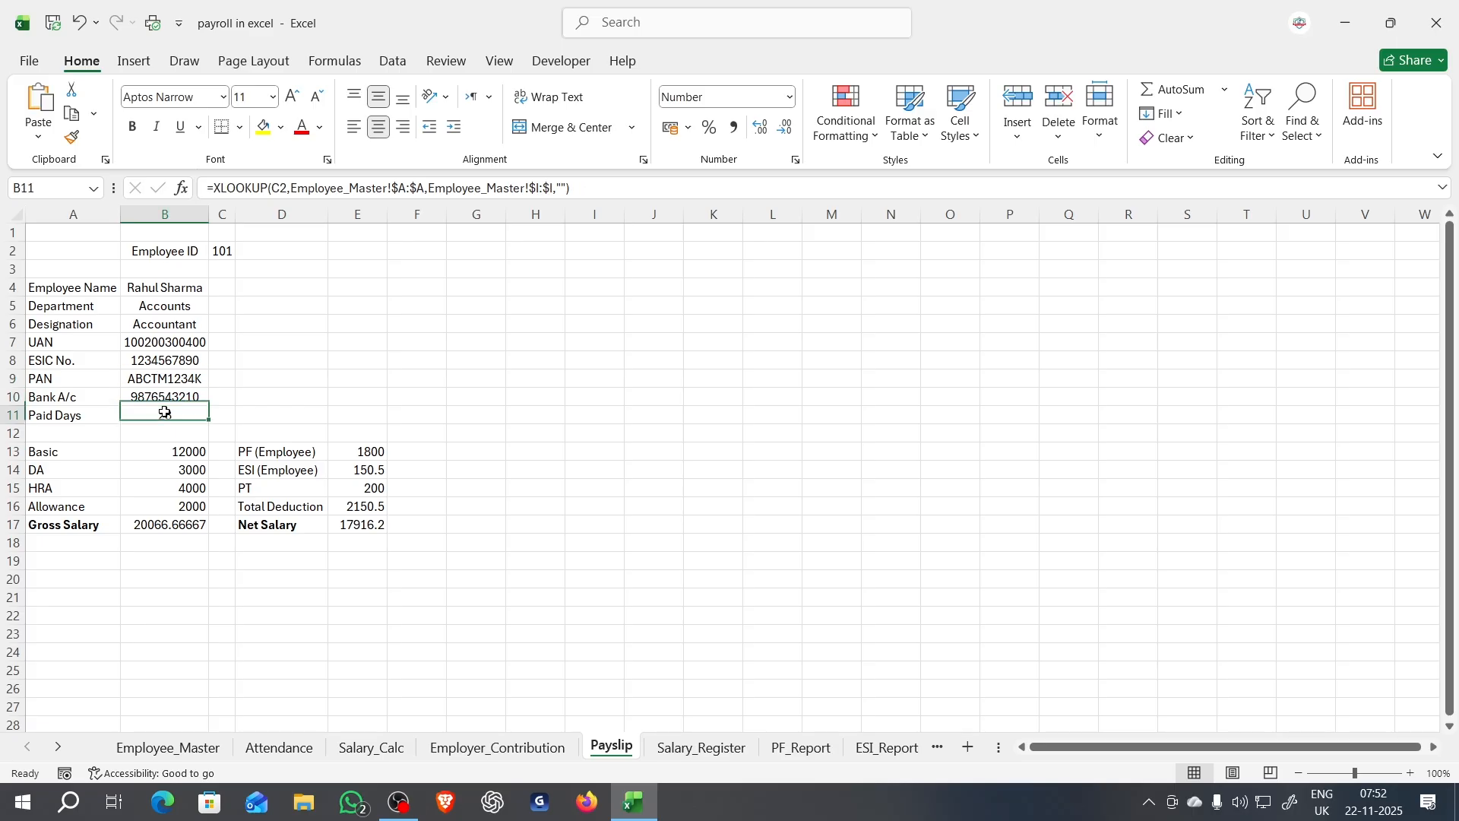
Step: Inspect the payslip's earnings lookups in B13:B17, from Basic through Gross Salary
{"action": "left_click", "coordinate": [171, 434]}
{"action": "left_click", "coordinate": [171, 446]}
{"action": "left_click", "coordinate": [176, 471]}
{"action": "left_click", "coordinate": [175, 490]}
{"action": "left_click", "coordinate": [175, 507]}
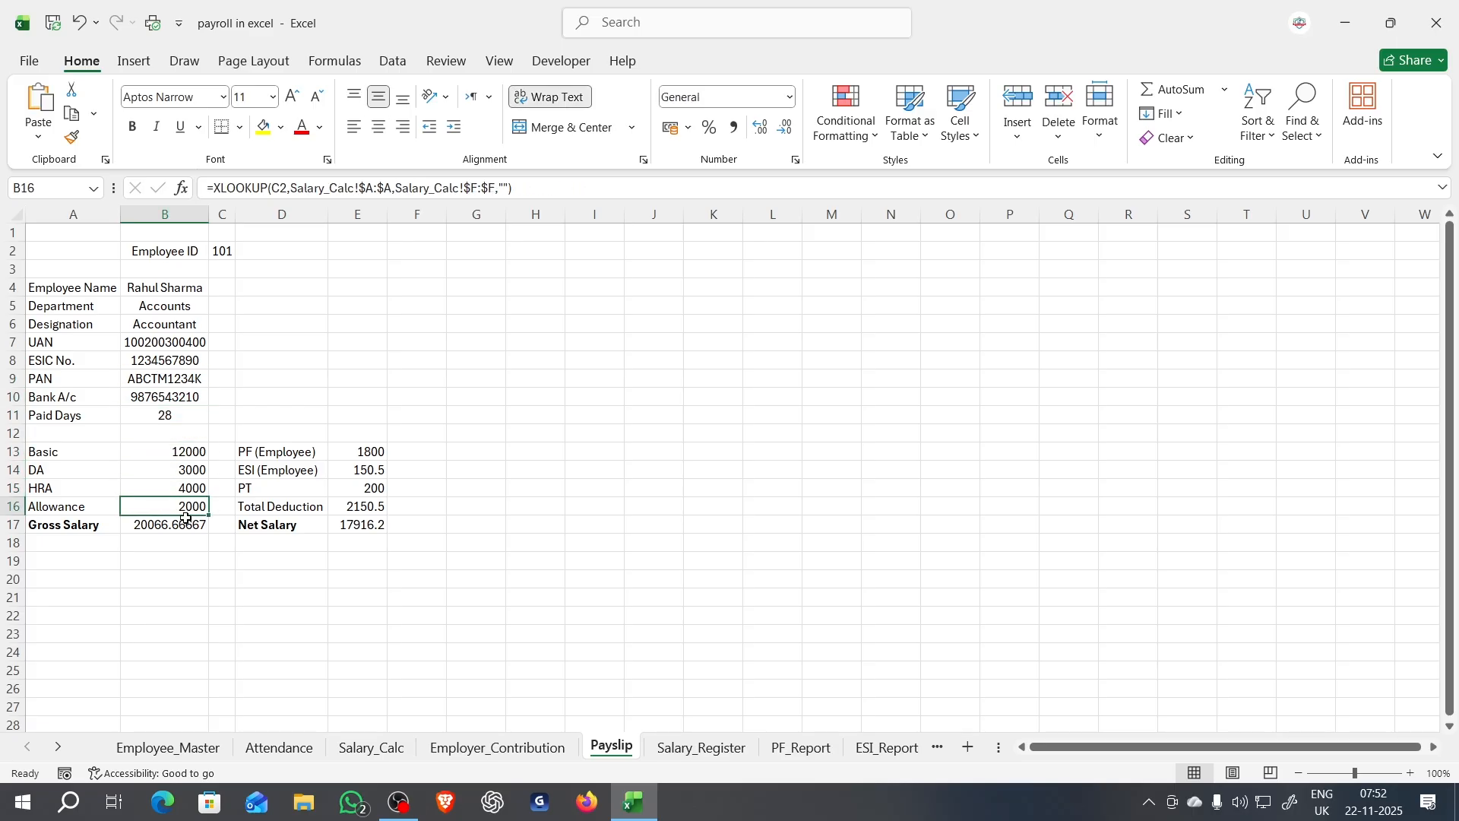
{"action": "left_click", "coordinate": [183, 523]}
Step: Inspect the payslip's deduction and Net Salary lookups in E13:E17
{"action": "left_click", "coordinate": [369, 456]}
{"action": "left_click", "coordinate": [367, 472]}
{"action": "left_click", "coordinate": [366, 489]}
{"action": "left_click", "coordinate": [363, 507]}
{"action": "left_click", "coordinate": [357, 526]}
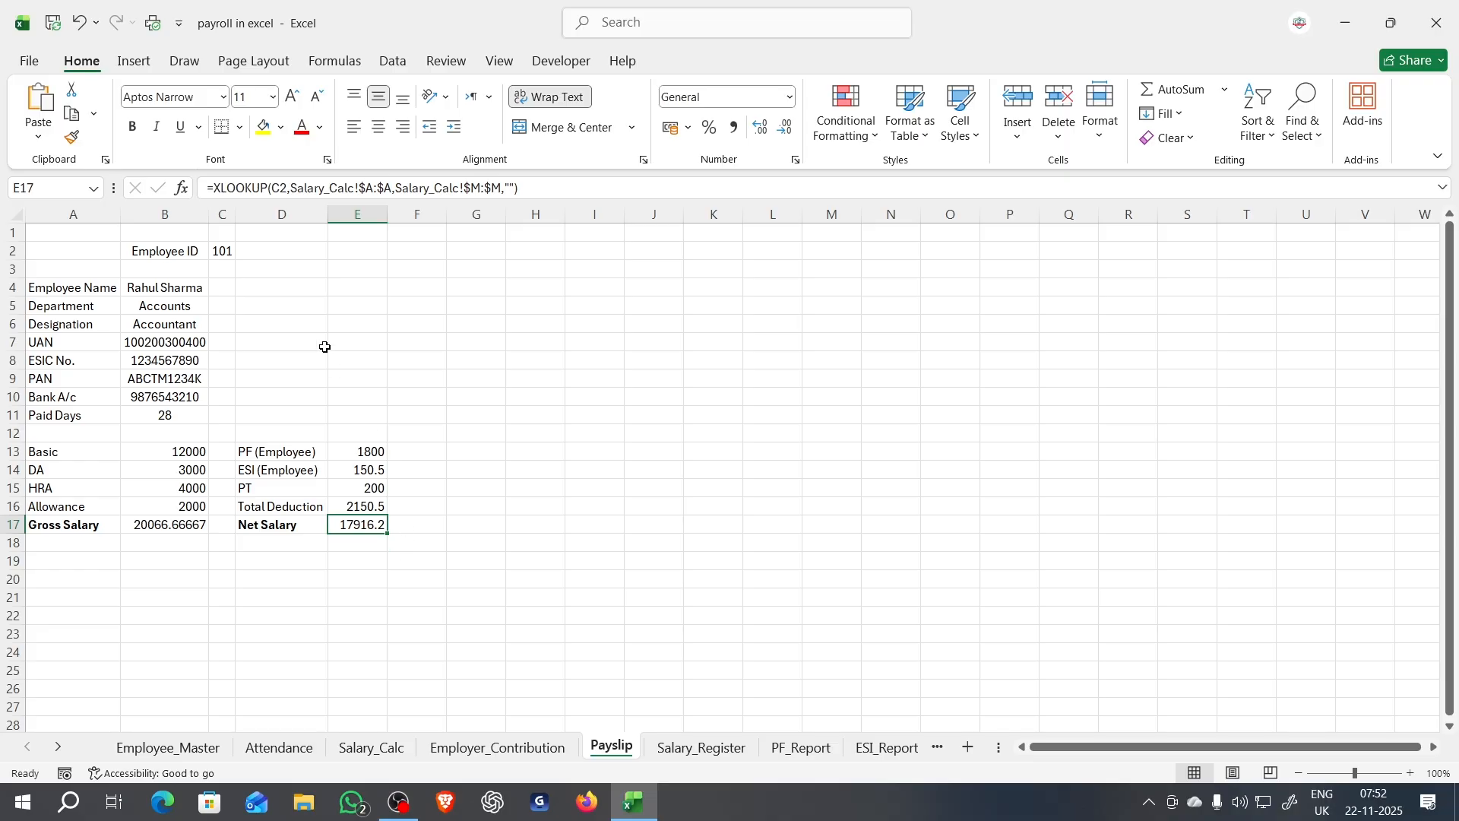
Step: Switch the payslip's Employee ID in C2 to the second listed employee, and after that to the third
{"action": "left_click", "coordinate": [224, 252]}
{"action": "left_click", "coordinate": [244, 252]}
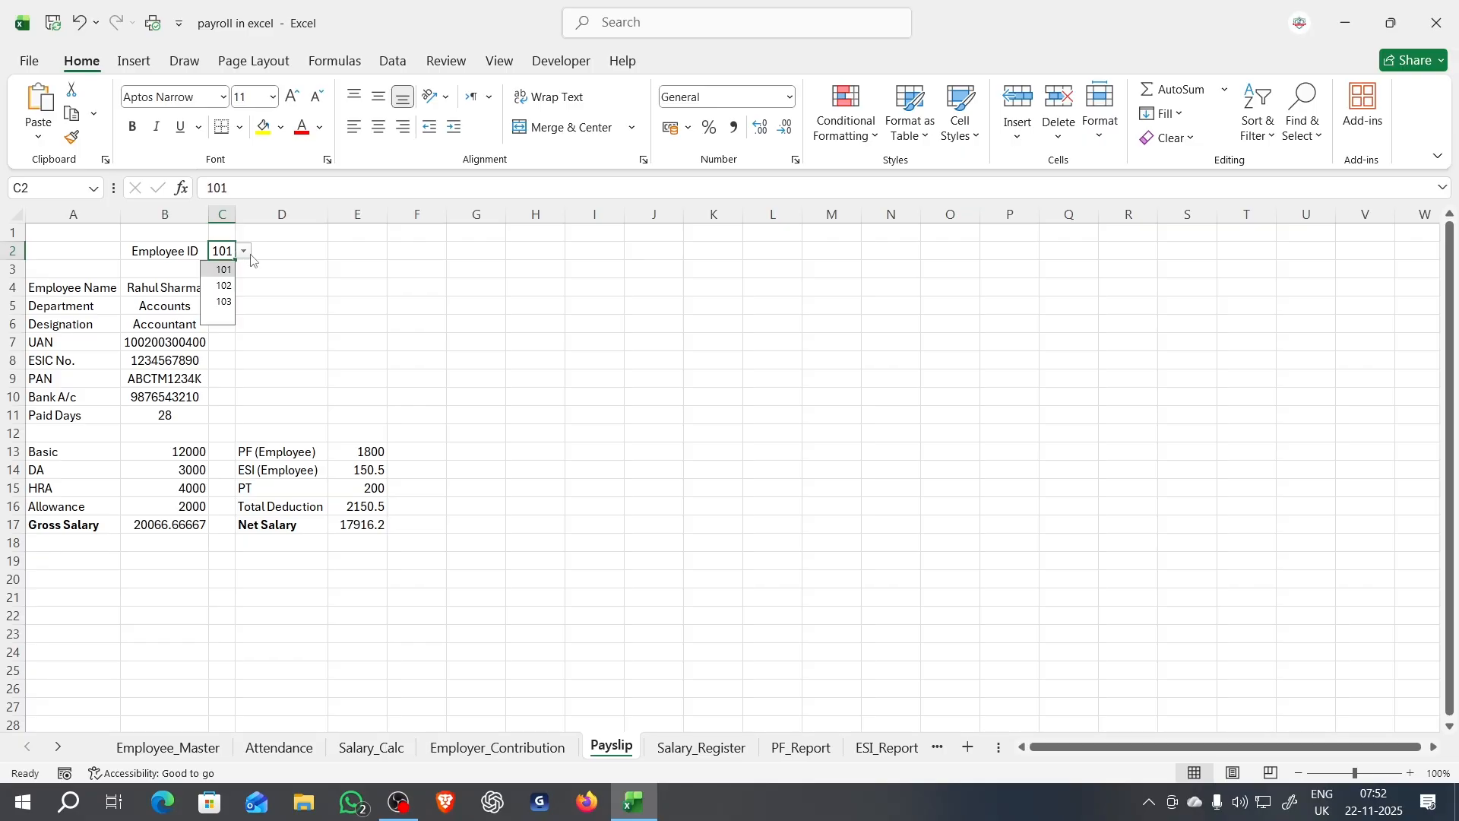
{"action": "left_click", "coordinate": [227, 286]}
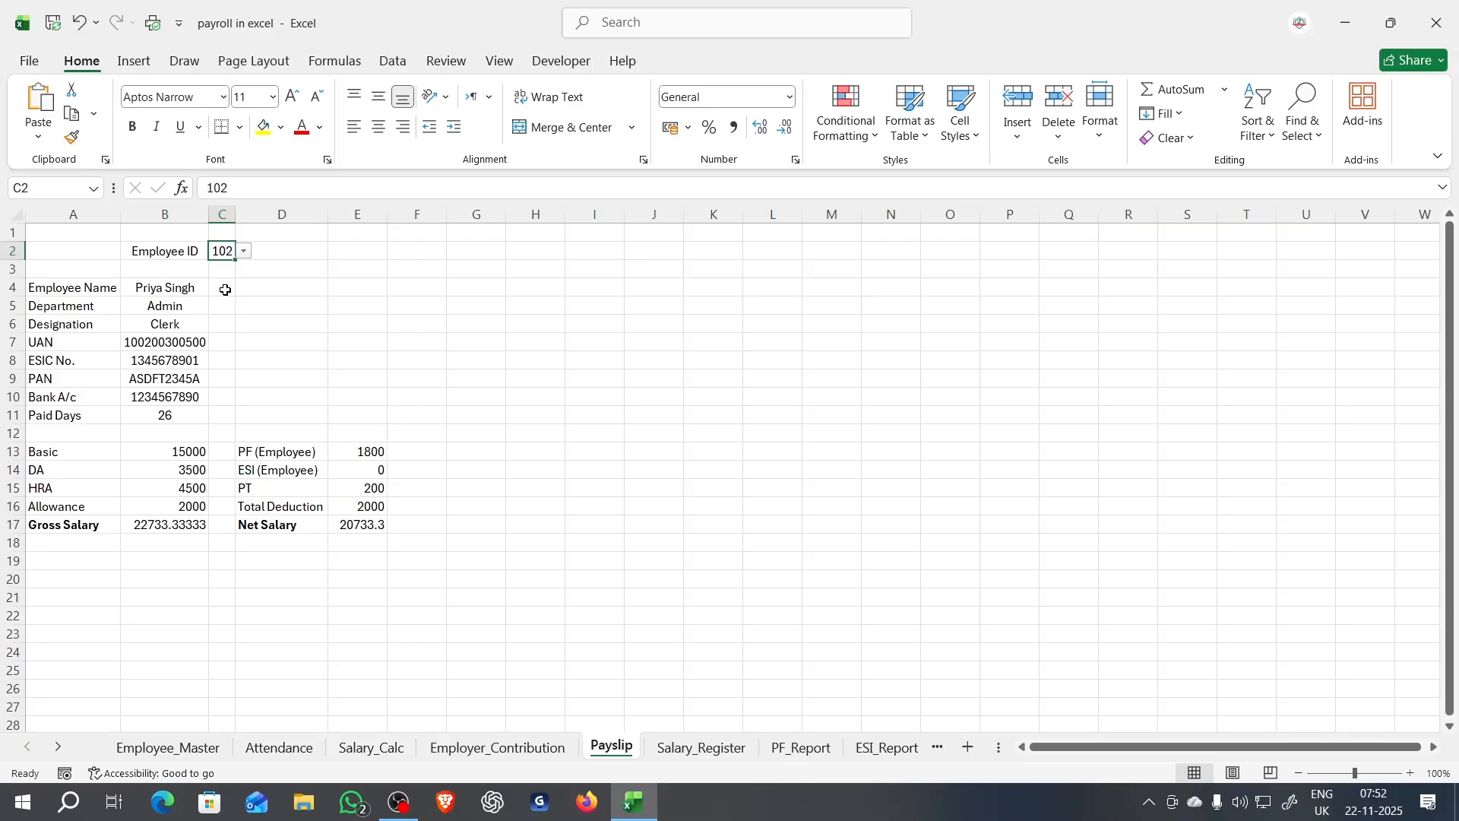
{"action": "left_click", "coordinate": [244, 251]}
{"action": "left_click", "coordinate": [230, 305]}
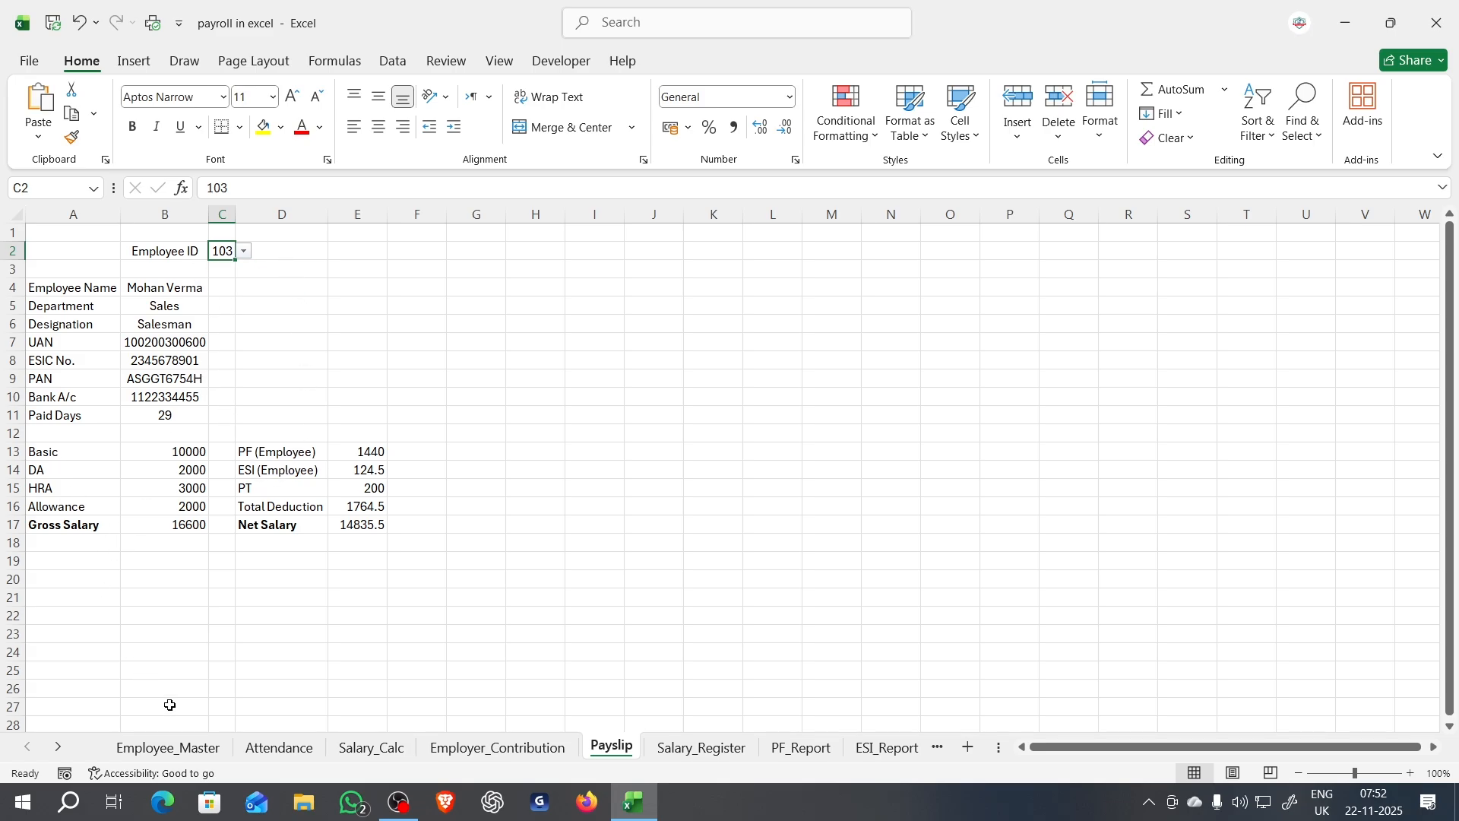
Step: Compare the payslip with the Salary_Calc sheet and inspect the DA, HRA and Allowance lookups in D2:F2
{"action": "left_click", "coordinate": [369, 747]}
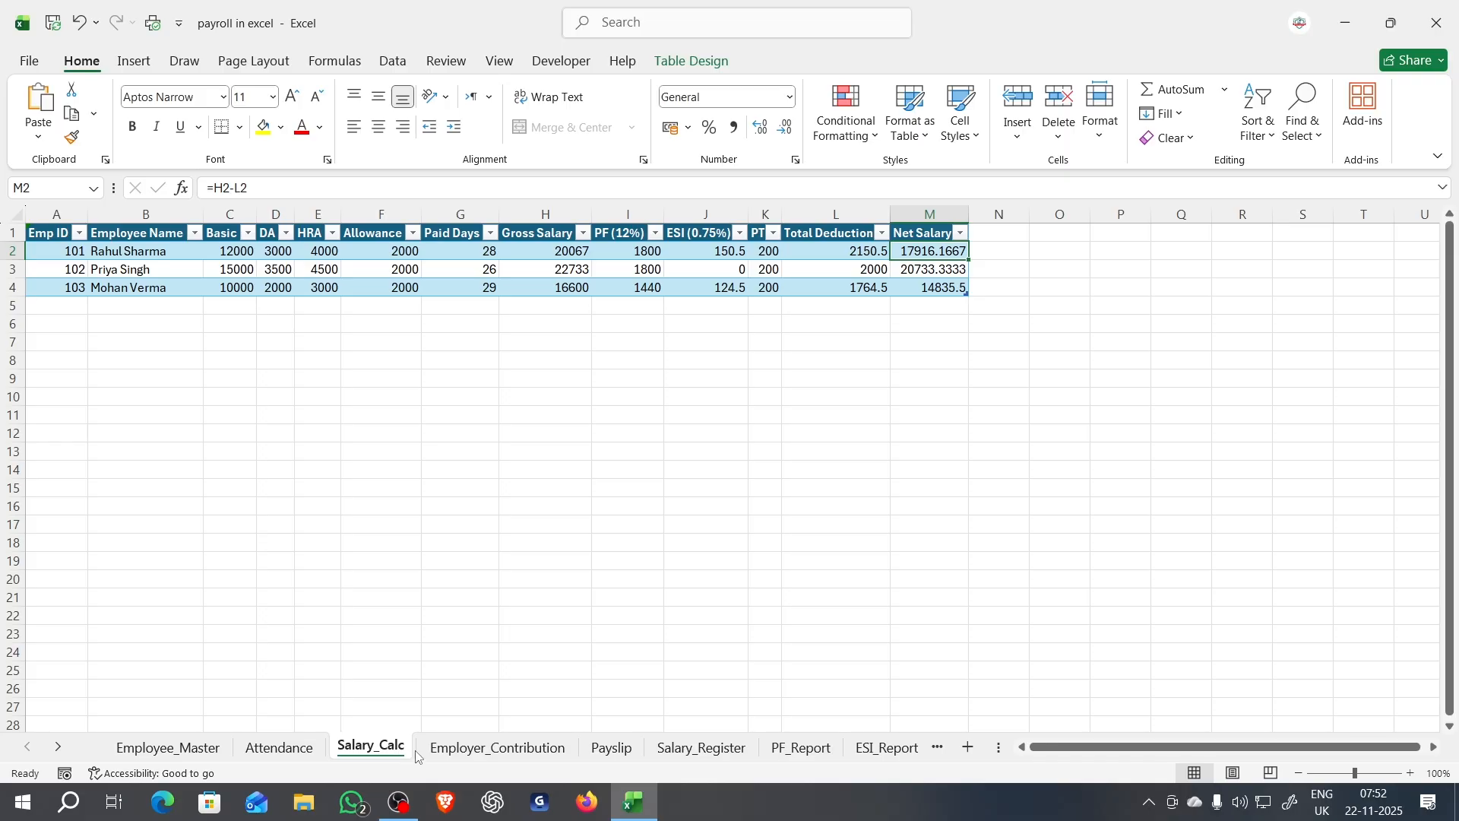
{"action": "left_click", "coordinate": [608, 749]}
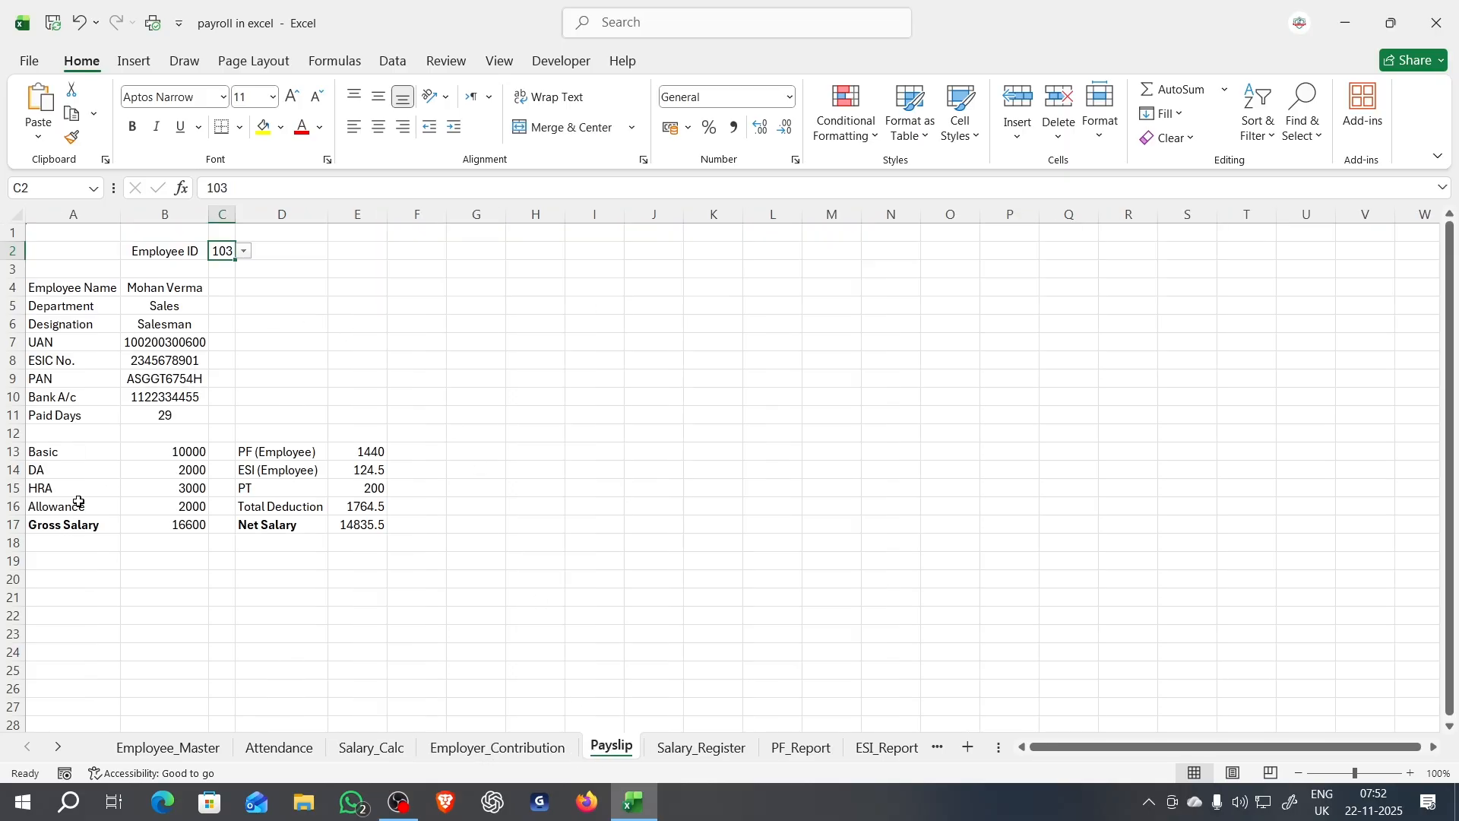
{"action": "left_click", "coordinate": [410, 748]}
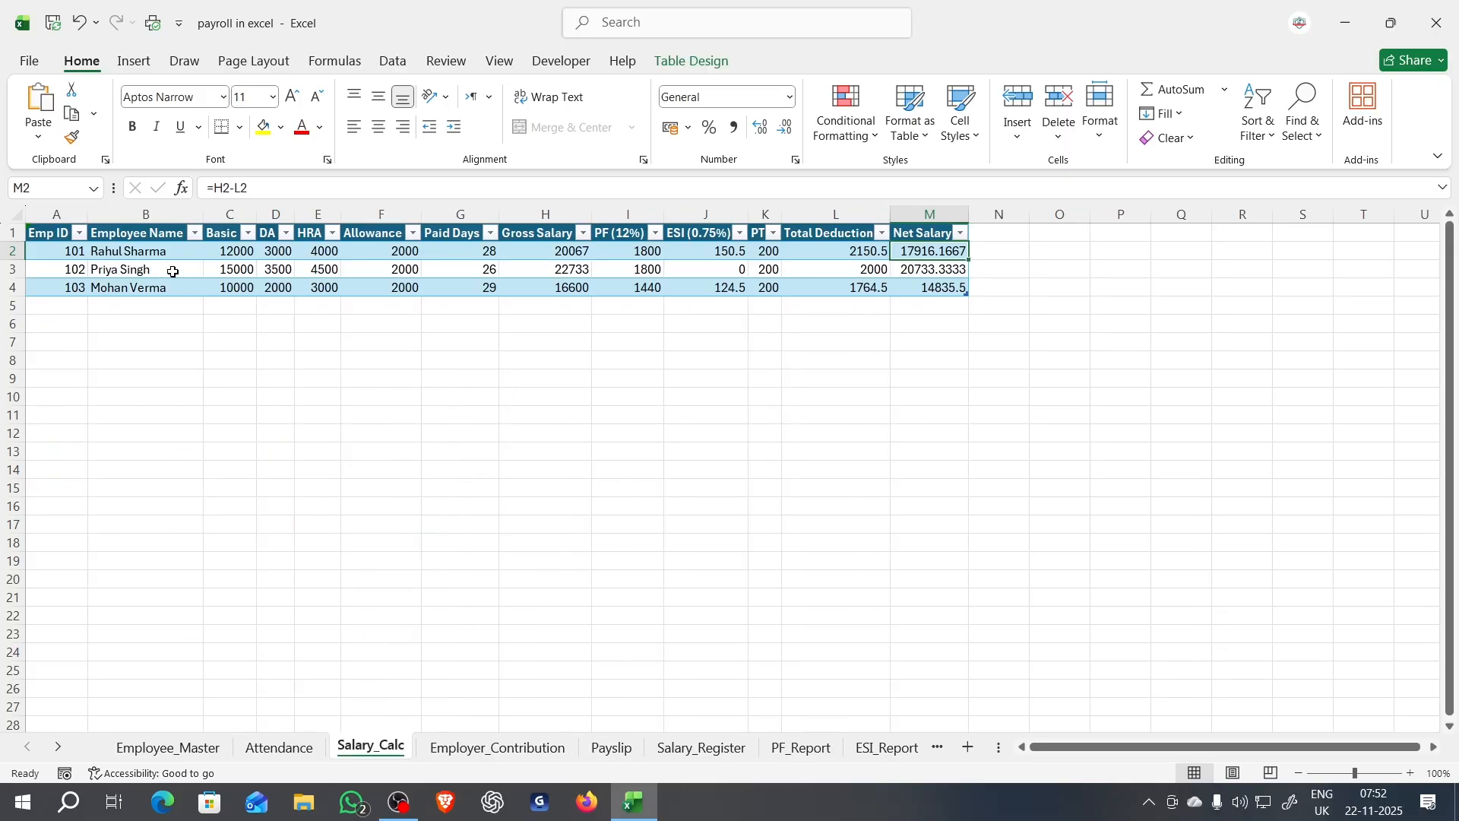
{"action": "left_click", "coordinate": [270, 250]}
{"action": "left_click", "coordinate": [318, 251]}
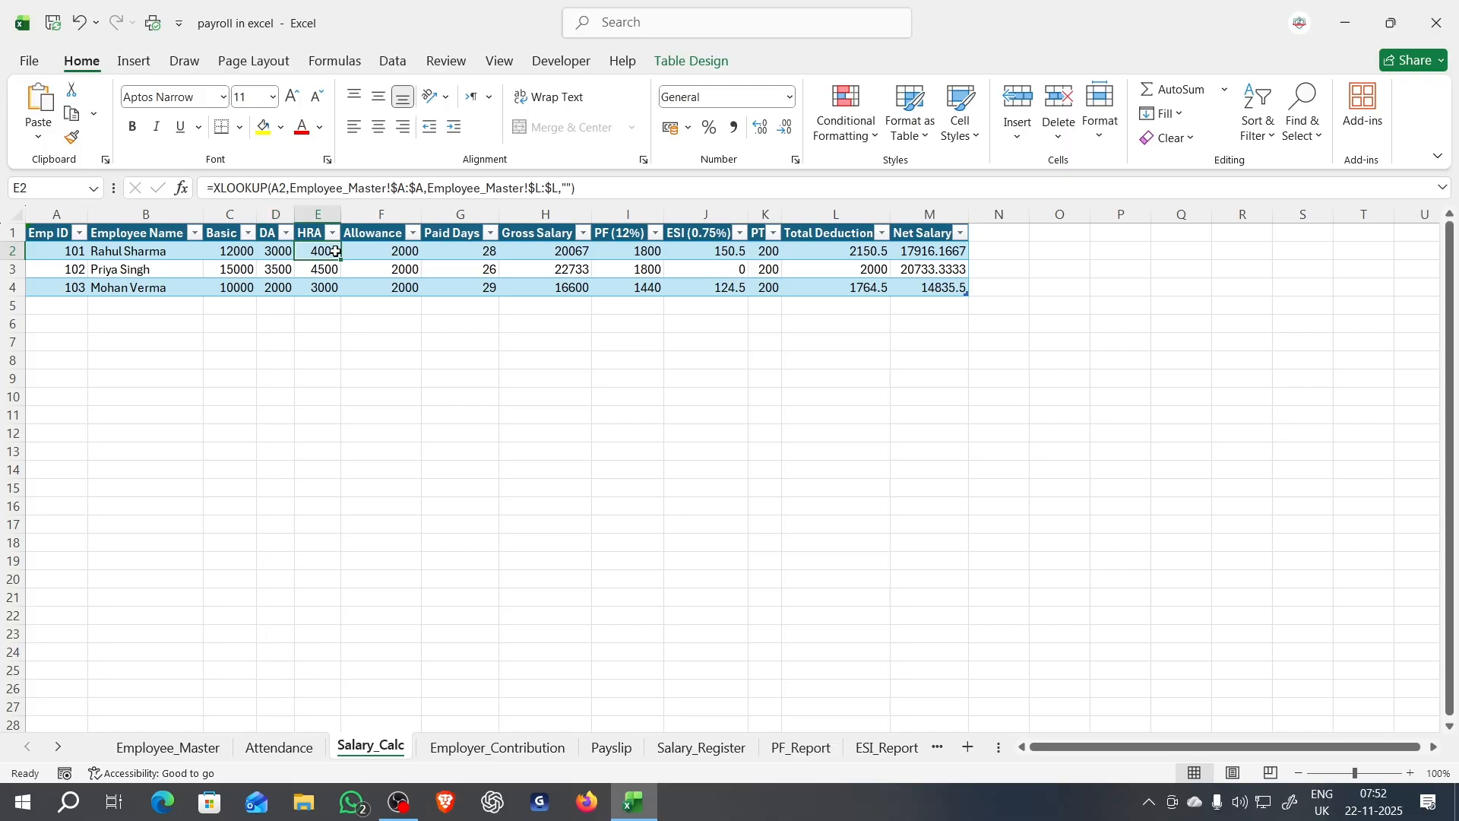
{"action": "left_click", "coordinate": [363, 254]}
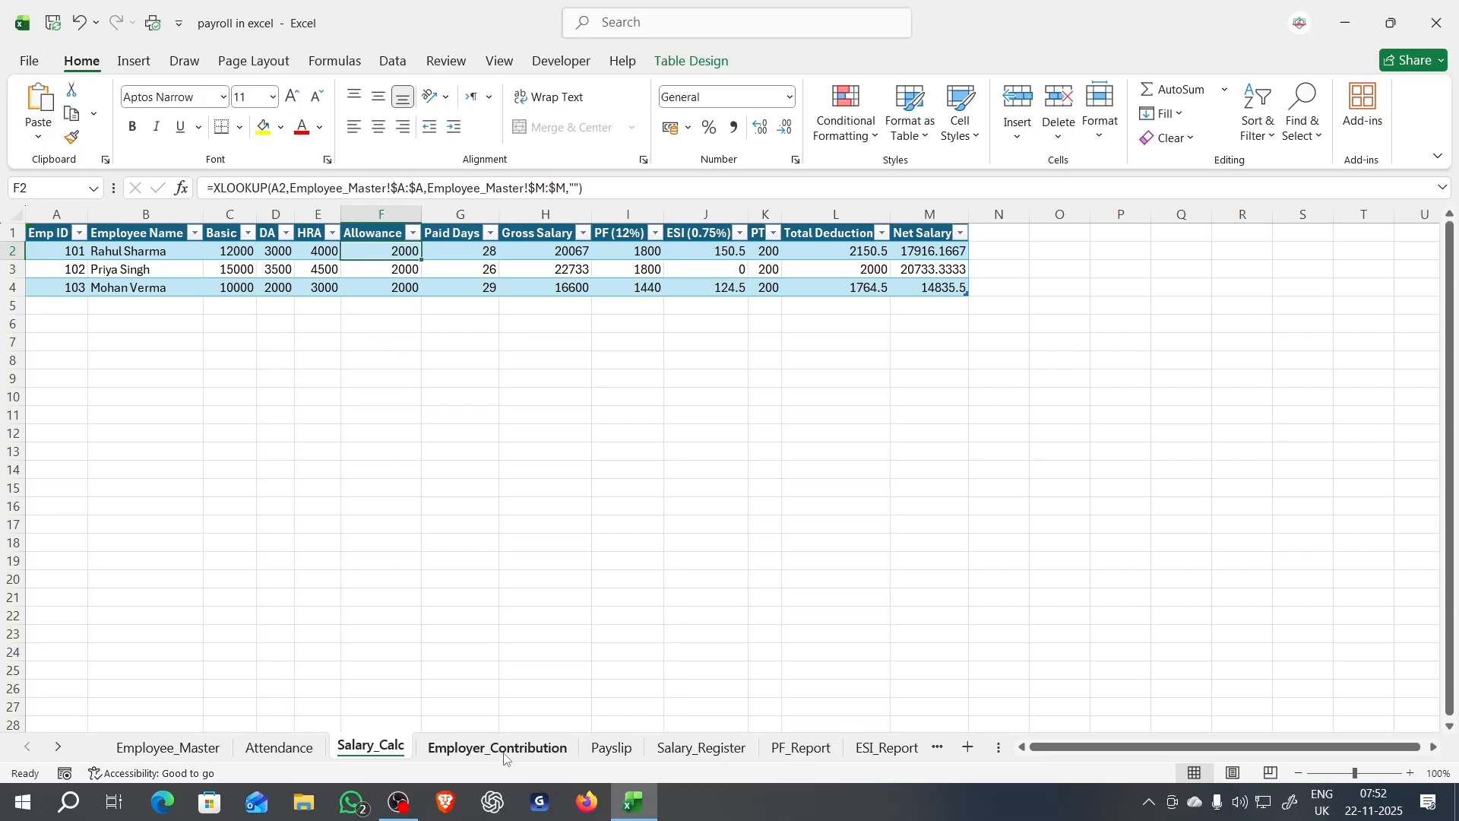
Step: Inspect the data validation list settings behind the payslip's Employee ID cell C2, and close them without changes
{"action": "left_click", "coordinate": [629, 755]}
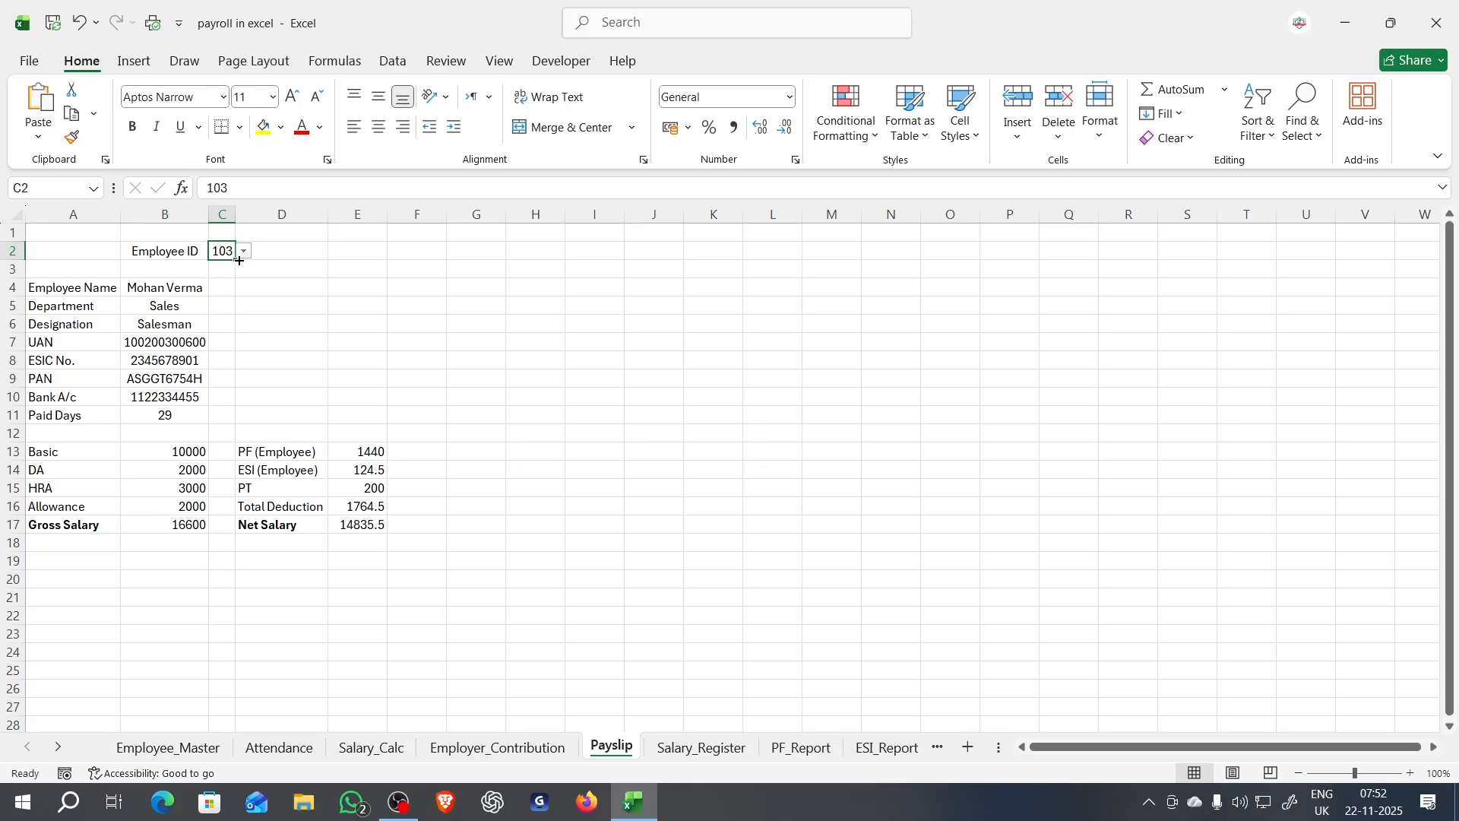
{"action": "left_click", "coordinate": [392, 61]}
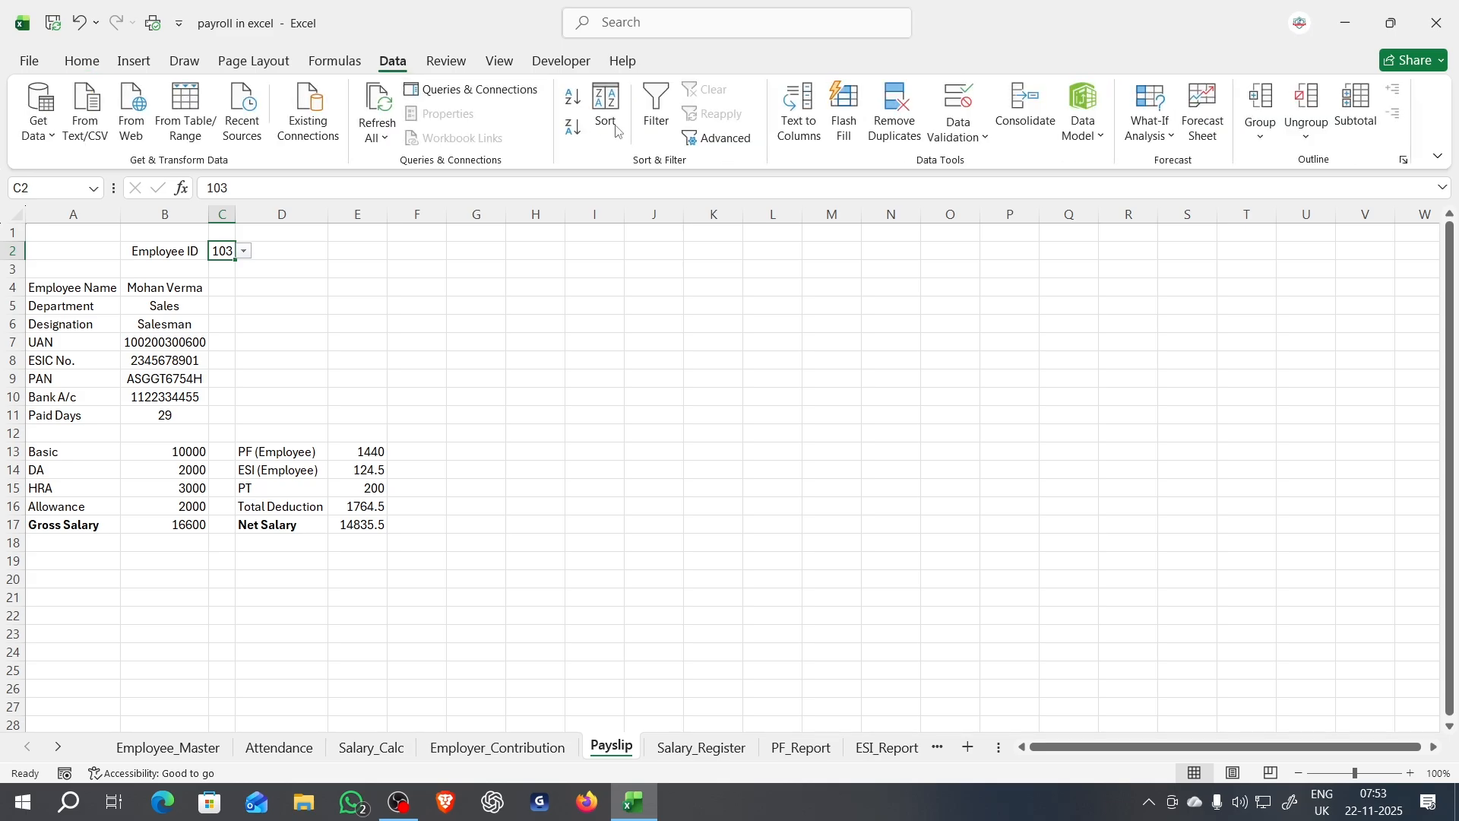
{"action": "left_click", "coordinate": [960, 147]}
{"action": "left_click", "coordinate": [987, 164]}
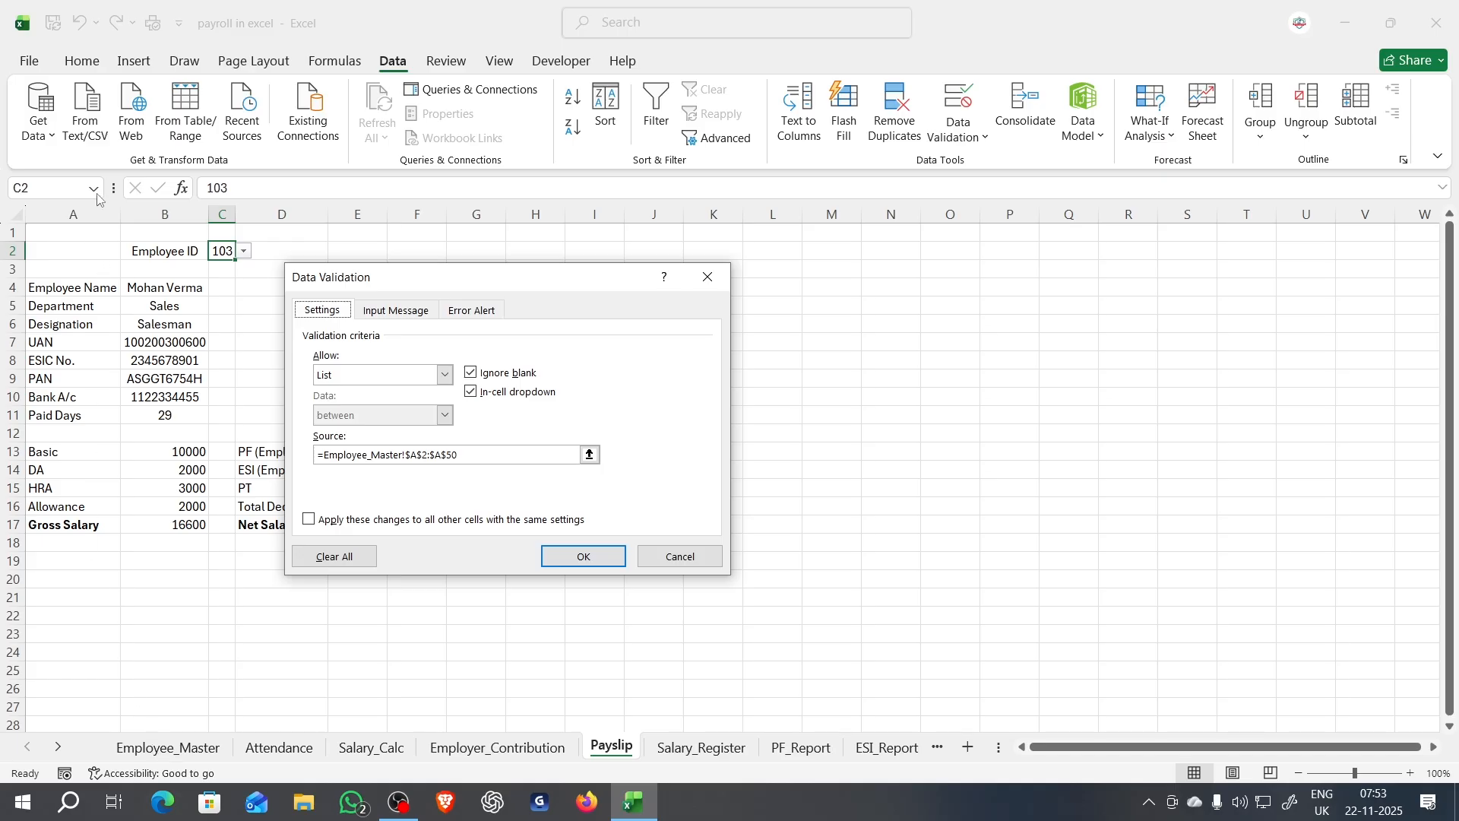
{"action": "left_click", "coordinate": [679, 557]}
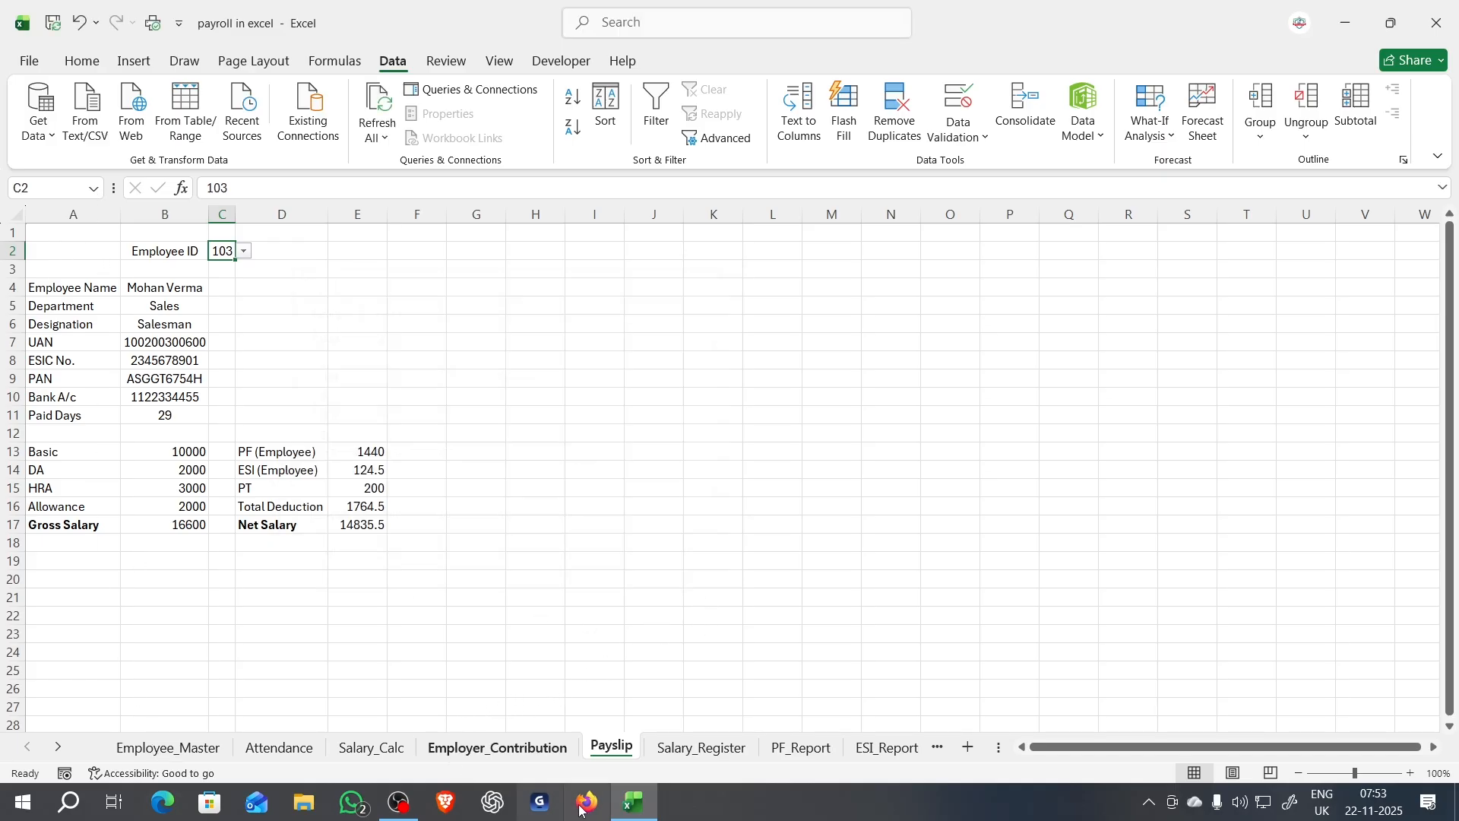
Step: View the Employer_Contribution sheet and inspect the PF Wages formulas in D2:D4 of the PF_Report sheet
{"action": "left_click", "coordinate": [478, 756]}
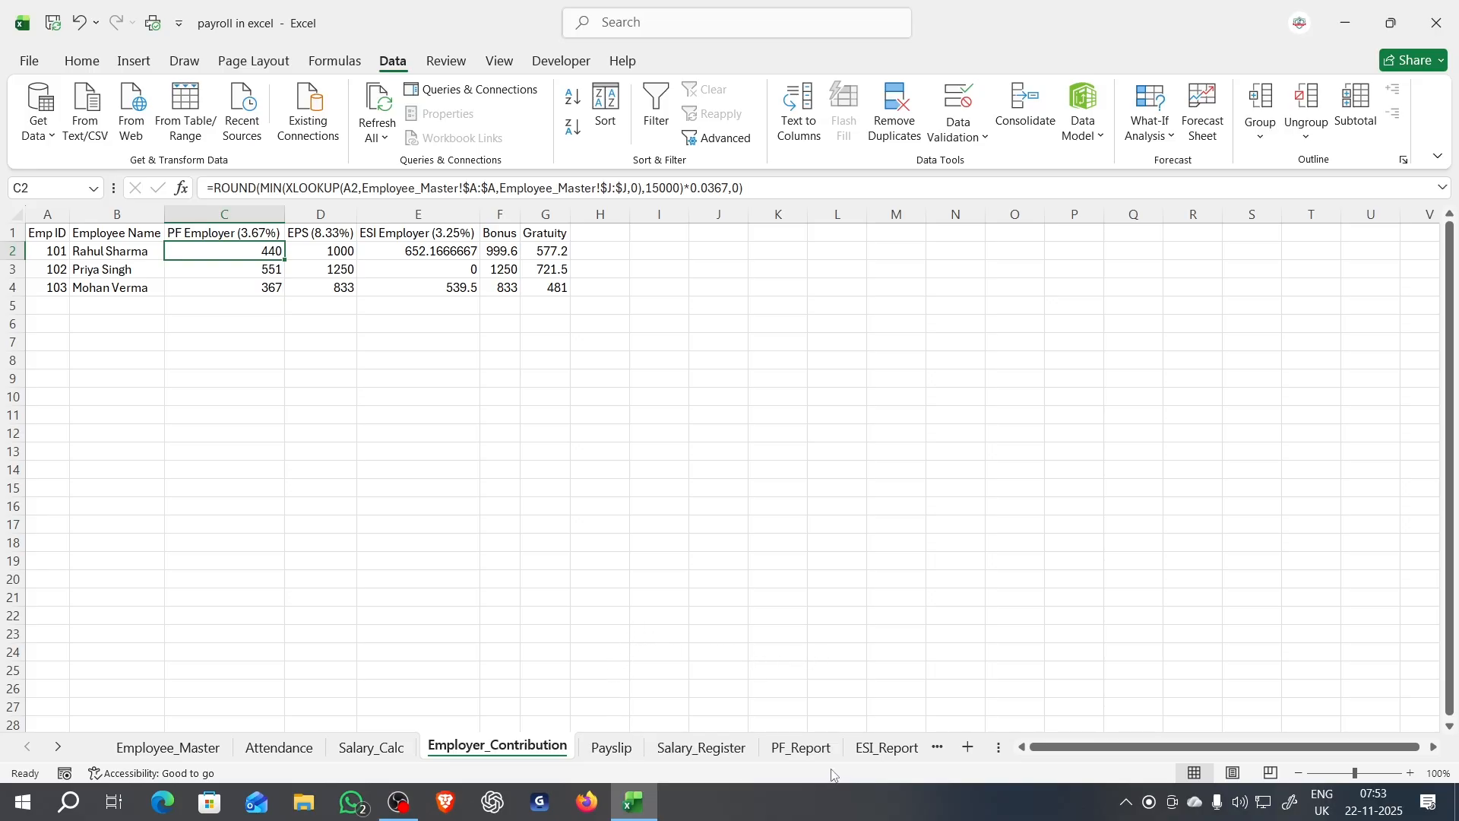
{"action": "left_click", "coordinate": [787, 755]}
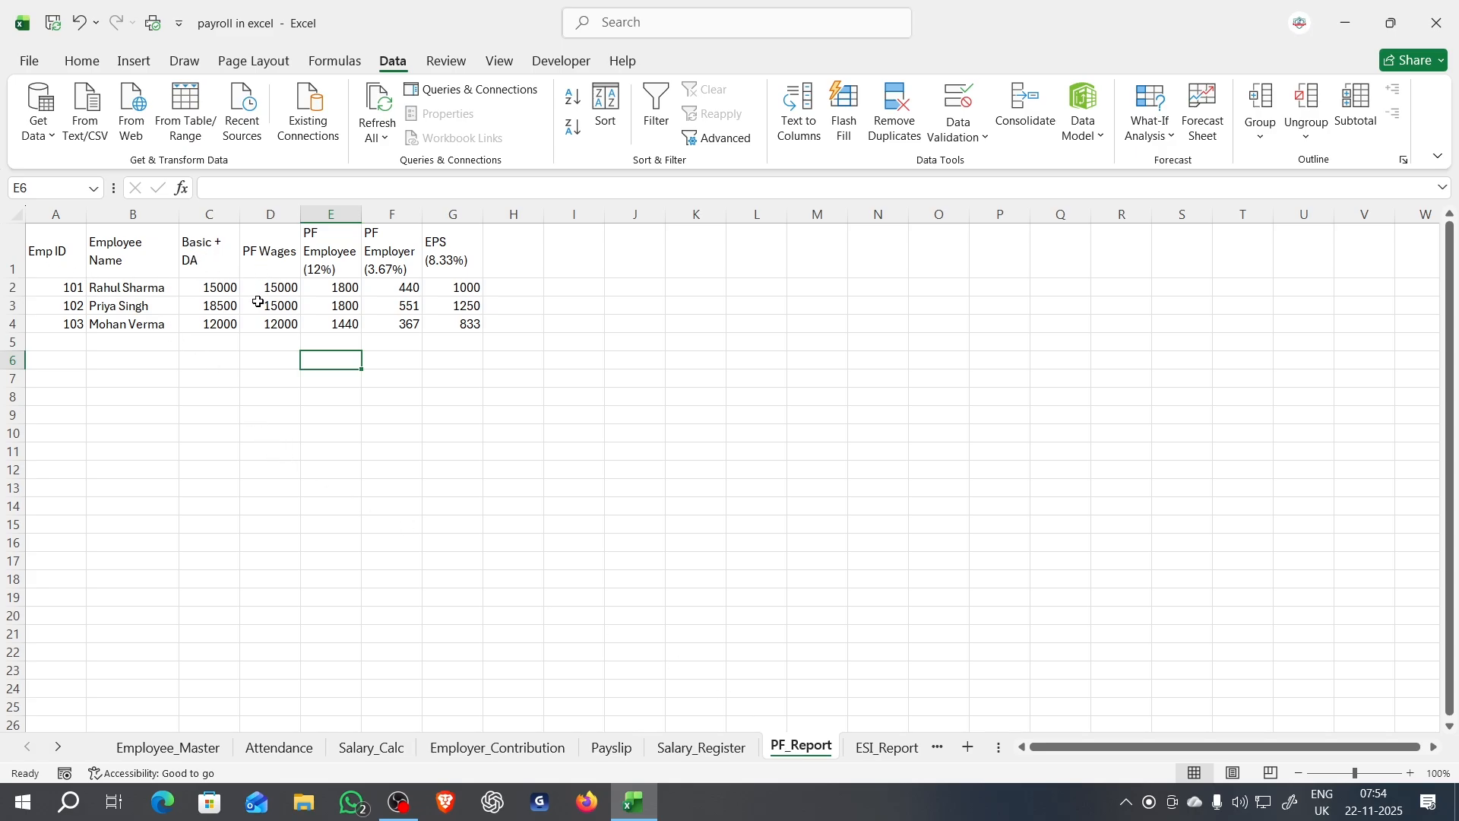
{"action": "left_click", "coordinate": [281, 290]}
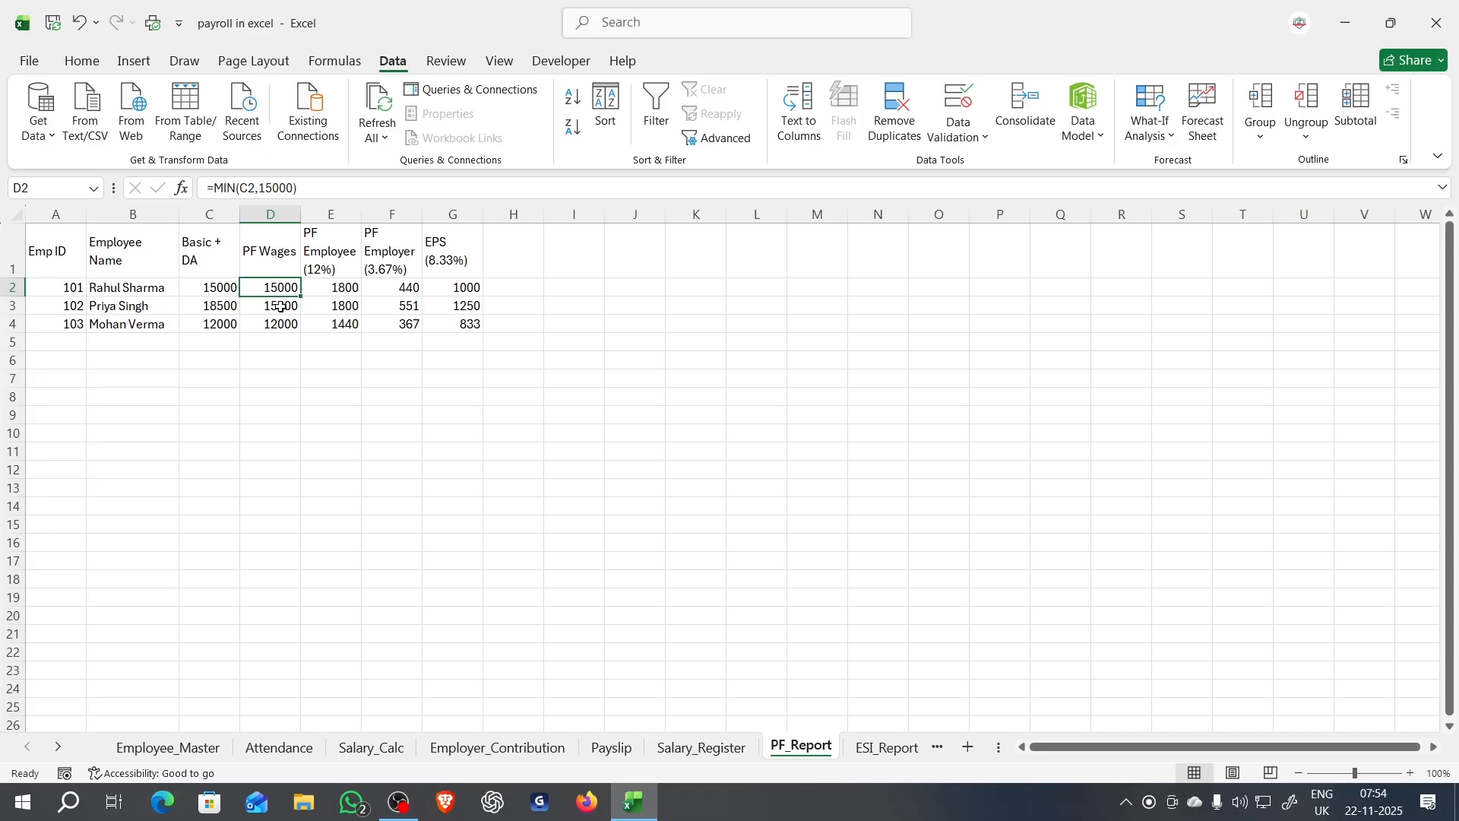
{"action": "left_click", "coordinate": [280, 305]}
{"action": "left_click", "coordinate": [279, 322]}
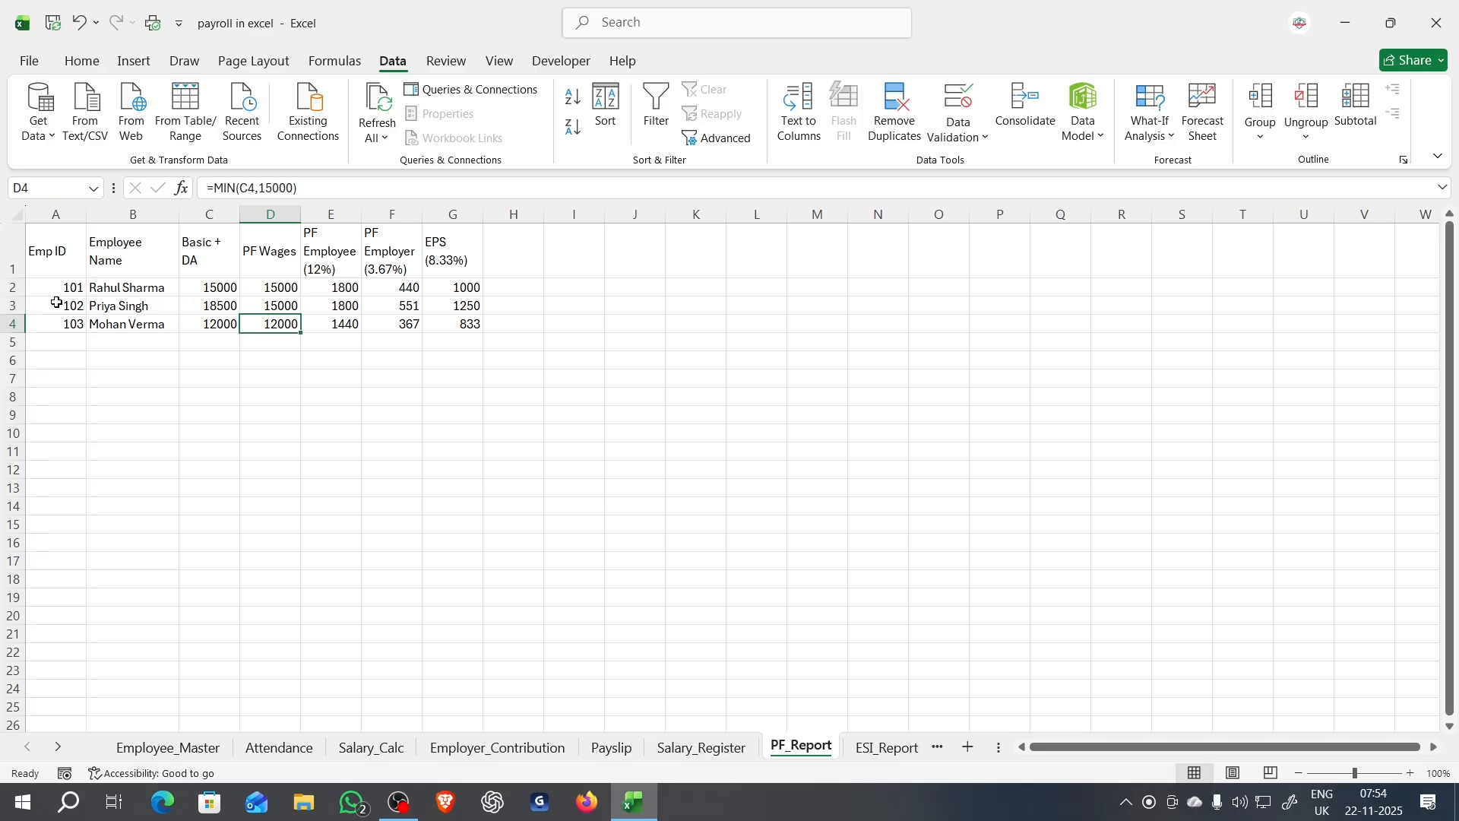
Step: Inspect the Employee Name lookup in B3 and the Basic + DA formula in C2 of PF_Report, comparing it with the Salary_Register sheet
{"action": "left_click", "coordinate": [122, 300]}
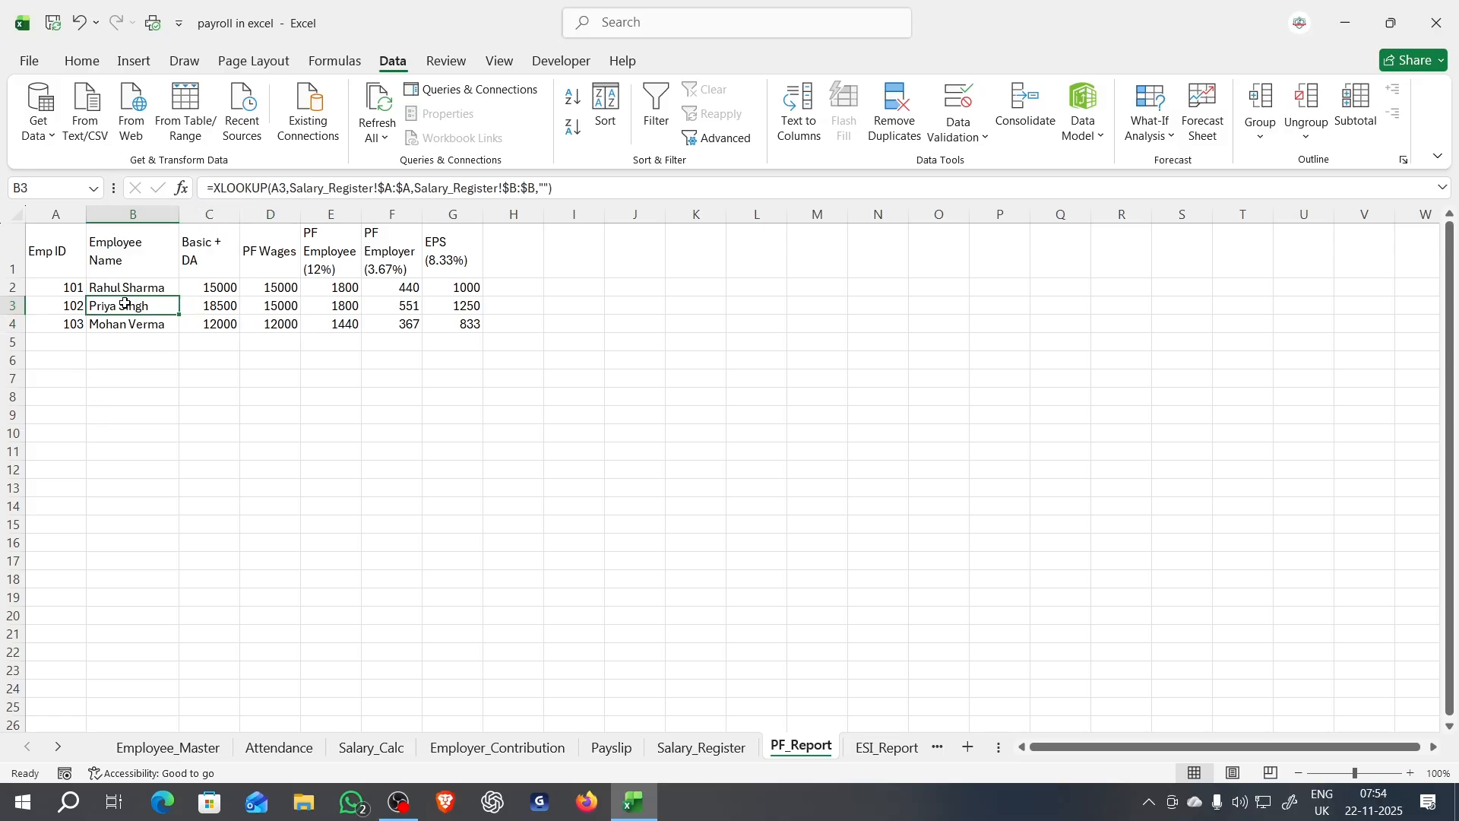
{"action": "left_click", "coordinate": [208, 286]}
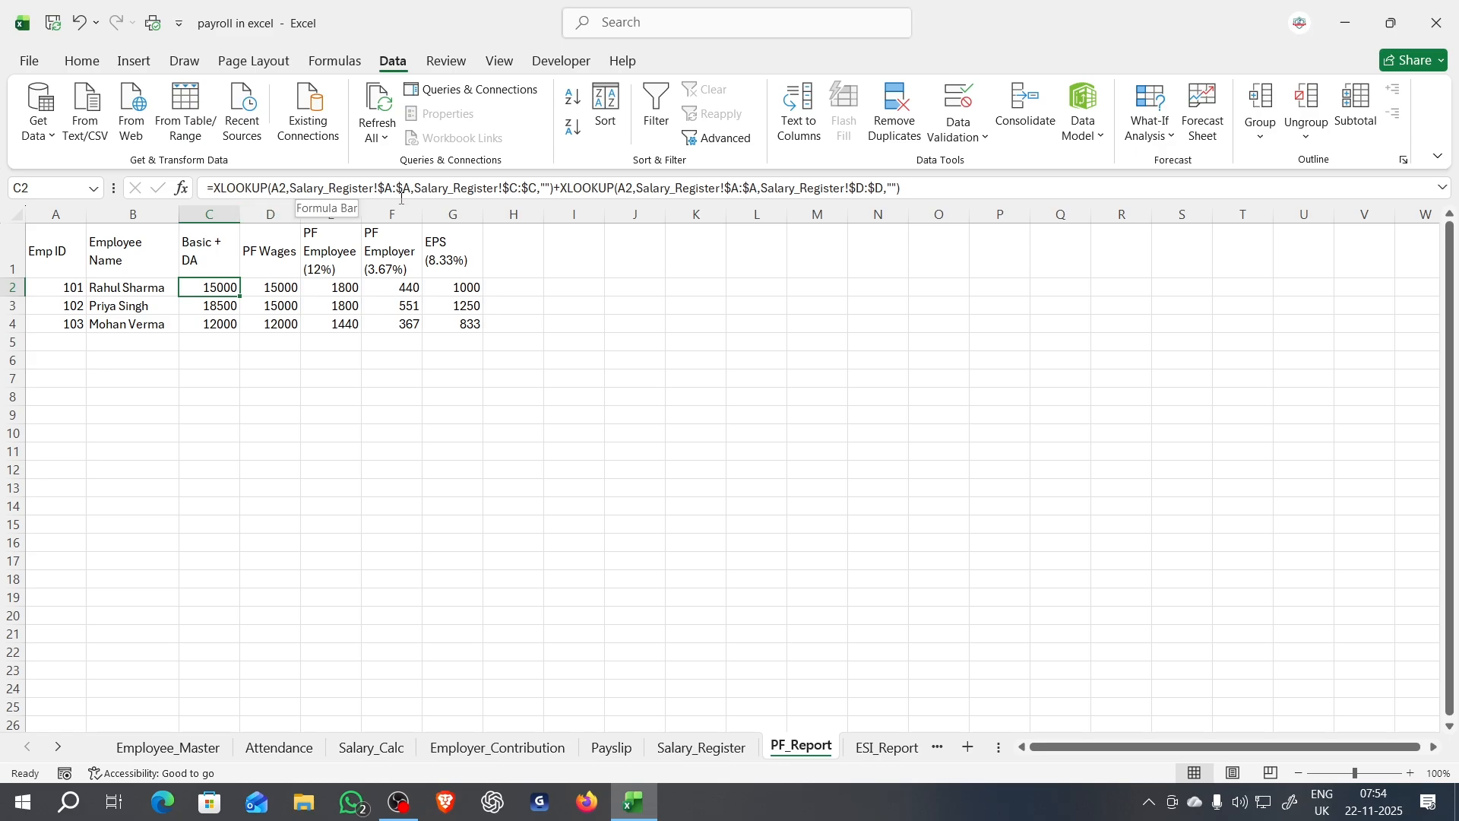
{"action": "left_click", "coordinate": [706, 749]}
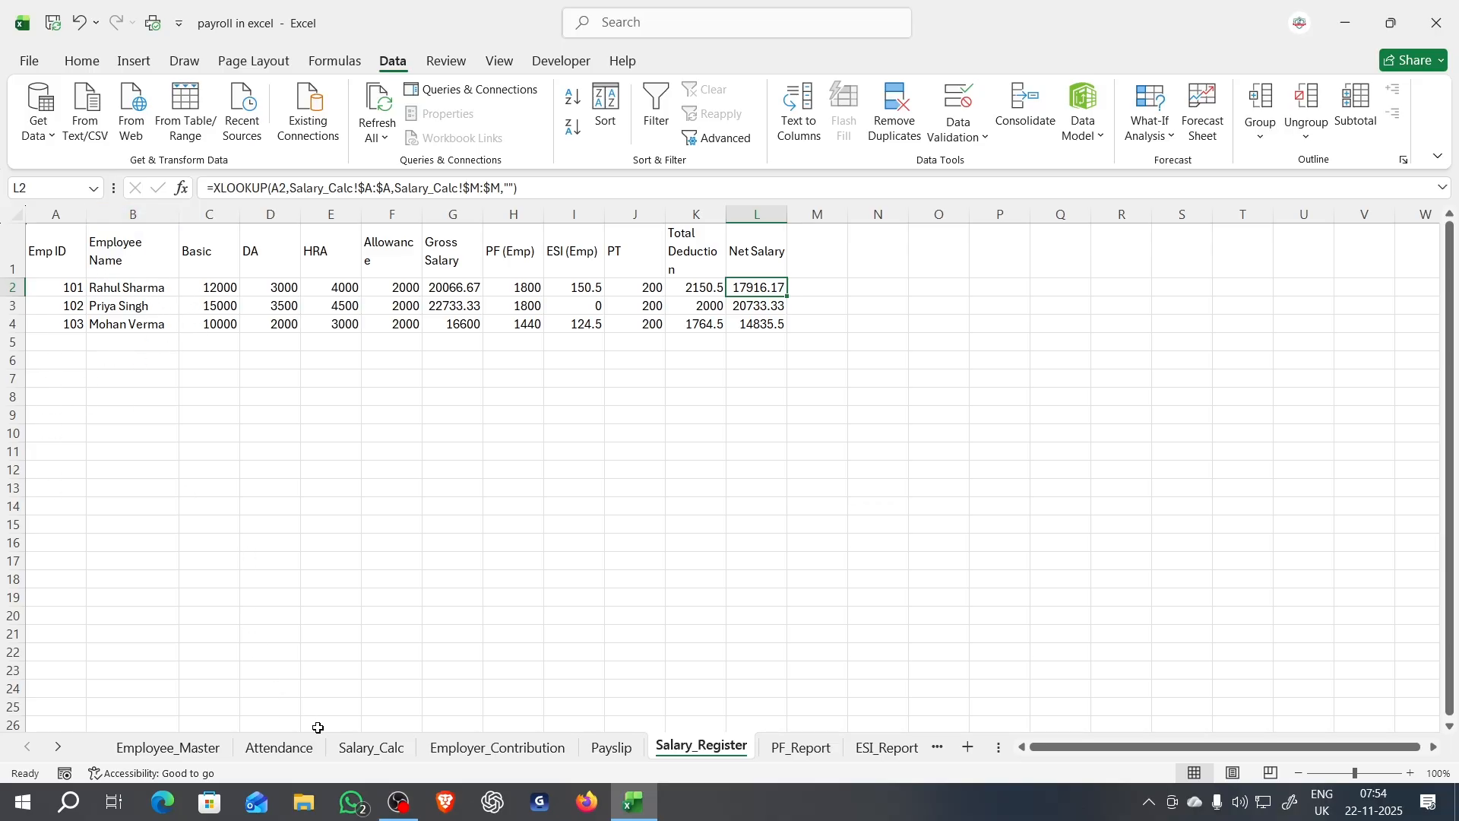
{"action": "left_click", "coordinate": [795, 752]}
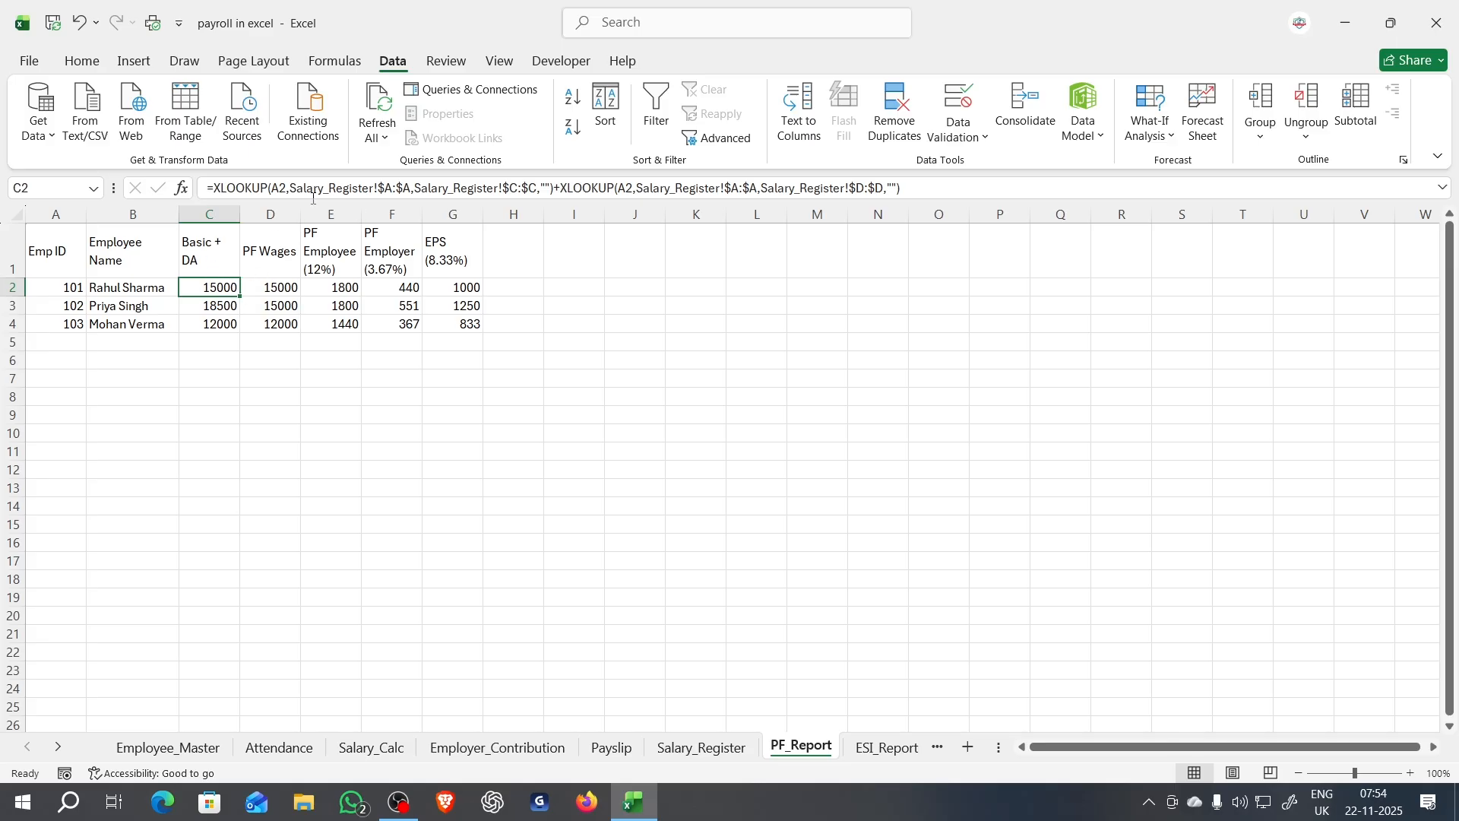
{"action": "left_click", "coordinate": [416, 188]}
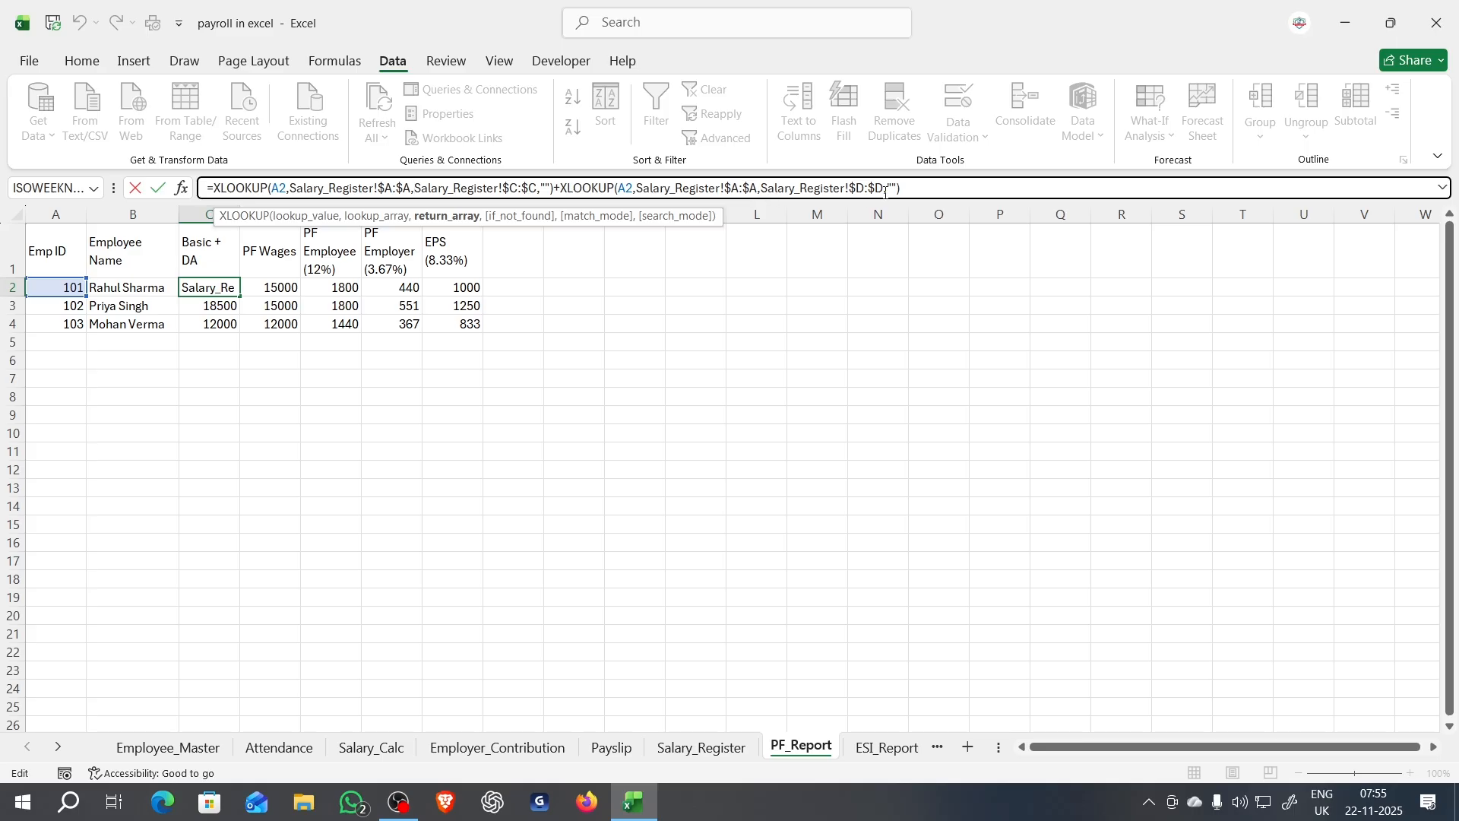
{"action": "left_click", "coordinate": [674, 747]}
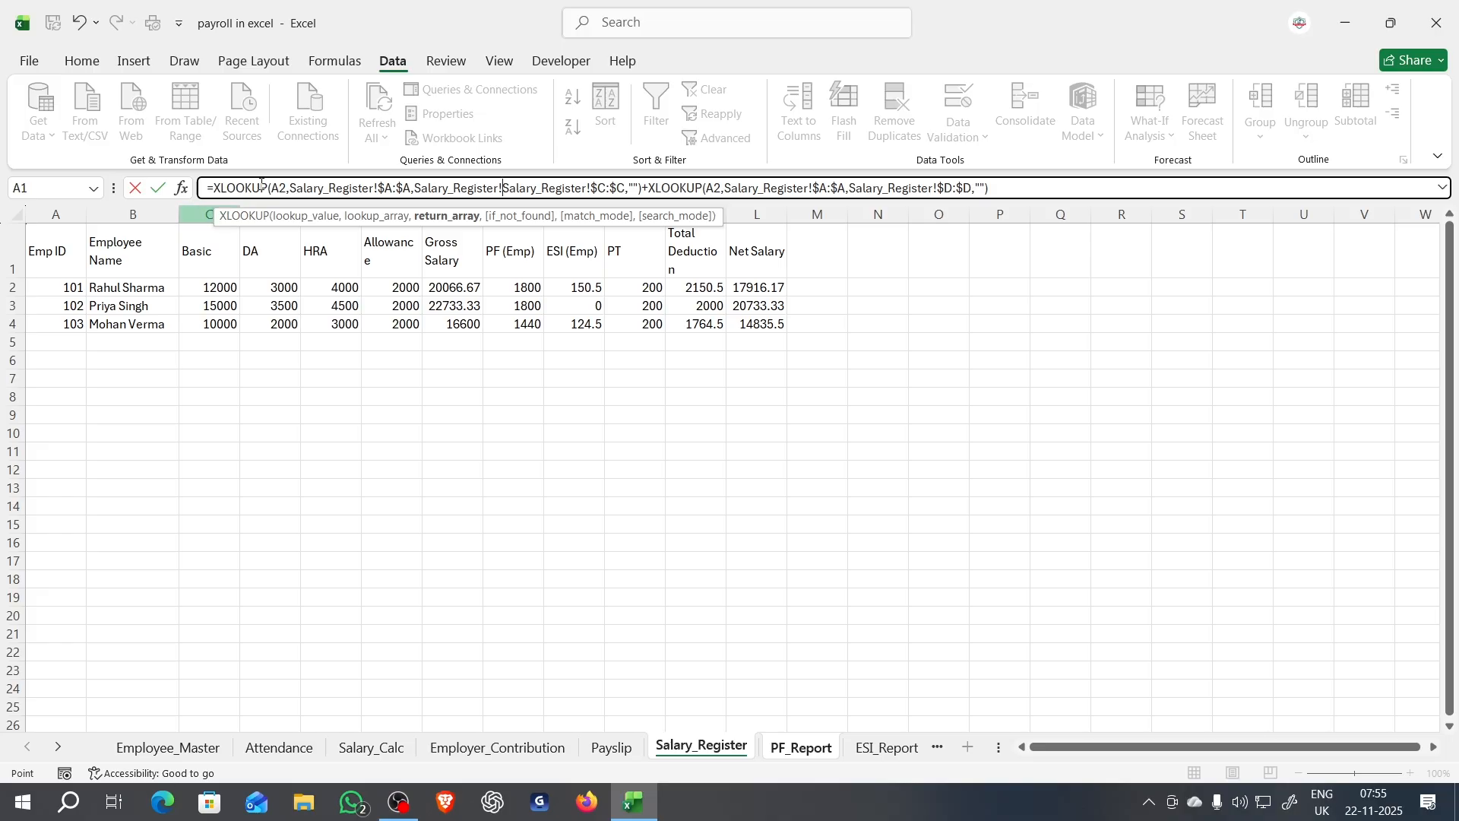
{"action": "left_click", "coordinate": [795, 752]}
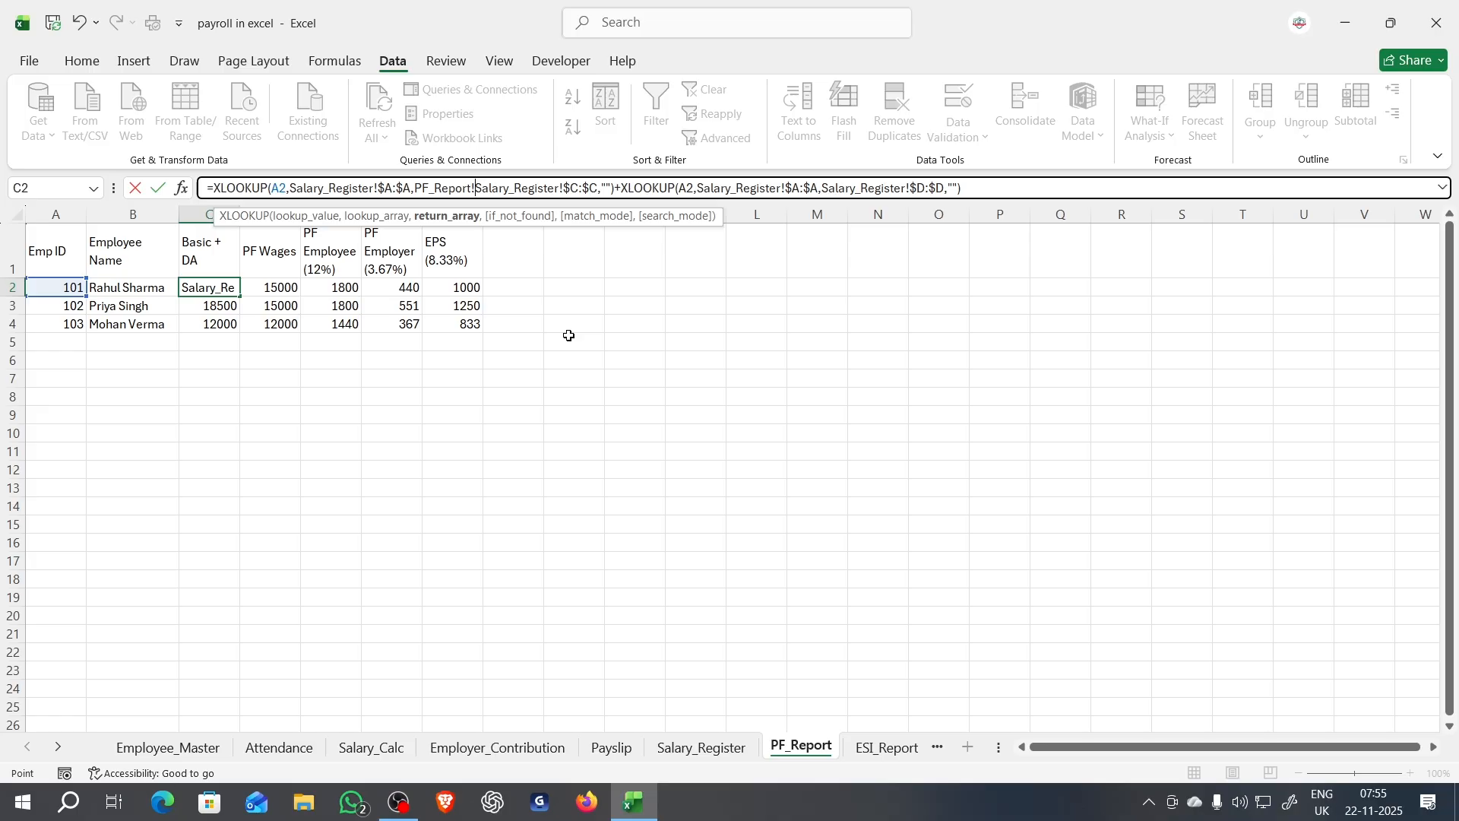
{"action": "key", "text": "Return"}
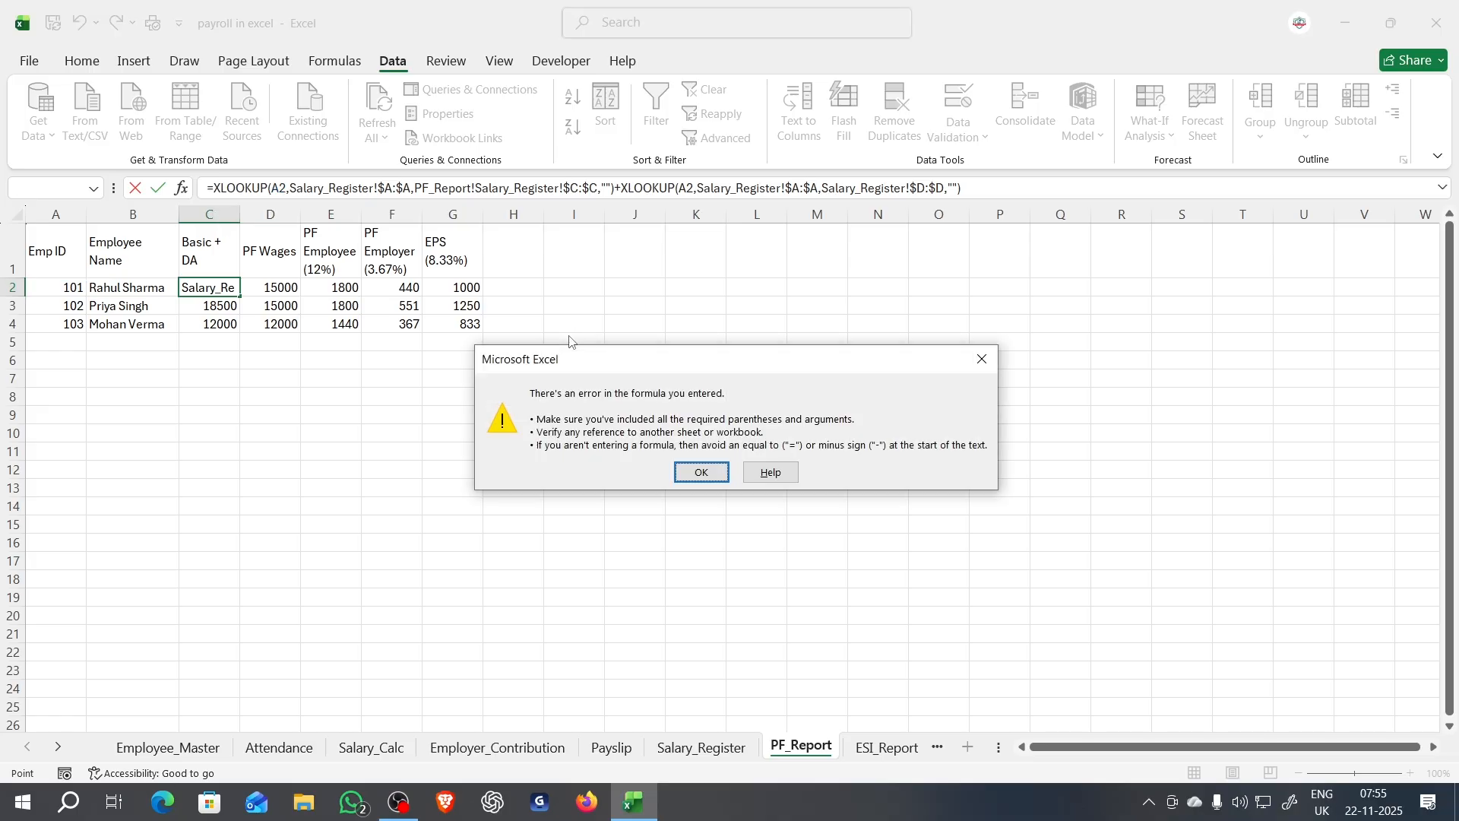
{"action": "key", "text": "Return"}
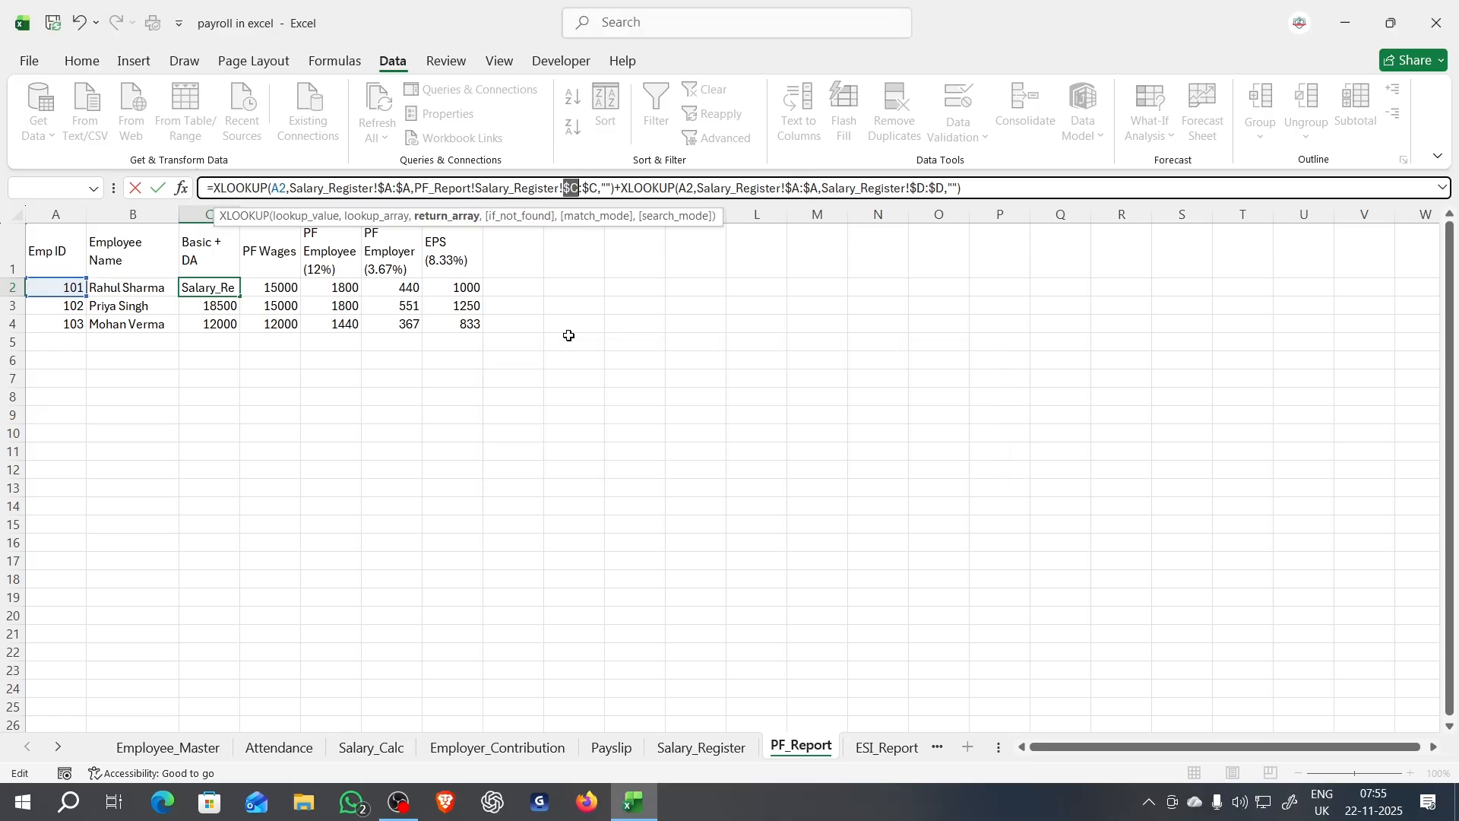
{"action": "key", "text": "ctrl+z"}
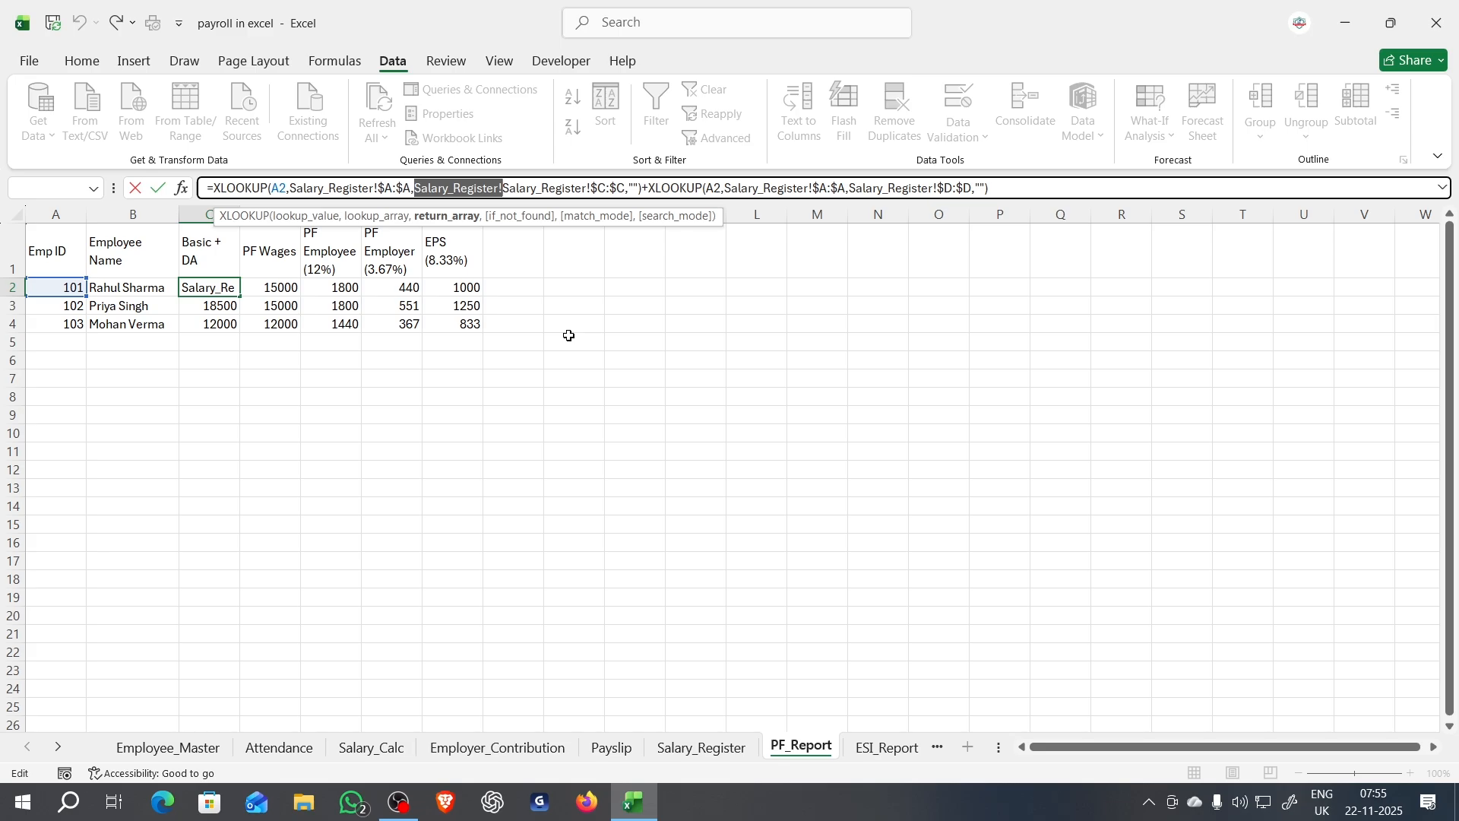
{"action": "key", "text": "Escape"}
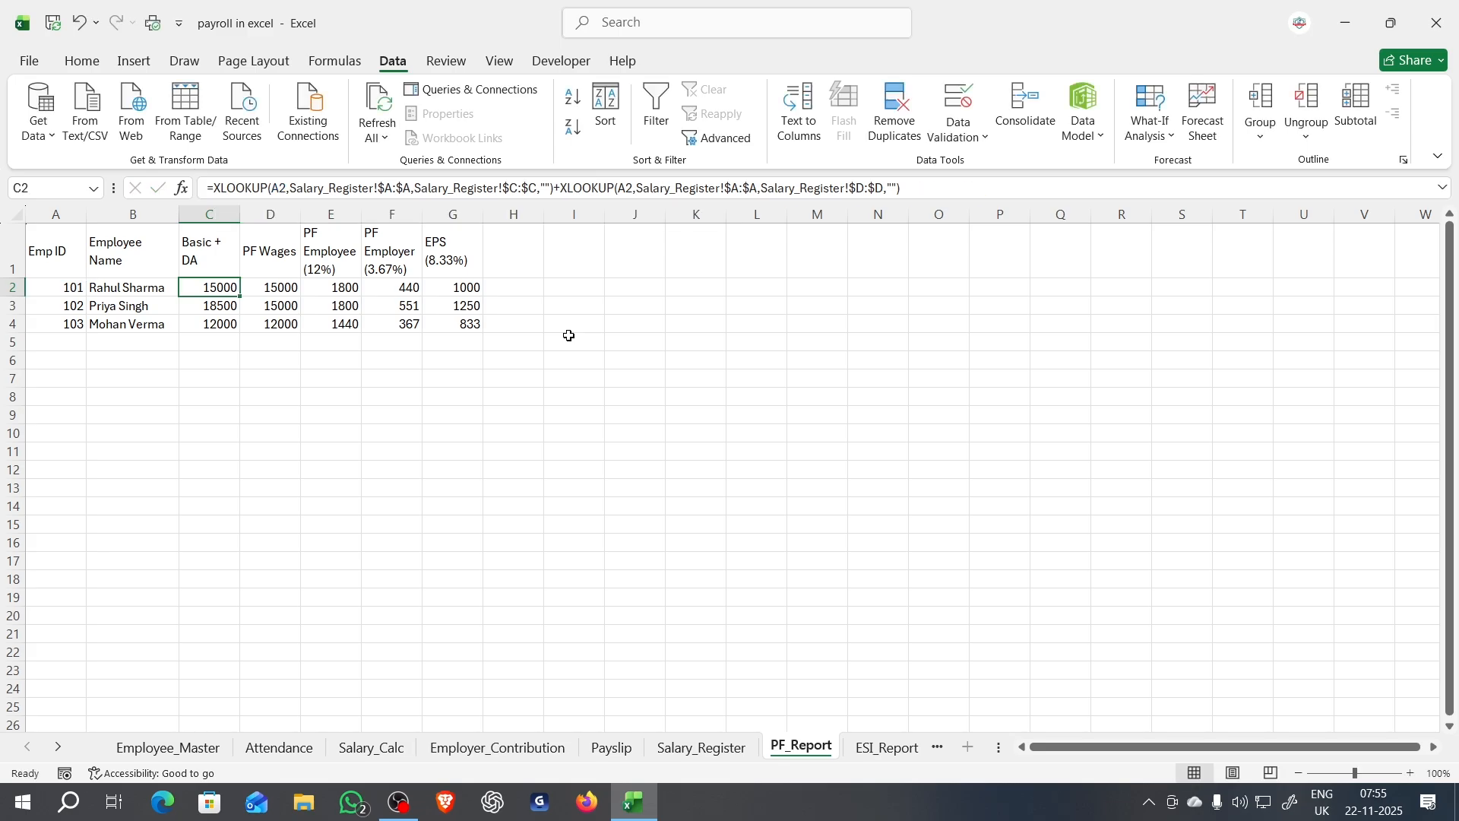
{"action": "left_click", "coordinate": [568, 335]}
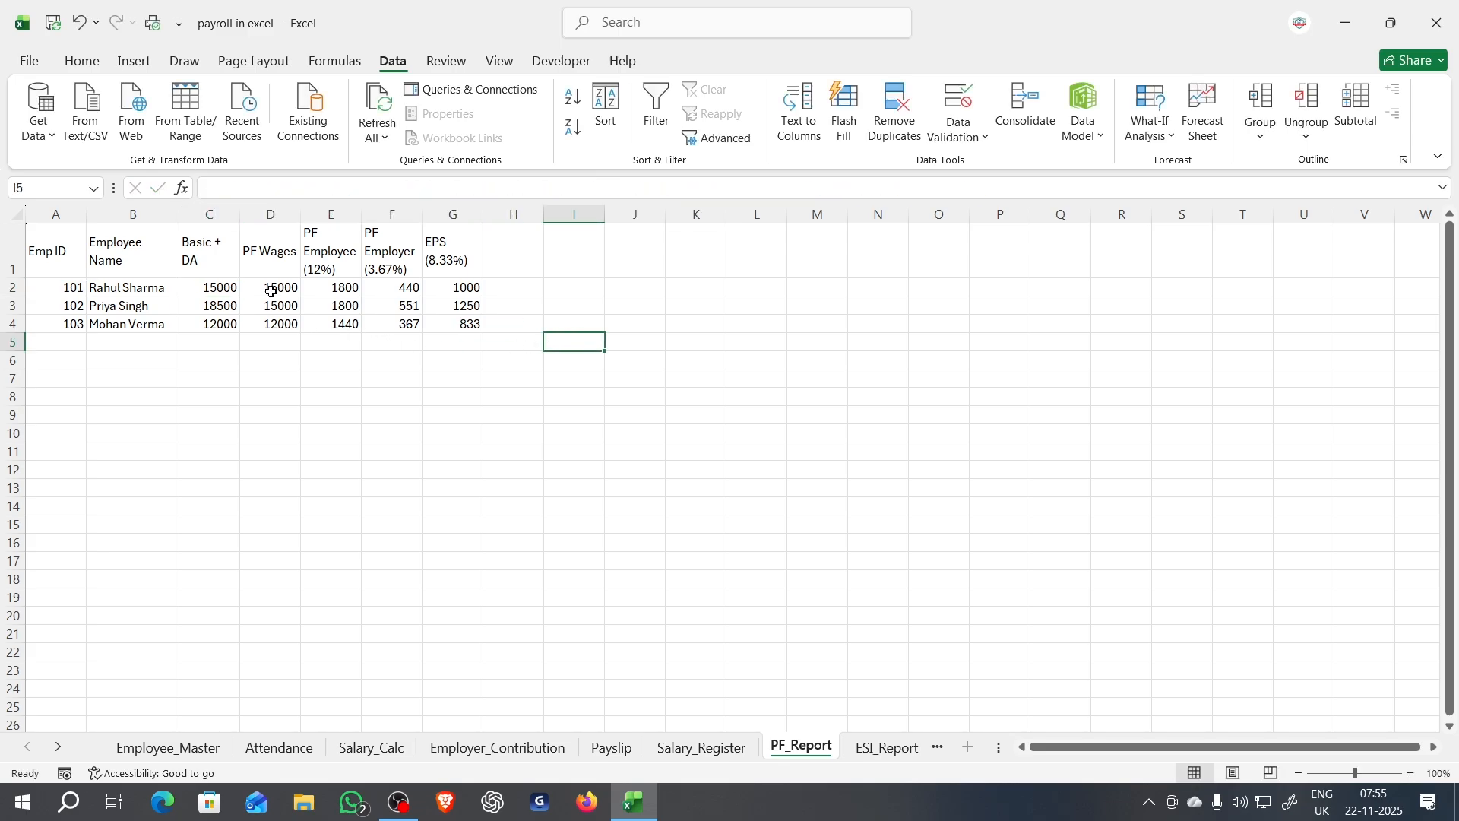
Step: Compare the Basic + DA cells with the PF Wages formulas in rows 2 and 4 of the PF_Report sheet
{"action": "left_click", "coordinate": [217, 287]}
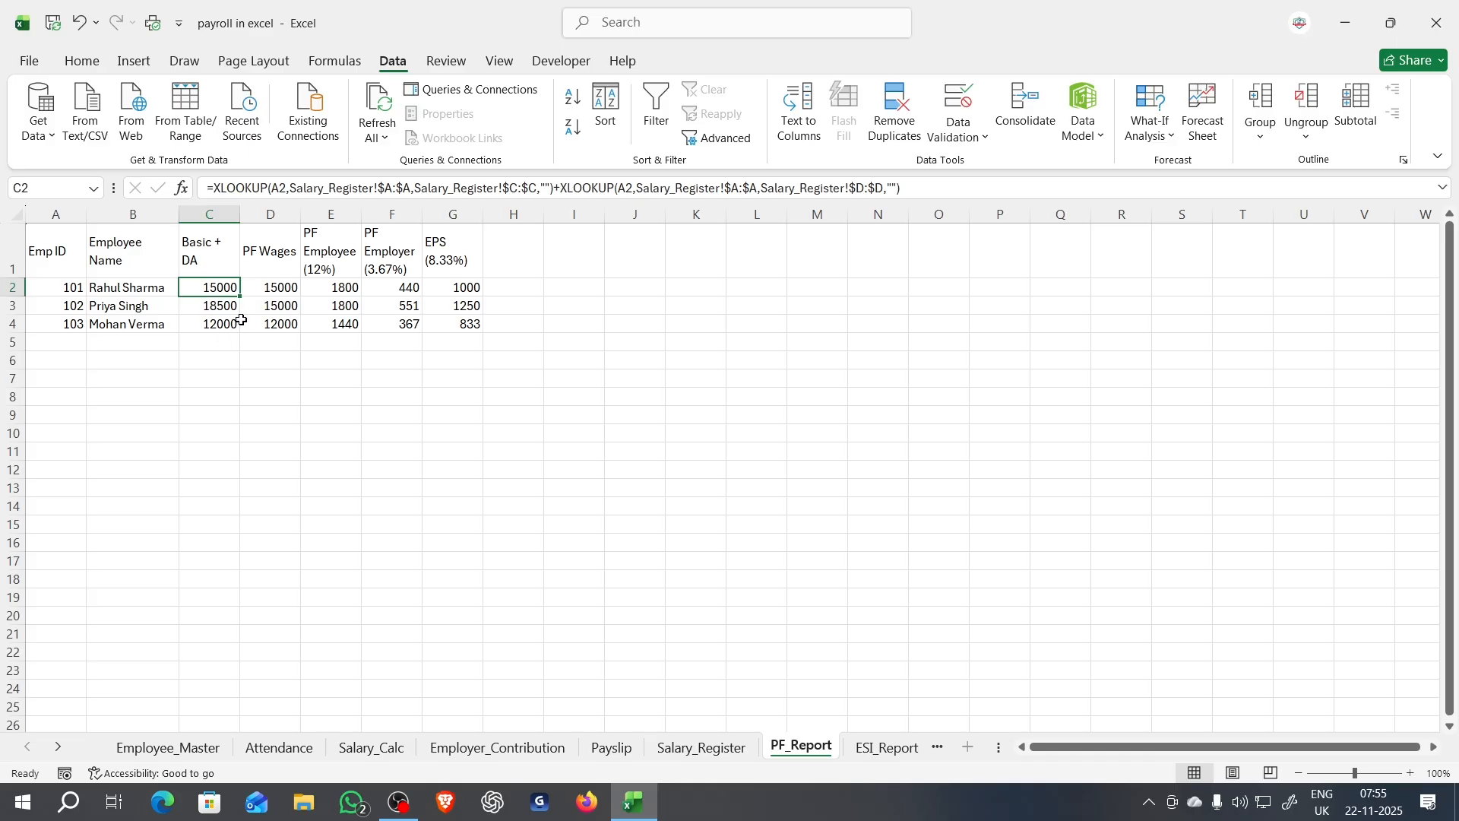
{"action": "left_click", "coordinate": [280, 289]}
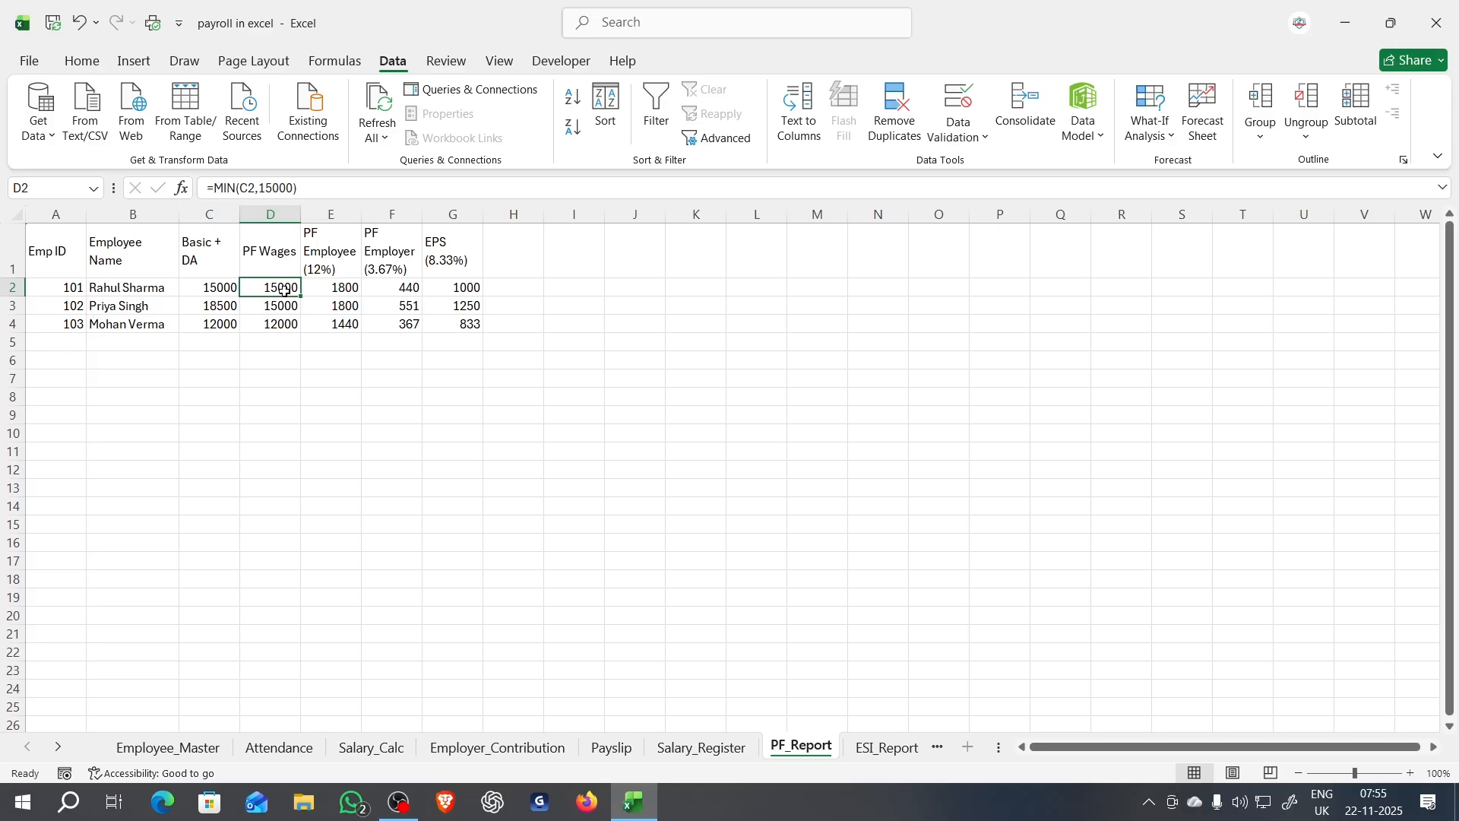
{"action": "left_click", "coordinate": [226, 325]}
{"action": "left_click", "coordinate": [293, 326]}
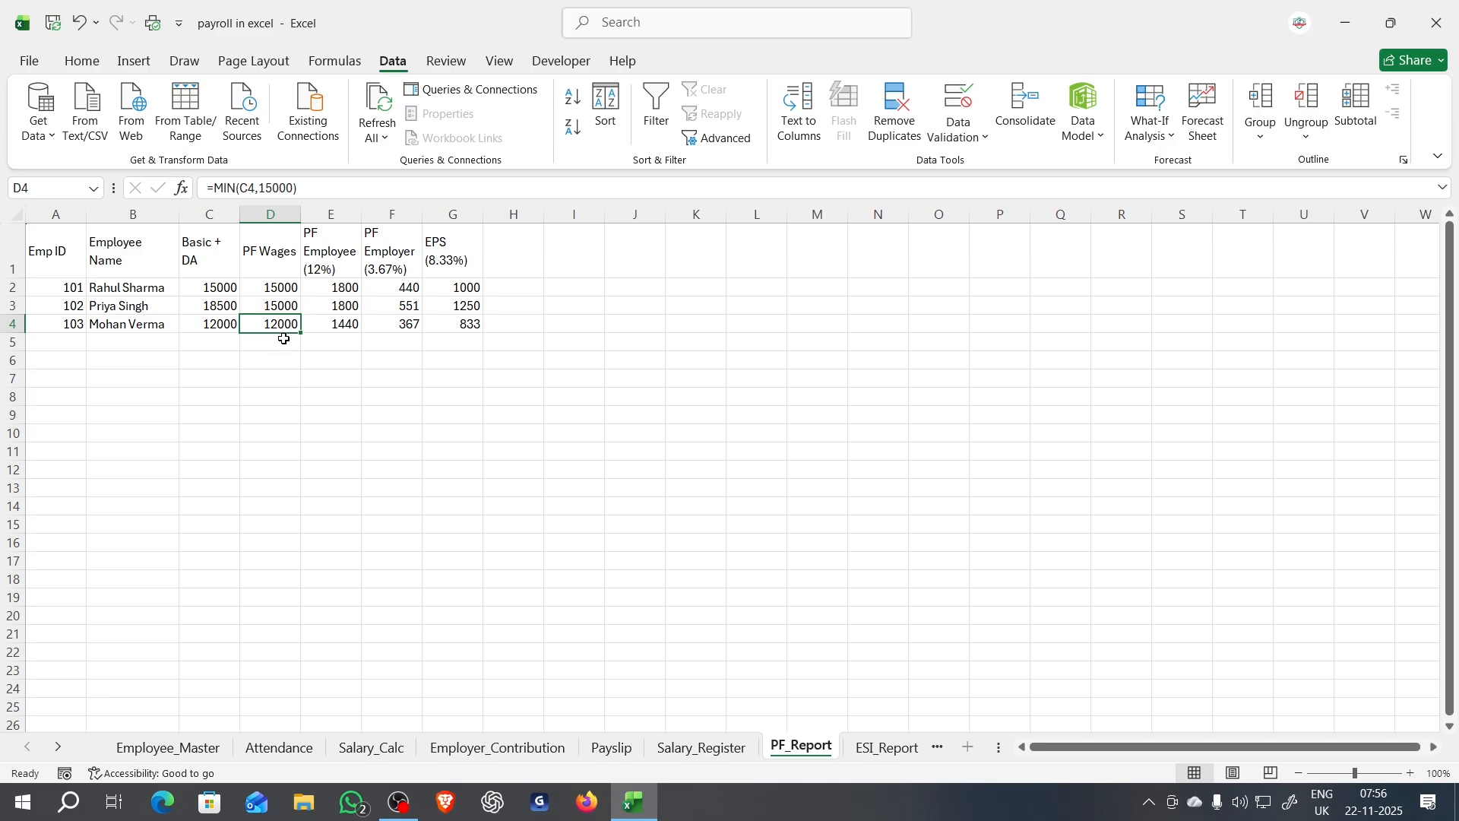
Step: Inspect the PF Employee lookup in E2 against the Salary_Calc sheet, and the PF Employer lookup in F2 of PF_Report
{"action": "left_click", "coordinate": [350, 289]}
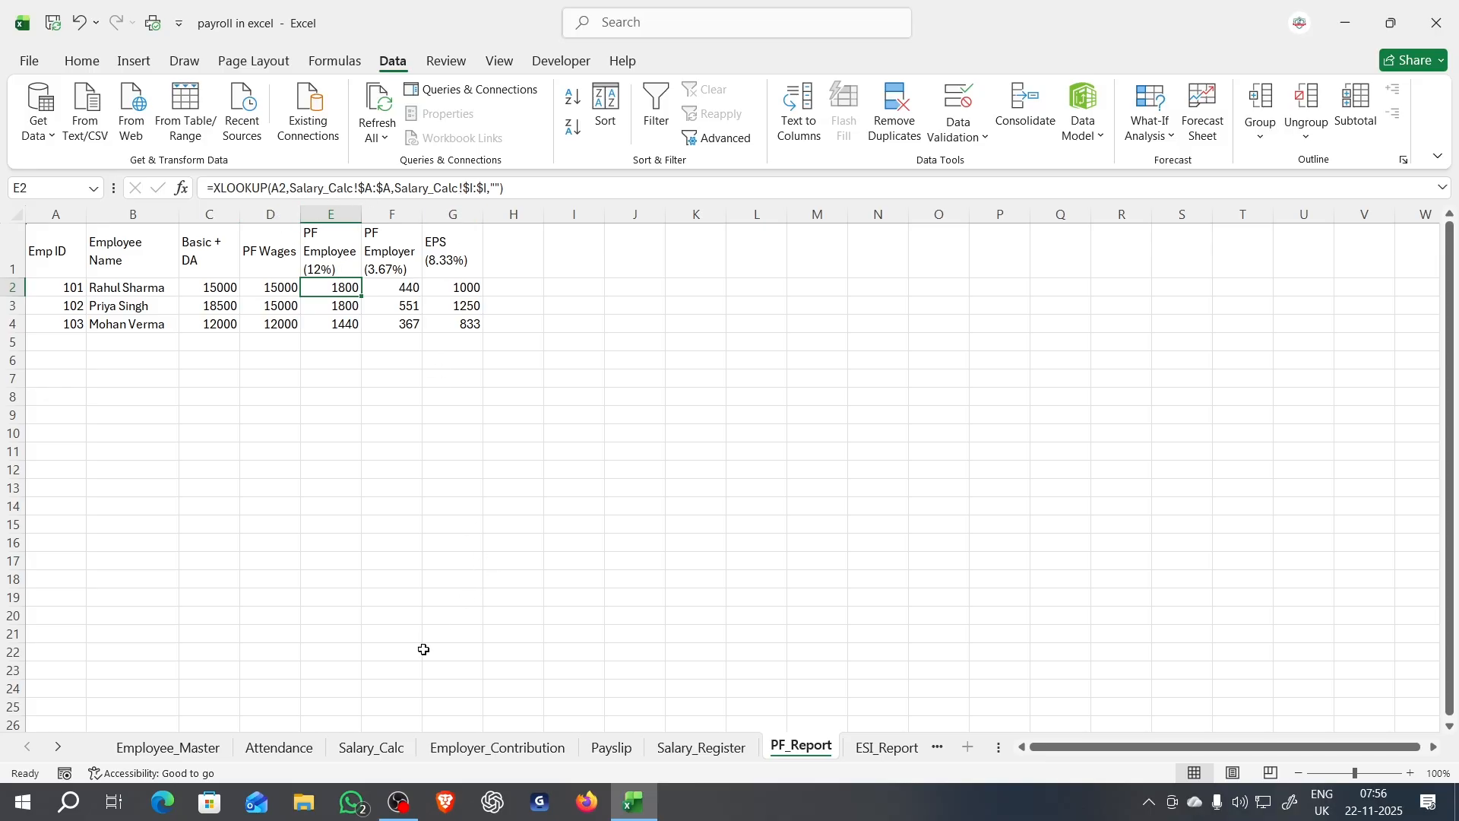
{"action": "left_click", "coordinate": [373, 754]}
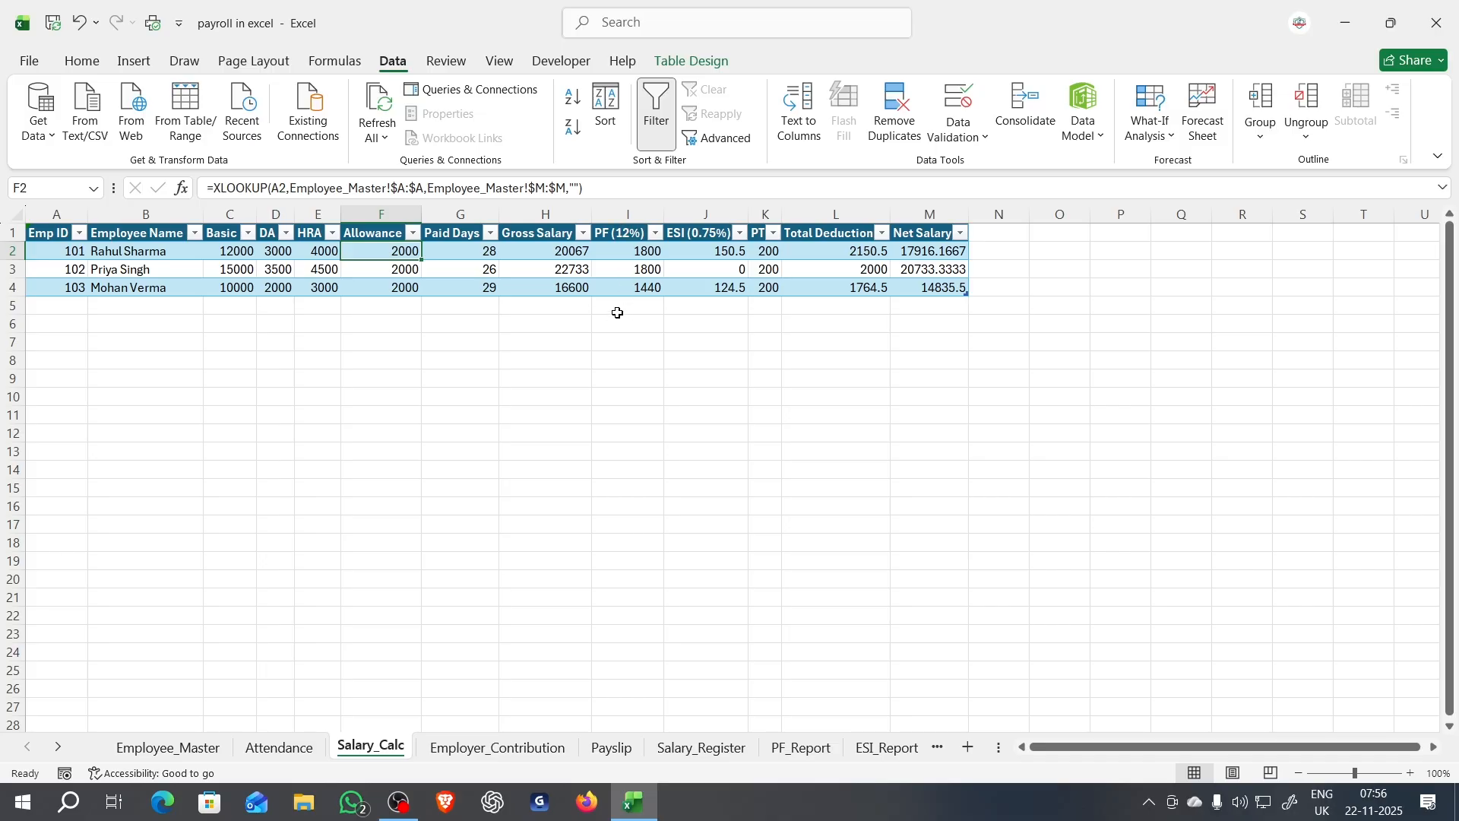
{"action": "left_click", "coordinate": [800, 750]}
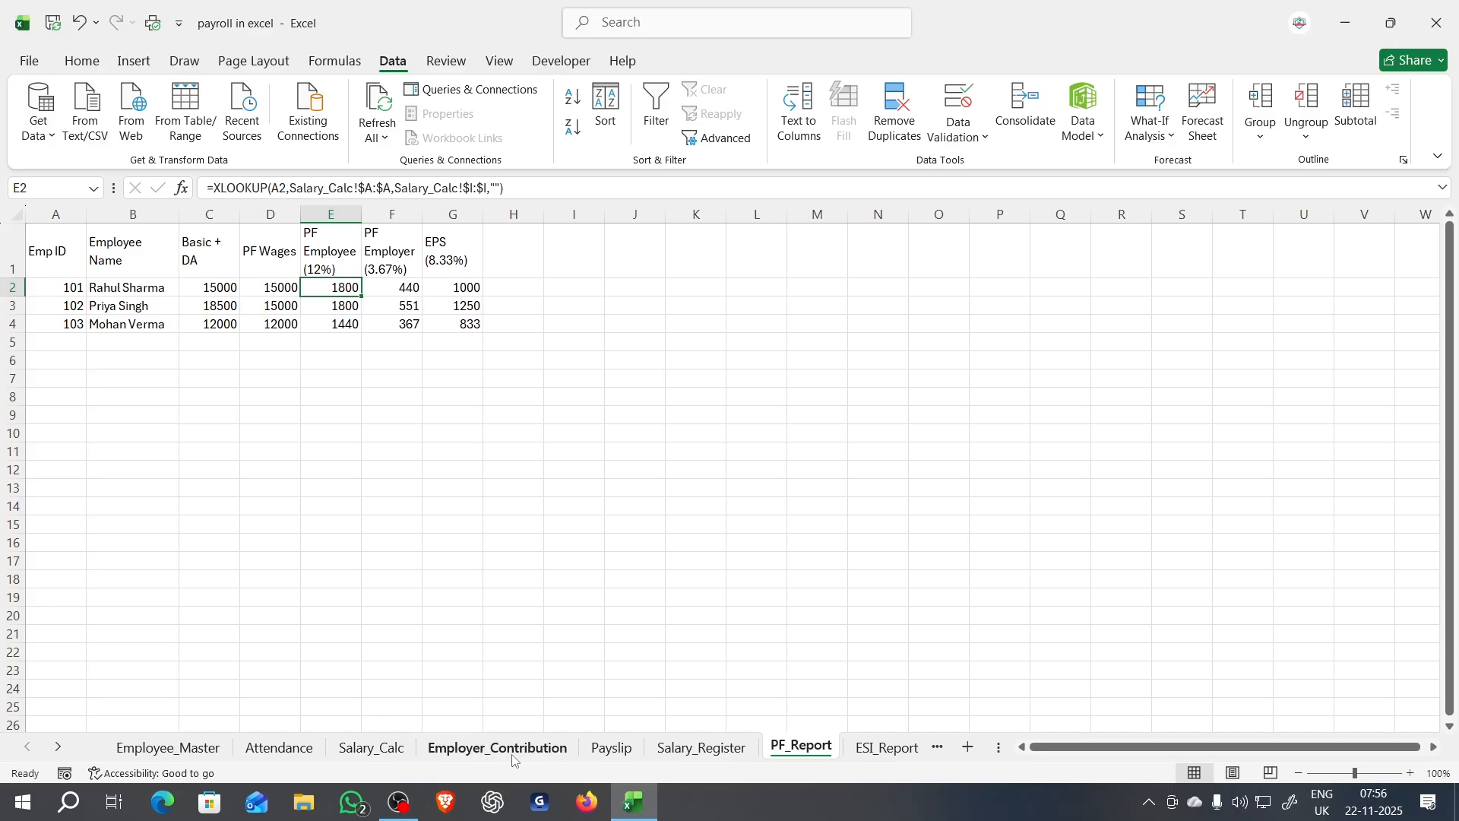
{"action": "left_click", "coordinate": [384, 289]}
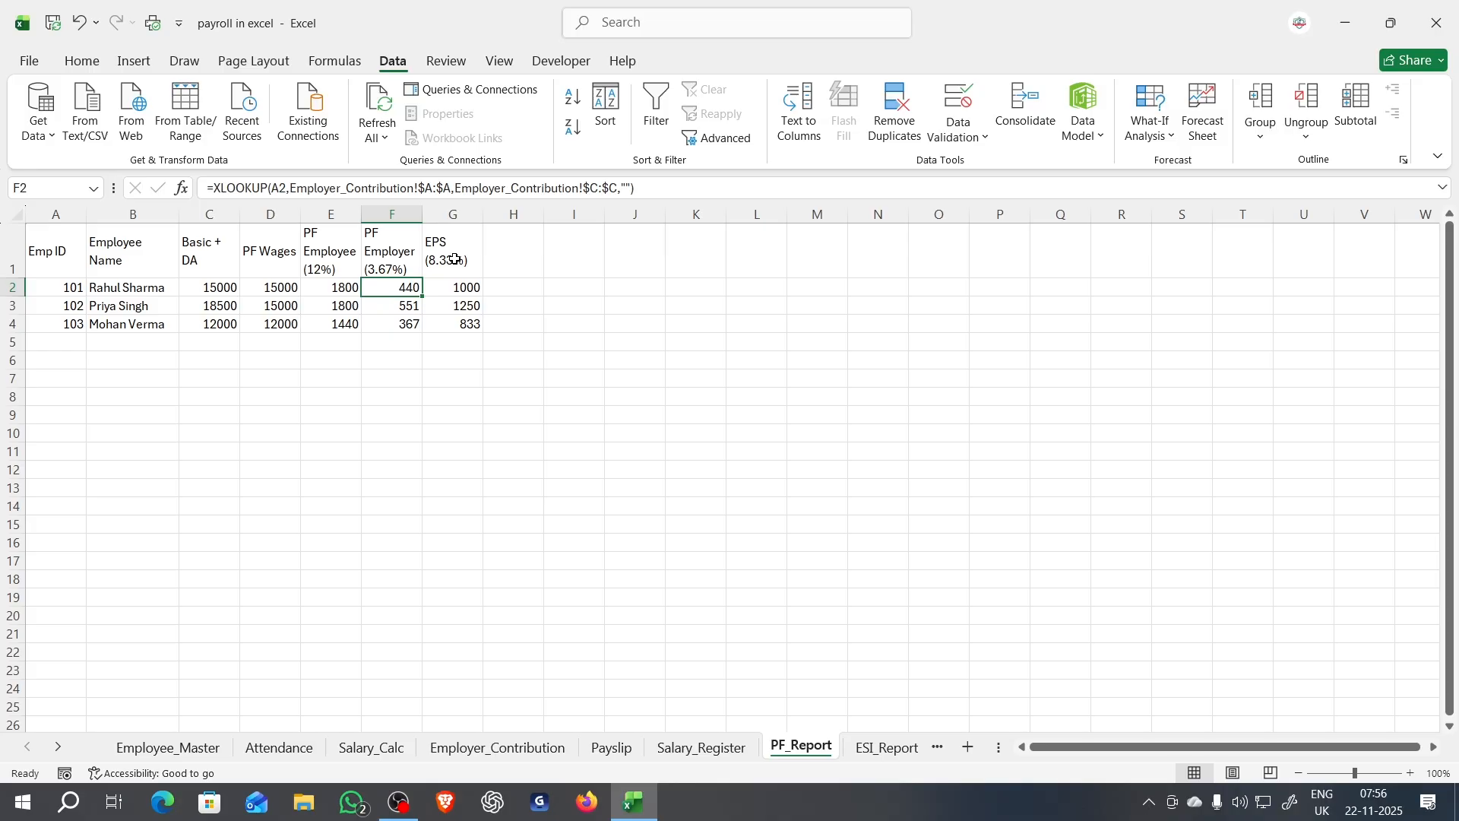
Step: View the ESI_Report sheet and inspect the PT Deduction and Gross Salary lookups on the PT_Report sheet
{"action": "left_click", "coordinate": [882, 748]}
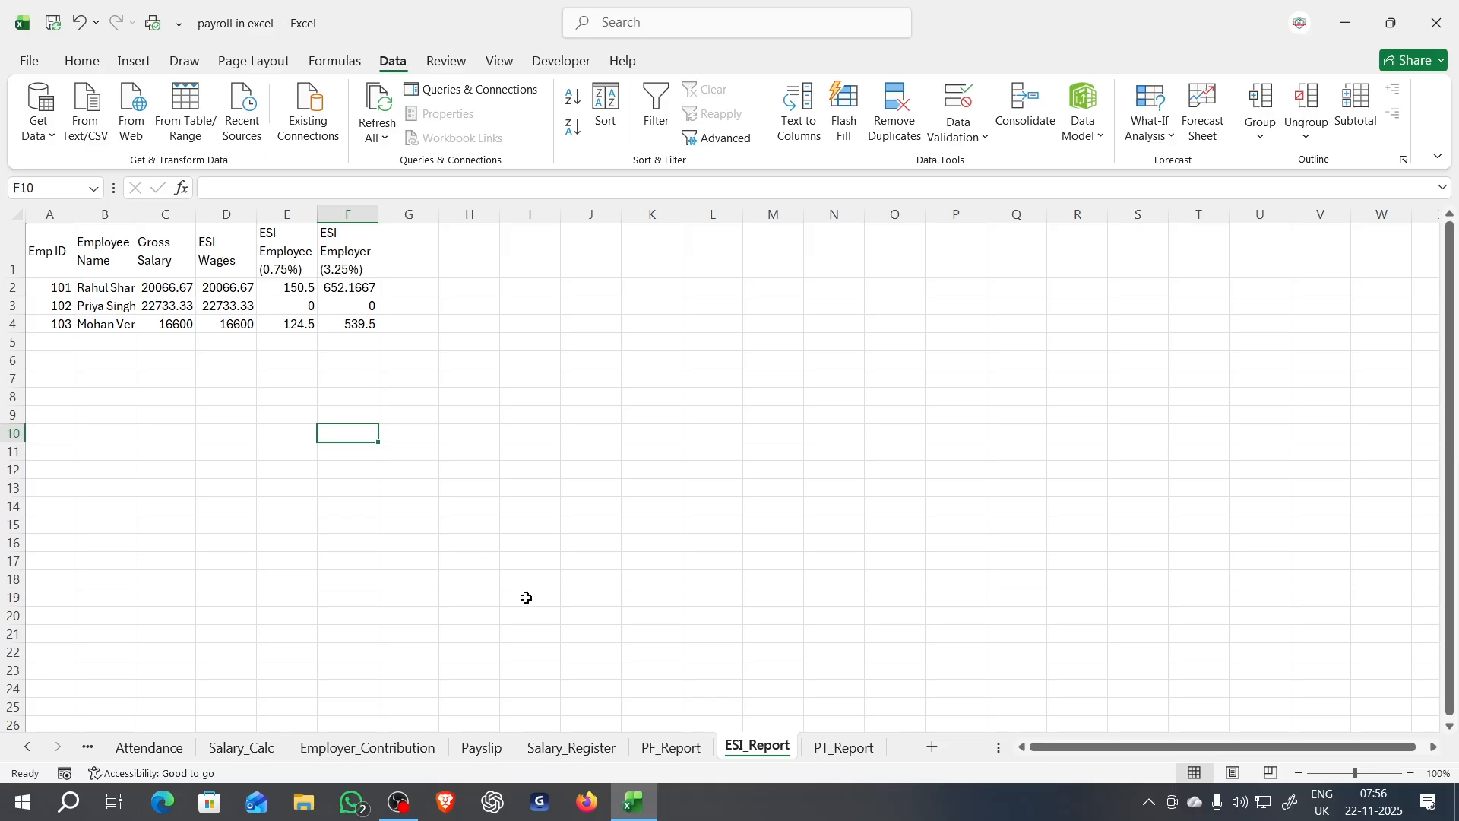
{"action": "left_click", "coordinate": [830, 755]}
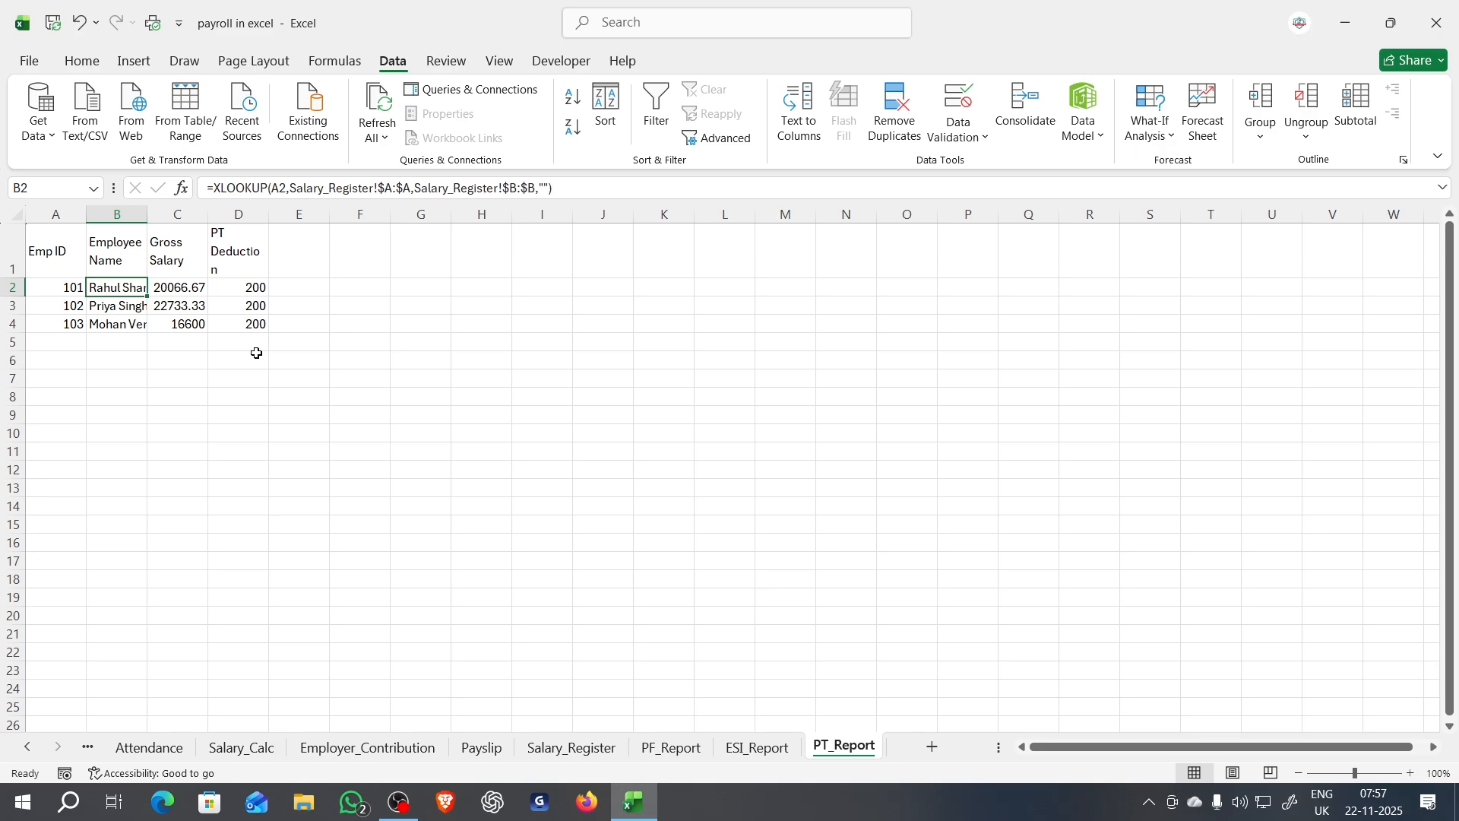
{"action": "left_click", "coordinate": [237, 310]}
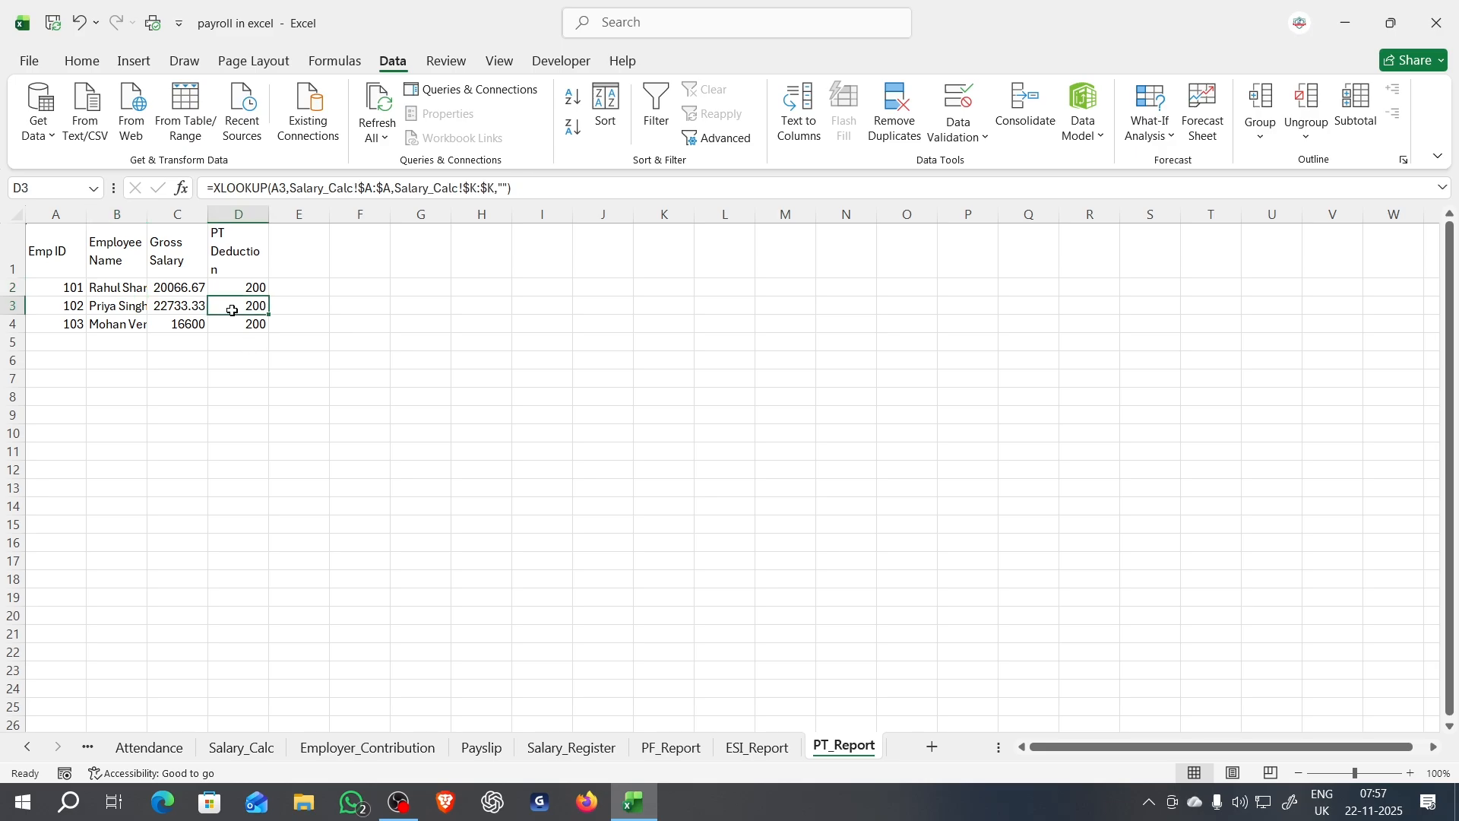
{"action": "left_click", "coordinate": [243, 288]}
{"action": "left_click", "coordinate": [242, 307]}
{"action": "left_click", "coordinate": [242, 325]}
{"action": "left_click", "coordinate": [175, 318]}
{"action": "left_click", "coordinate": [198, 288]}
{"action": "left_click", "coordinate": [198, 304]}
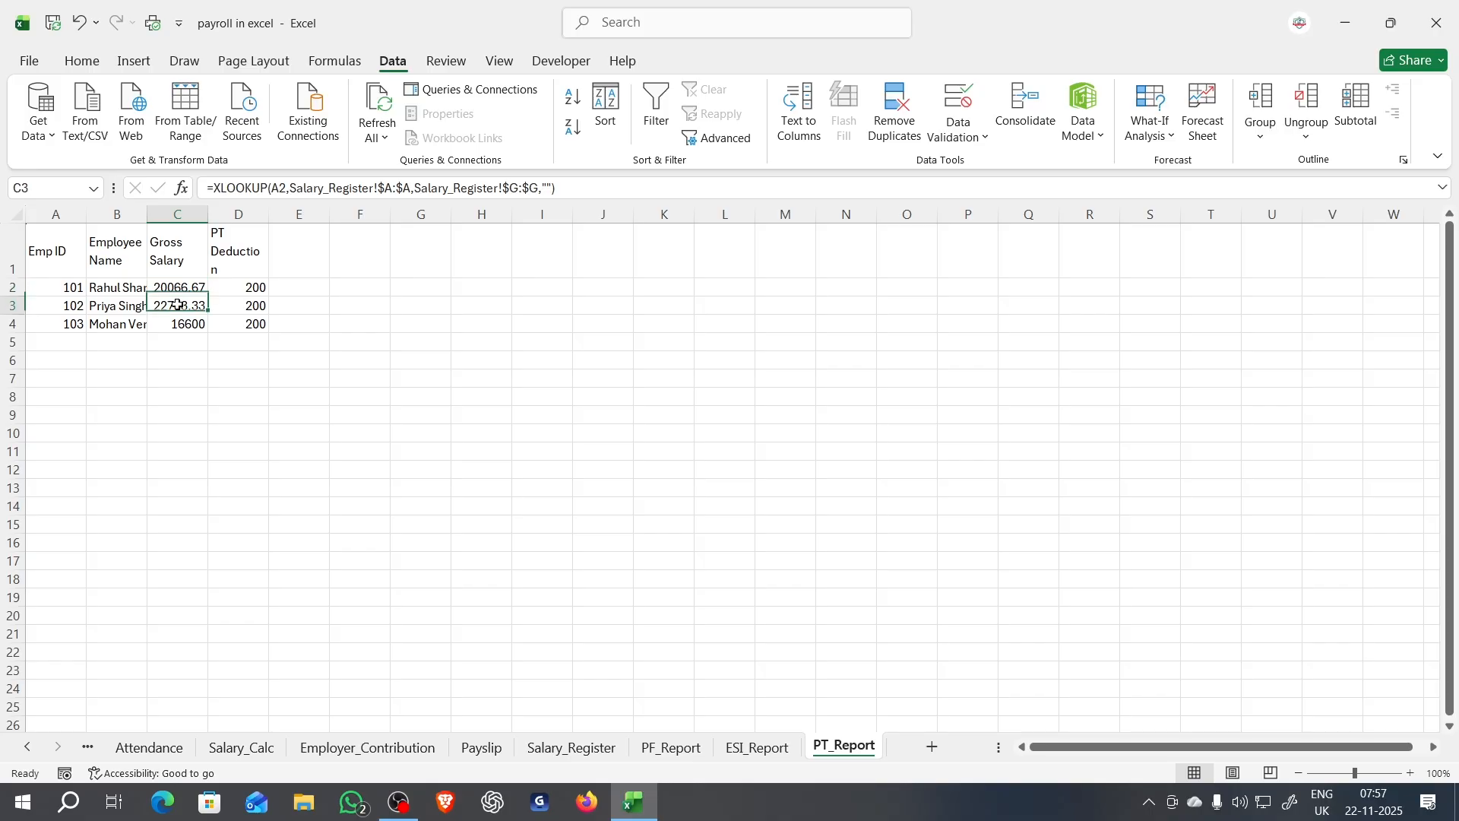
{"action": "left_click", "coordinate": [557, 504]}
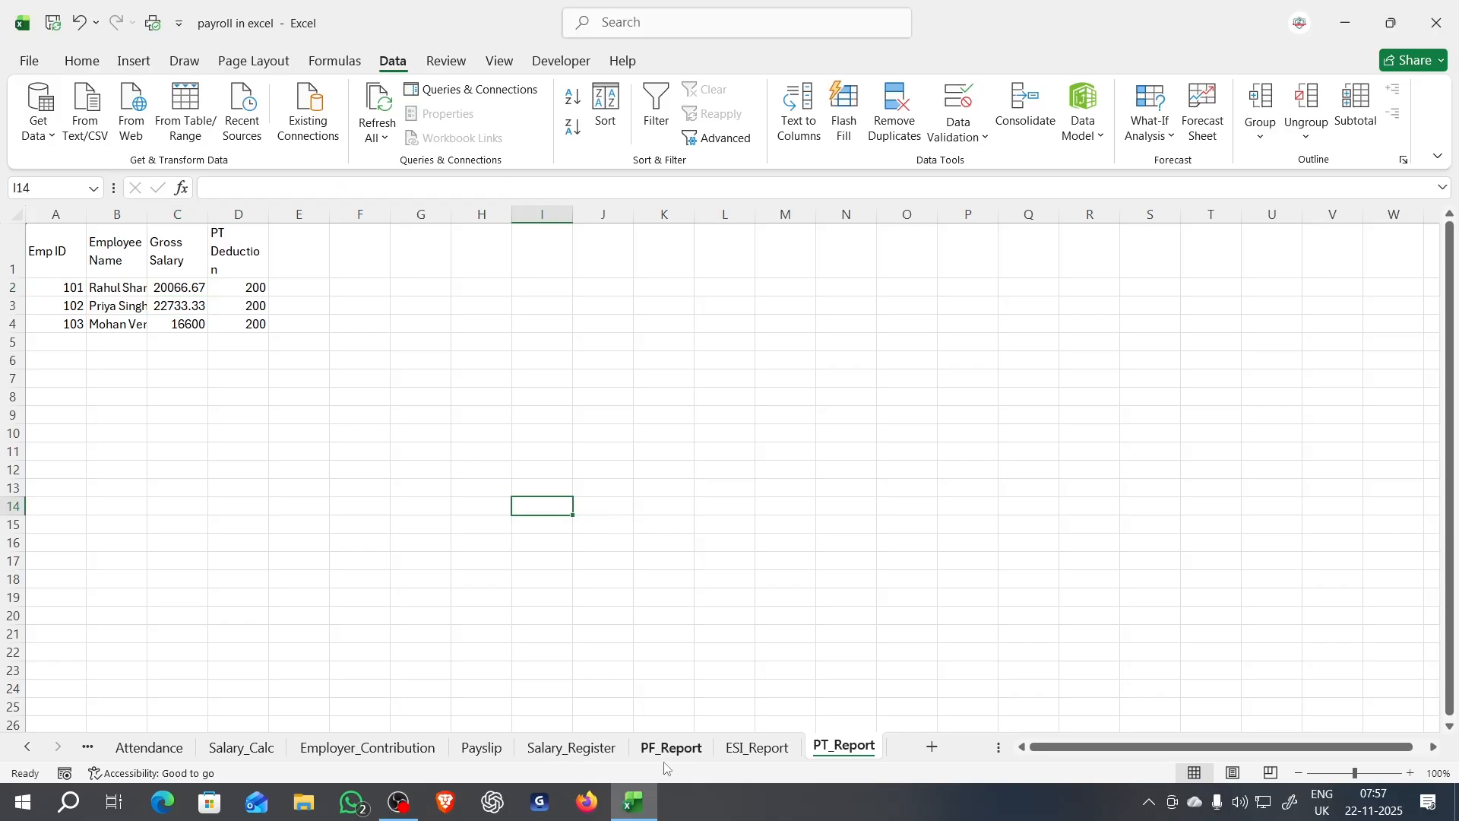
Step: View the PF, EPS, ESI, Bonus and Gratuity figures on the Employer_Contribution sheet
{"action": "left_click", "coordinate": [384, 761]}
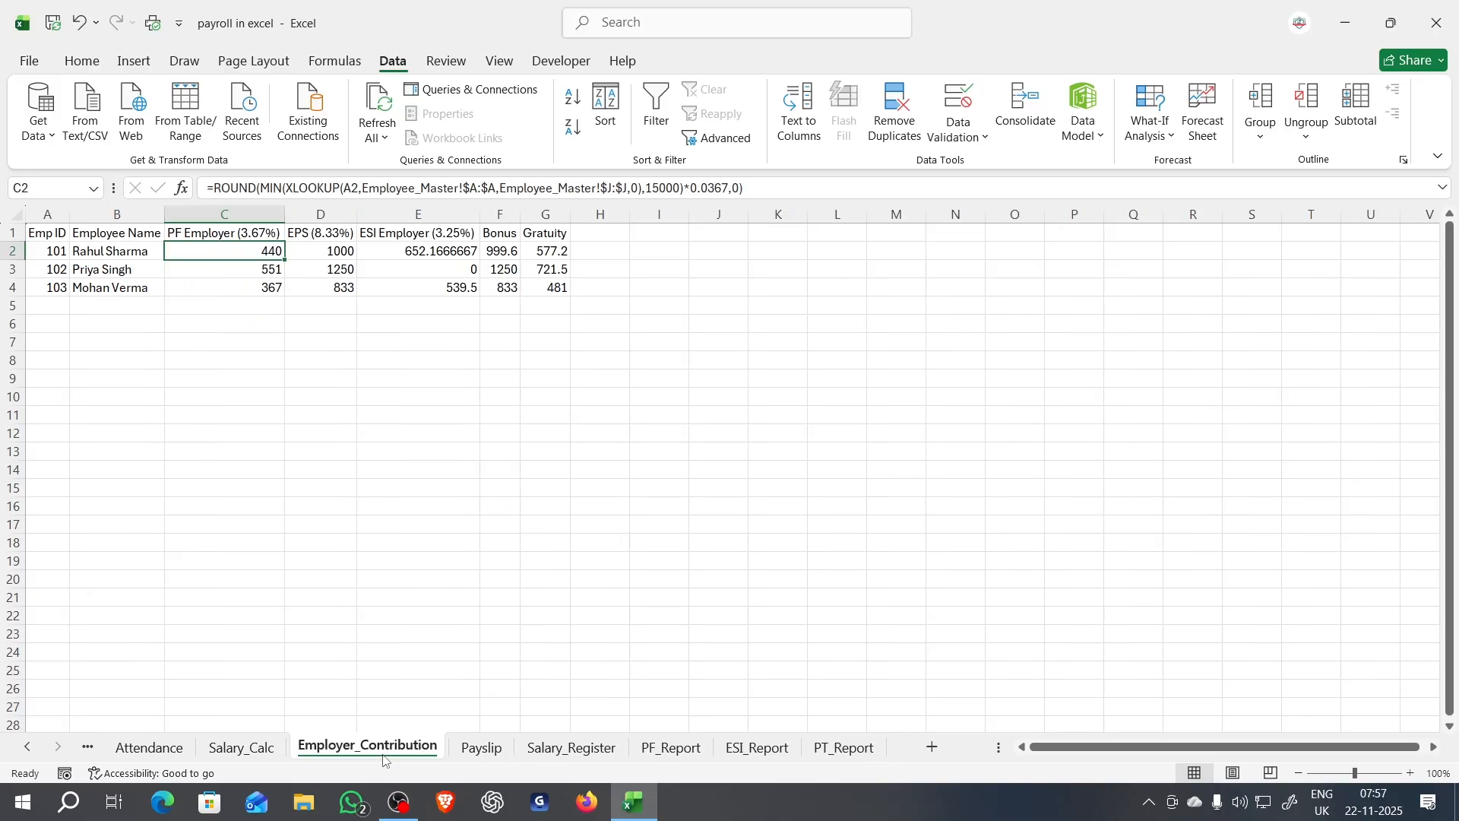